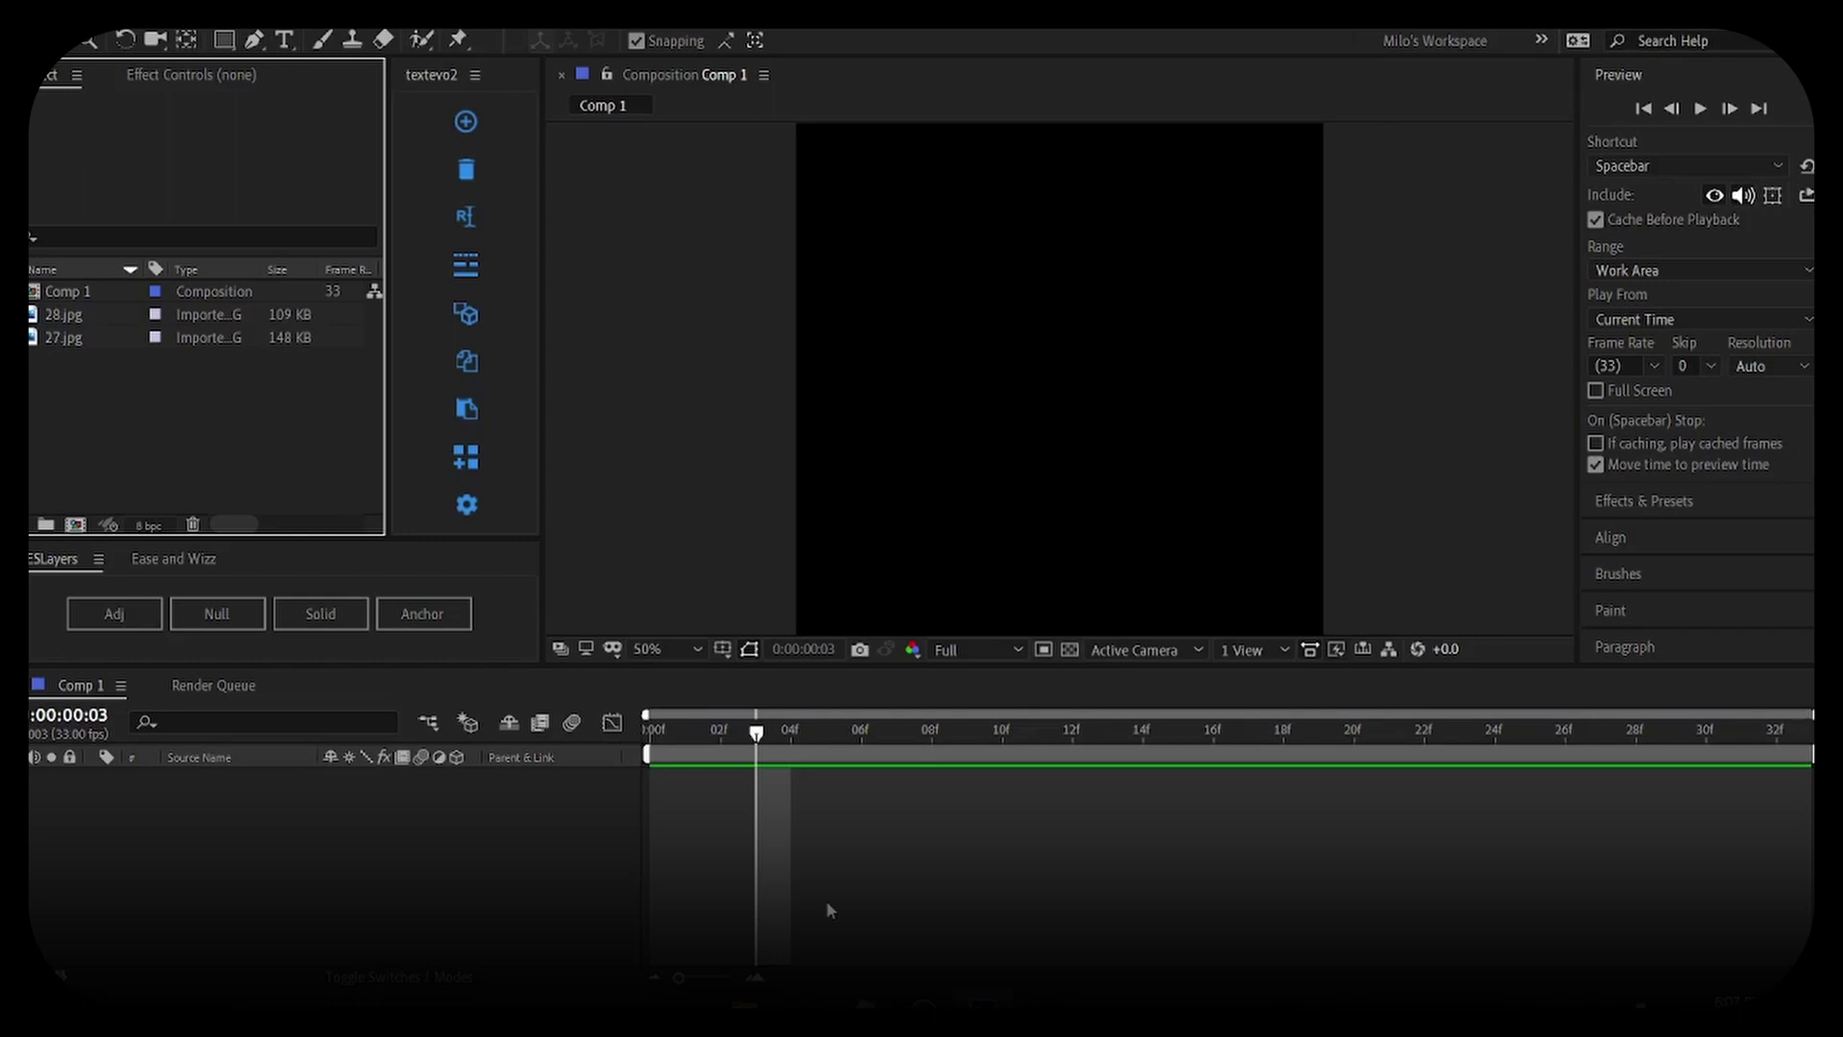
Check the composition settings of Comp 1, then close them without changes
click(826, 901)
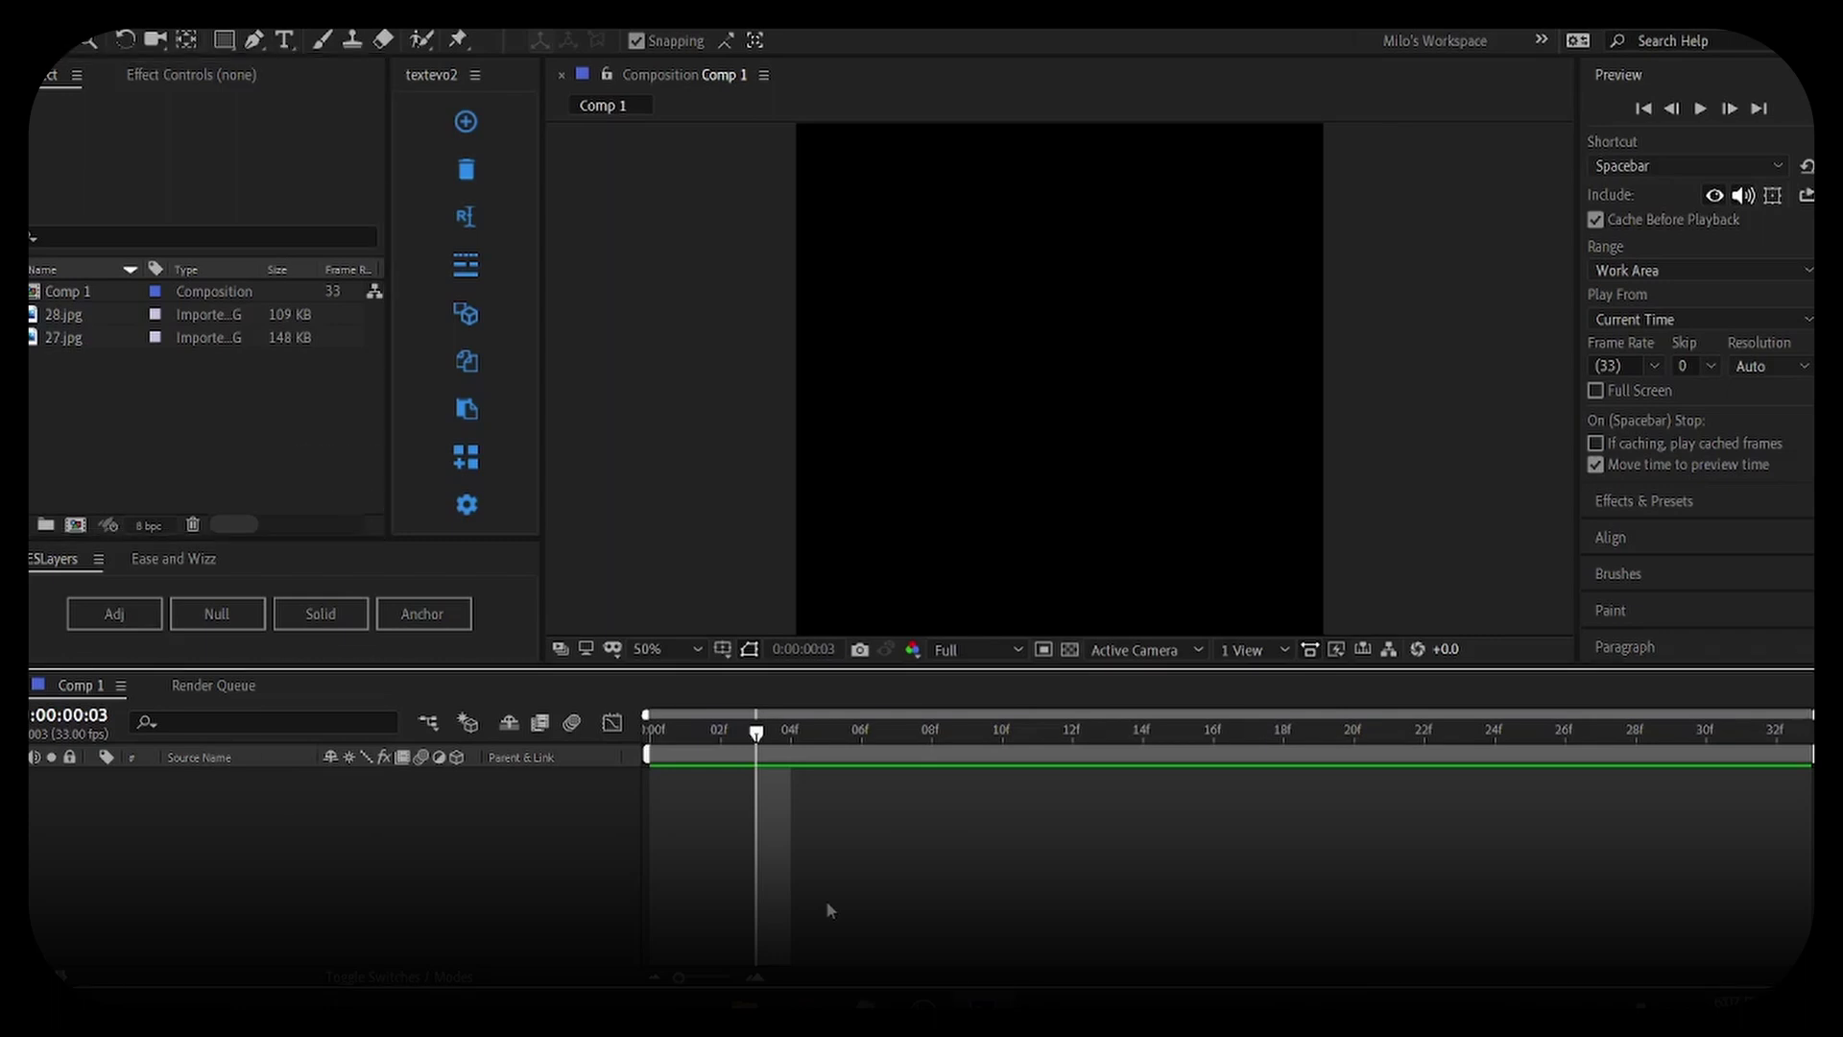
key(ctrl+k)
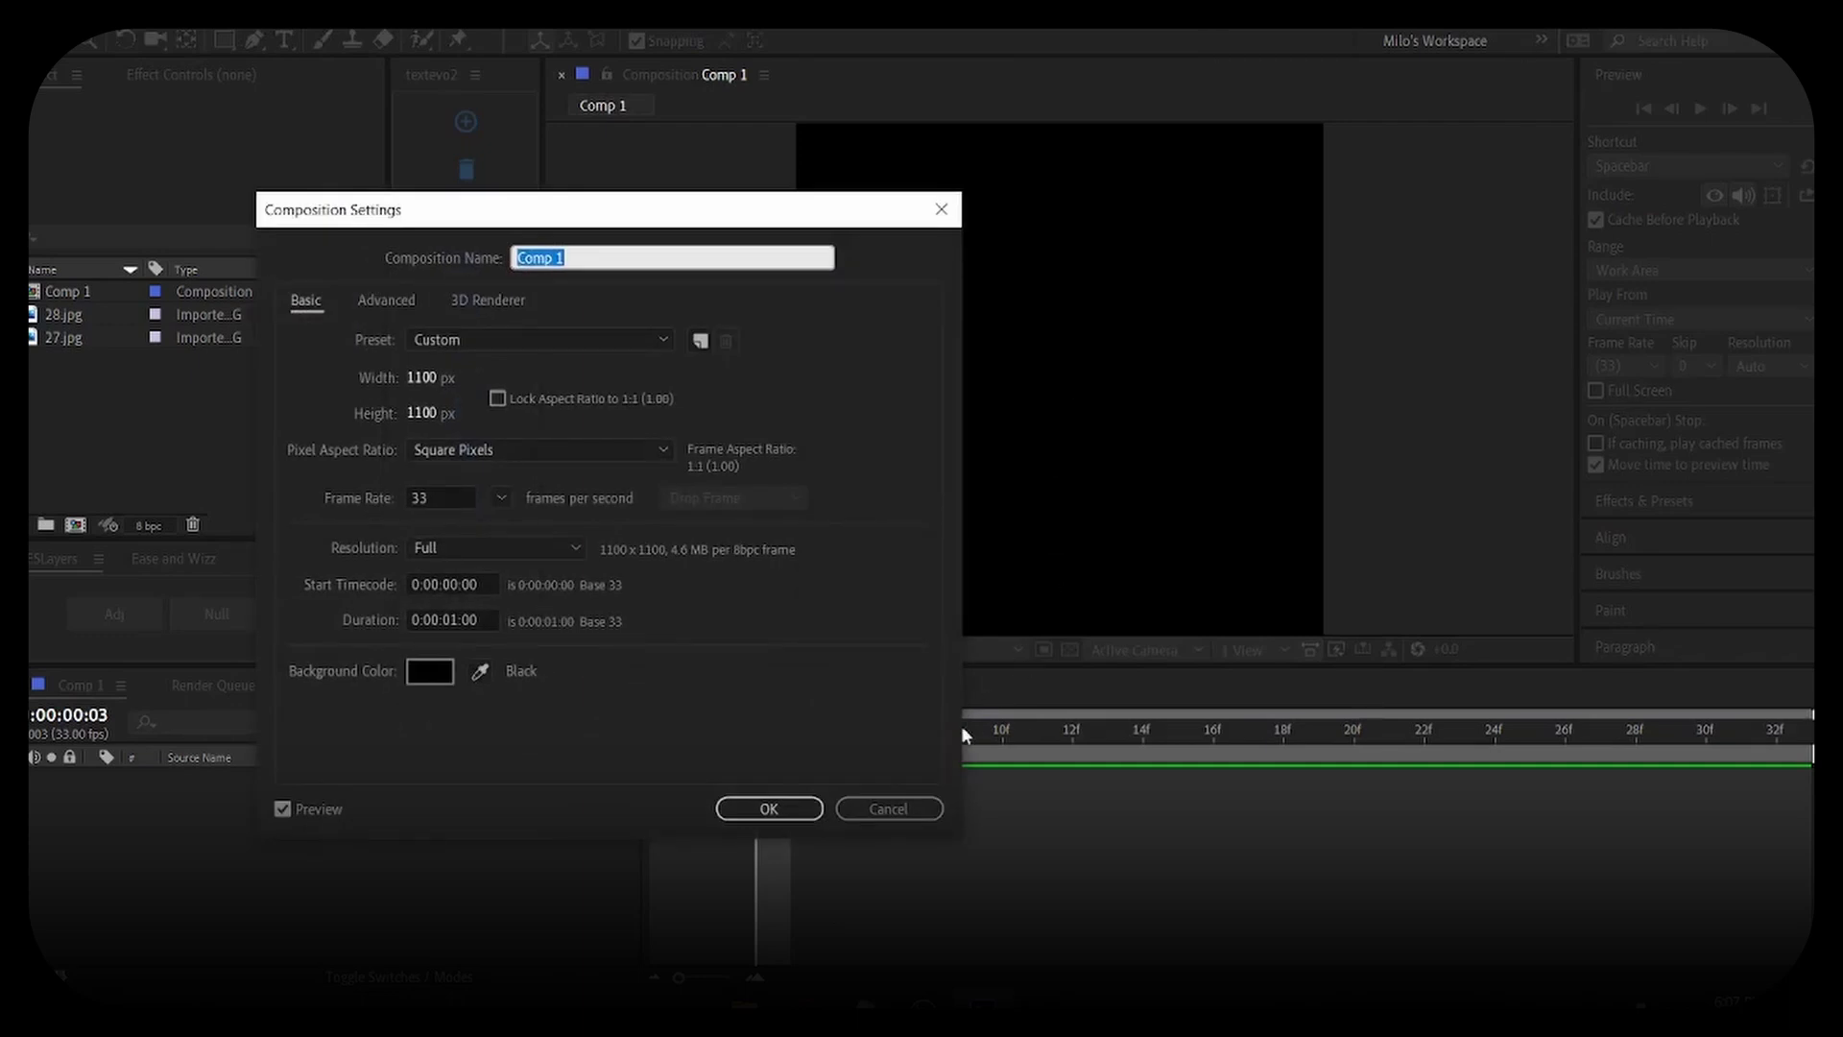
click(922, 808)
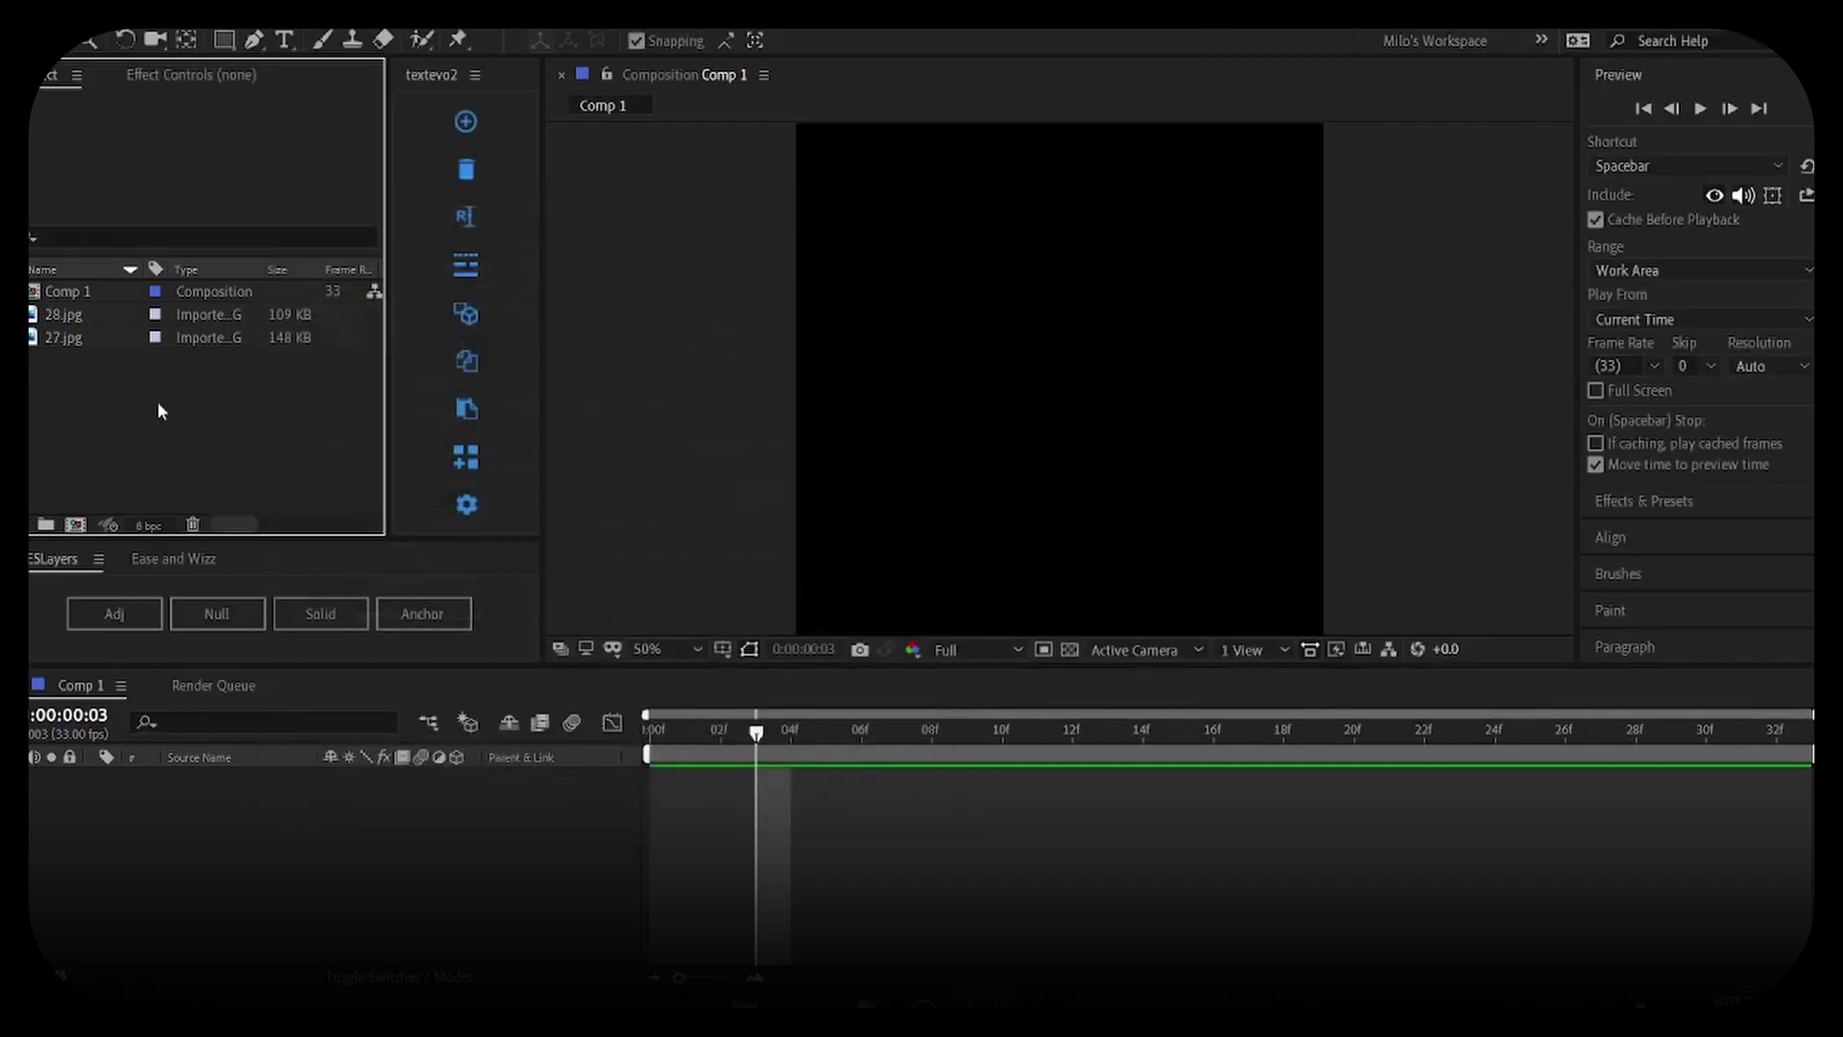
Add the 28.jpg image to Comp 1 as a layer and scale it to 88%
click(60, 336)
click(65, 324)
drag(152, 336, 379, 805)
key(s)
Split the 28.jpg layer at frame 14 and delete the part after it
drag(762, 737, 1152, 811)
key(ctrl+shift+d)
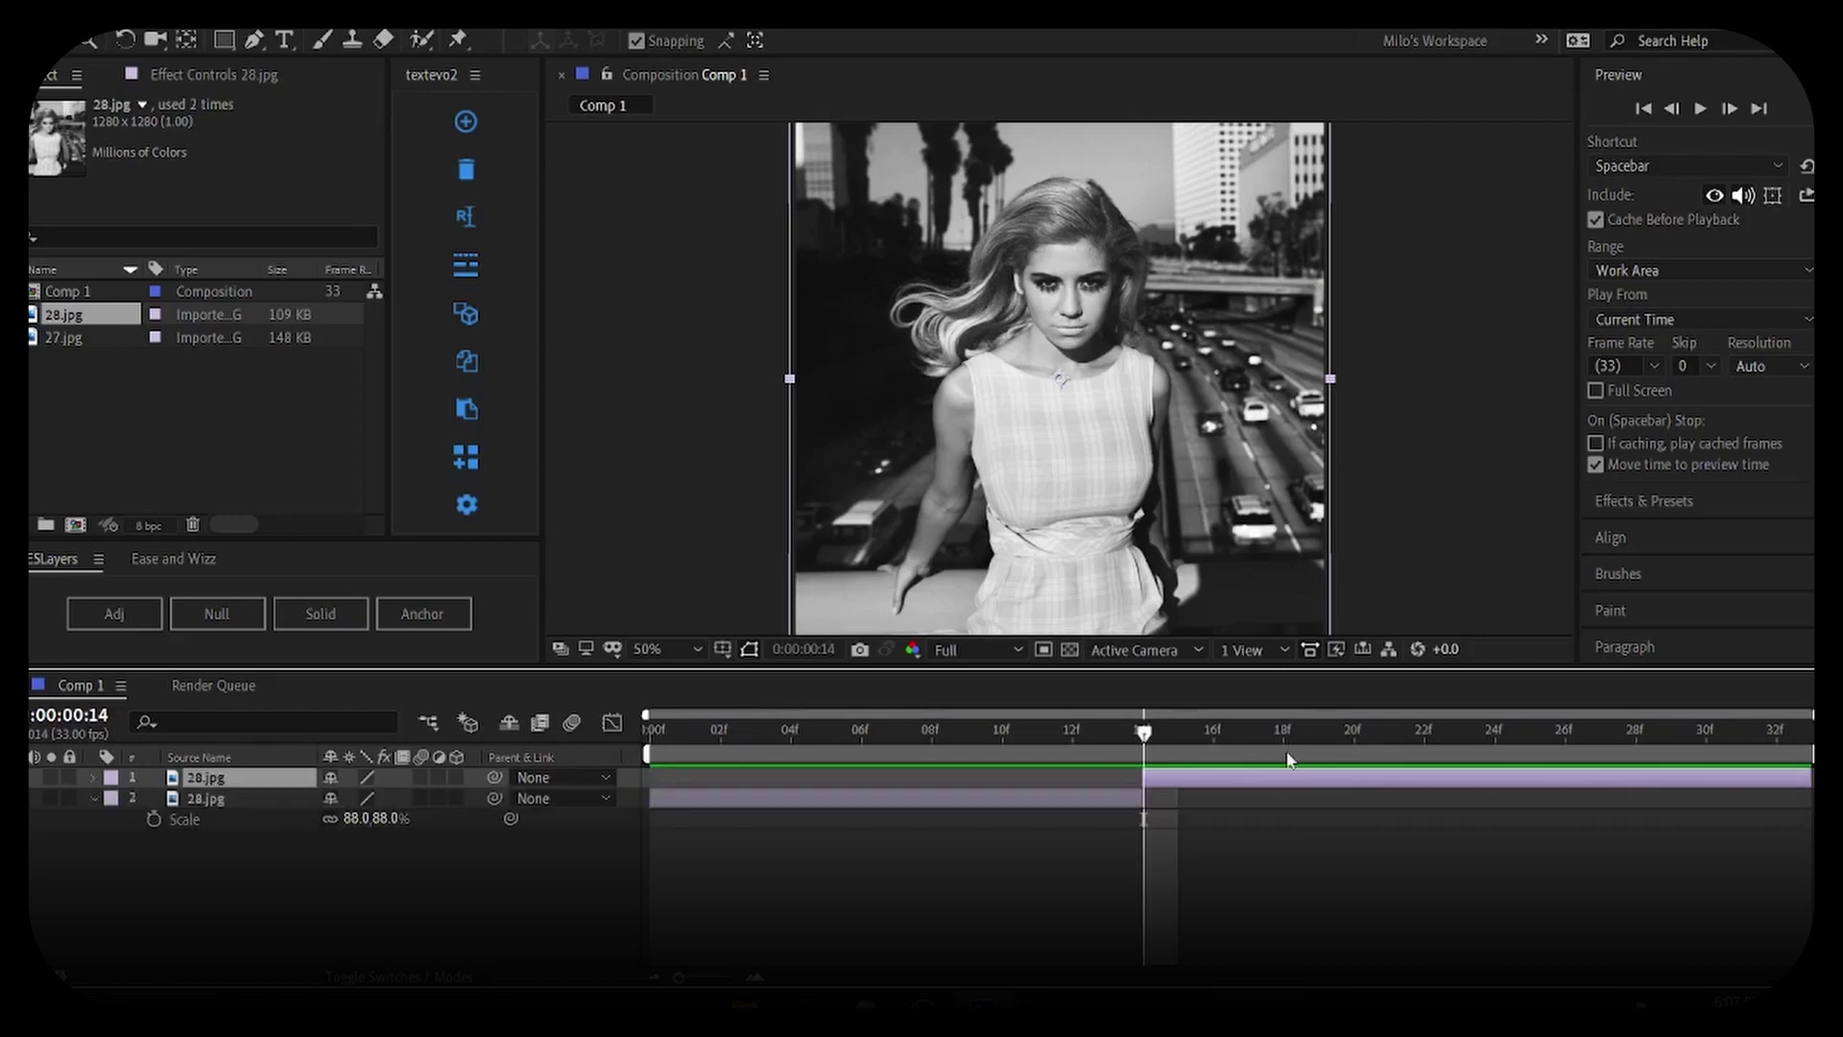
key(Delete)
Add 27.jpg below 28.jpg, starting at frame 14, and scale it to 90%
drag(59, 338, 1107, 816)
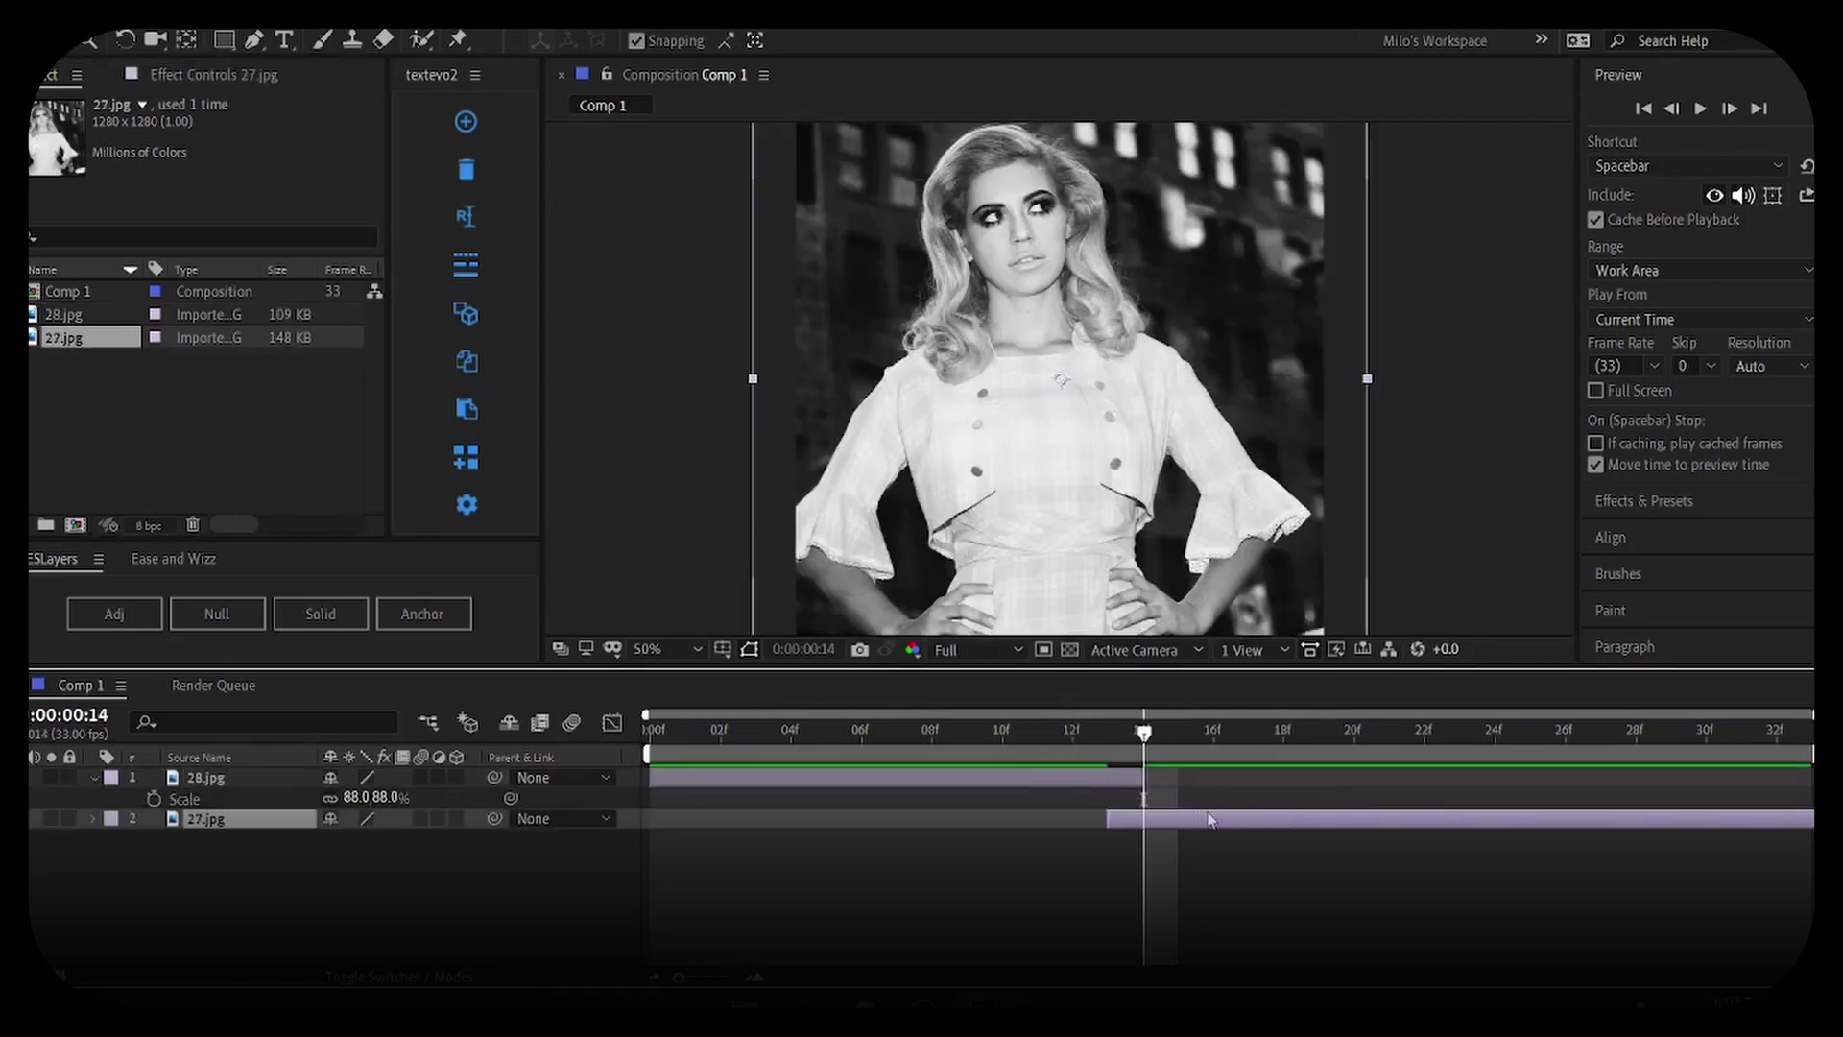
key([)
key(s)
drag(401, 840, 721, 845)
Trim the 27.jpg layer so it ends at the end of the composition
key(space)
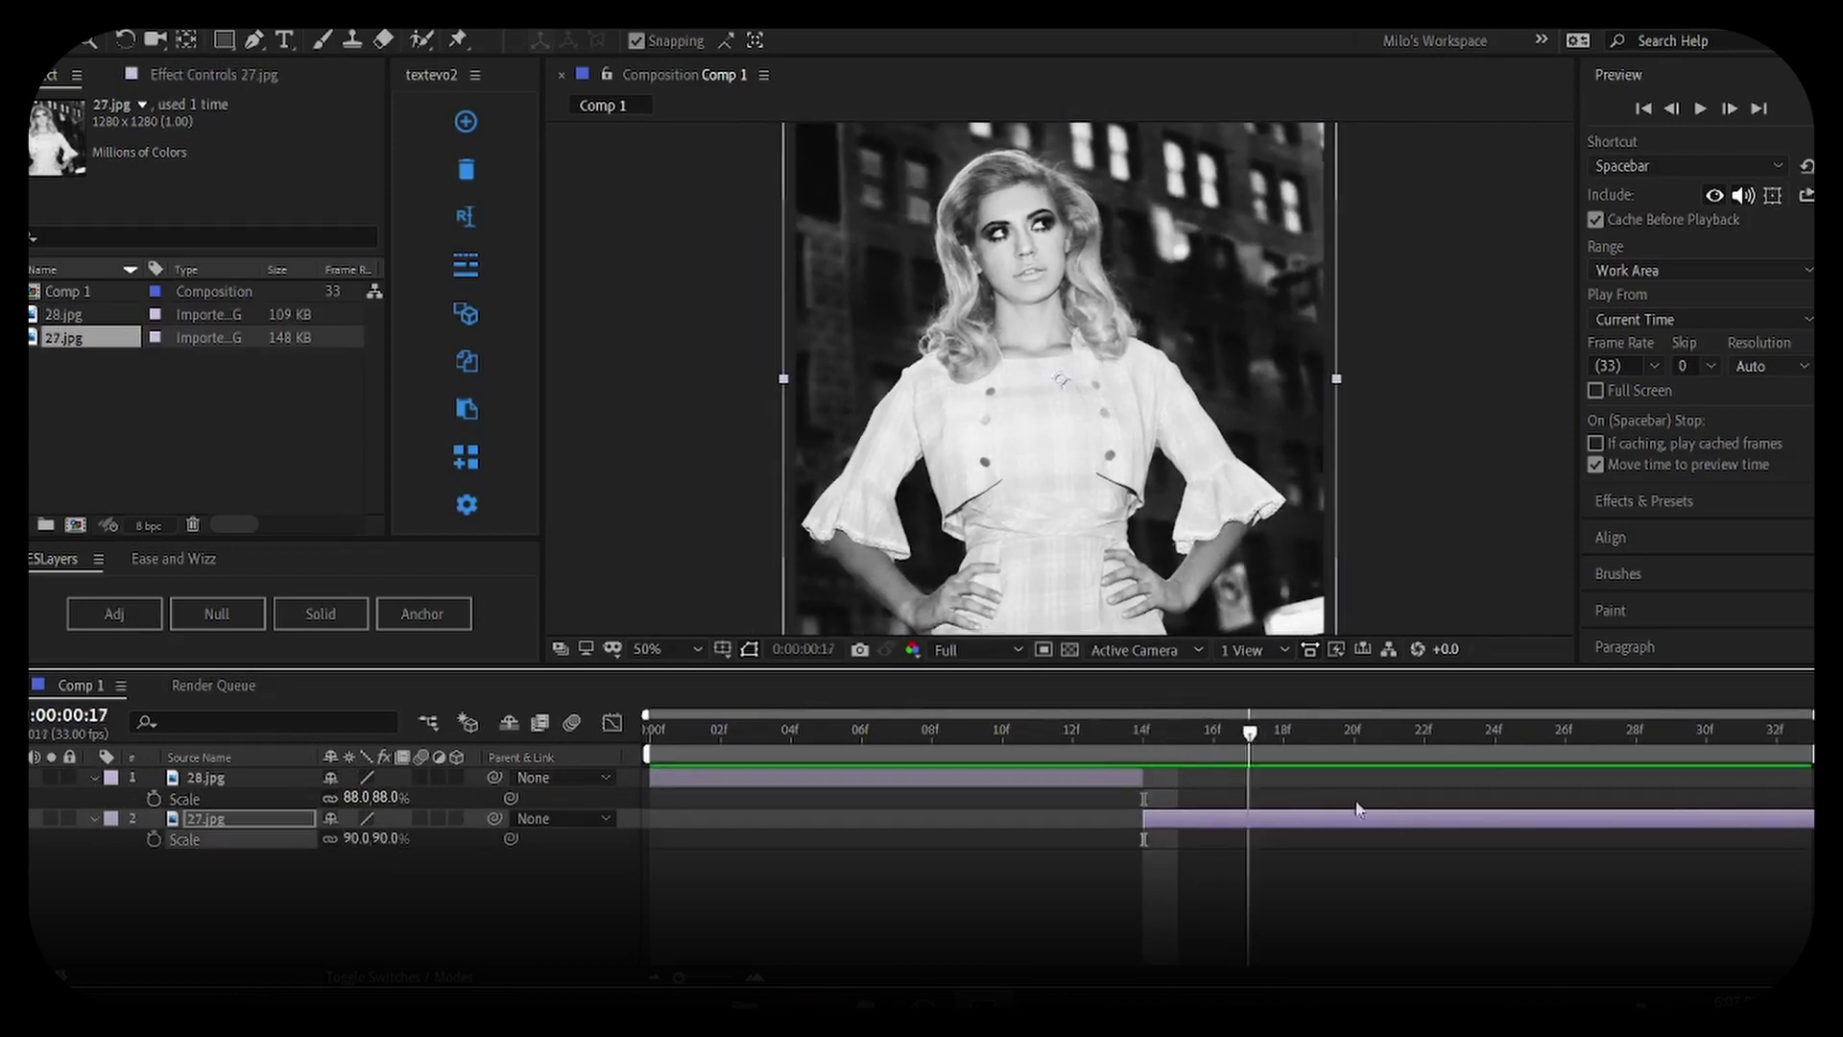
key(ctrl+shift+d)
key(Delete)
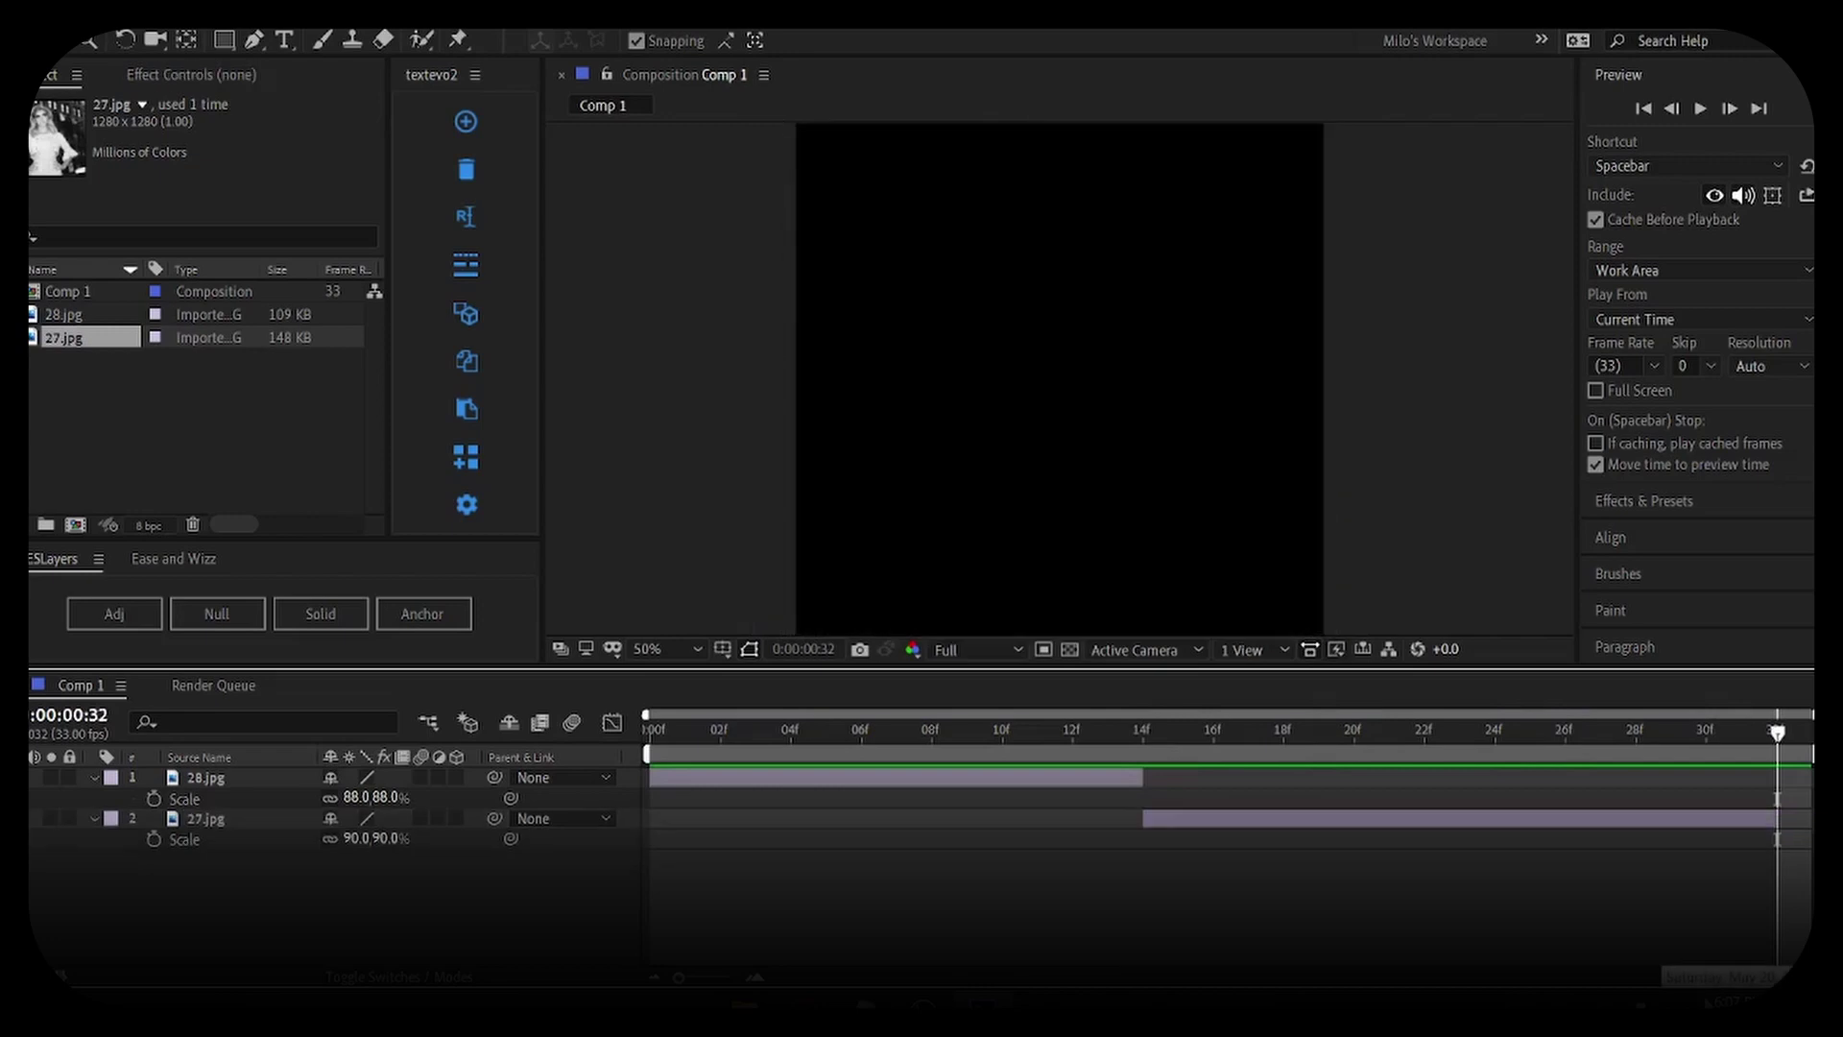
click(1775, 828)
Move the cut between 28.jpg and 27.jpg to frame 16 and play back the sequence
key(space)
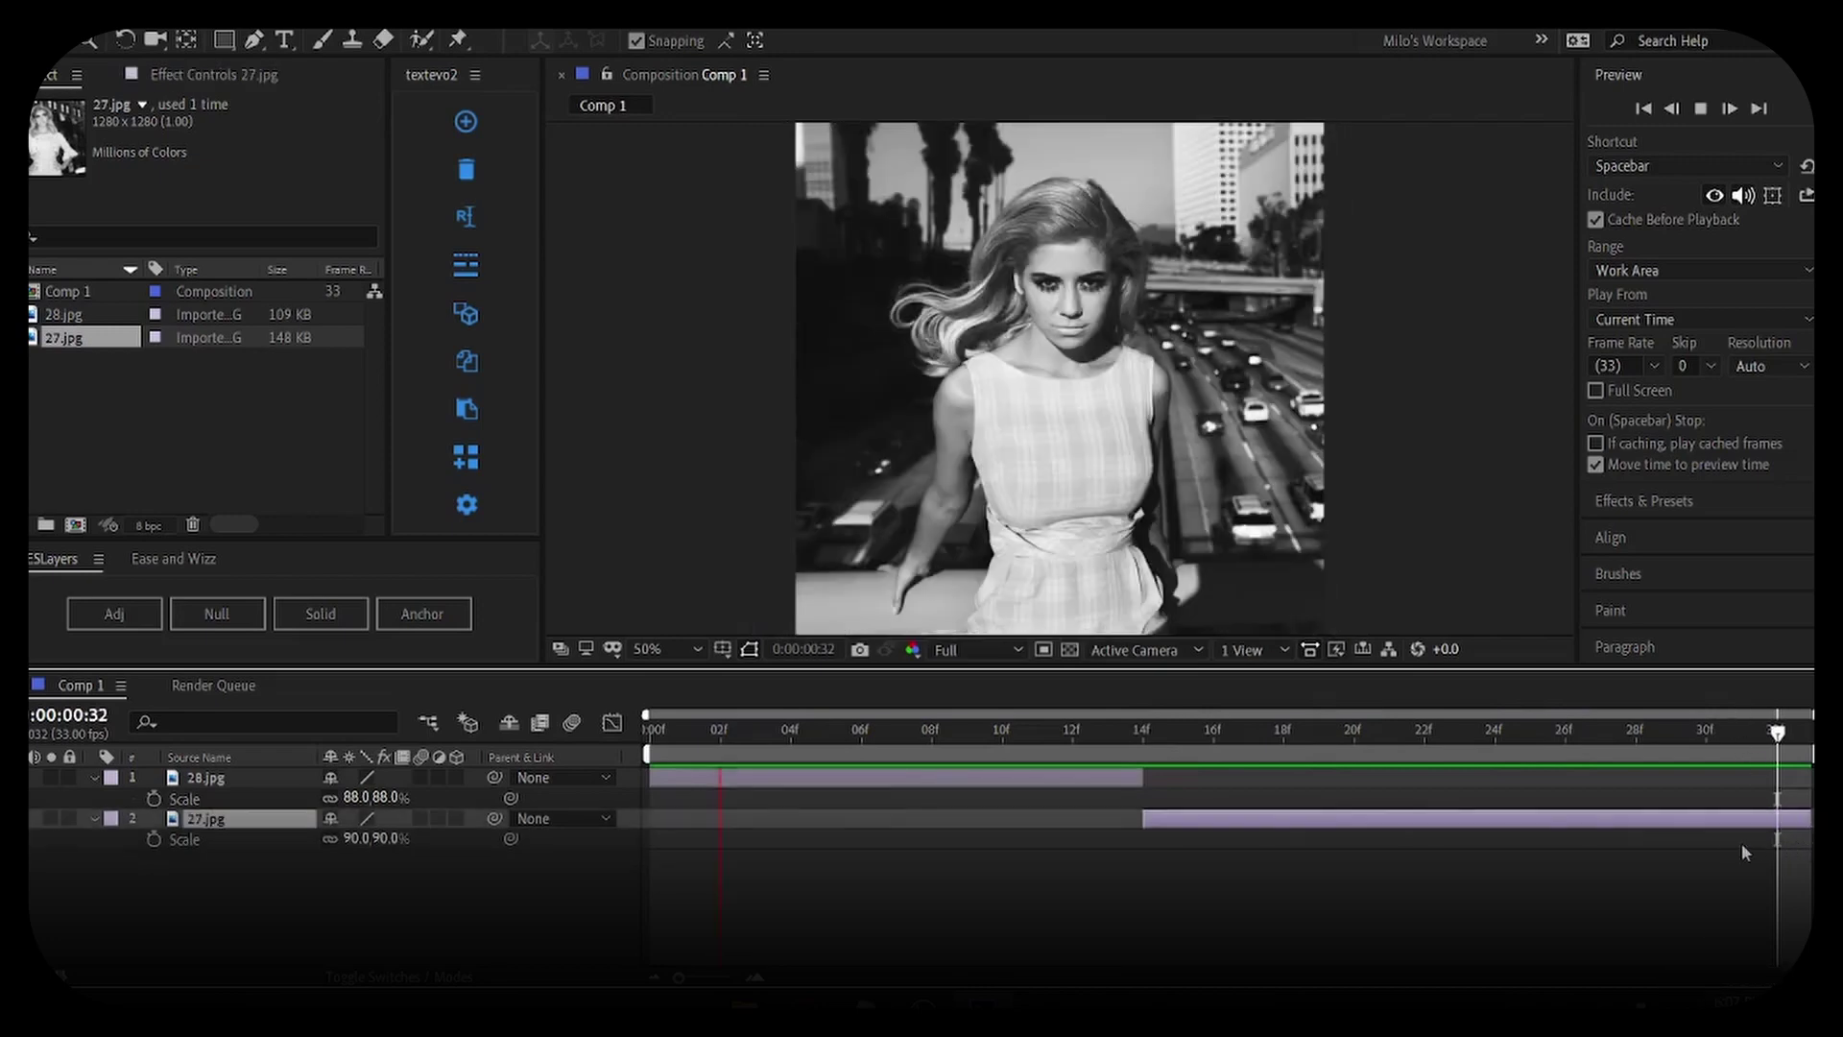
key(space)
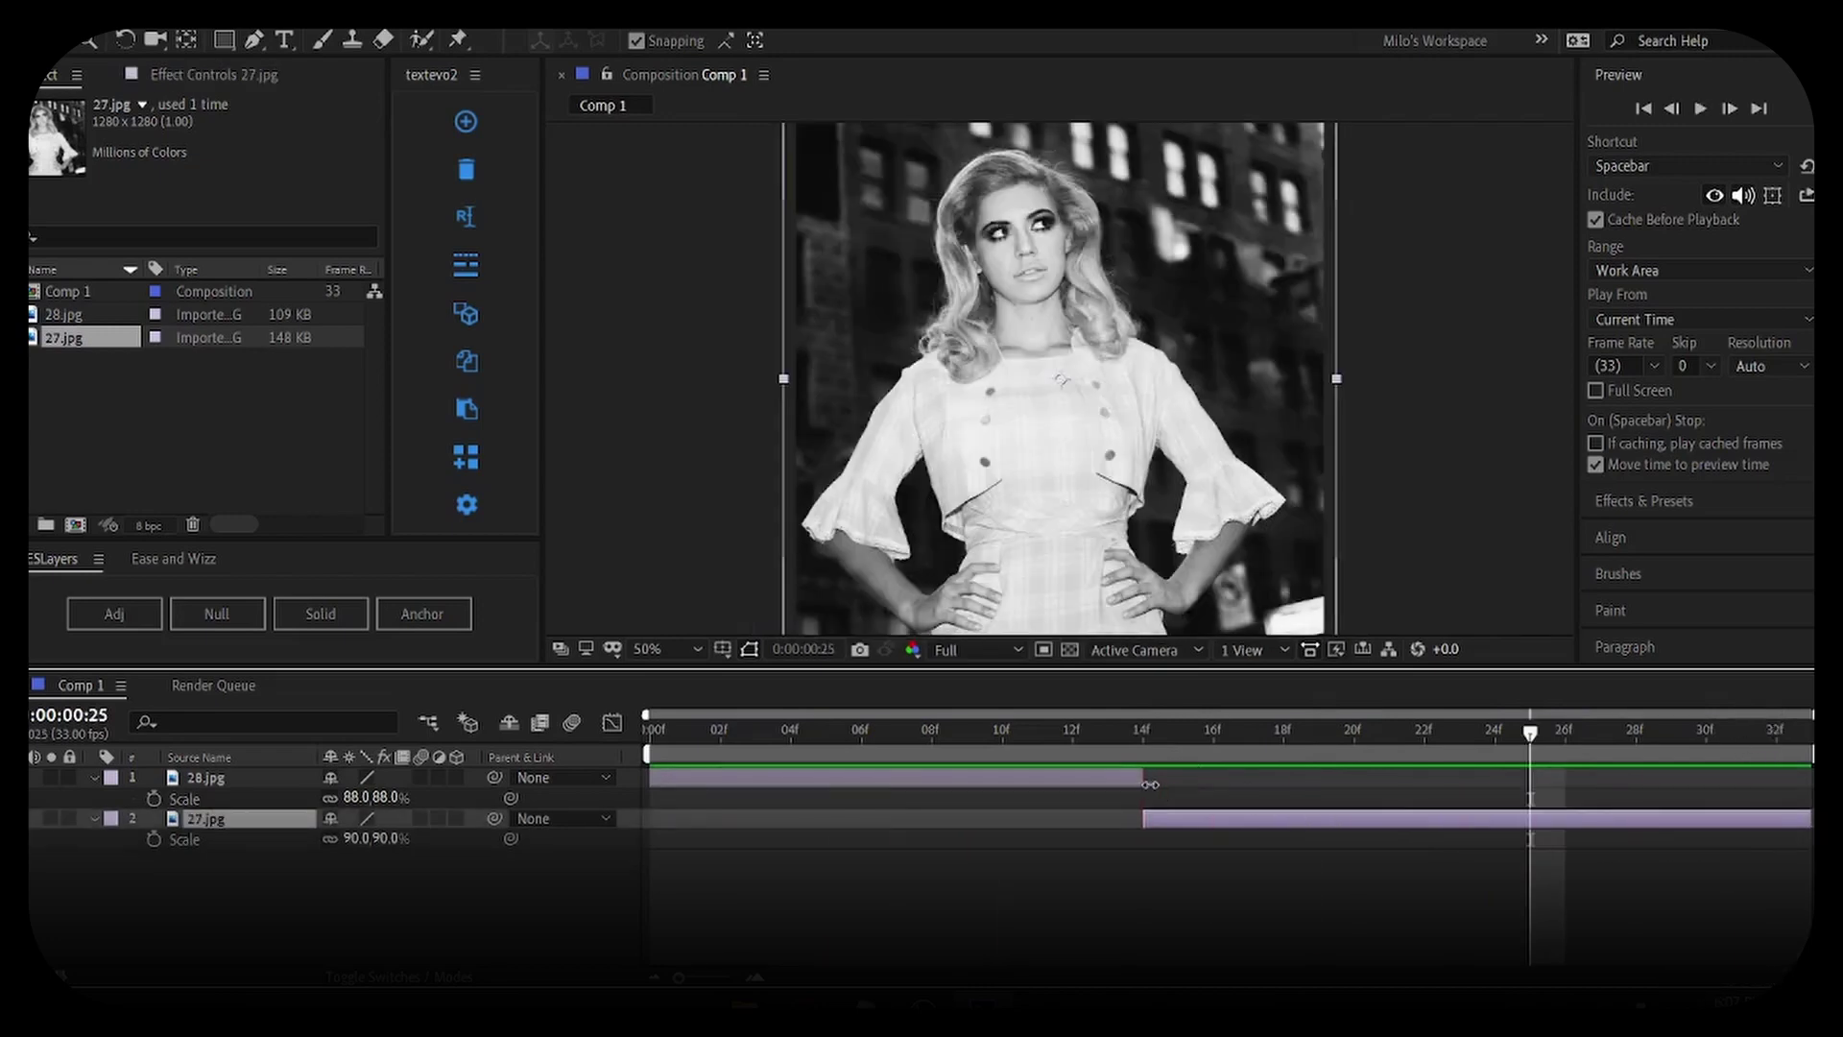
drag(1143, 777, 1212, 818)
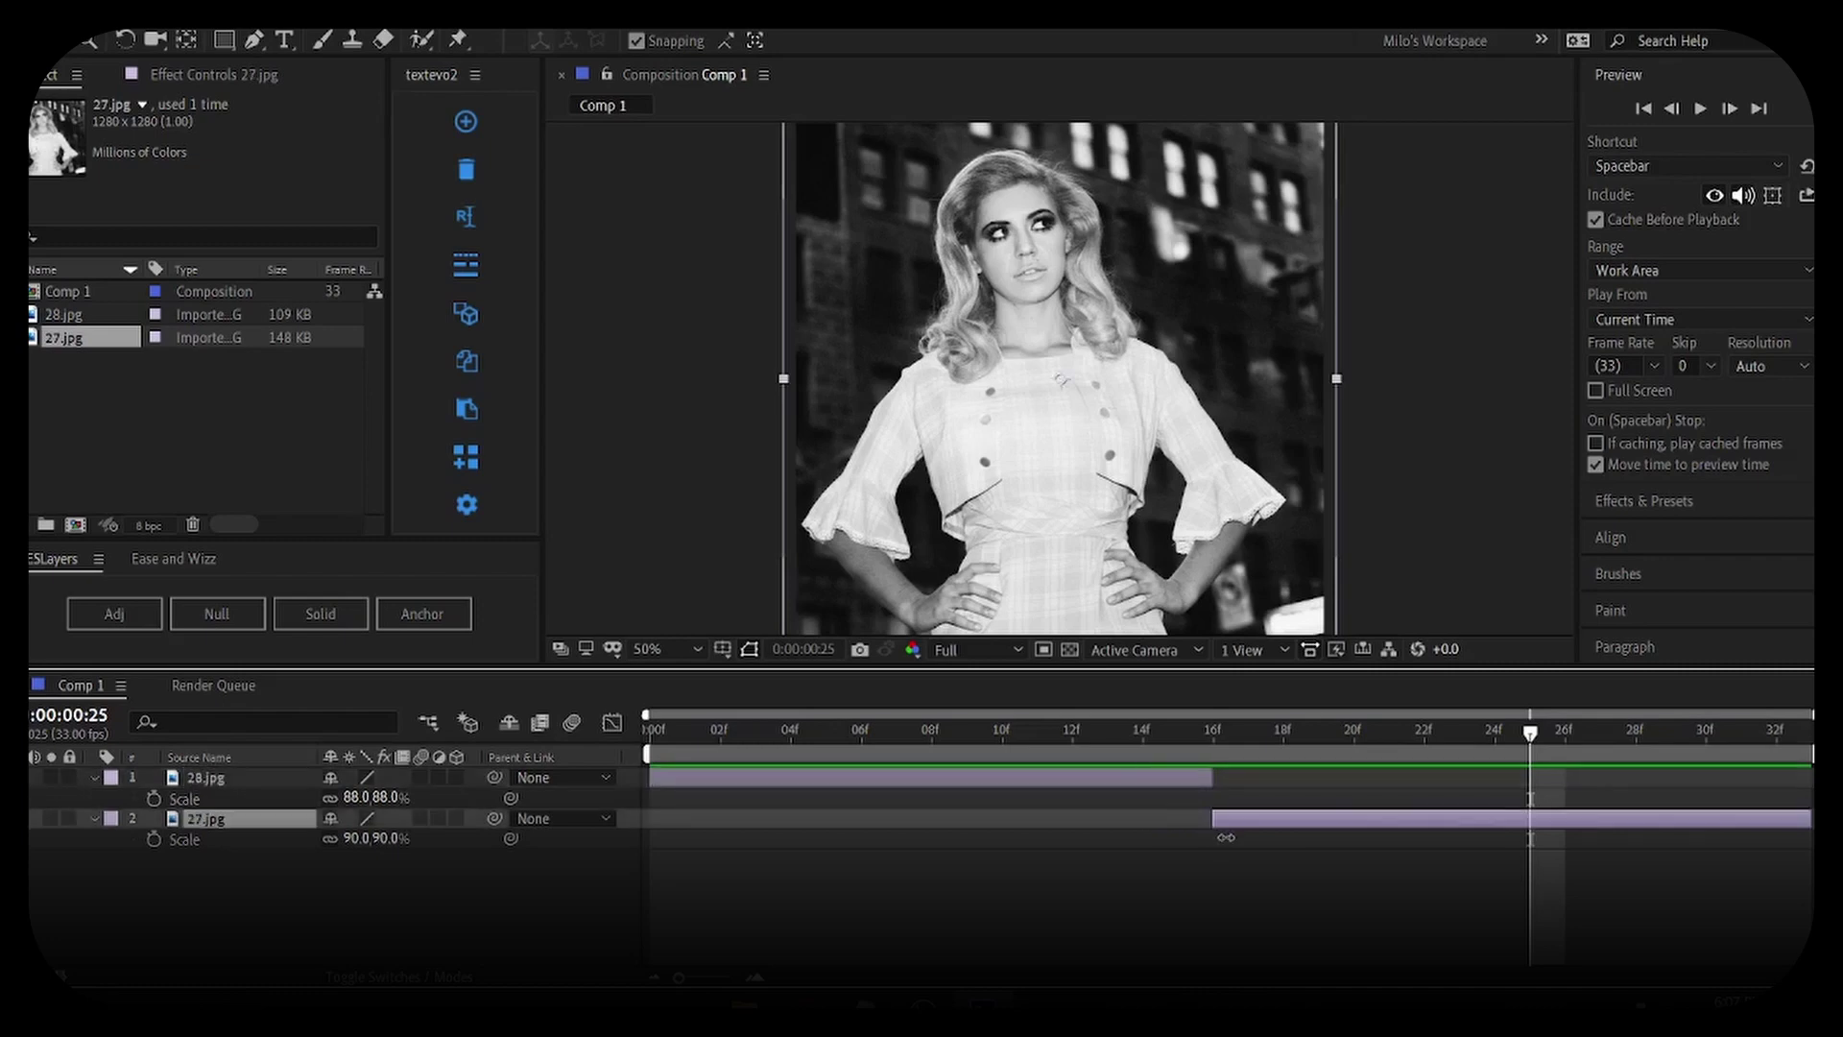
key(space)
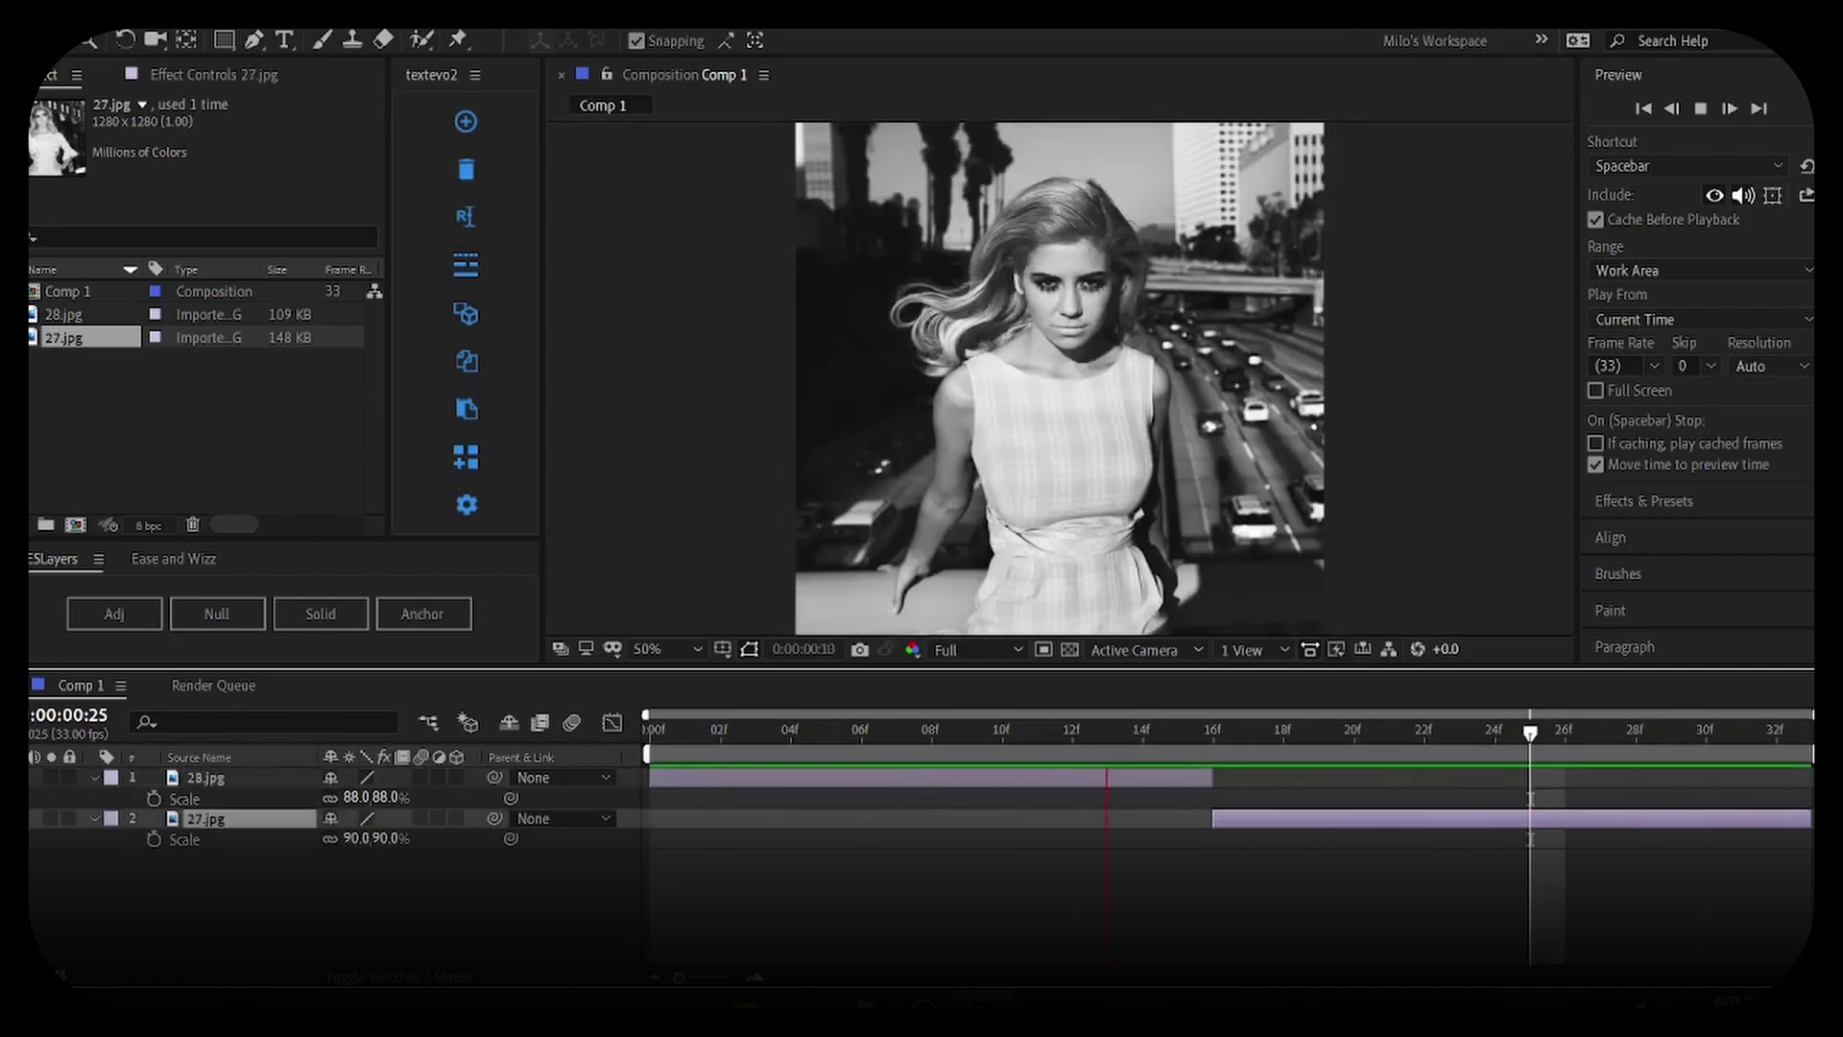
key(space)
Pre-compose the 27.jpg and 28.jpg layers separately, moving all attributes into the new compositions
key(ctrl+shift+c)
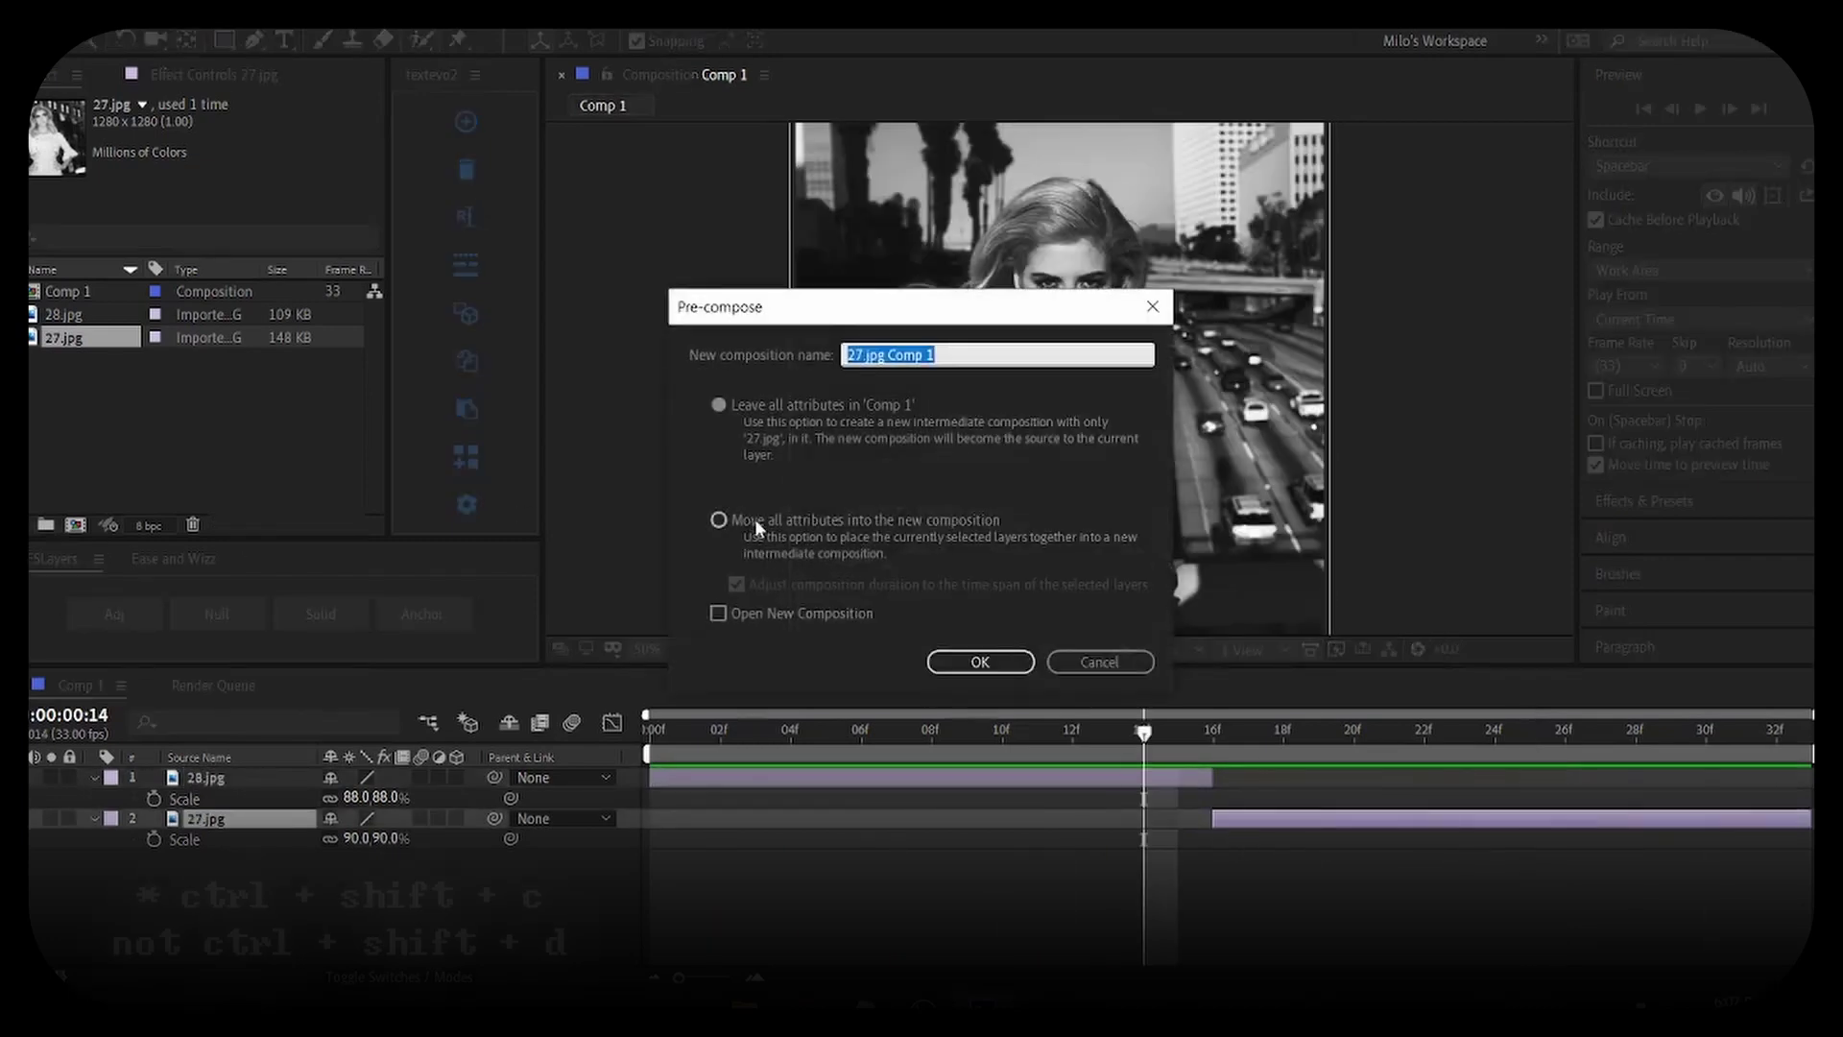
click(779, 543)
click(1026, 665)
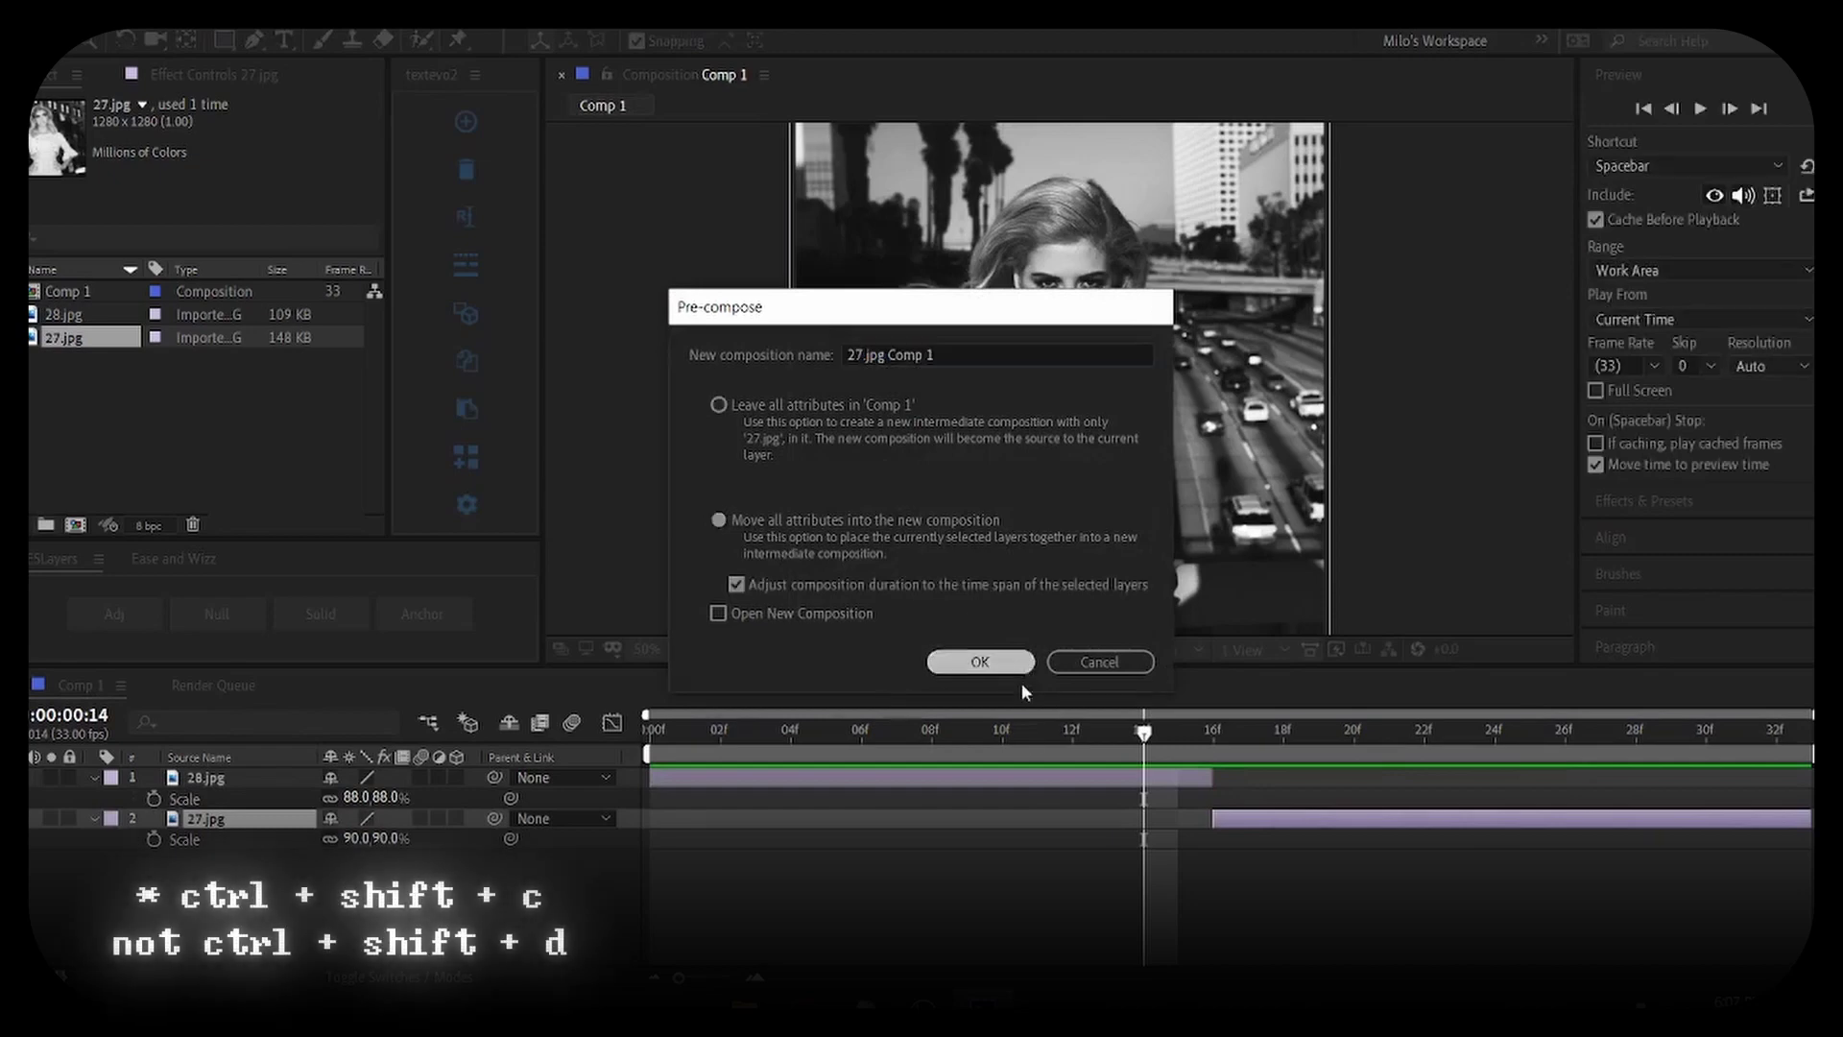
click(984, 778)
key(ctrl+shift+c)
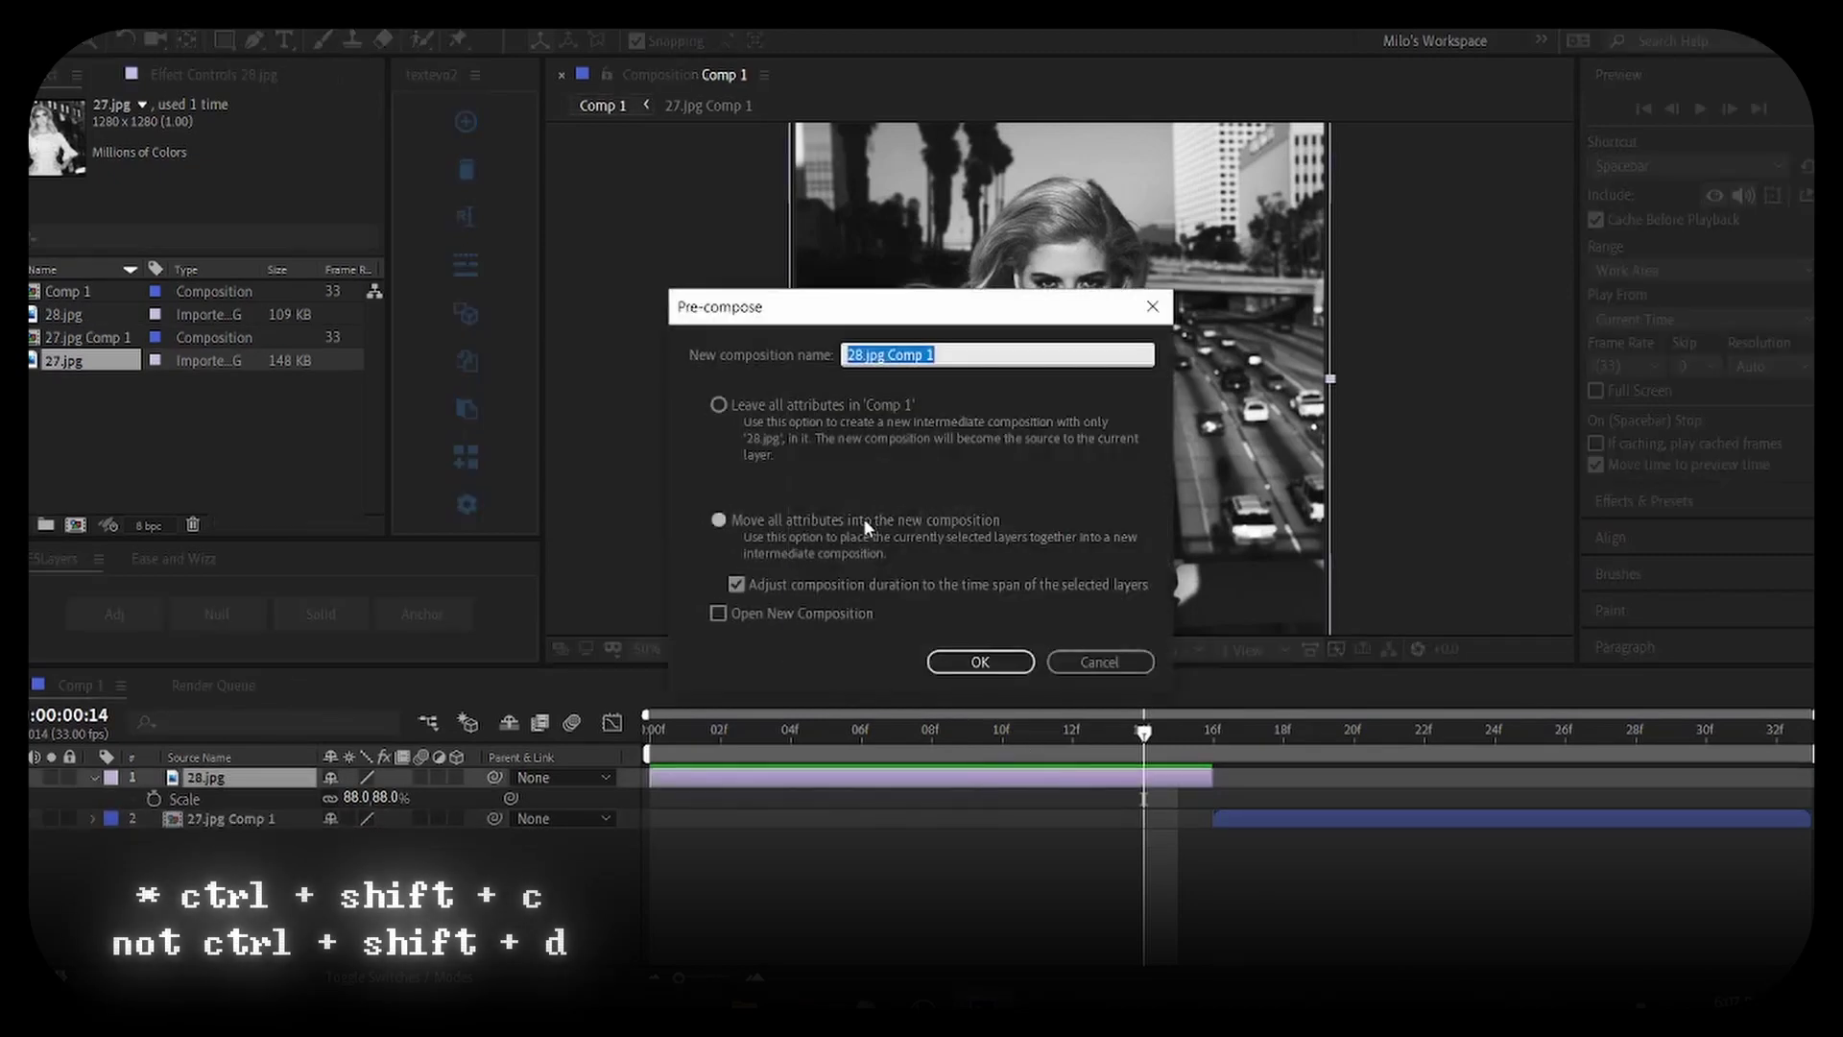
click(981, 661)
Add two null objects above the pre-composed image layers
click(1072, 732)
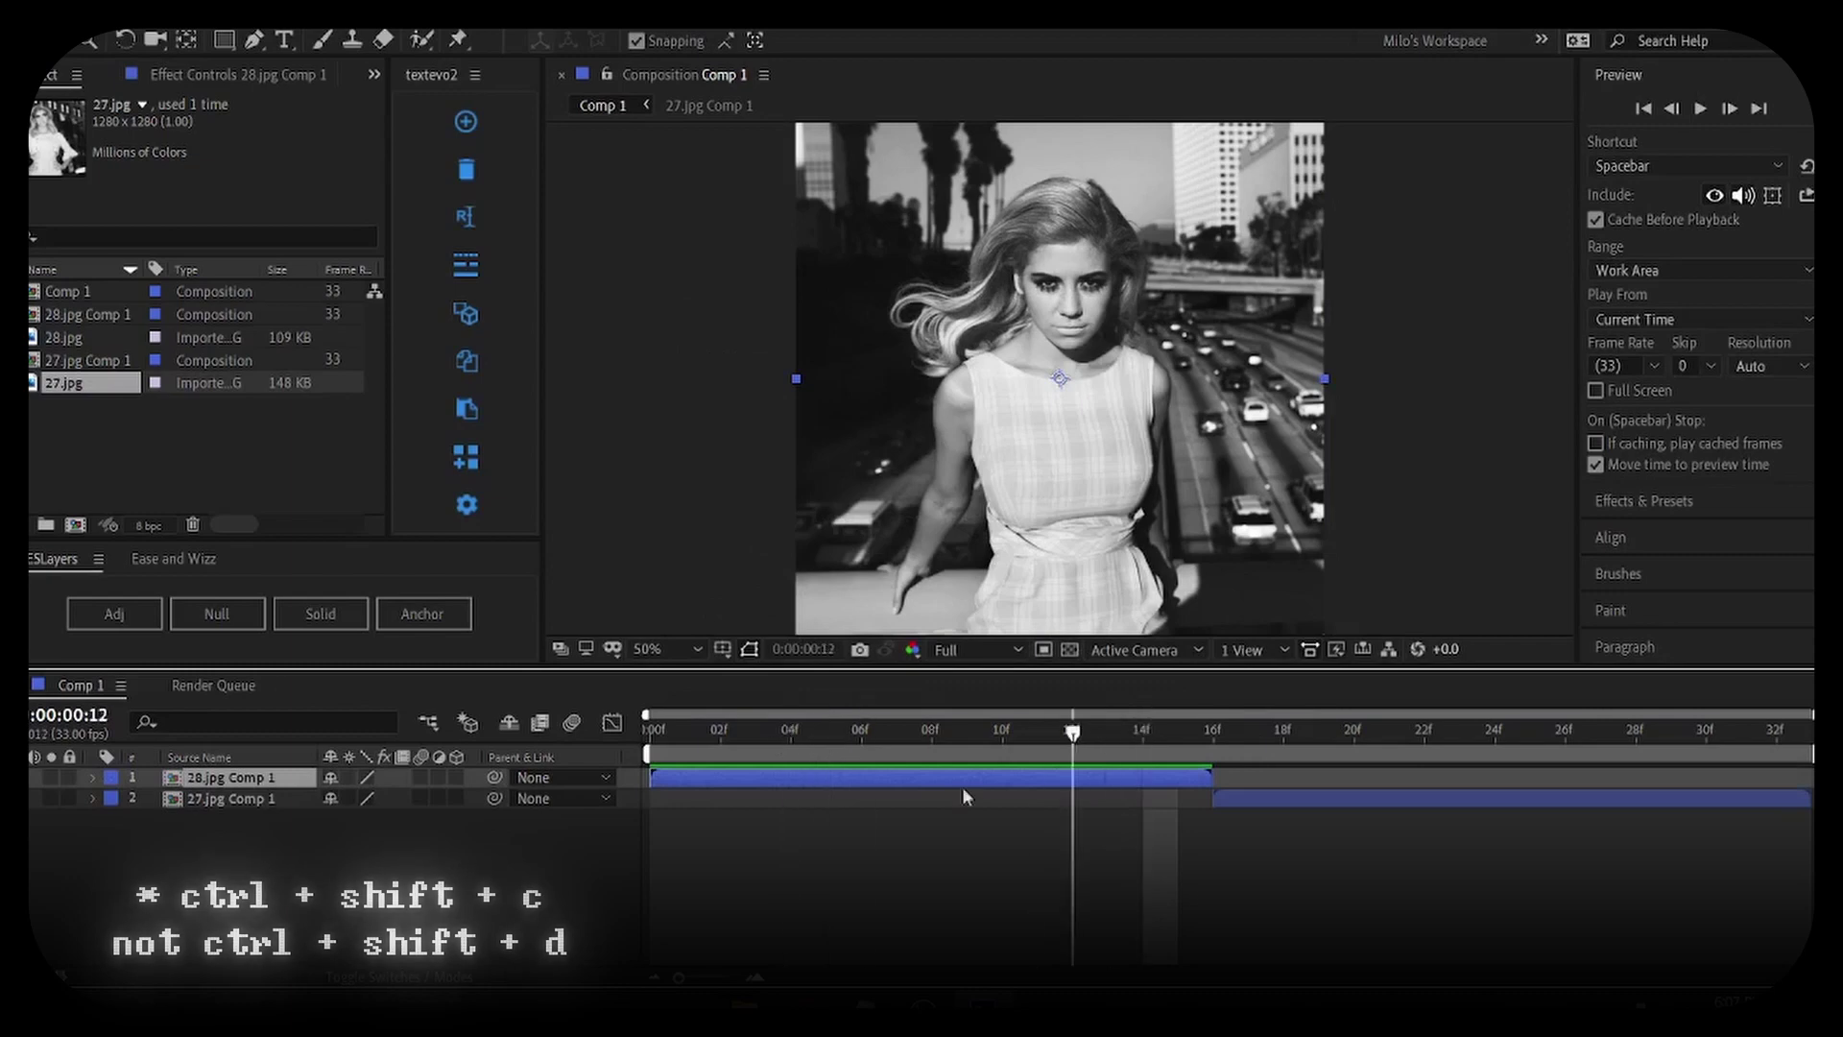
drag(960, 734, 795, 755)
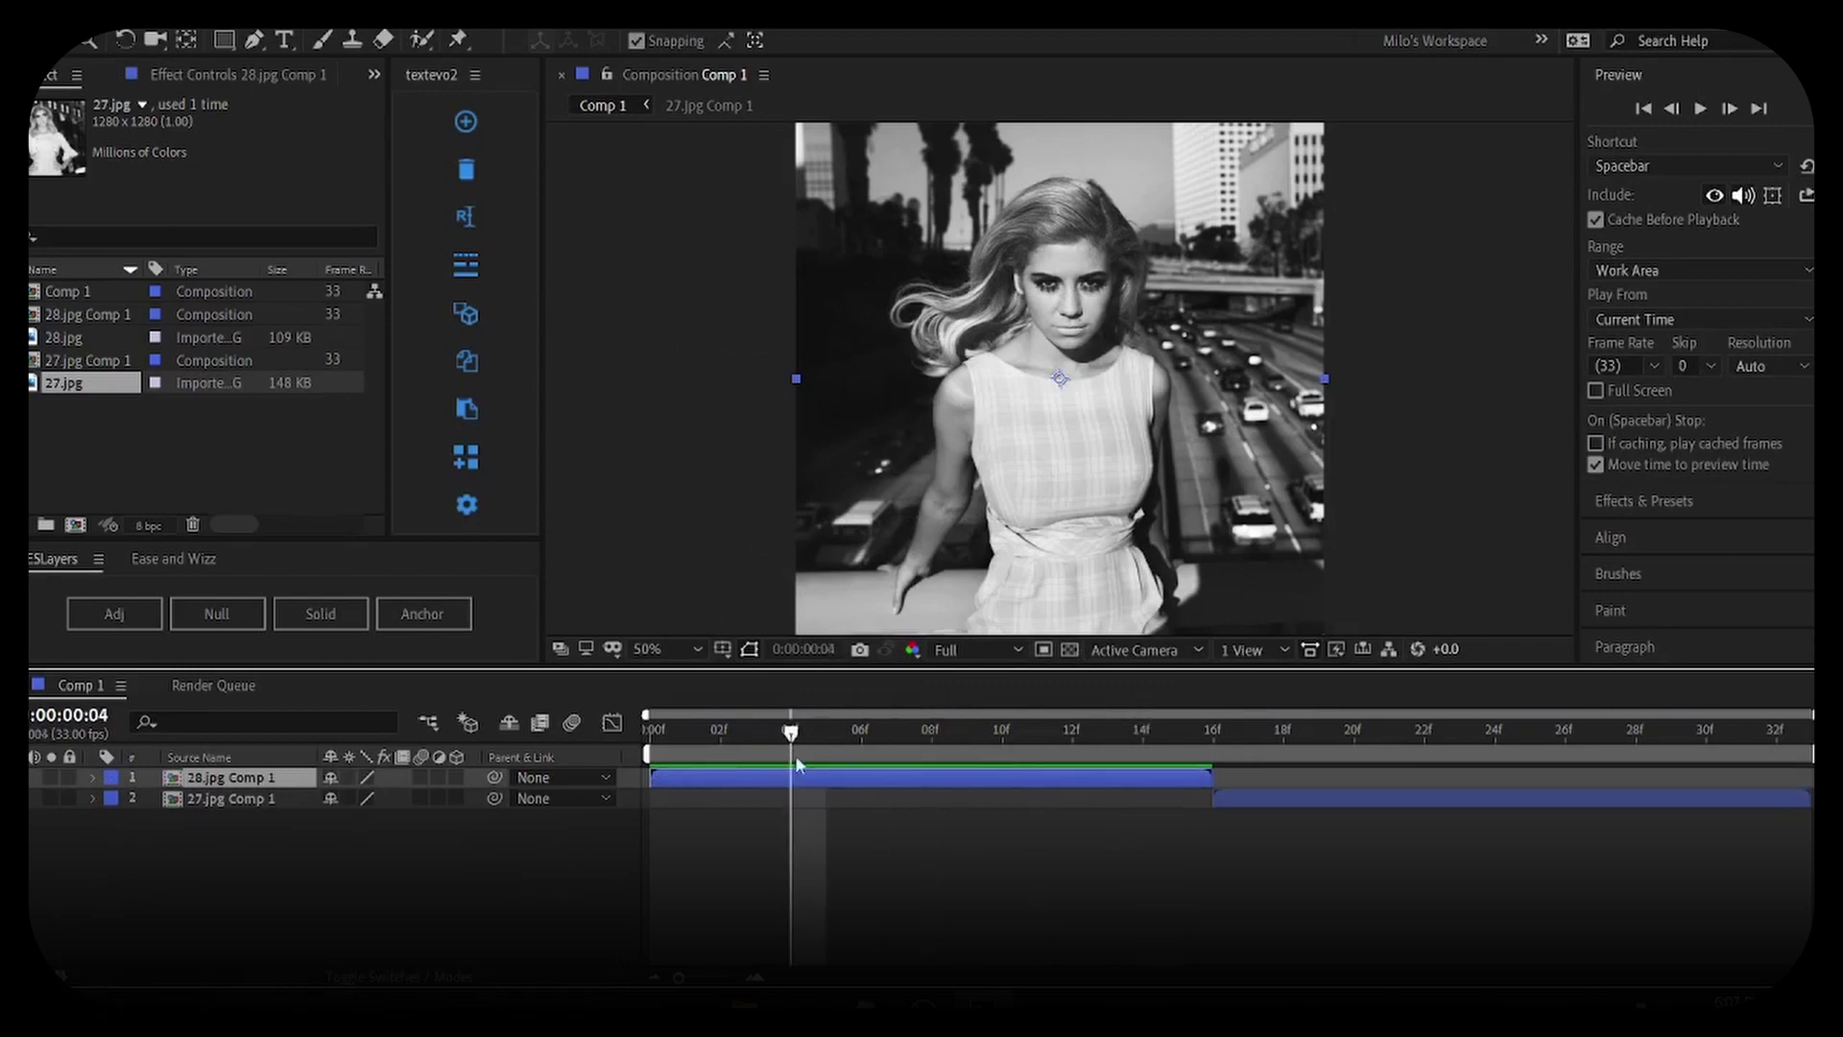
right_click(759, 838)
mouse_move(842, 616)
click(1152, 733)
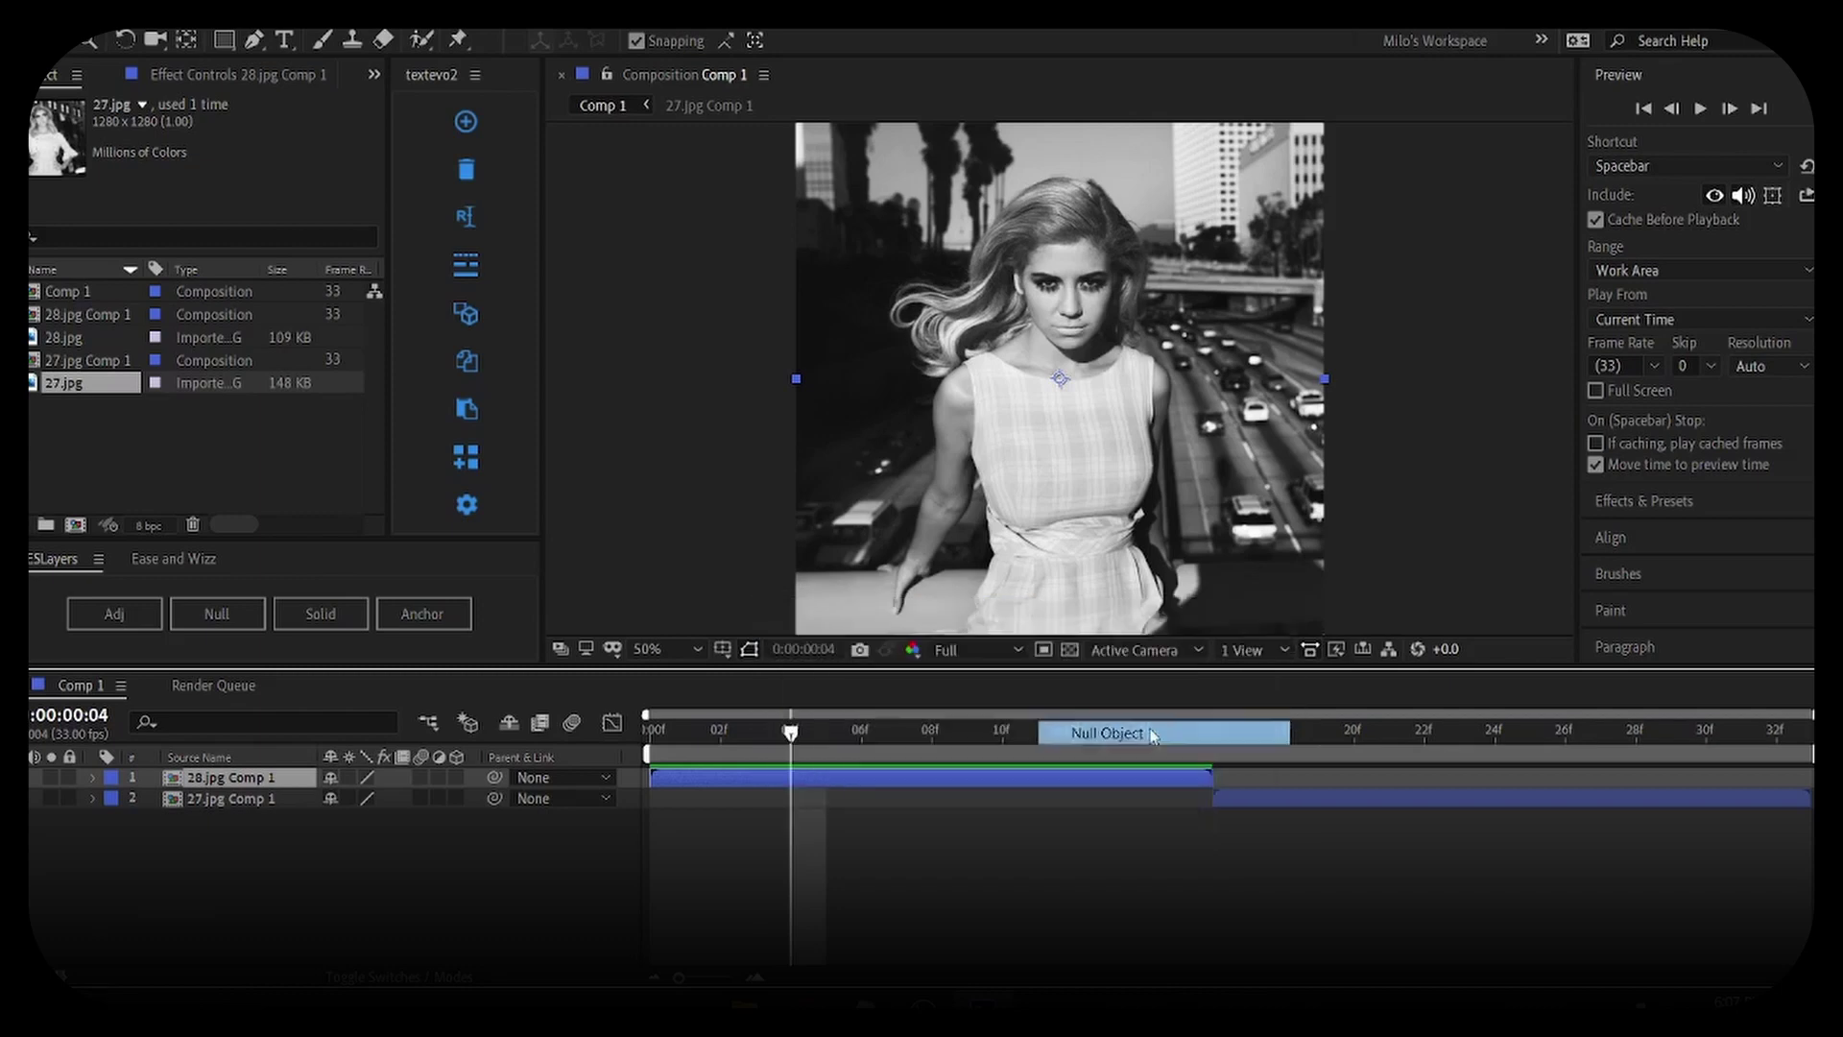
right_click(917, 842)
mouse_move(974, 622)
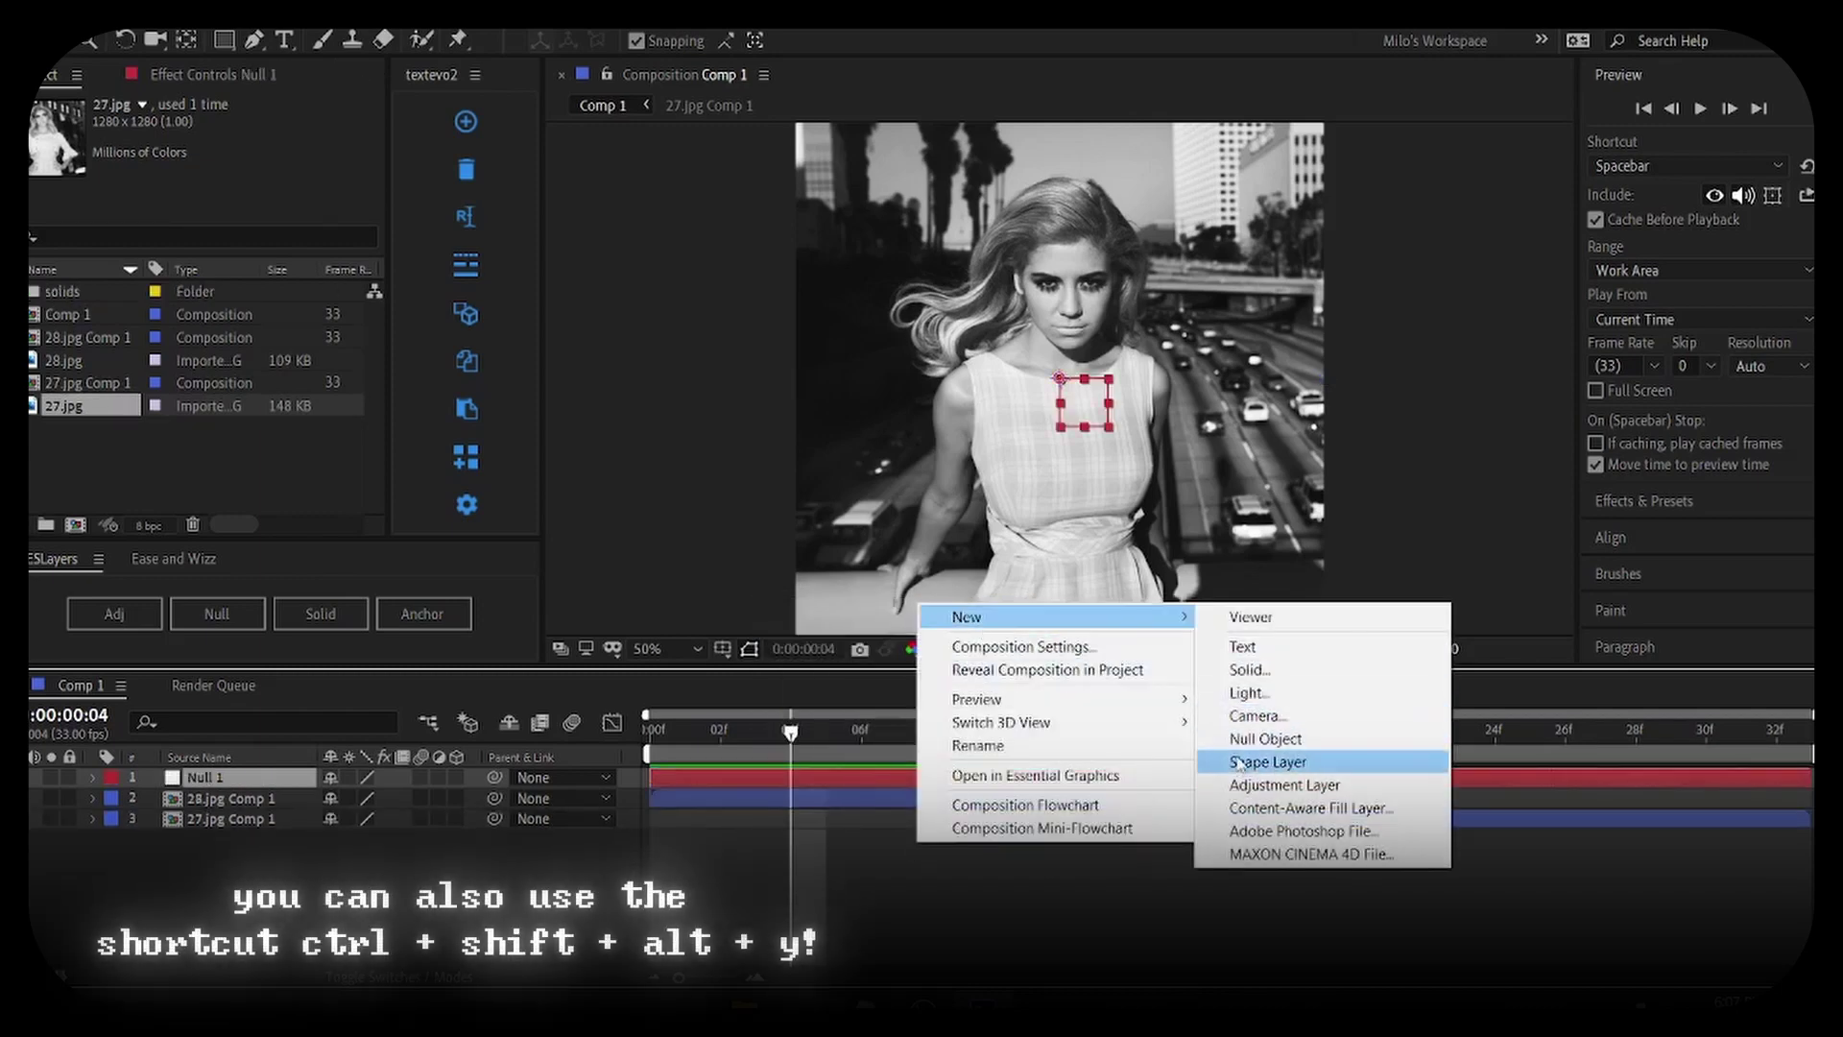
click(1266, 738)
Split both nulls at frame 16 and place their second halves directly above 27.jpg Comp 1
key(space)
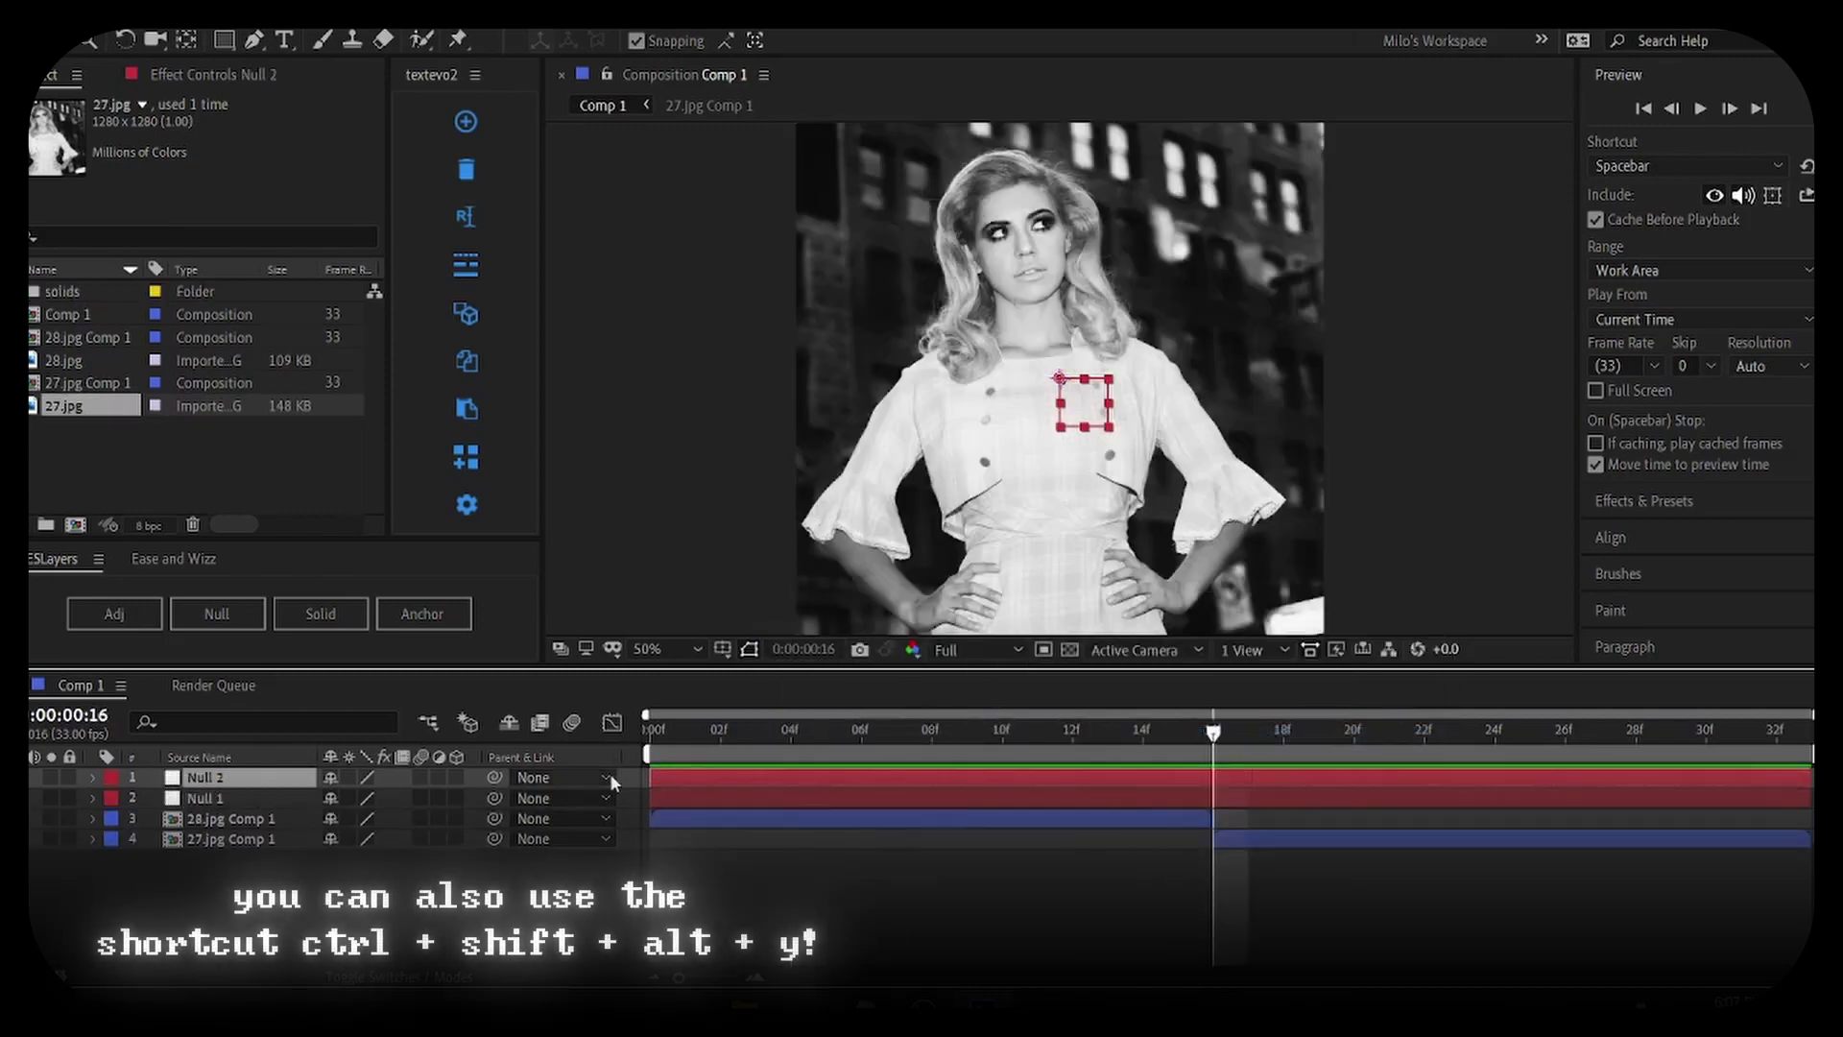
click(636, 797)
shift+click(647, 780)
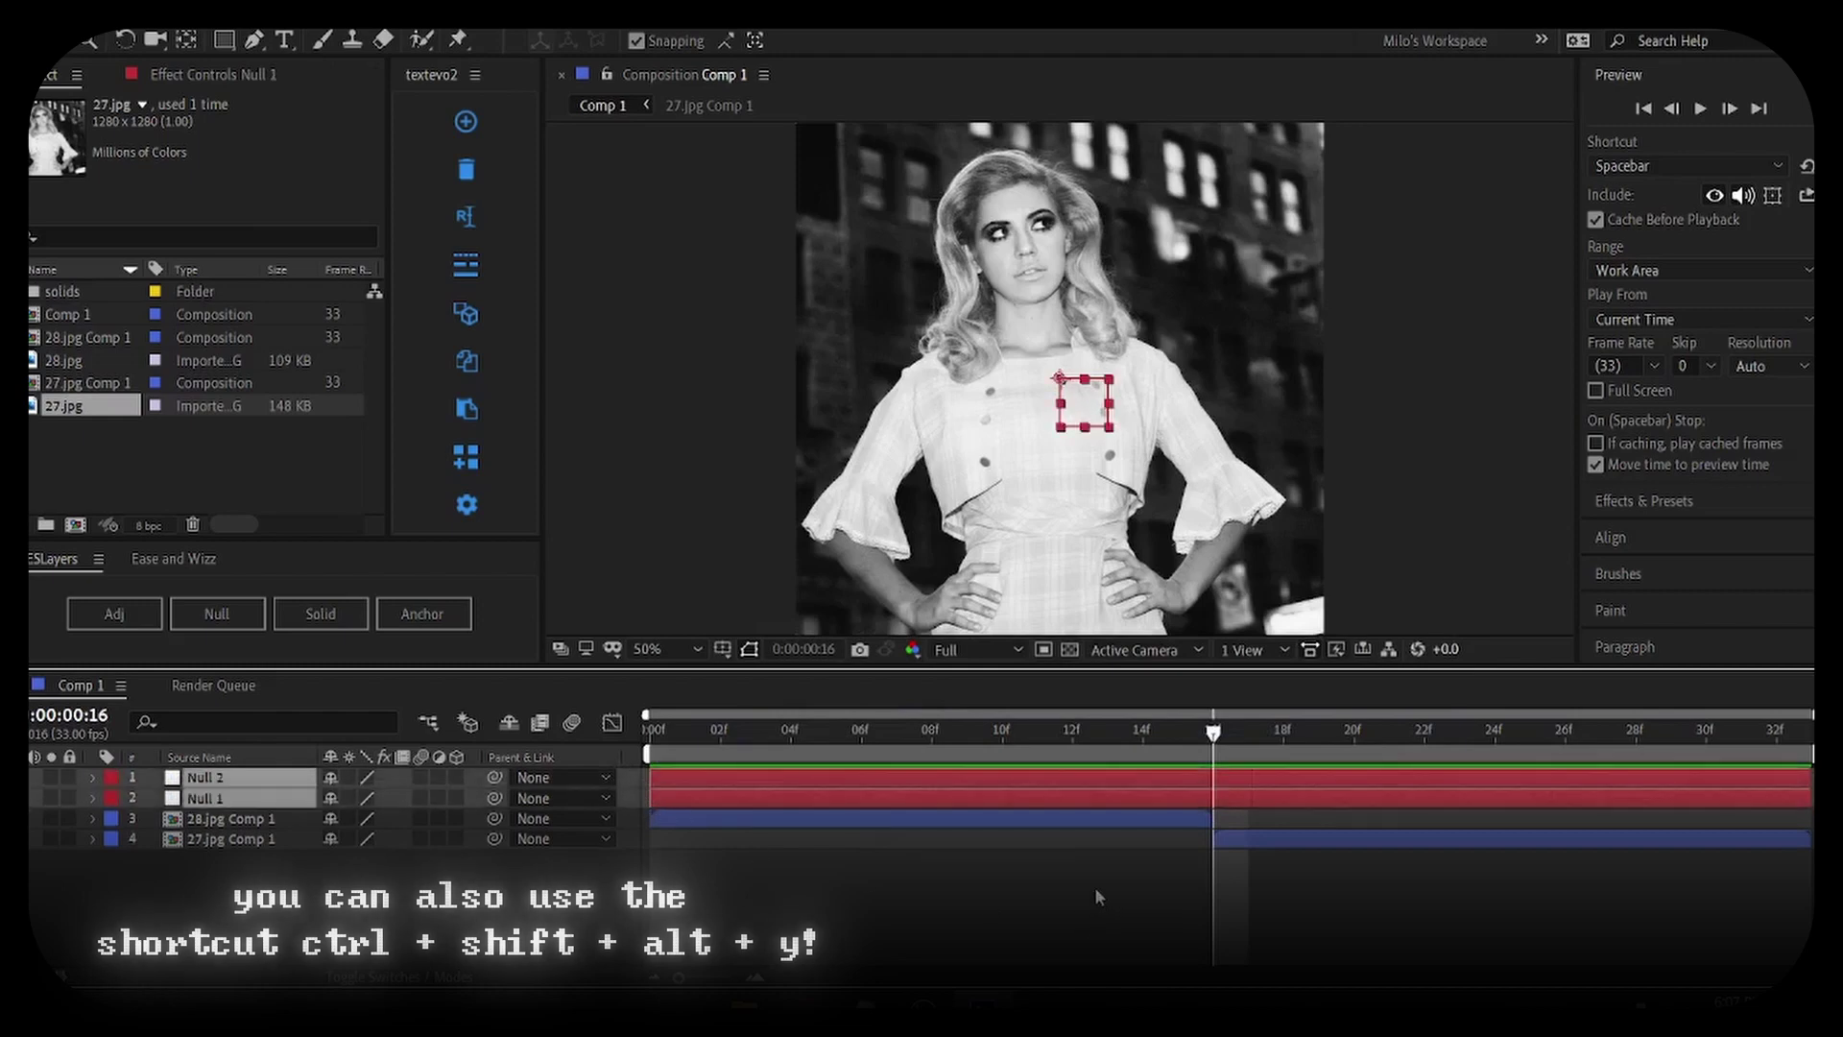
key(ctrl+shift+d)
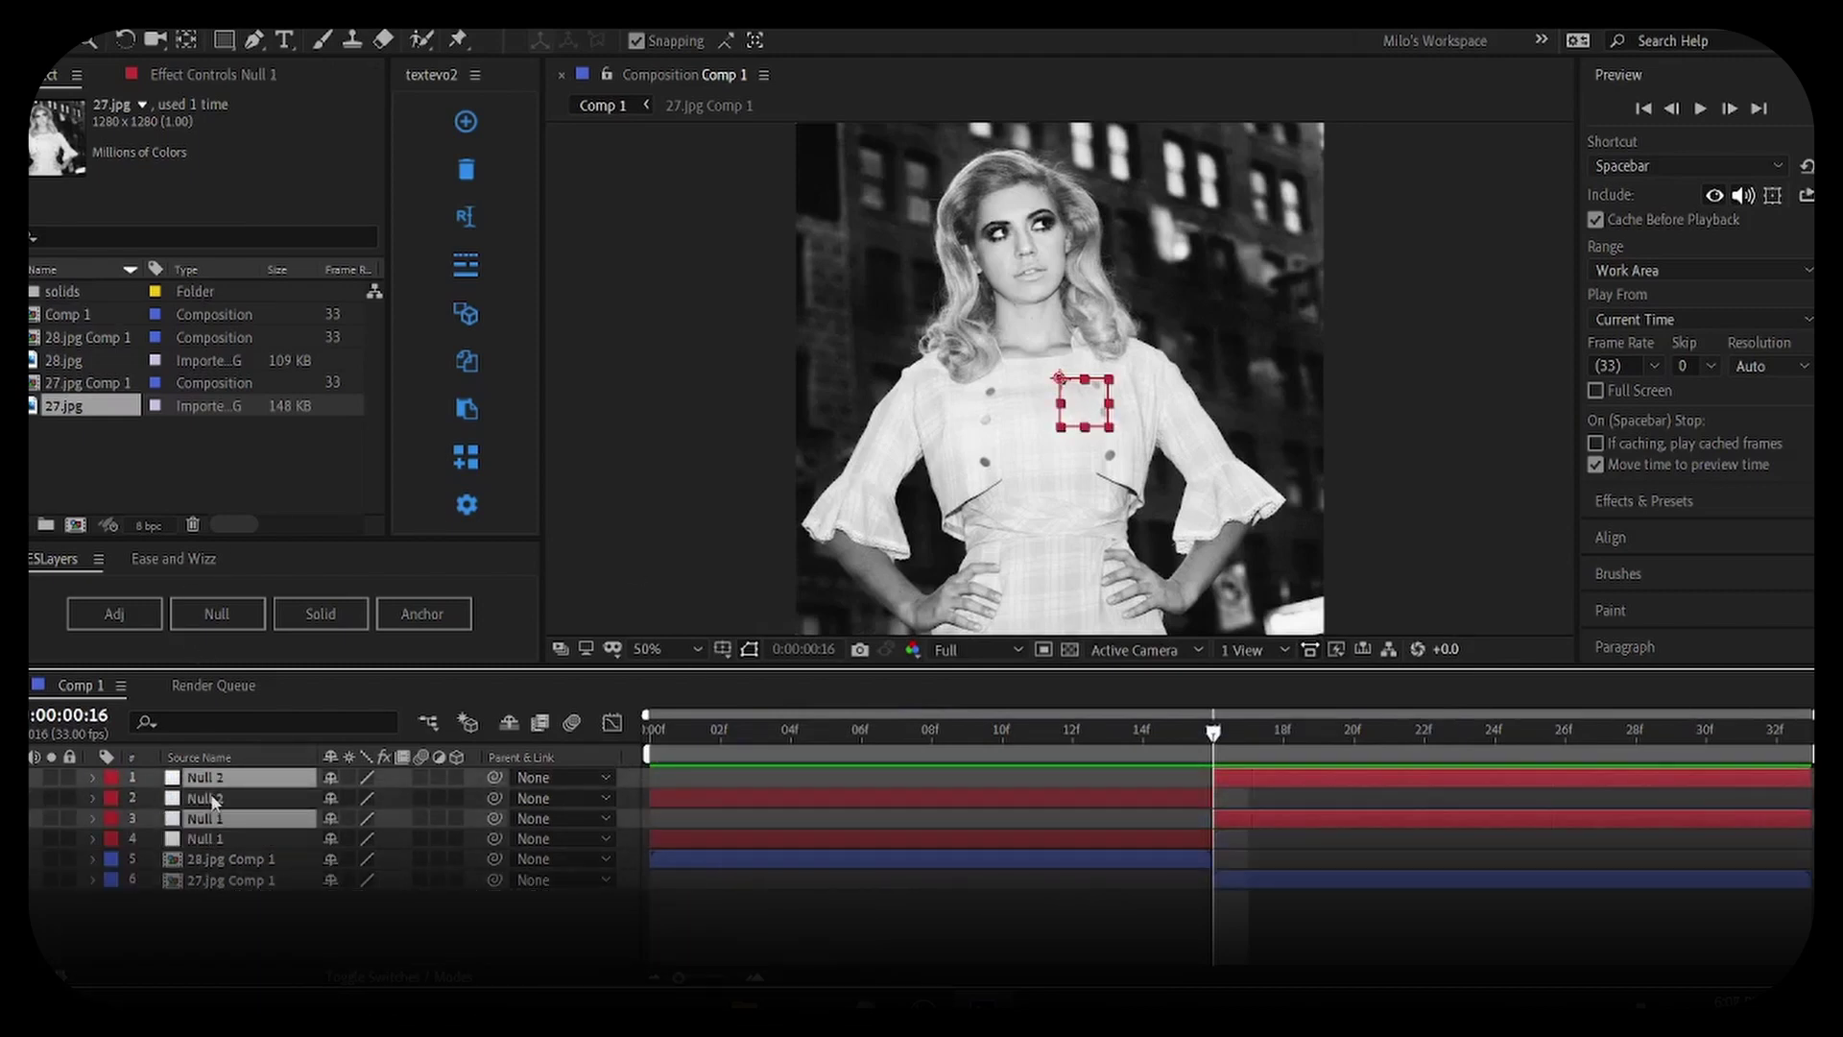
drag(231, 779, 202, 870)
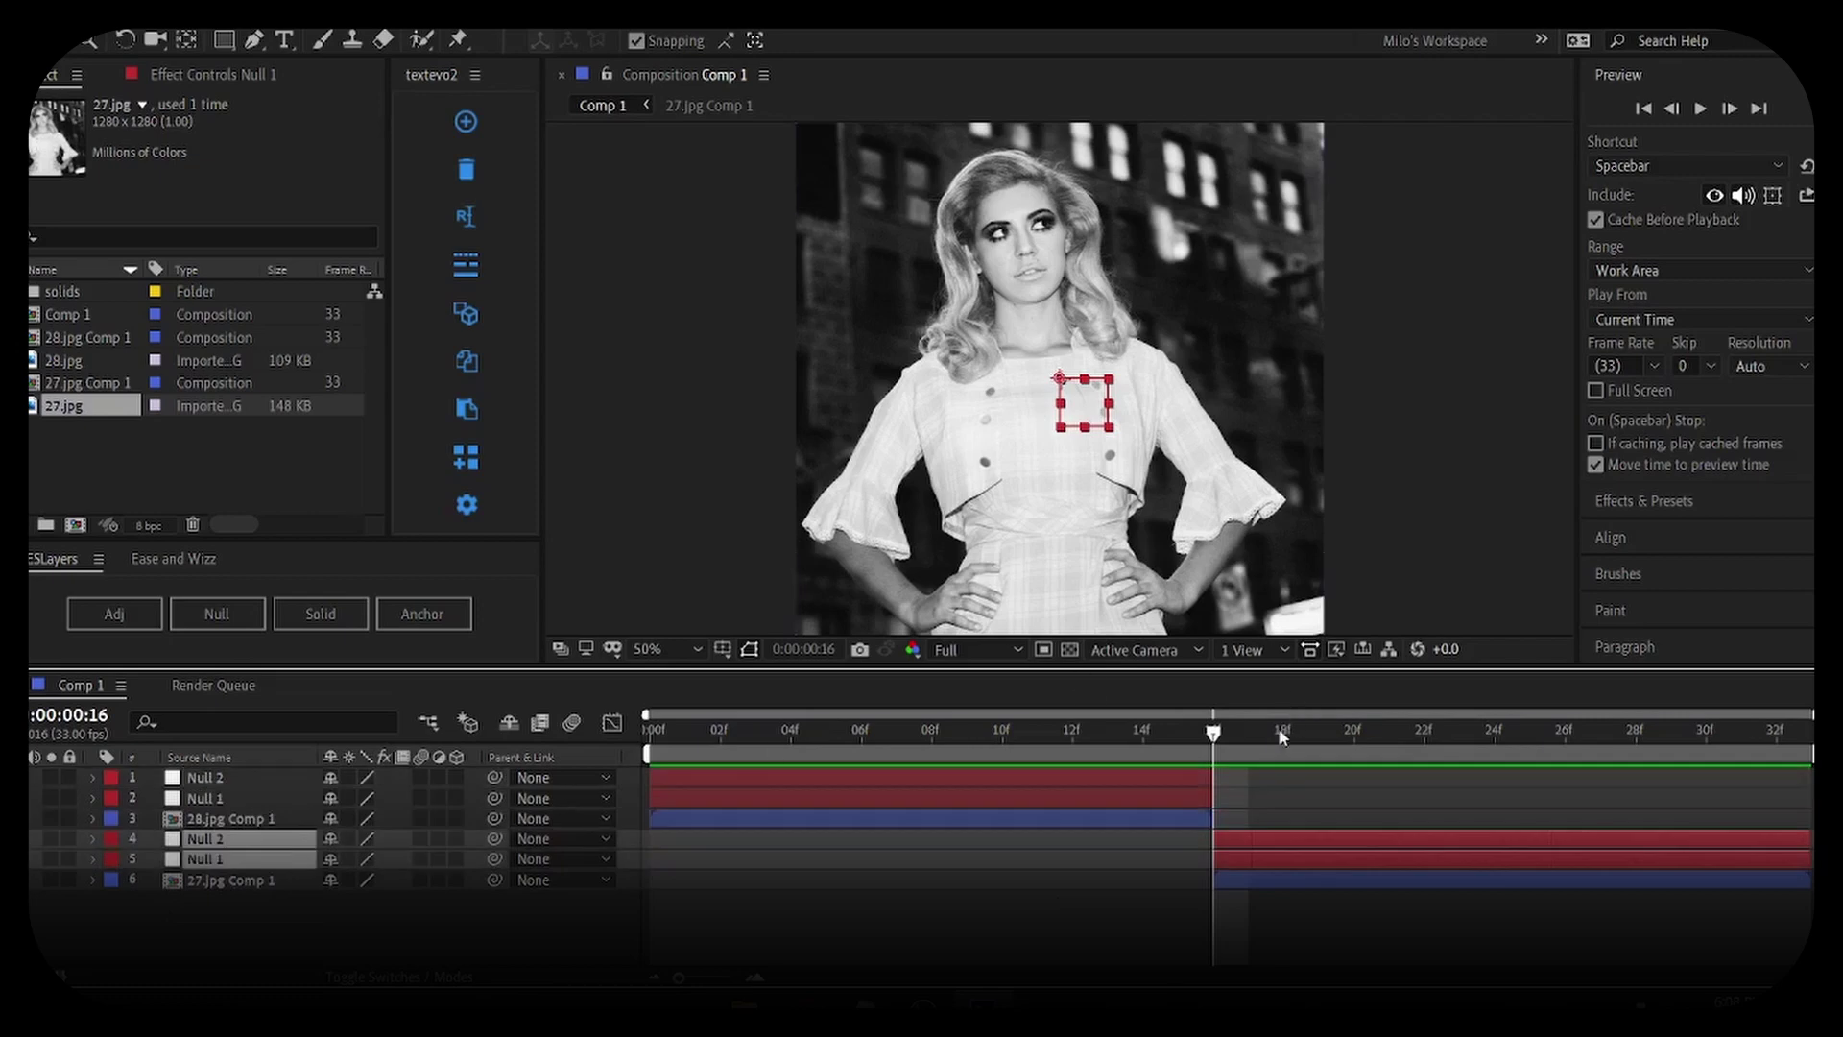
key(space)
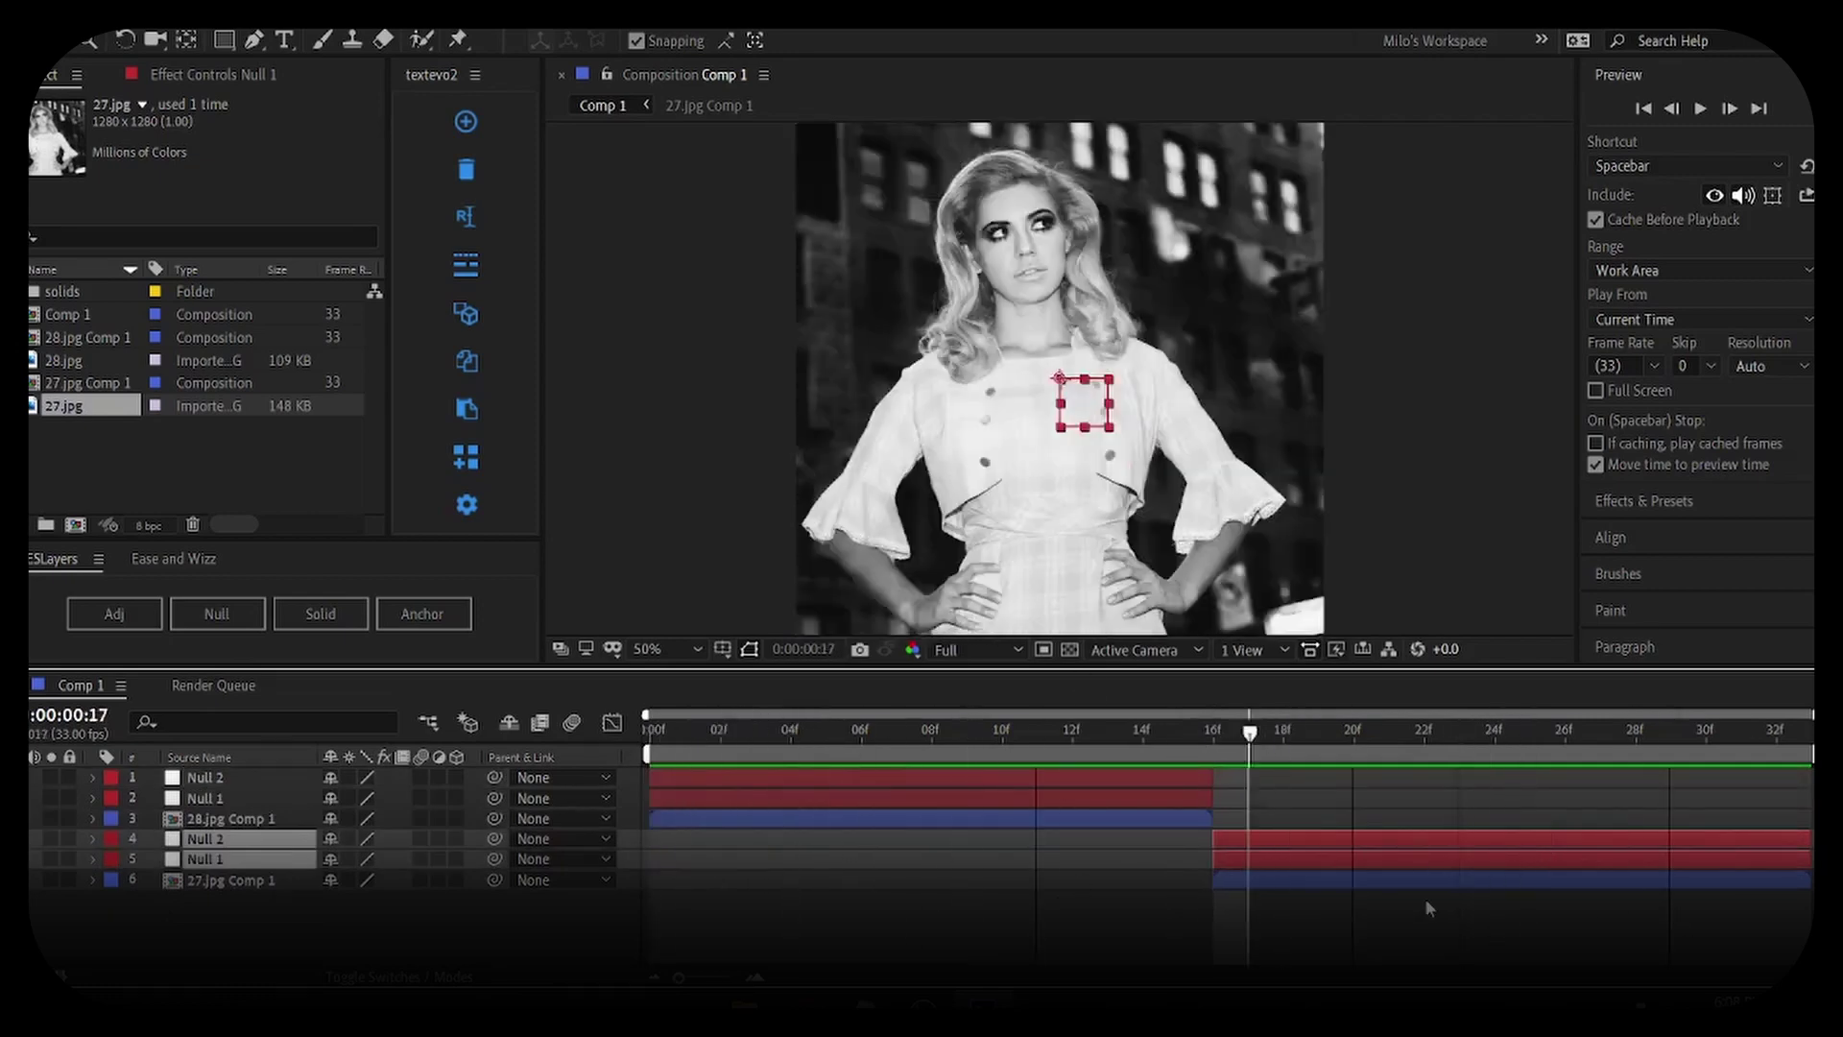
key(space)
Parent 28.jpg Comp 1 to the Null 1 above it, and parent that Null 1 to Null 2
click(986, 841)
drag(1003, 735, 941, 750)
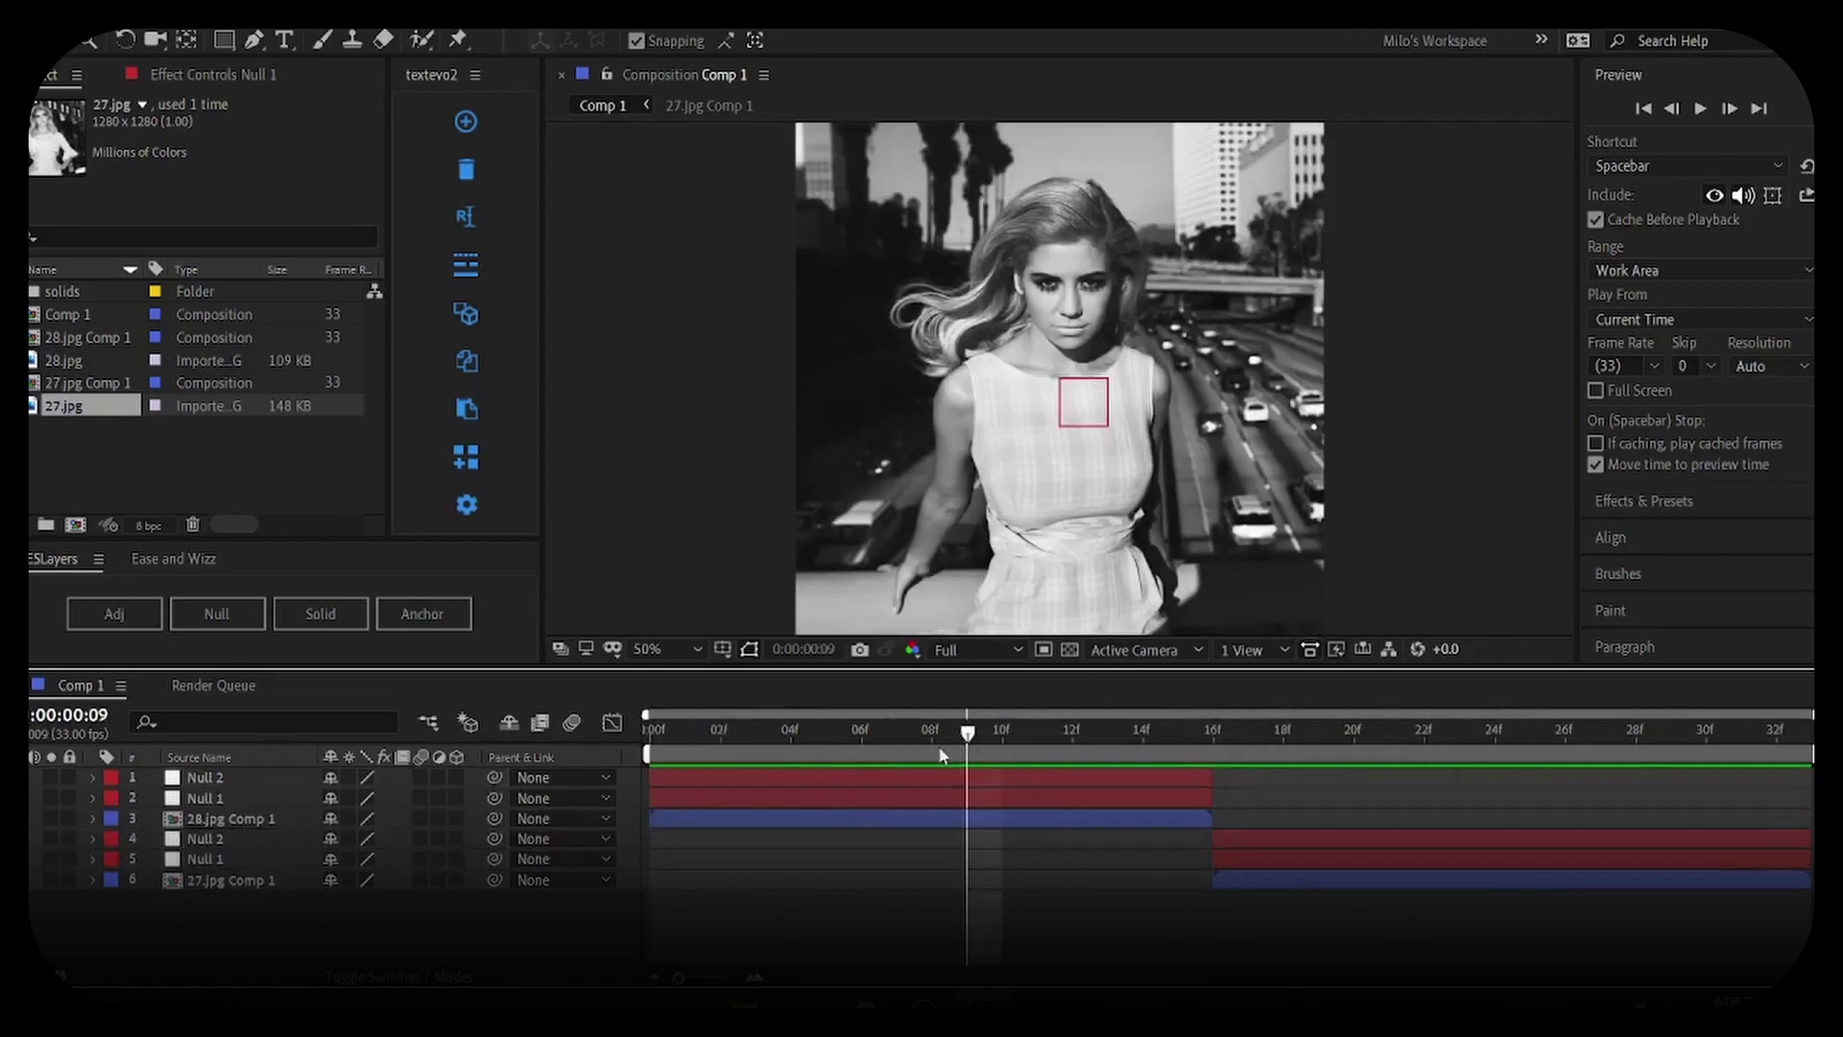
click(749, 823)
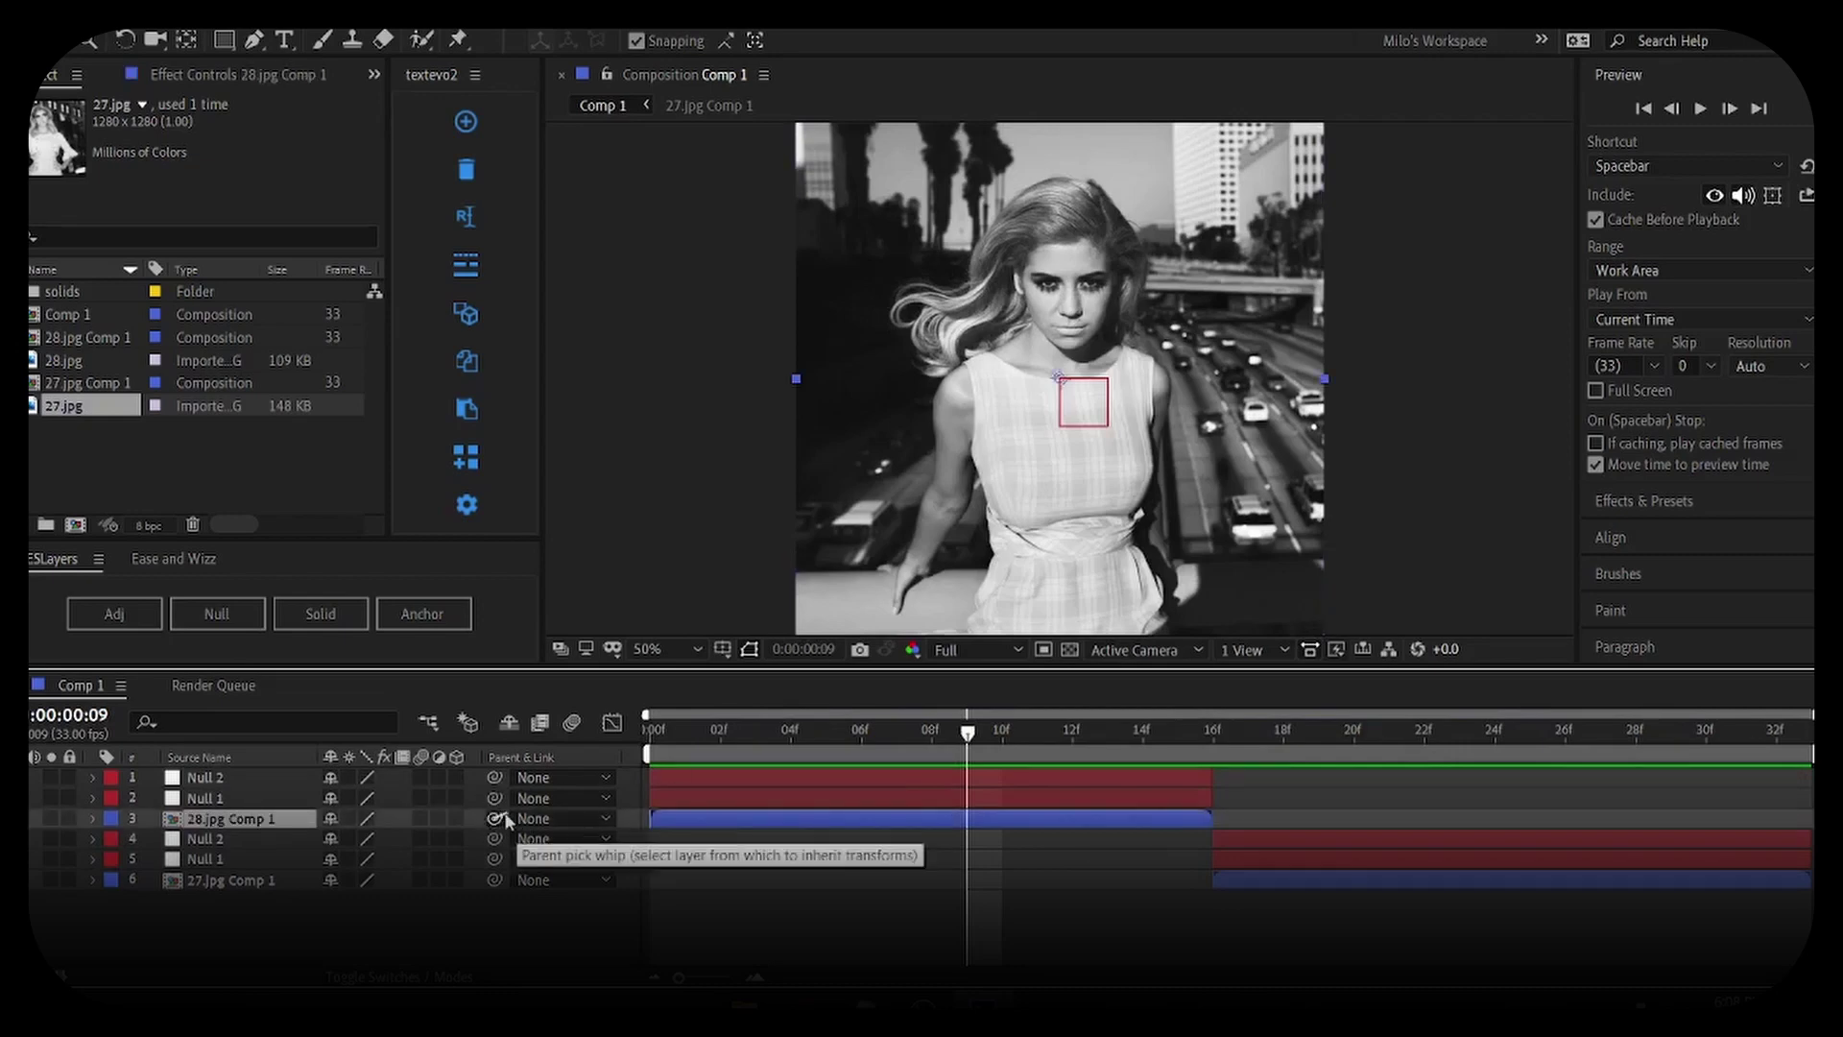
drag(494, 819, 275, 803)
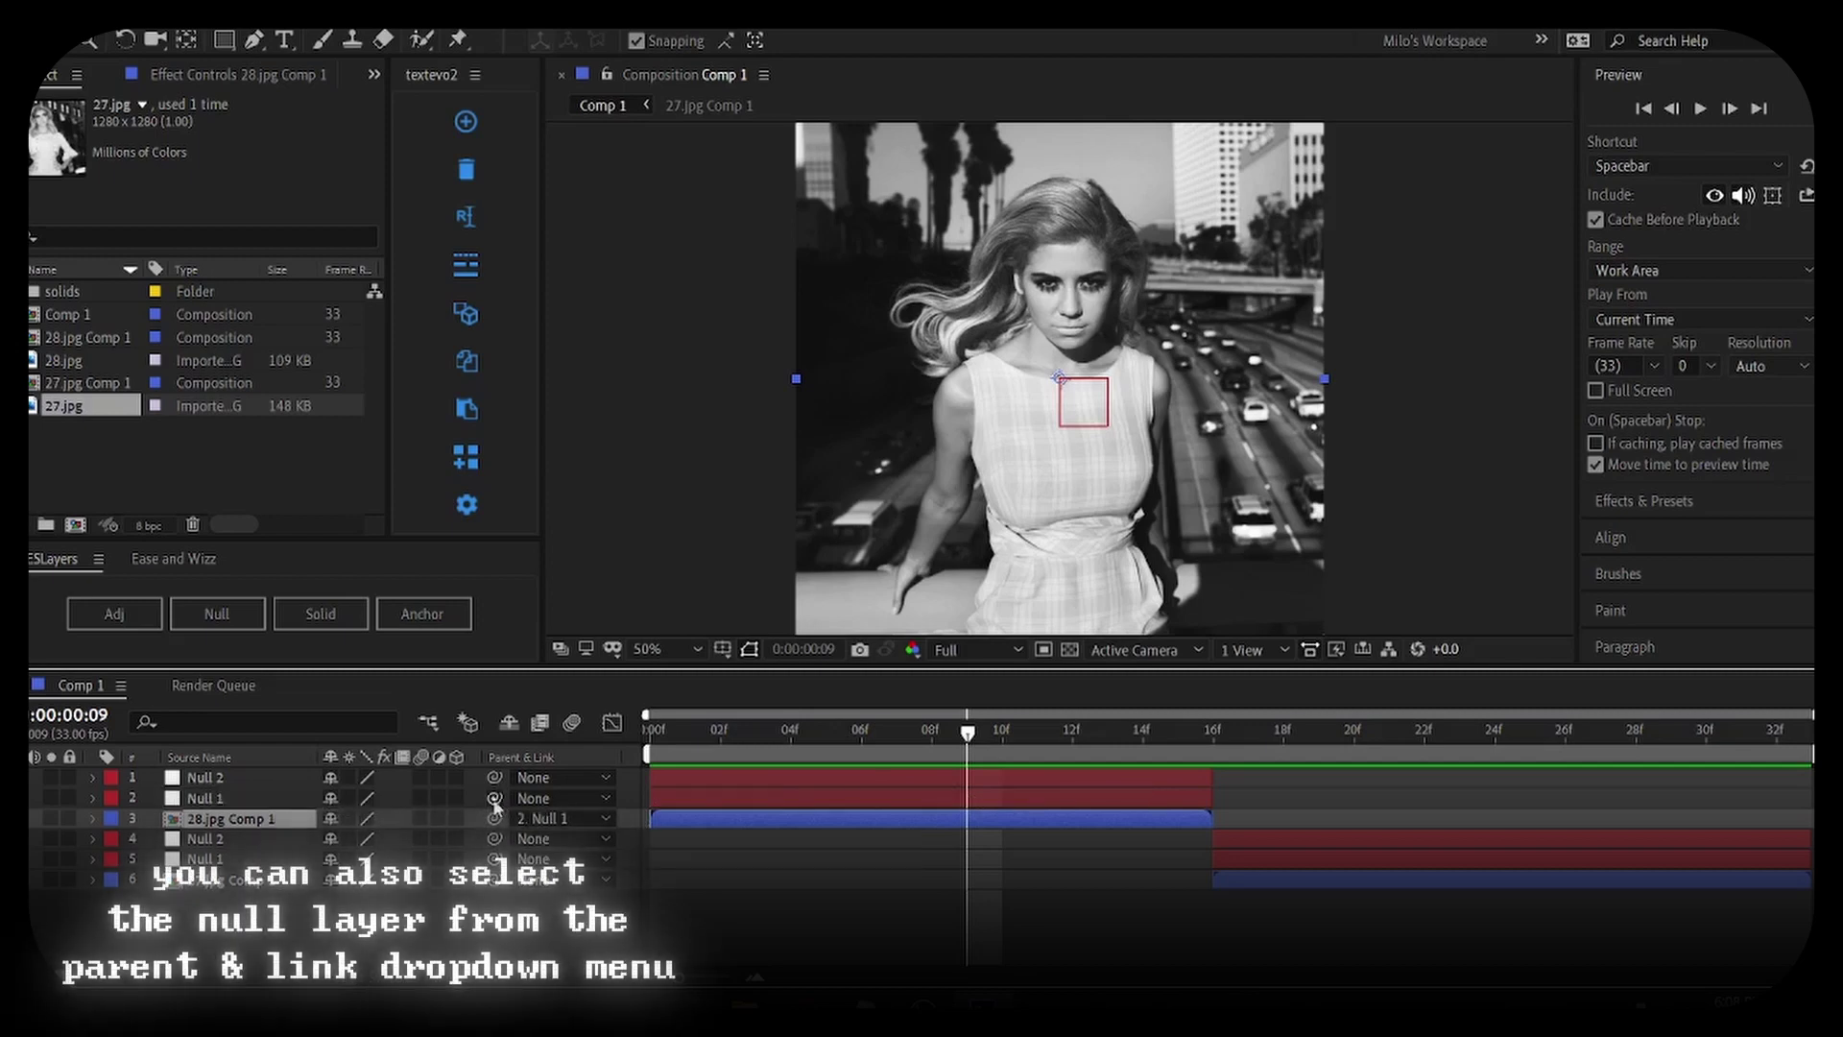
drag(494, 797, 206, 777)
Parent 27.jpg Comp 1 to the Null 1 above it, and that Null 1 to its Null 2
click(1231, 881)
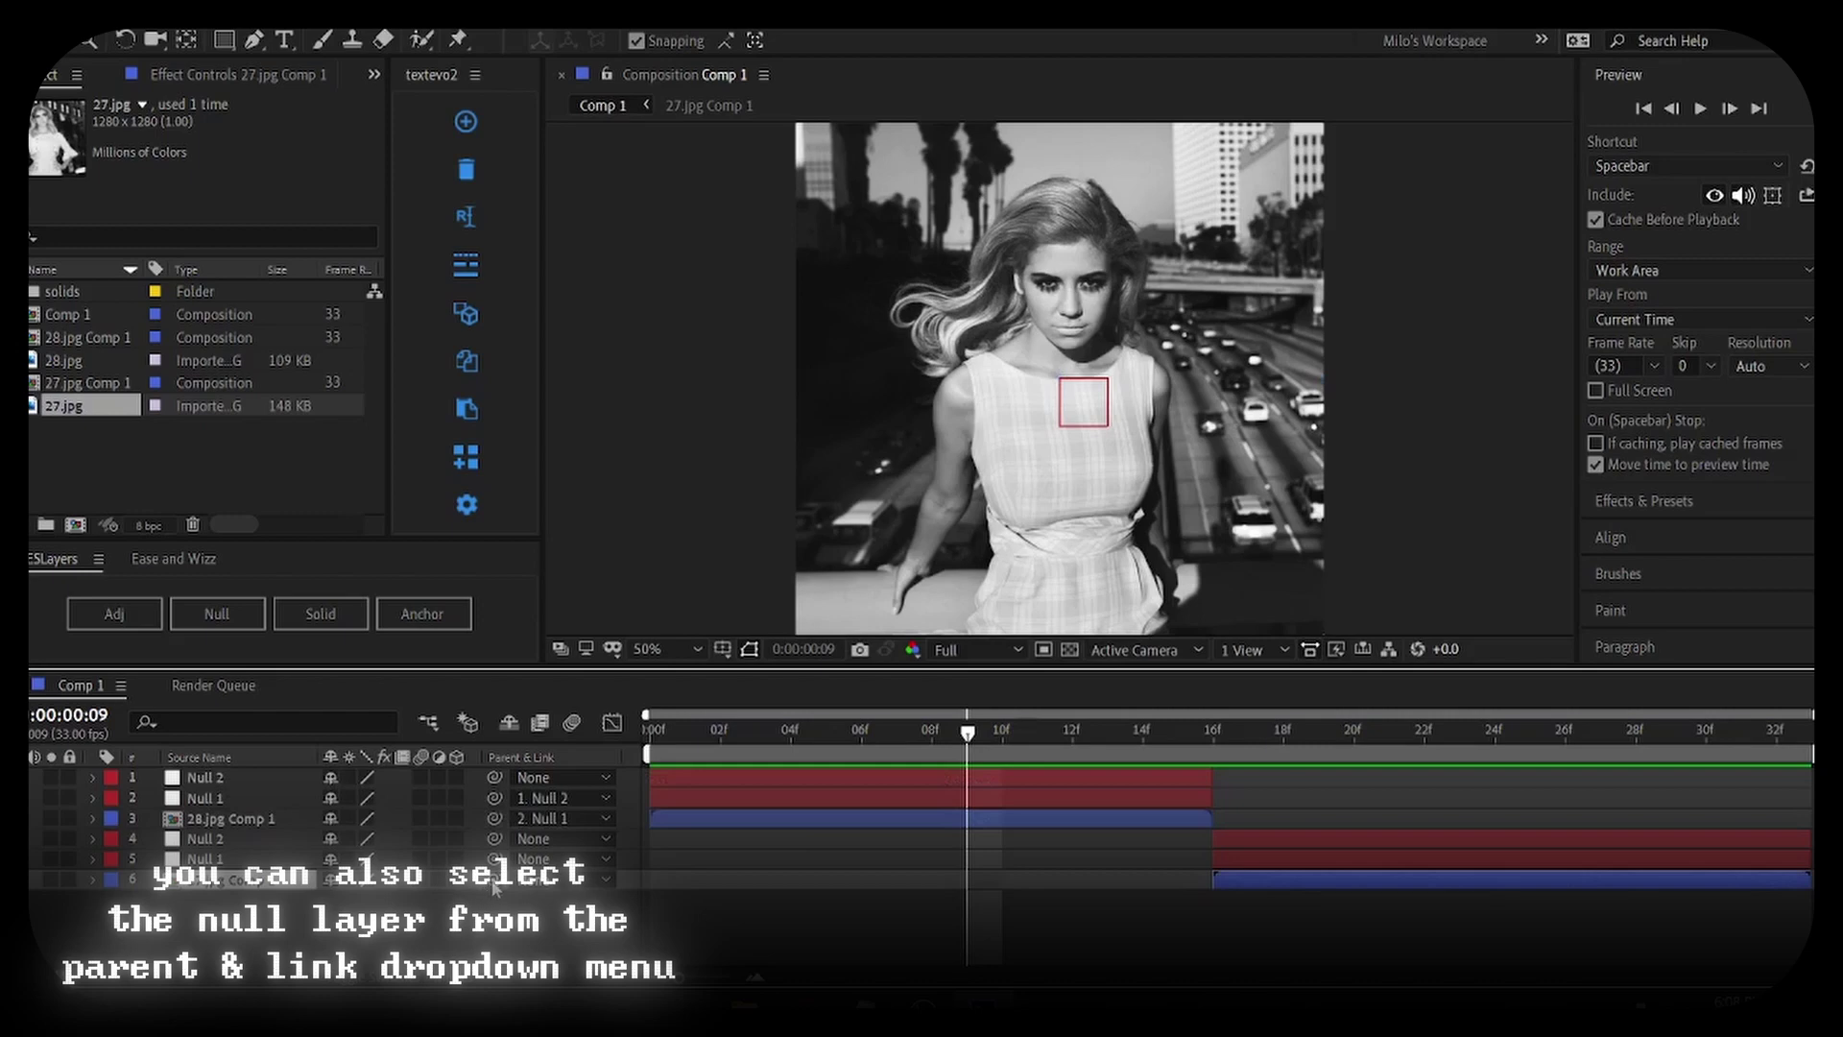
drag(493, 880, 254, 859)
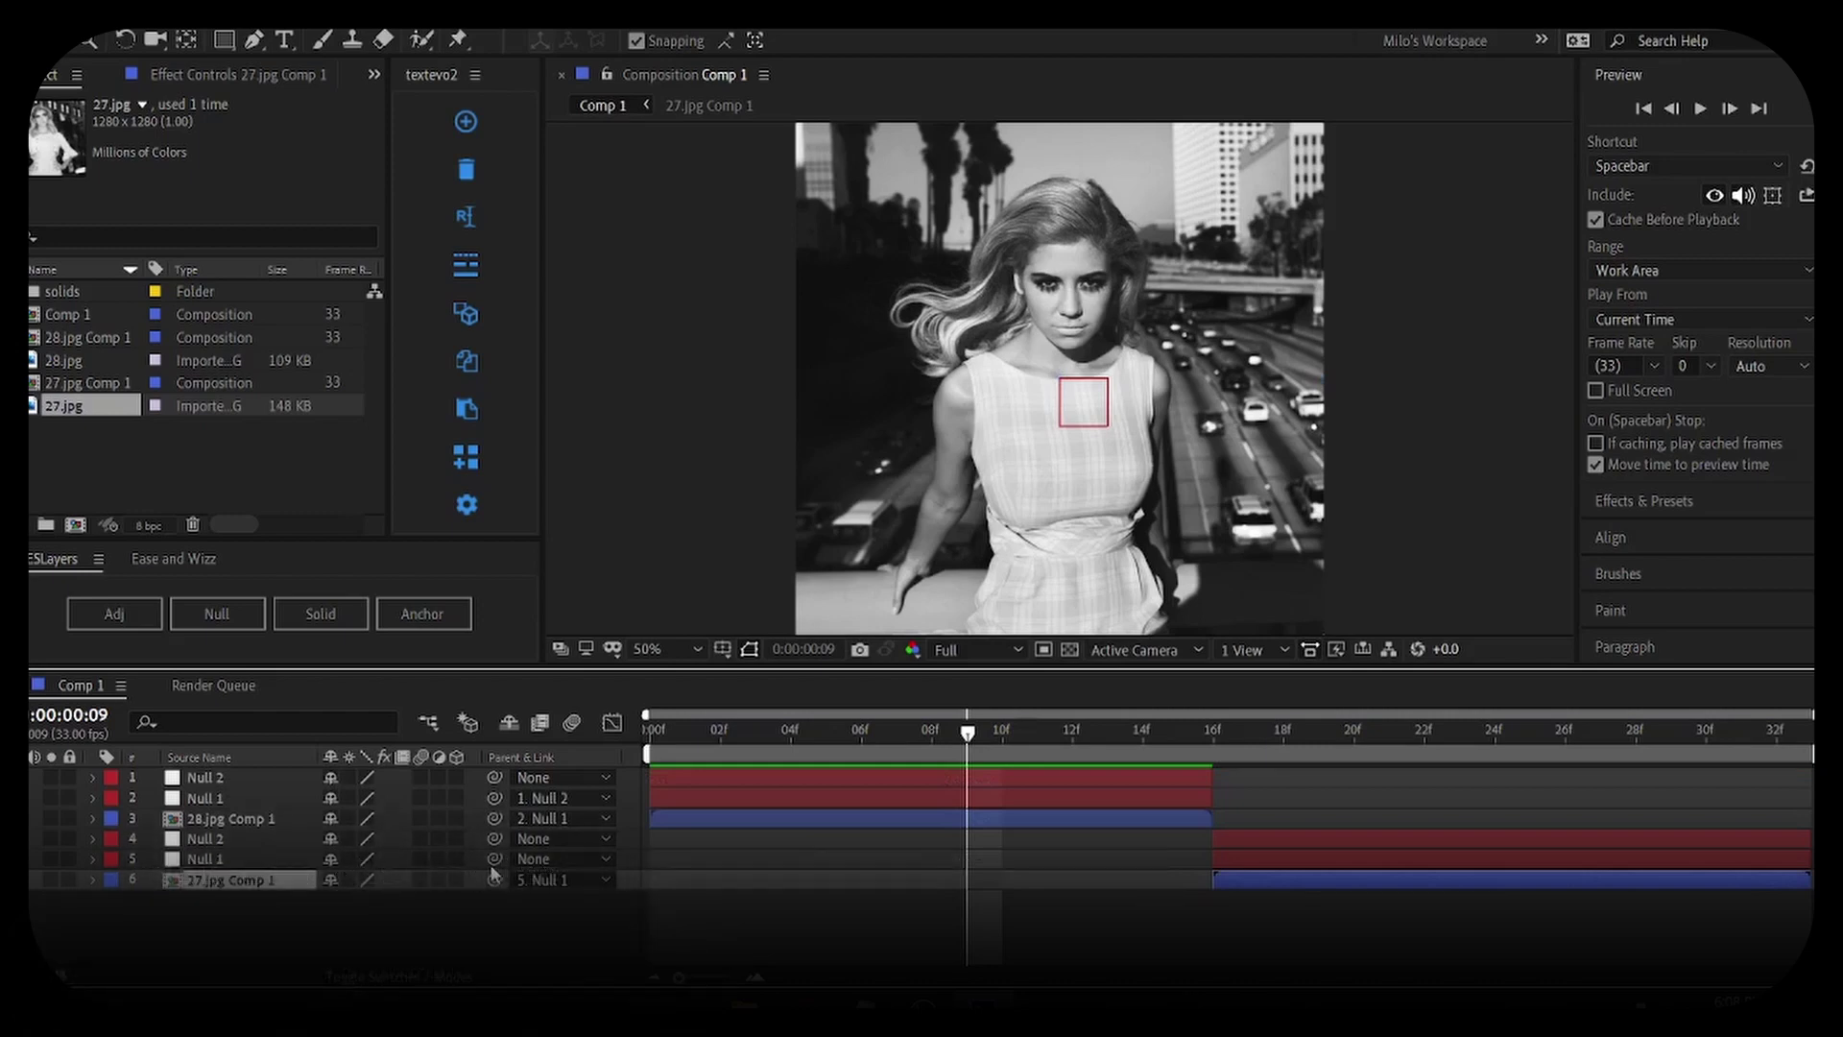
drag(464, 873, 204, 838)
Add a Scale keyframe at frame 10 to the Null 1 that controls 28.jpg Comp 1
drag(968, 734, 898, 739)
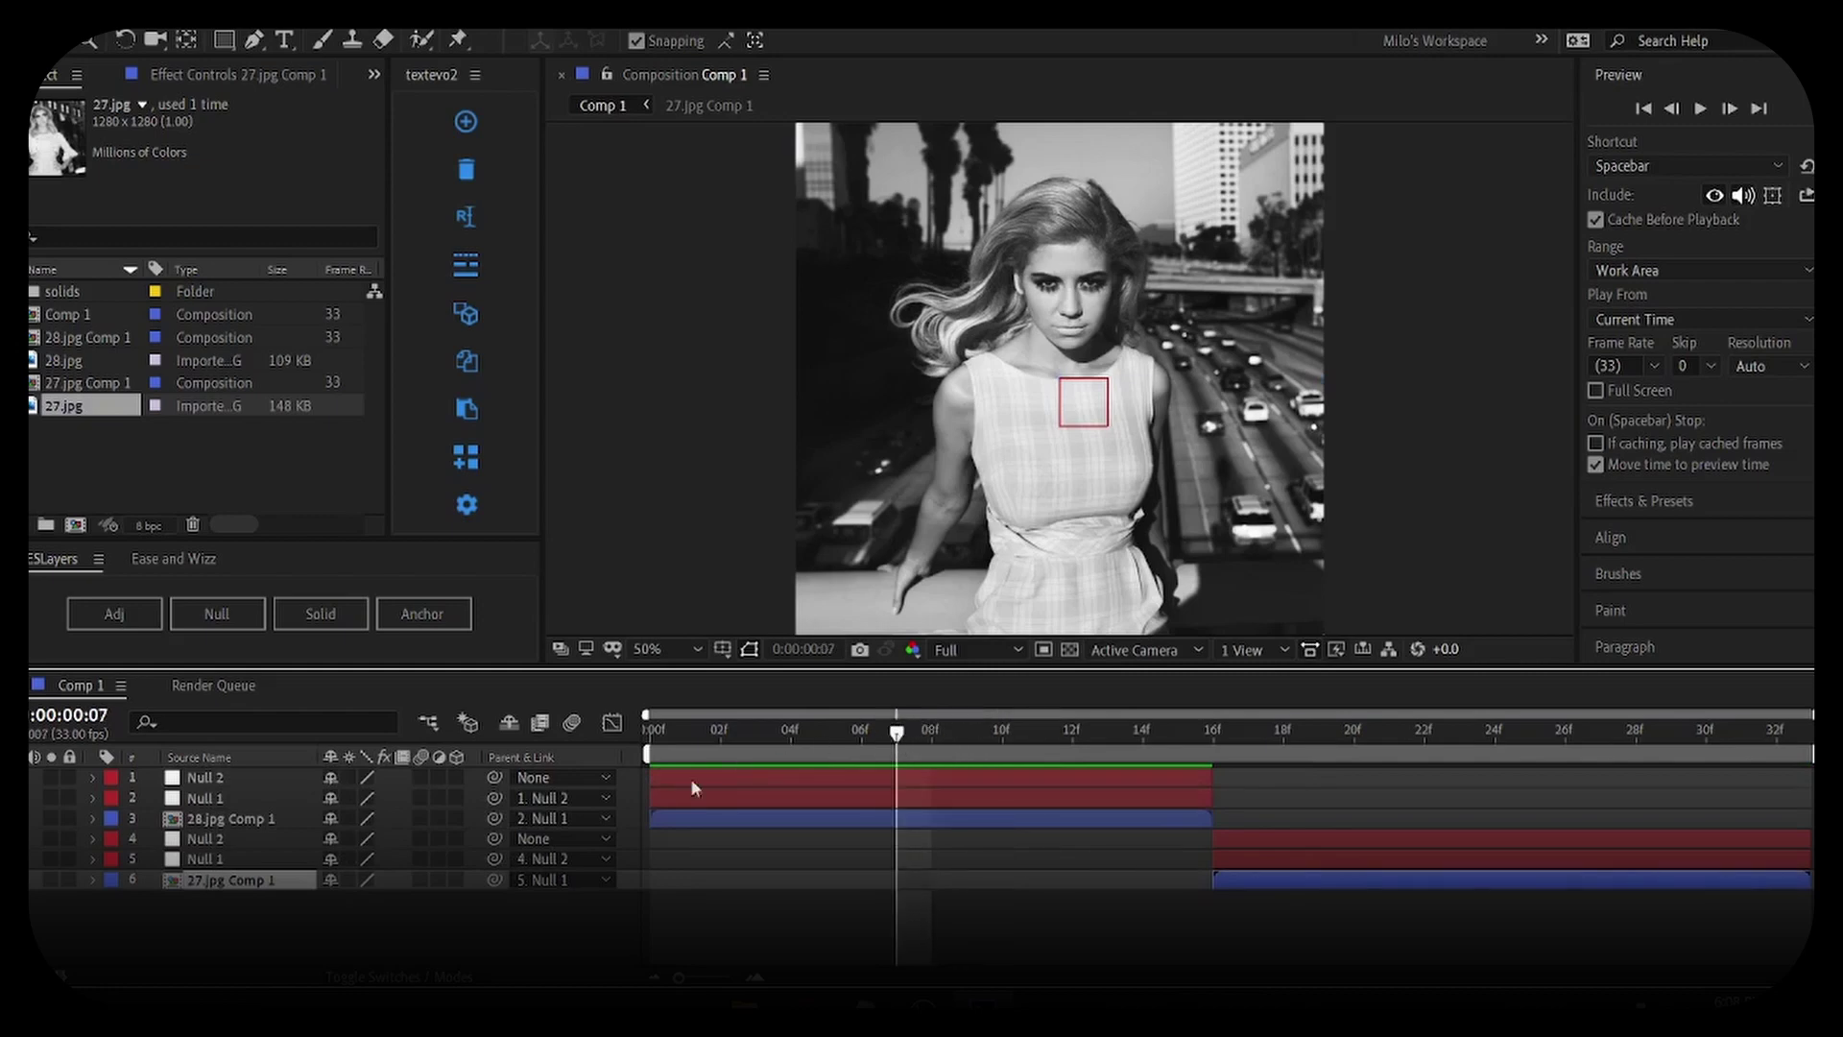
click(707, 802)
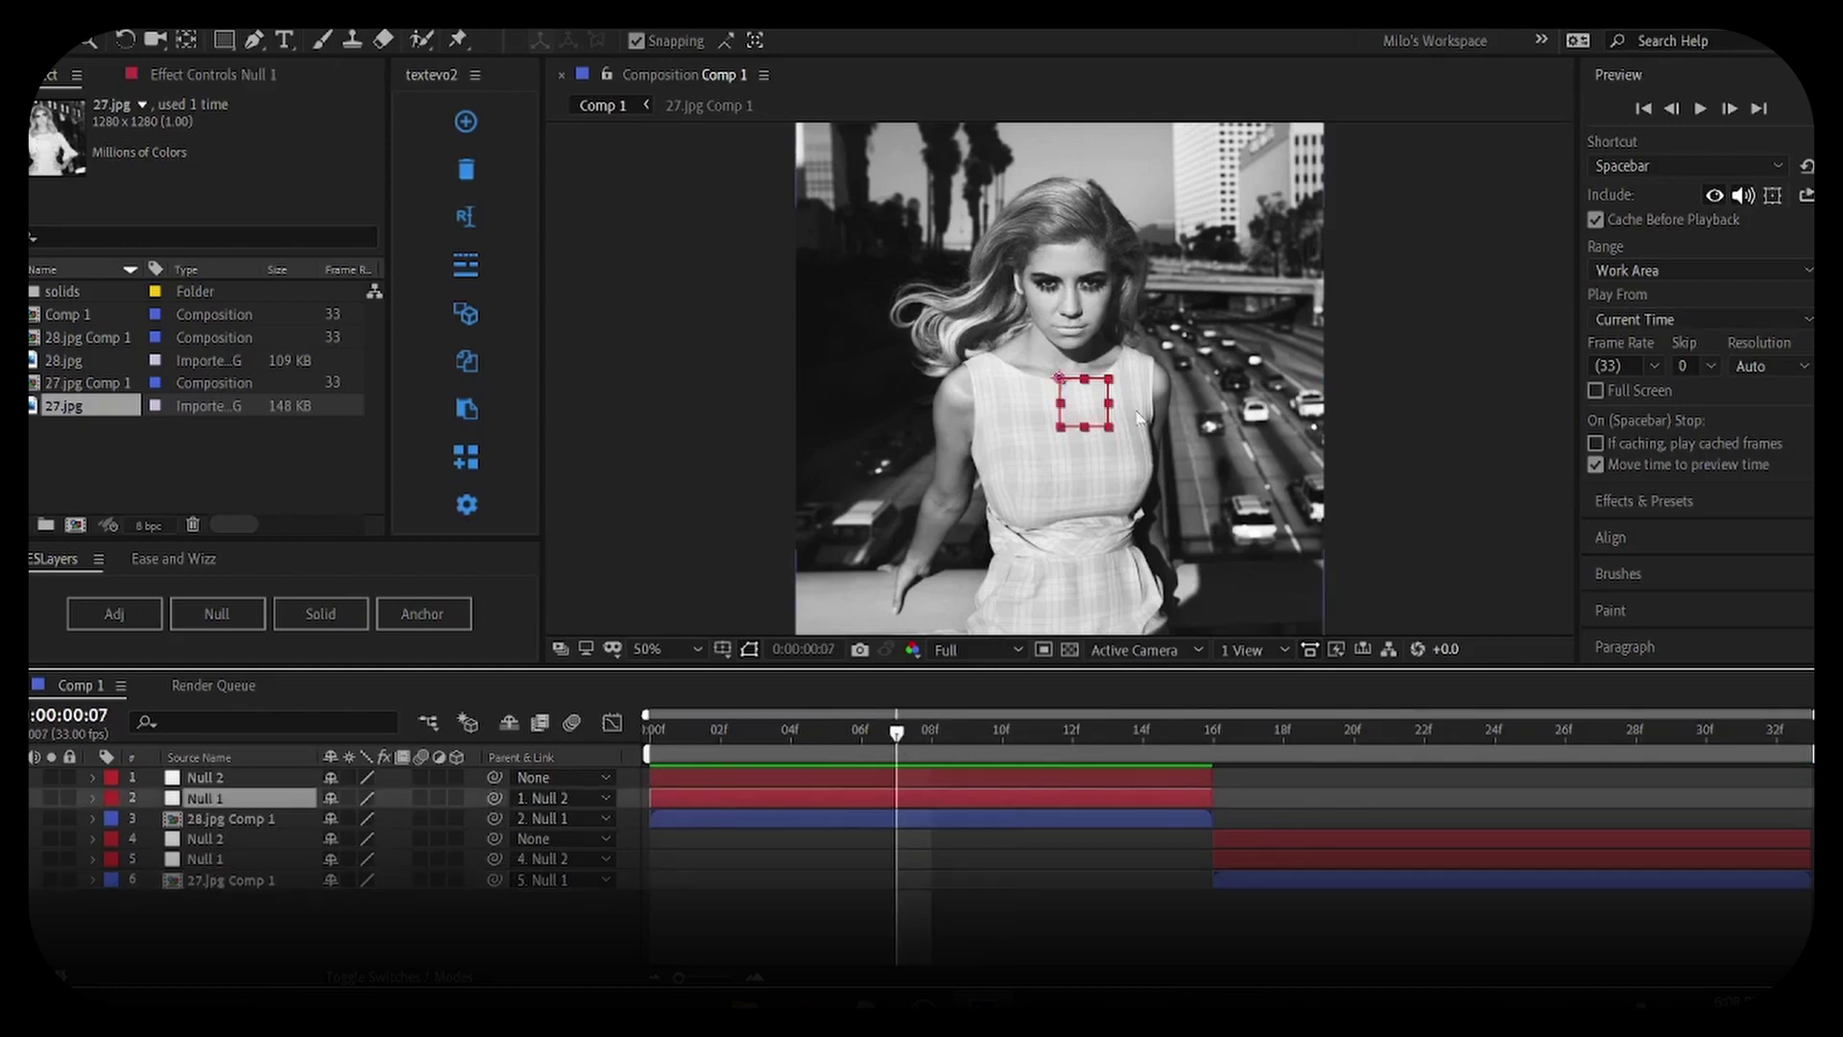
key(s)
drag(906, 725, 1002, 730)
click(153, 819)
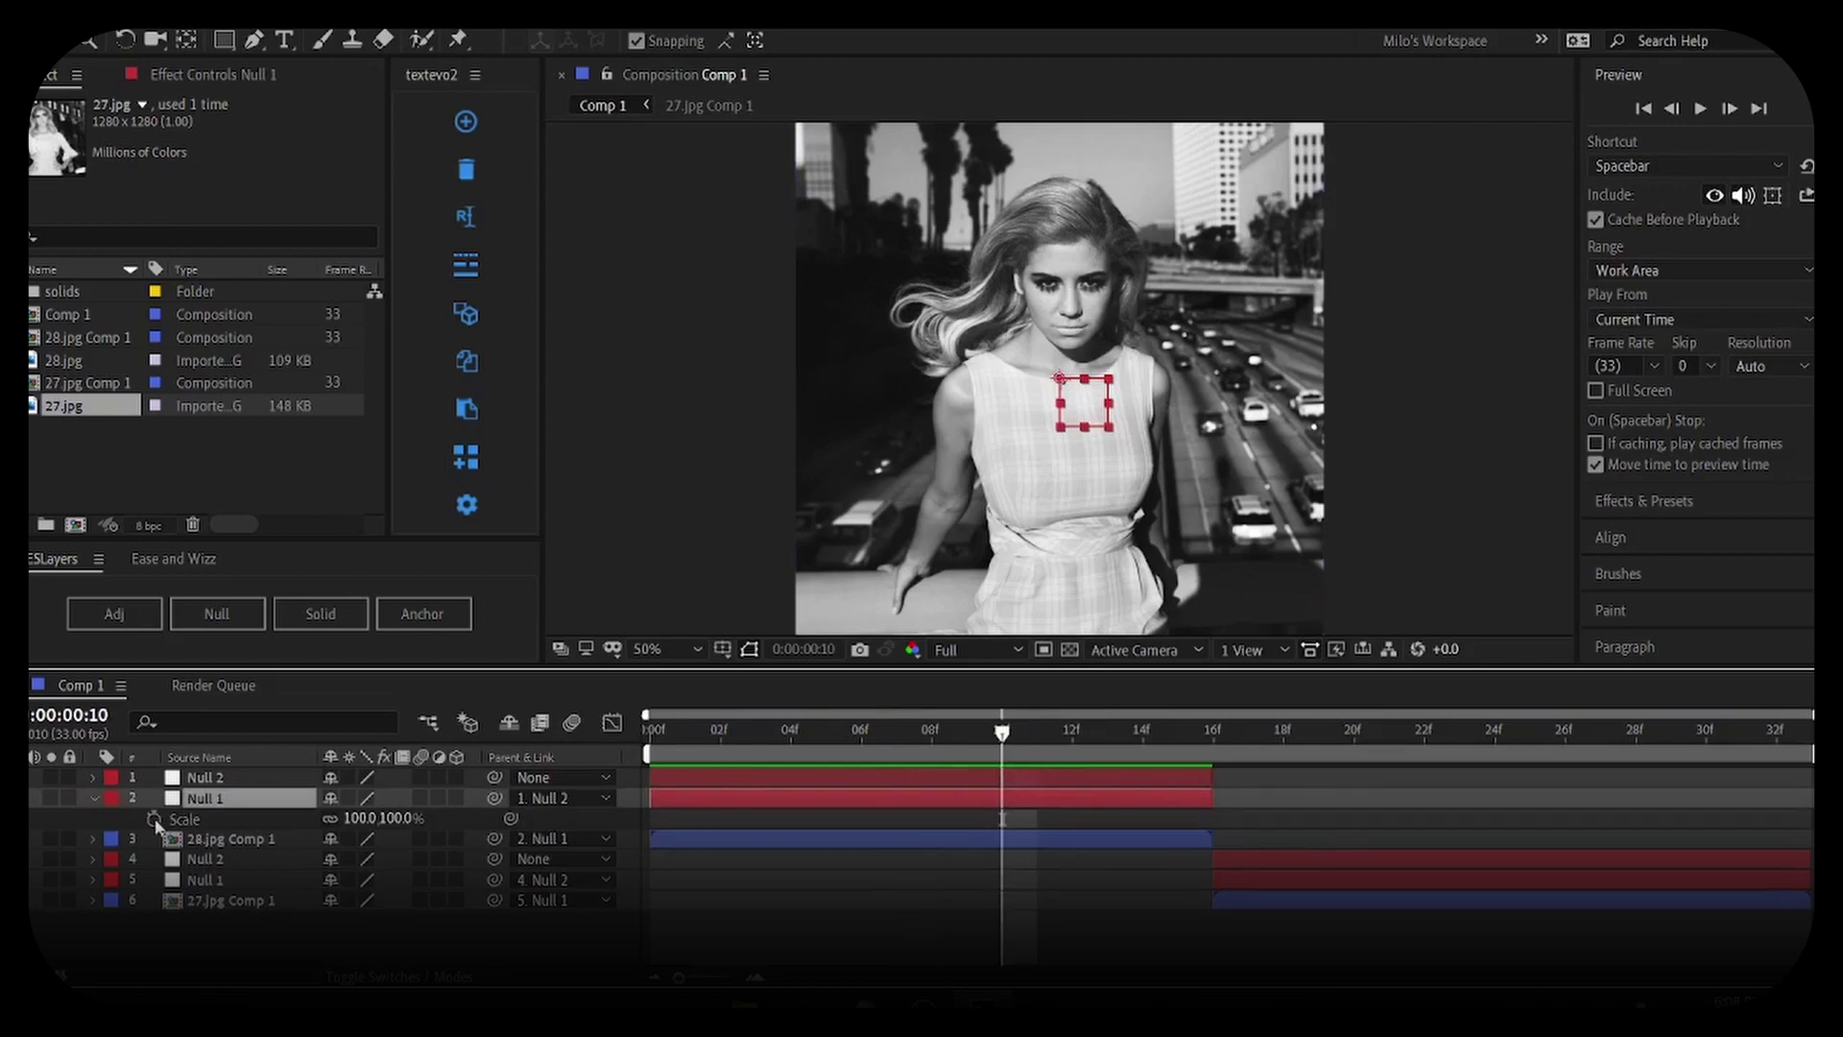
Set the first Null 1's scale to 400% at frame 0
key(Home)
drag(362, 818, 672, 849)
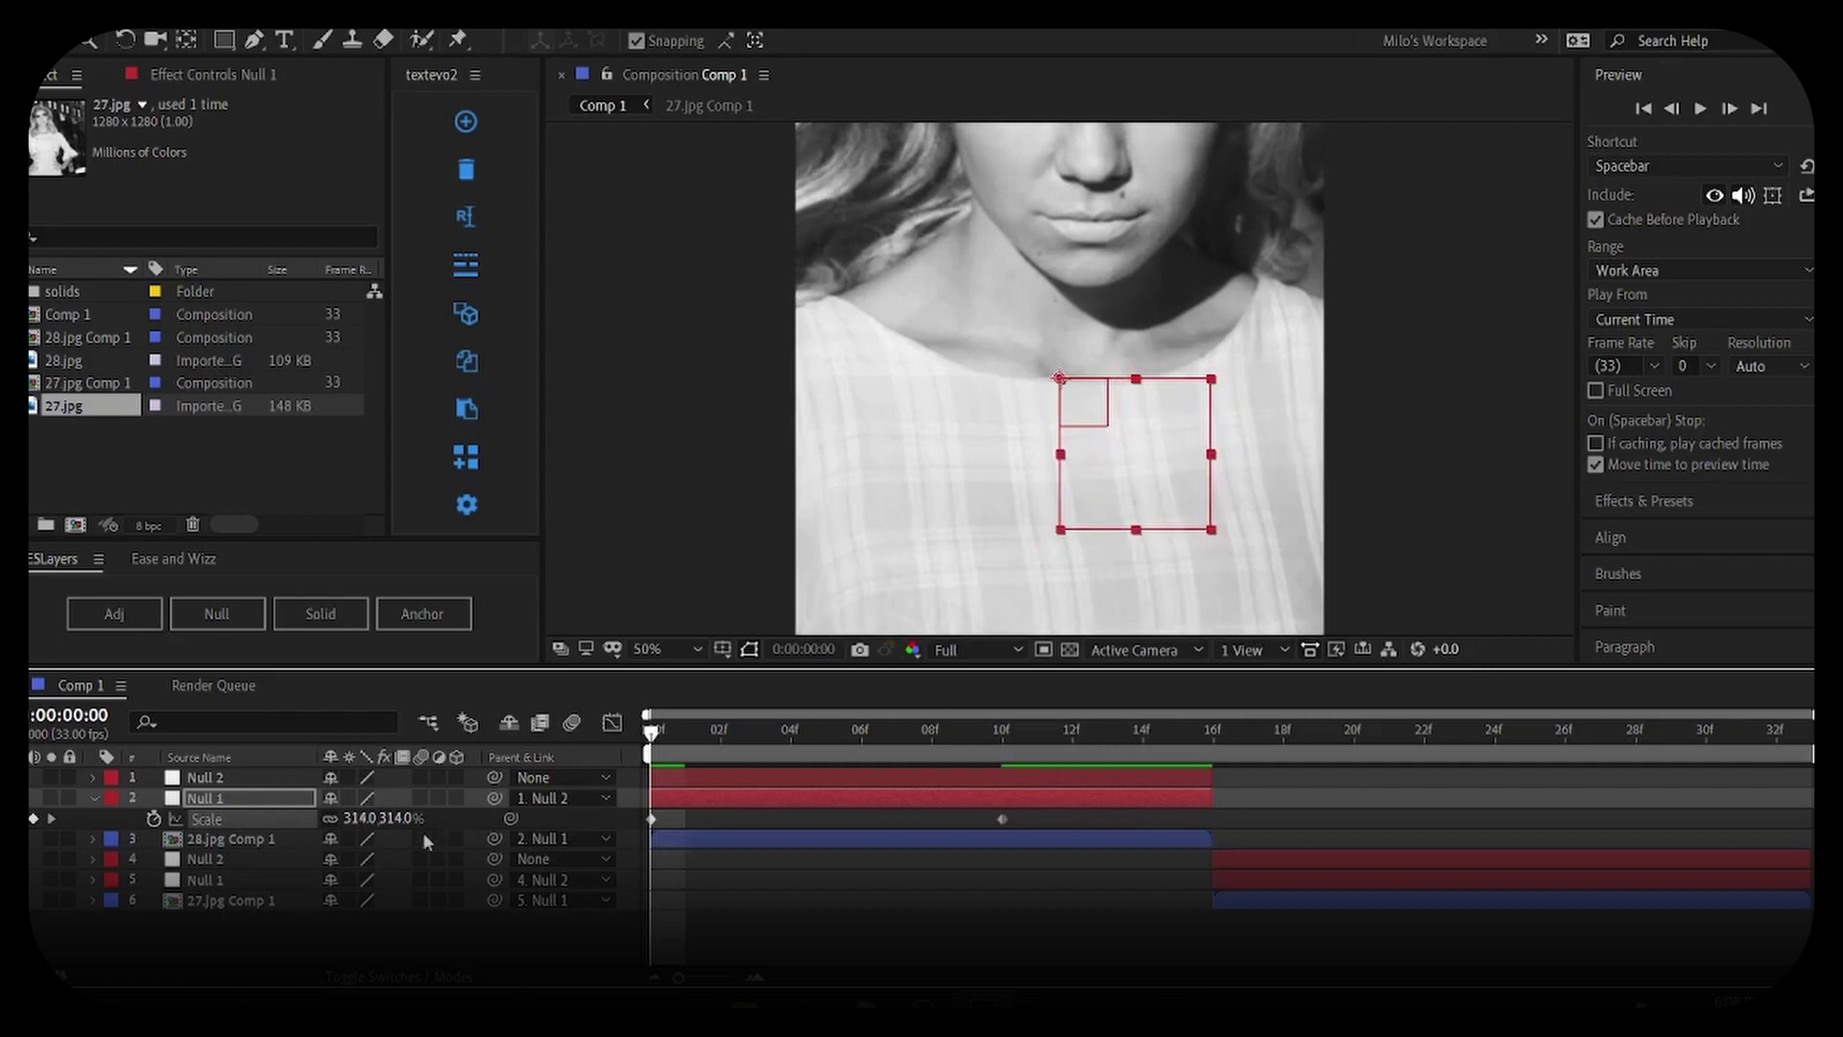
click(394, 818)
text(400)
key(Return)
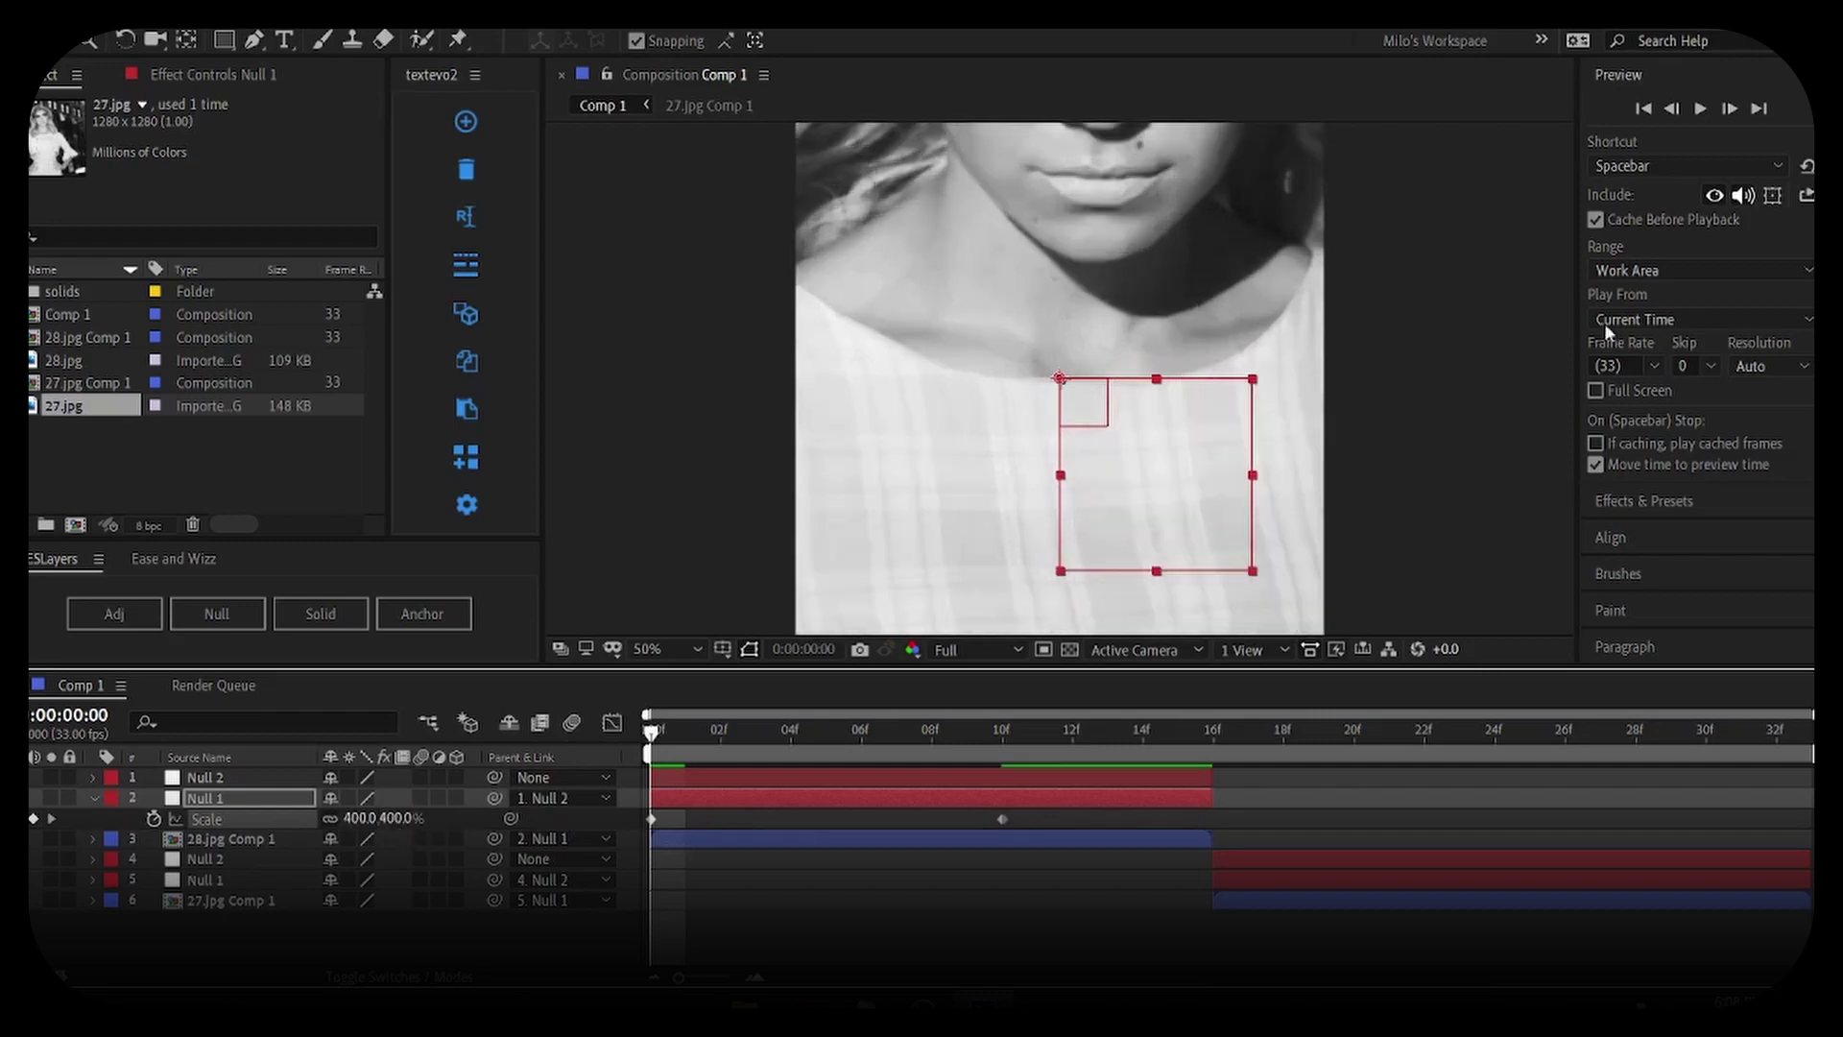
Apply Easy Ease to both Scale keyframes of the first Null 1 and enable motion blur for 28.jpg Comp 1
drag(1032, 817, 519, 846)
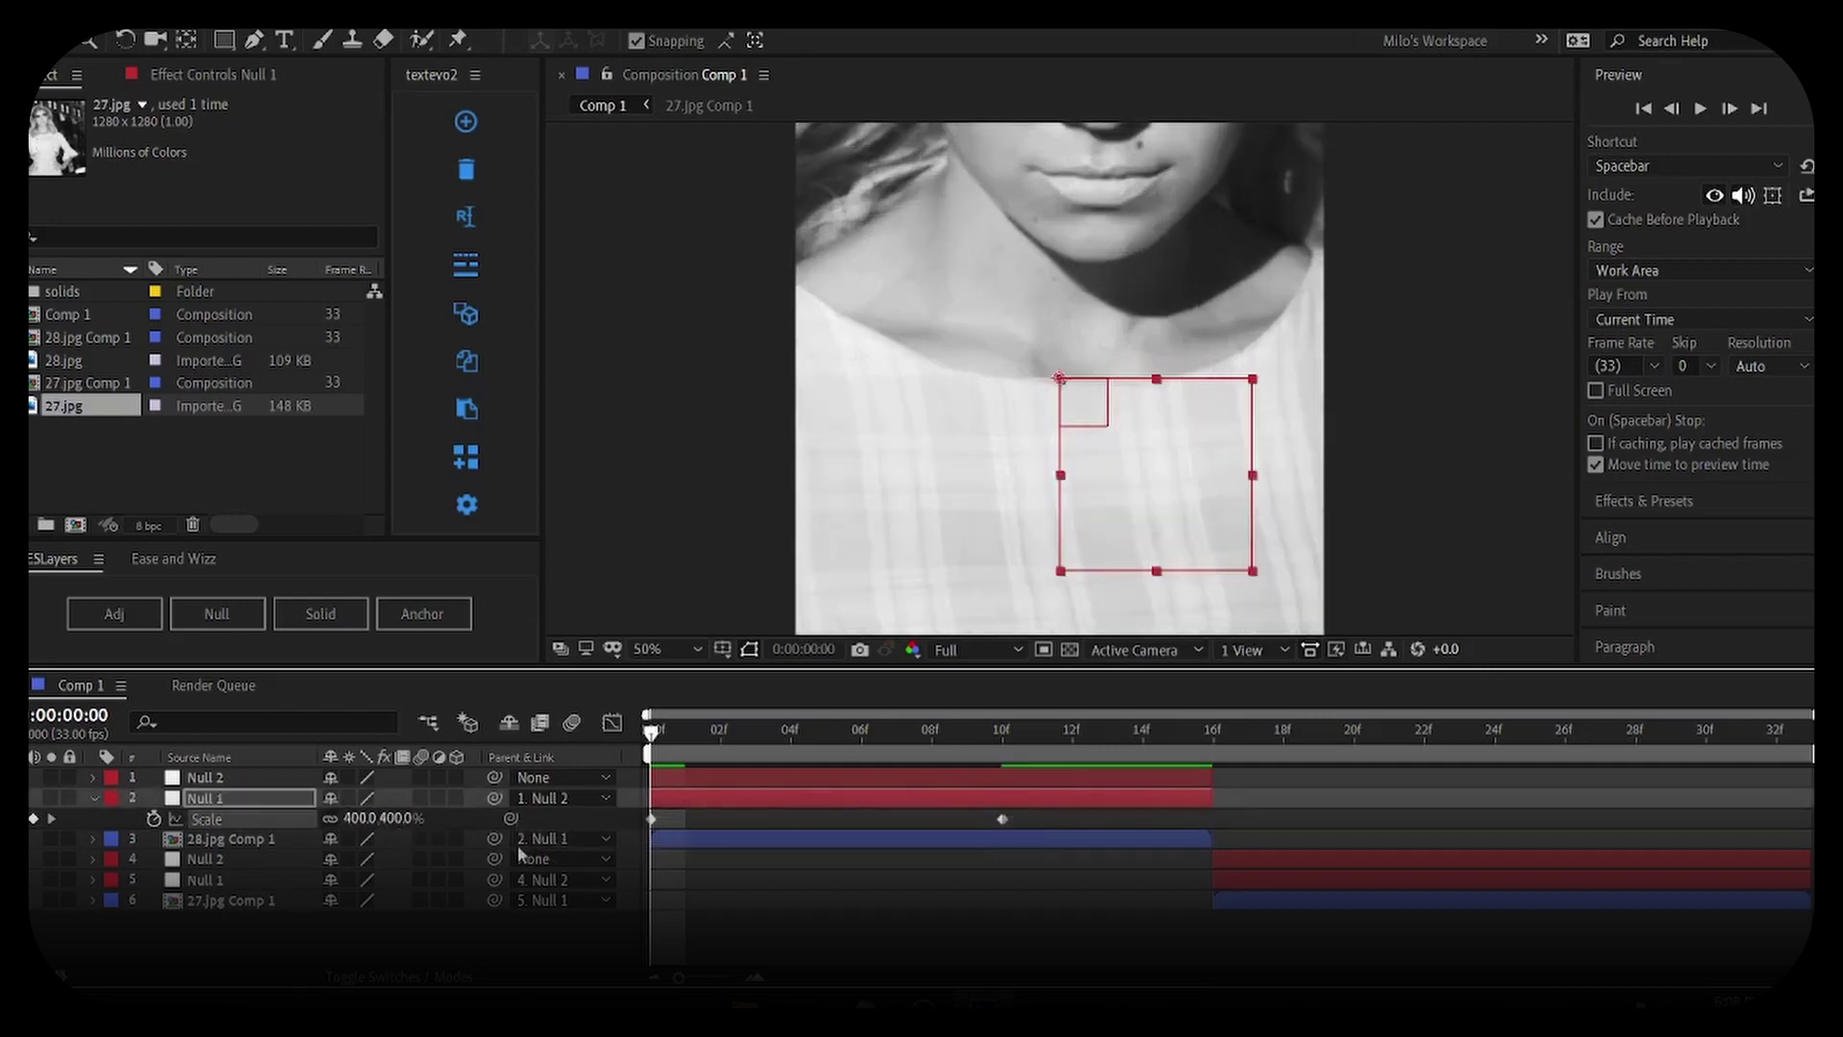
click(420, 841)
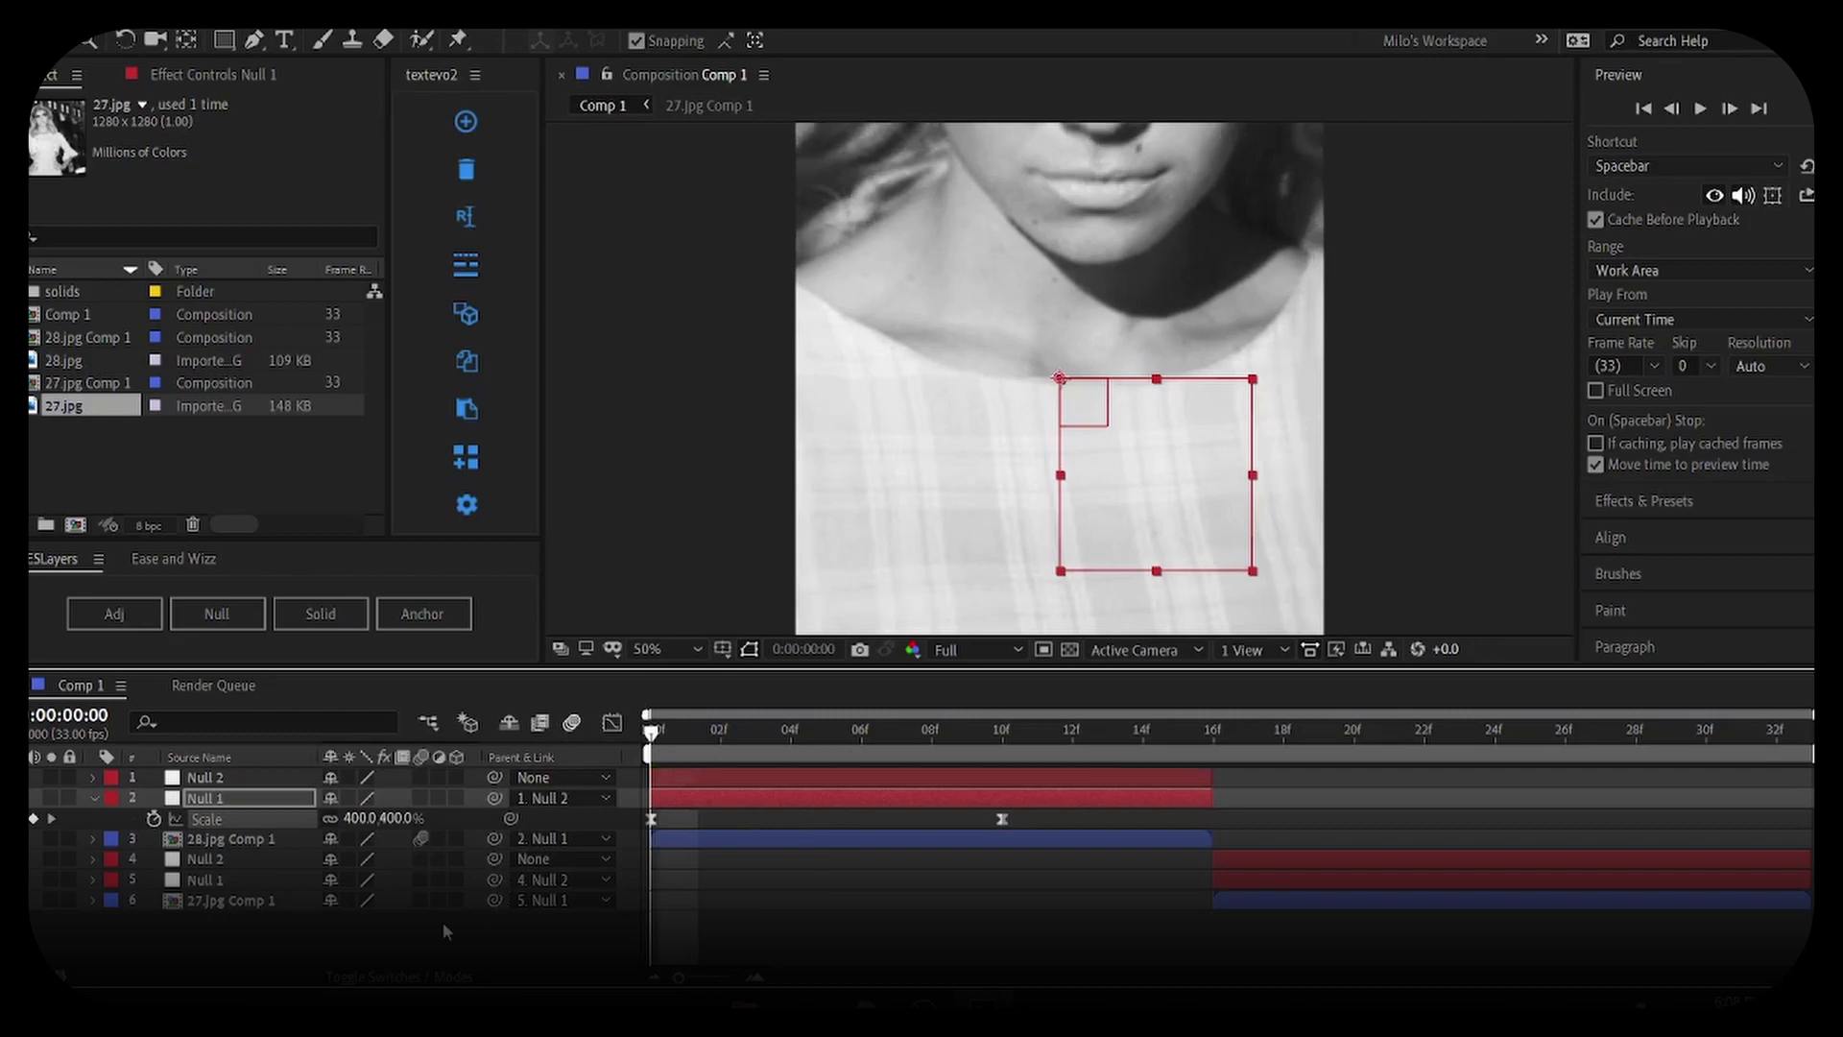
Enable motion blur for 27.jpg Comp 1 and move the playhead to frame 2
click(418, 907)
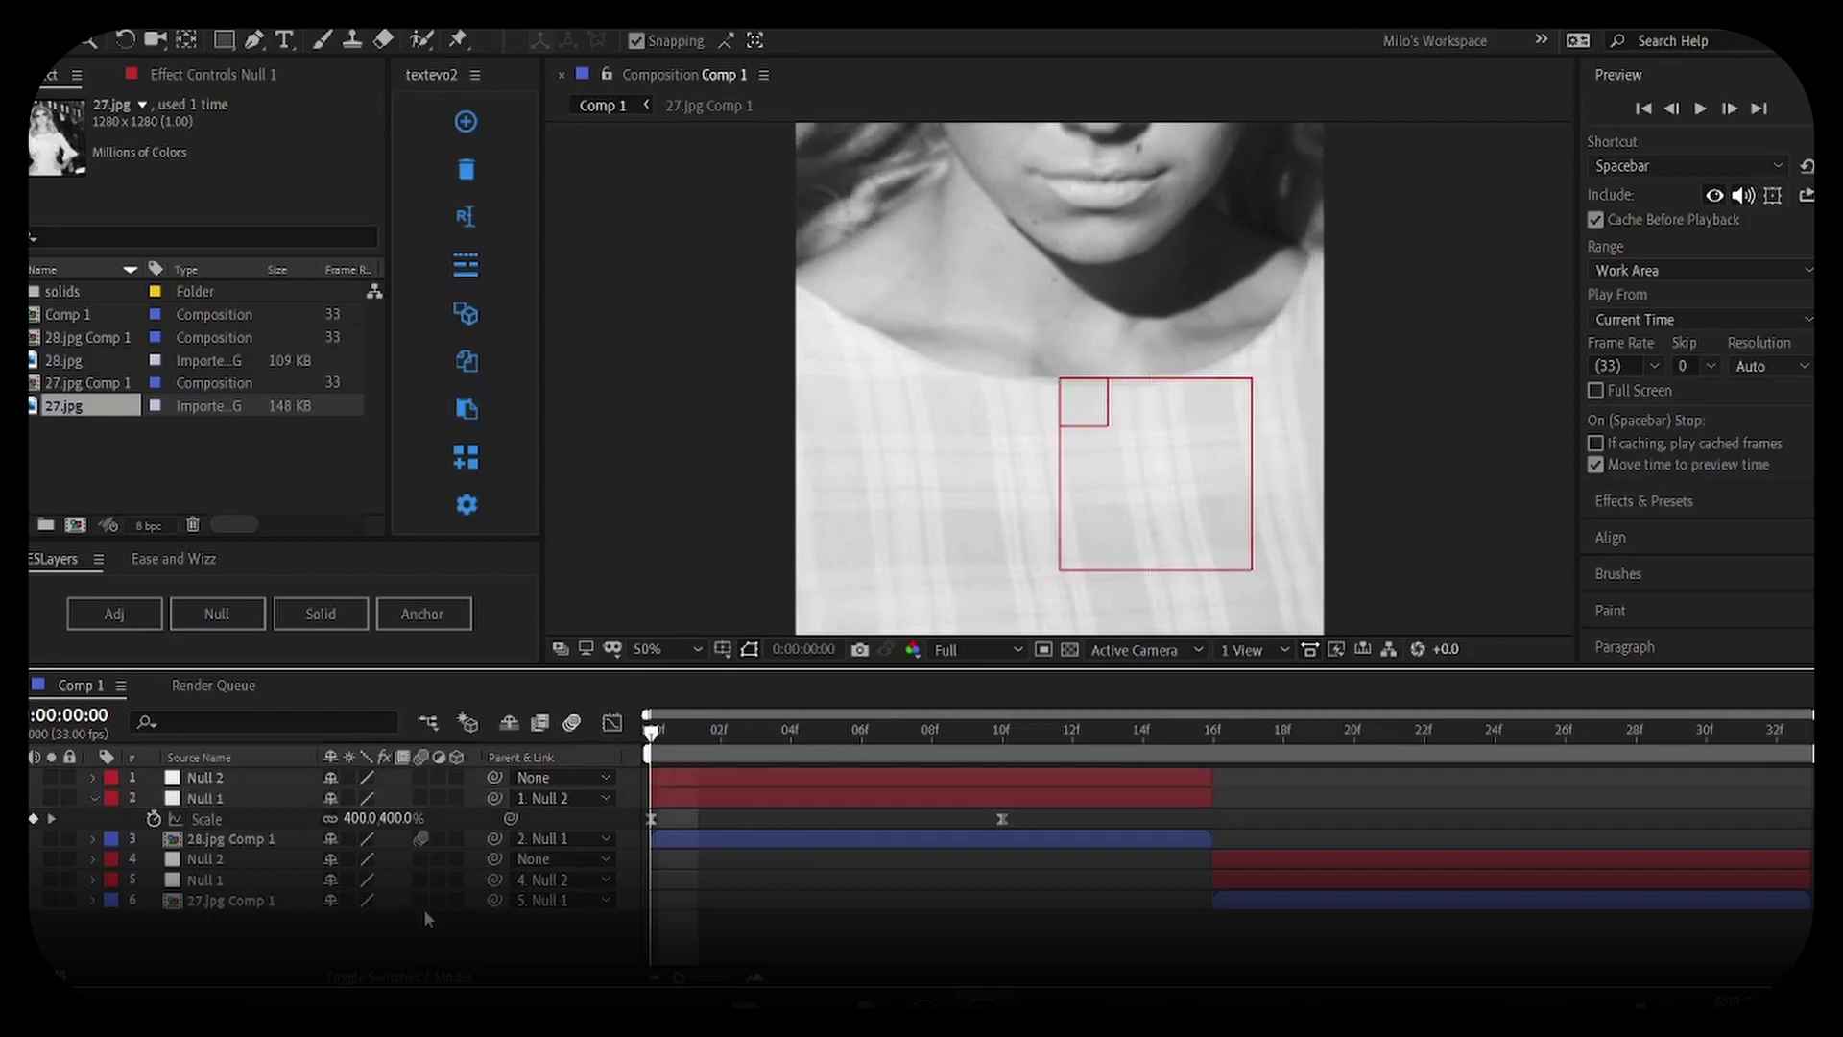
click(420, 901)
drag(652, 737, 722, 741)
Show the Scale keyframes of the first Null 1 as a value graph in the Graph Editor
drag(1056, 820, 564, 850)
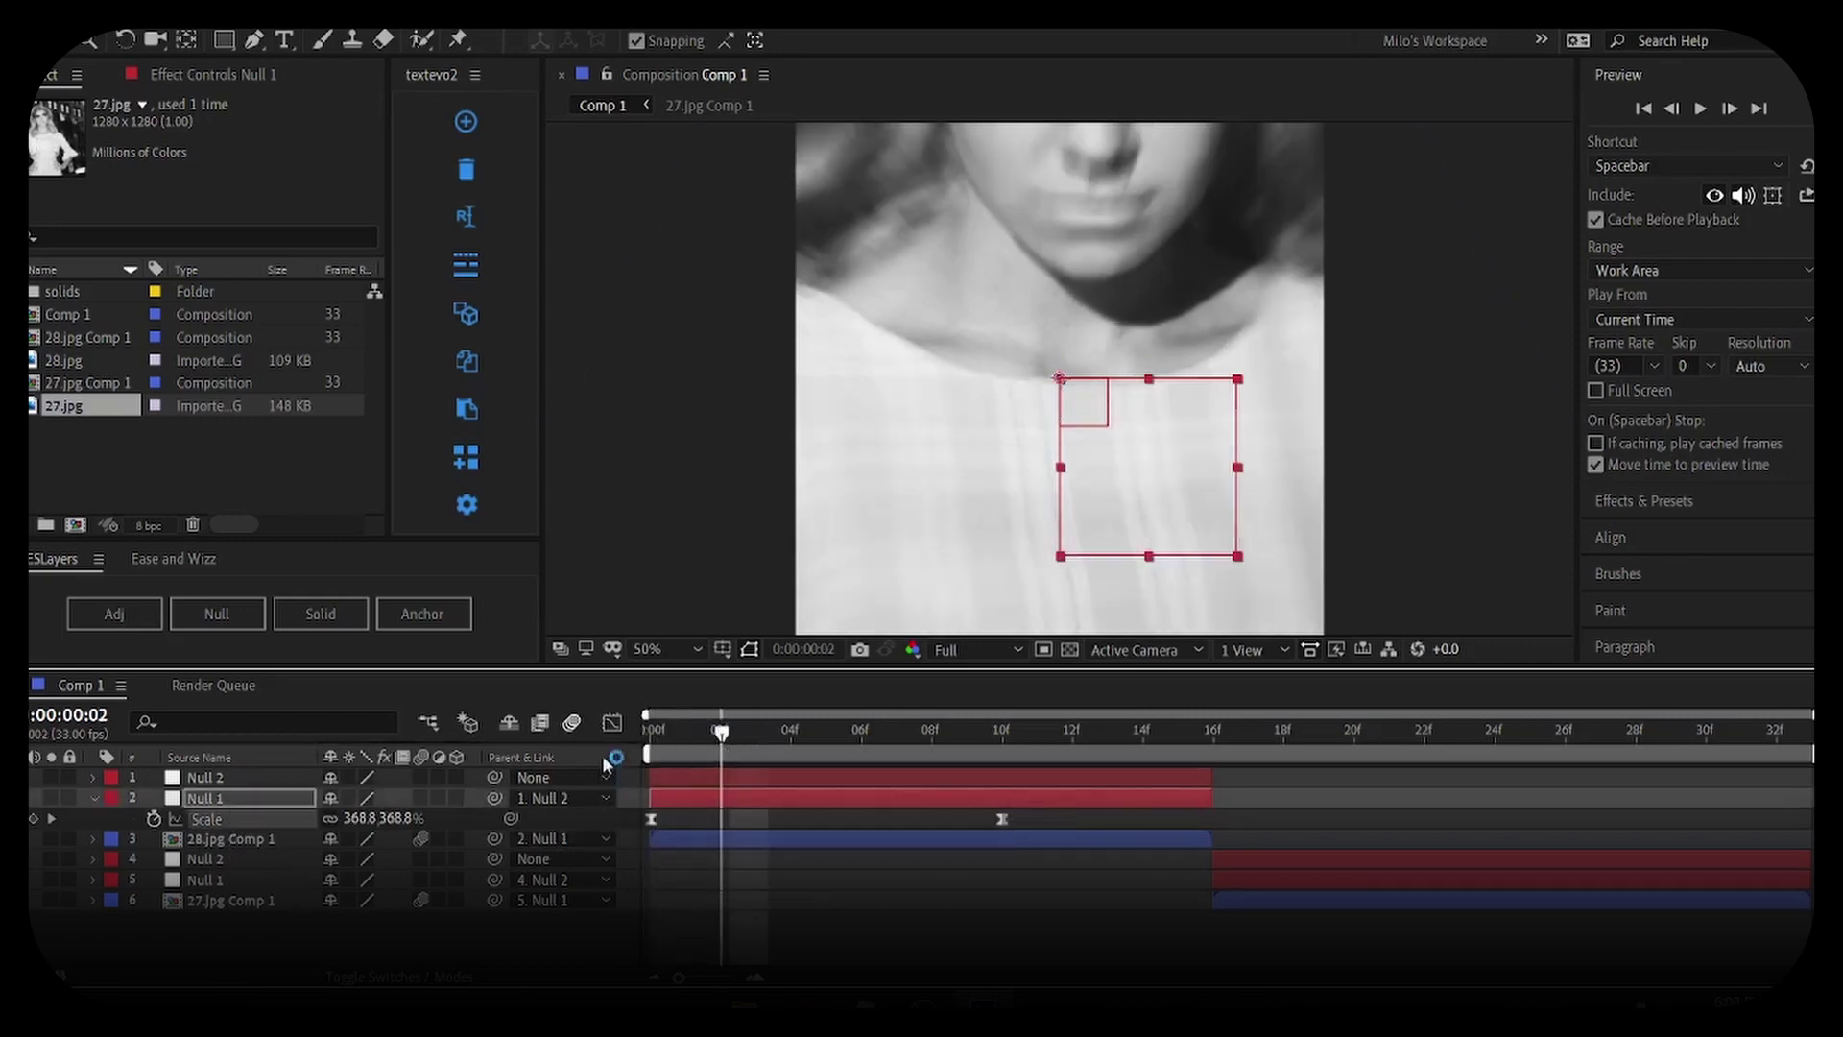
click(613, 723)
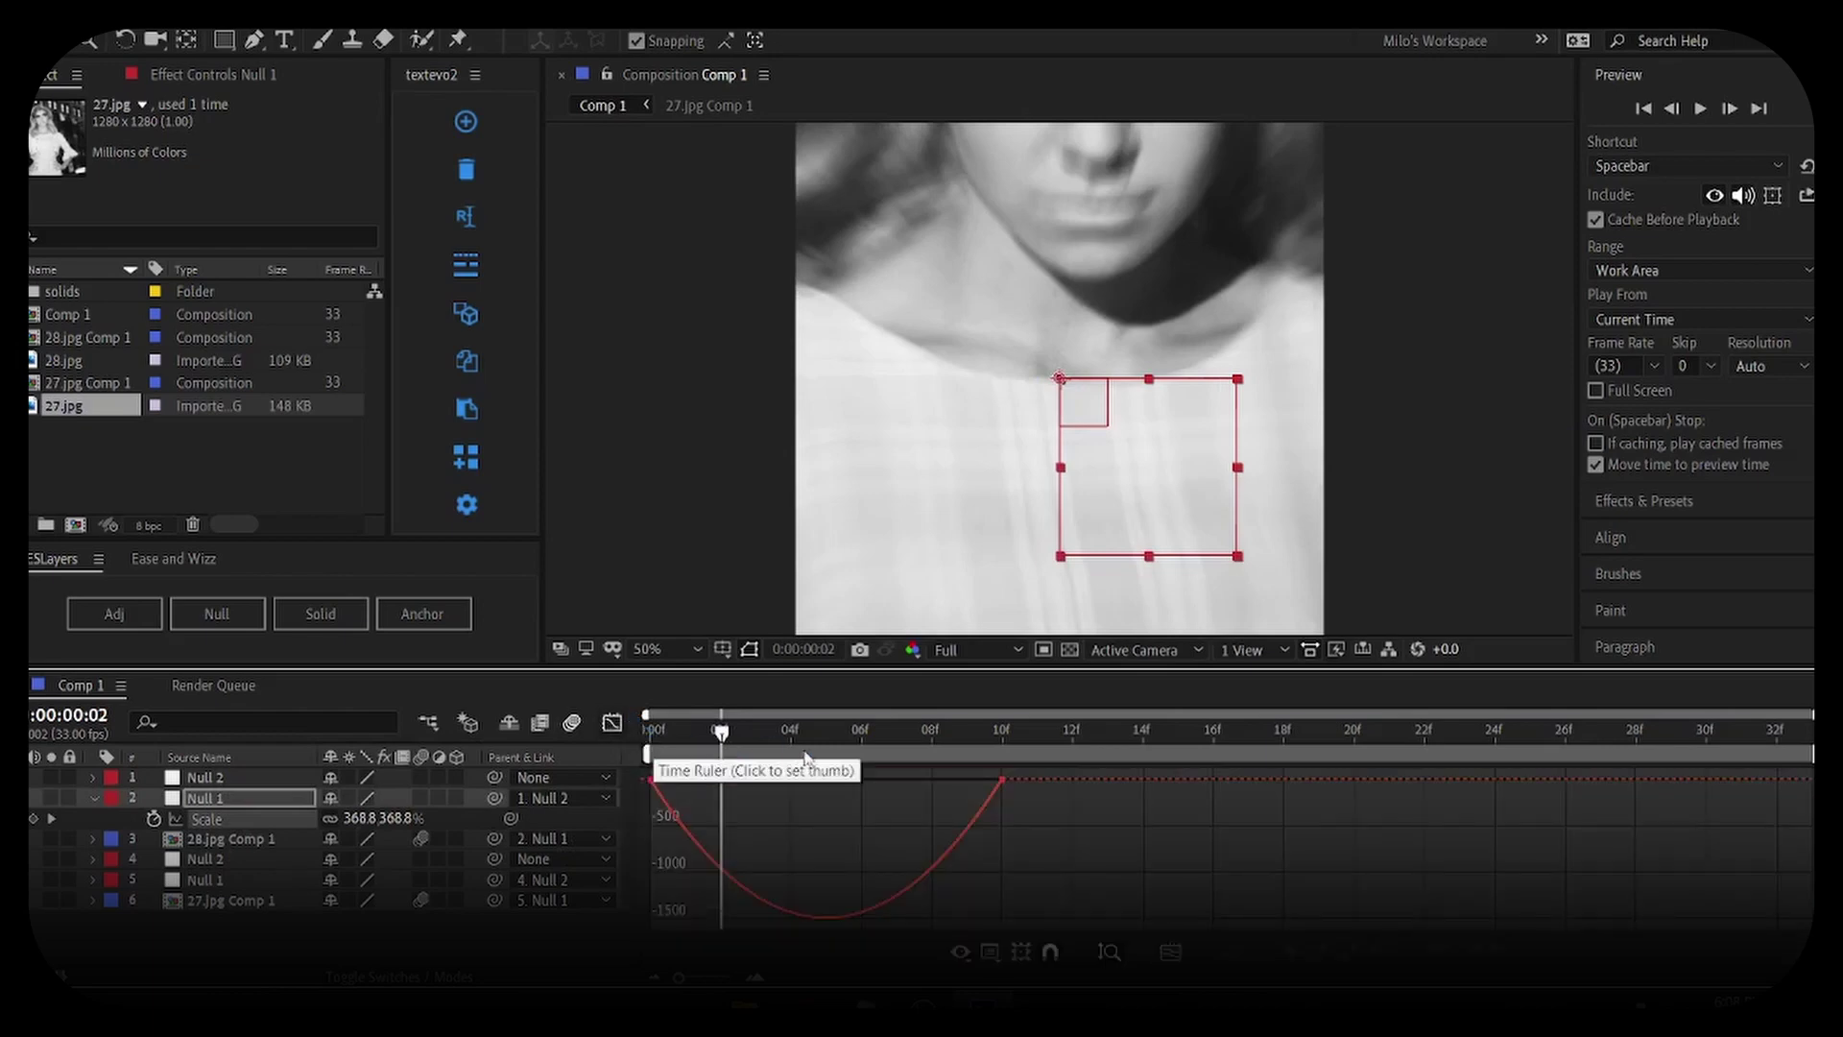
click(990, 953)
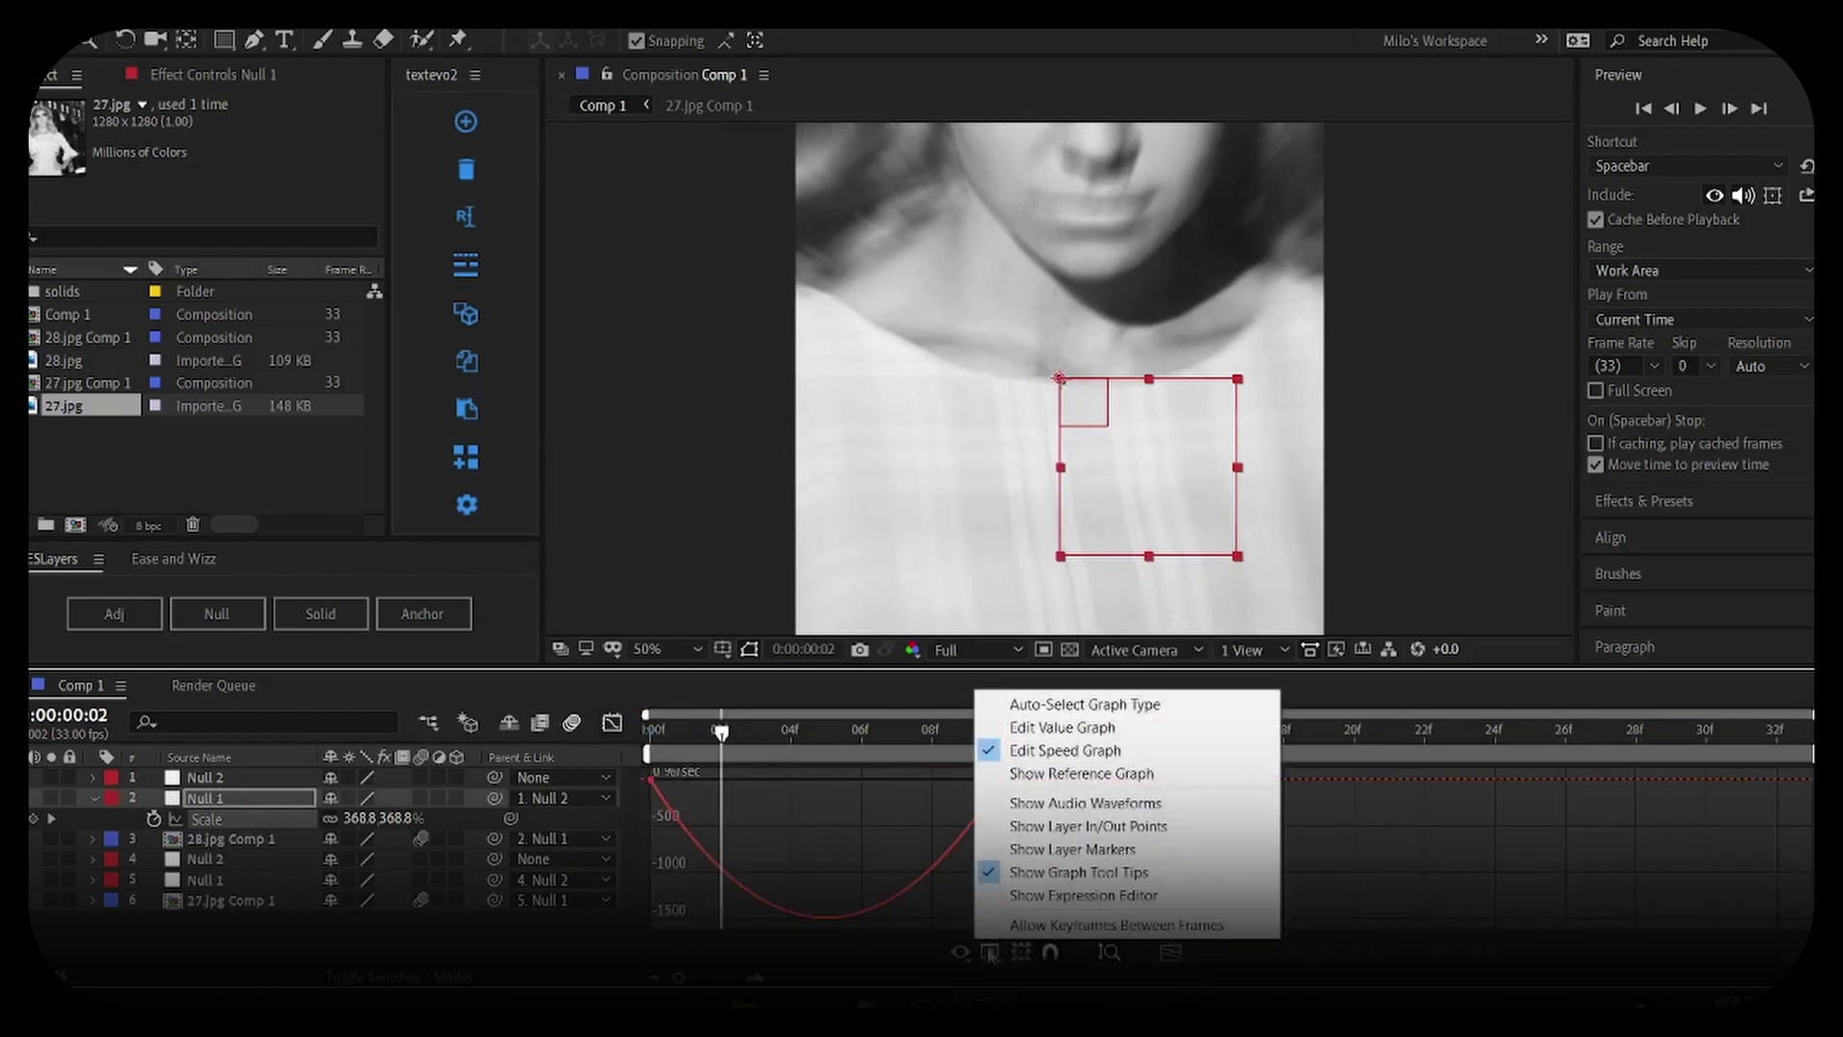
click(1042, 730)
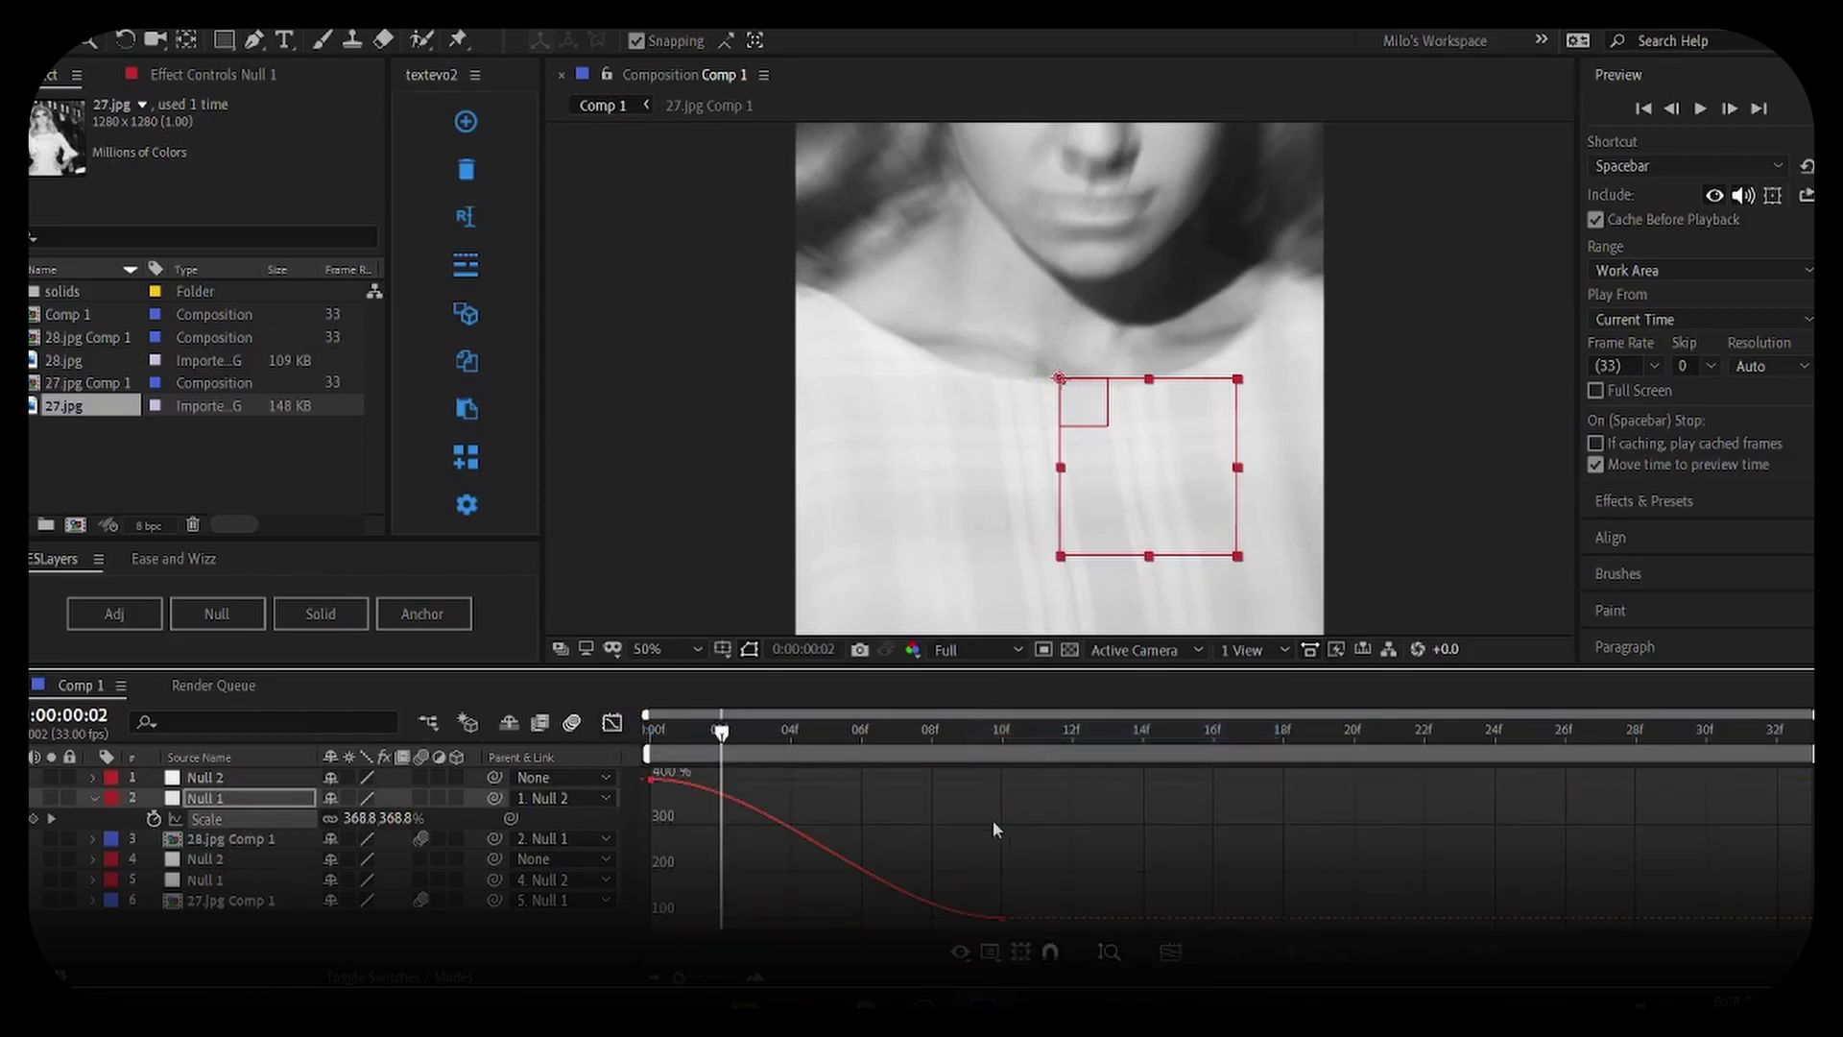
Bend the Scale curve so it drops steeply from frame 0 and flattens out from about frame 2 to frame 10
right_click(995, 816)
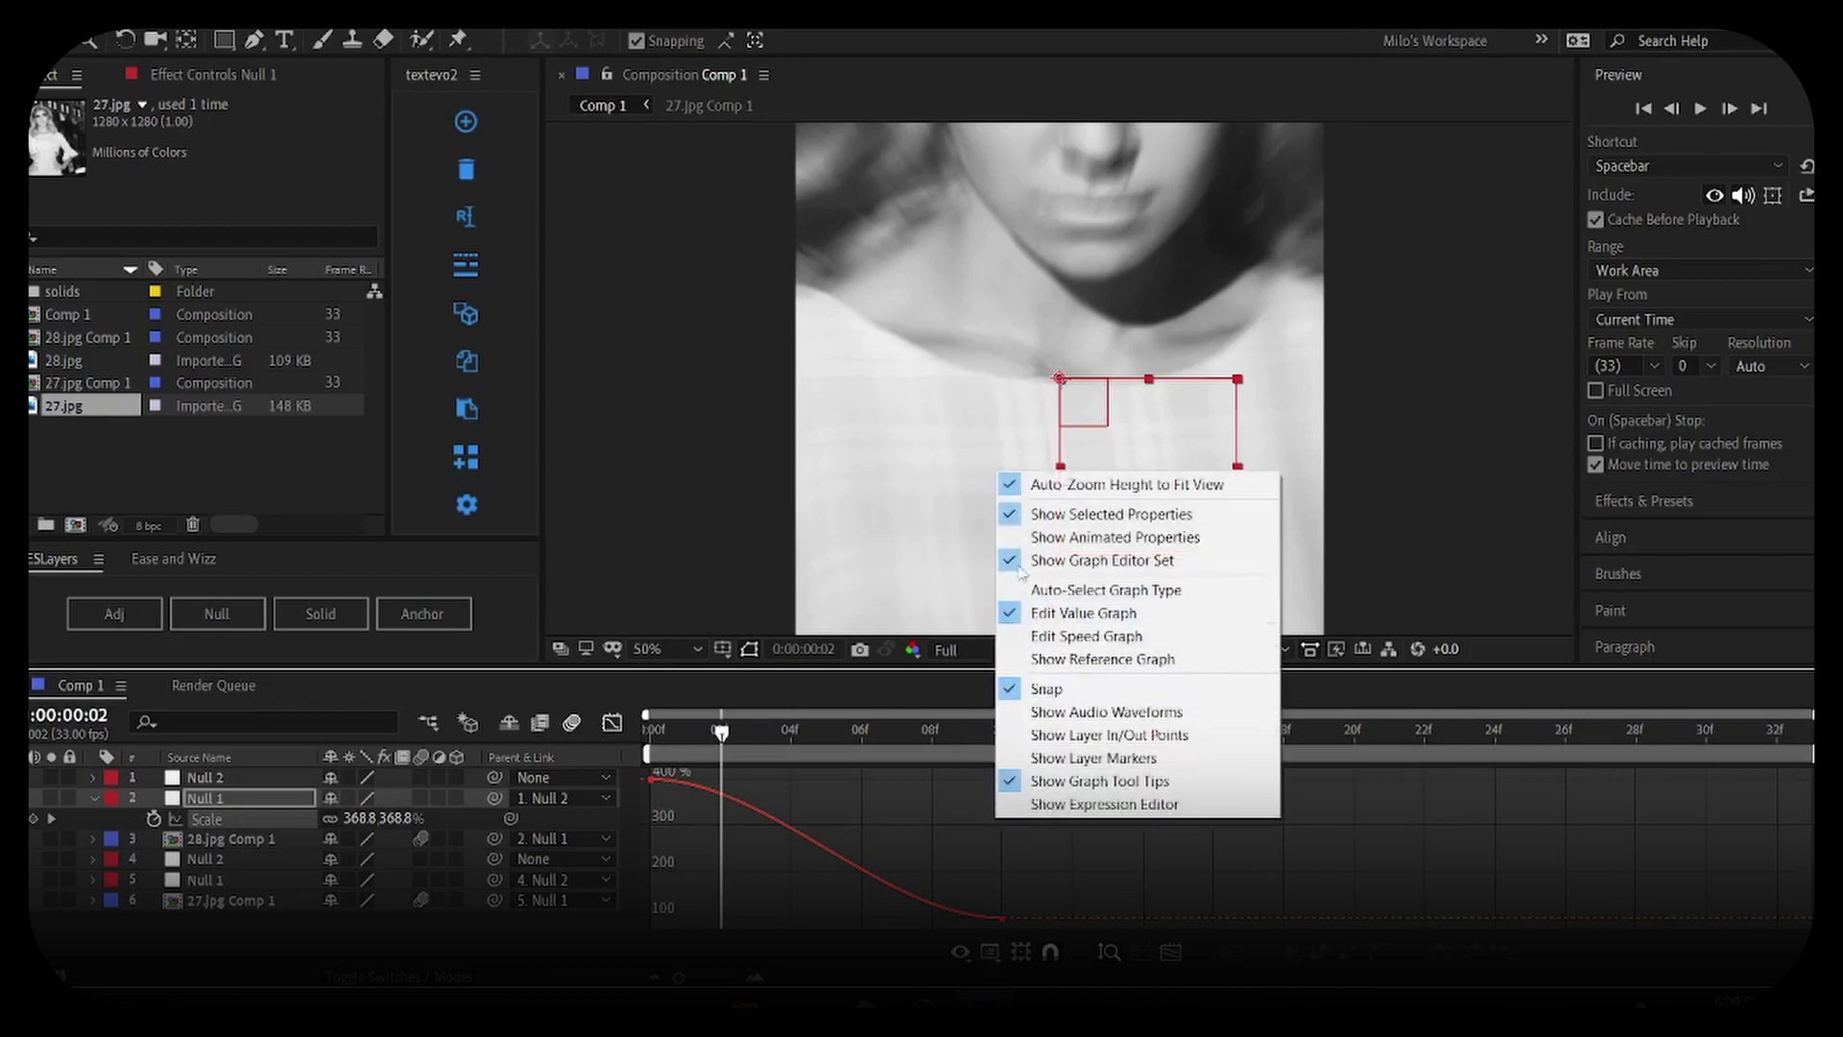
click(705, 832)
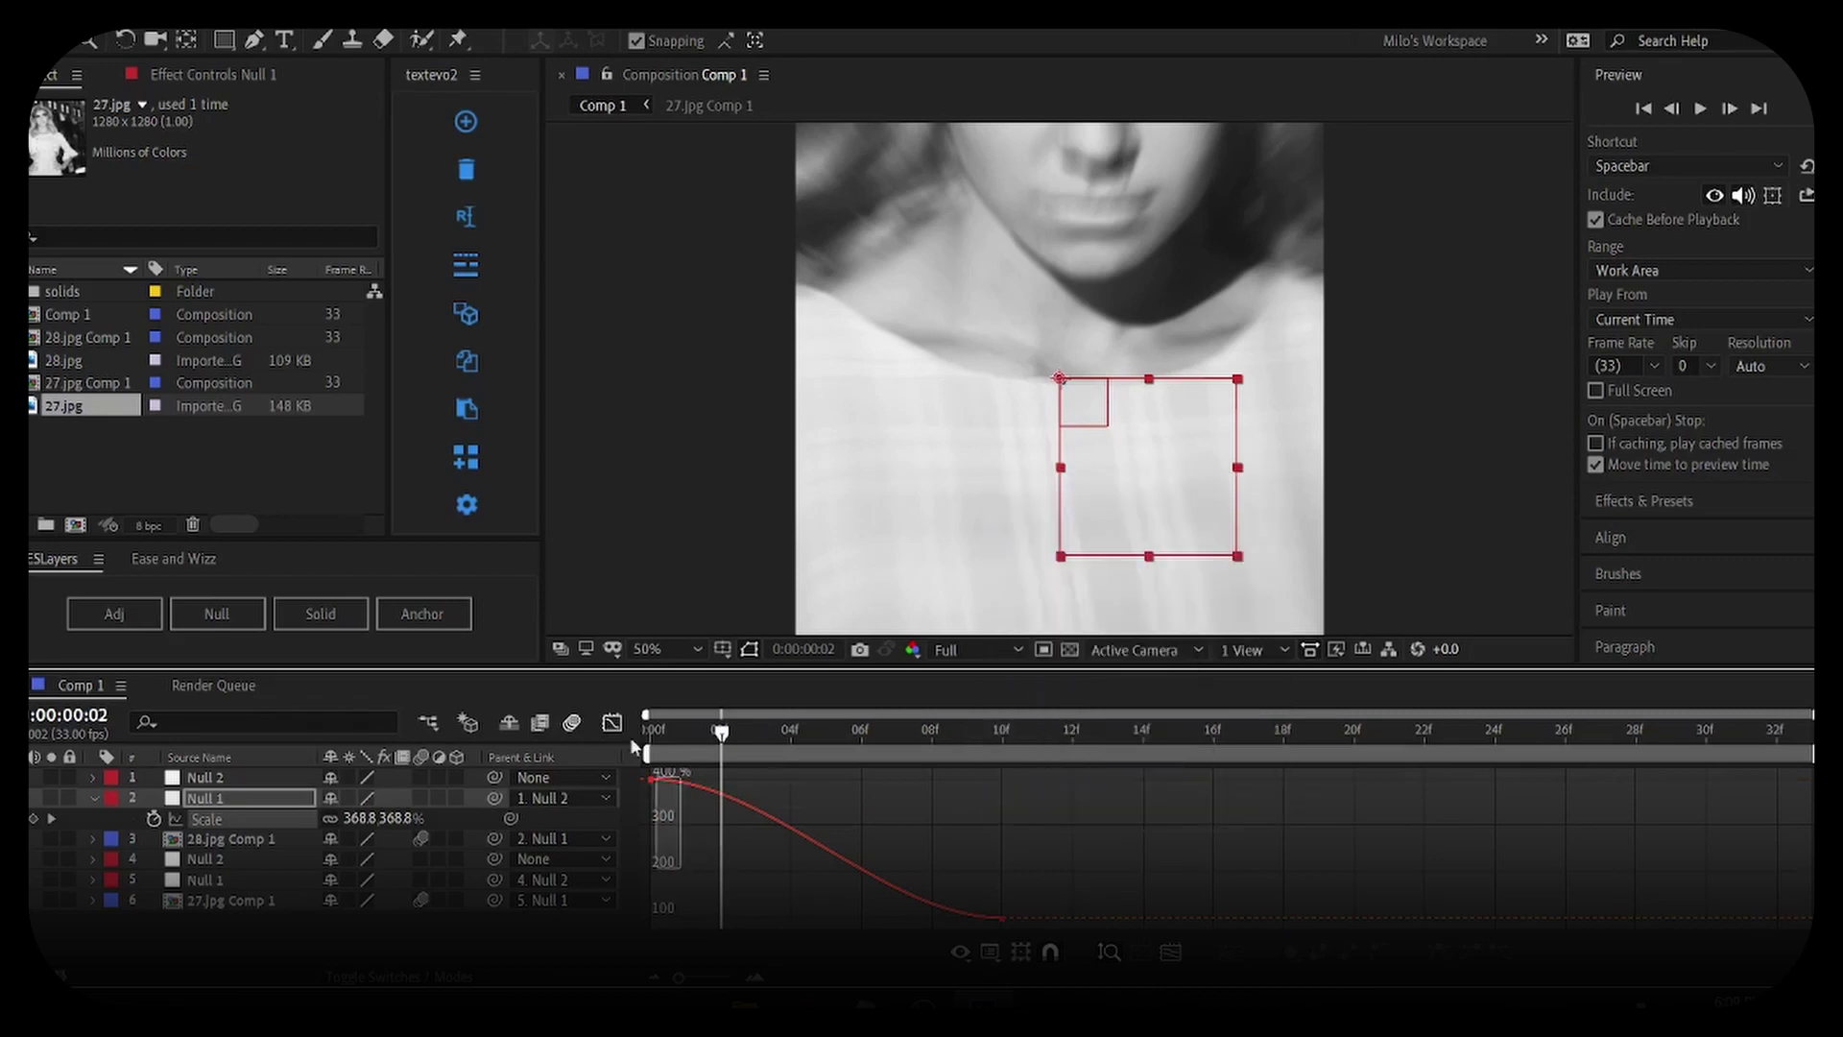
drag(641, 769, 663, 907)
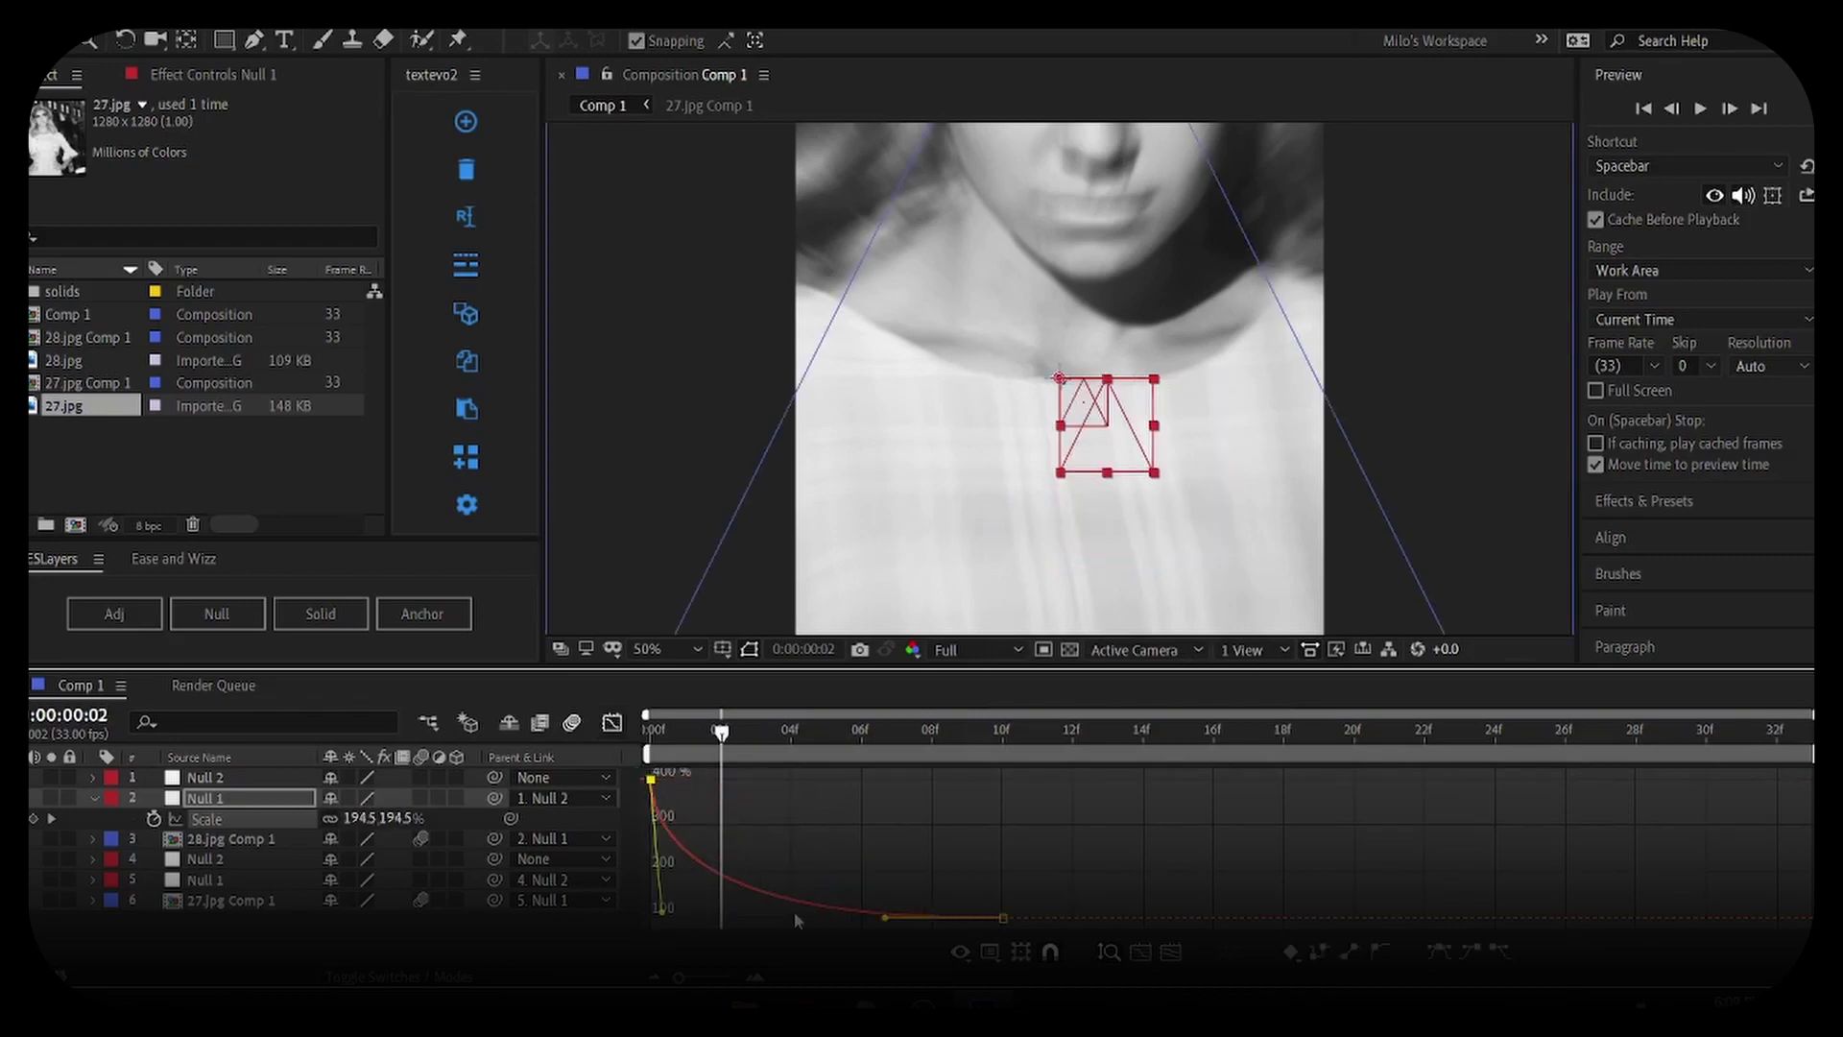
drag(889, 925, 712, 923)
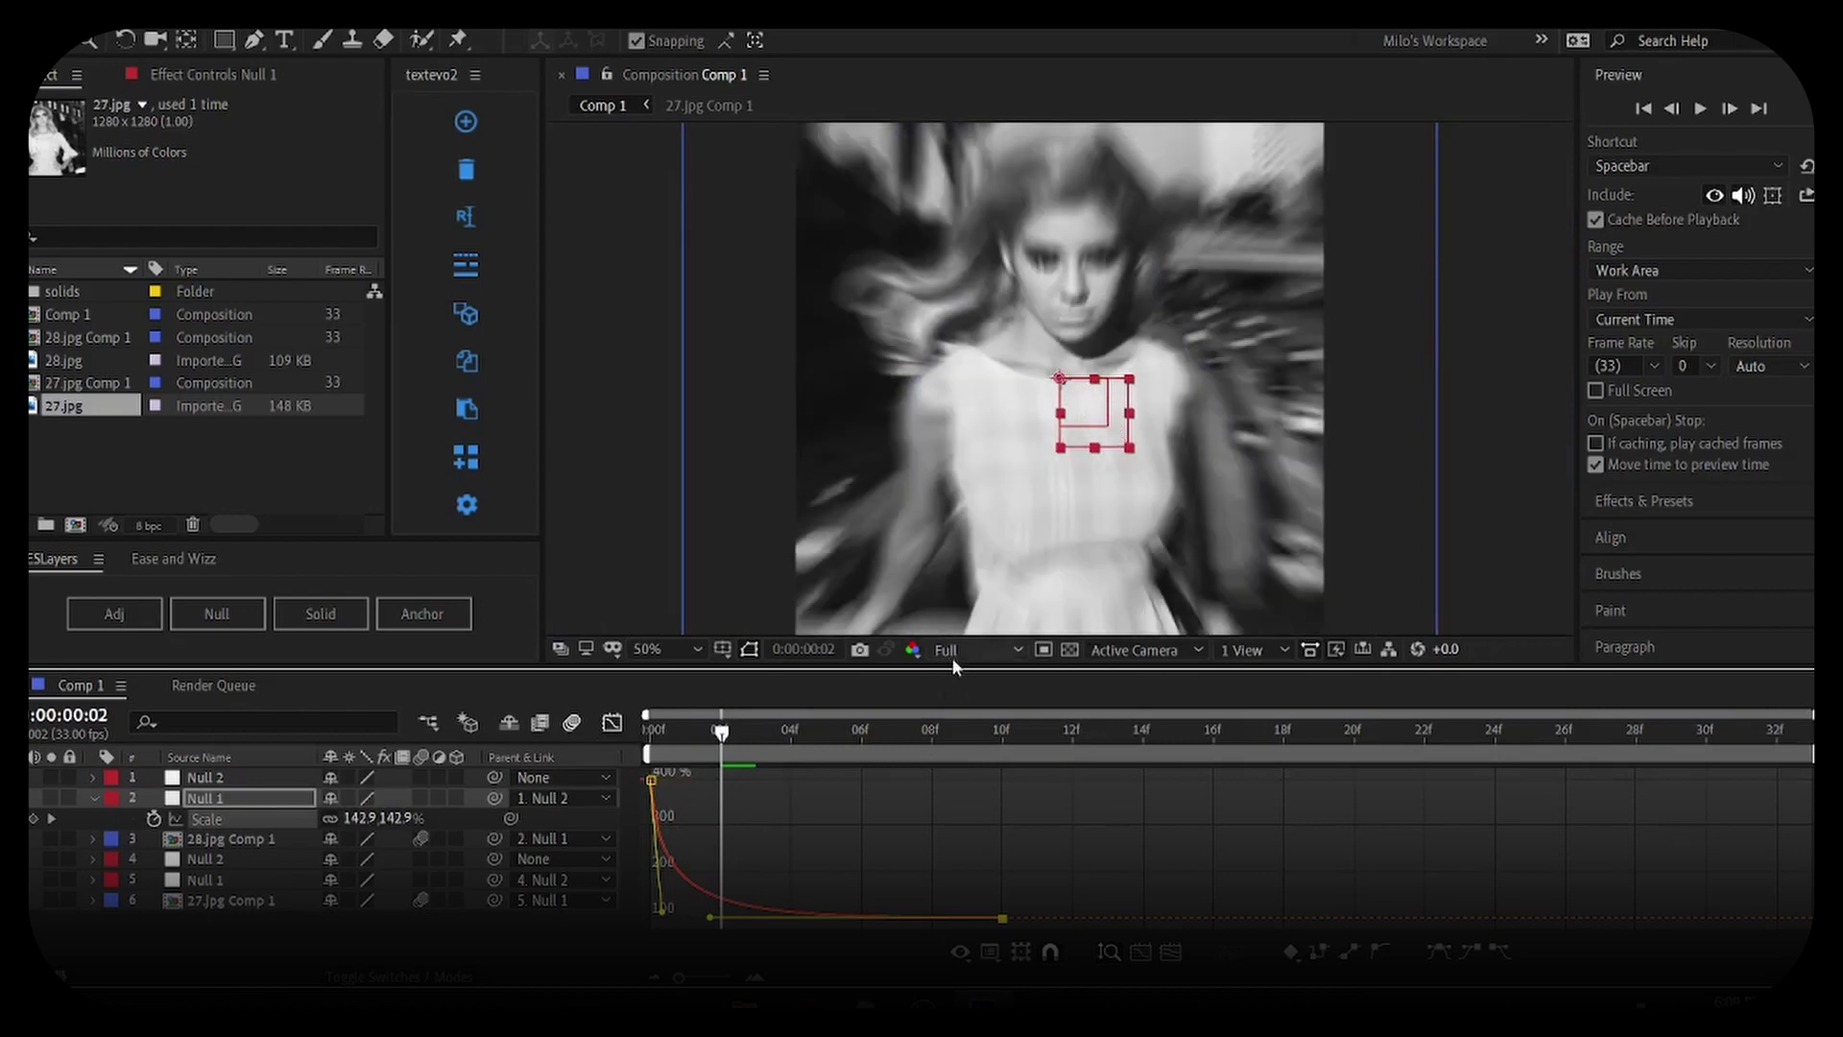
Set the composition's preview resolution to Third and play back the scale animation
click(941, 649)
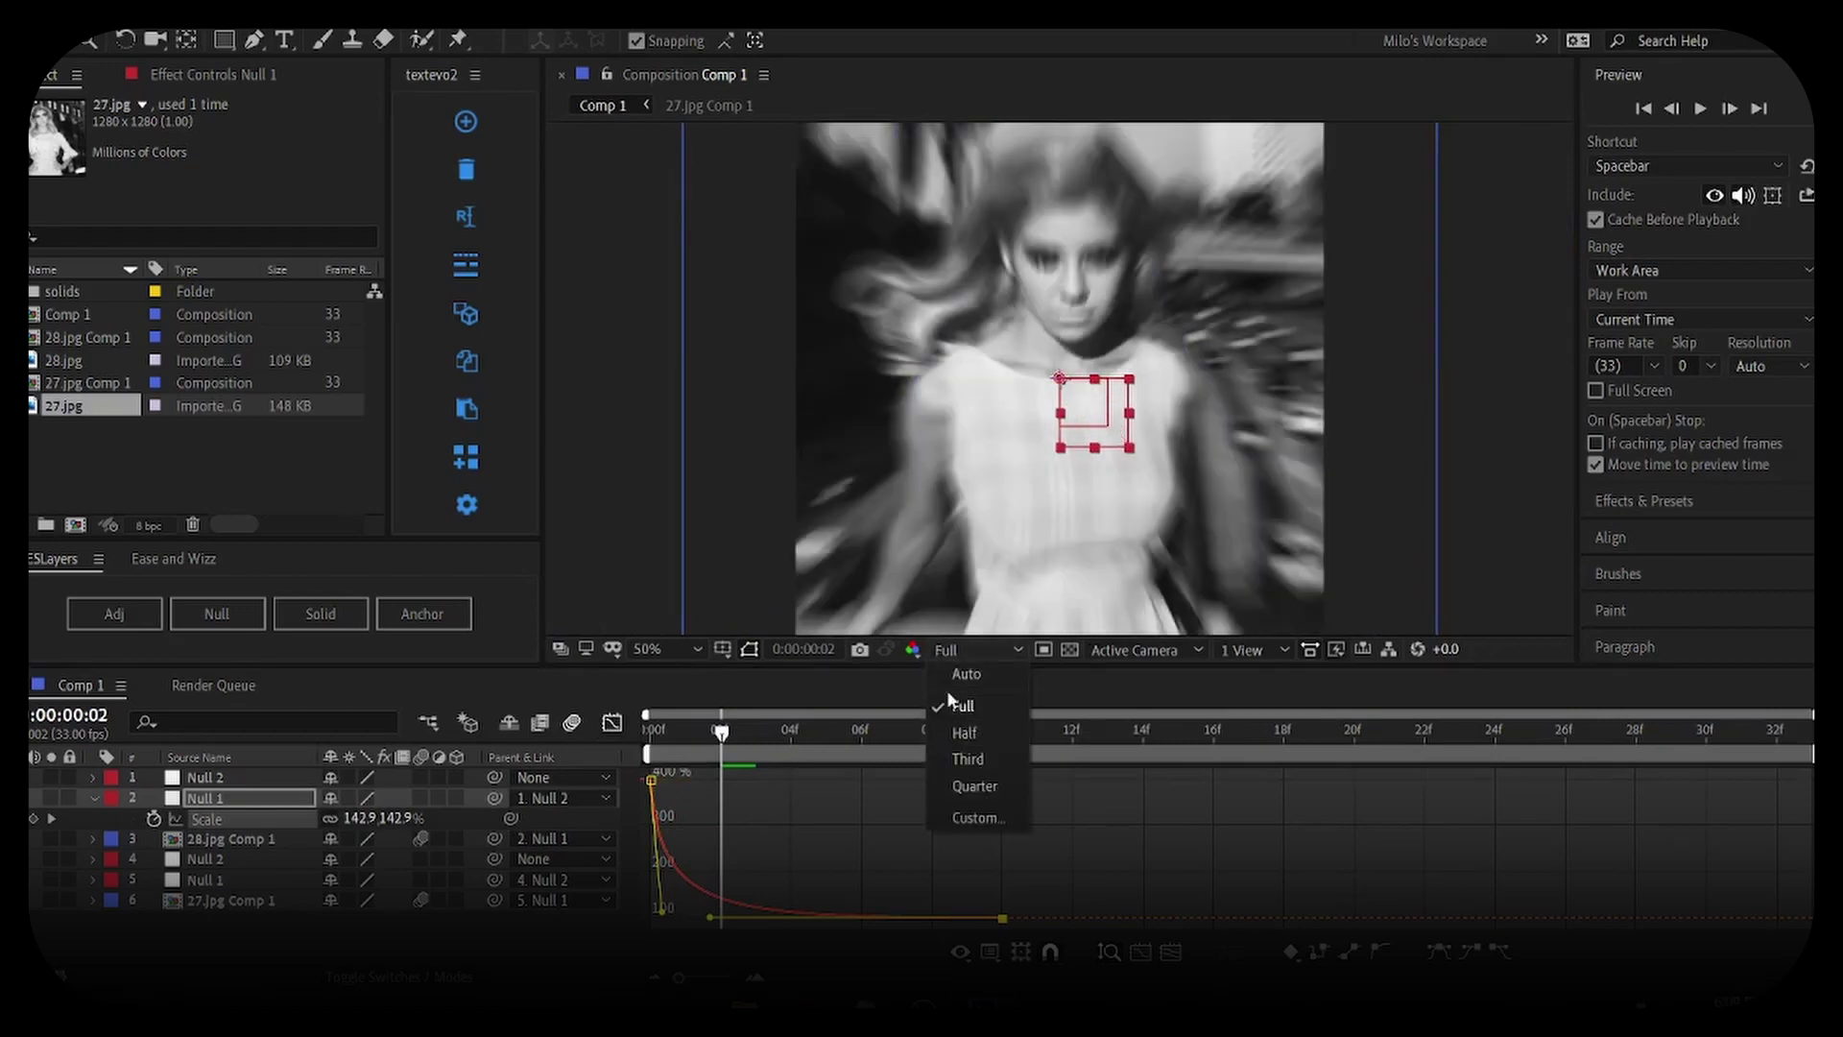
click(959, 767)
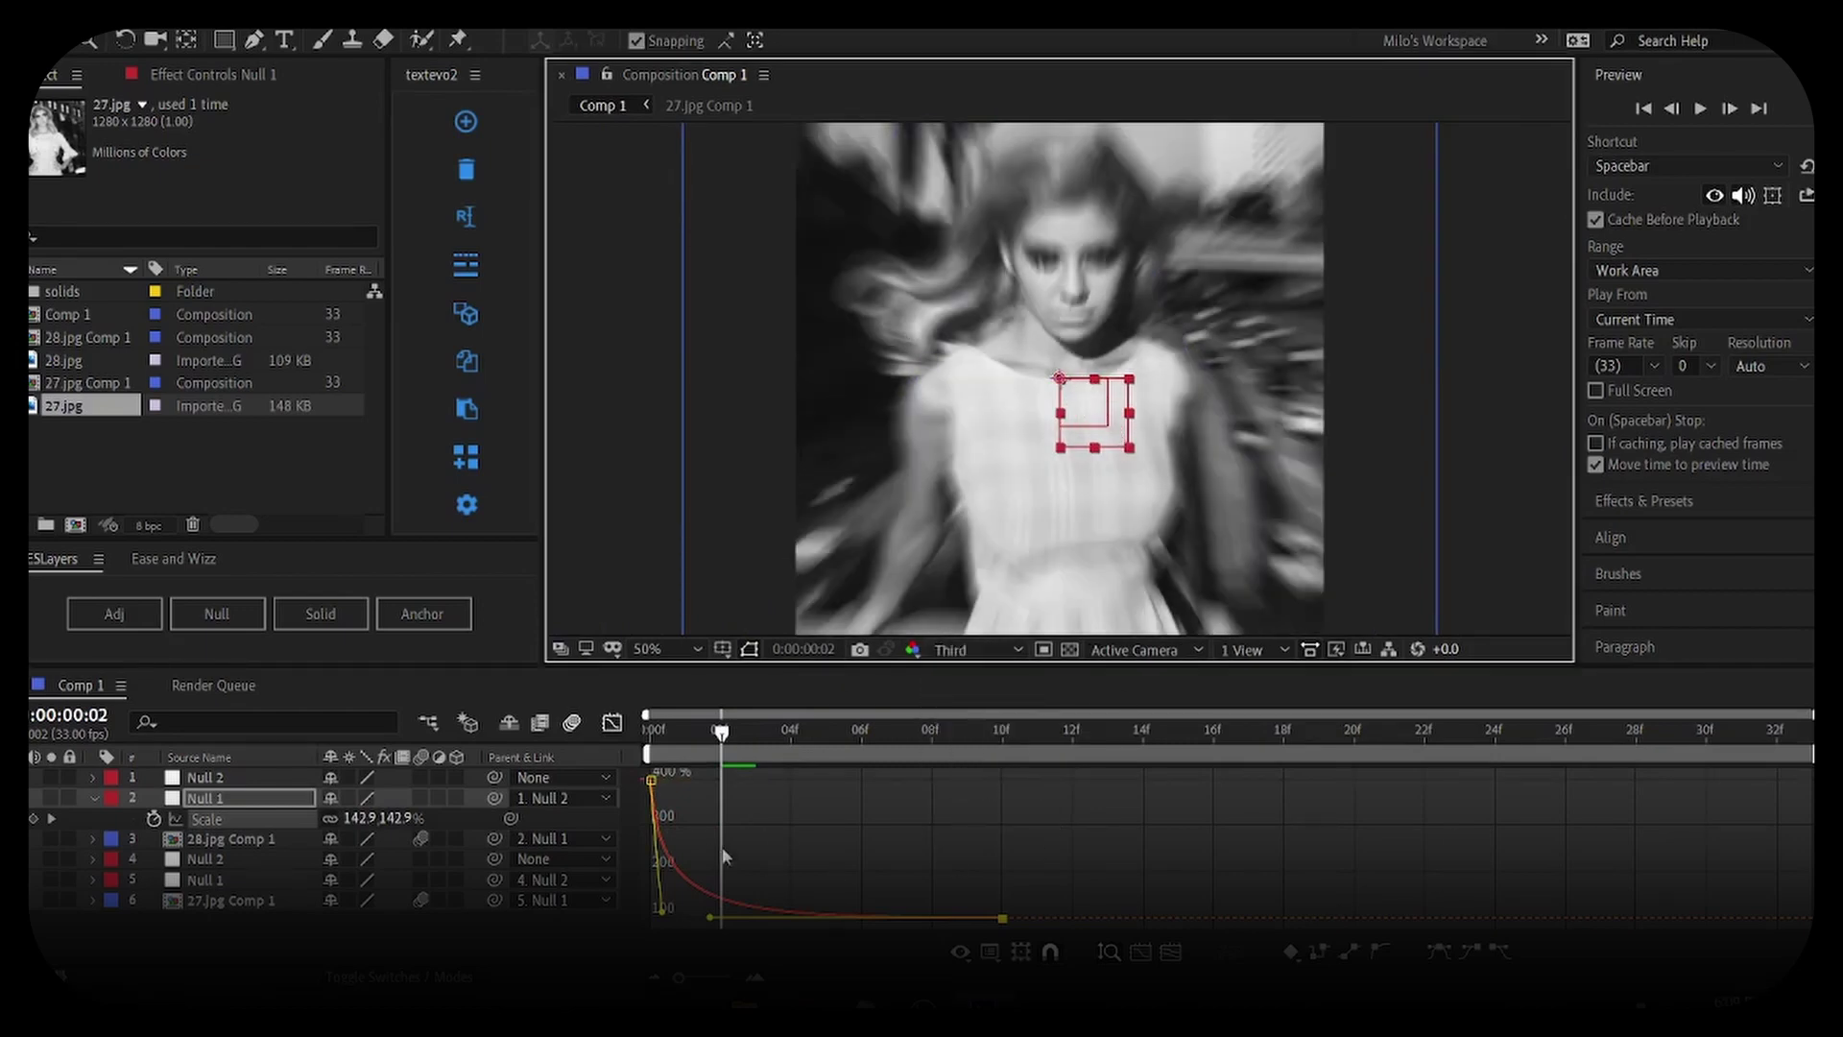
key(space)
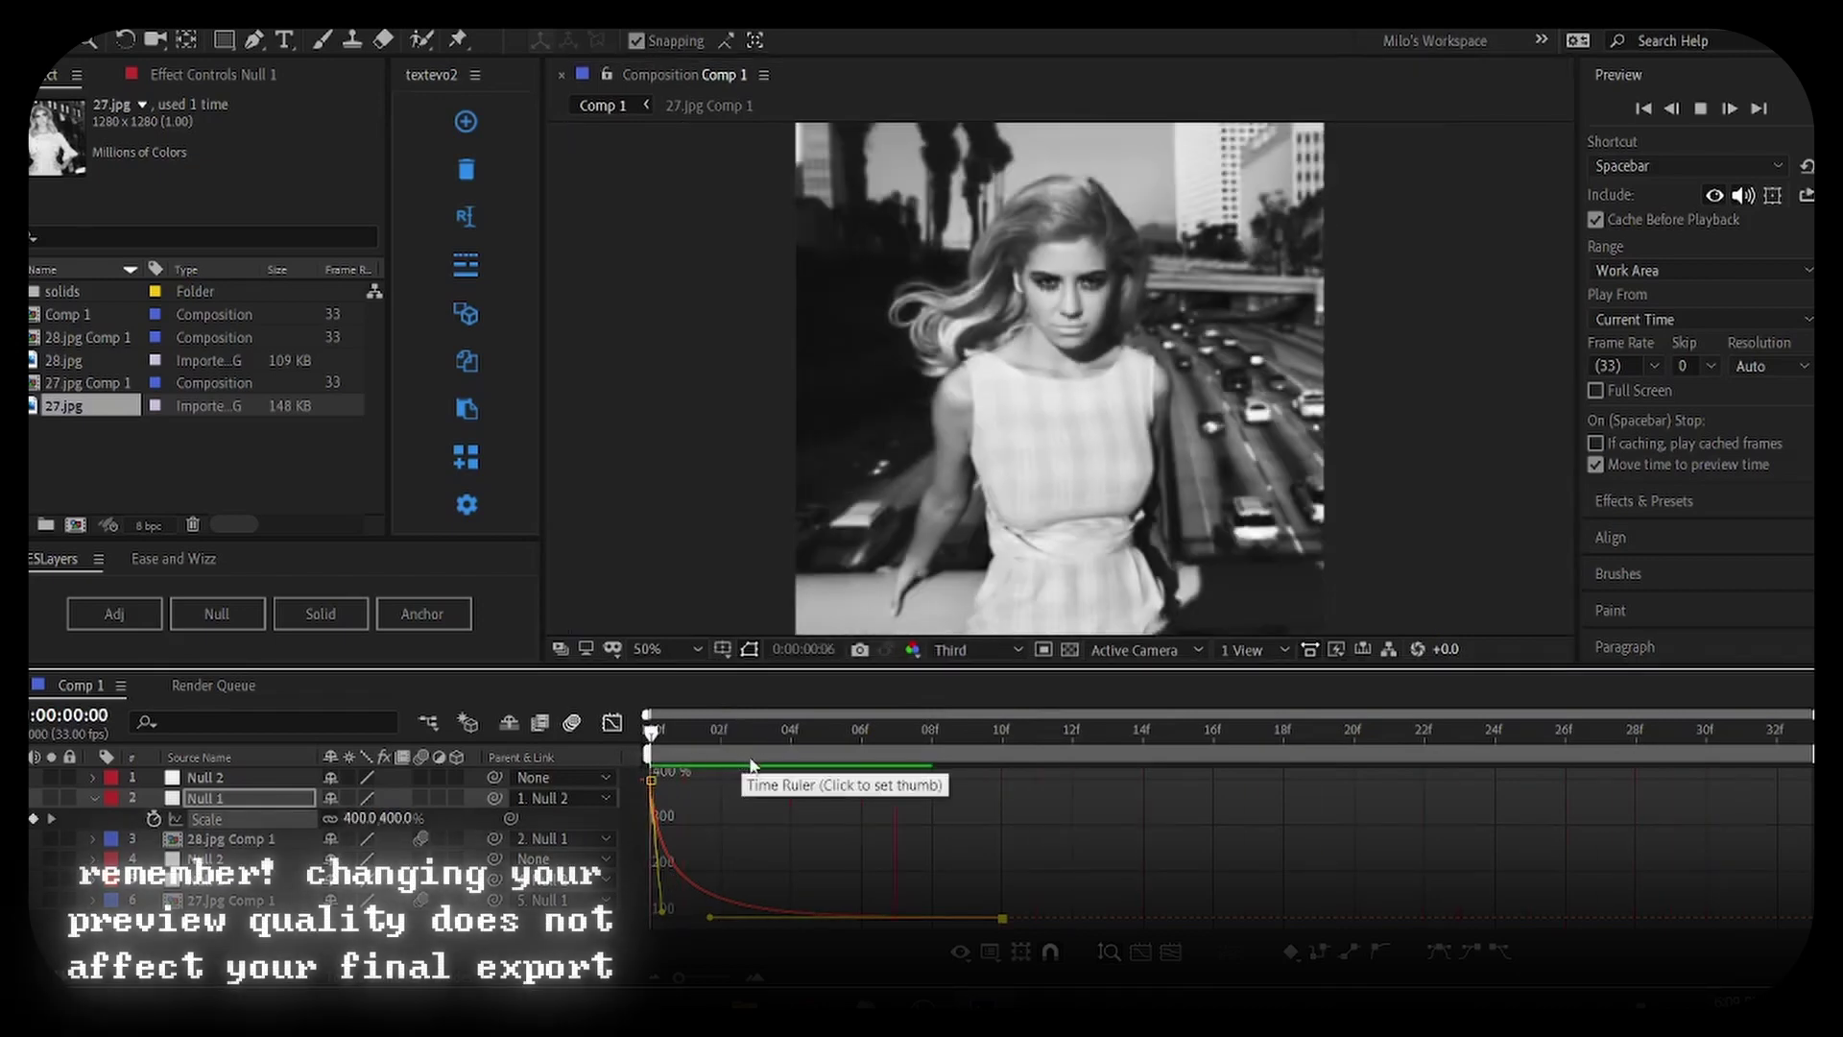
key(space)
Soften the Scale curve by shortening the handles of both keyframes, and play back the result
drag(713, 925, 802, 916)
drag(665, 919, 663, 881)
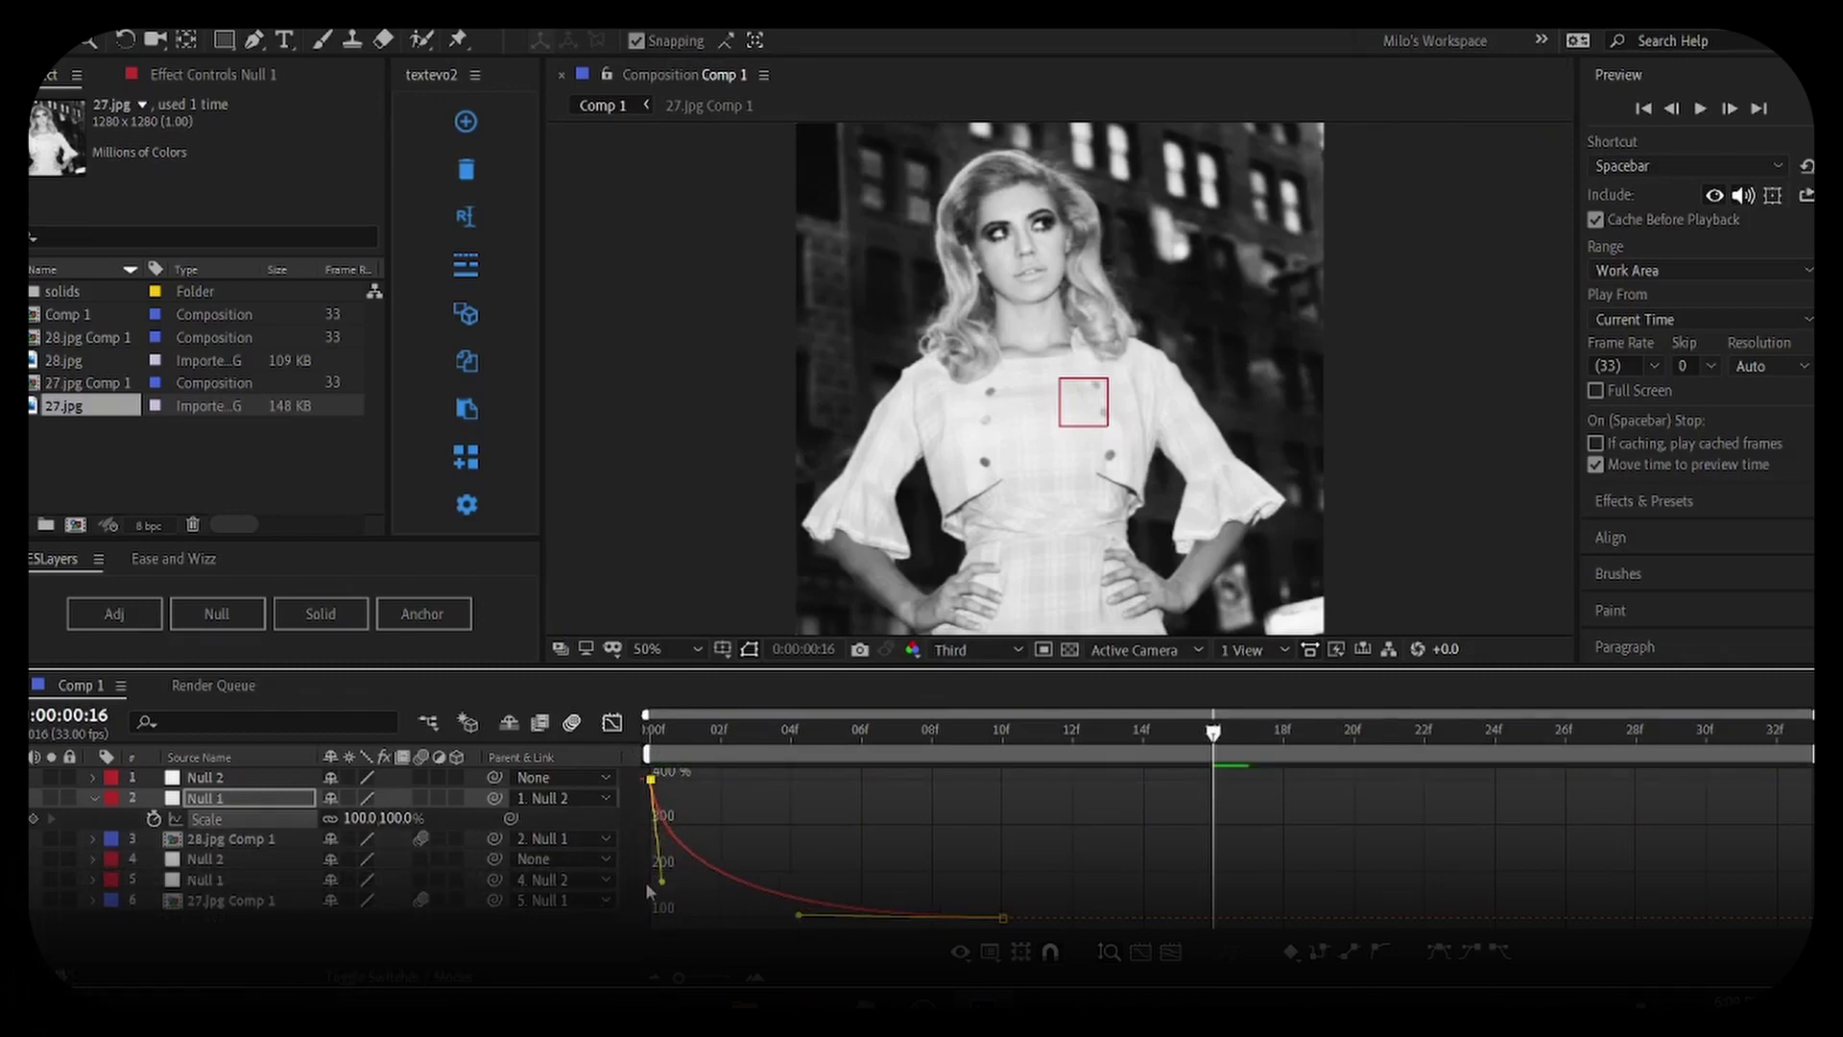
key(space)
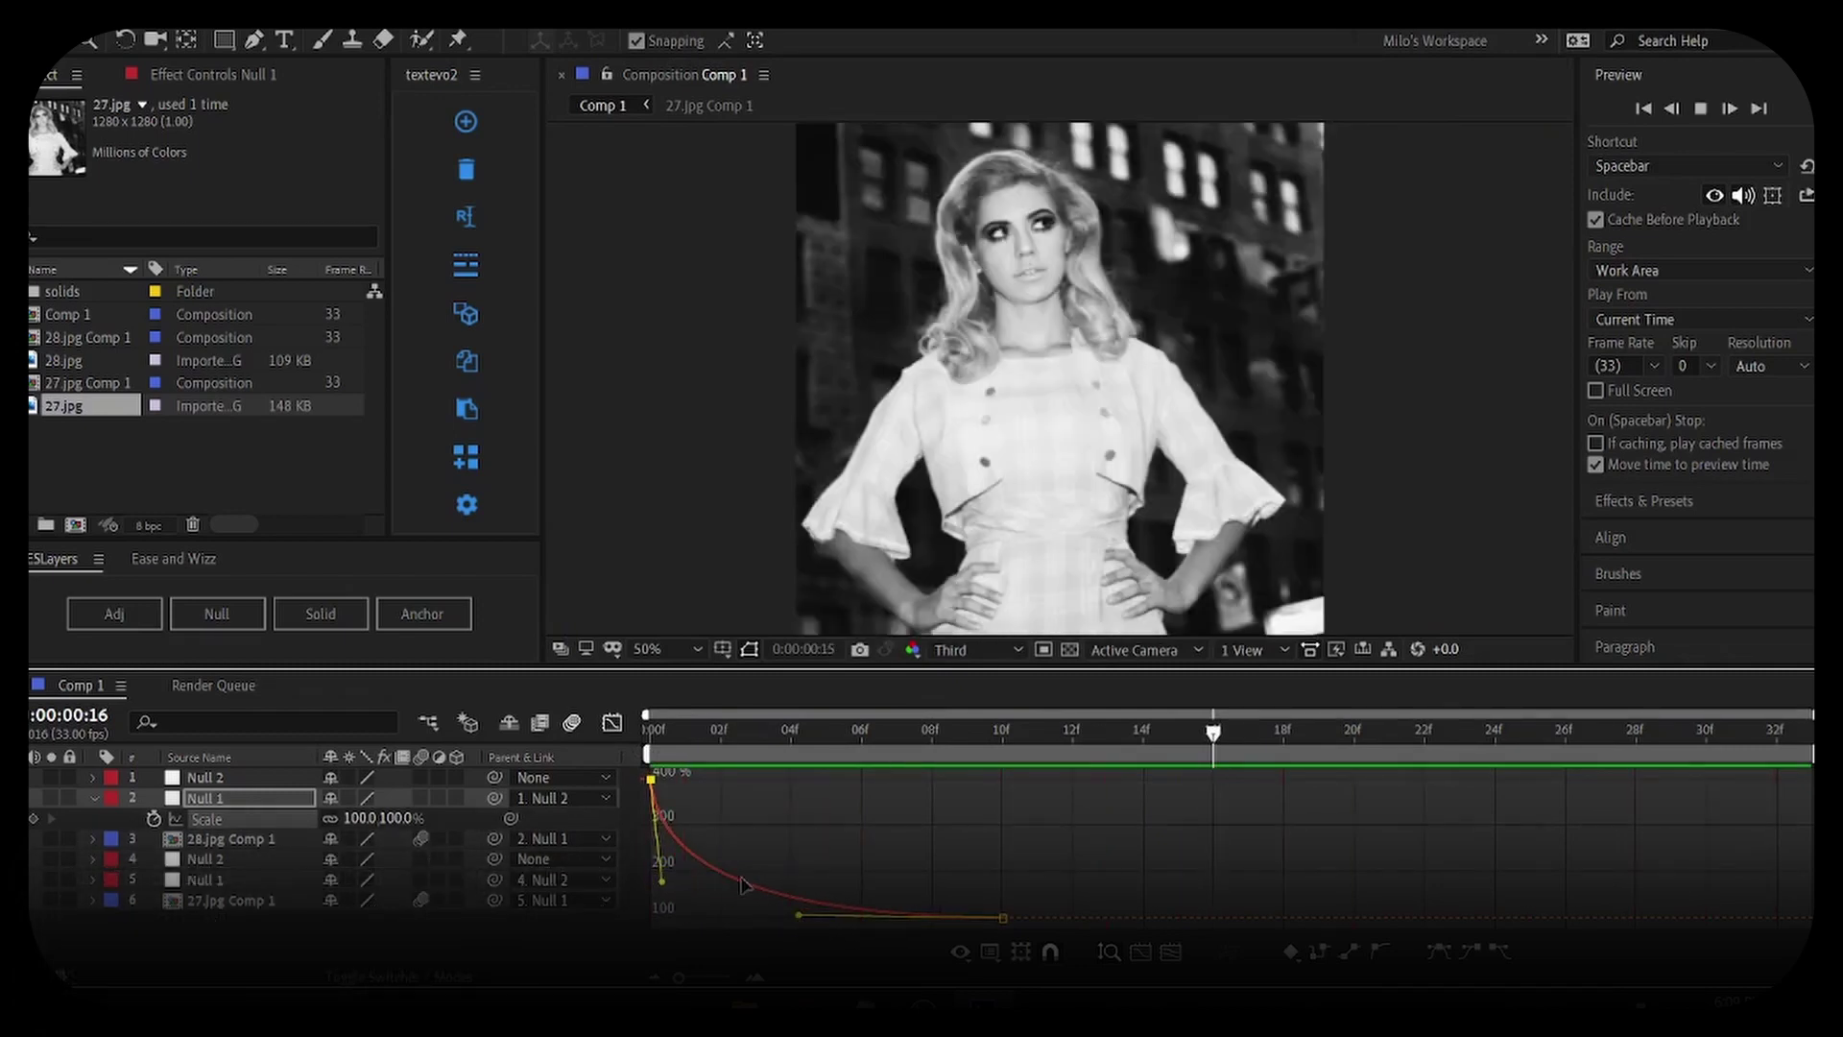
key(space)
Extend the frame 10 keyframe's handle back to about frame 2, preview the animation and return to the layer bar view
click(653, 898)
click(744, 864)
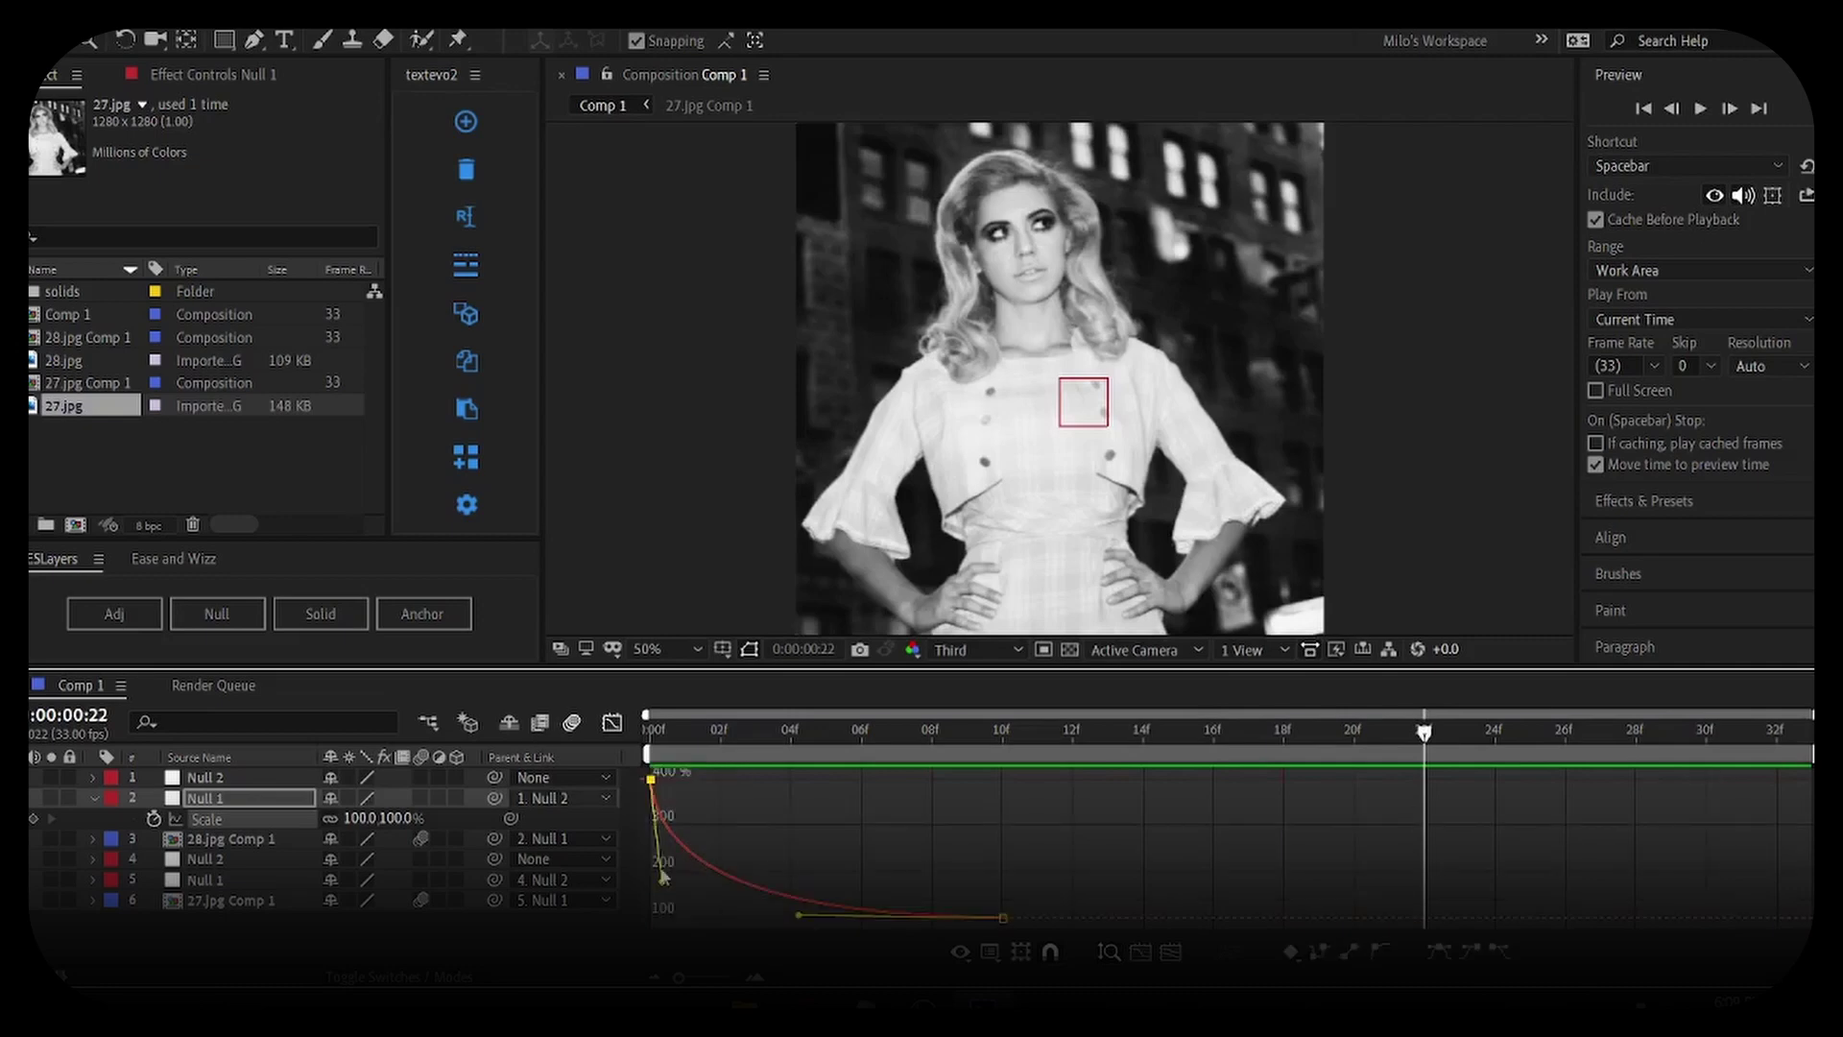
drag(801, 920, 712, 929)
key(space)
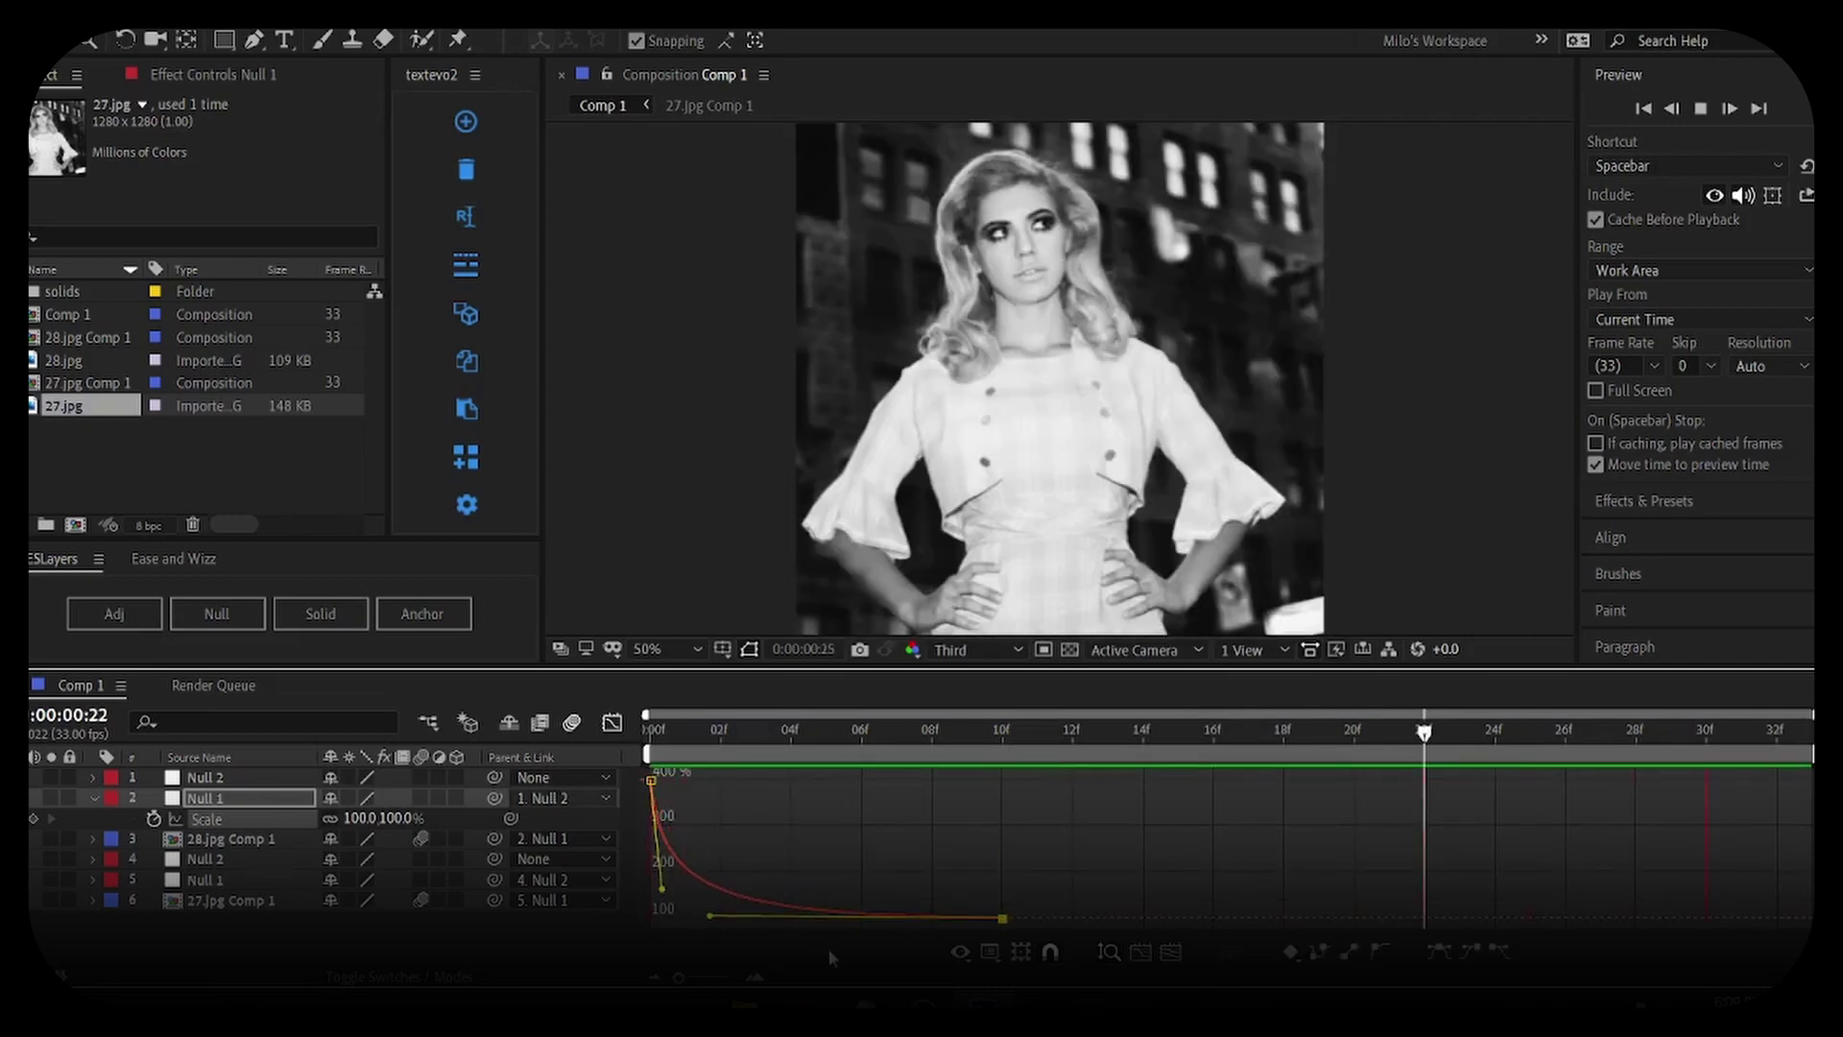
click(611, 722)
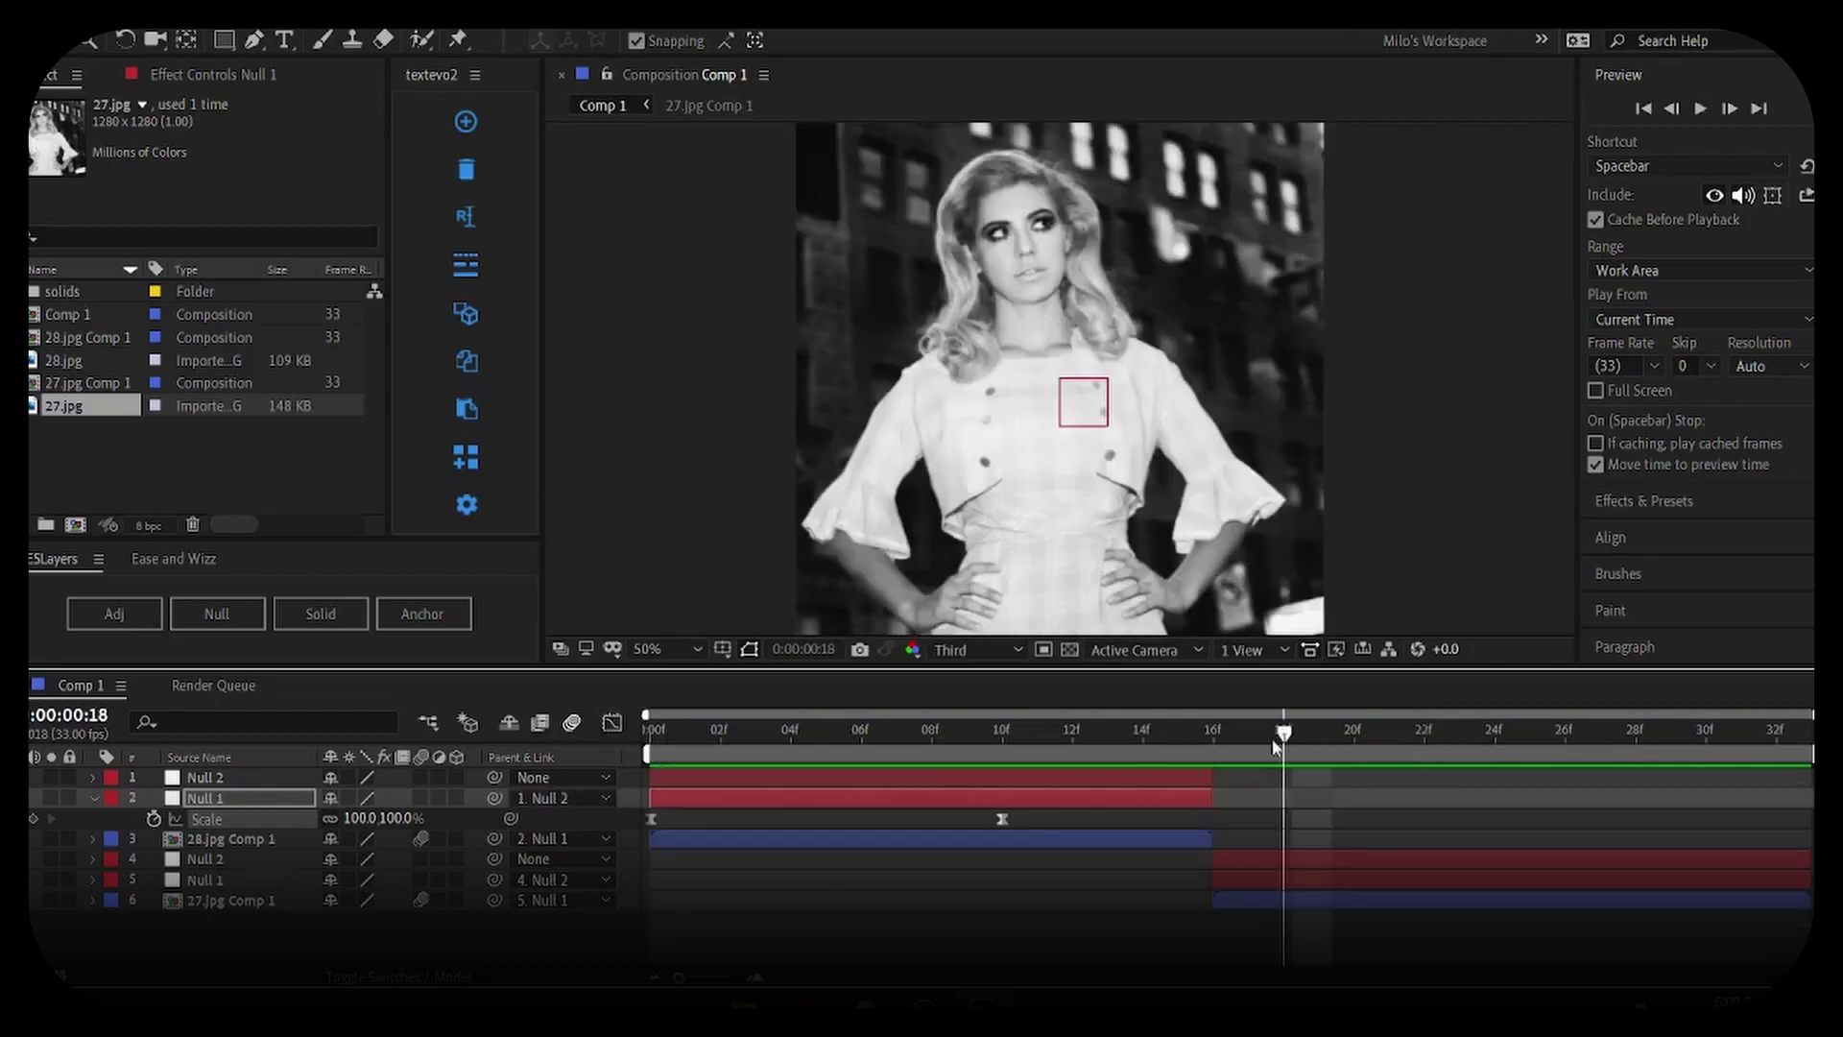
Play back the composition from frame 0 to check the scale animation and the cut between the photos at frame 16
drag(1275, 747, 647, 799)
drag(1056, 818, 594, 830)
key(space)
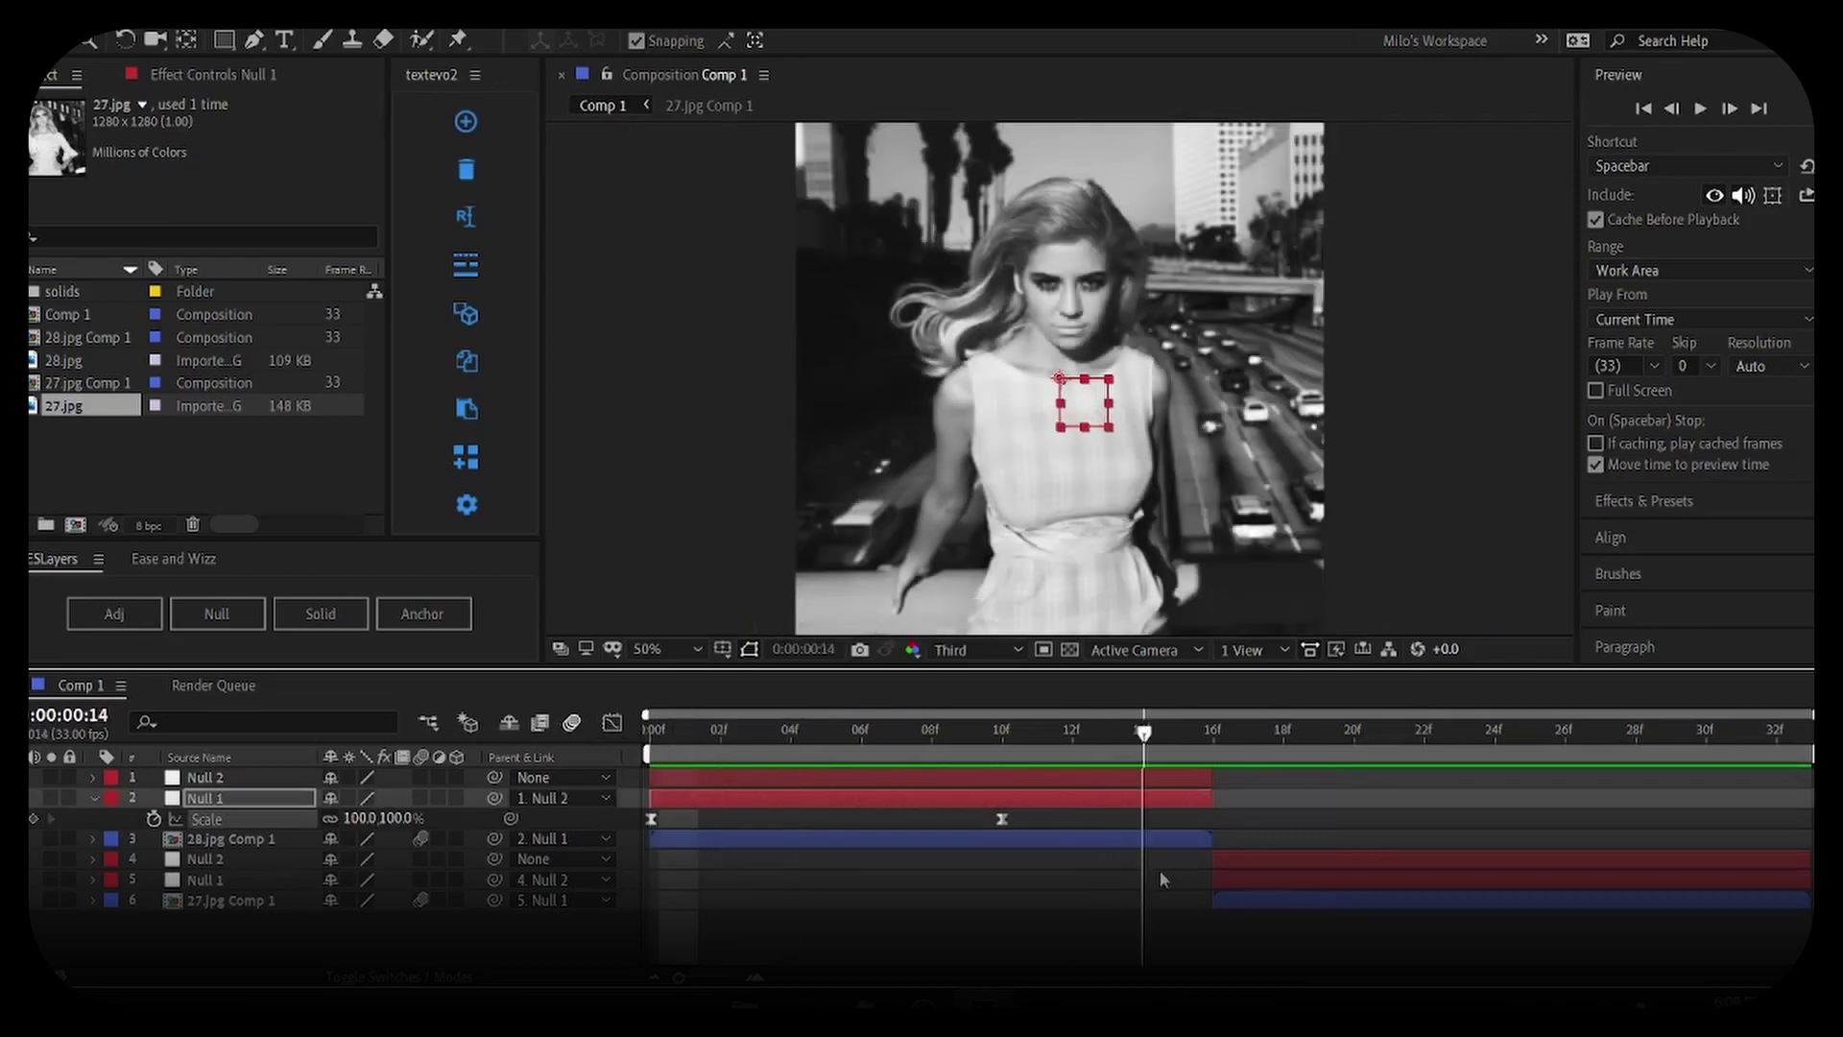
key(space)
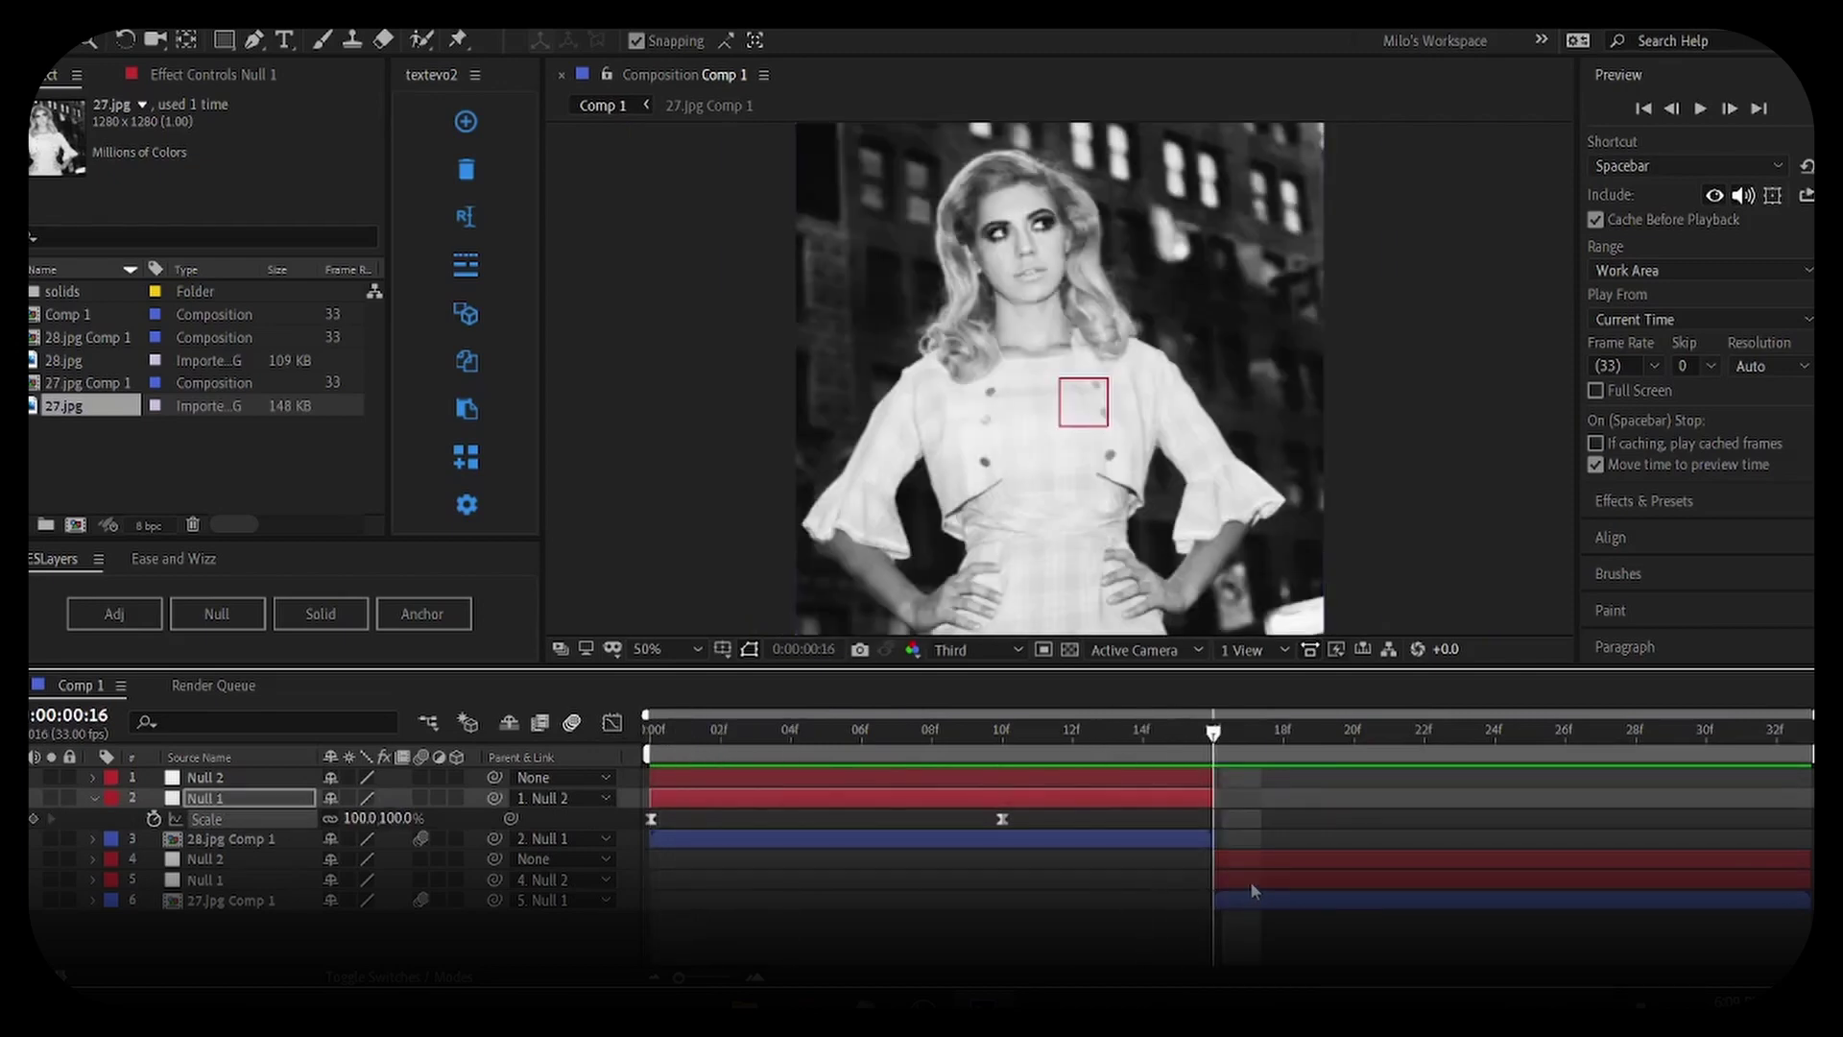
click(1250, 881)
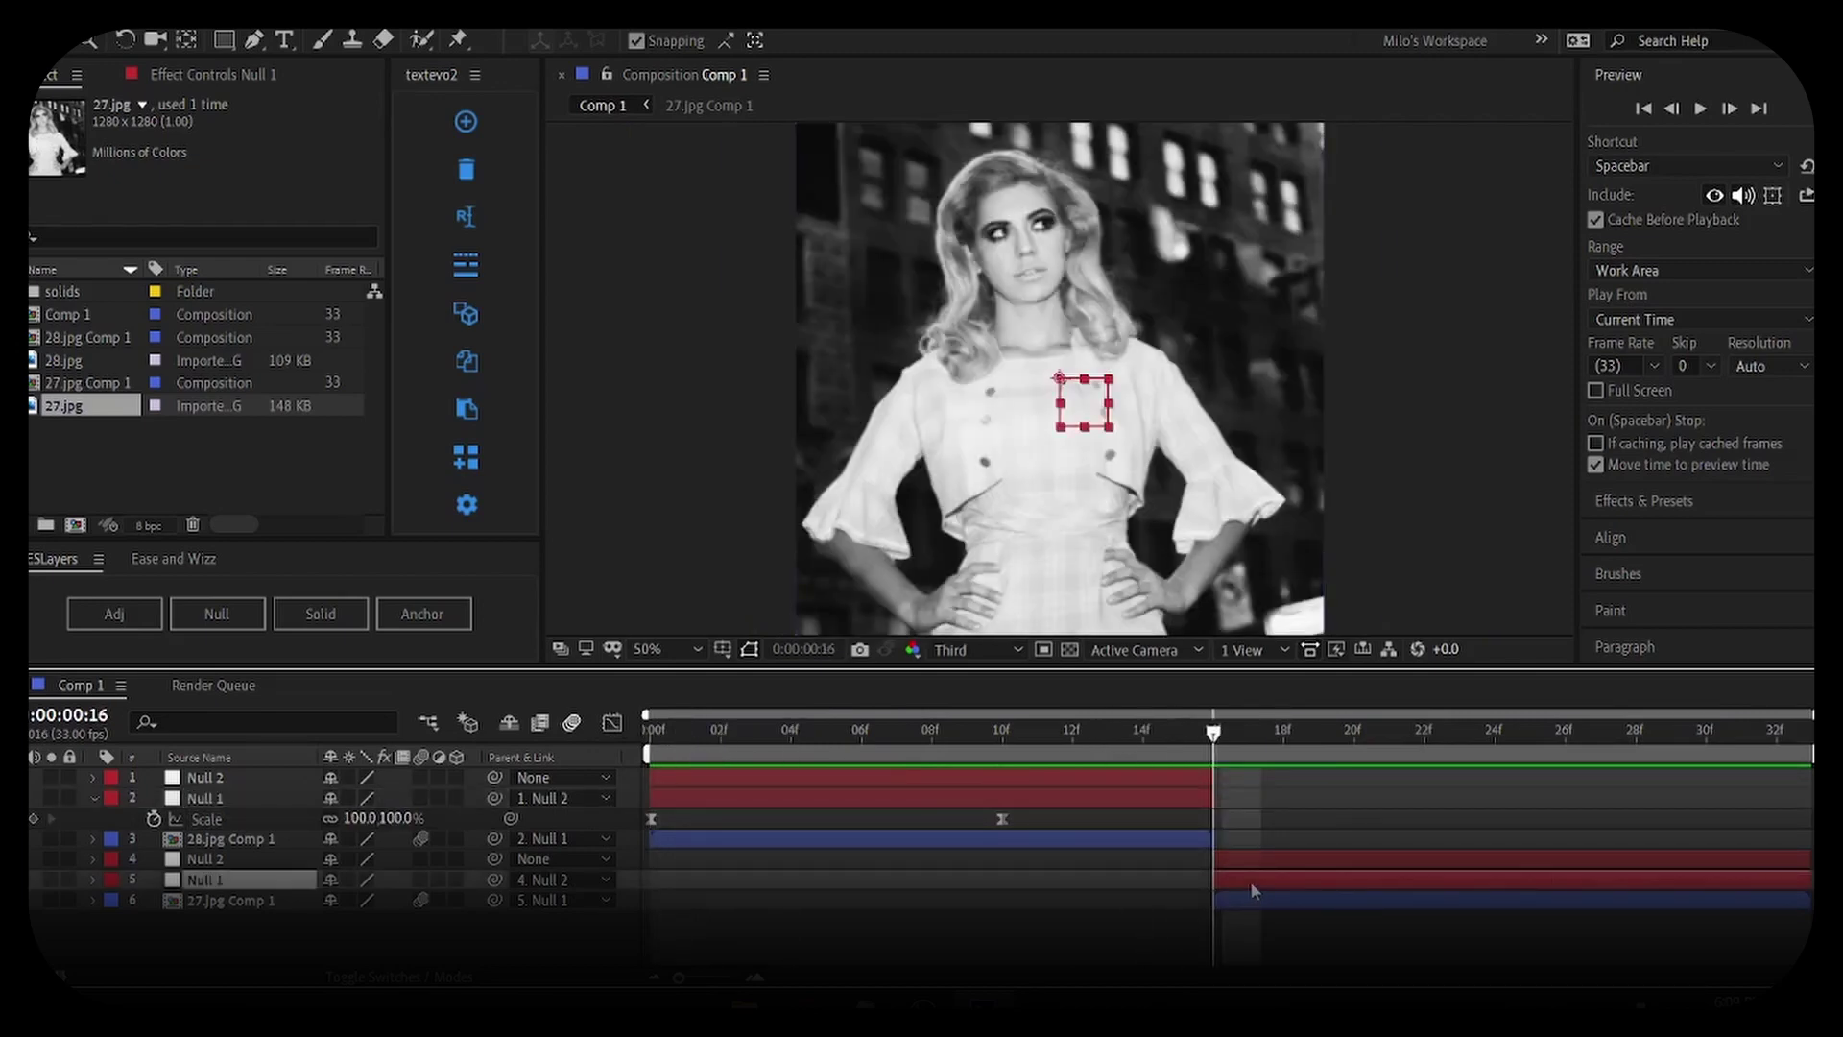
key(space)
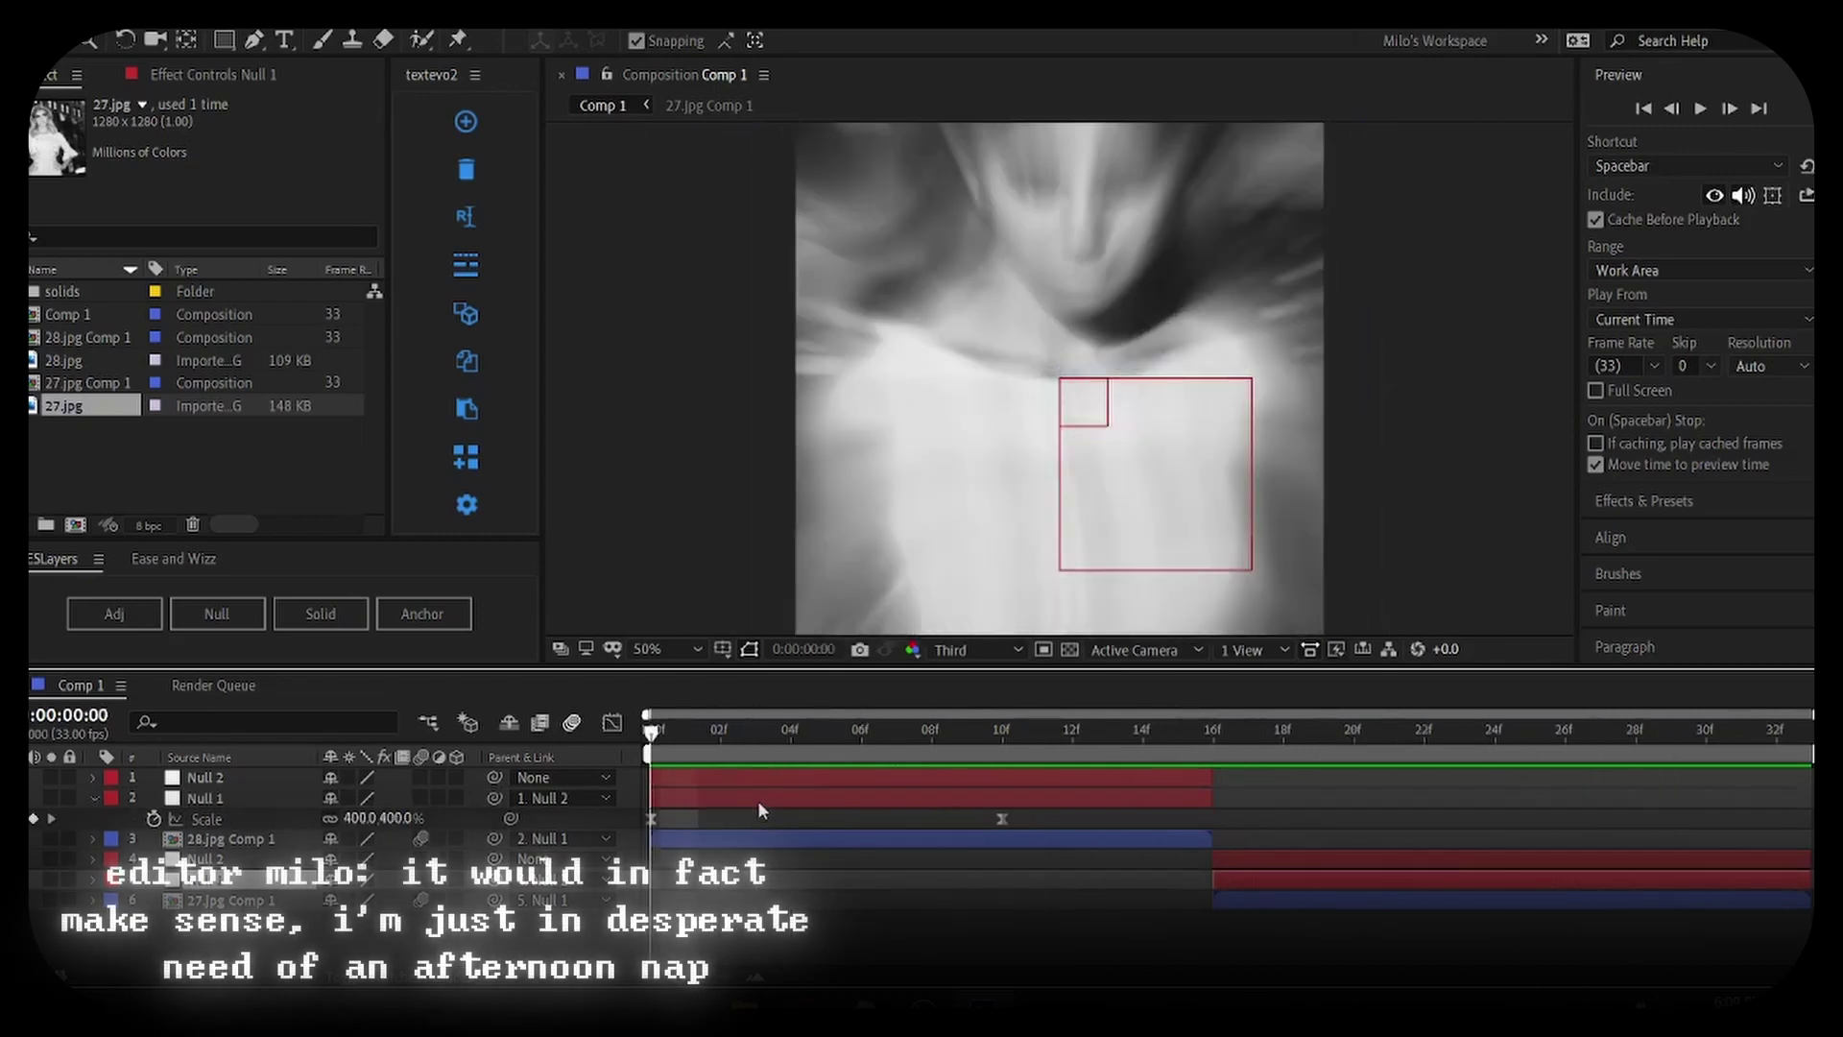
Collapse the first Null 1's properties and add a Scale keyframe at frame 6 to the topmost Null 2
click(758, 802)
key(u)
drag(662, 734, 948, 803)
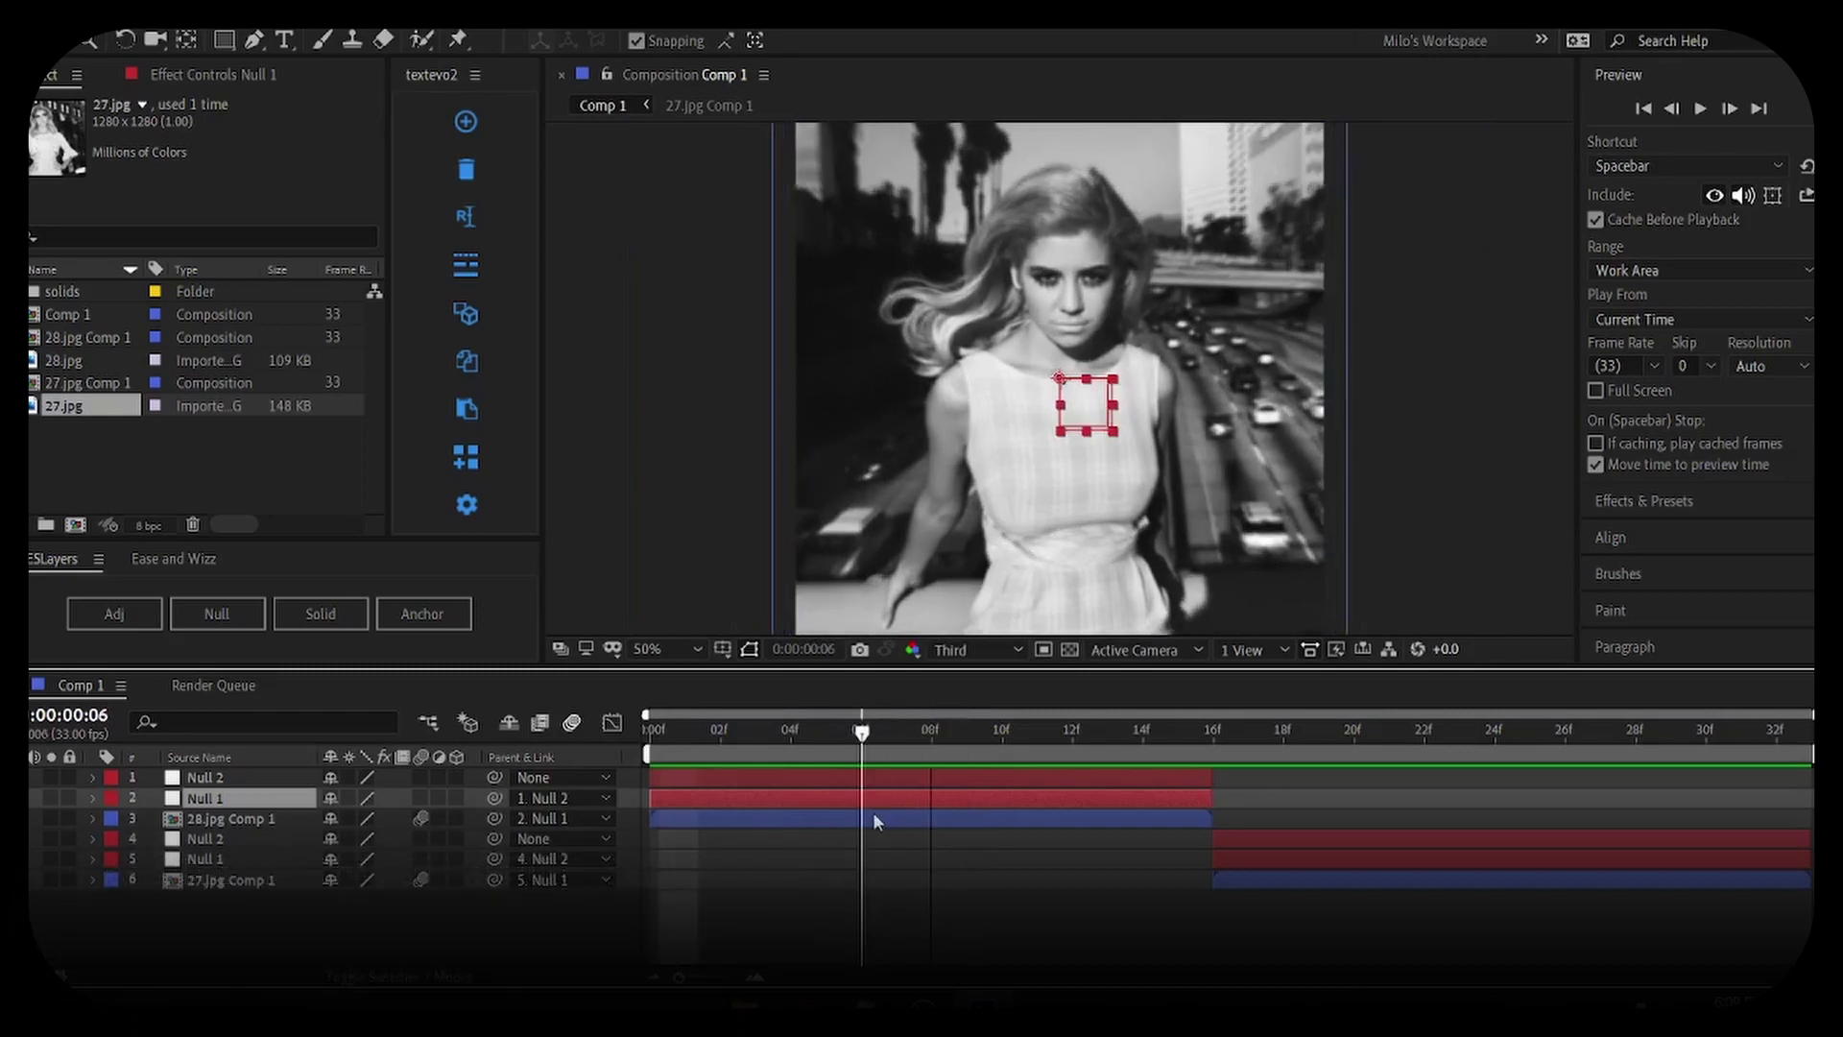
click(867, 774)
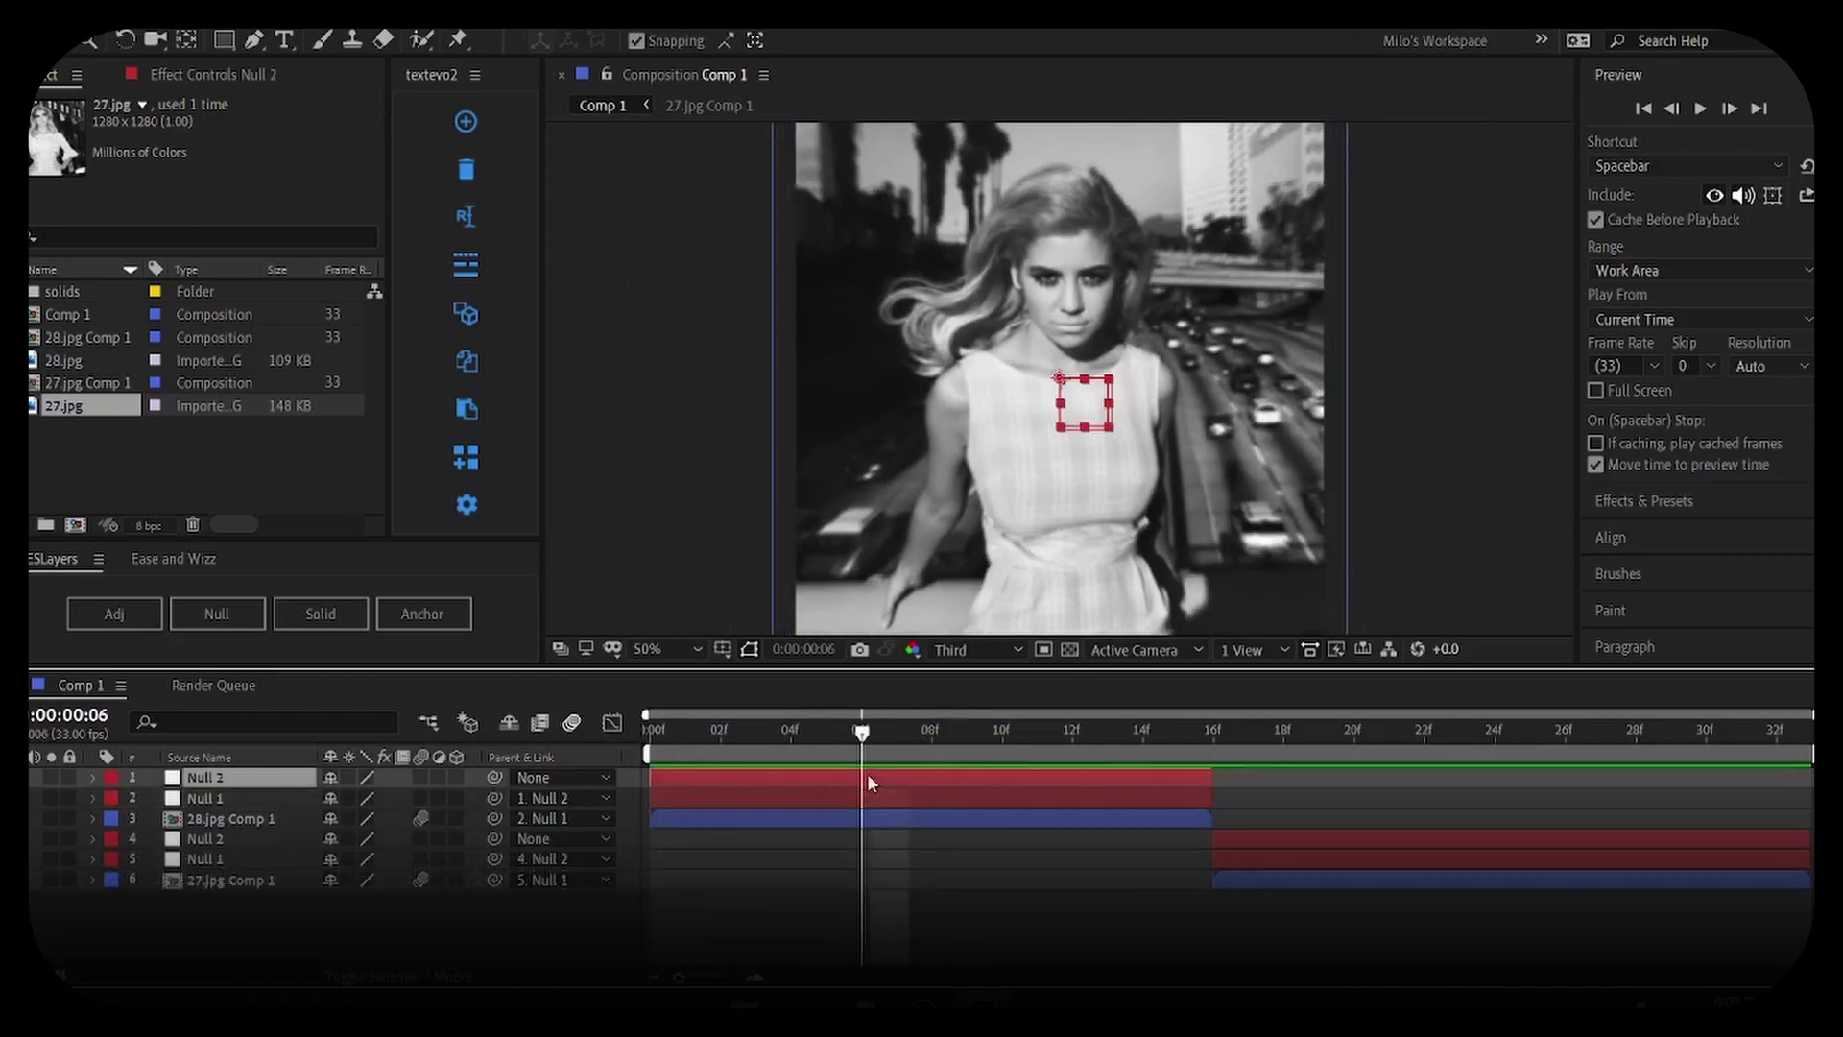
key(s)
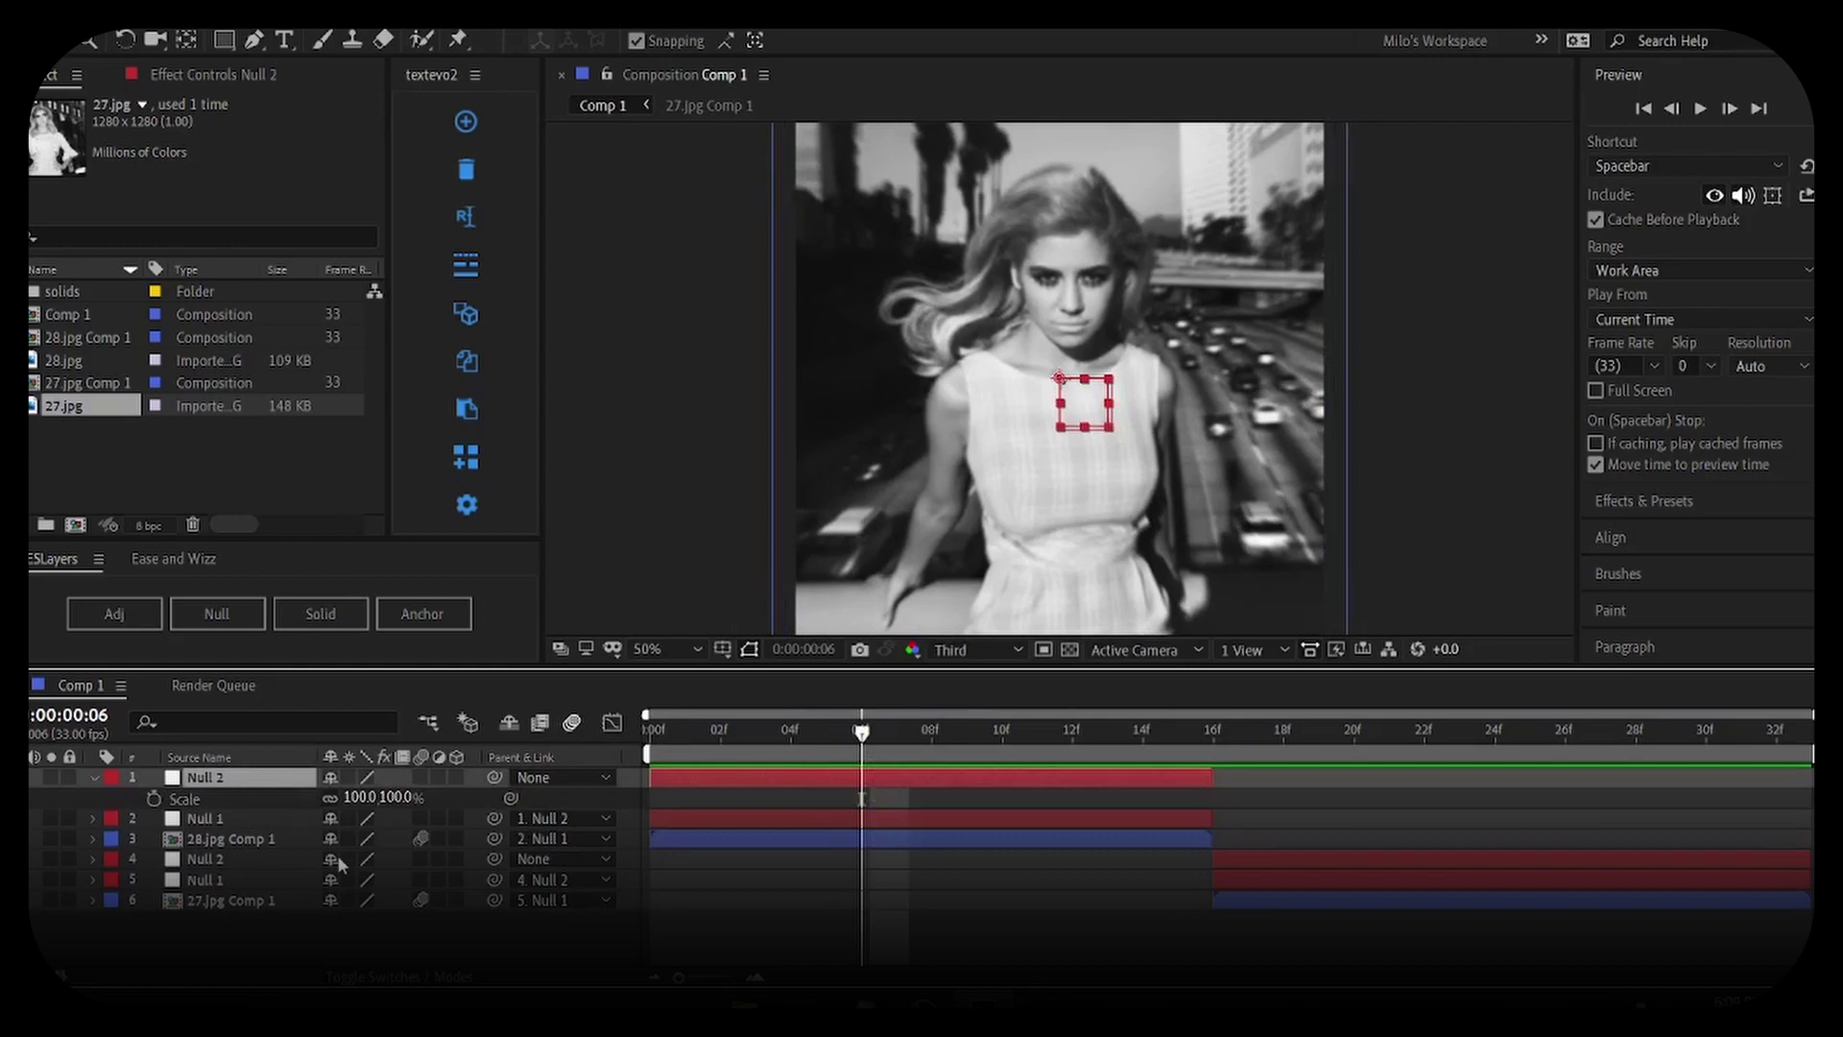
click(154, 799)
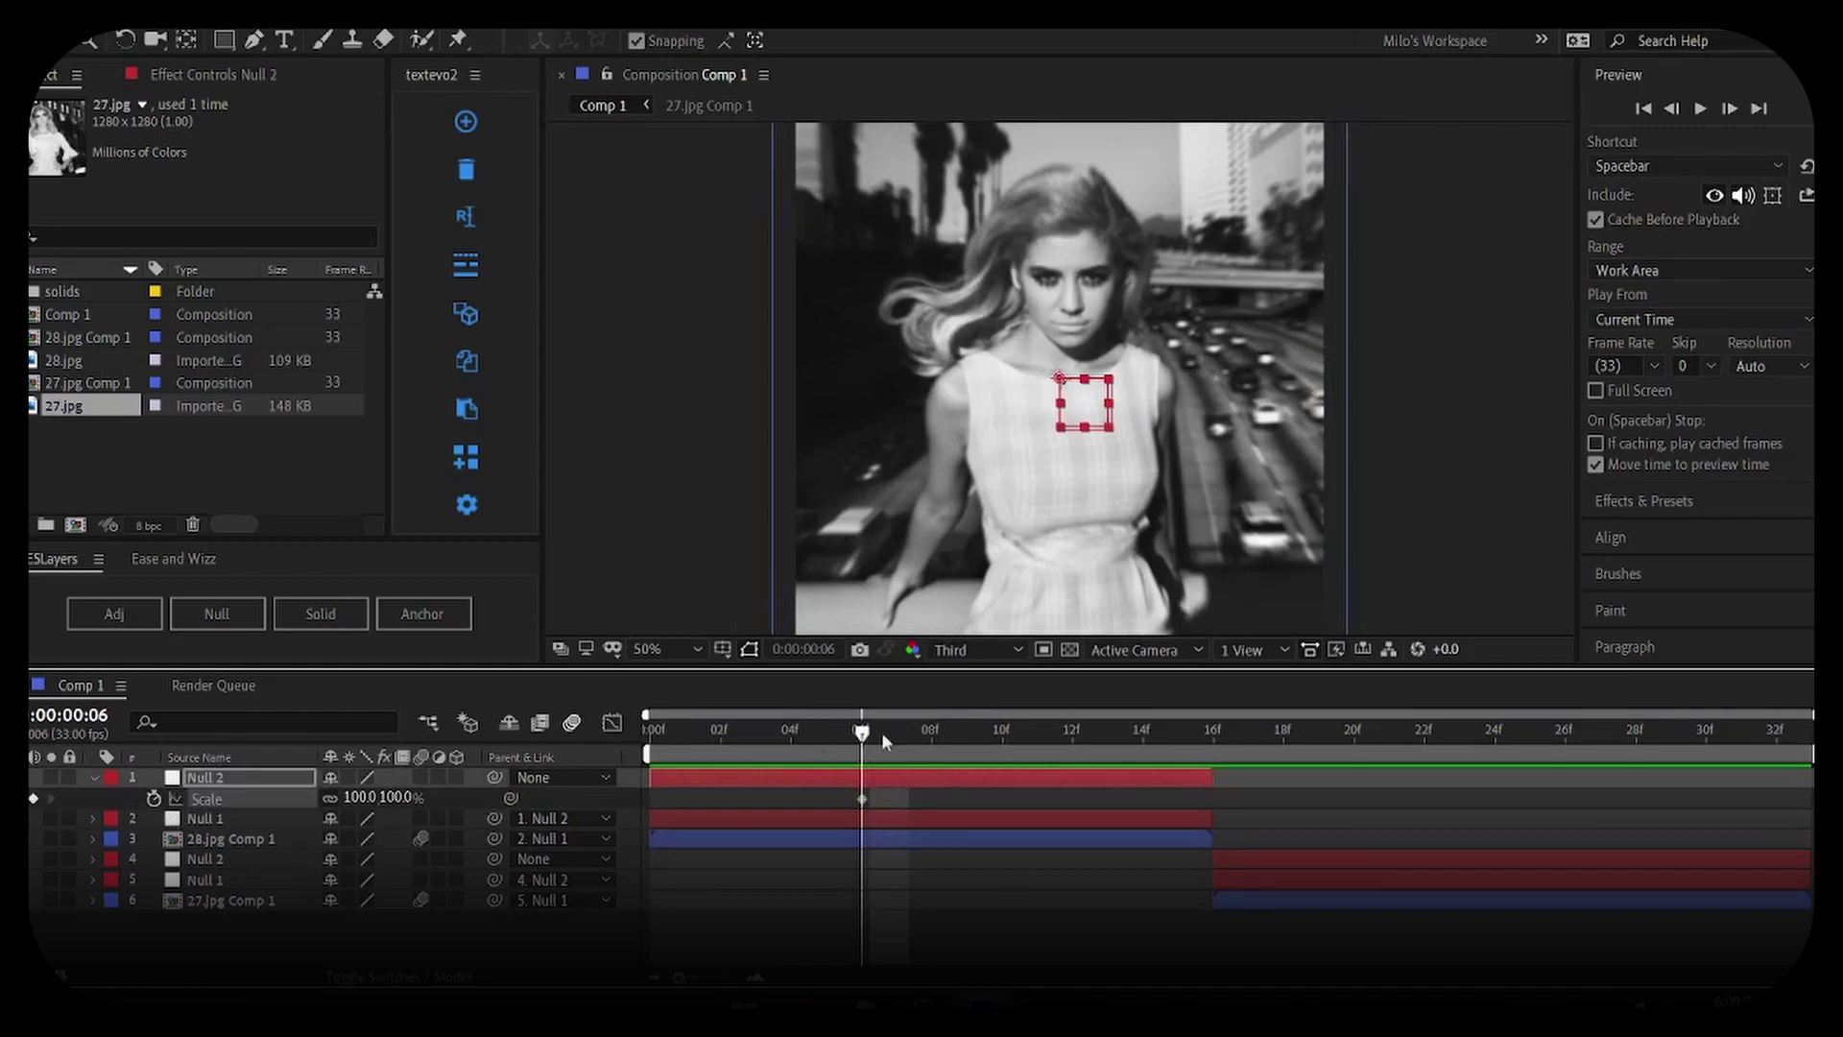
Set the topmost Null 2's scale to 40% at frame 15 and move that keyframe to frame 16
drag(882, 731, 1168, 812)
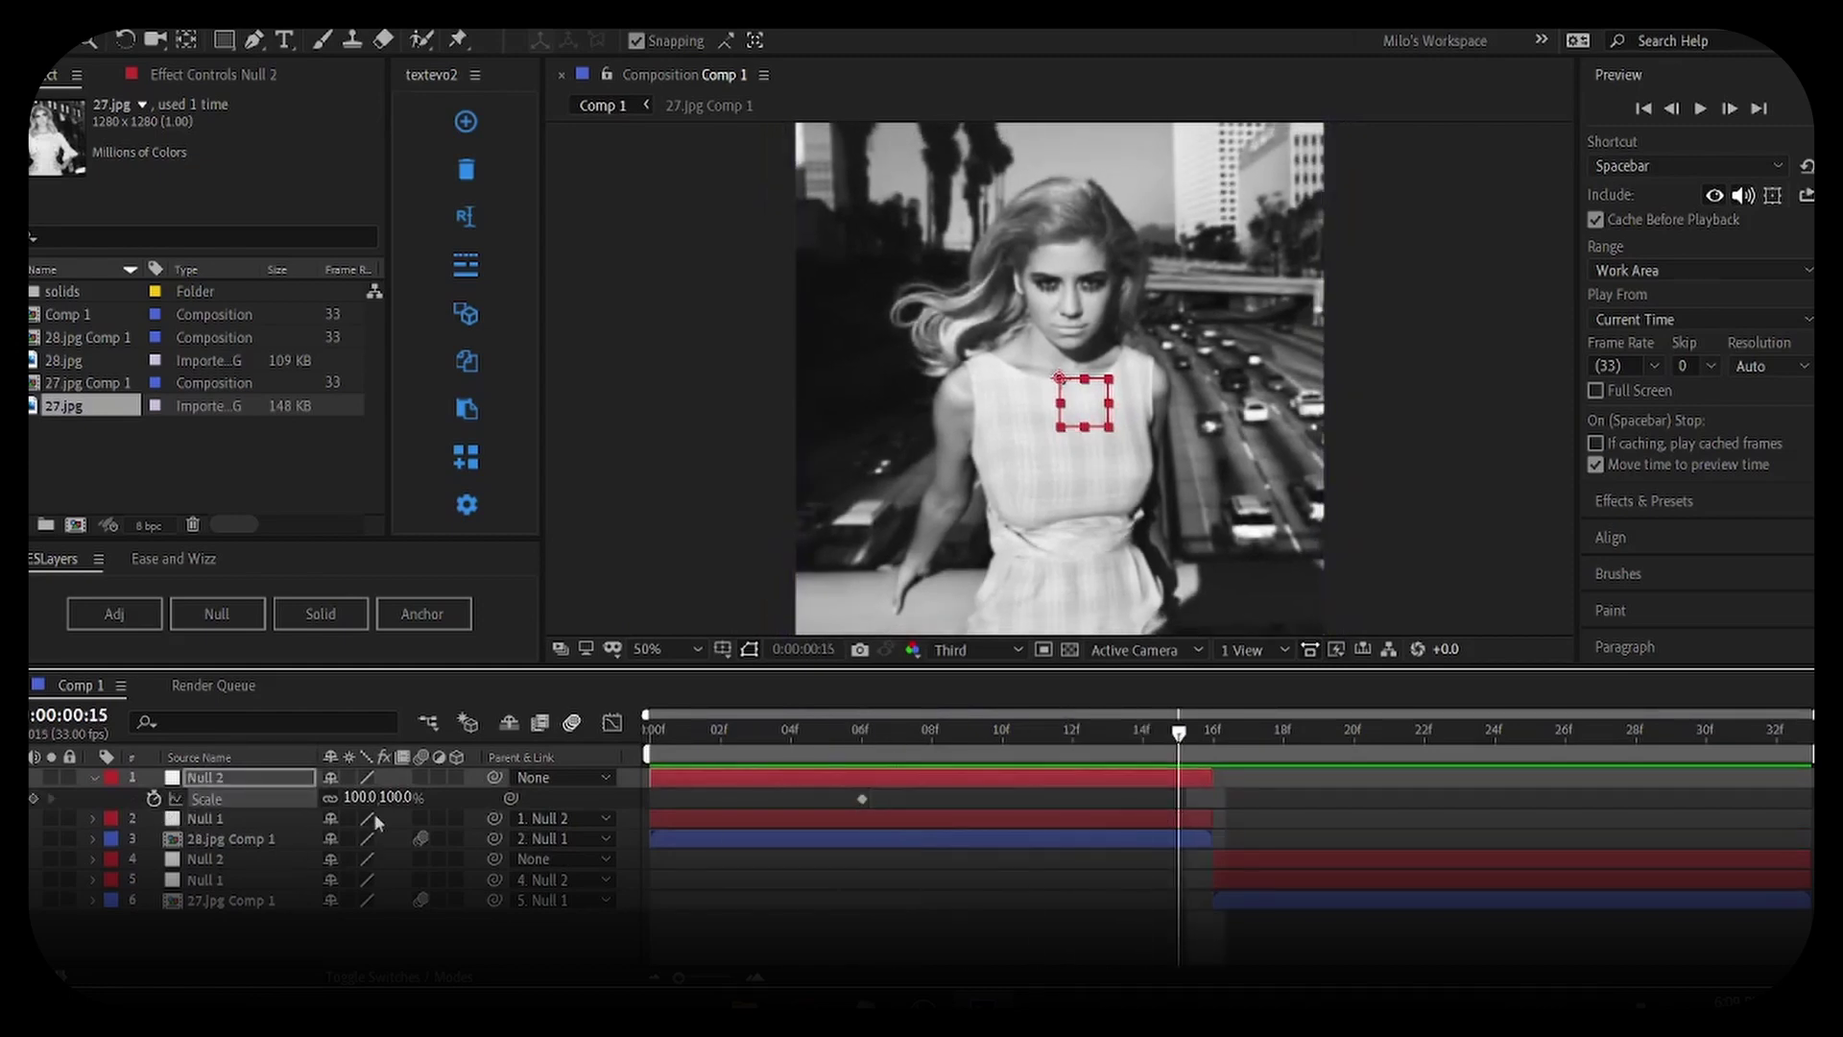
click(398, 796)
key(BackSpace)
text(40)
key(Return)
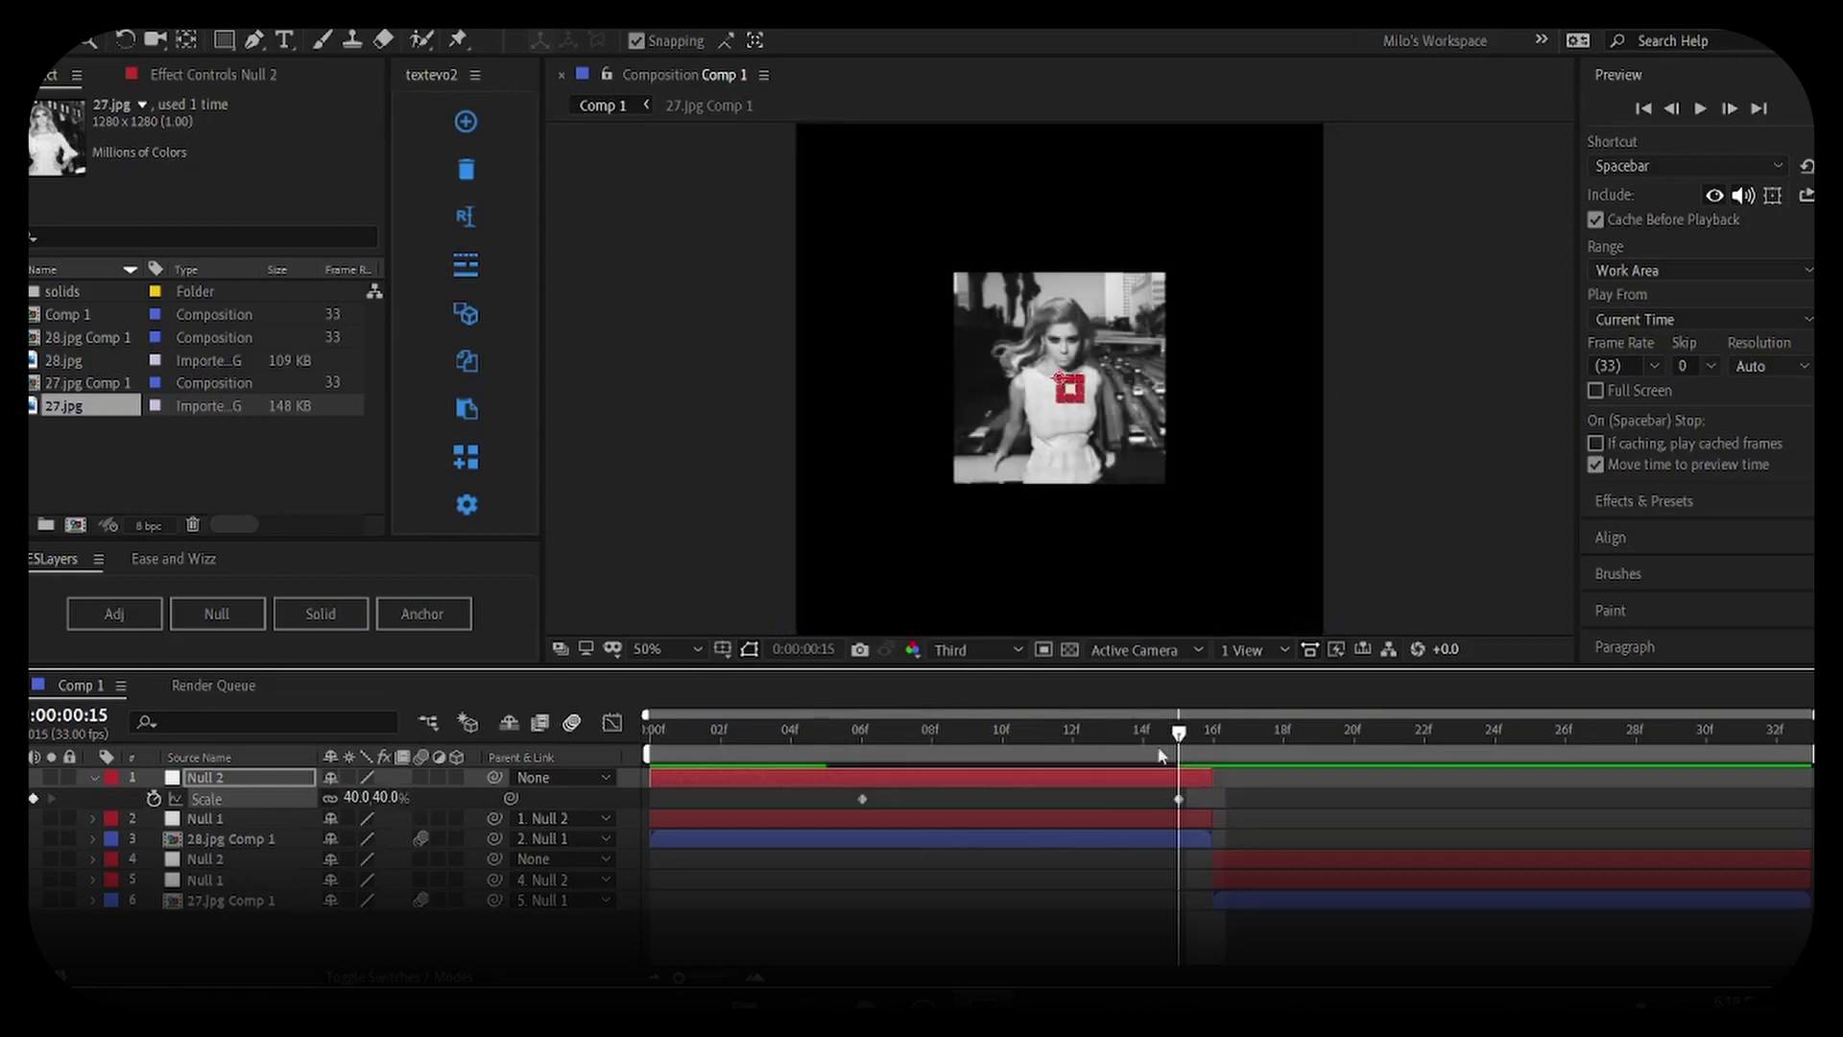
click(1211, 806)
drag(1181, 803, 1215, 804)
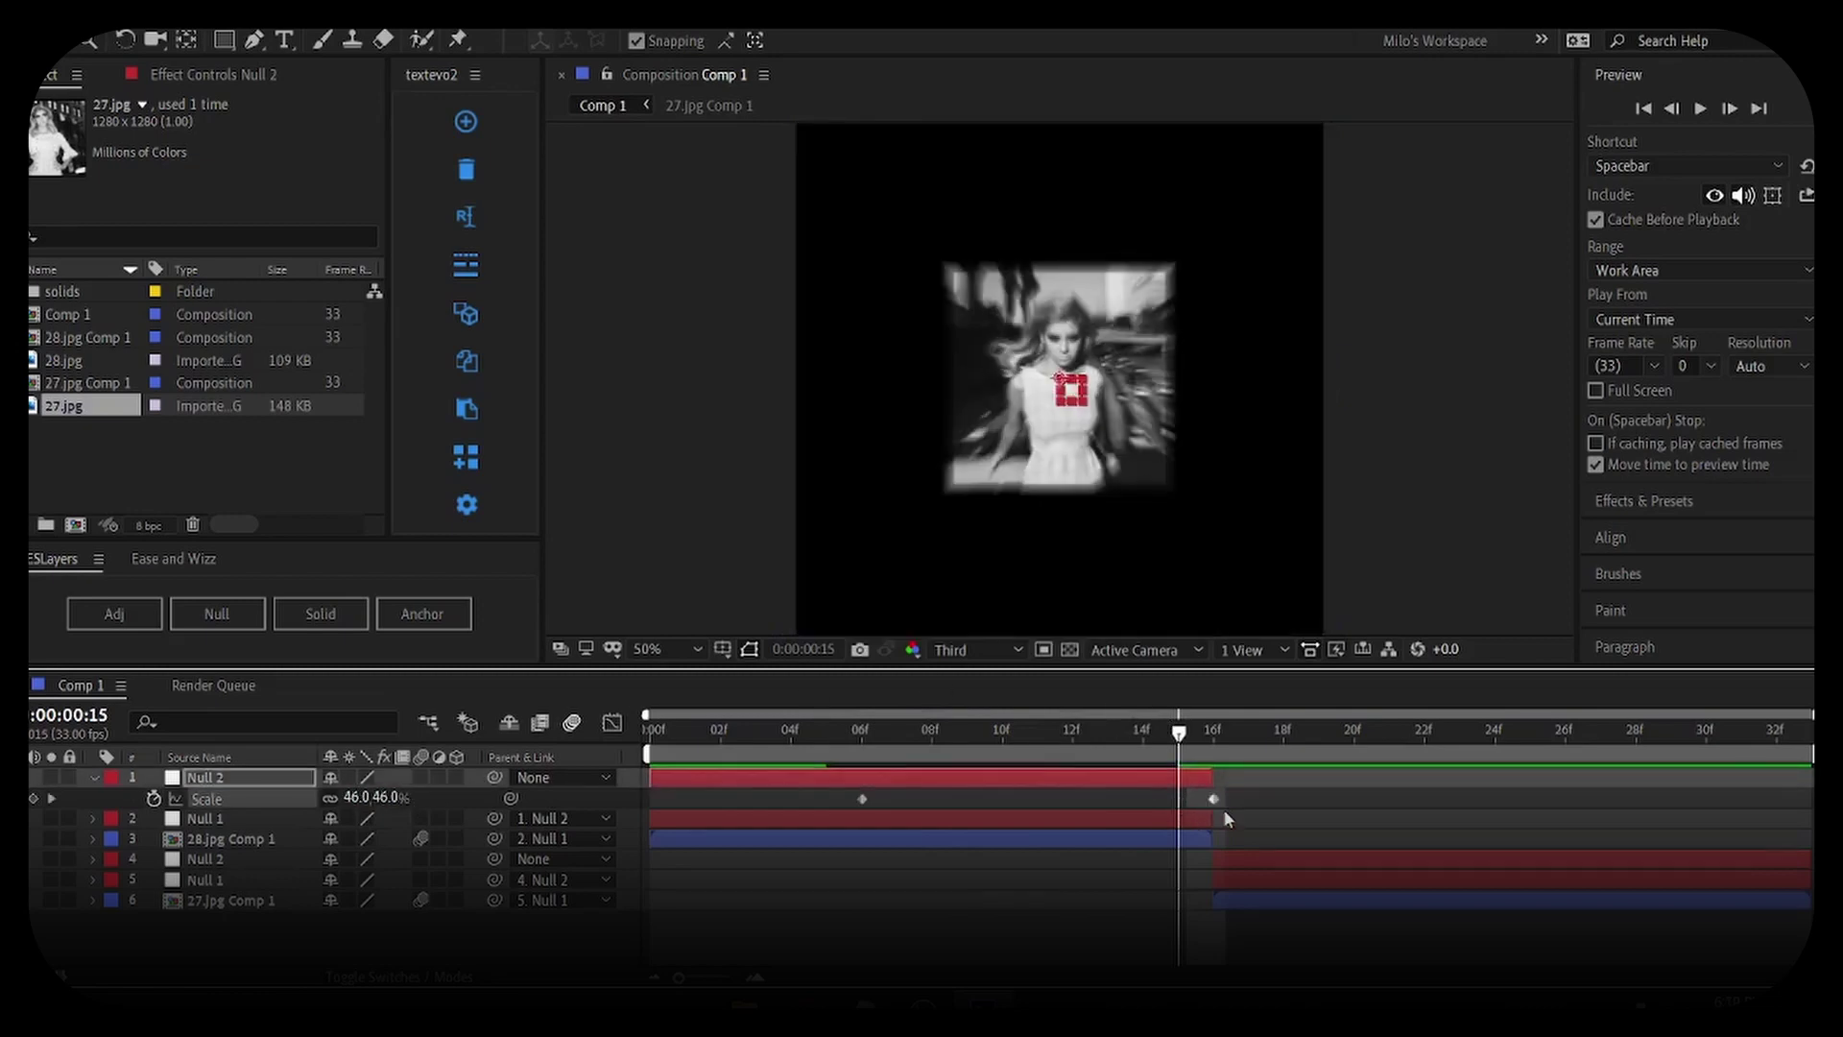
Apply Motion Tile to 28.jpg Comp 1 with Output Width and Output Height of 300
click(1149, 843)
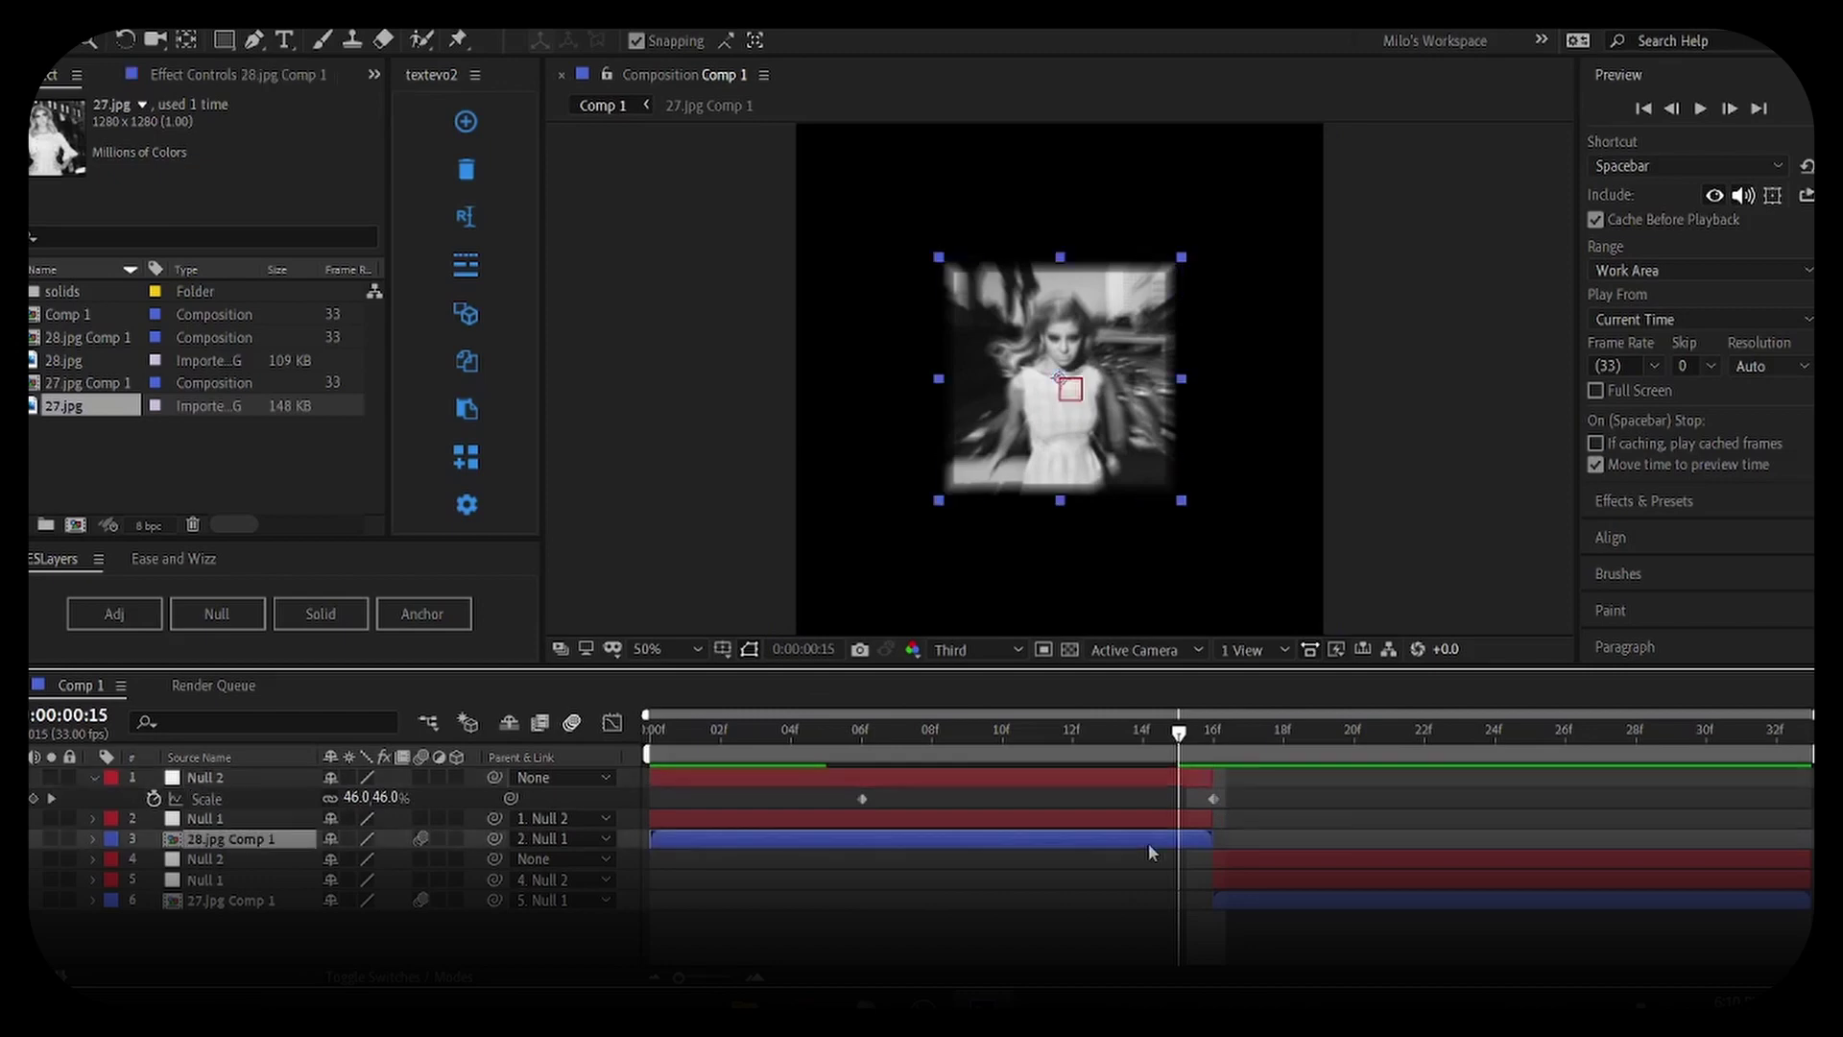
key(ctrl+space)
text(motion ti)
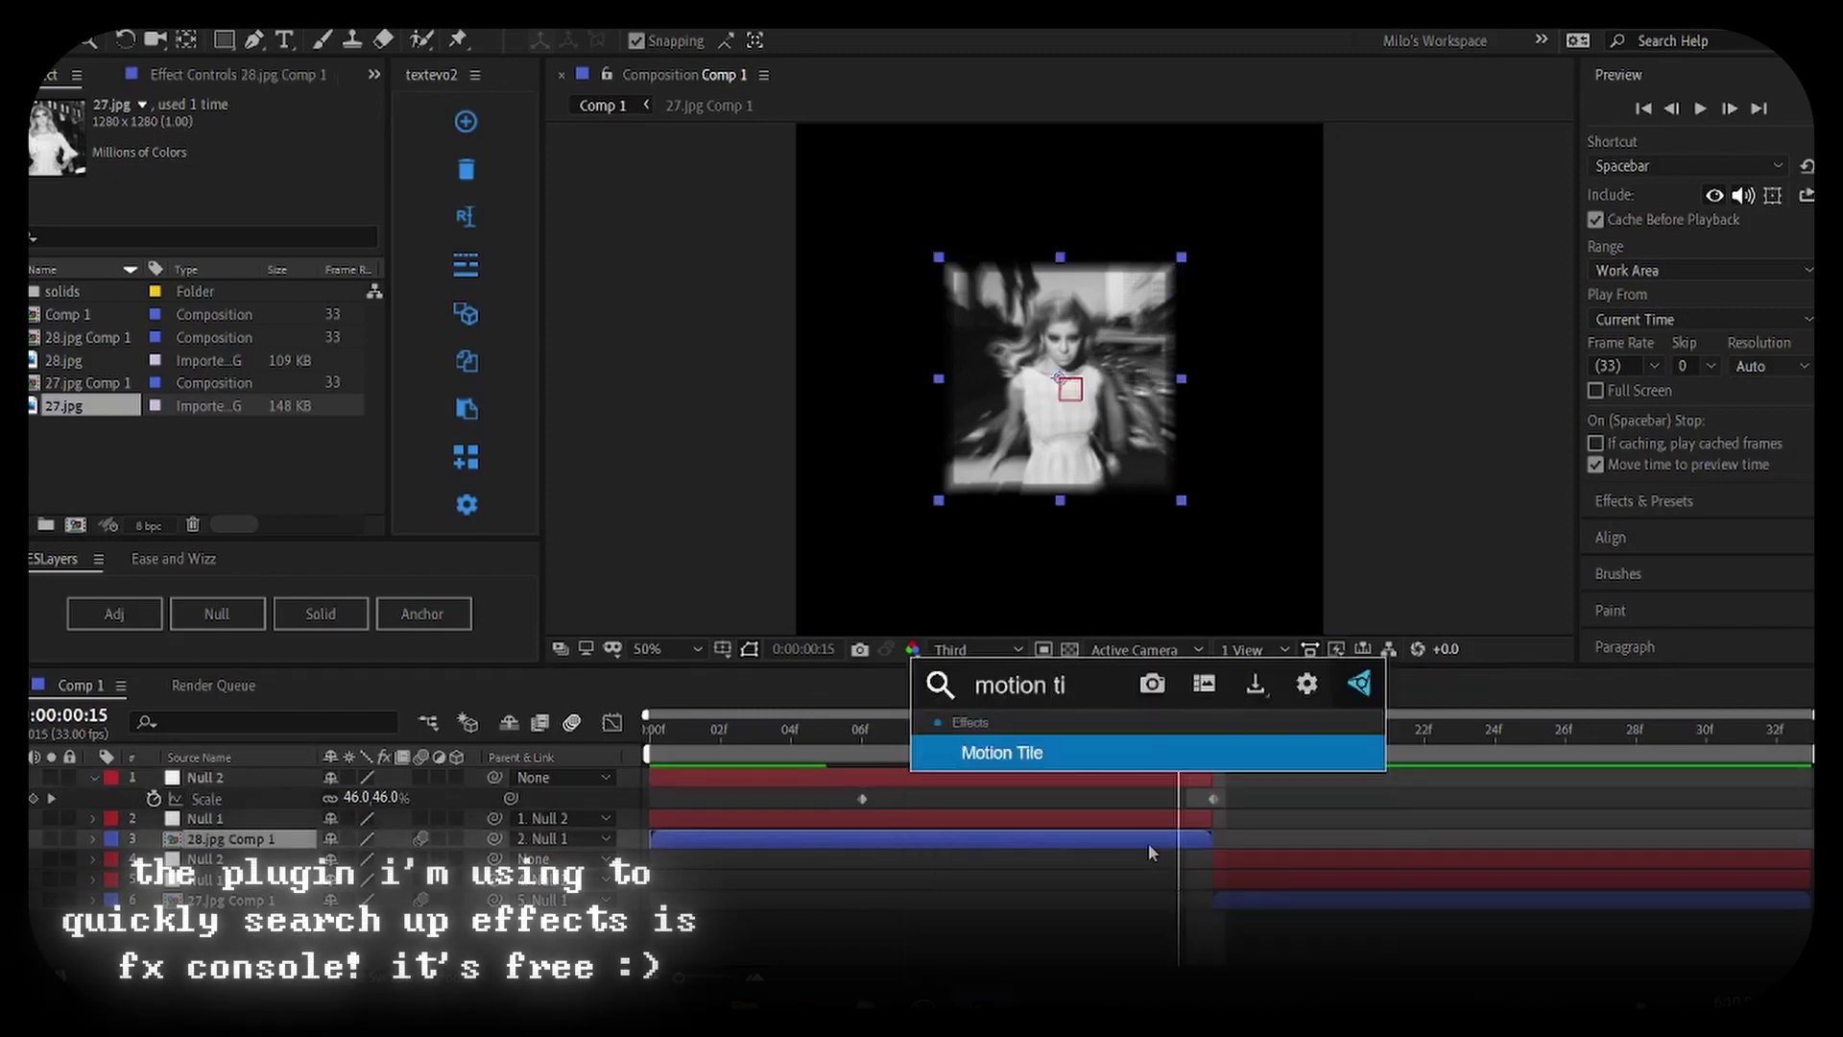
key(Return)
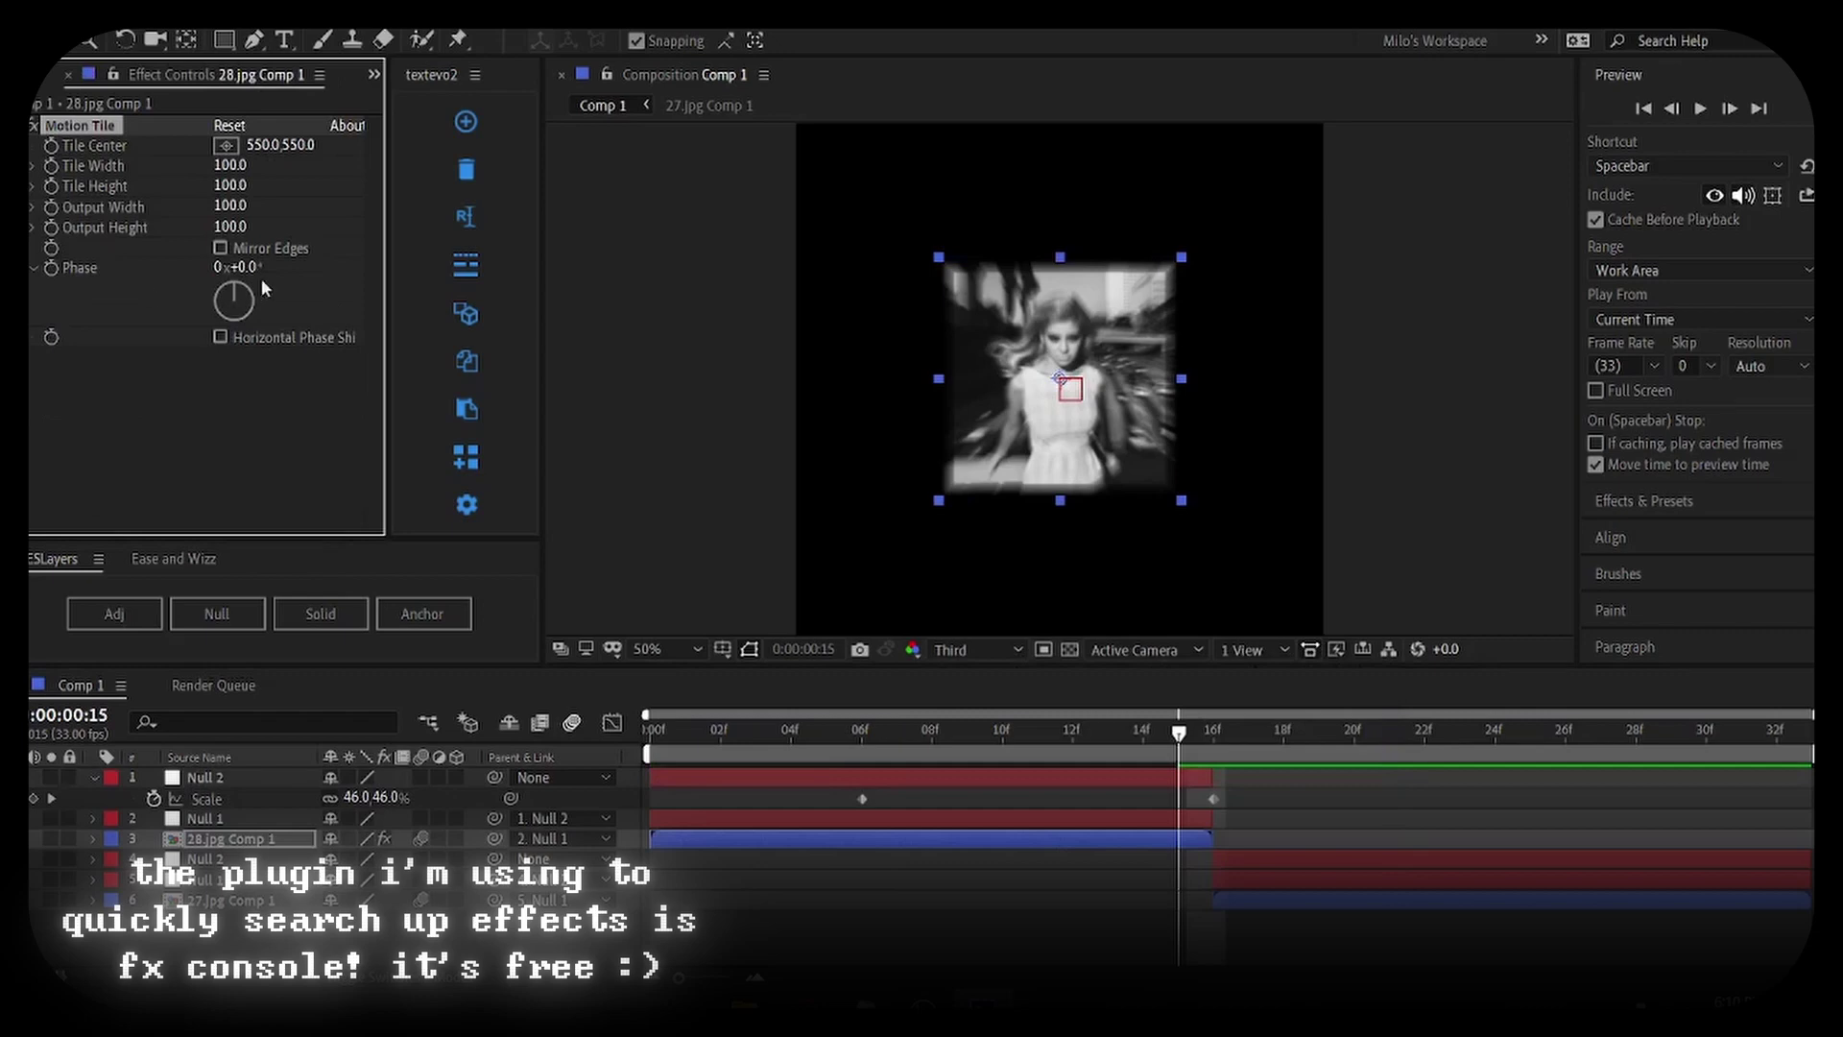
click(234, 204)
key(Tab)
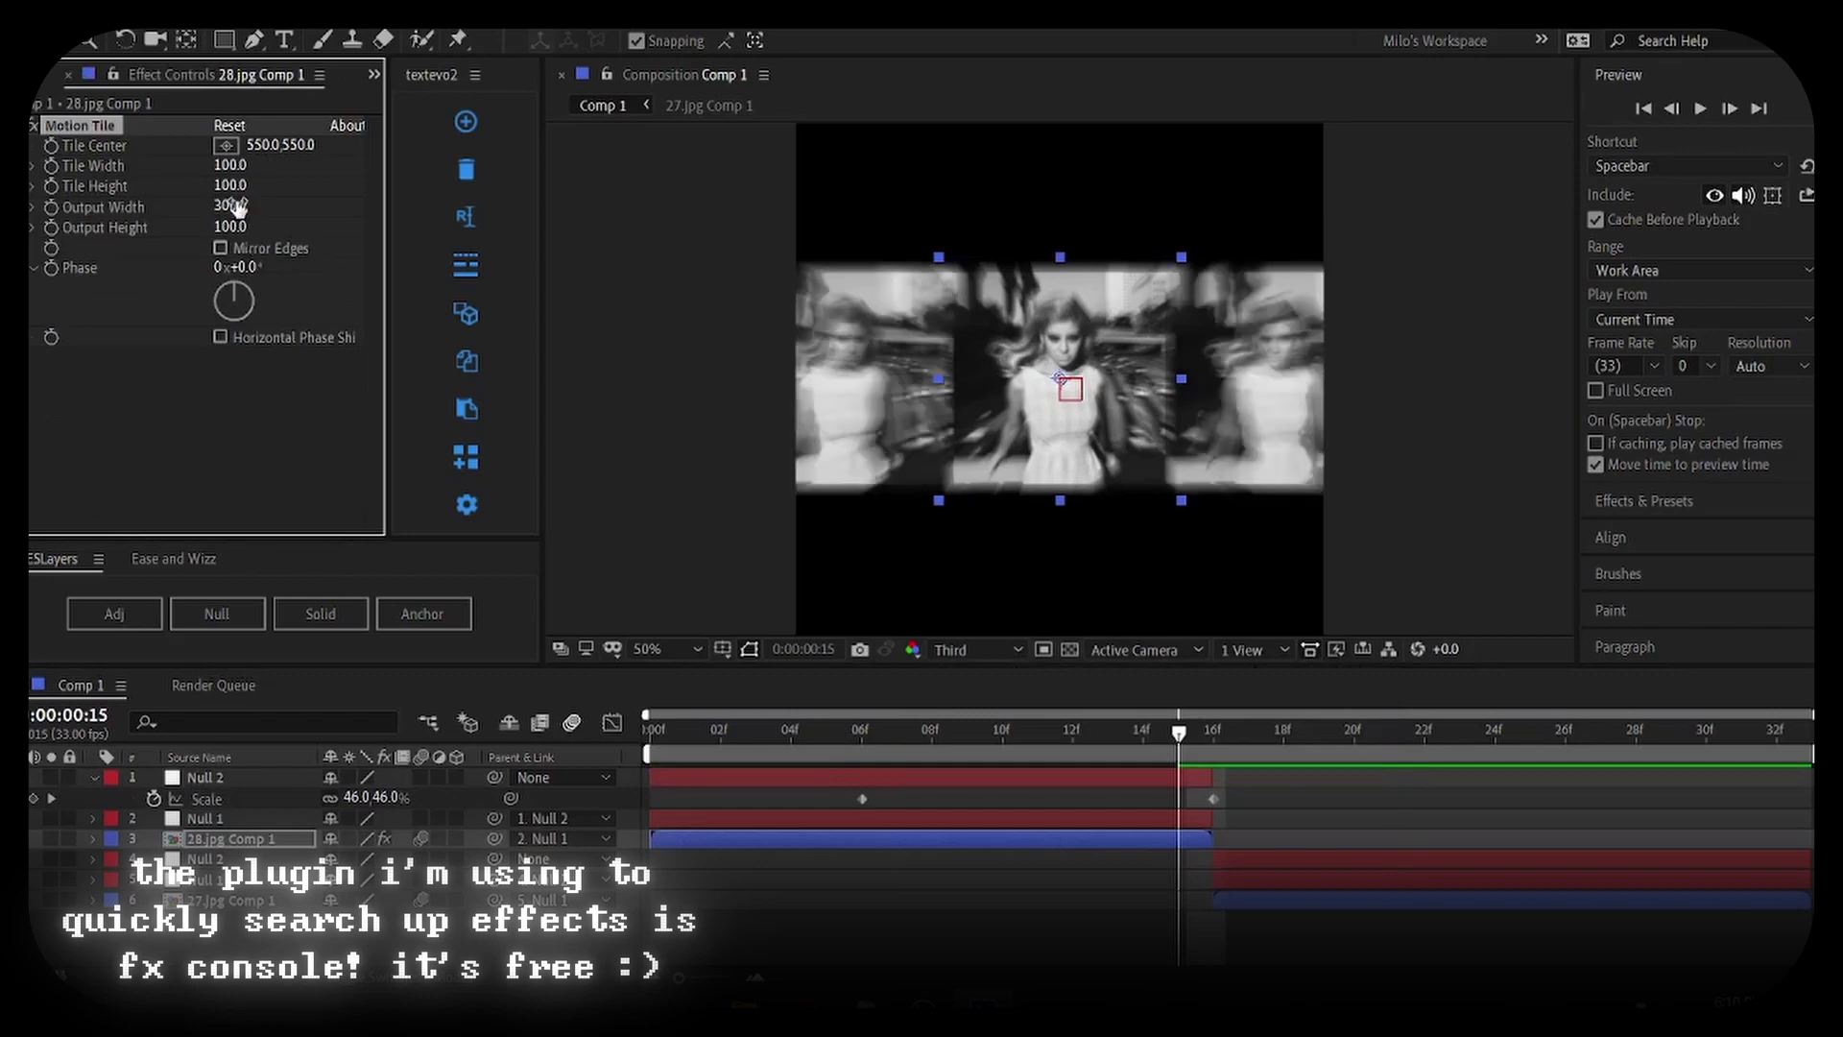
text(300)
key(Return)
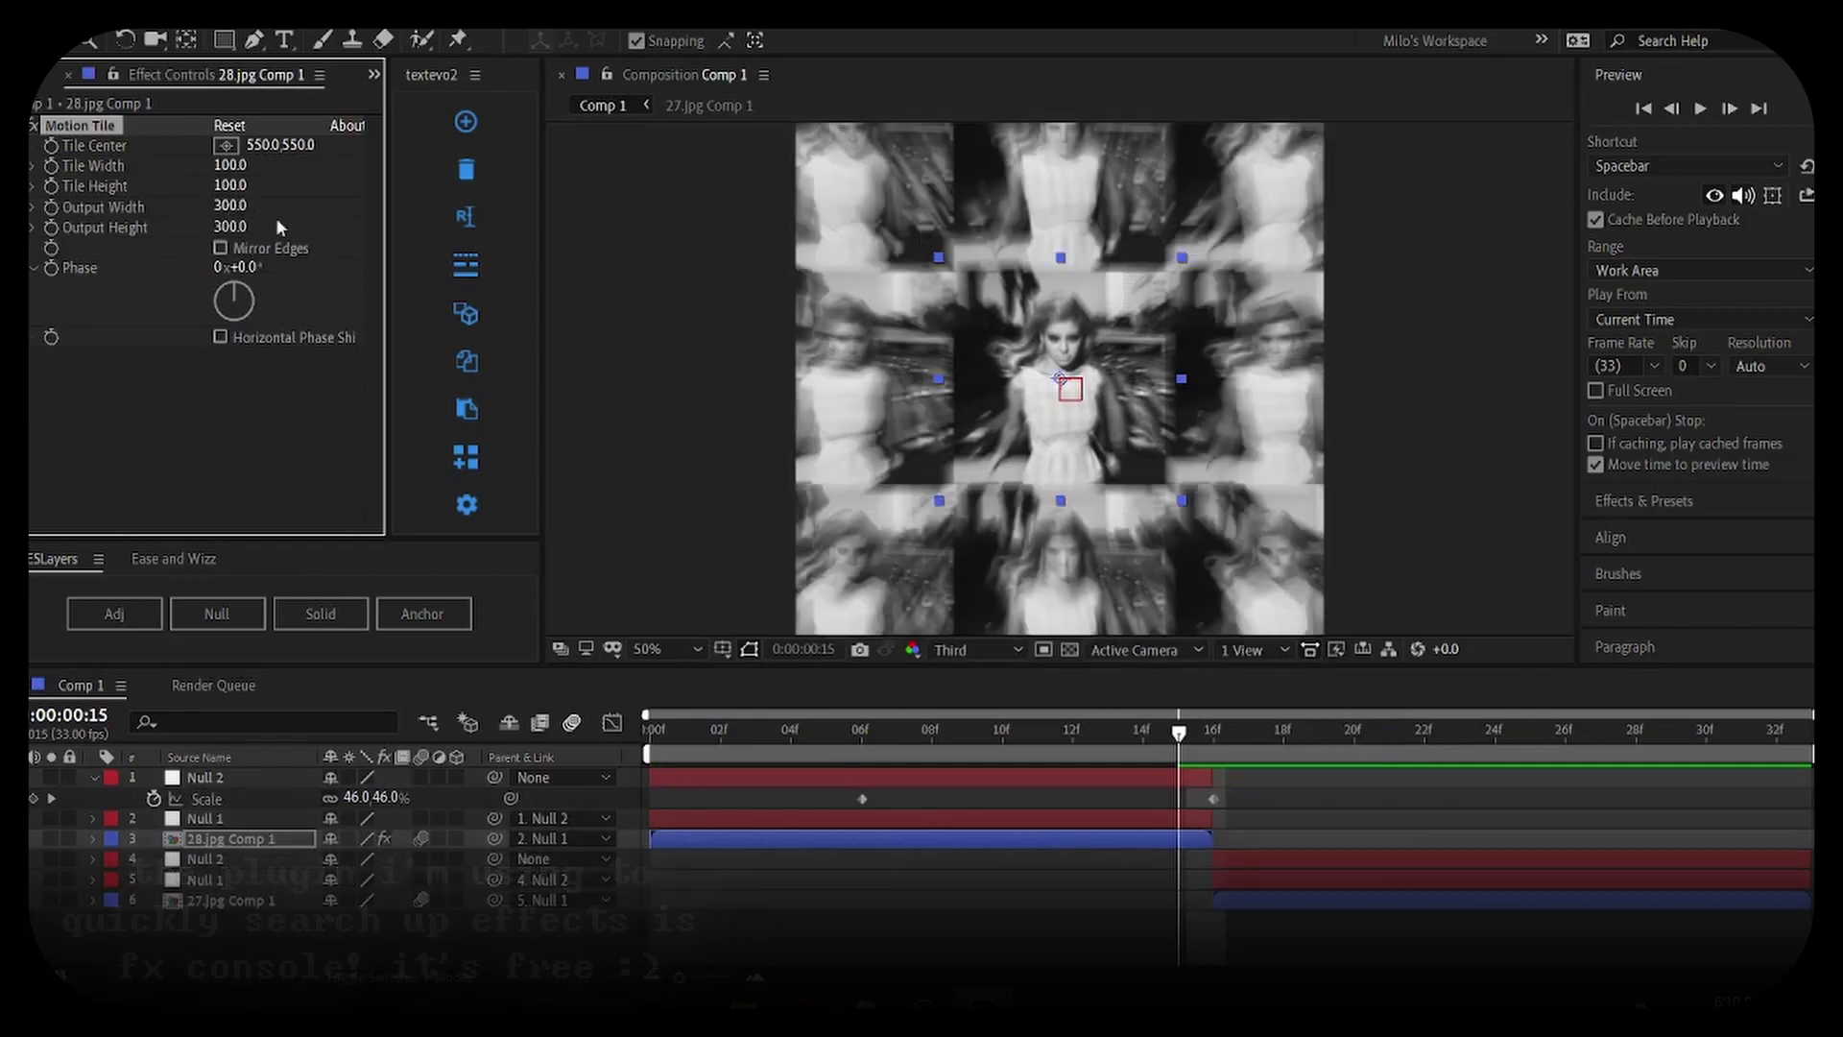
Easy-ease the topmost Null 2's Scale keyframes and bend the value curve to rise slightly above 100% before dropping steeply into frame 16
drag(1264, 783, 806, 827)
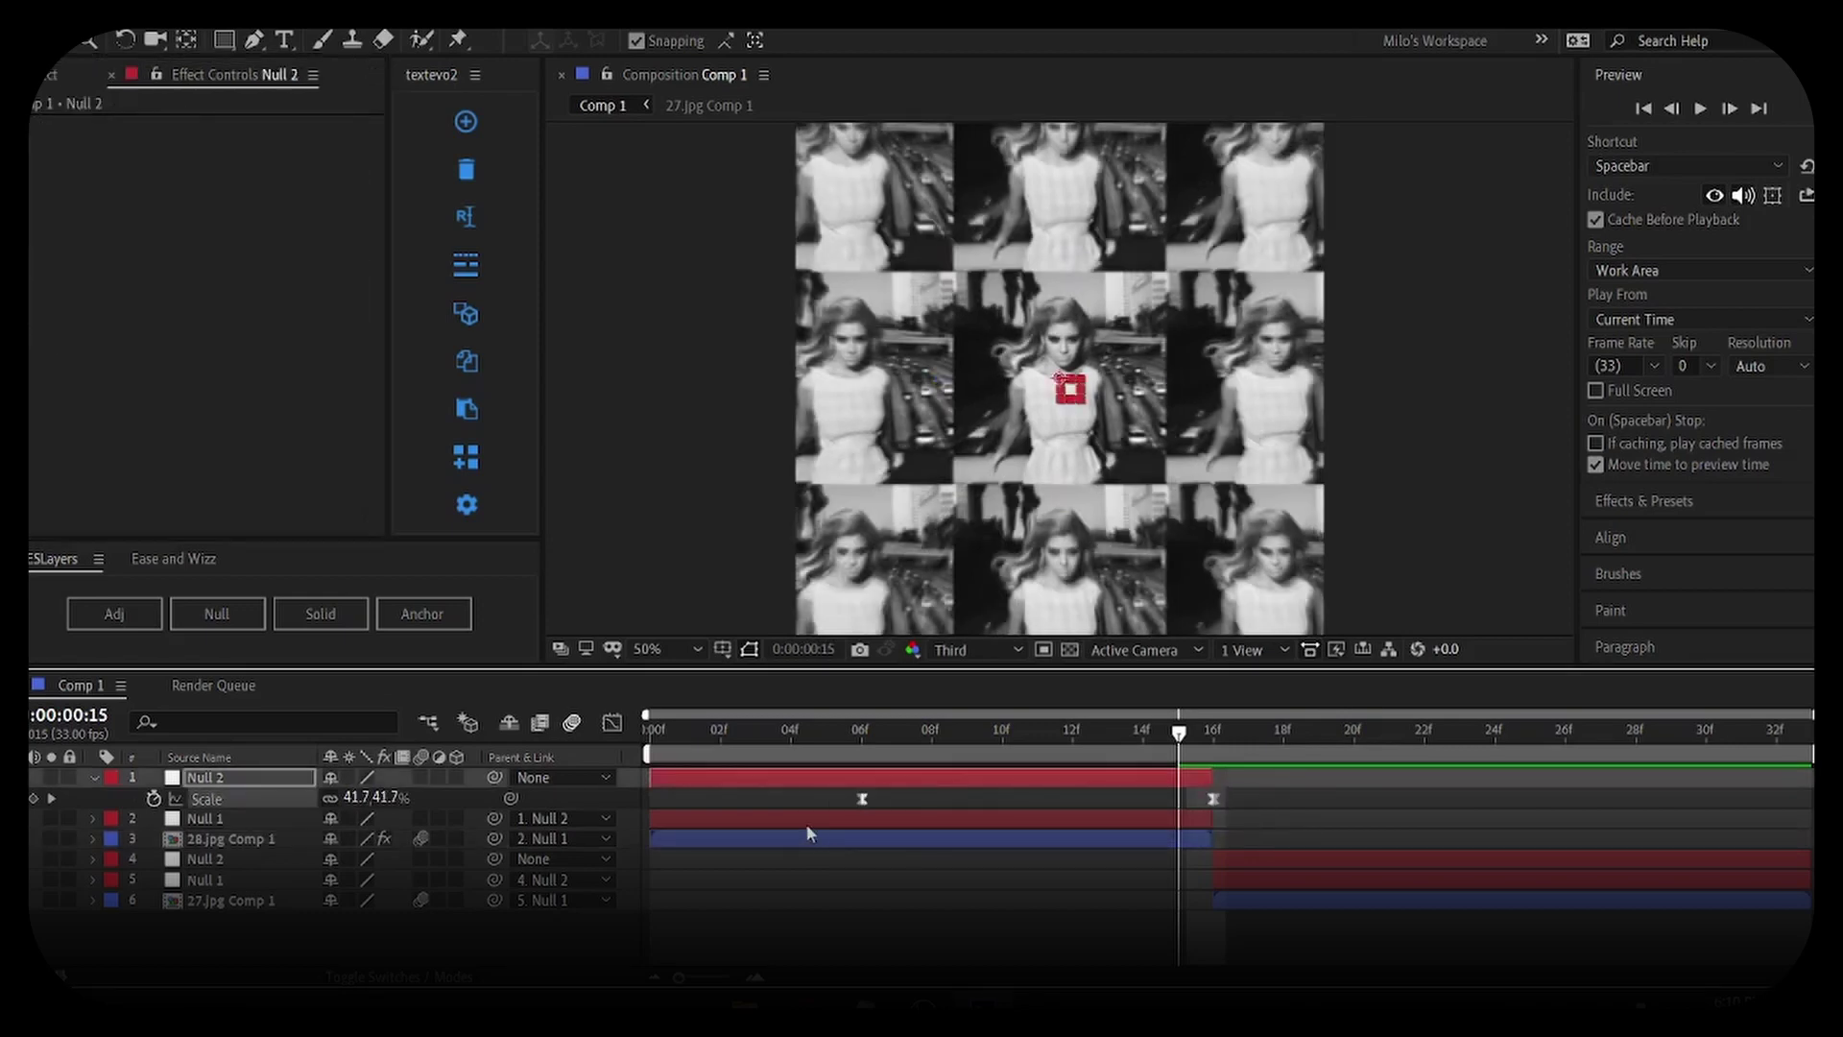
click(611, 722)
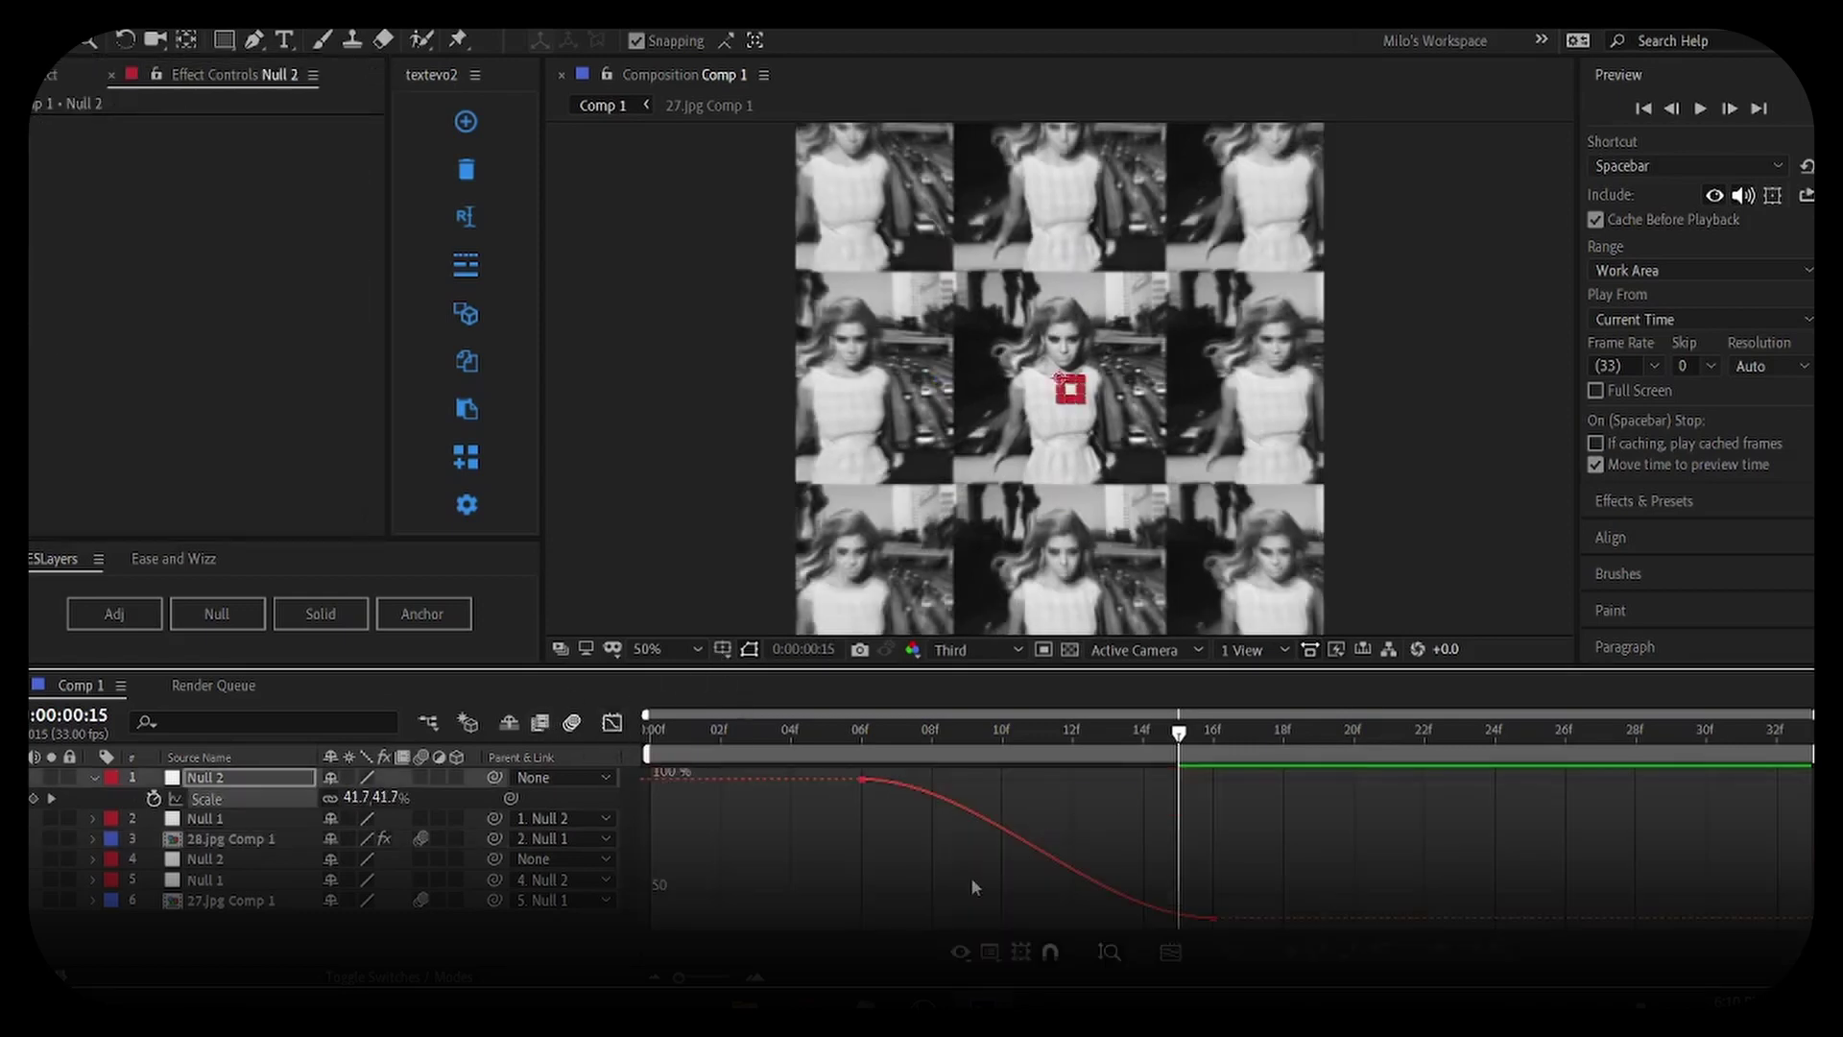
drag(968, 882, 784, 761)
drag(980, 780, 1113, 763)
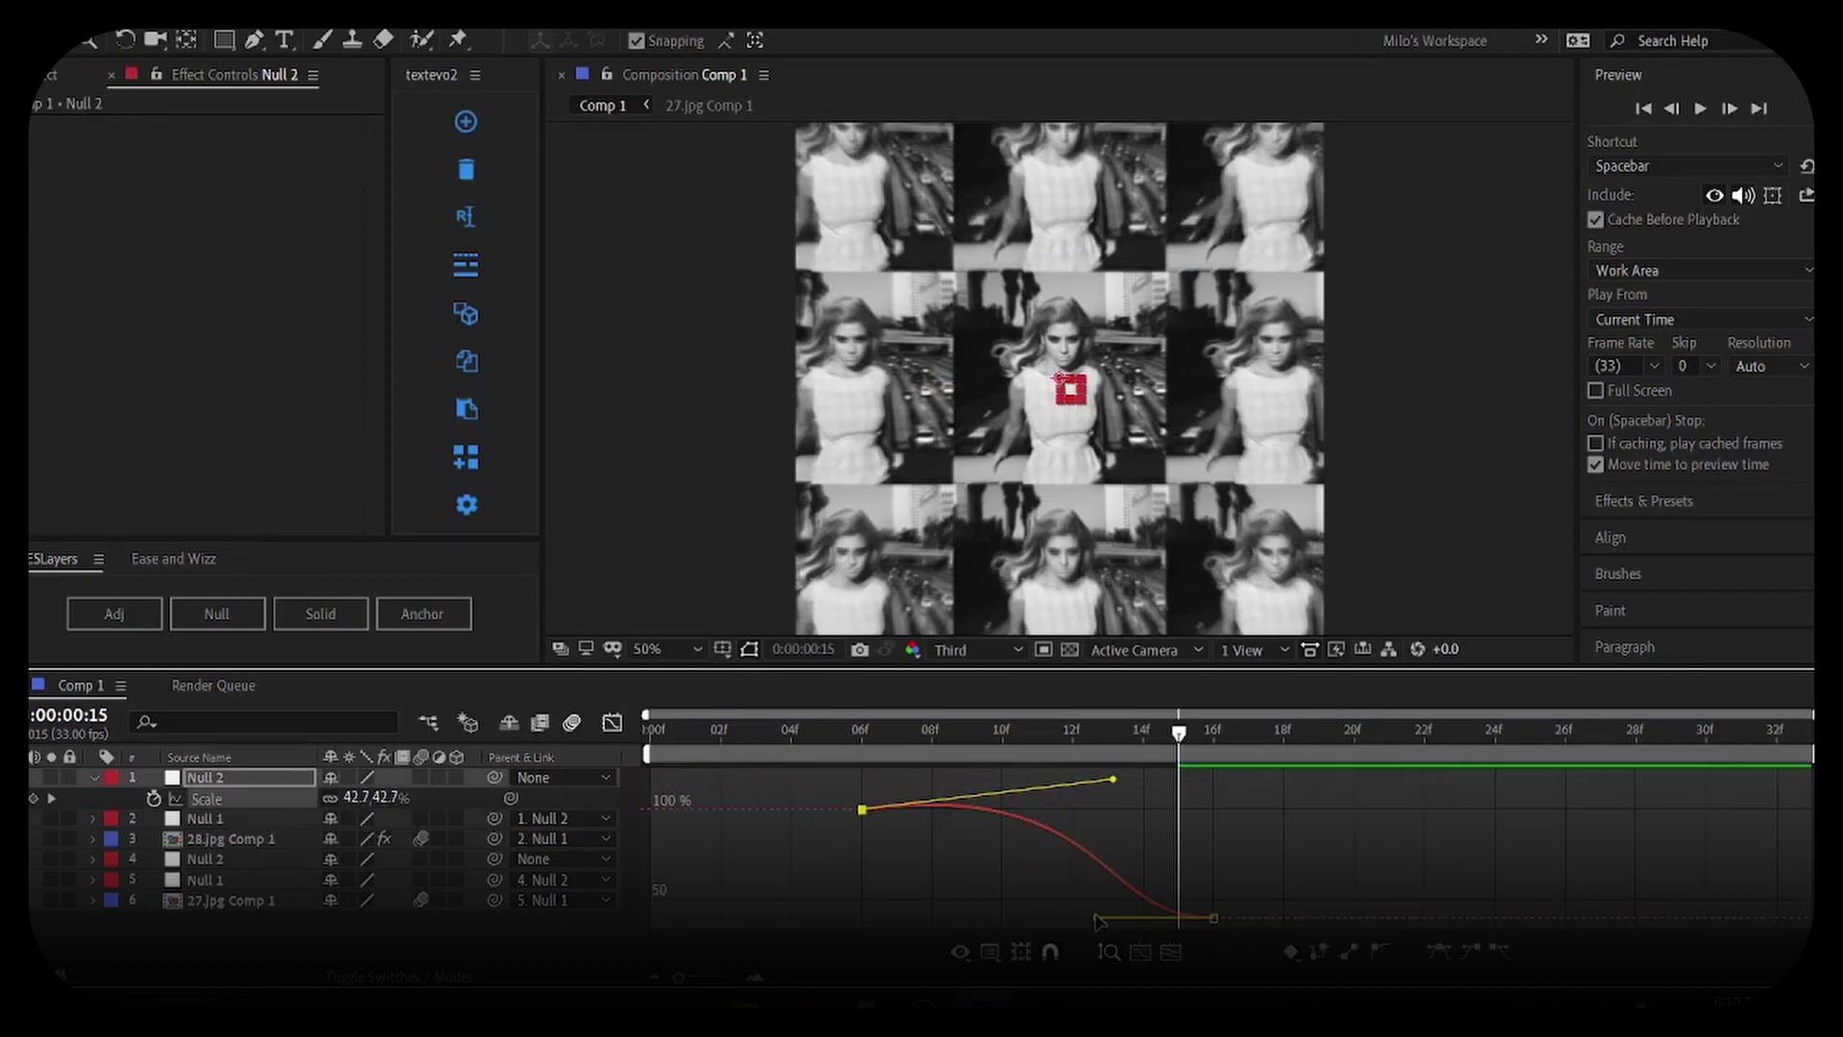
drag(1099, 920, 1287, 830)
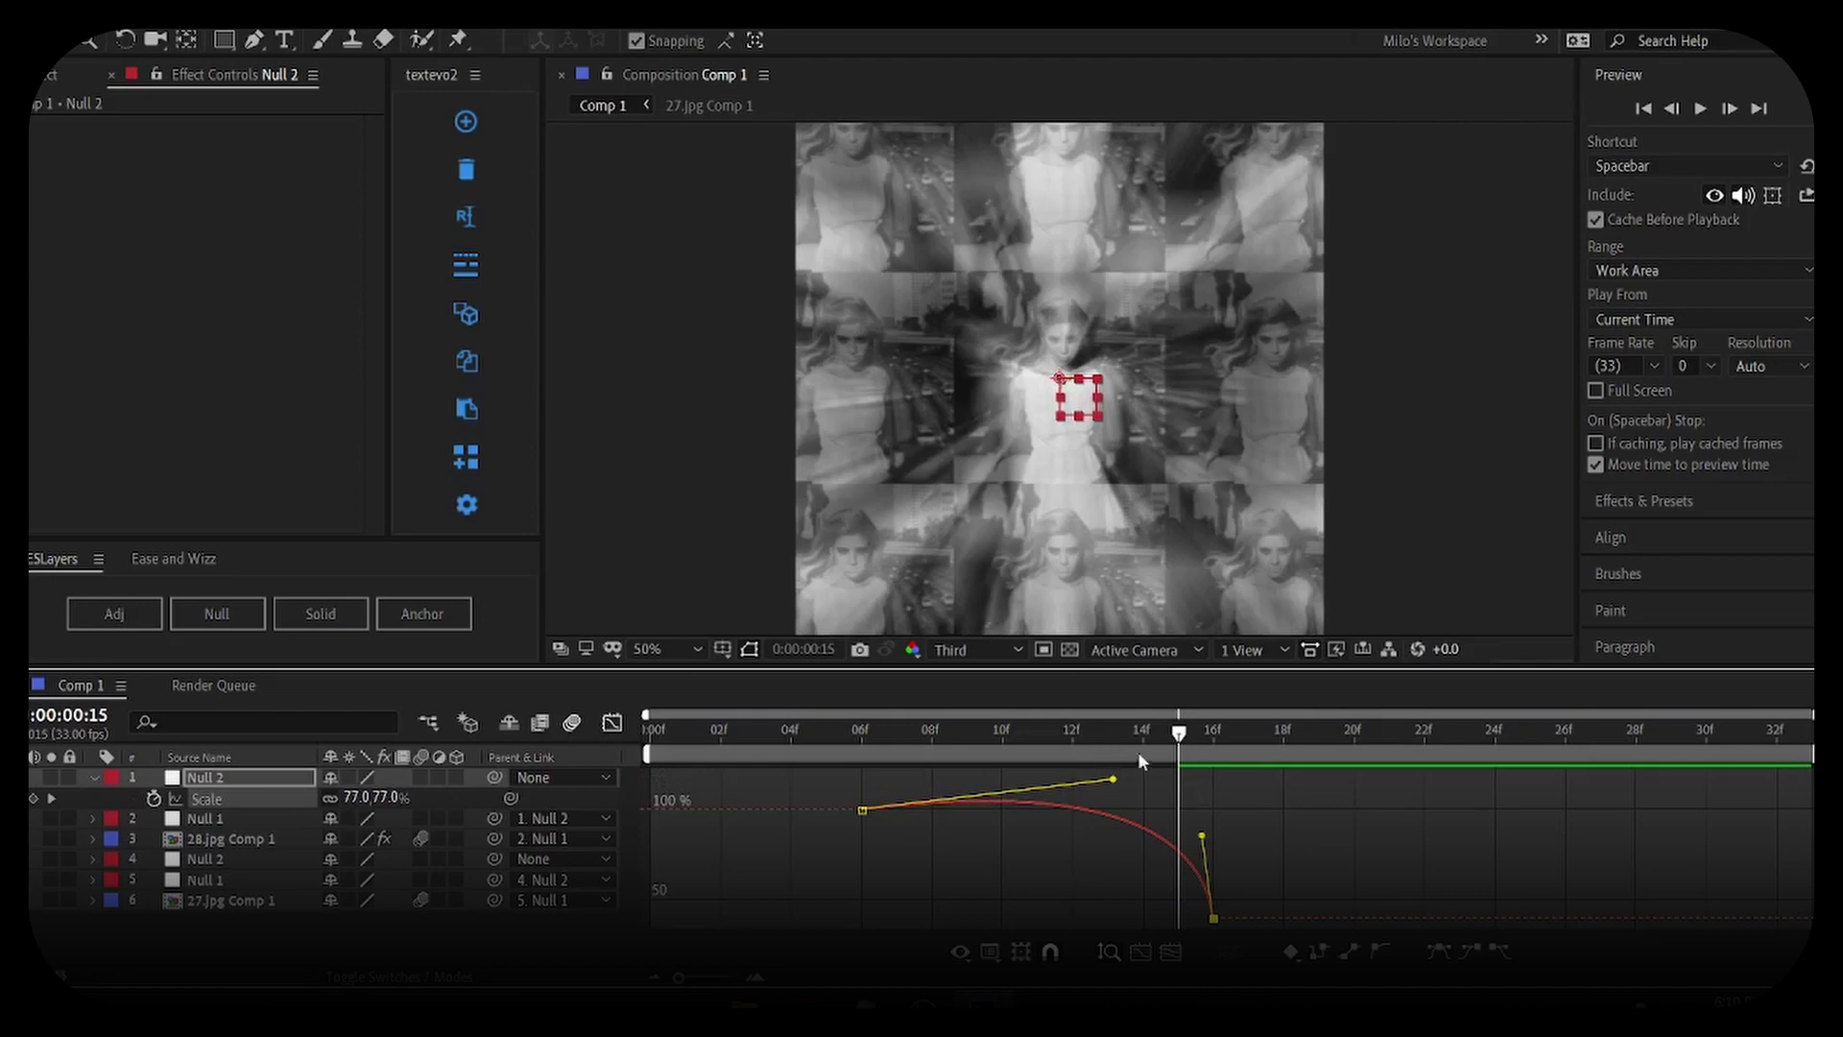
Scrub through the zoom and pull the frame 16 Scale keyframe's incoming curve handle back to about frame 13
drag(1188, 739, 794, 810)
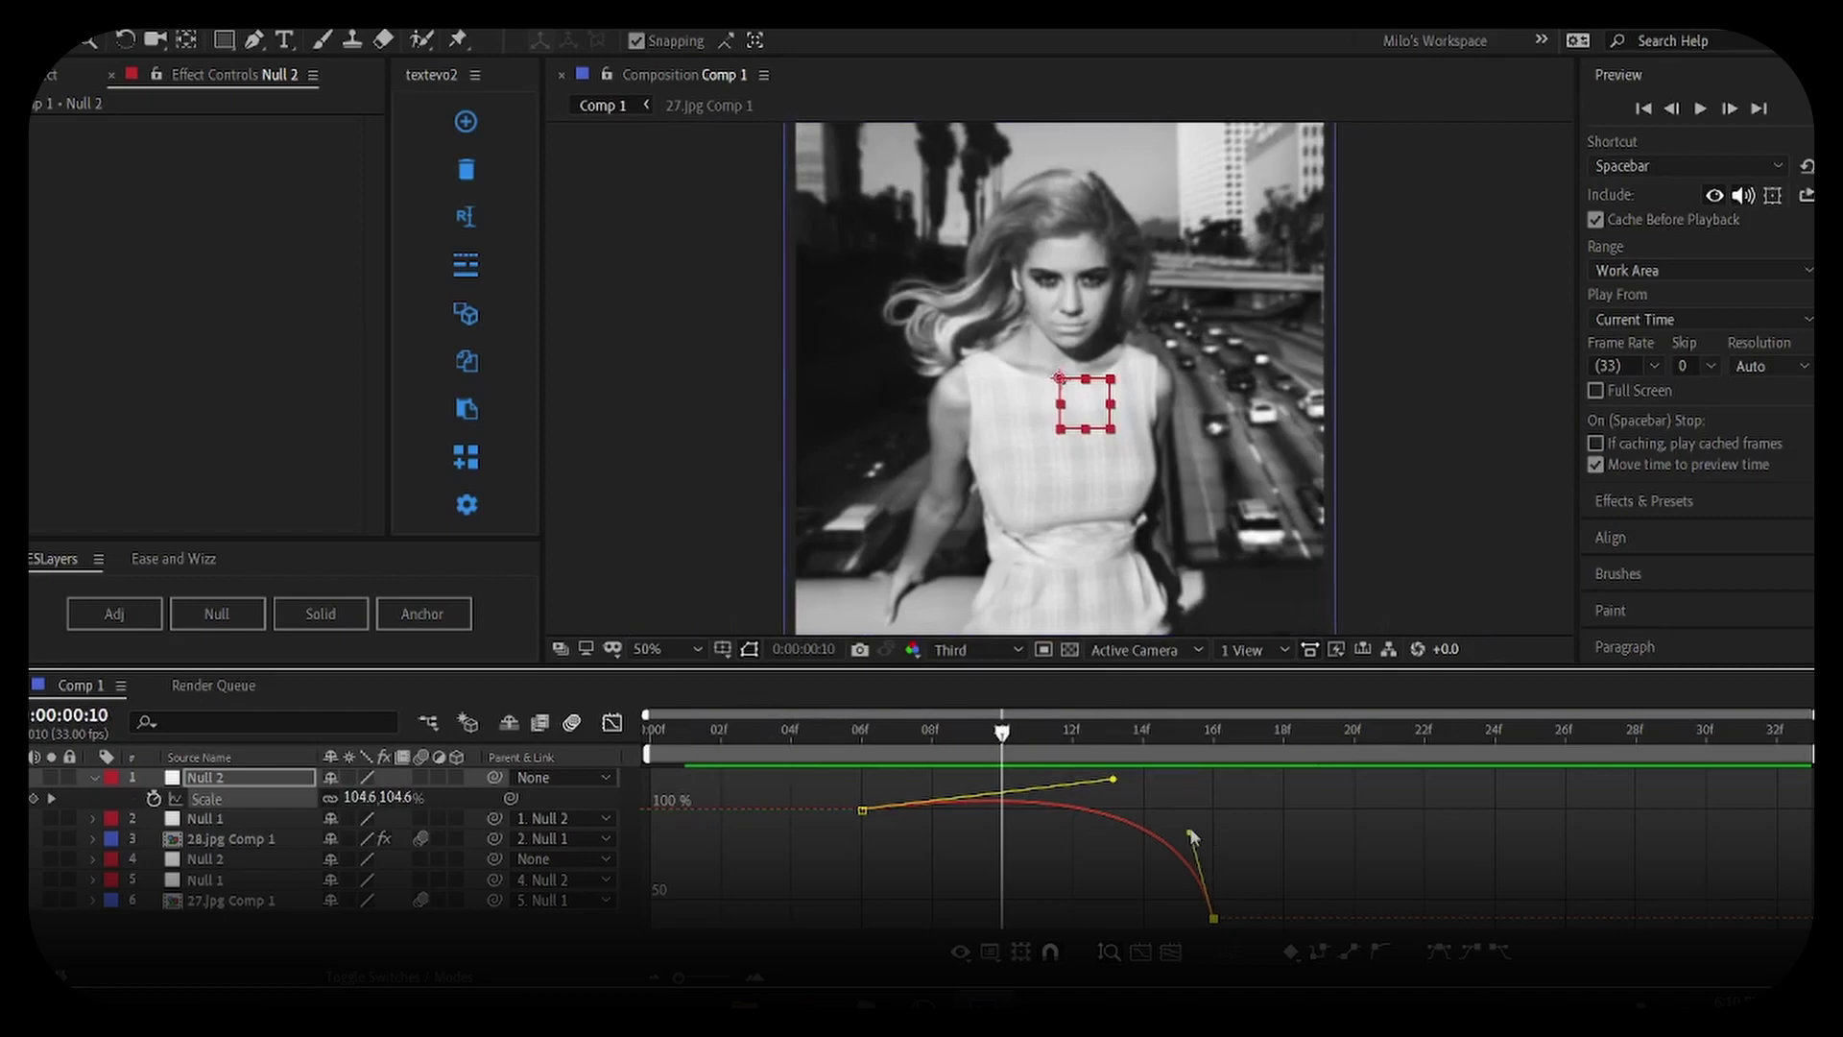
drag(1190, 835, 1121, 789)
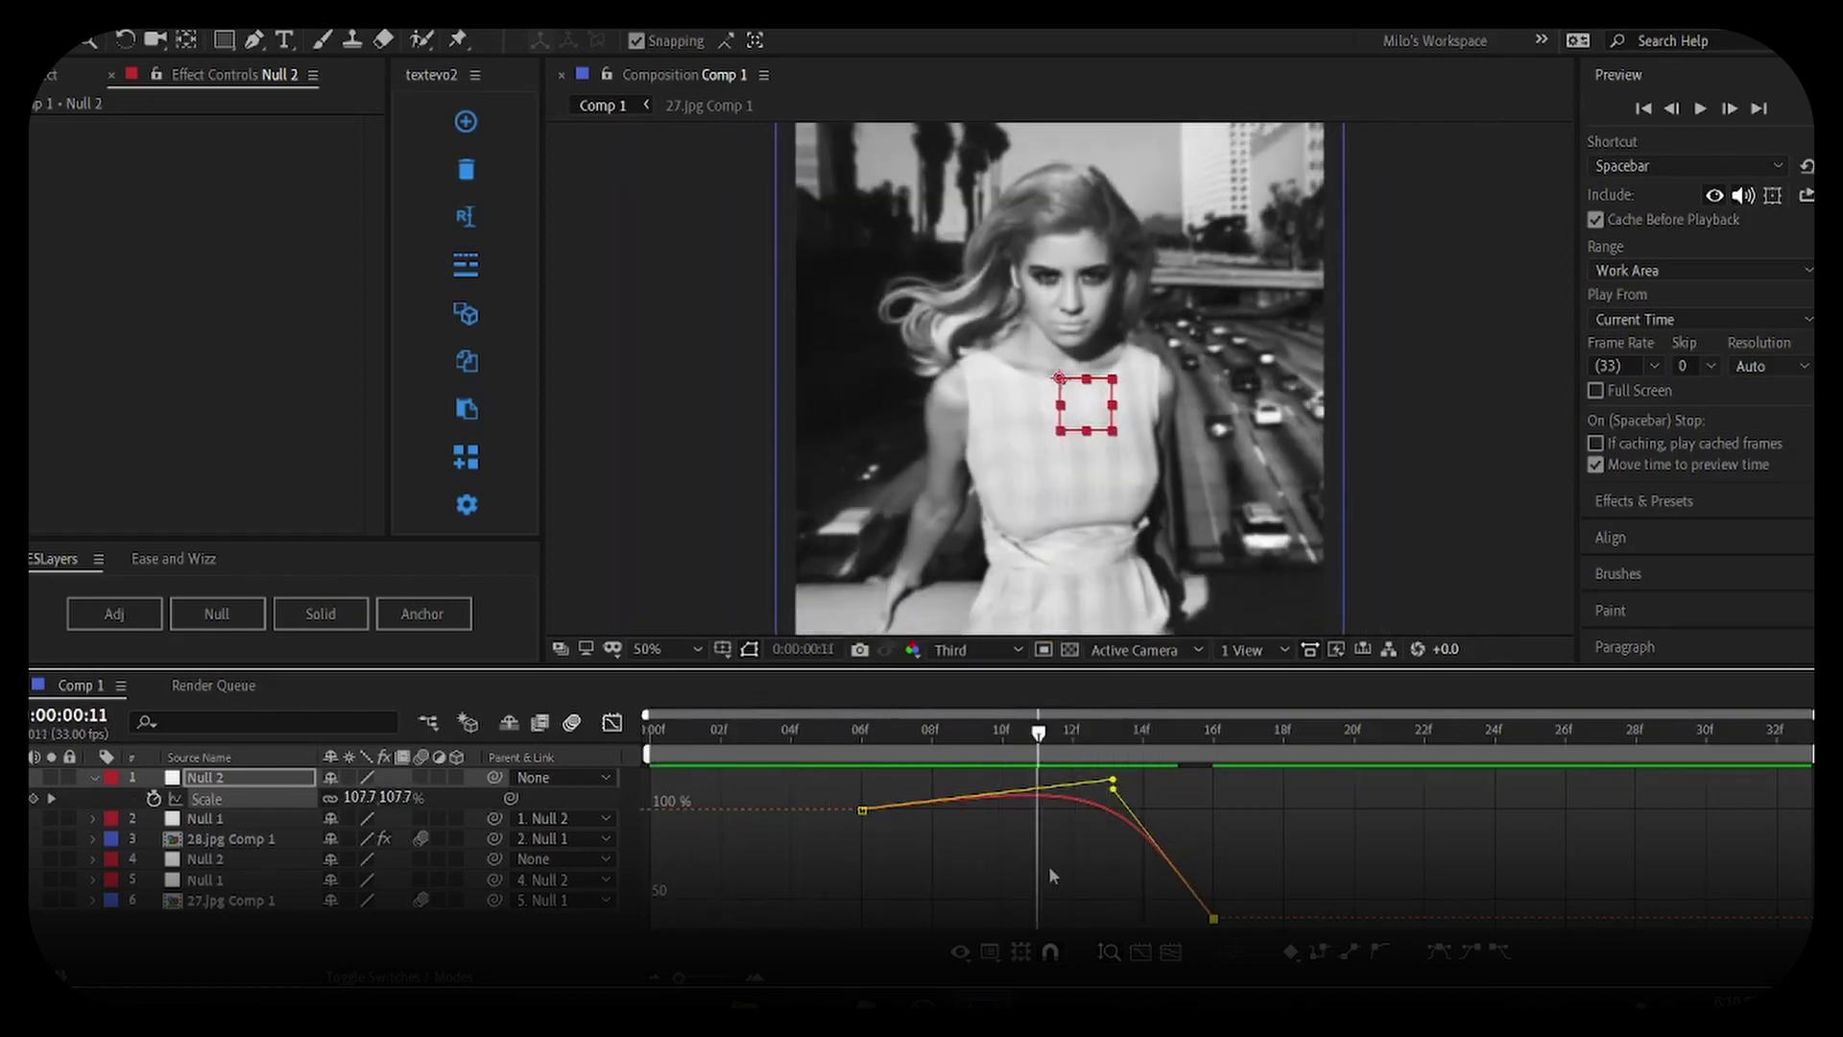
click(614, 726)
Reveal the upper Null 1's Scale keyframes and move the topmost Null 2's first Scale keyframe to frame 5
click(936, 821)
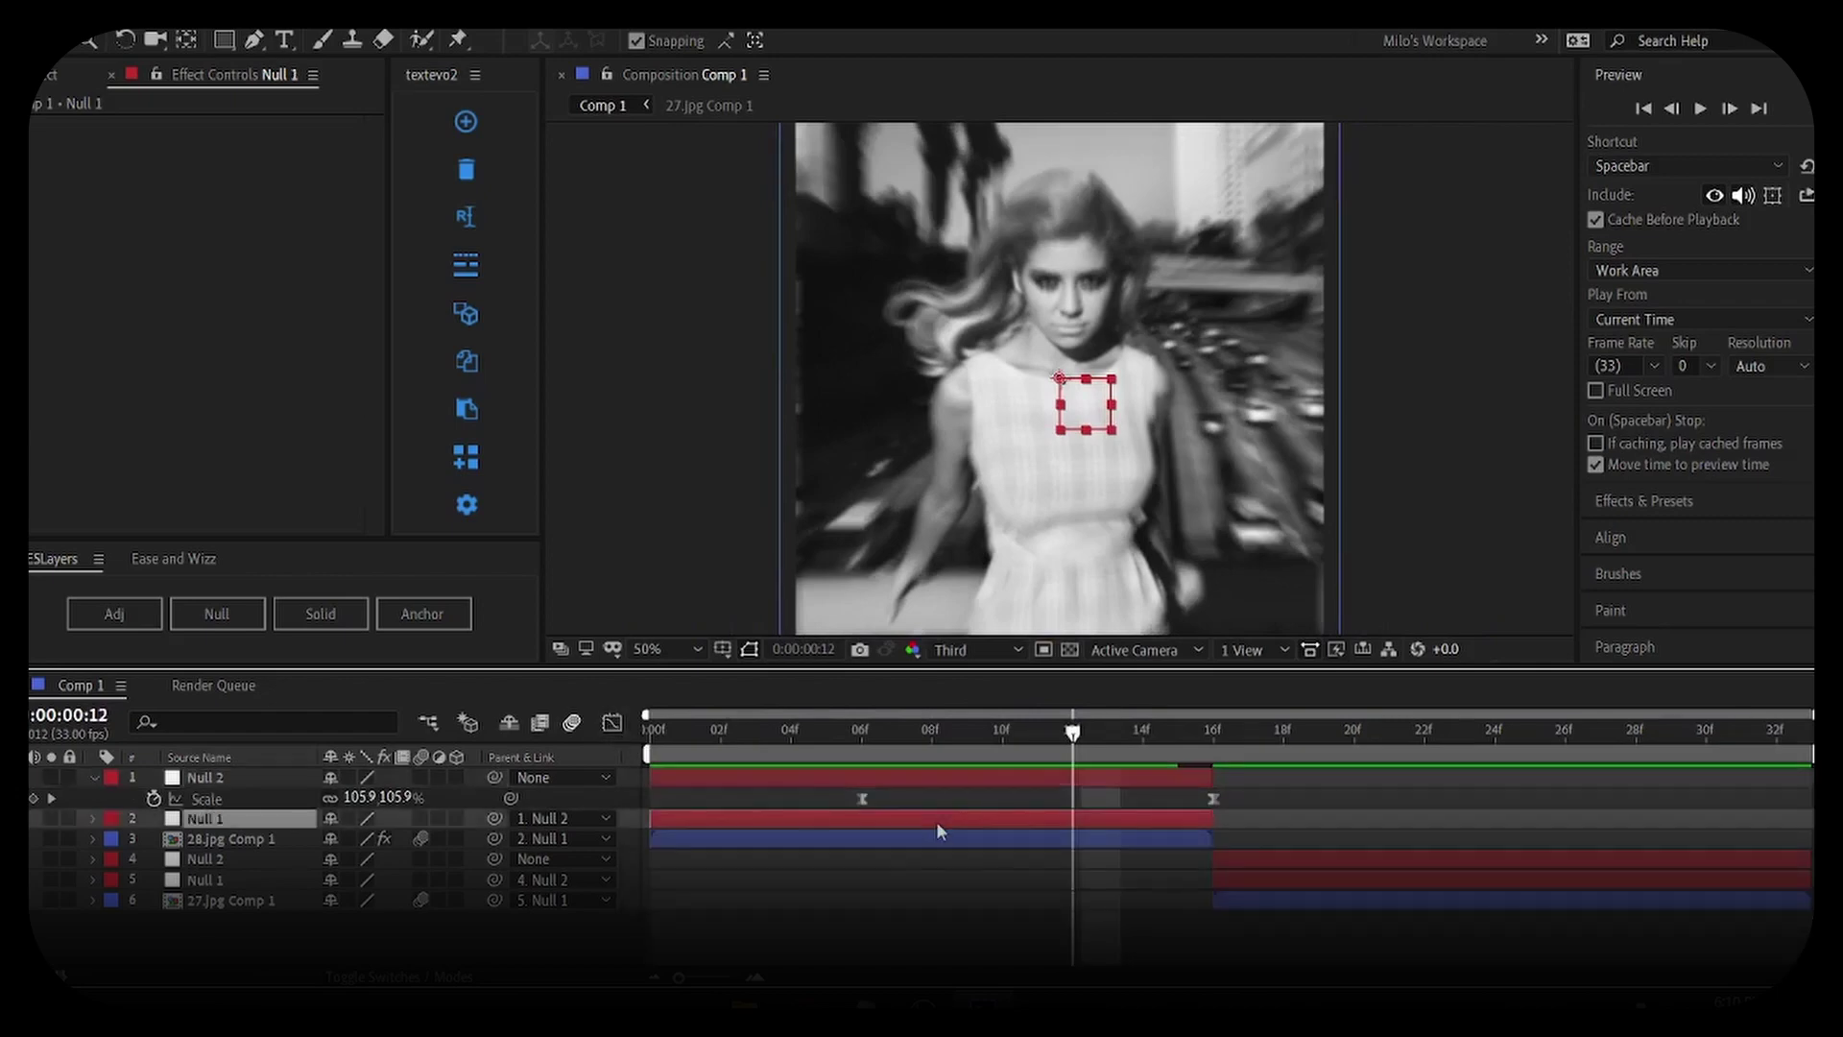
key(u)
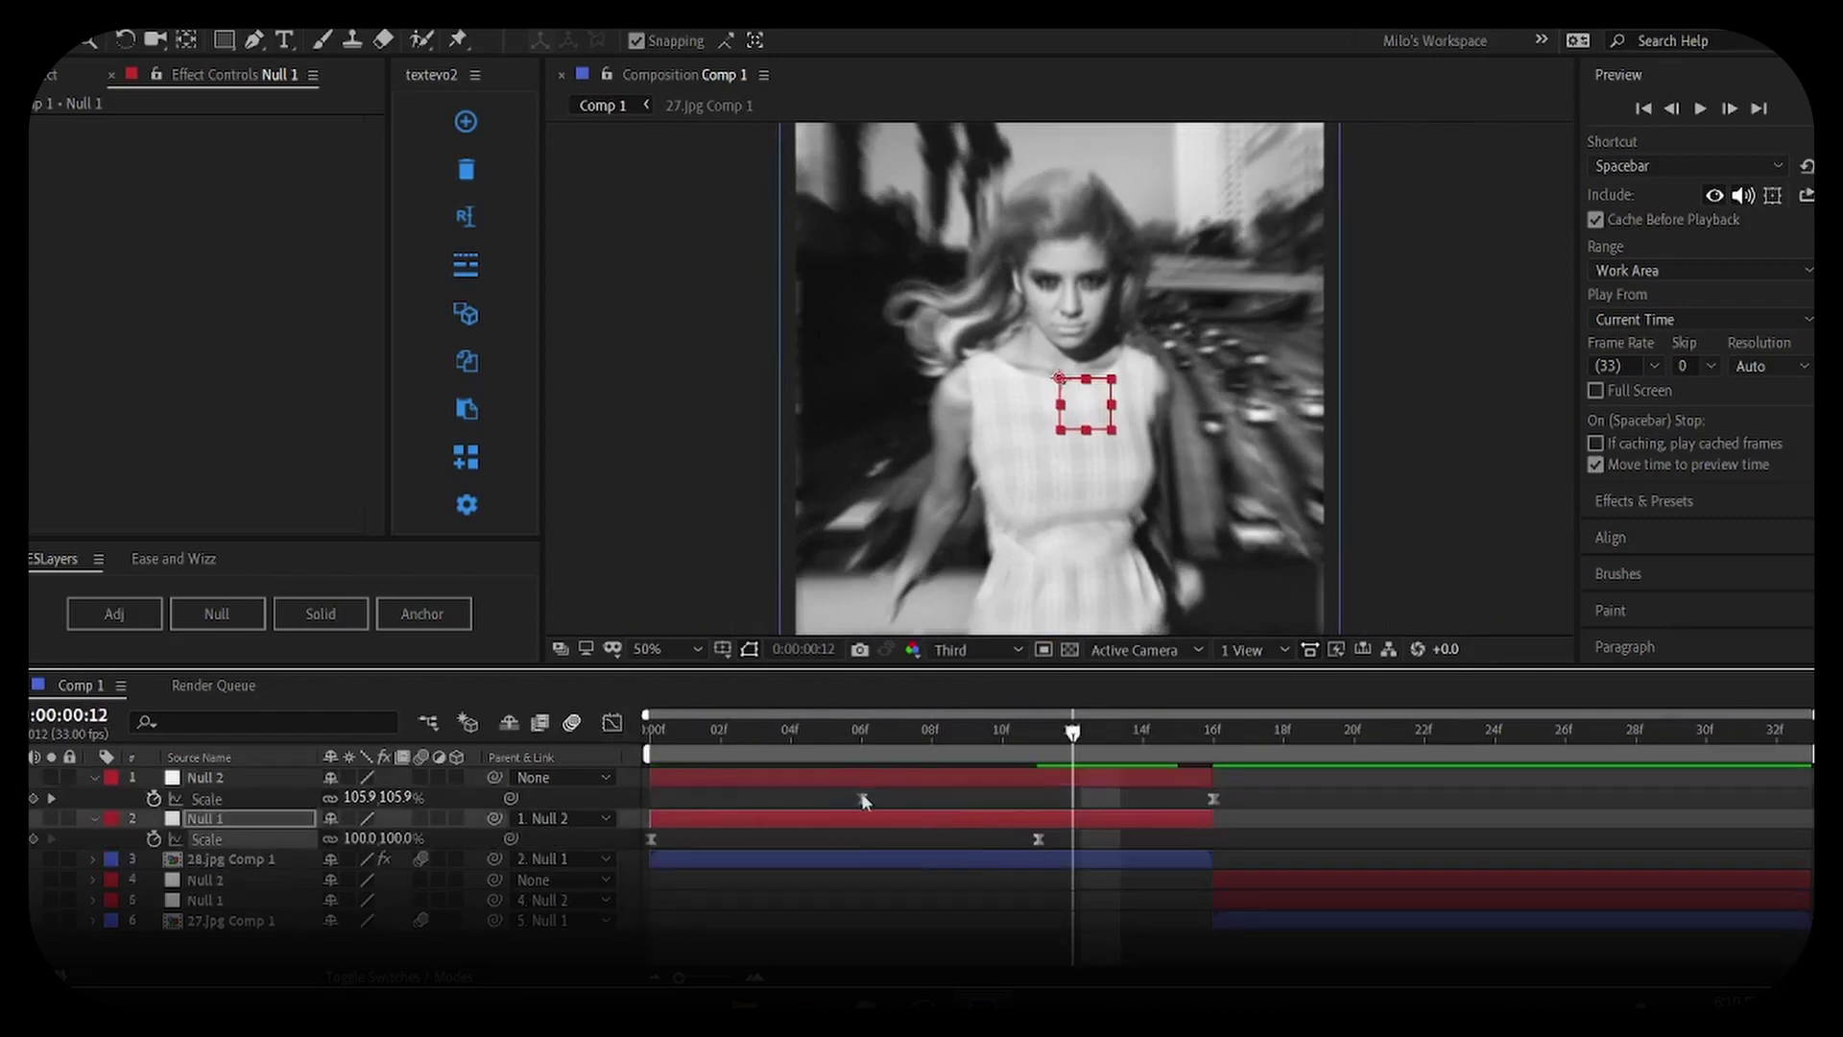
drag(862, 797, 831, 803)
drag(1126, 737, 1077, 850)
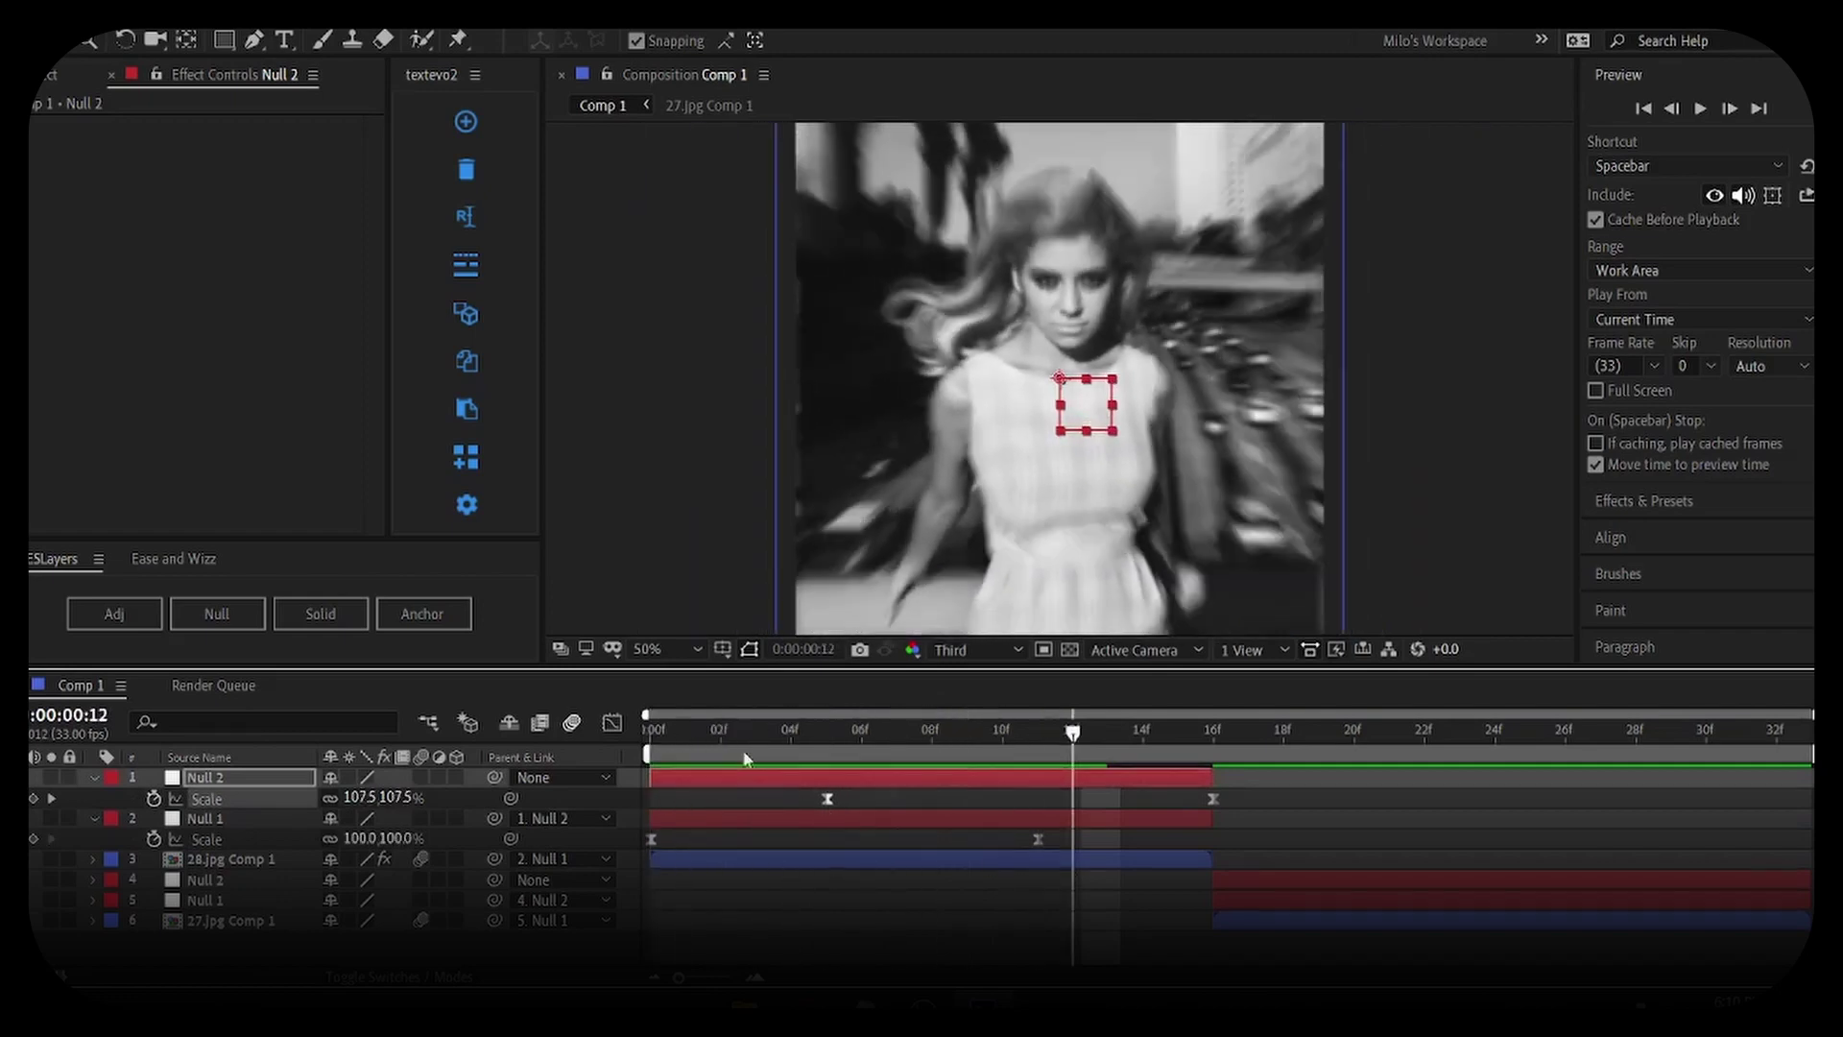
Reshape the topmost Null 2's scale curve with handles reaching about frames 14 to 15 for a longer overshoot, and play it back
click(614, 724)
drag(1100, 781, 1097, 784)
key(space)
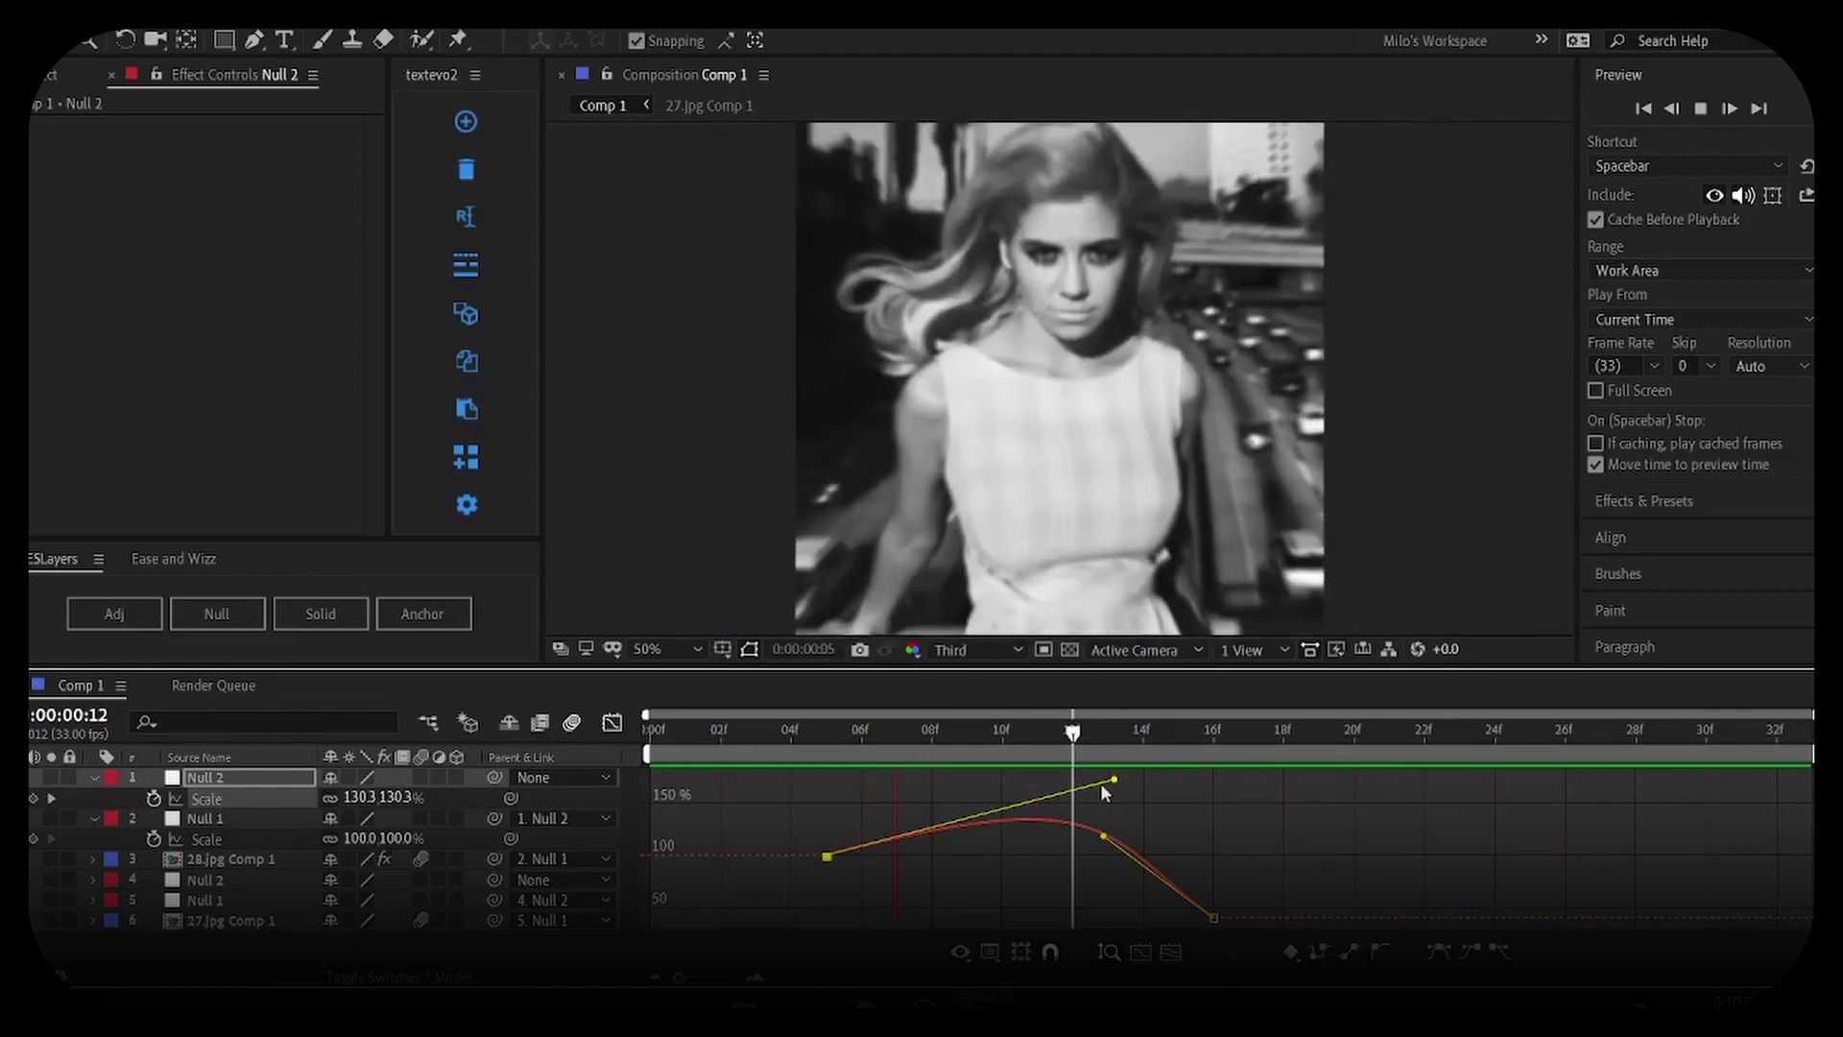
drag(1114, 780, 1162, 826)
key(space)
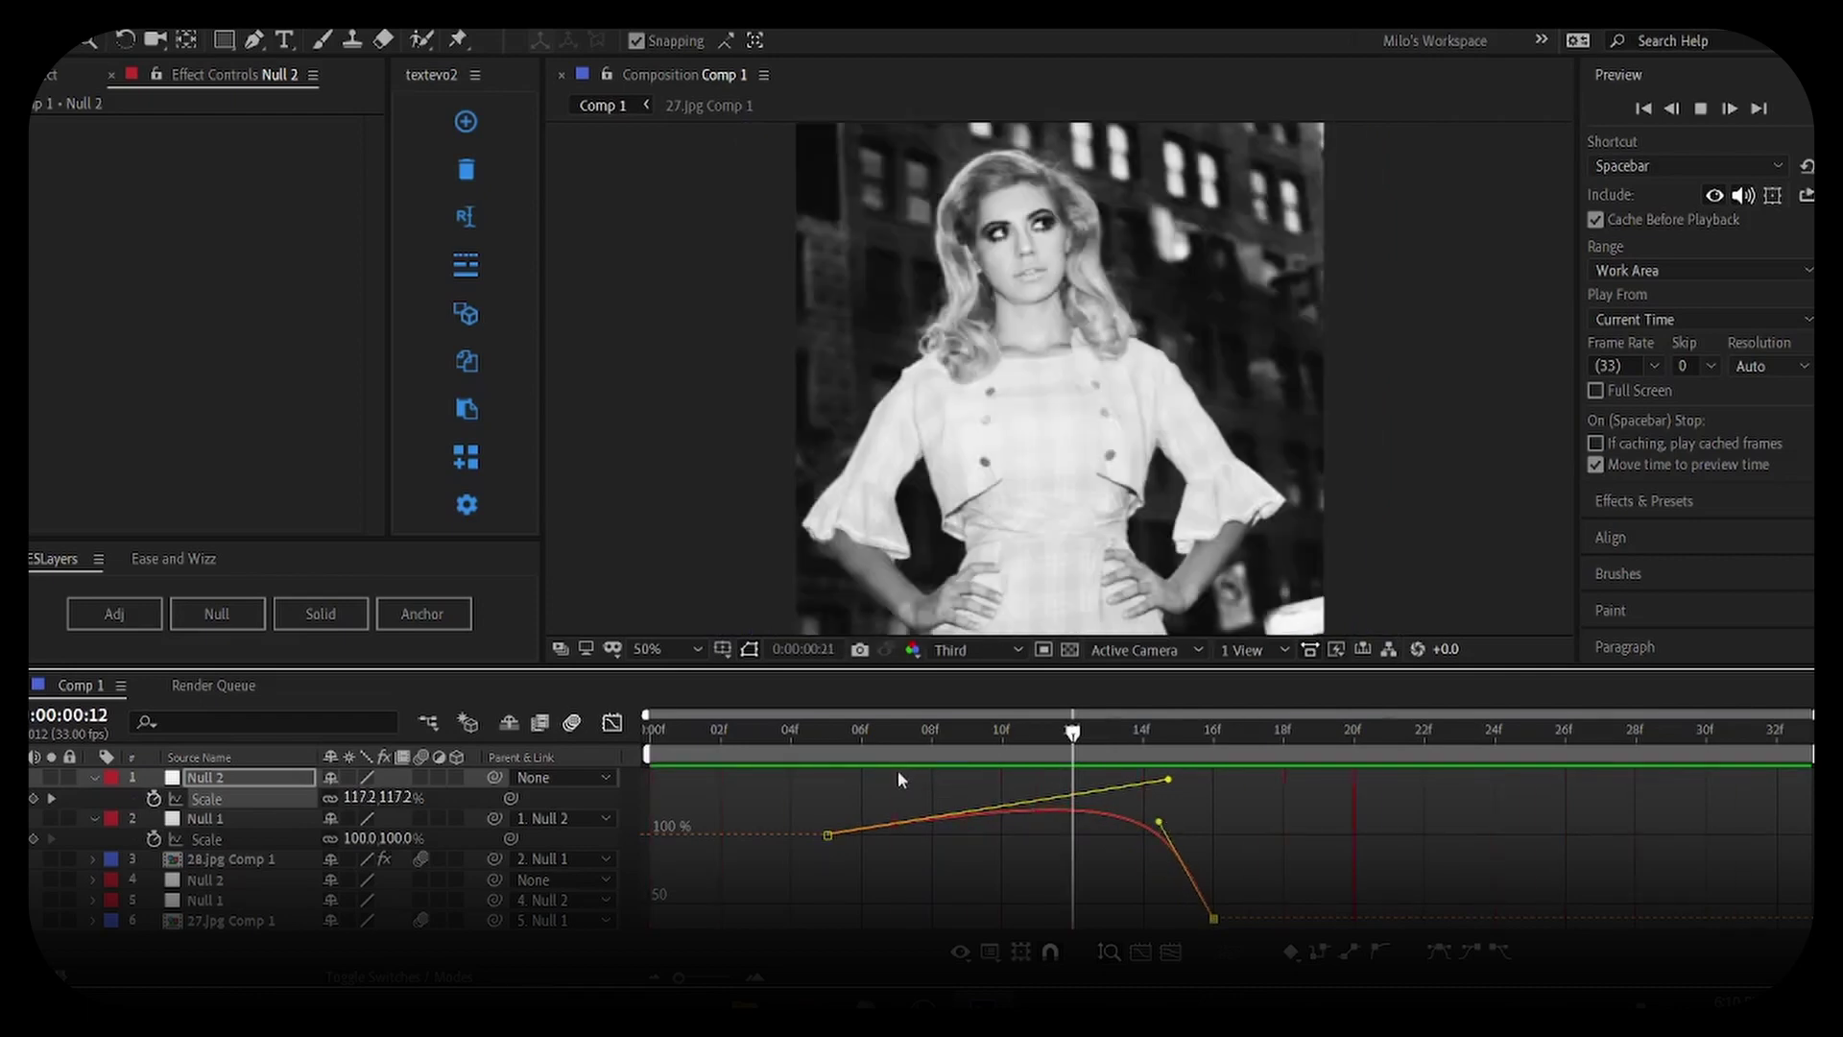
key(space)
key(shift+F3)
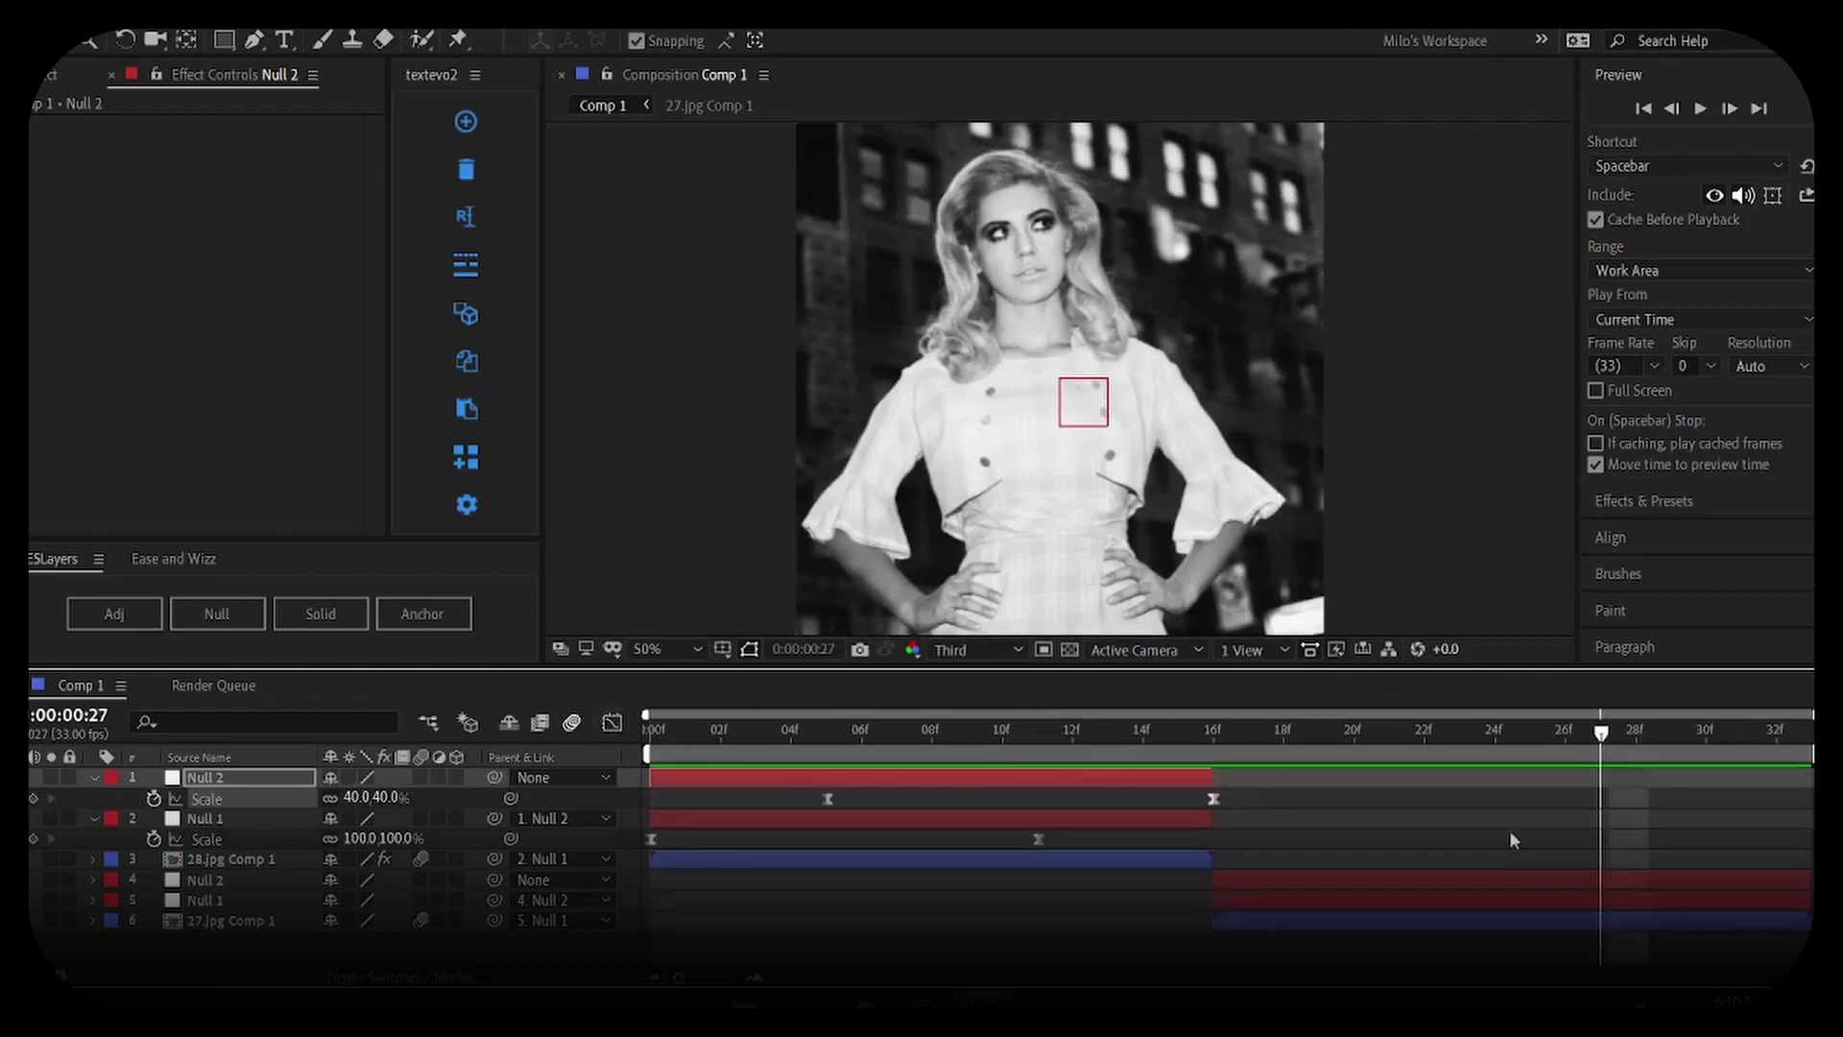
Move the topmost Null 2's last Scale keyframe to frame 17 and collapse the properties of both upper nulls
drag(1612, 762, 1182, 804)
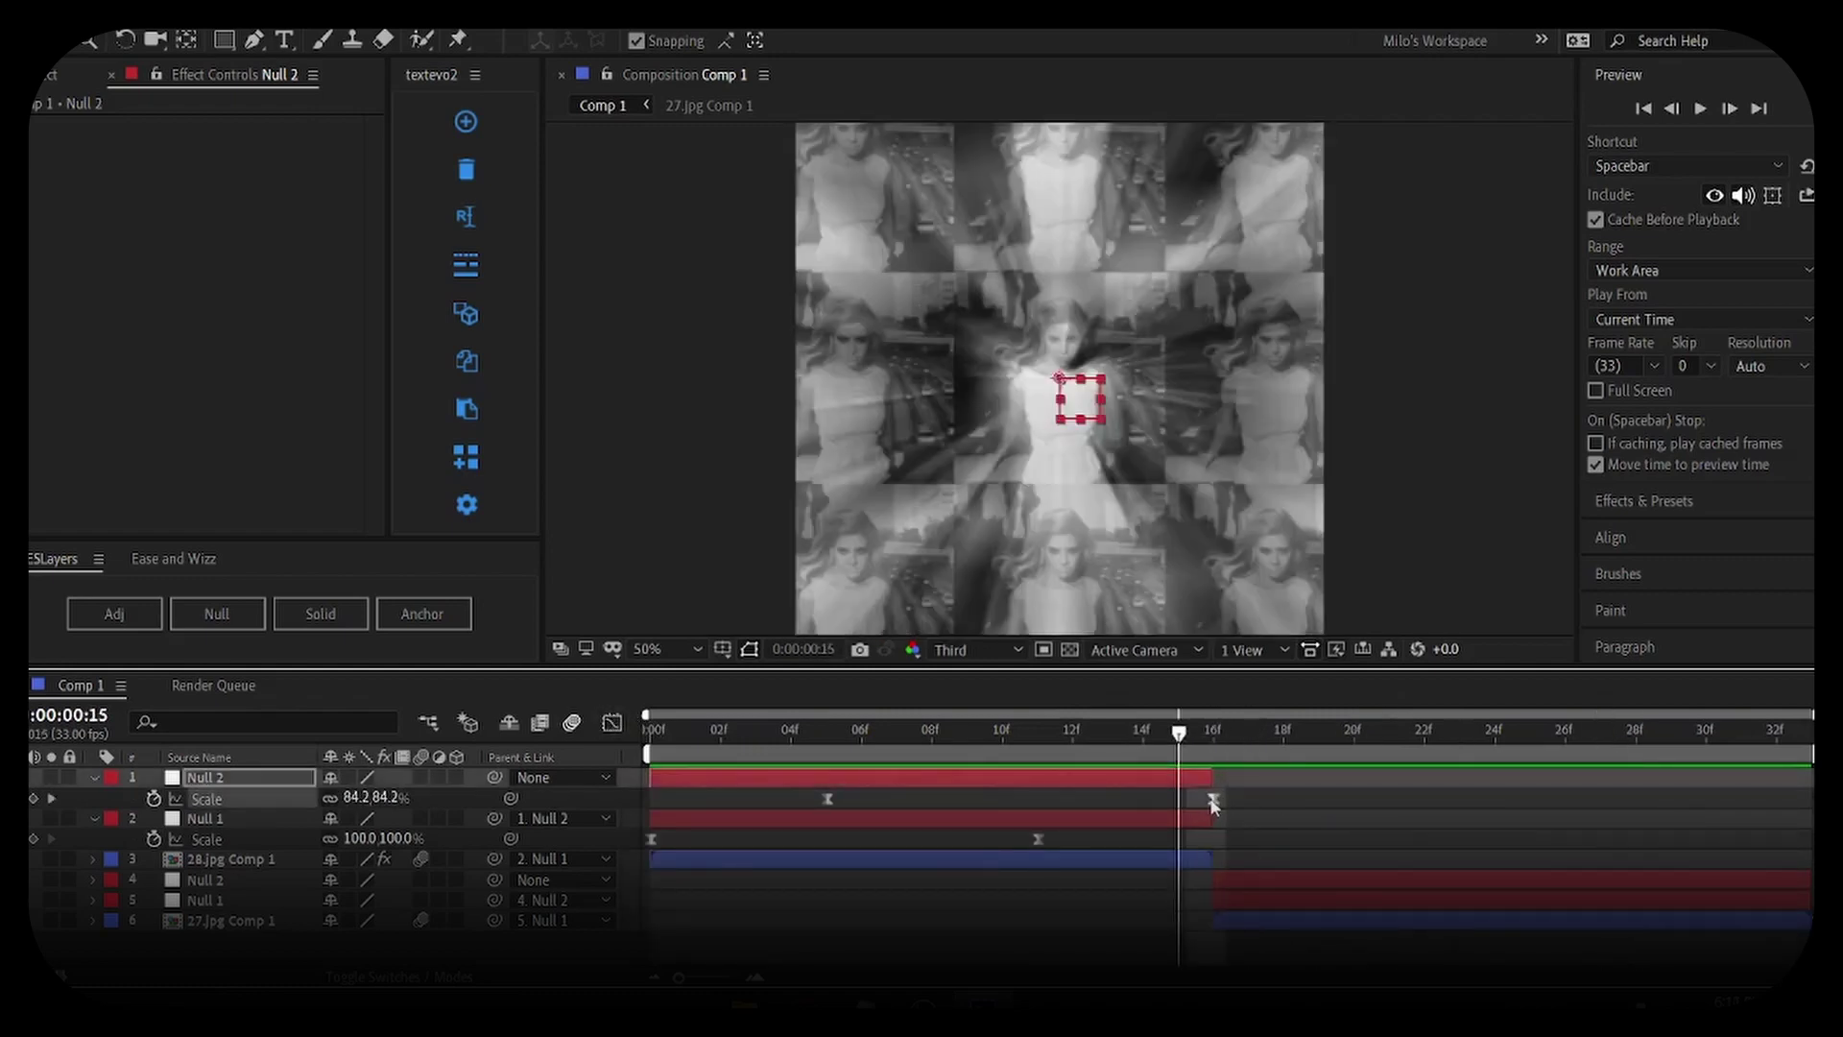
key(space)
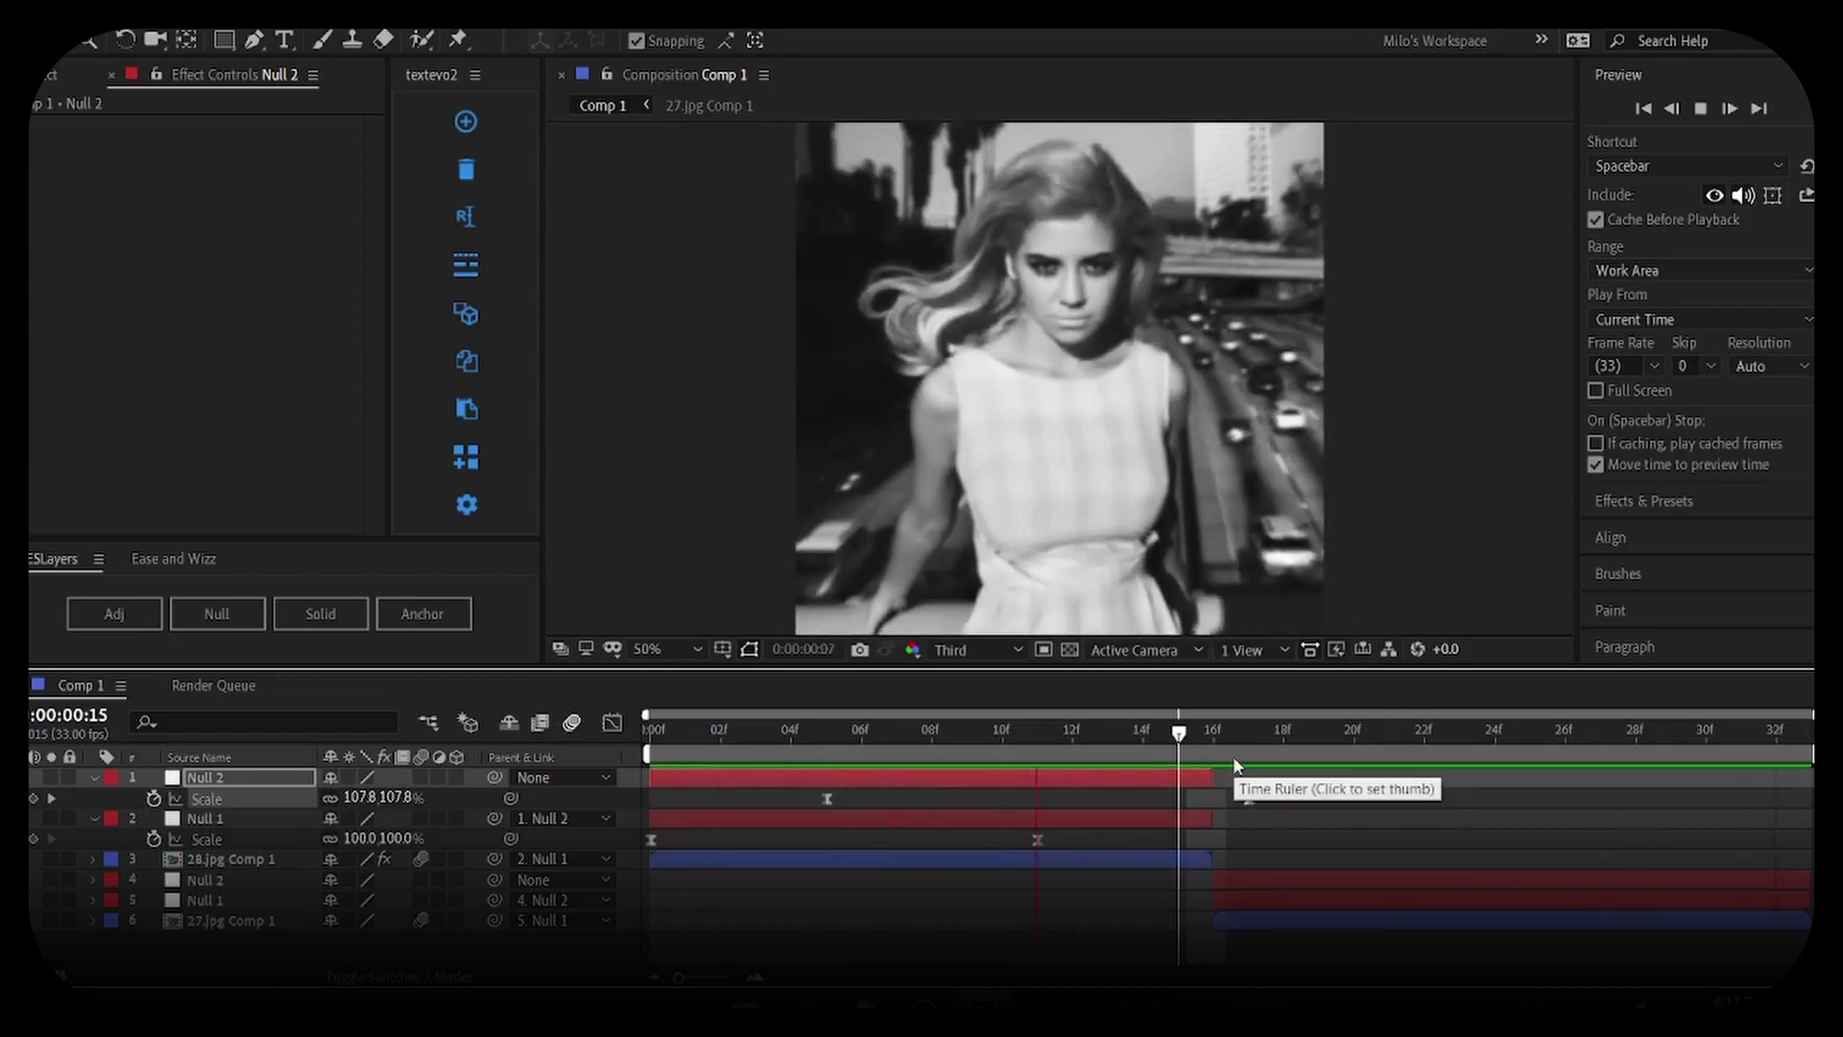
key(space)
key(u)
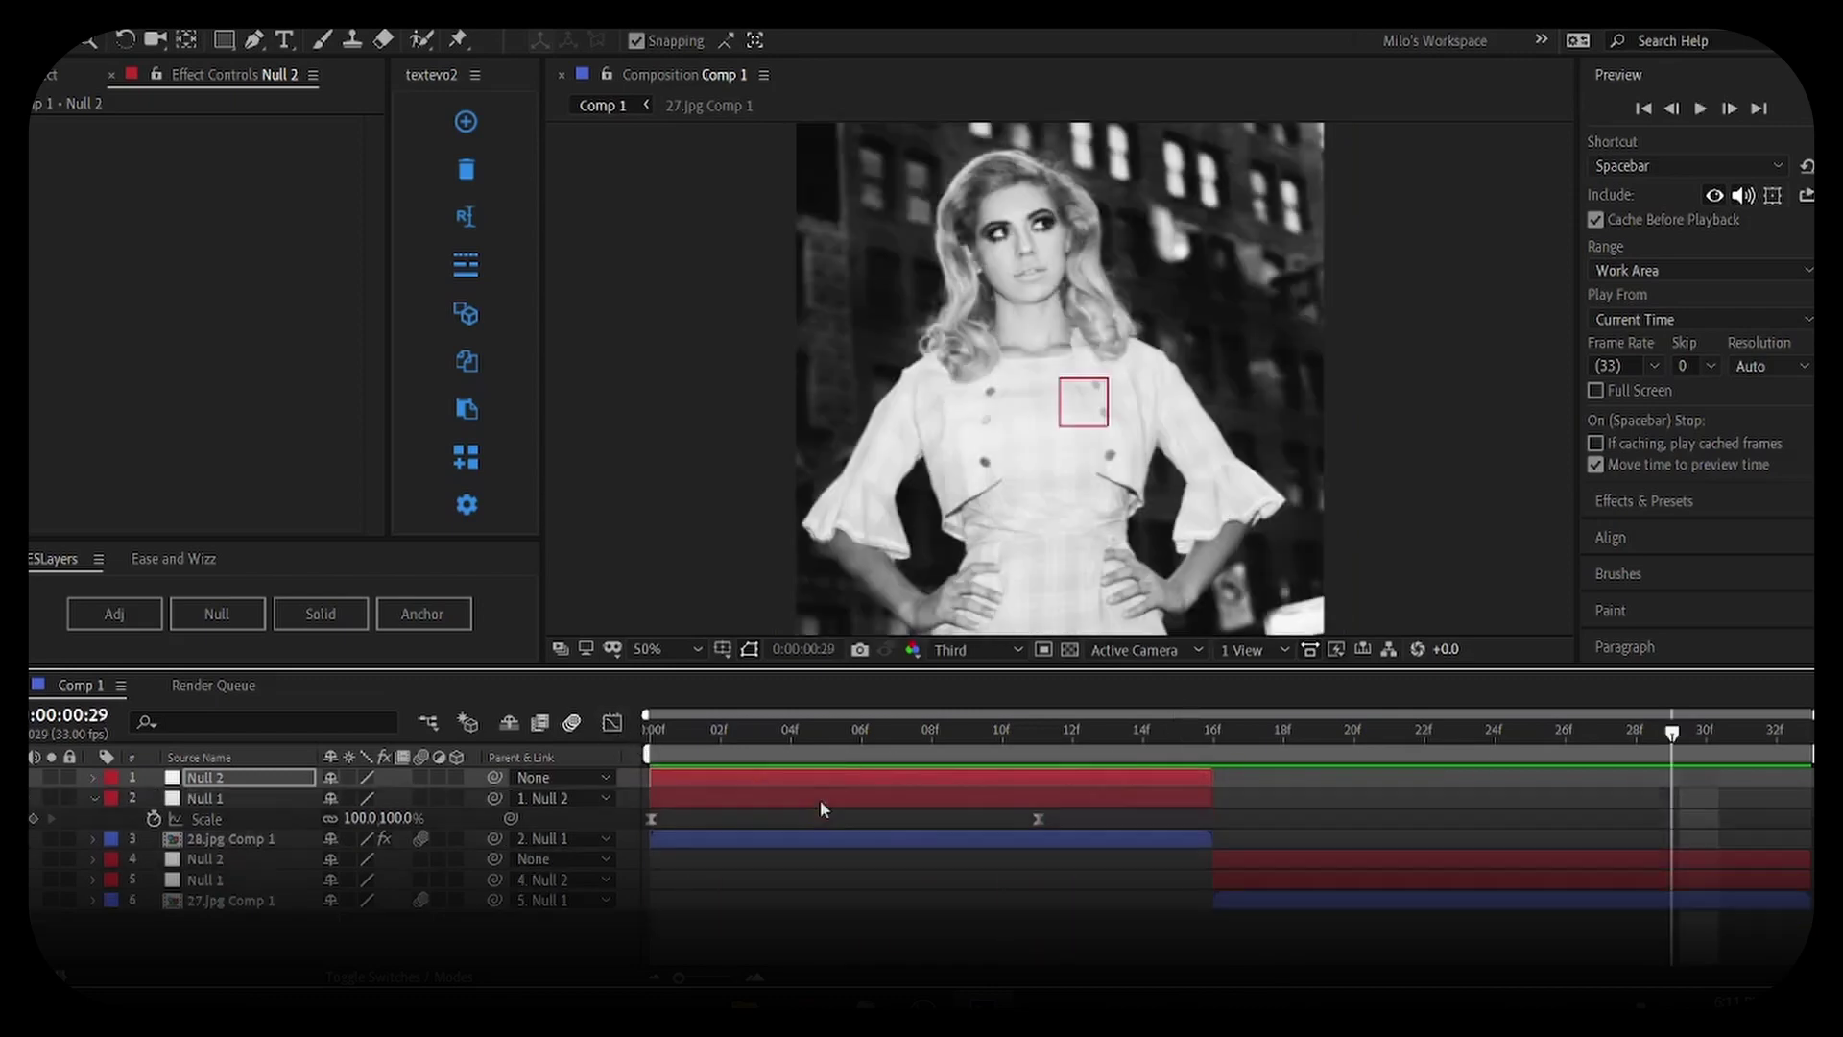
click(822, 802)
key(u)
click(1447, 865)
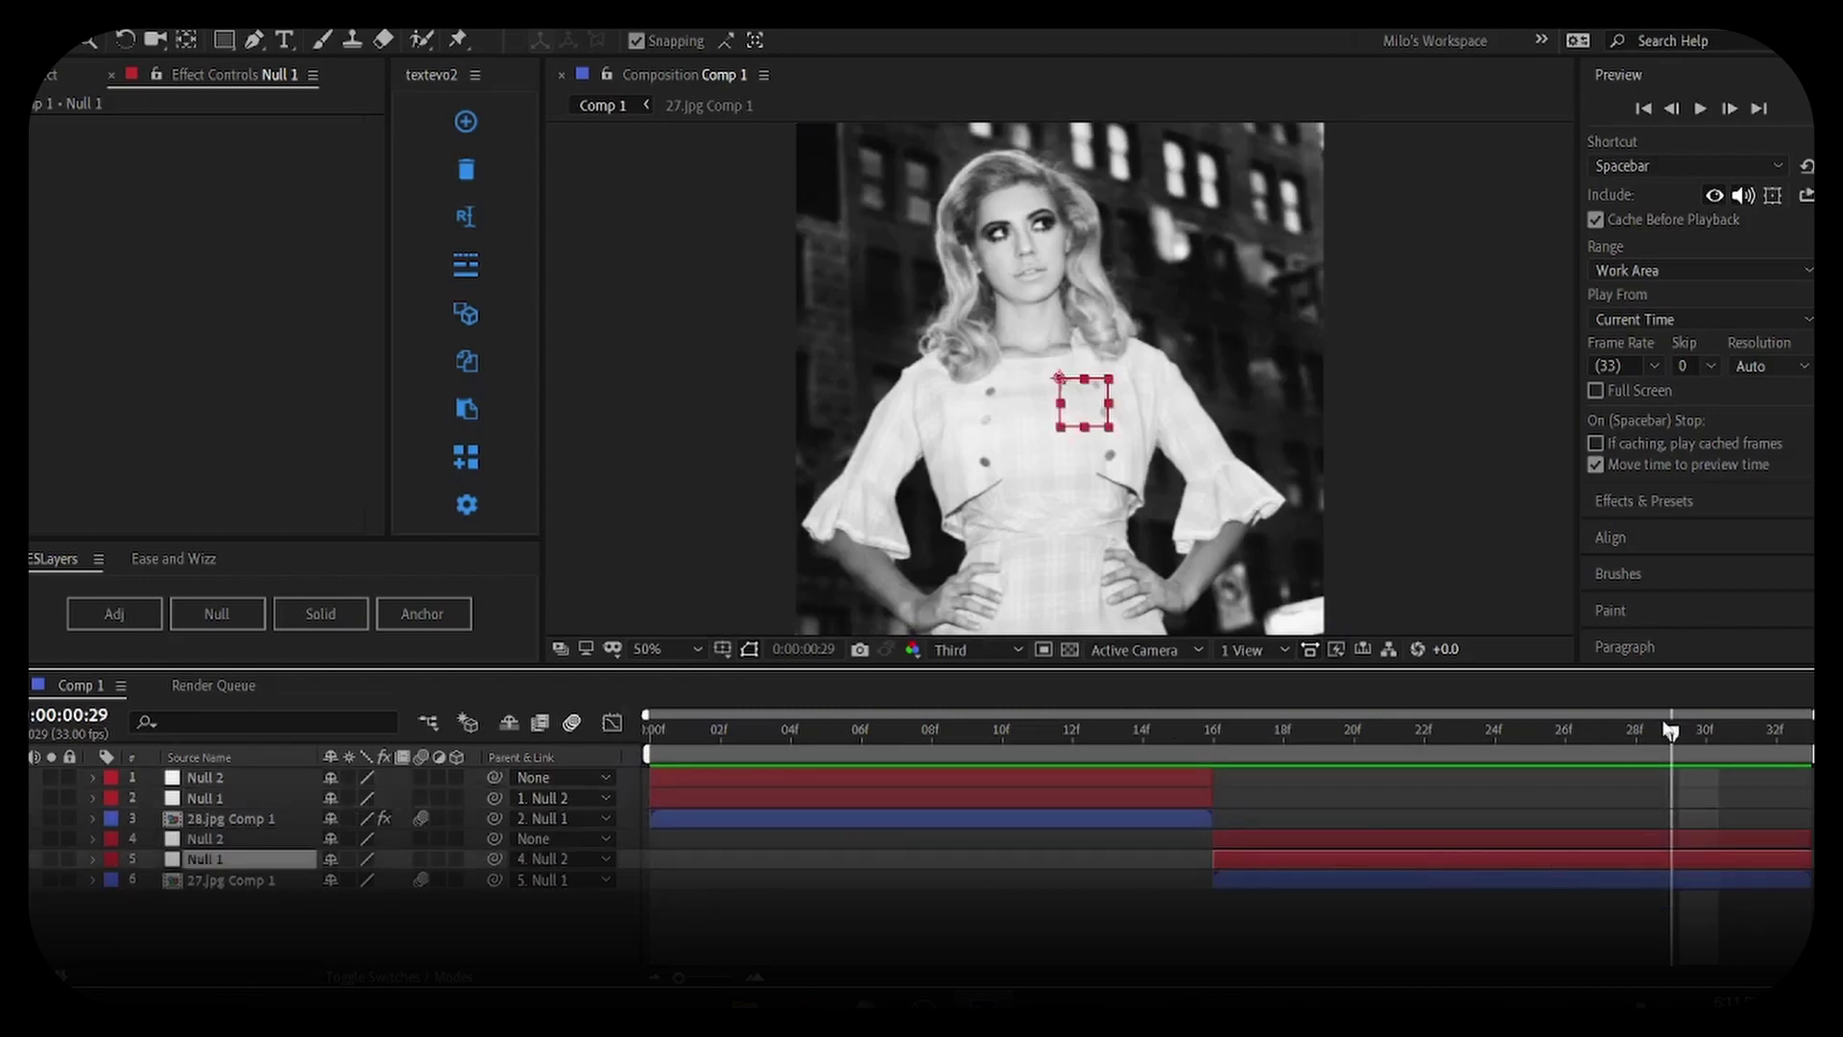
drag(1671, 732, 1579, 791)
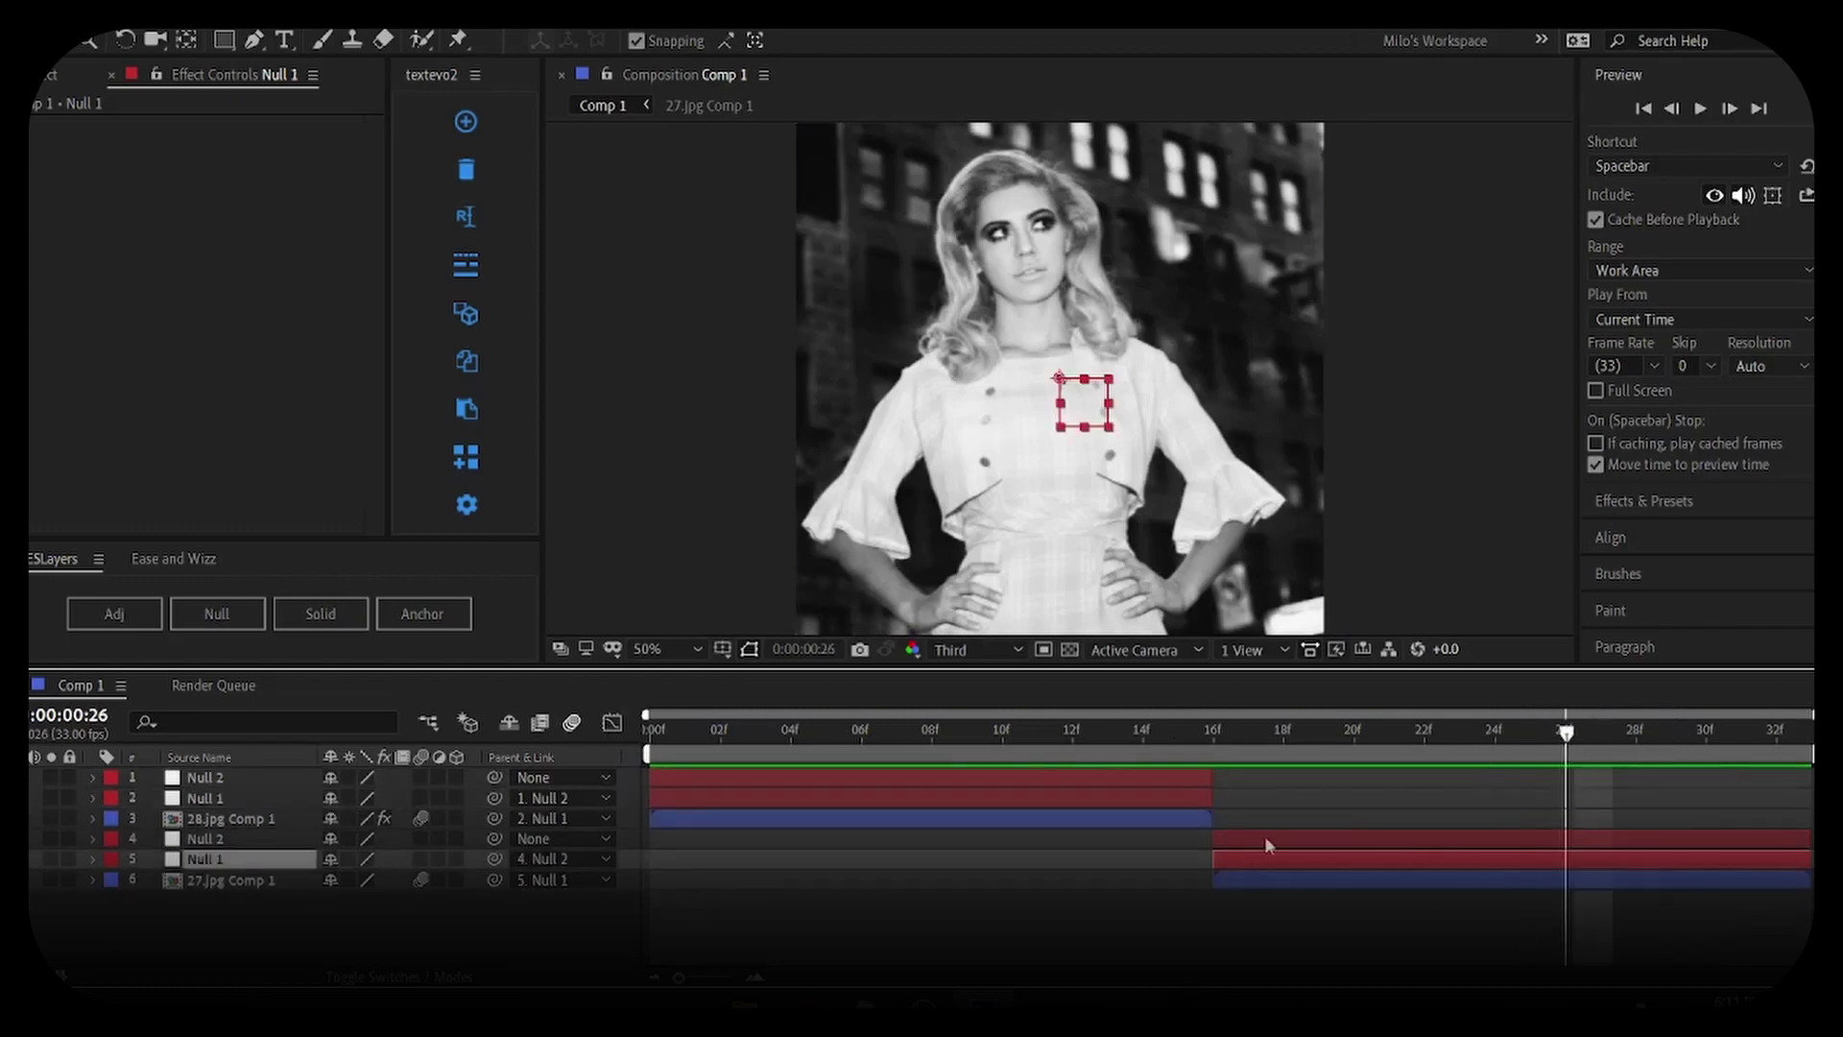
key(s)
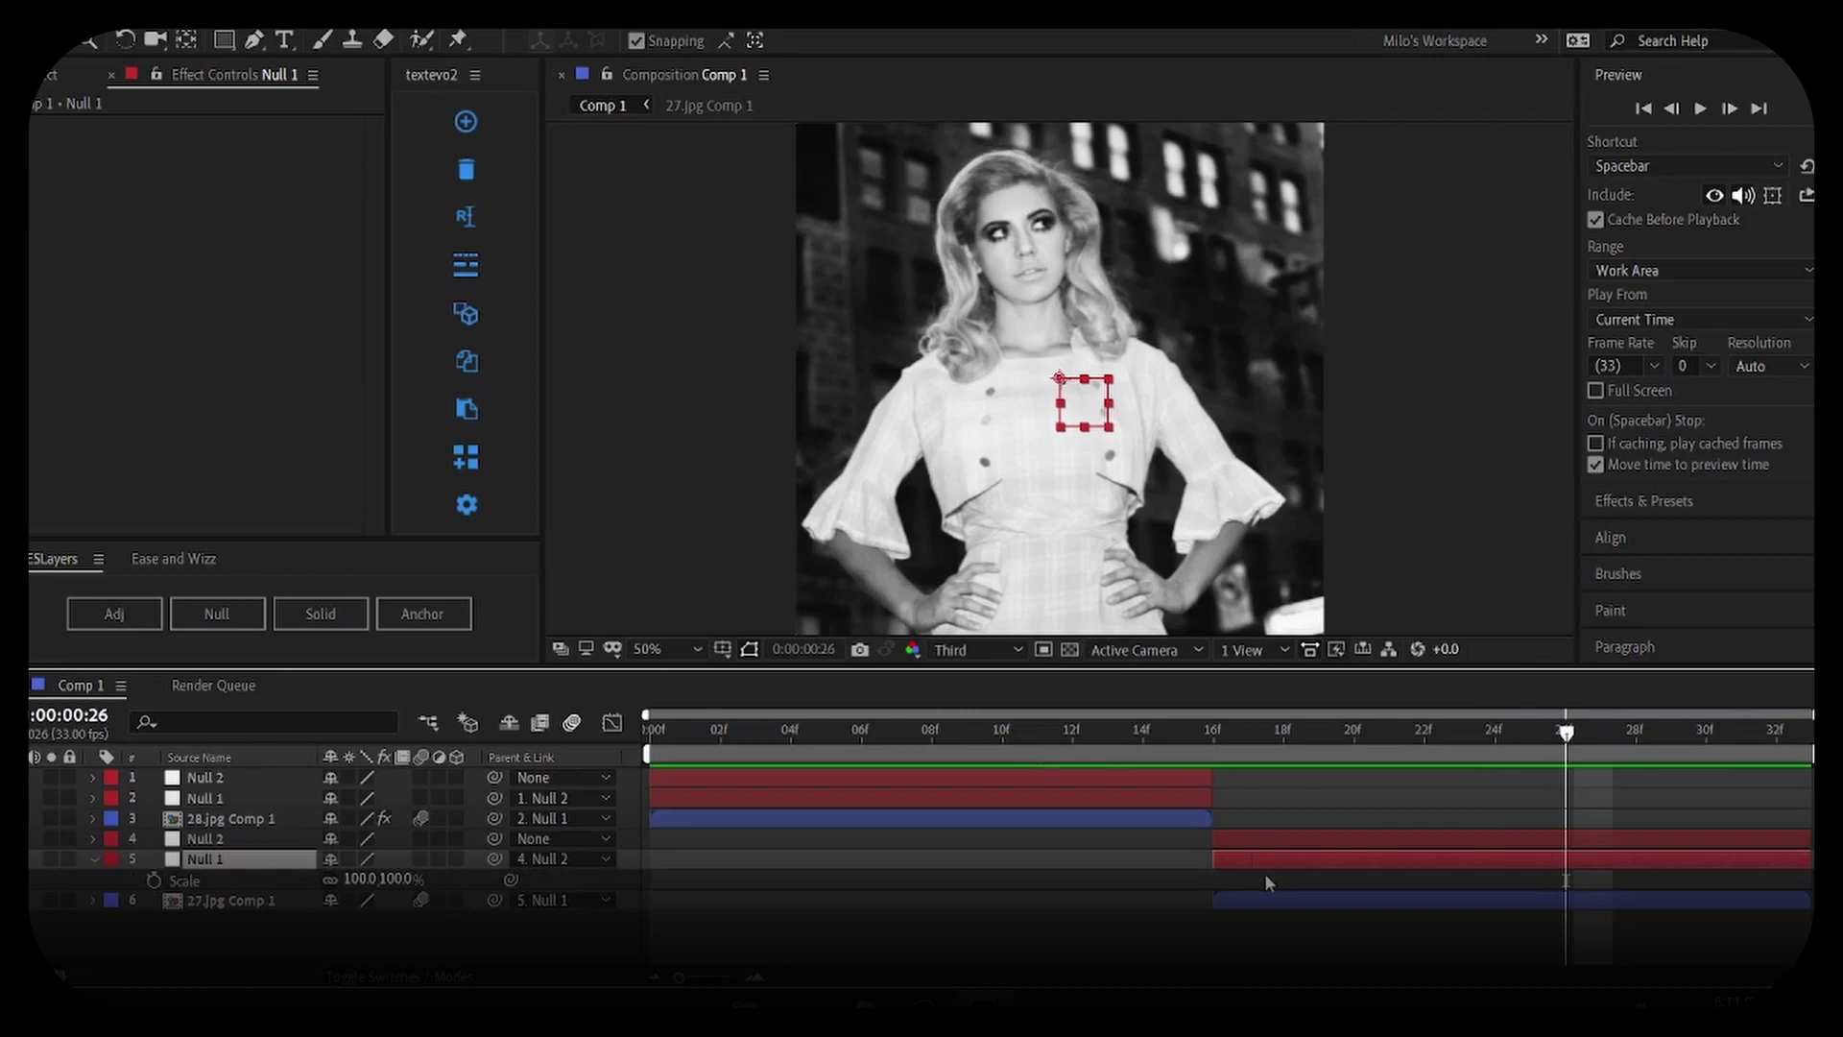
key(s)
Copy the upper Null 1's Scale keyframes onto the lower Null 1 starting at frame 16 and play back the composition
click(1085, 800)
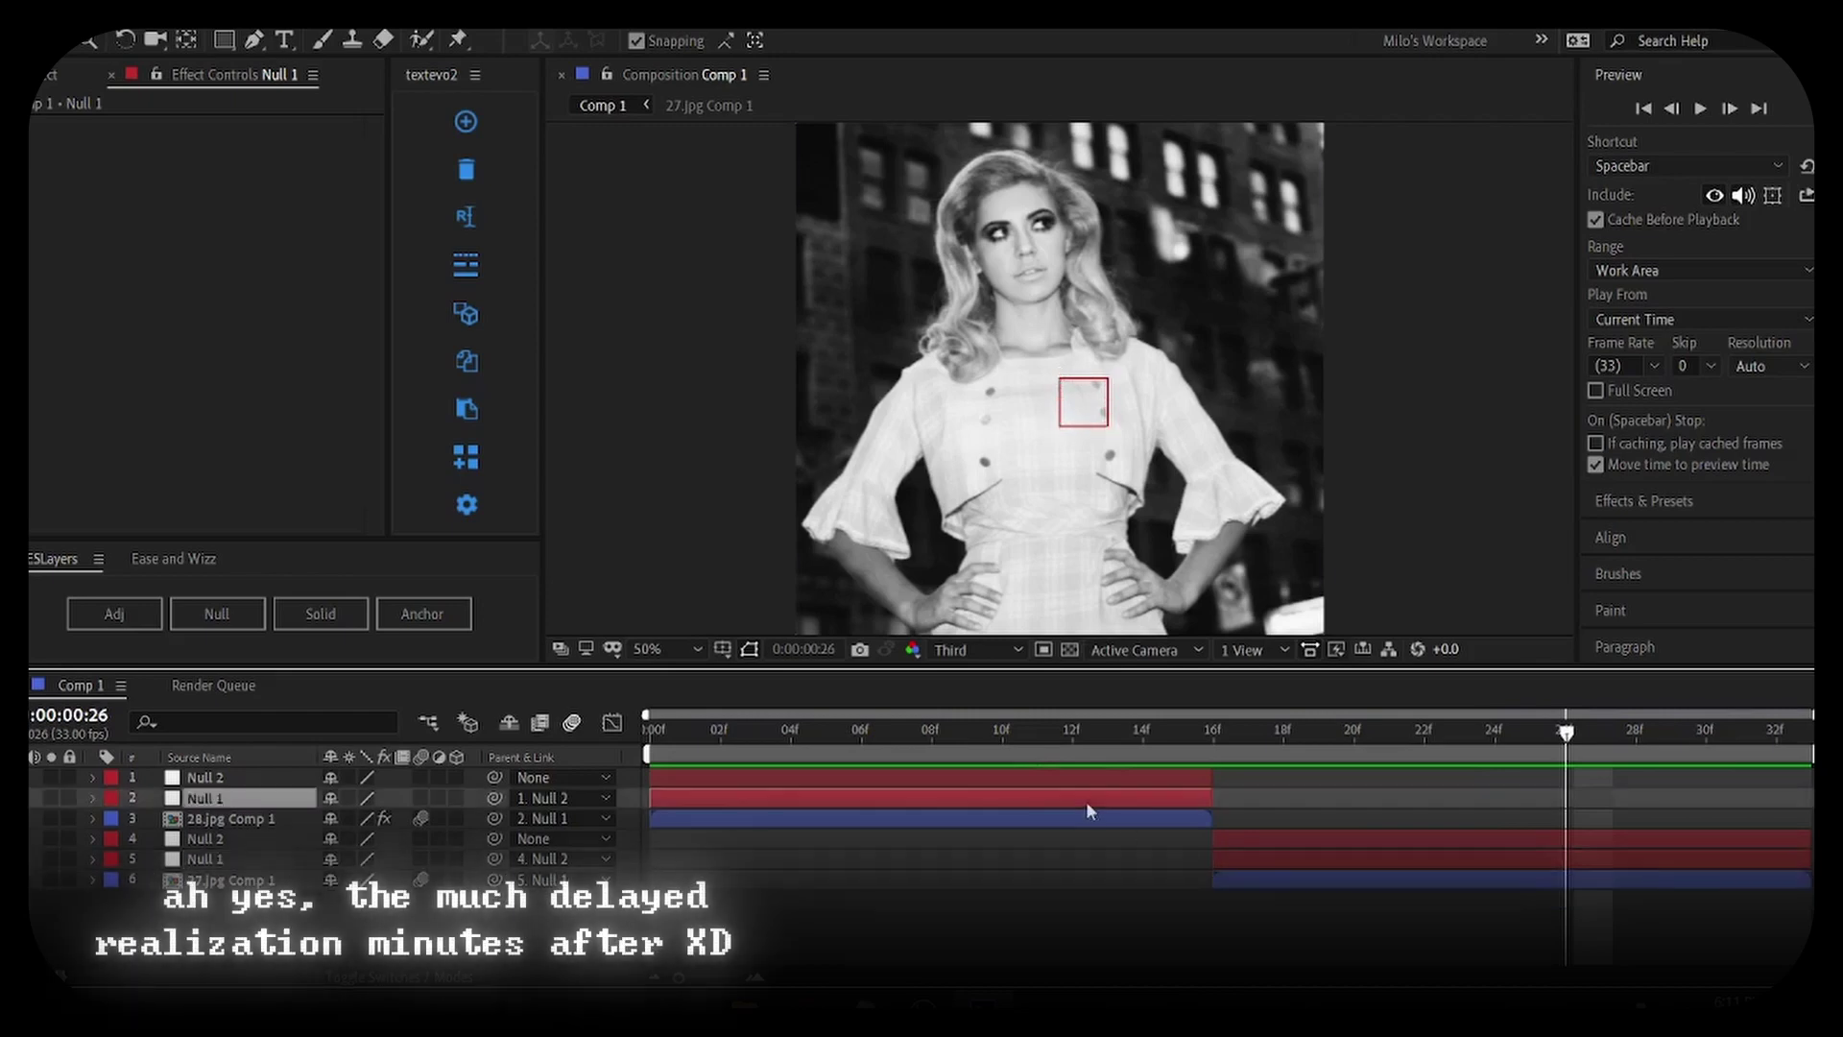
key(s)
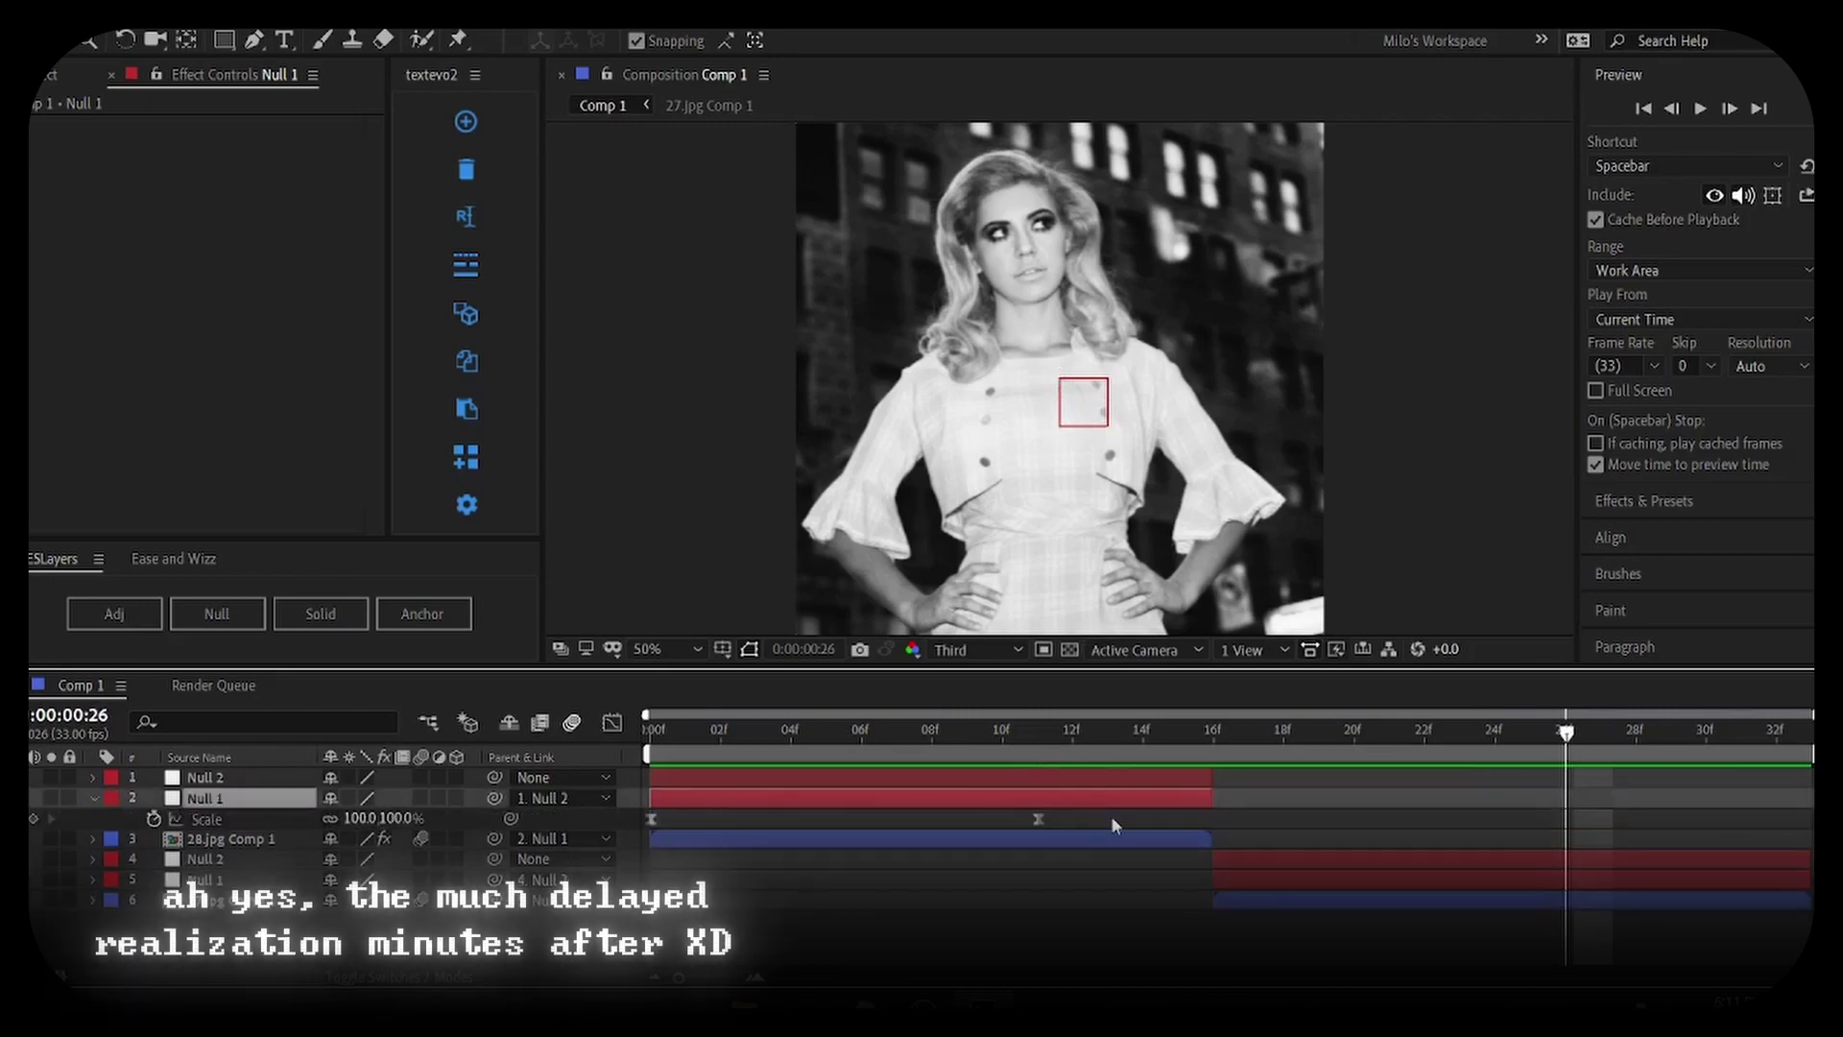
drag(1099, 818, 578, 838)
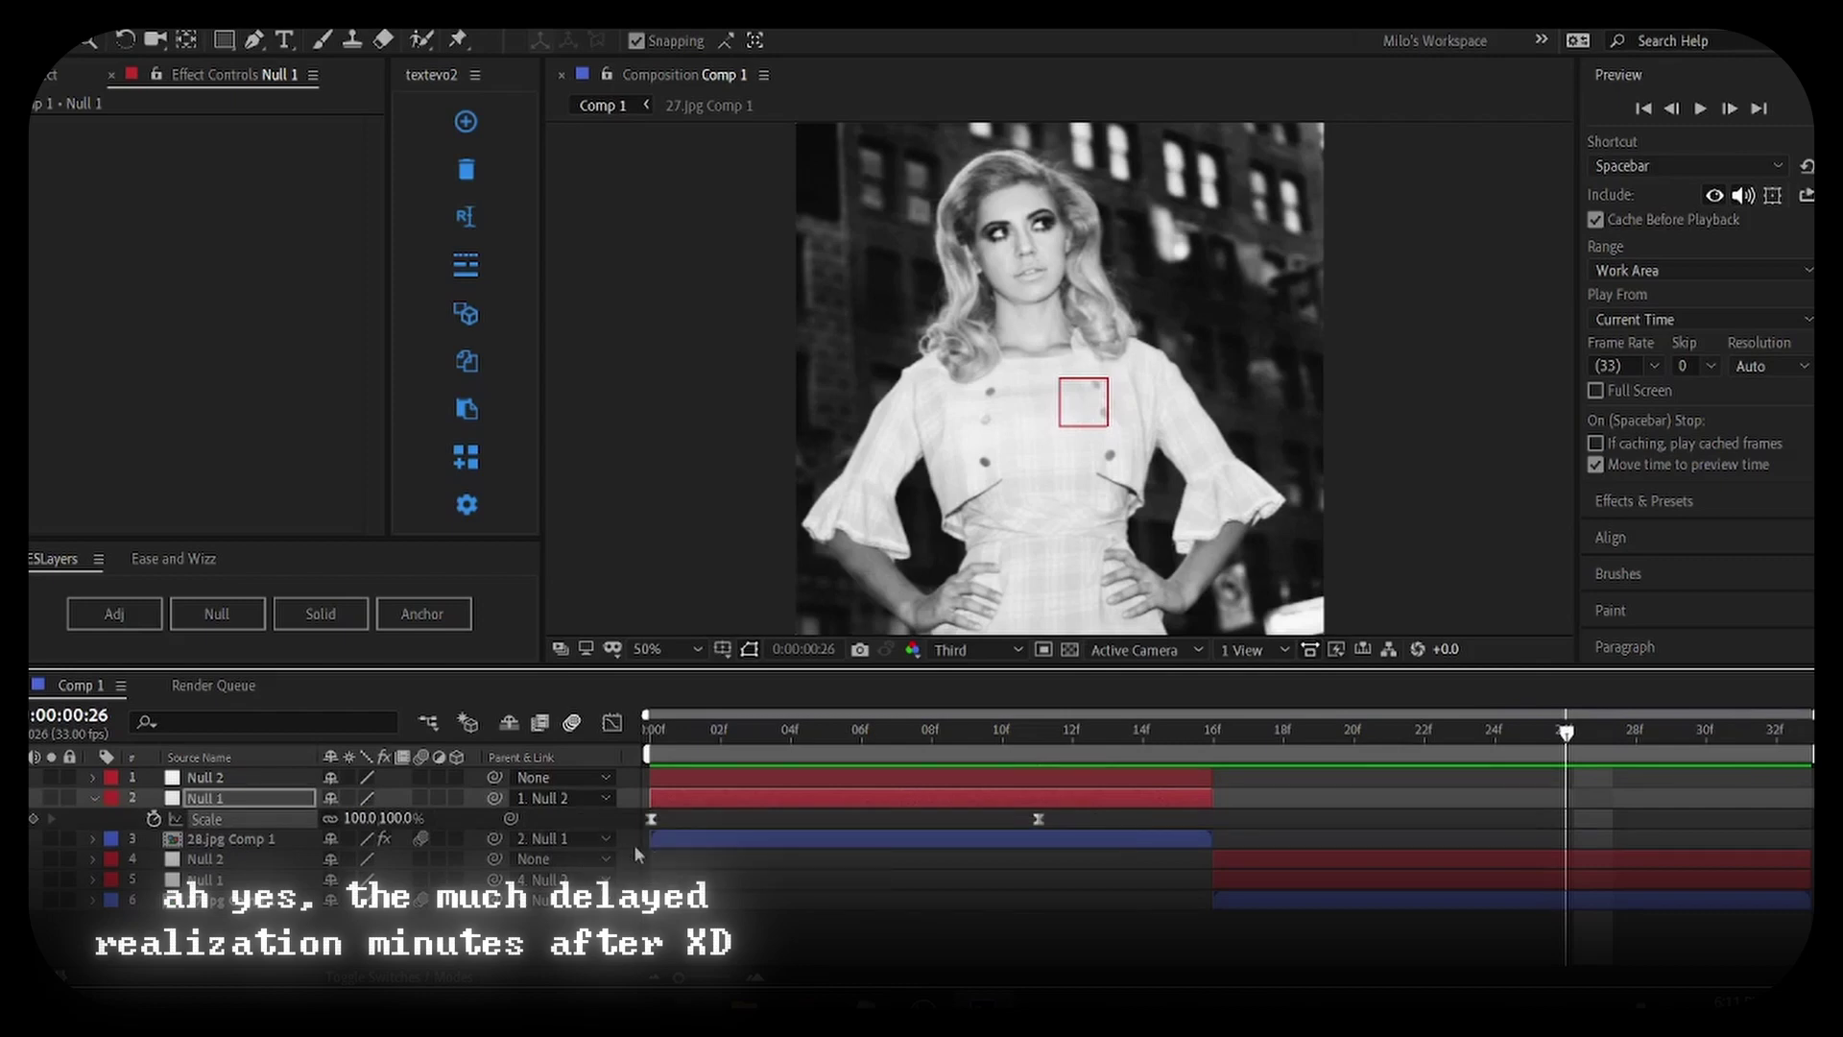
key(s)
key(s)
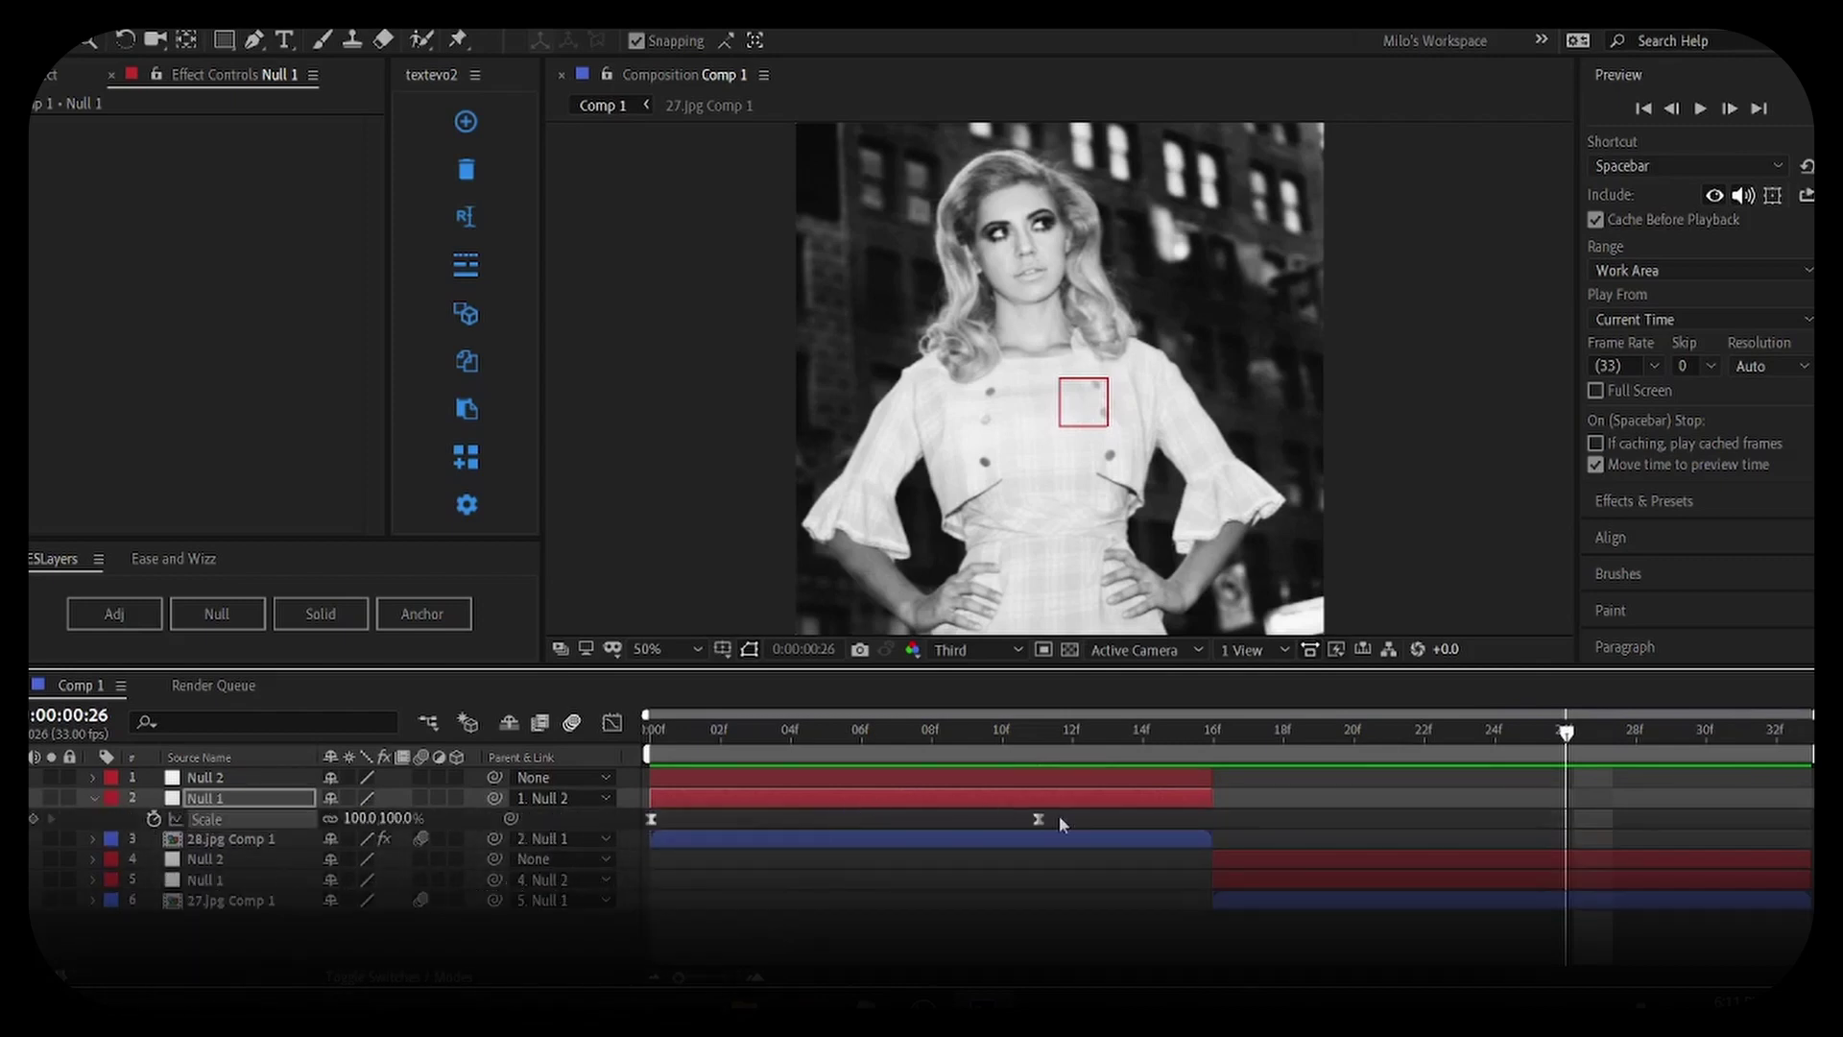
drag(1060, 822, 570, 838)
drag(1609, 768, 1214, 763)
click(1228, 883)
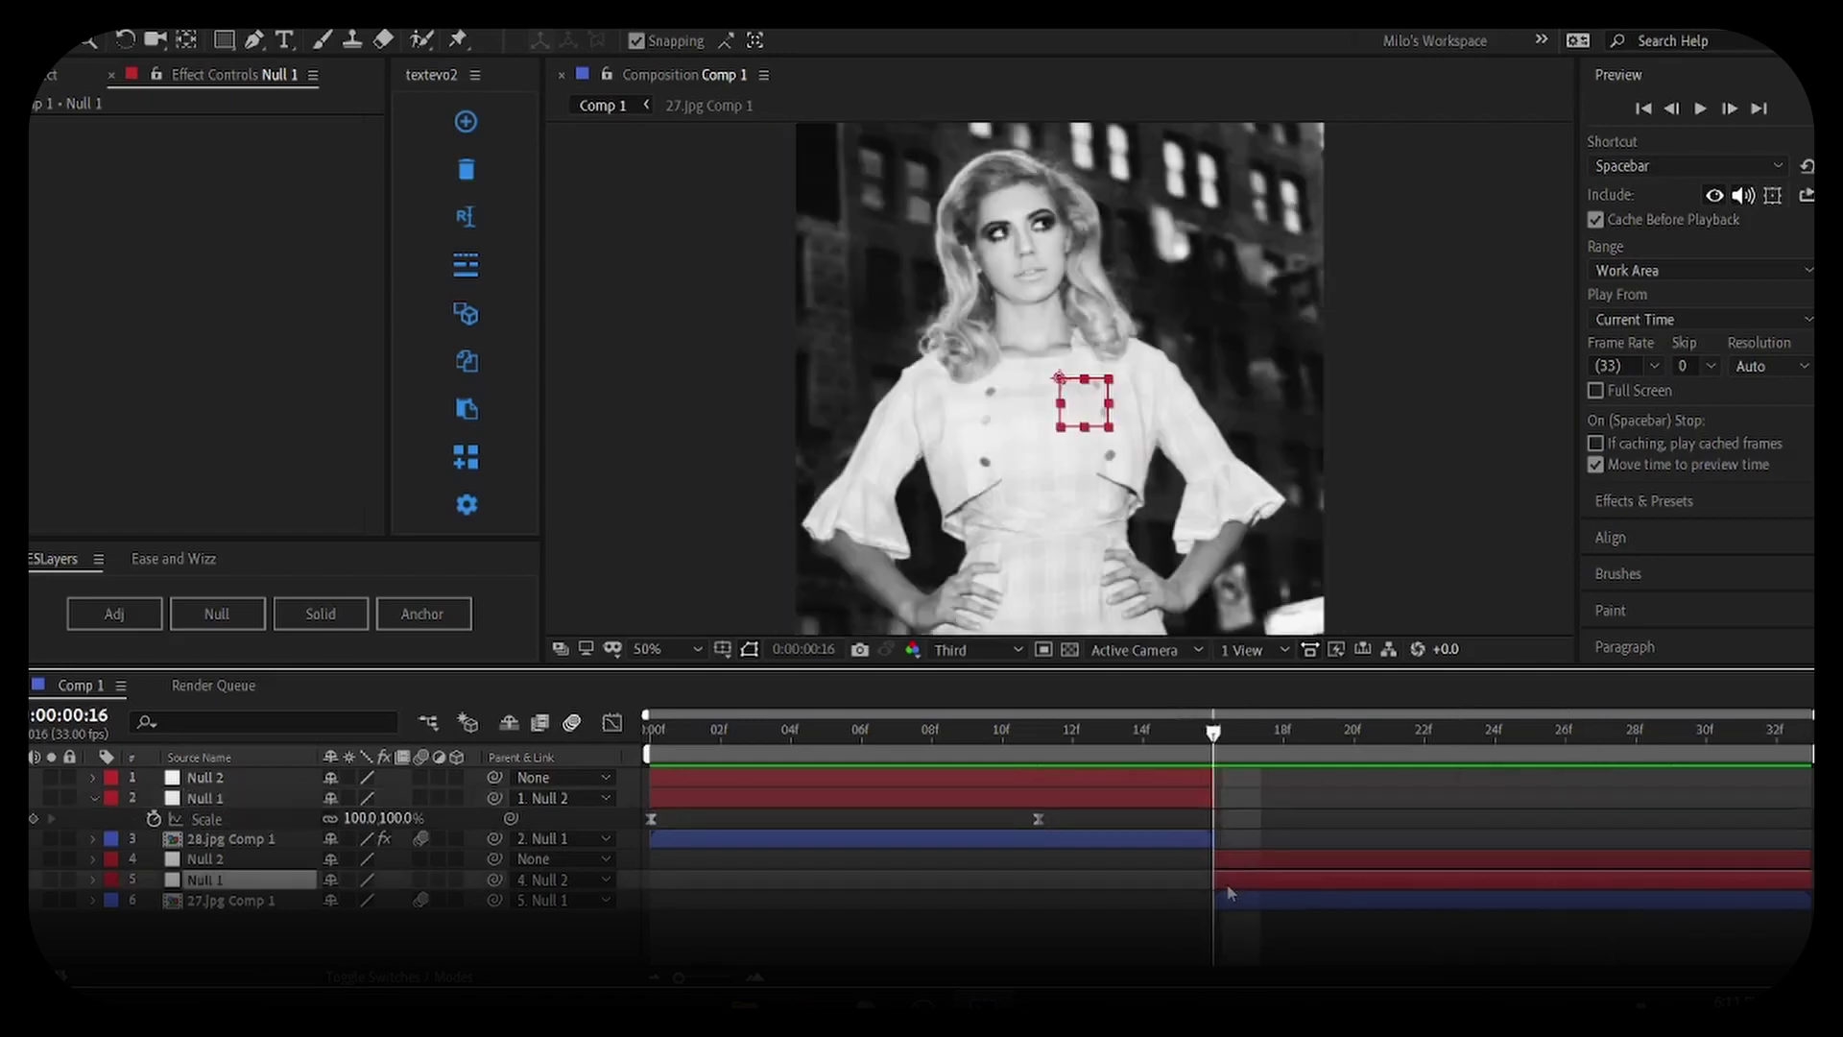
key(ctrl+v)
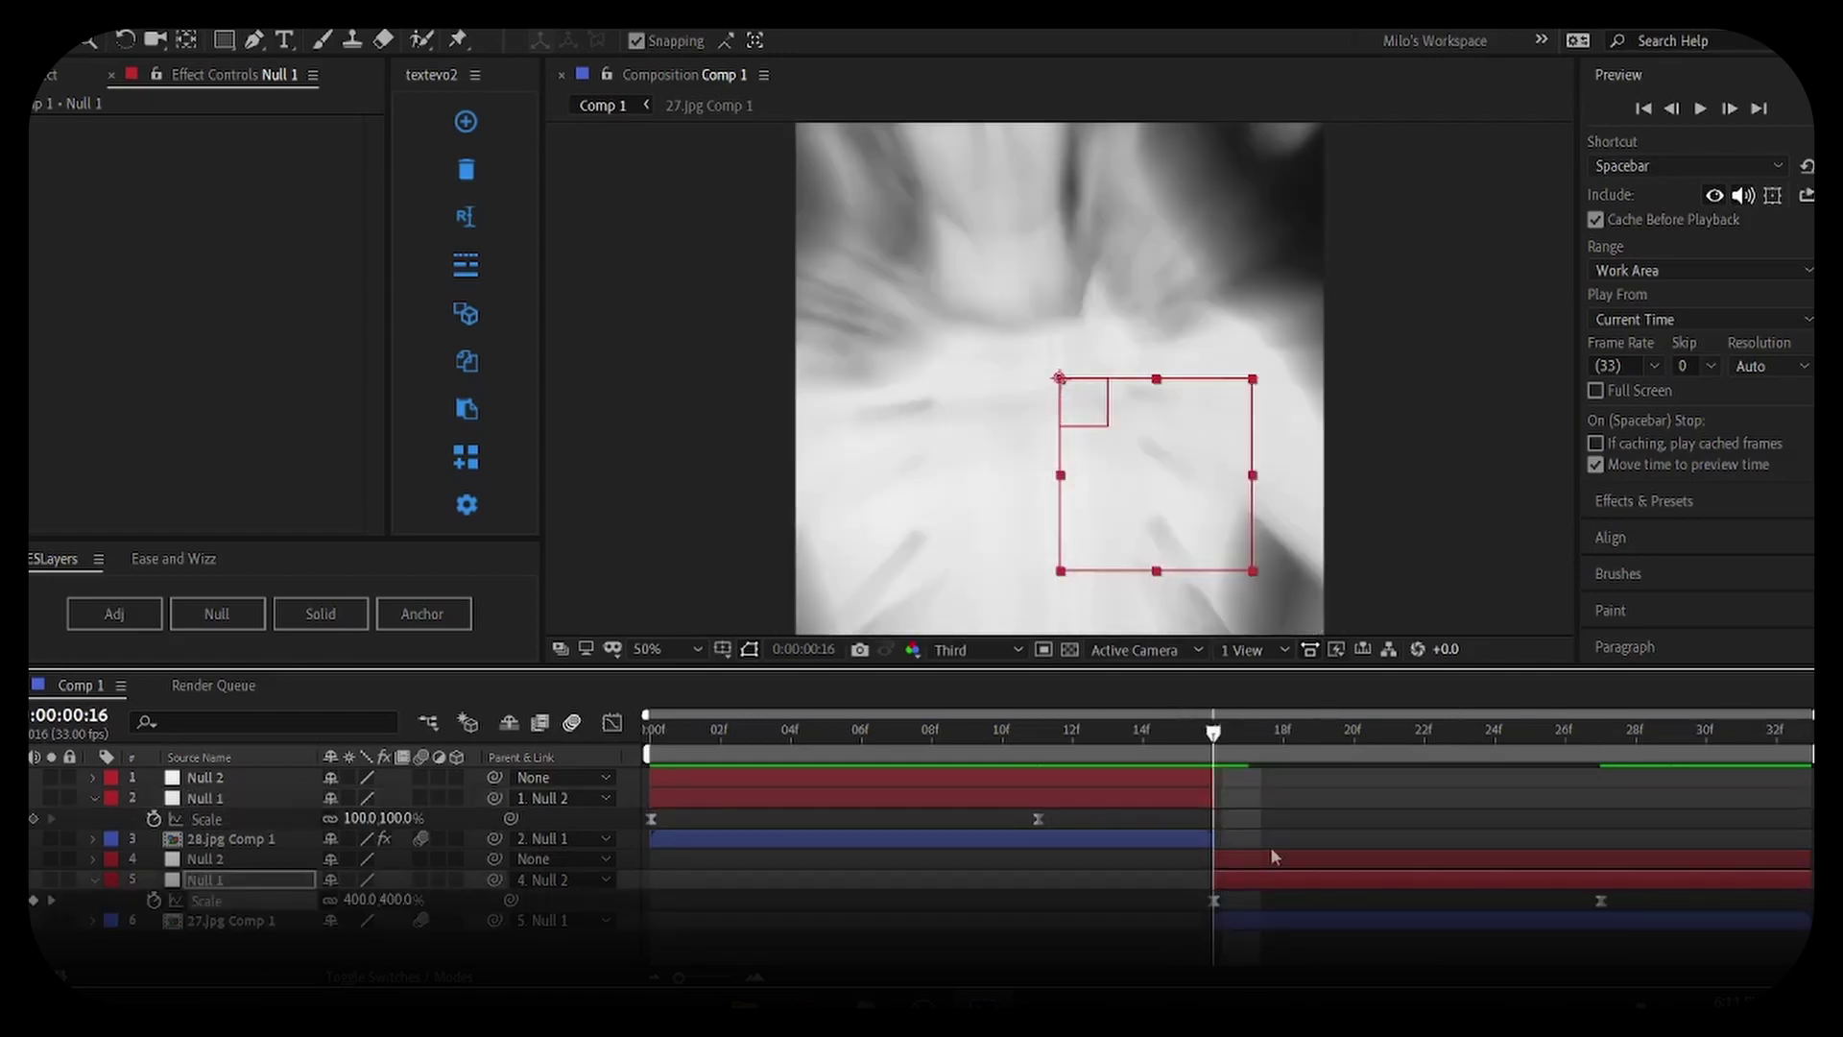
key(space)
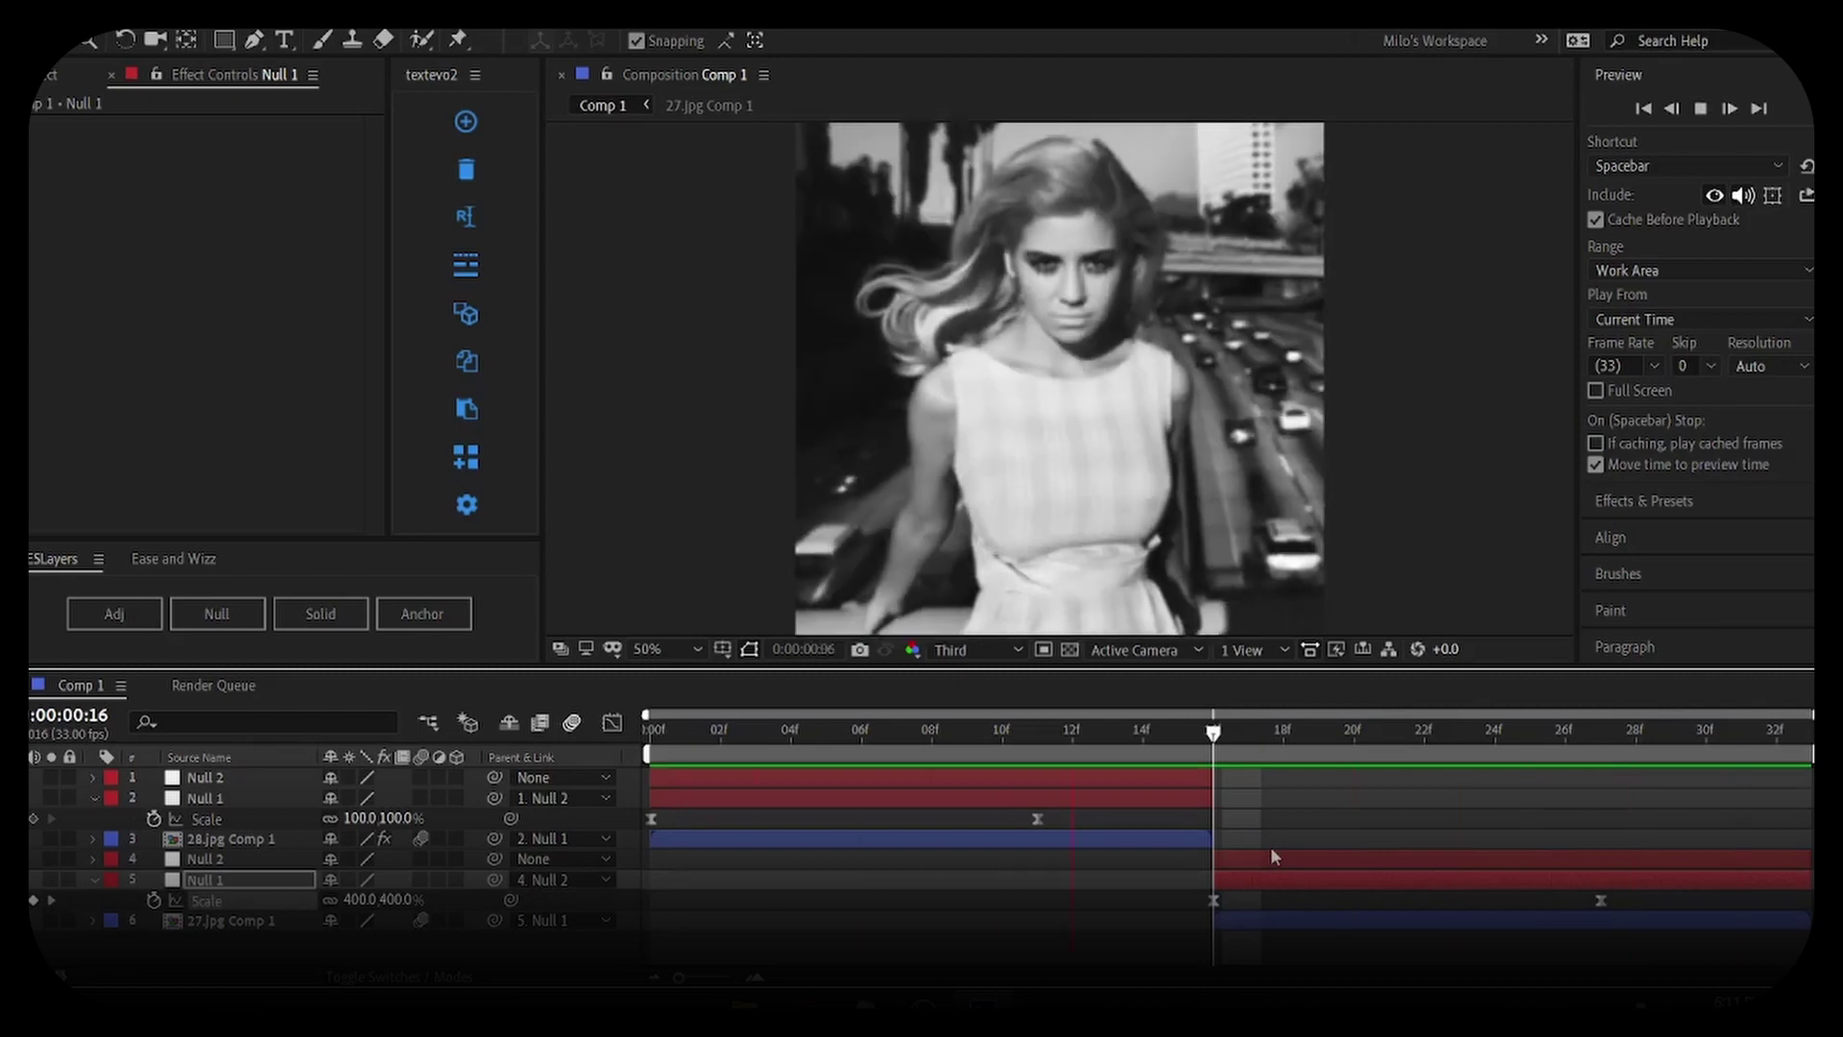
key(space)
Copy the topmost Null 2's Scale keyframes onto the lower Null 2 starting at frame 17
click(1134, 781)
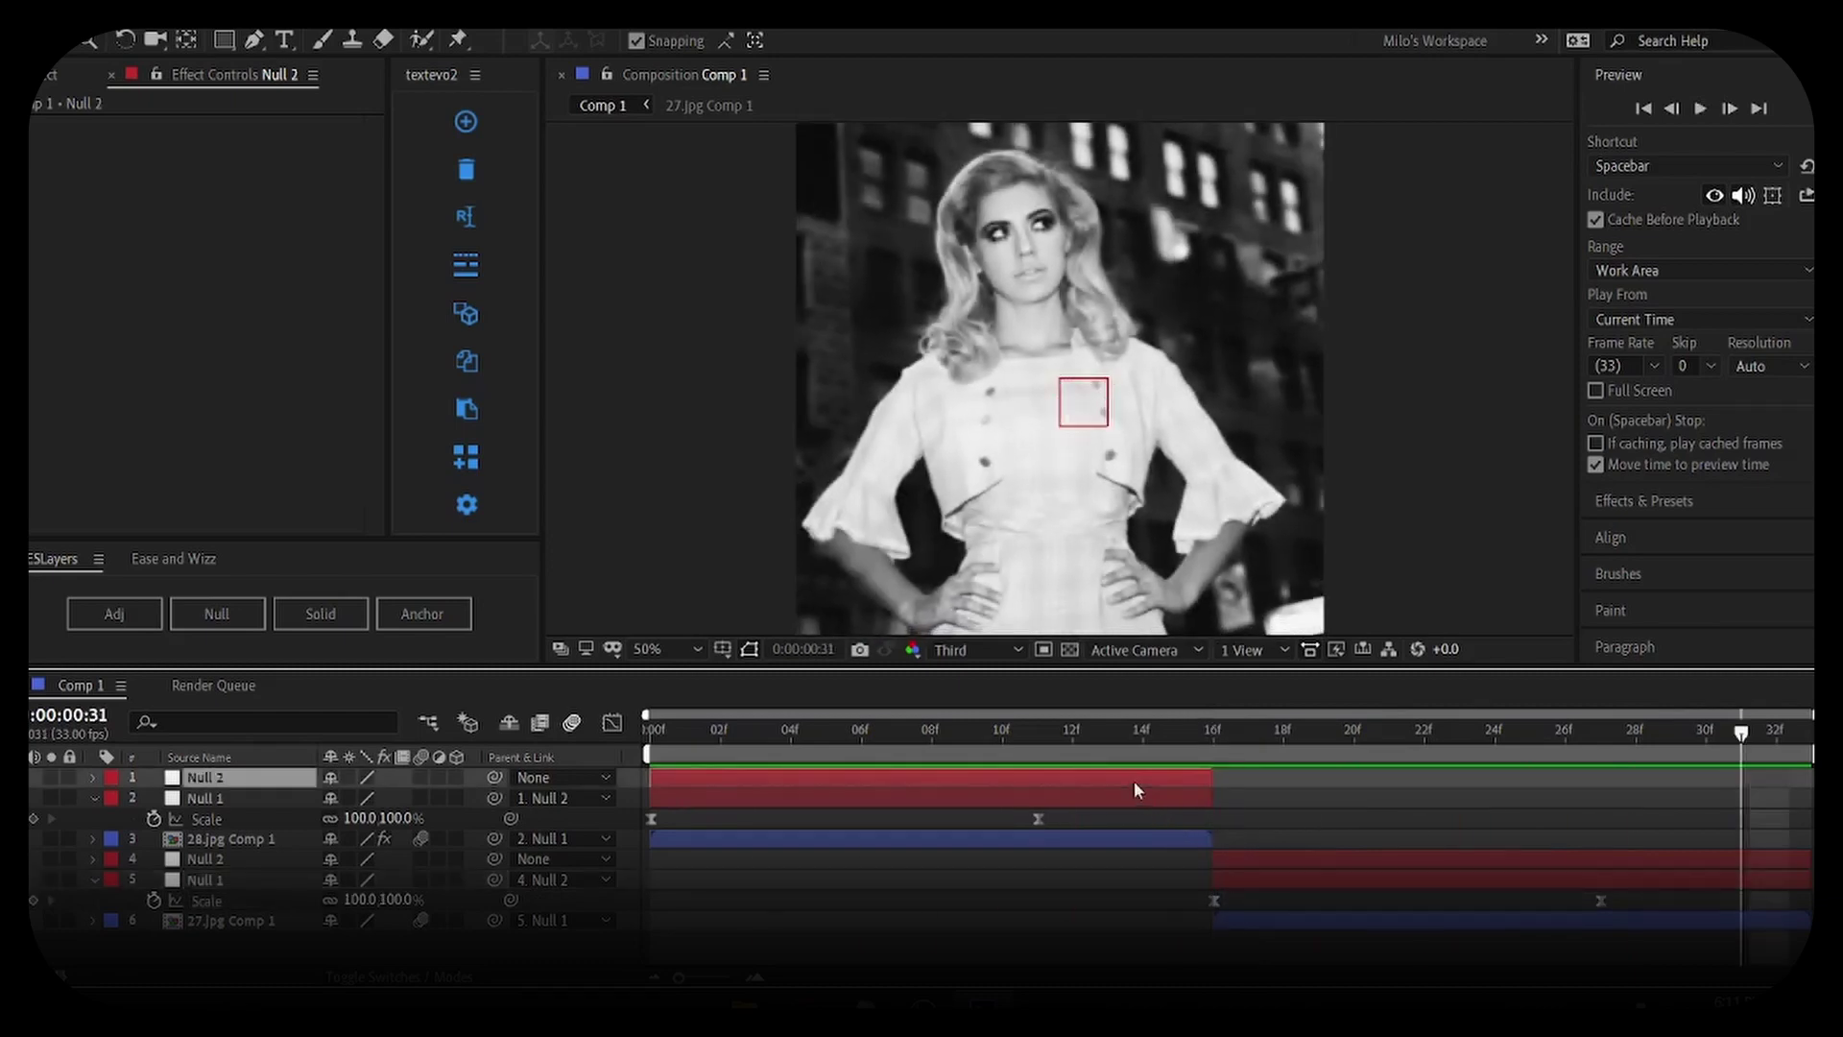
key(u)
drag(1327, 785, 782, 829)
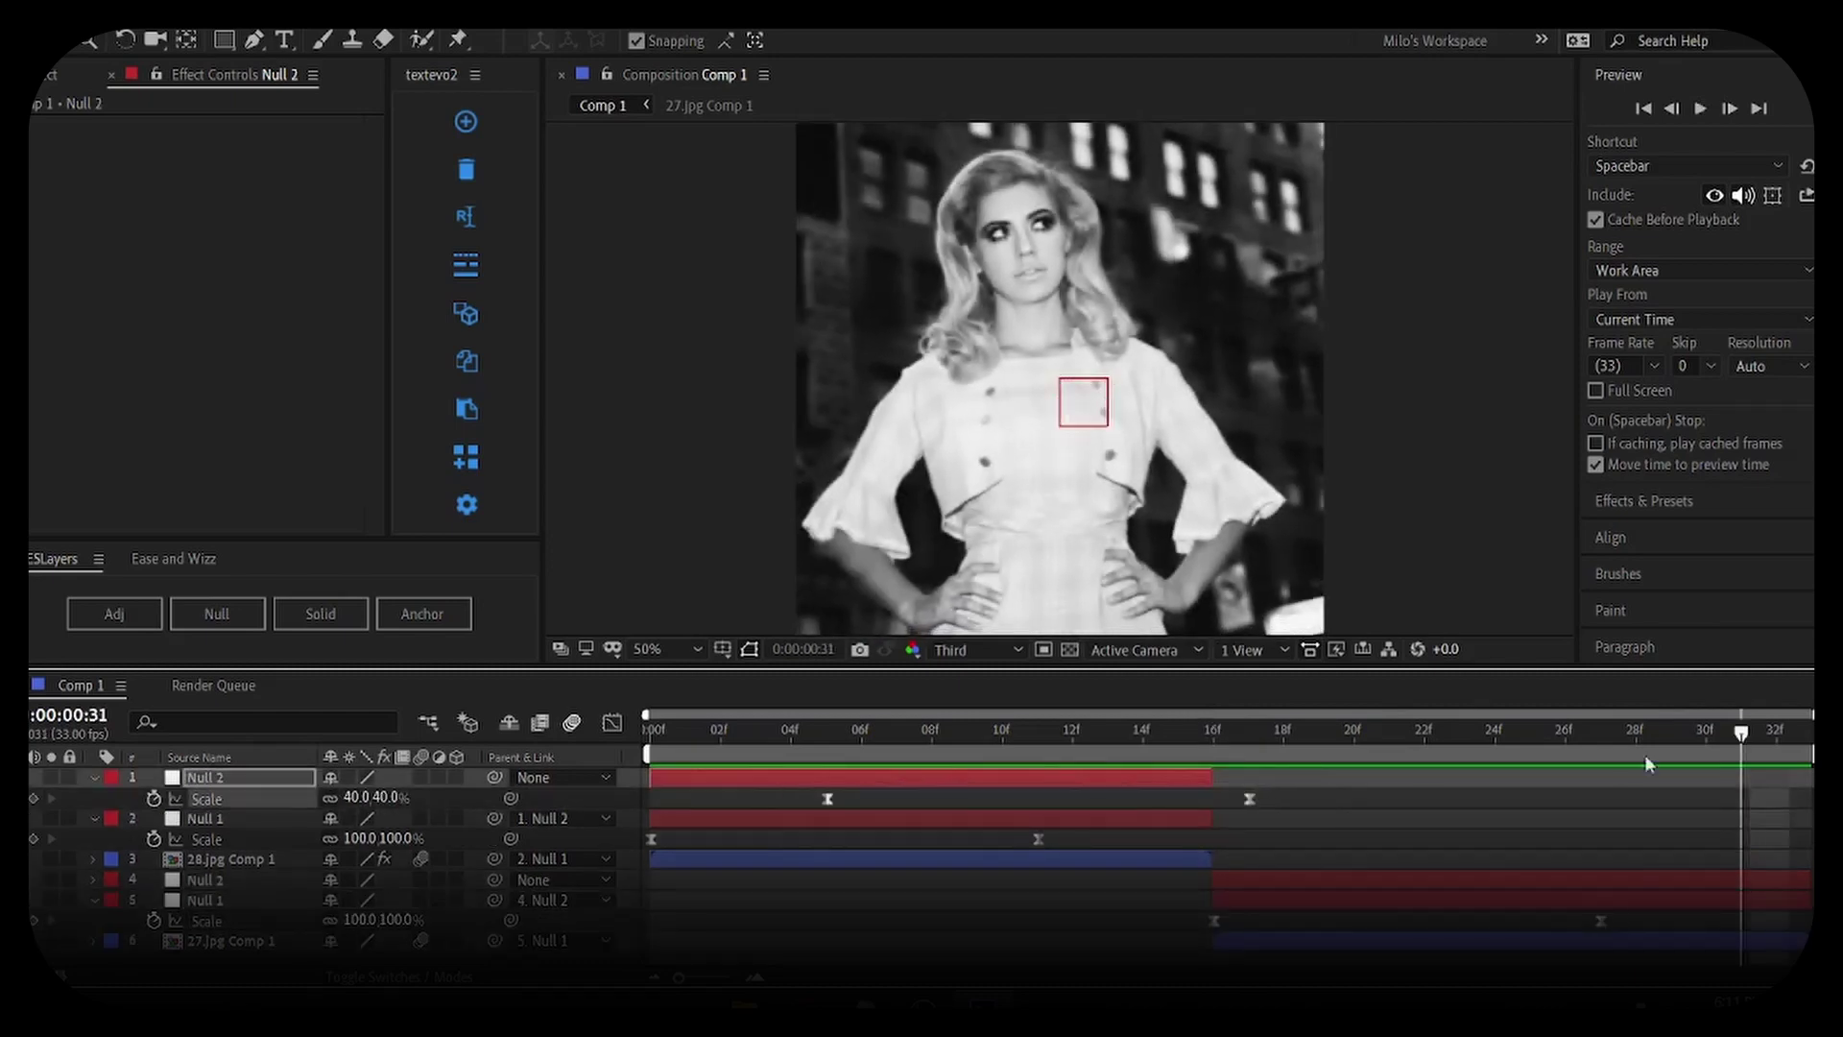
drag(1740, 736, 1269, 869)
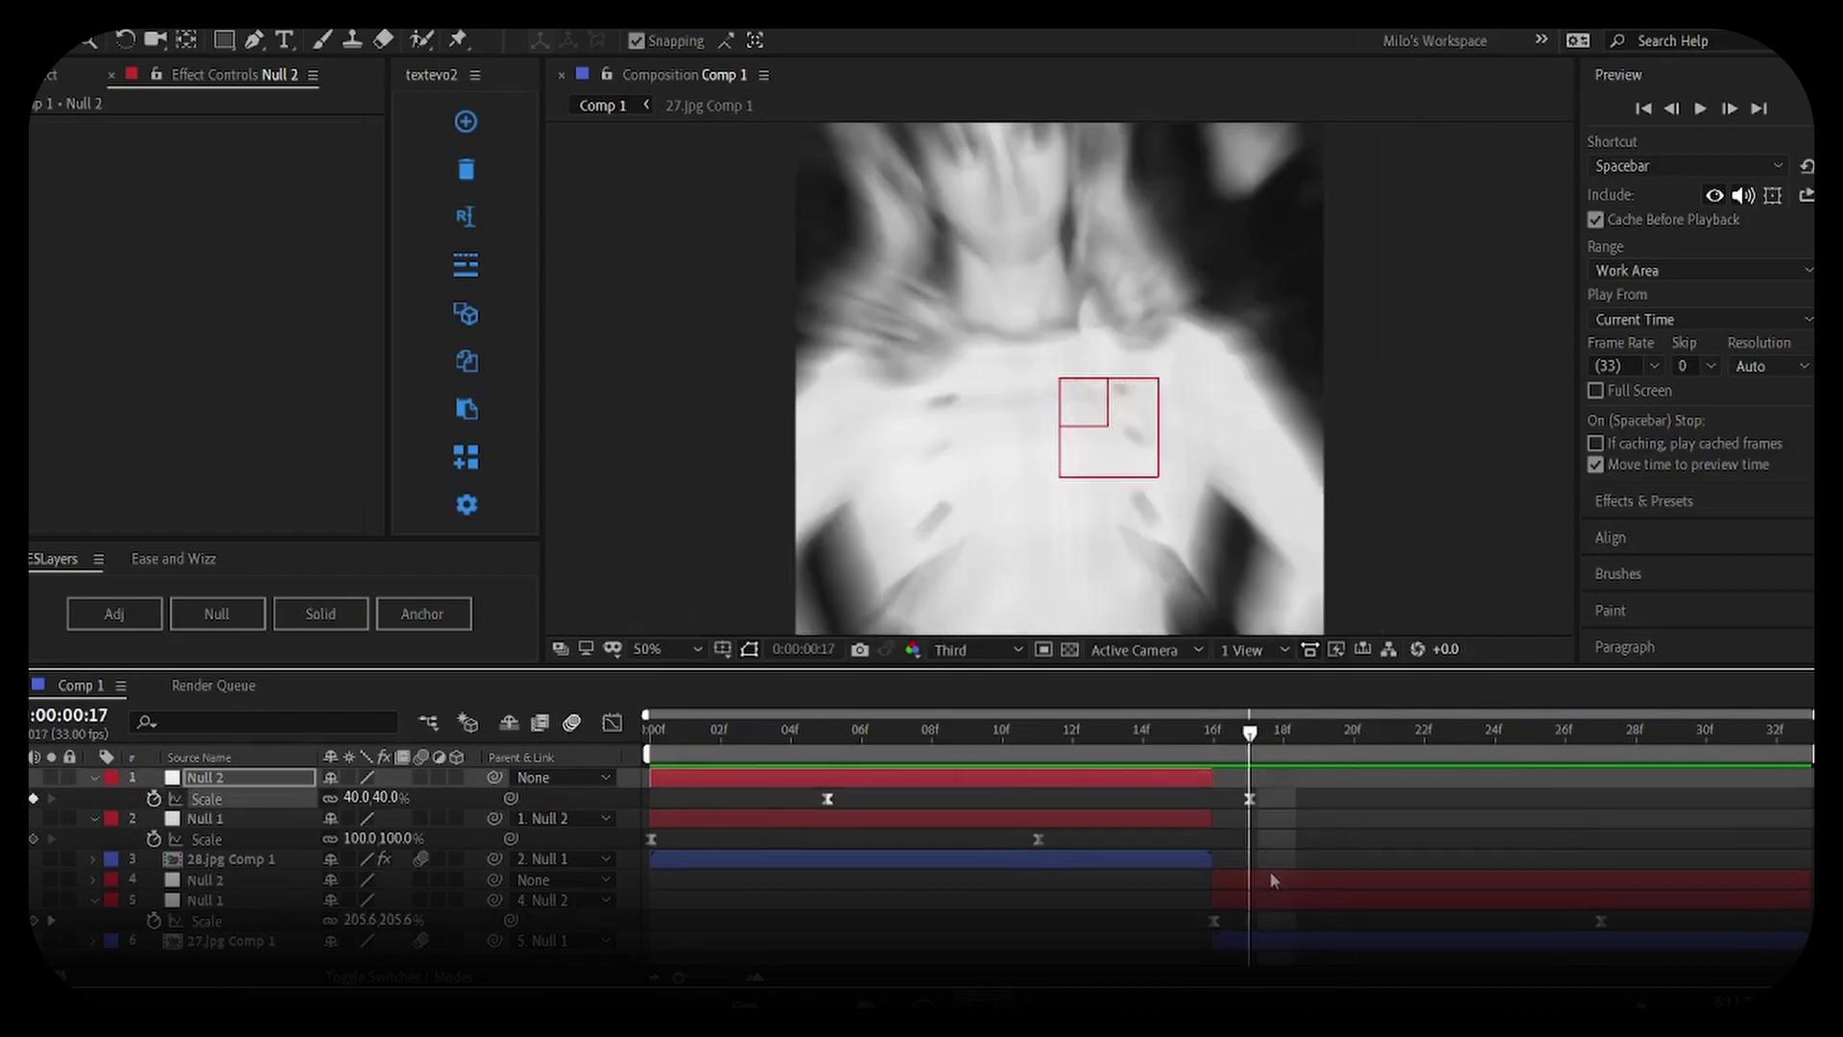
click(1271, 872)
key(ctrl+v)
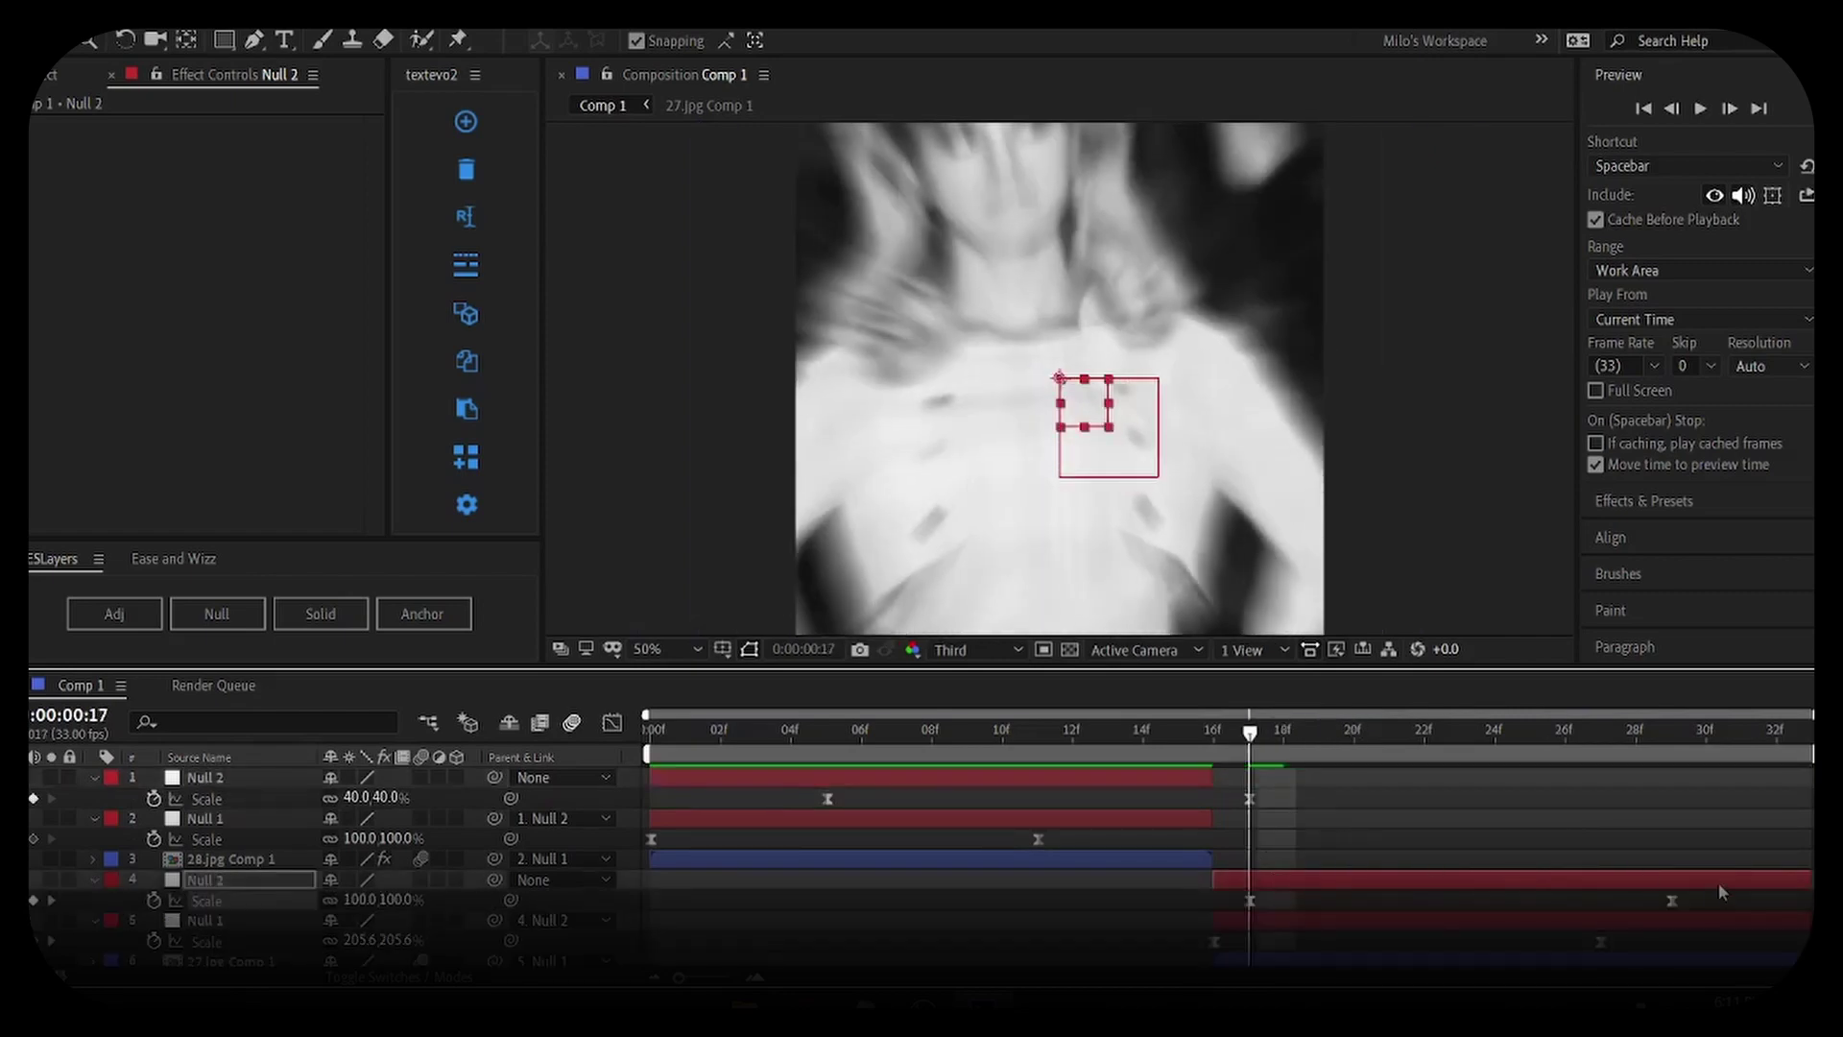
Shift the lower Null 2's Scale keyframes so the first sits at frame 22, and play back the composition
drag(1693, 902, 1832, 902)
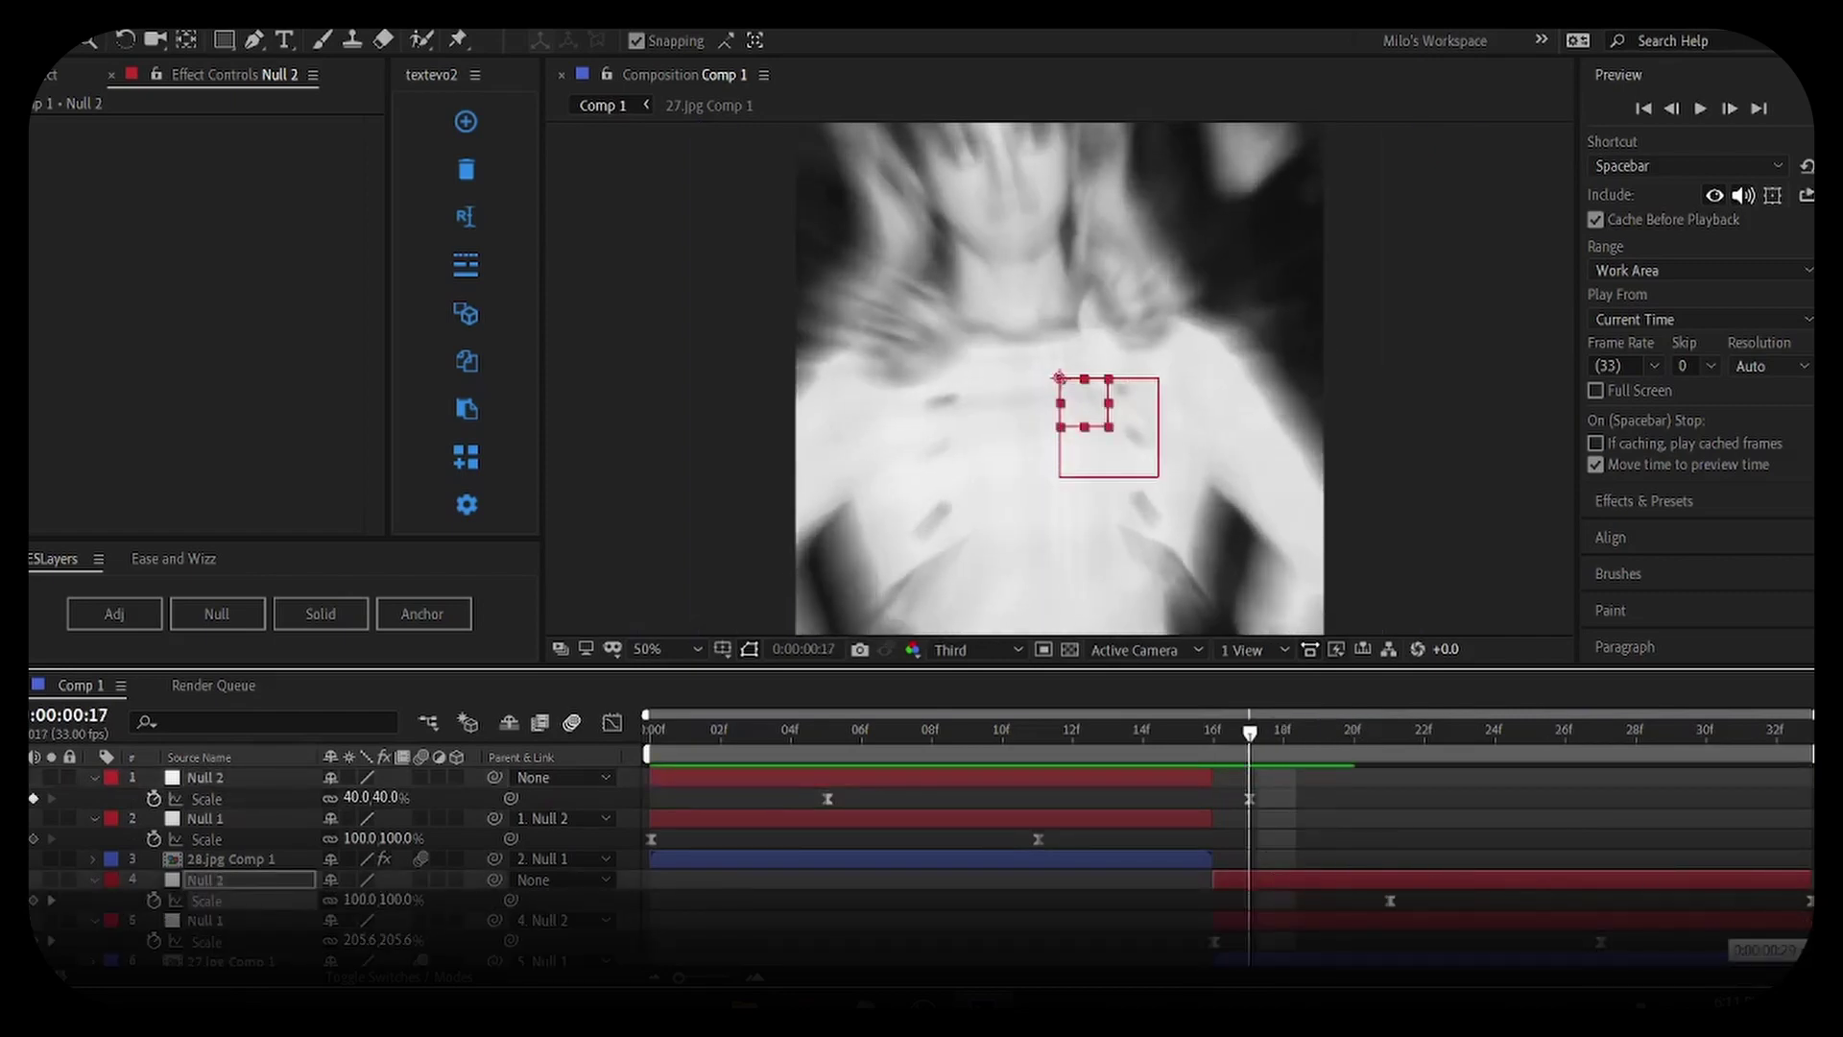
key(space)
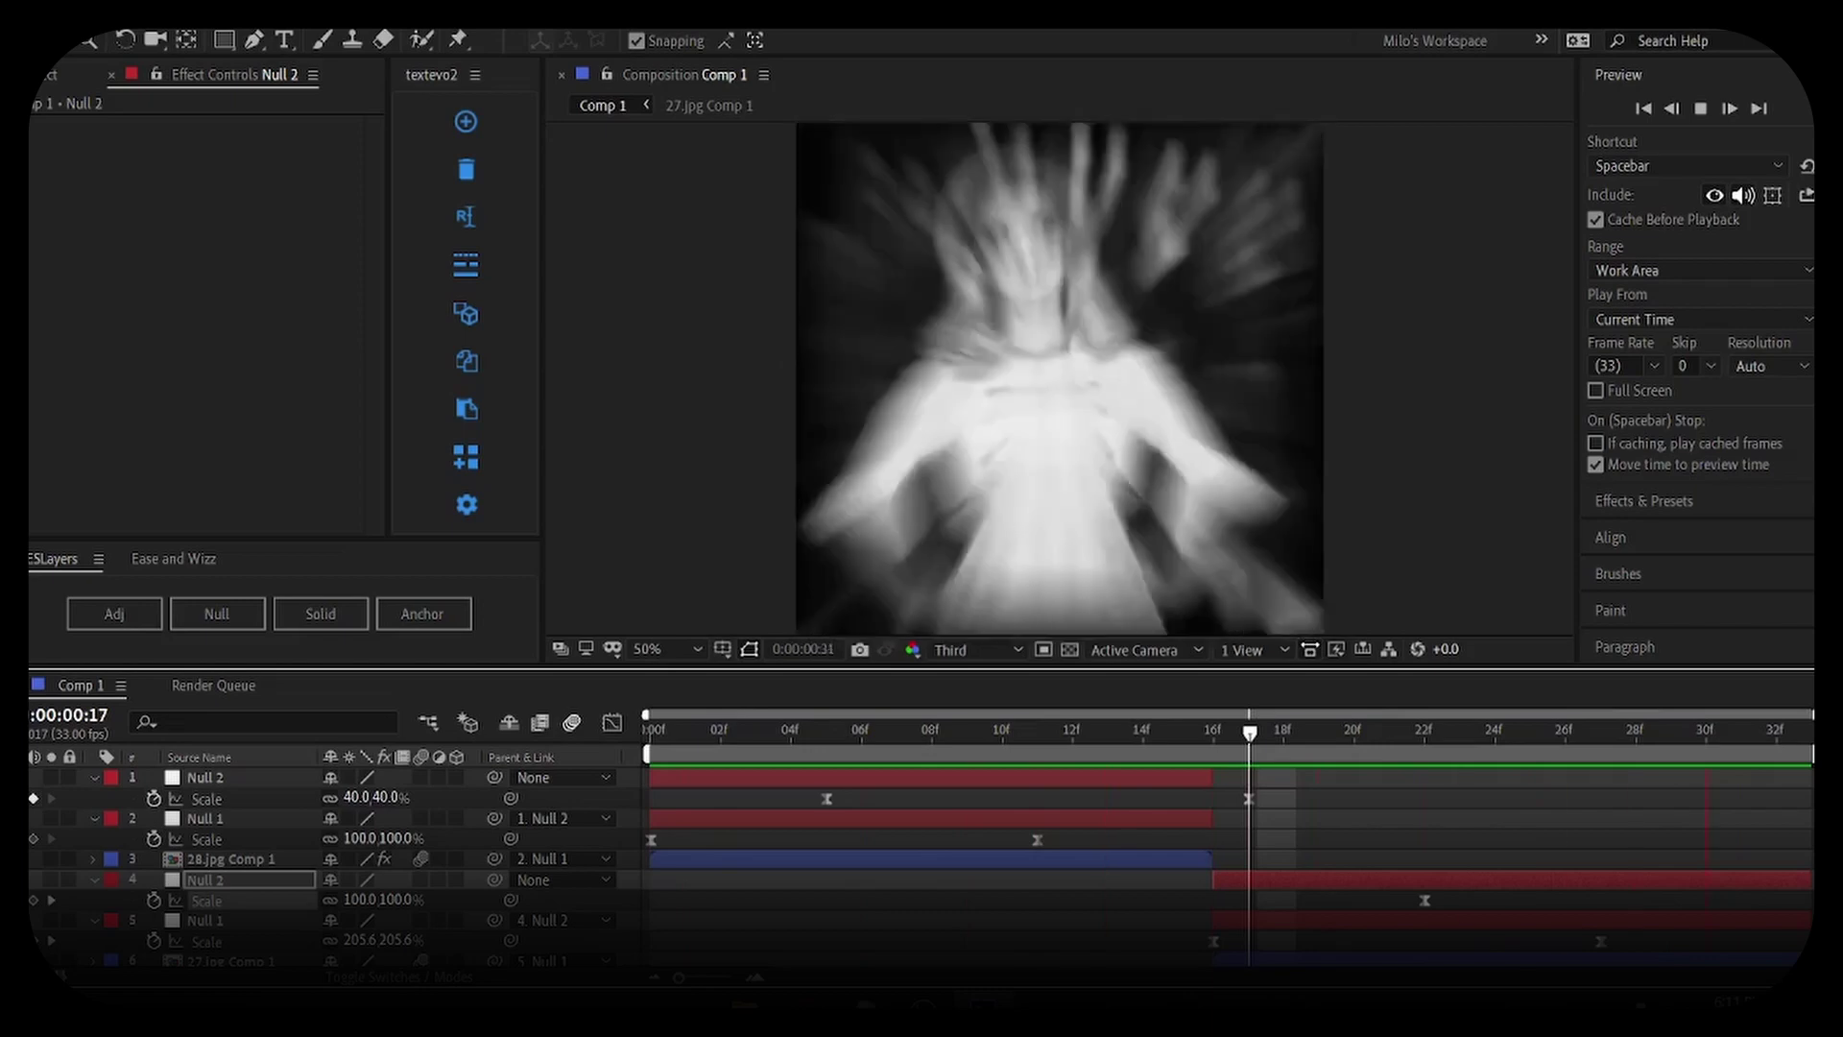
key(space)
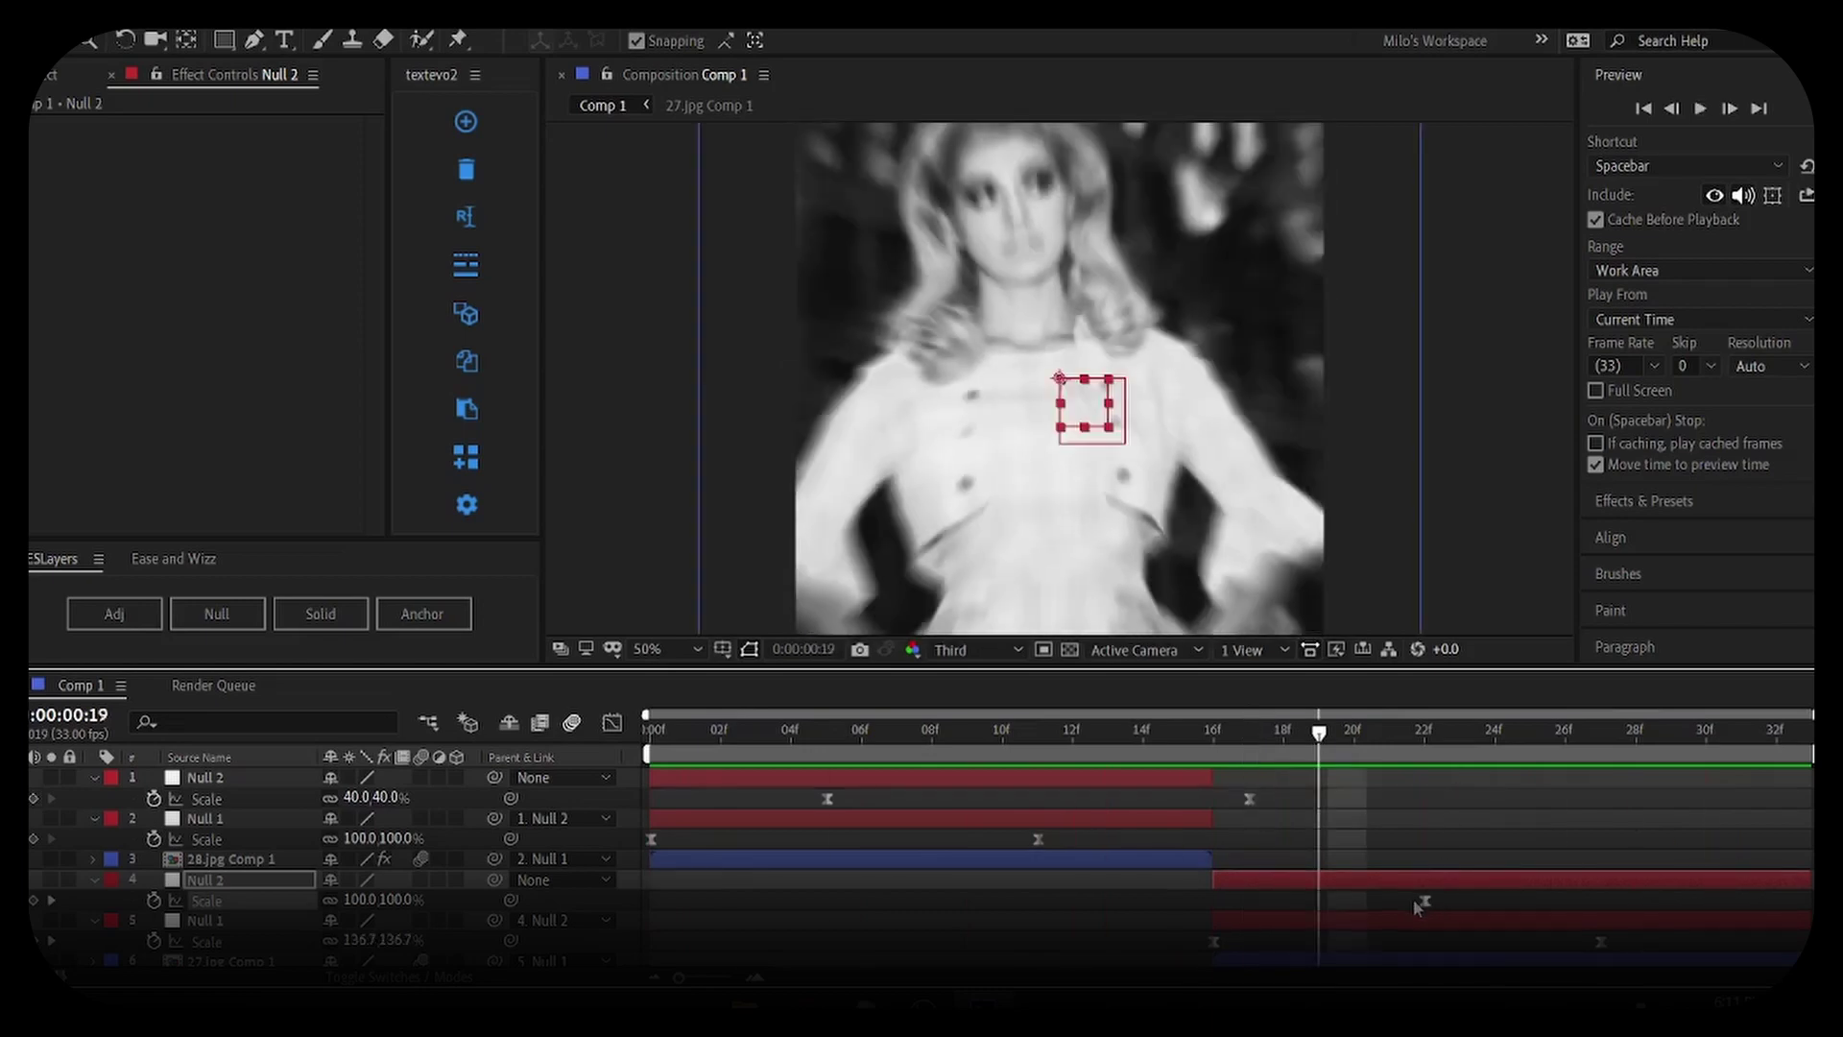
Try the lower Null 2's Scale keyframes starting at frame 21, play it back, and return them to frame 22
drag(1417, 902, 1398, 900)
key(space)
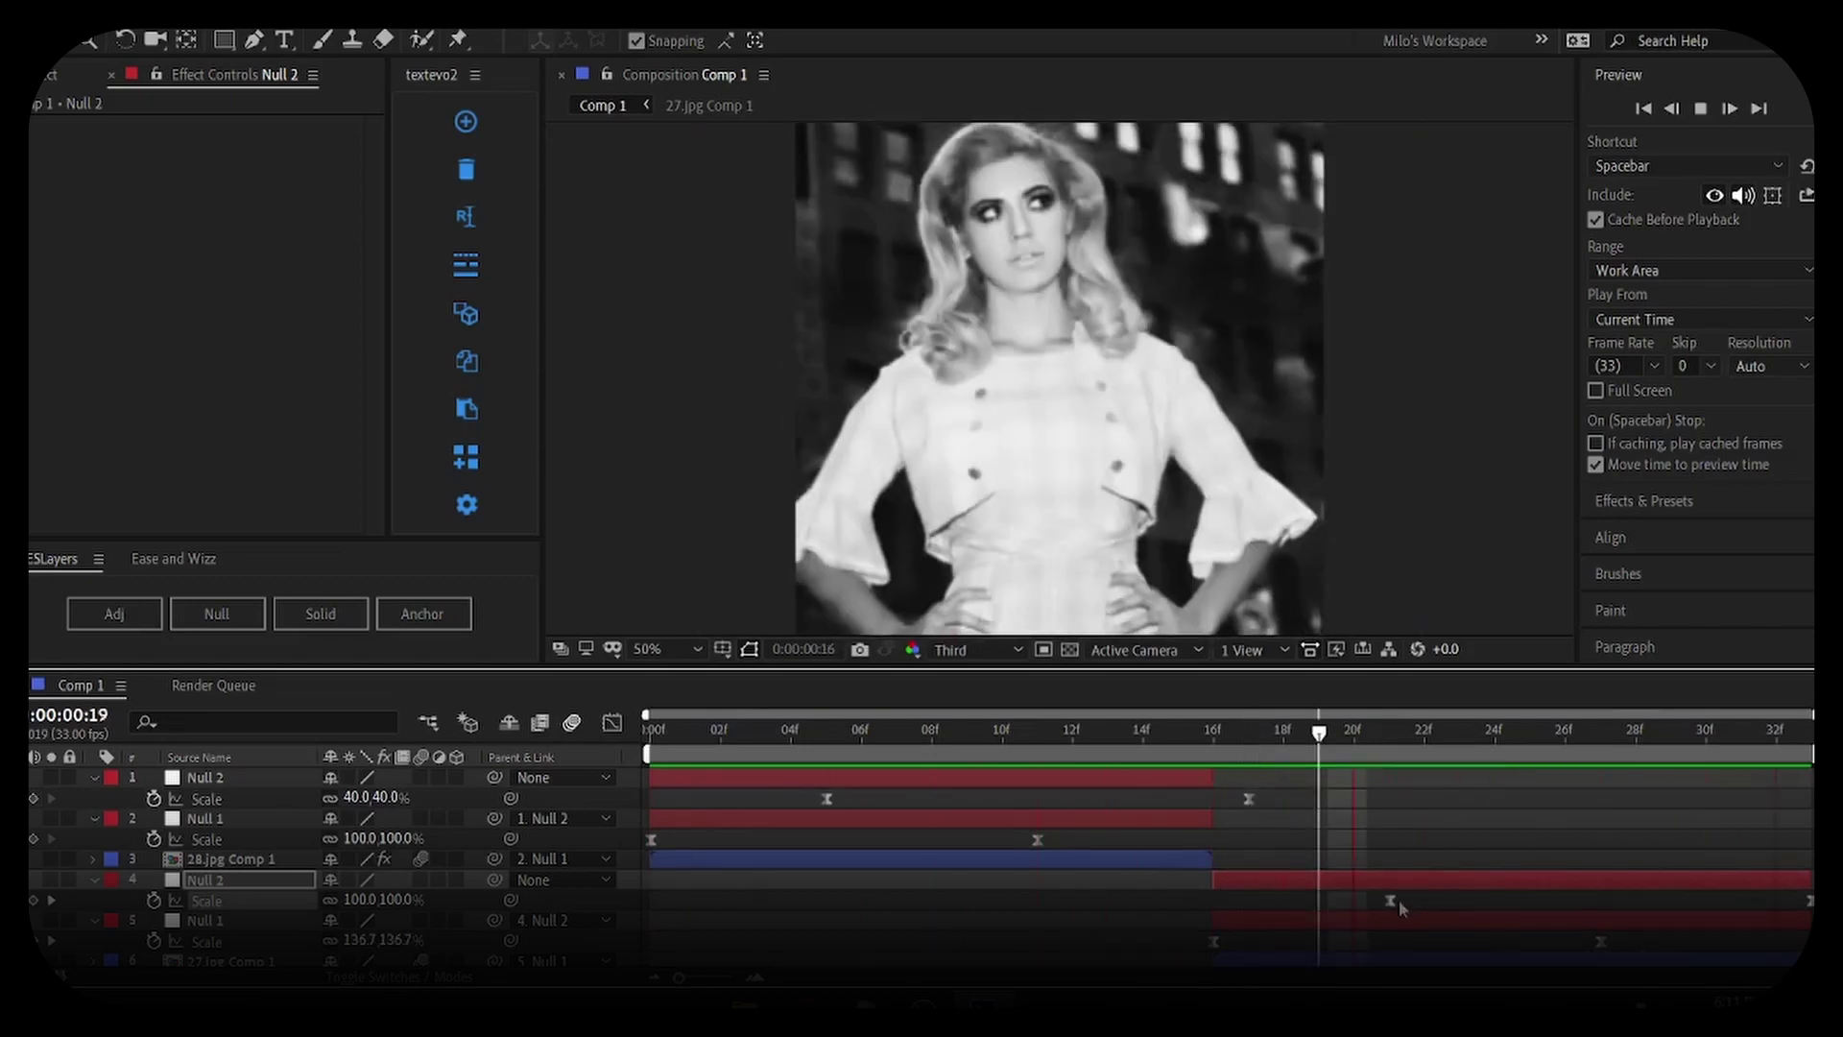
key(space)
drag(1394, 900, 1427, 901)
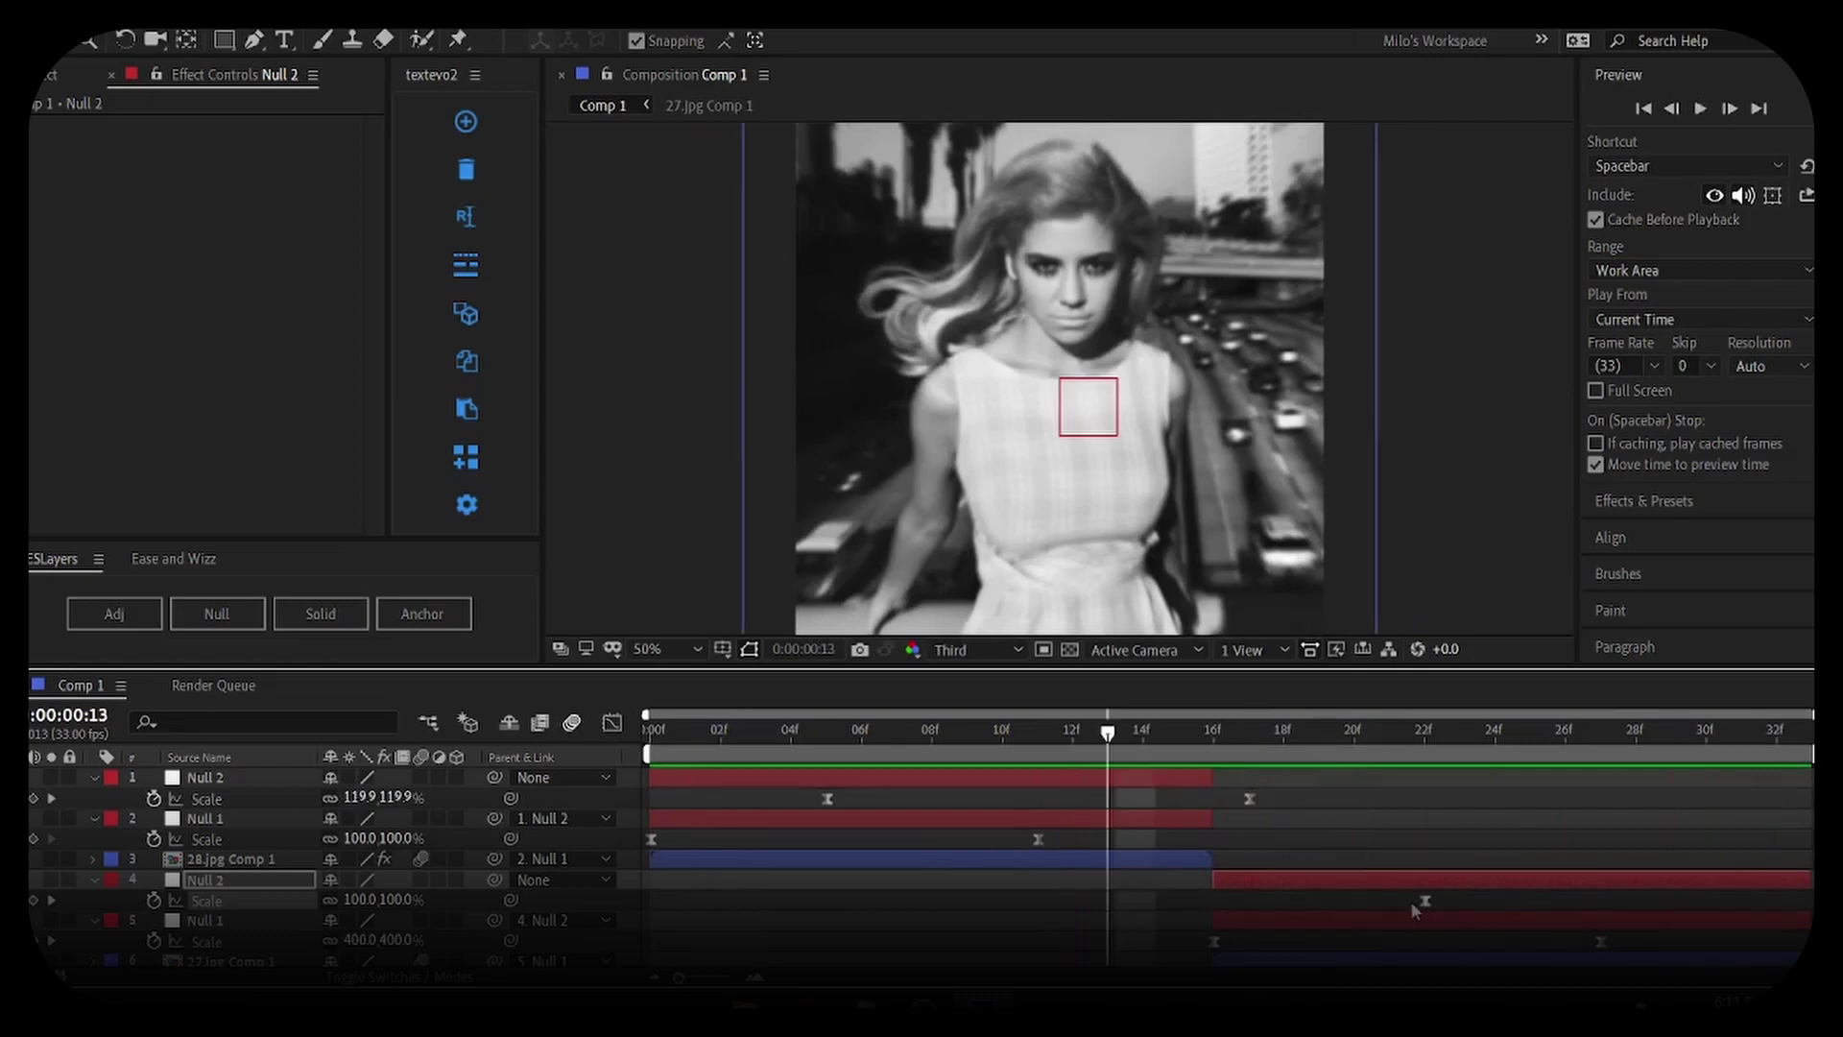
Reshape the lower Null 2's Scale curve in the graph editor to soften its overshoot, and scrub through the result
click(611, 722)
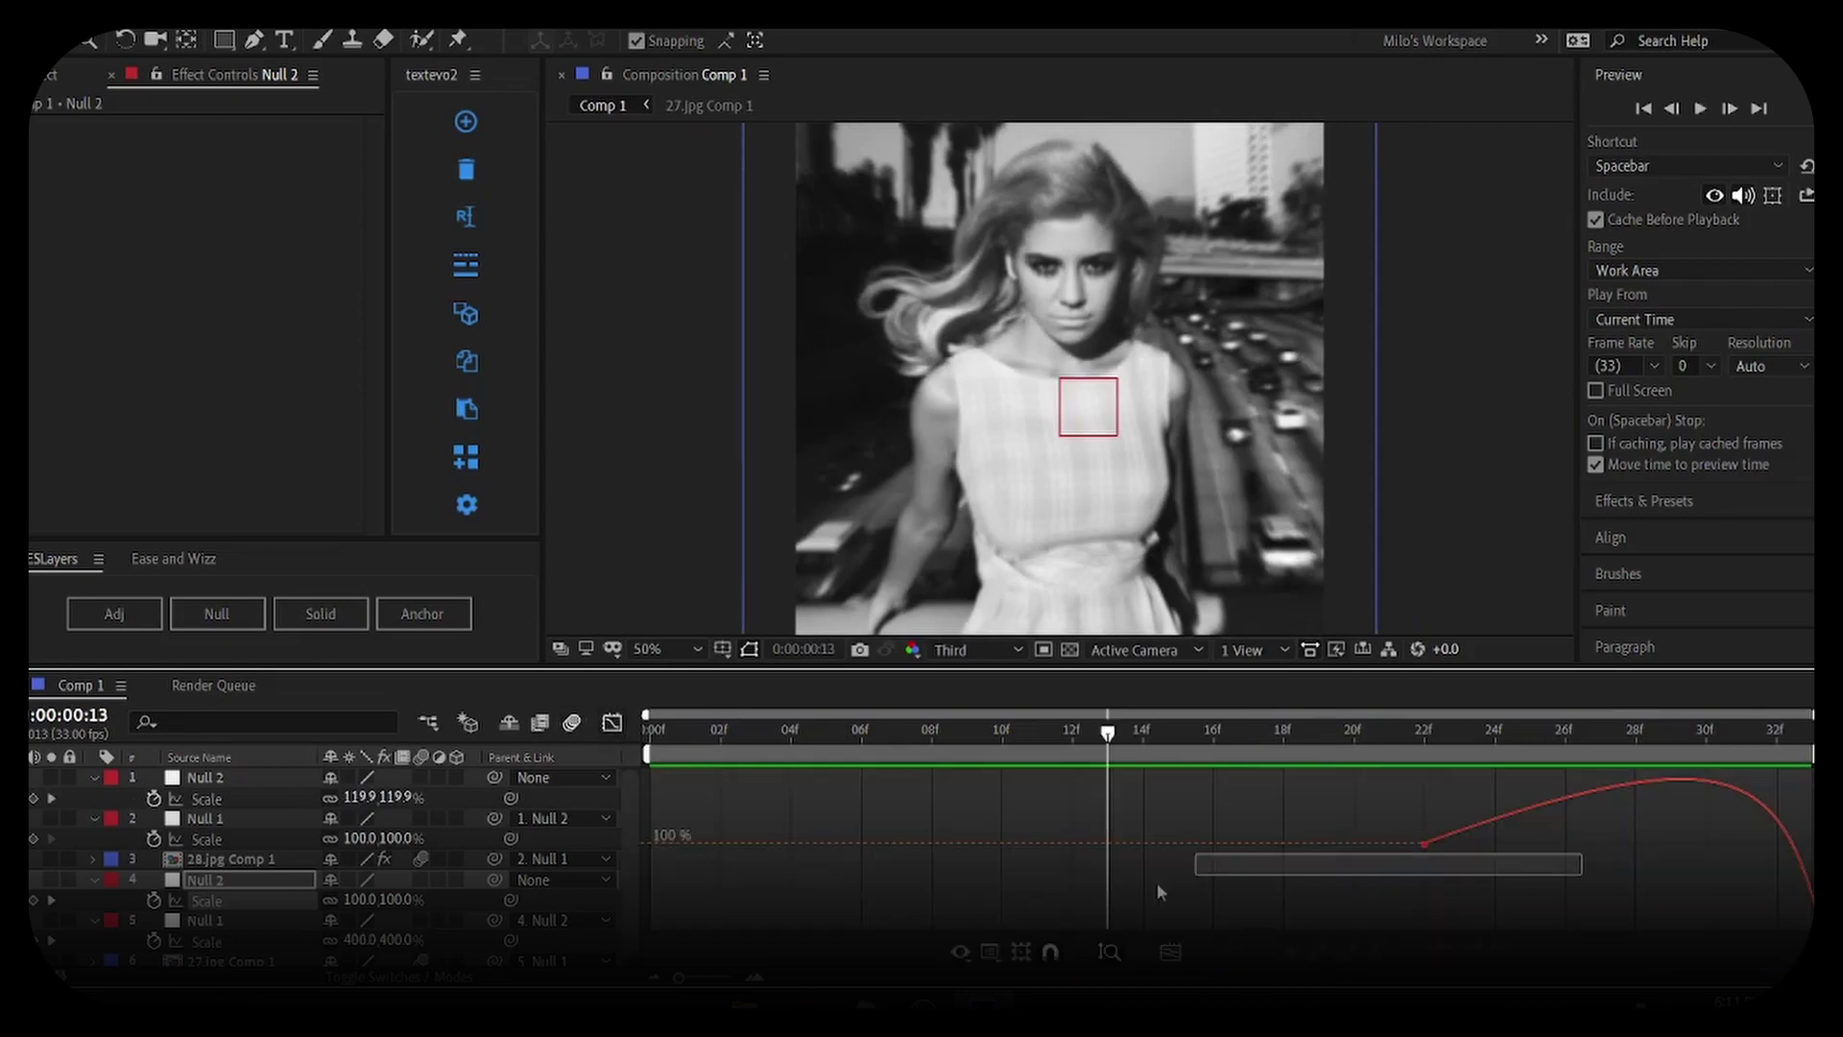
click(1661, 836)
drag(1799, 778, 1811, 807)
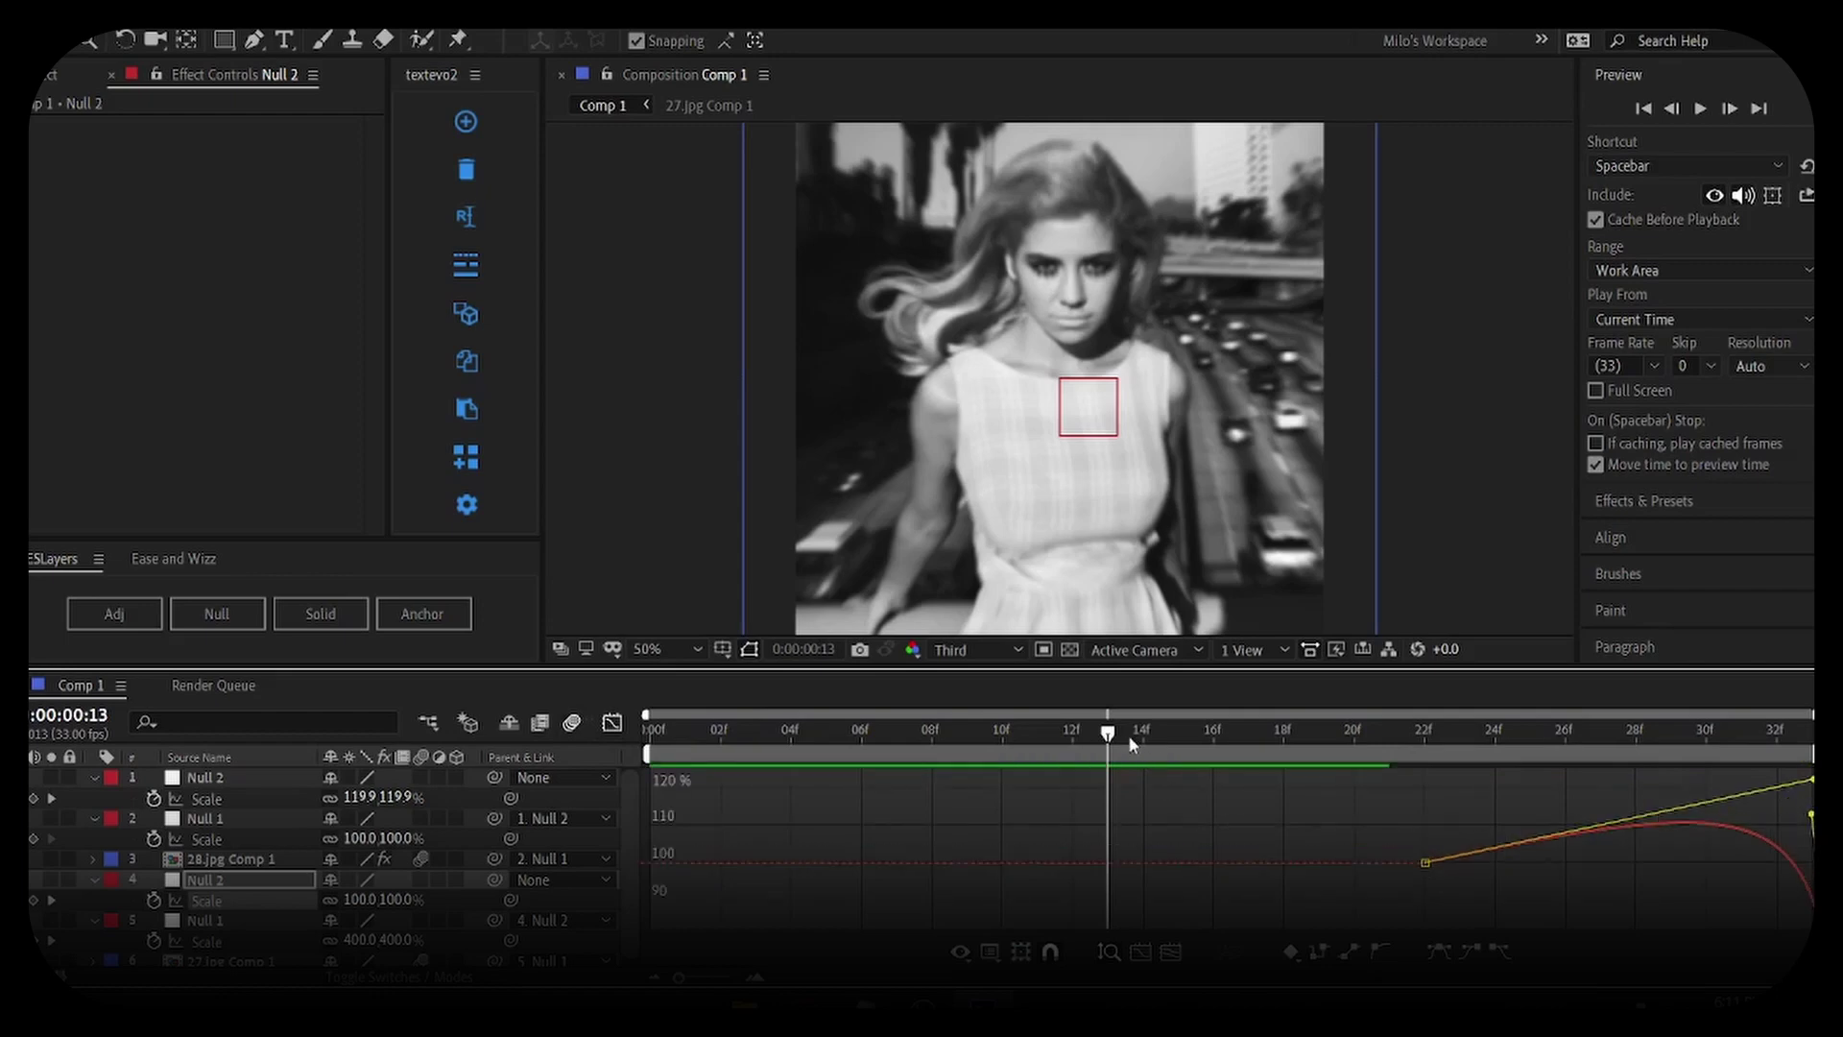
drag(1127, 736, 1629, 831)
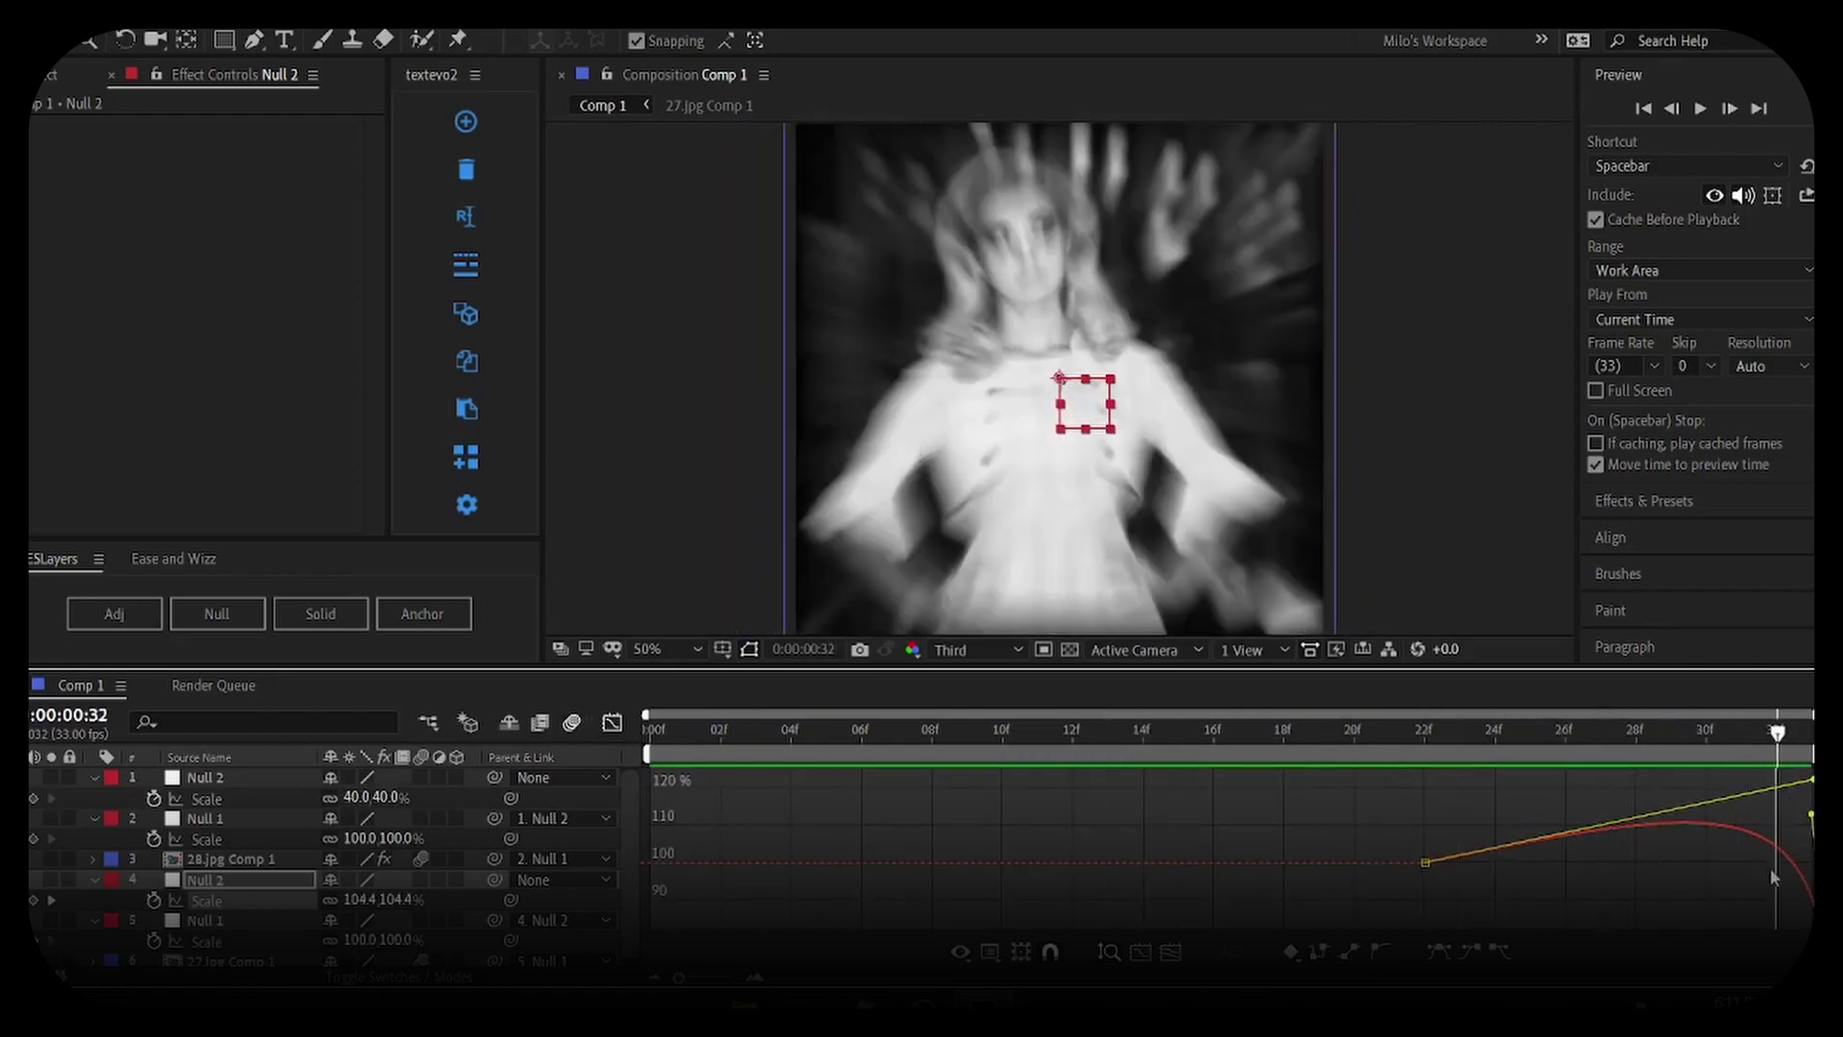
click(614, 723)
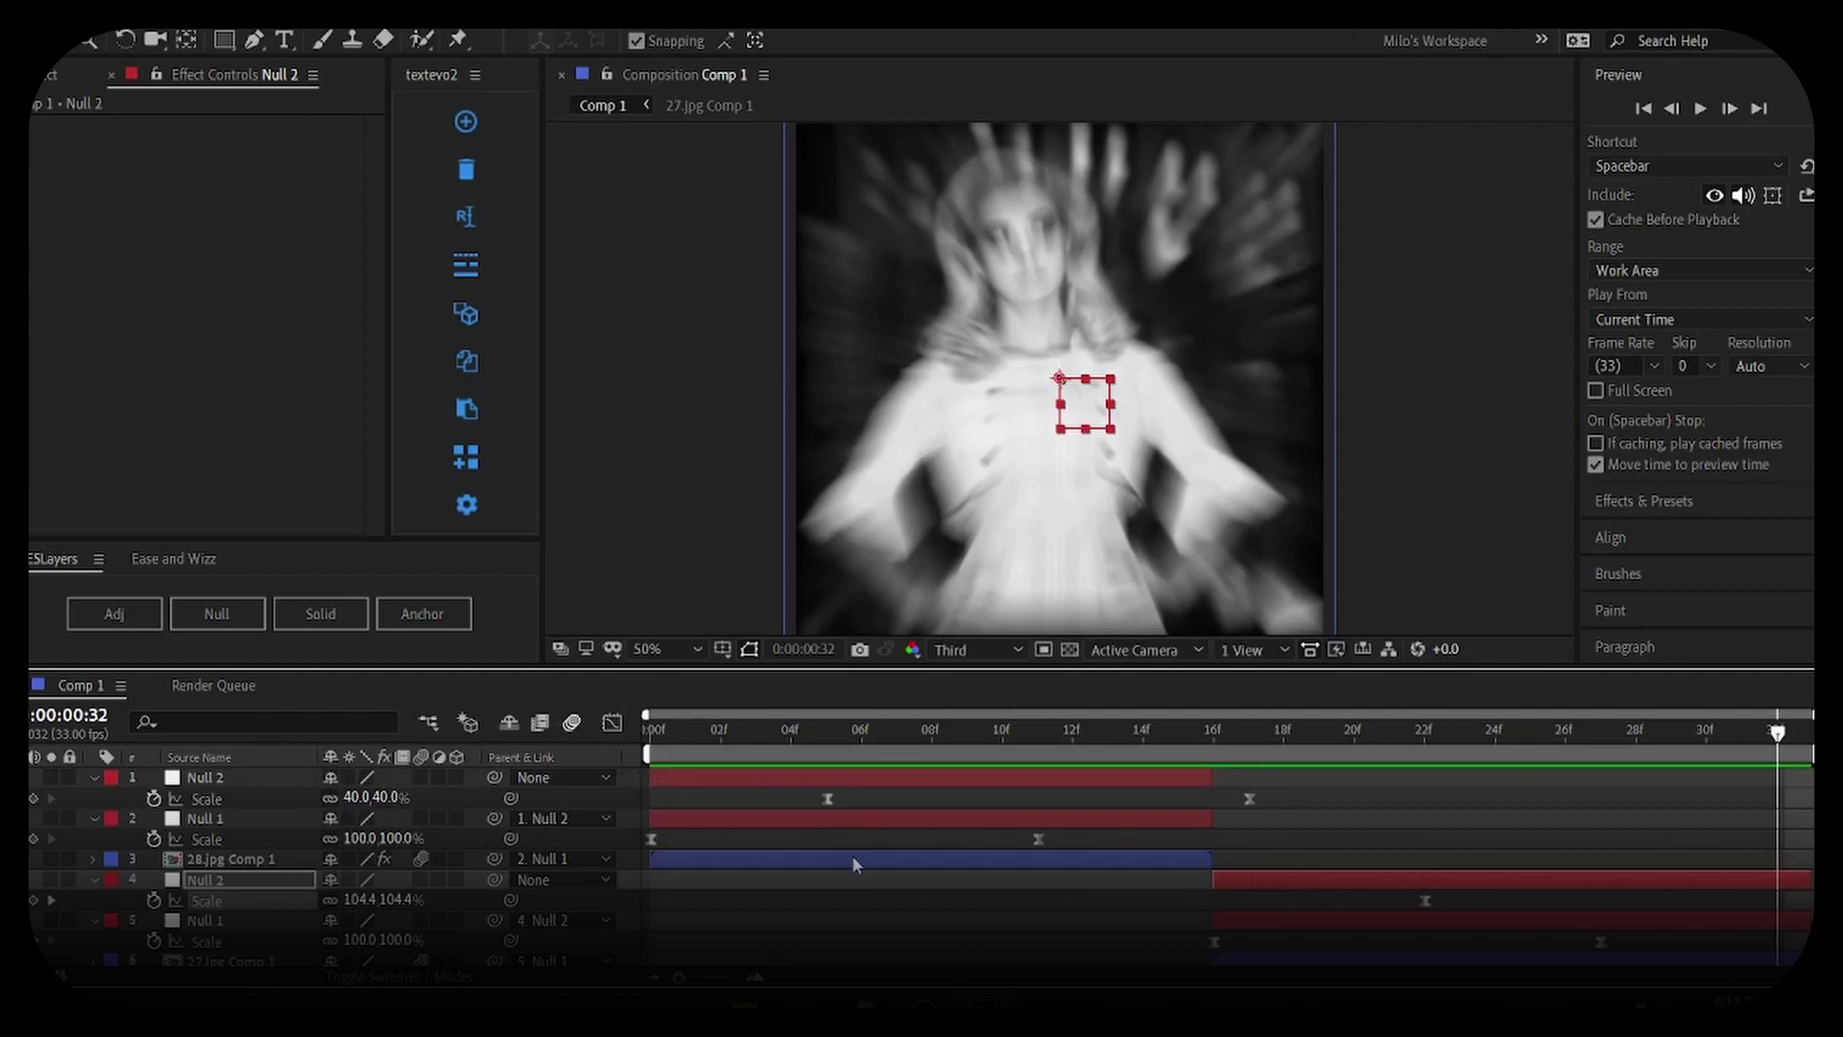
Copy the Motion Tile effect from 28.jpg Comp 1 to 27.jpg Comp 1 and play back the composition
click(857, 864)
click(106, 132)
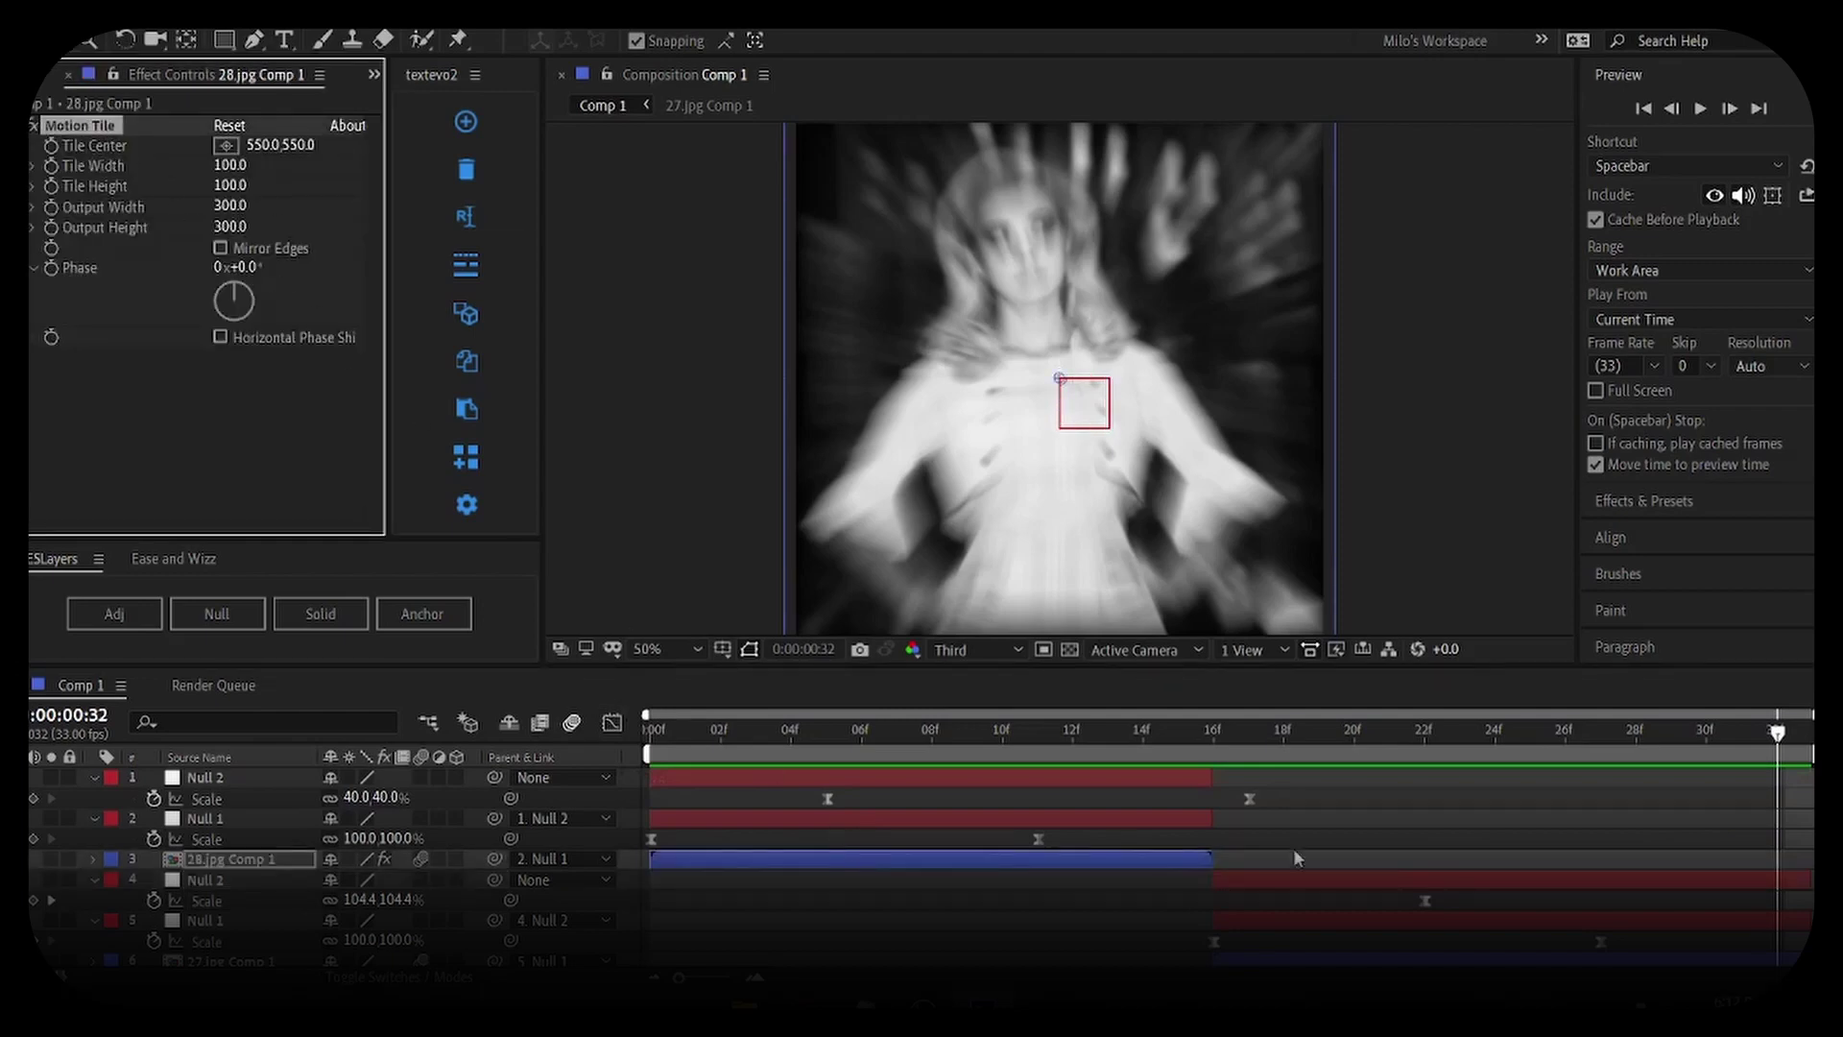
click(1461, 969)
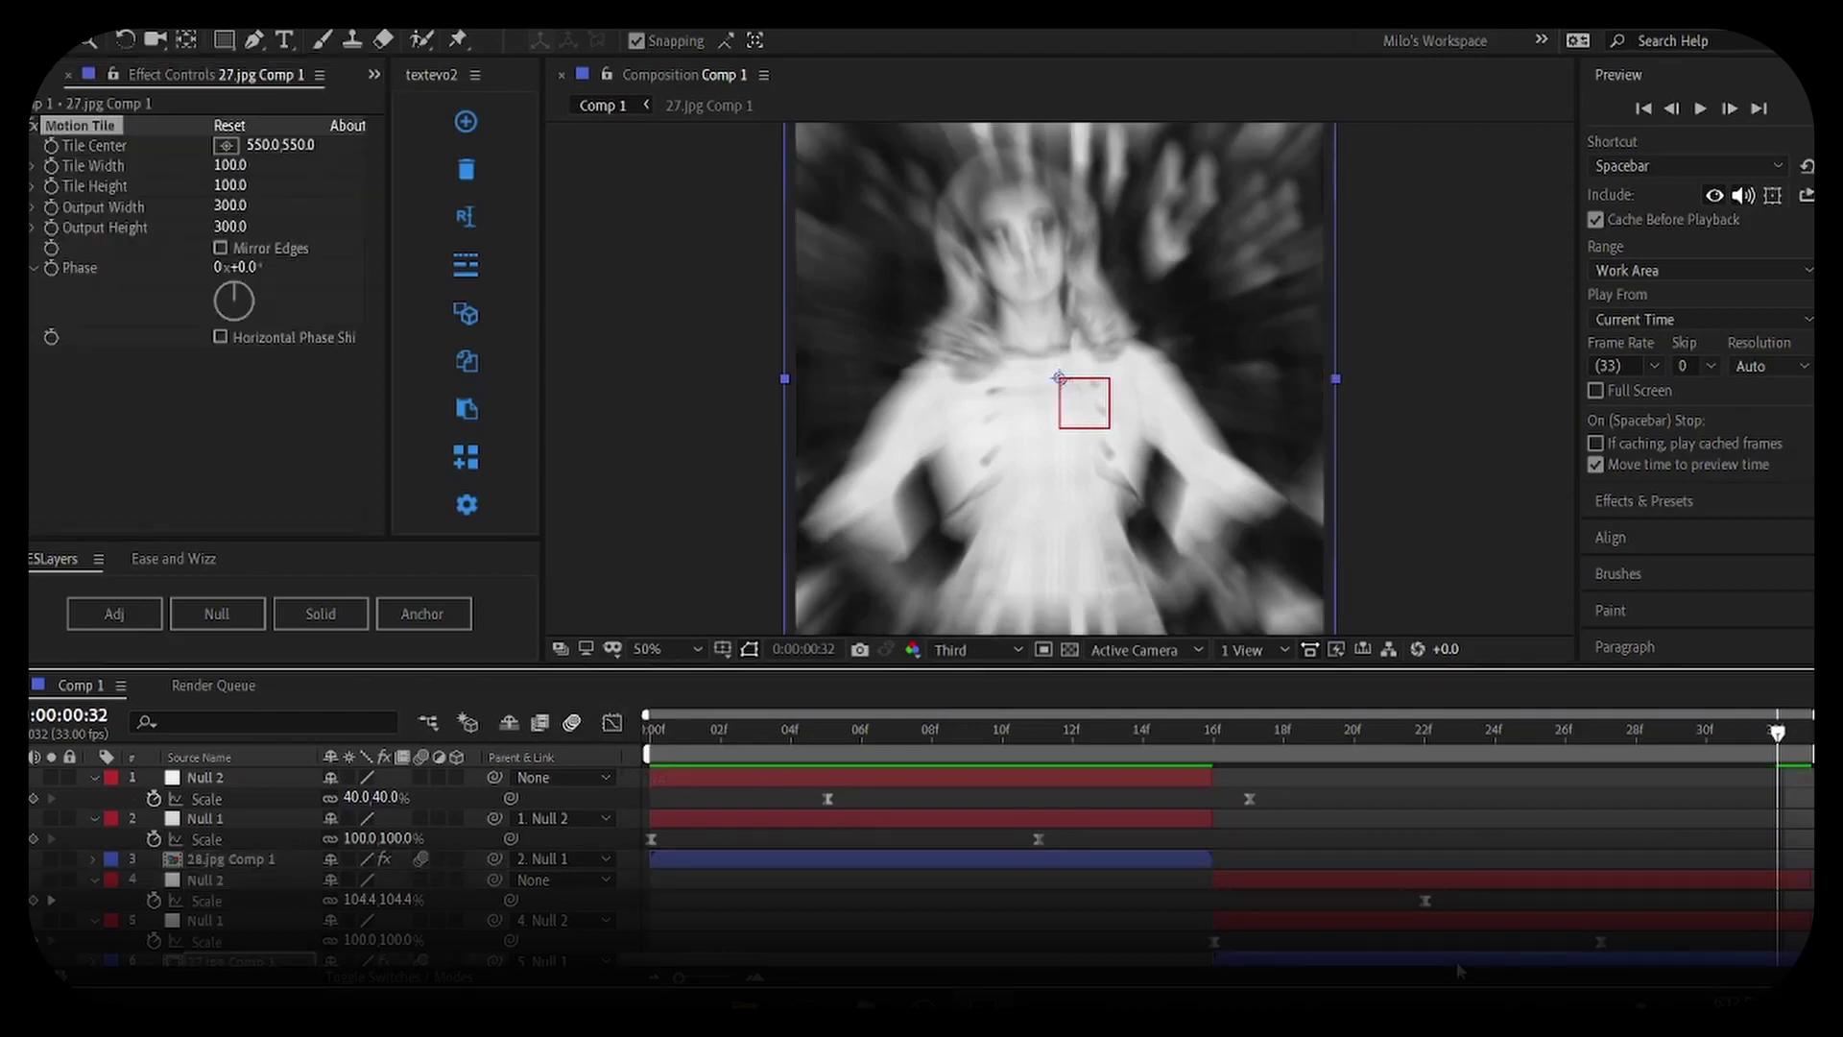
key(space)
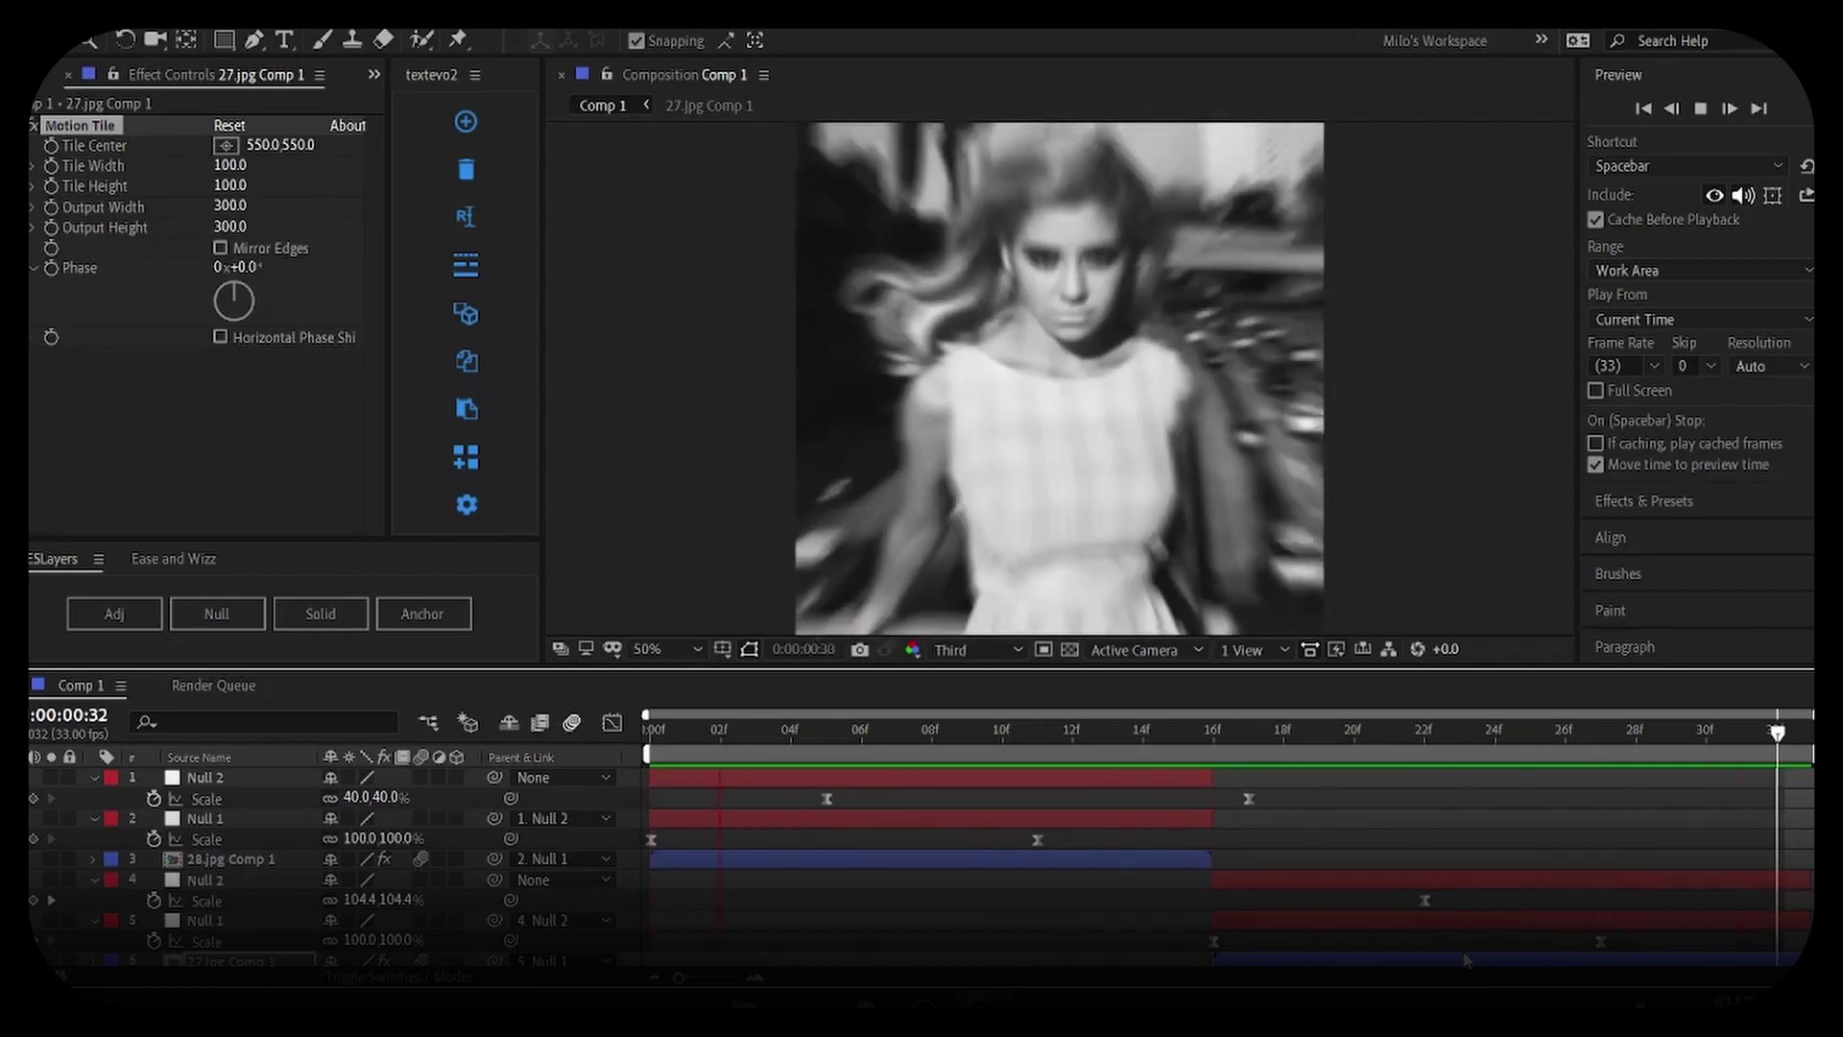
key(space)
Collapse the keyframed properties of all layers and return to the first frame
drag(643, 788, 816, 962)
key(u)
click(1118, 885)
key(Home)
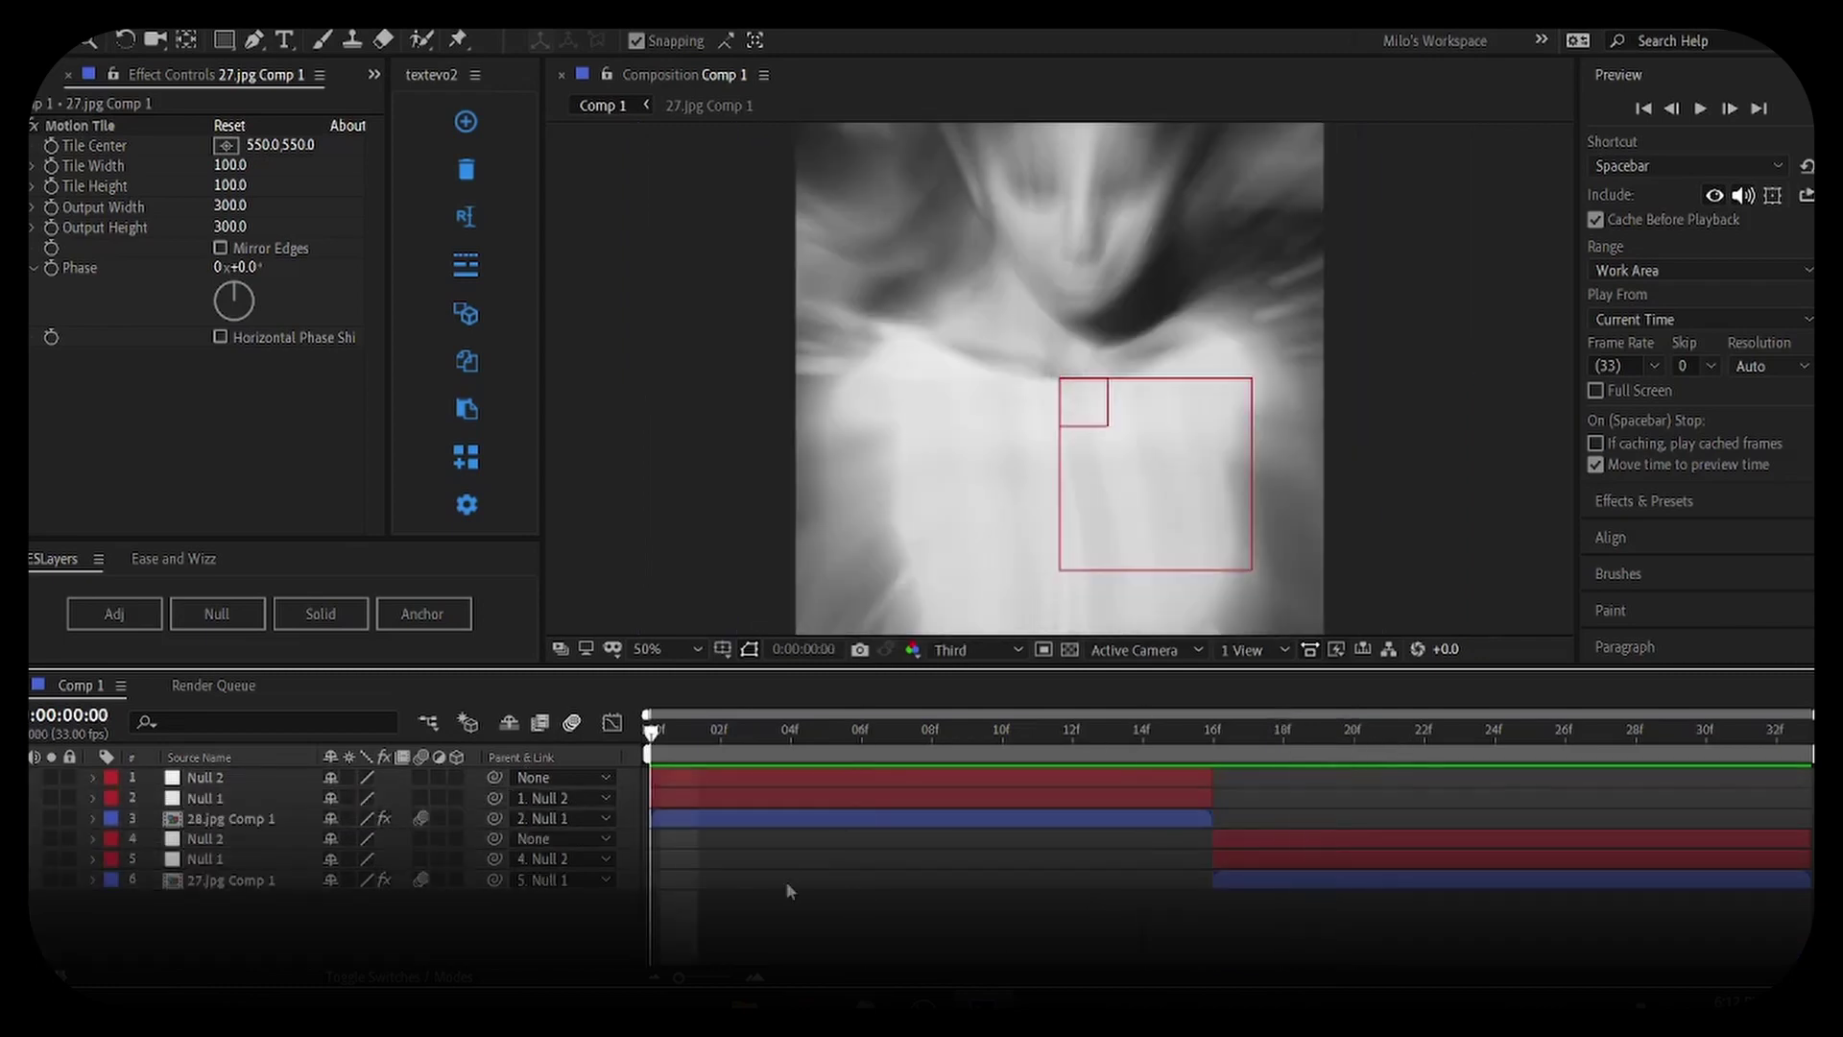
Add two adjustment layers above all the other layers in Comp 1
right_click(752, 927)
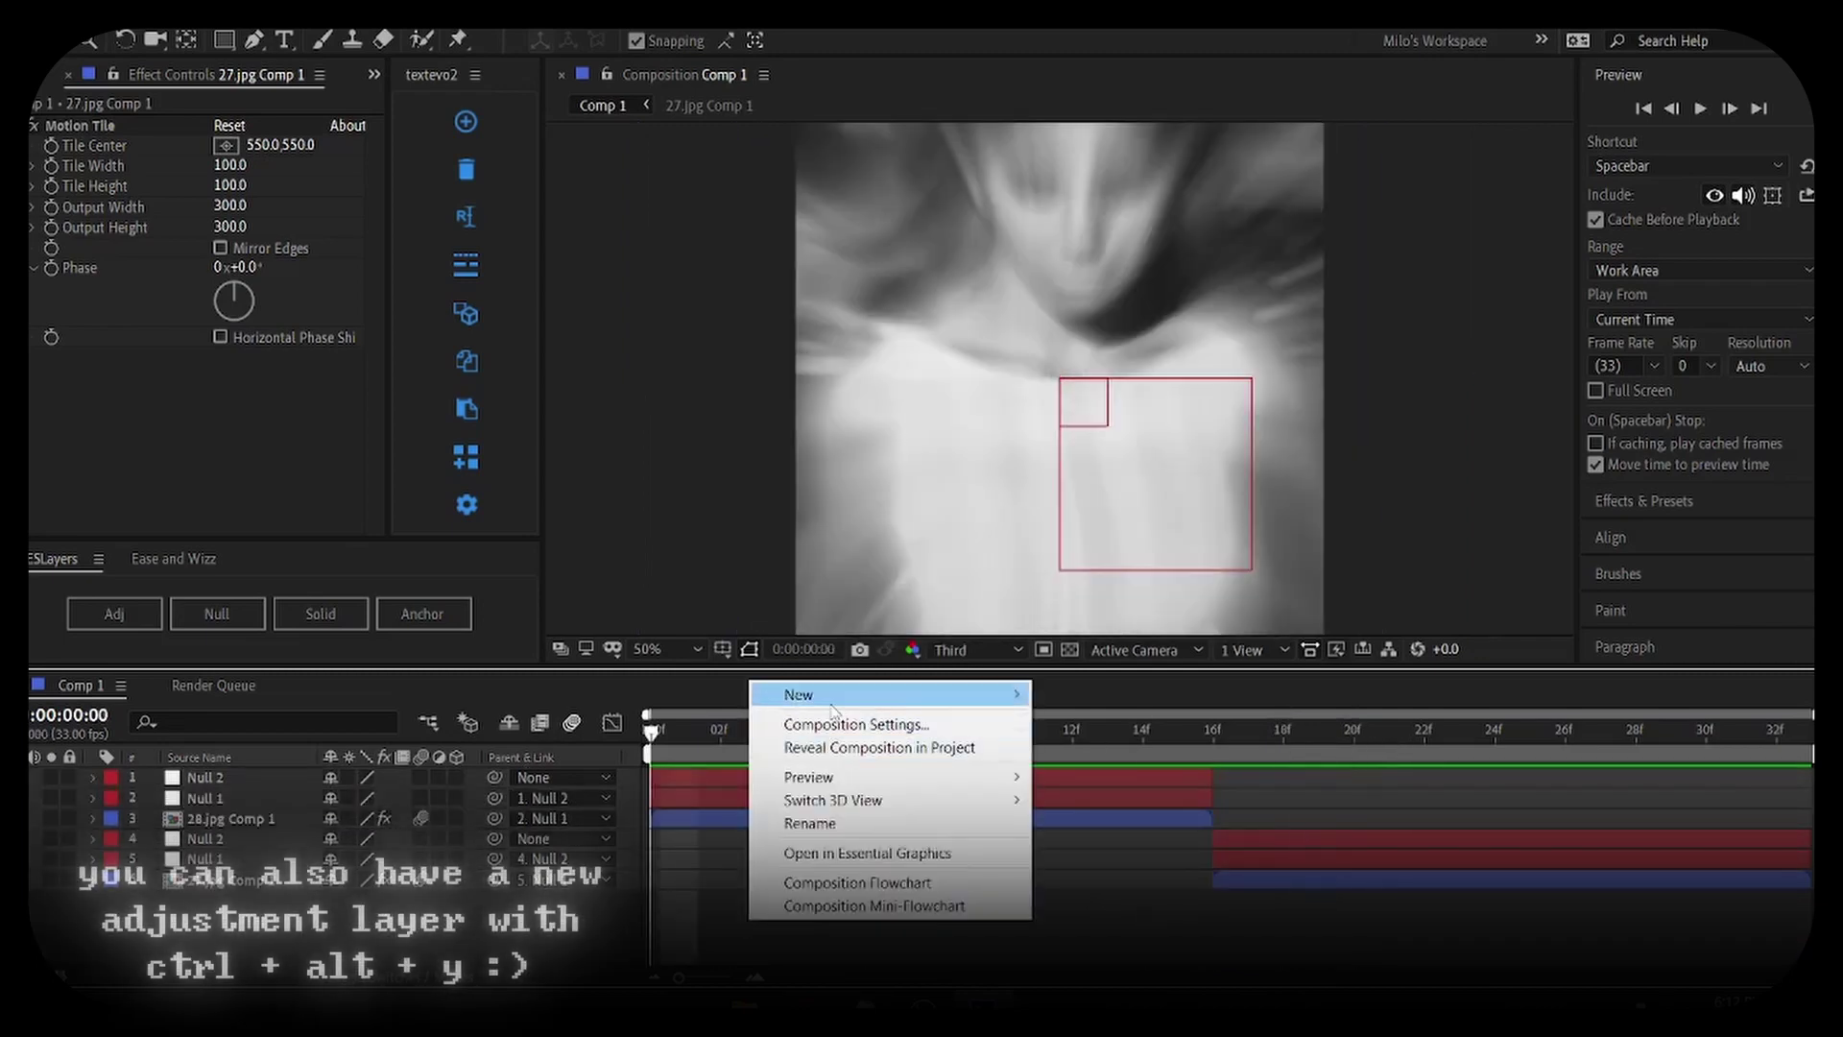
mouse_move(807, 694)
click(1176, 864)
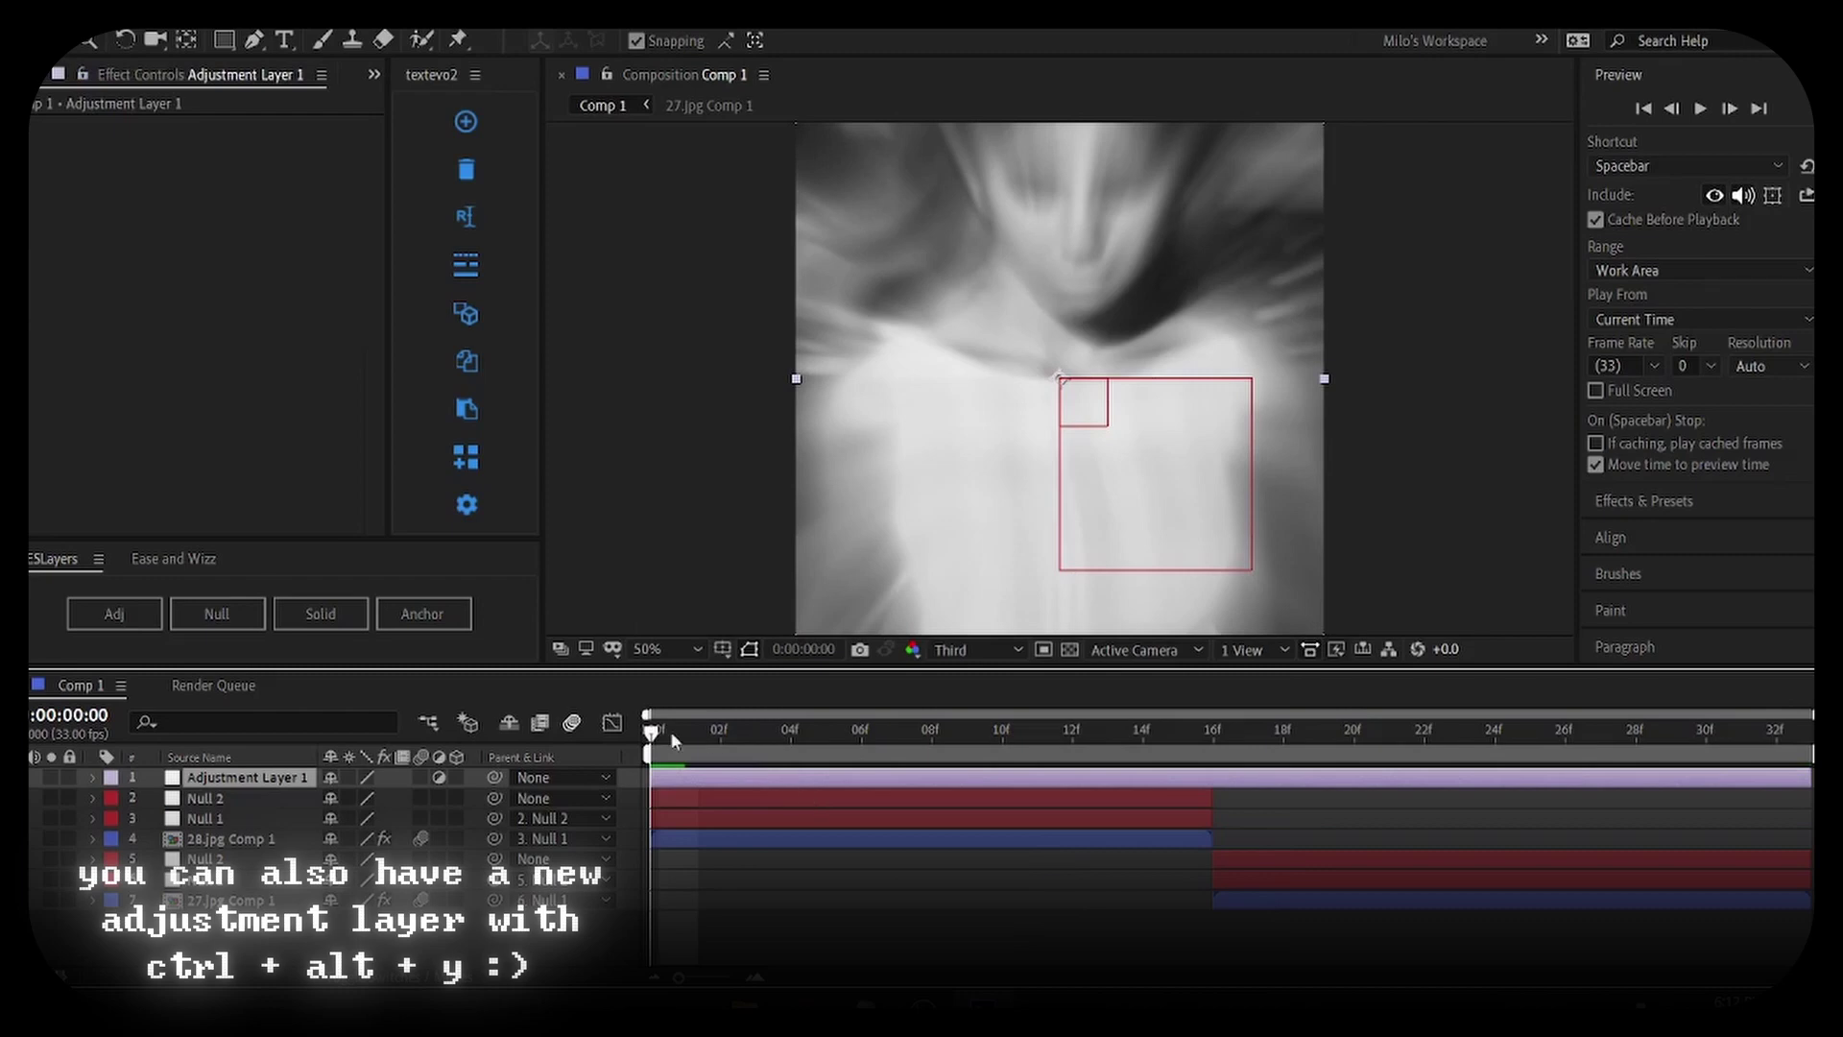
right_click(735, 933)
mouse_move(783, 699)
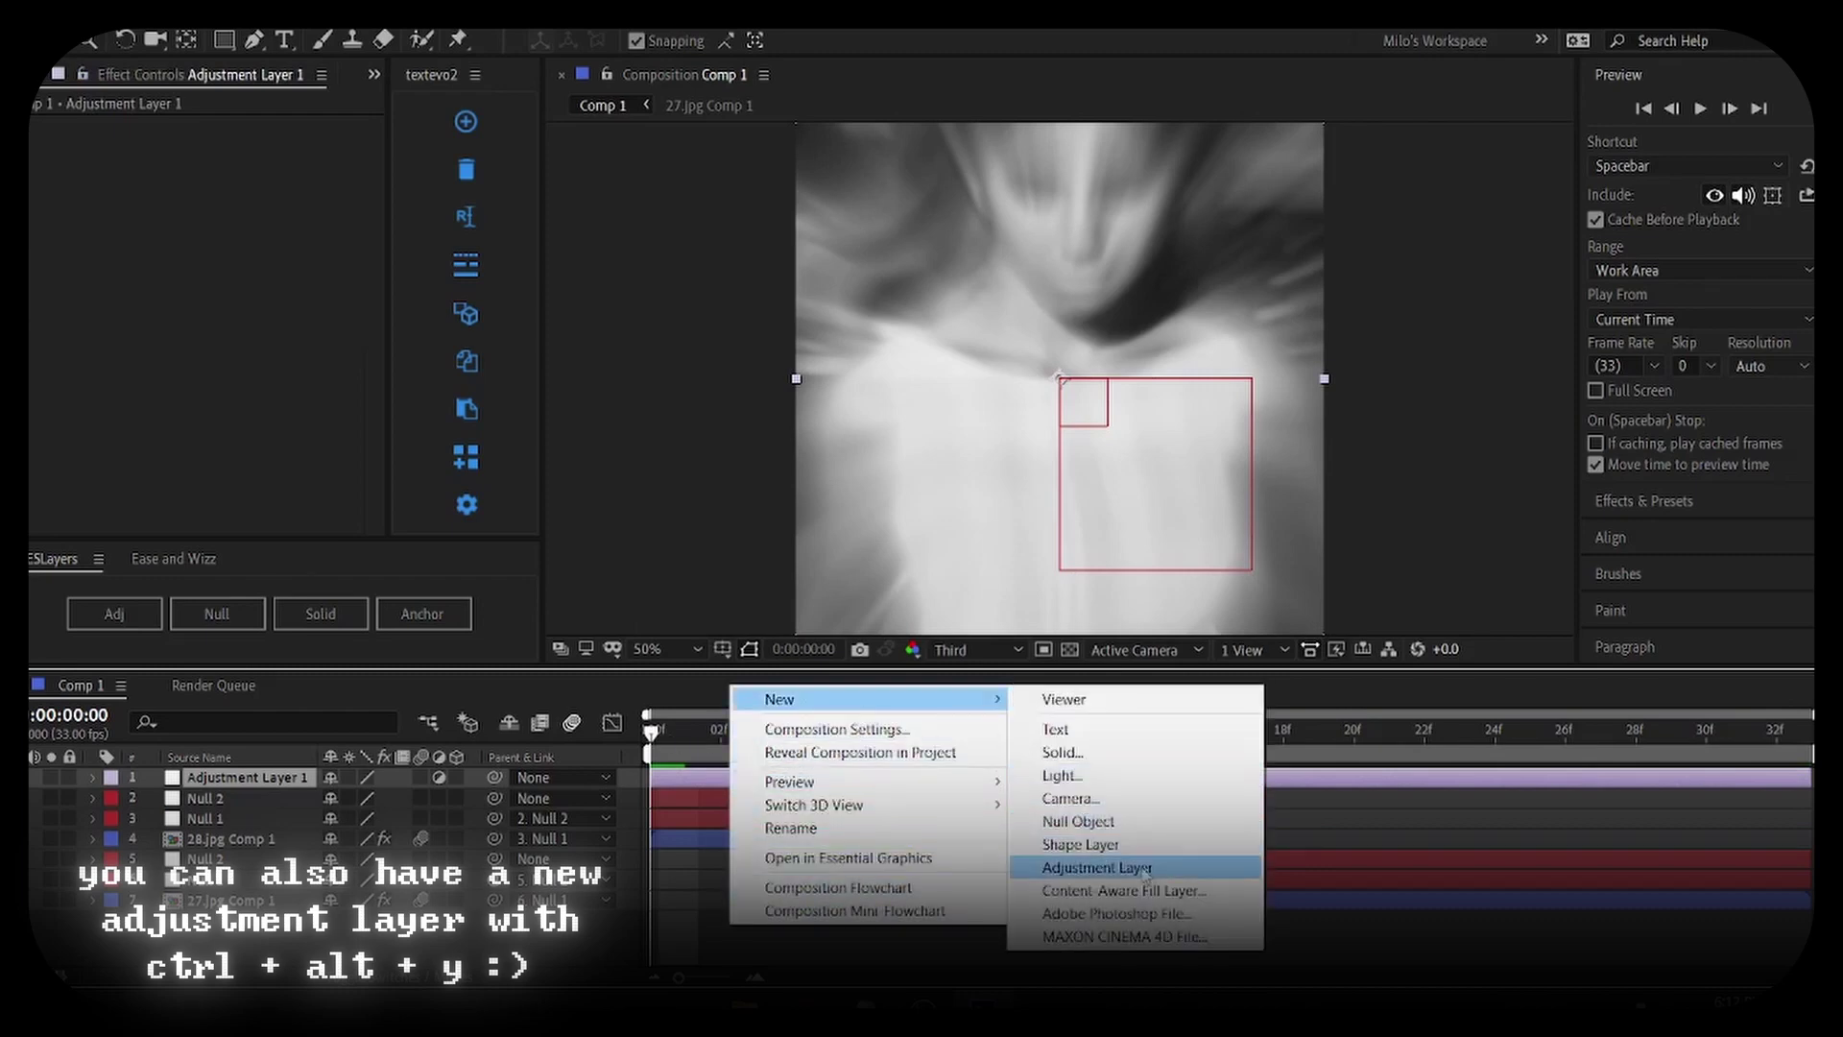
click(1065, 867)
Split both adjustment layers at frame 16 and move their second halves directly above the lower Null 2
drag(657, 734, 1225, 812)
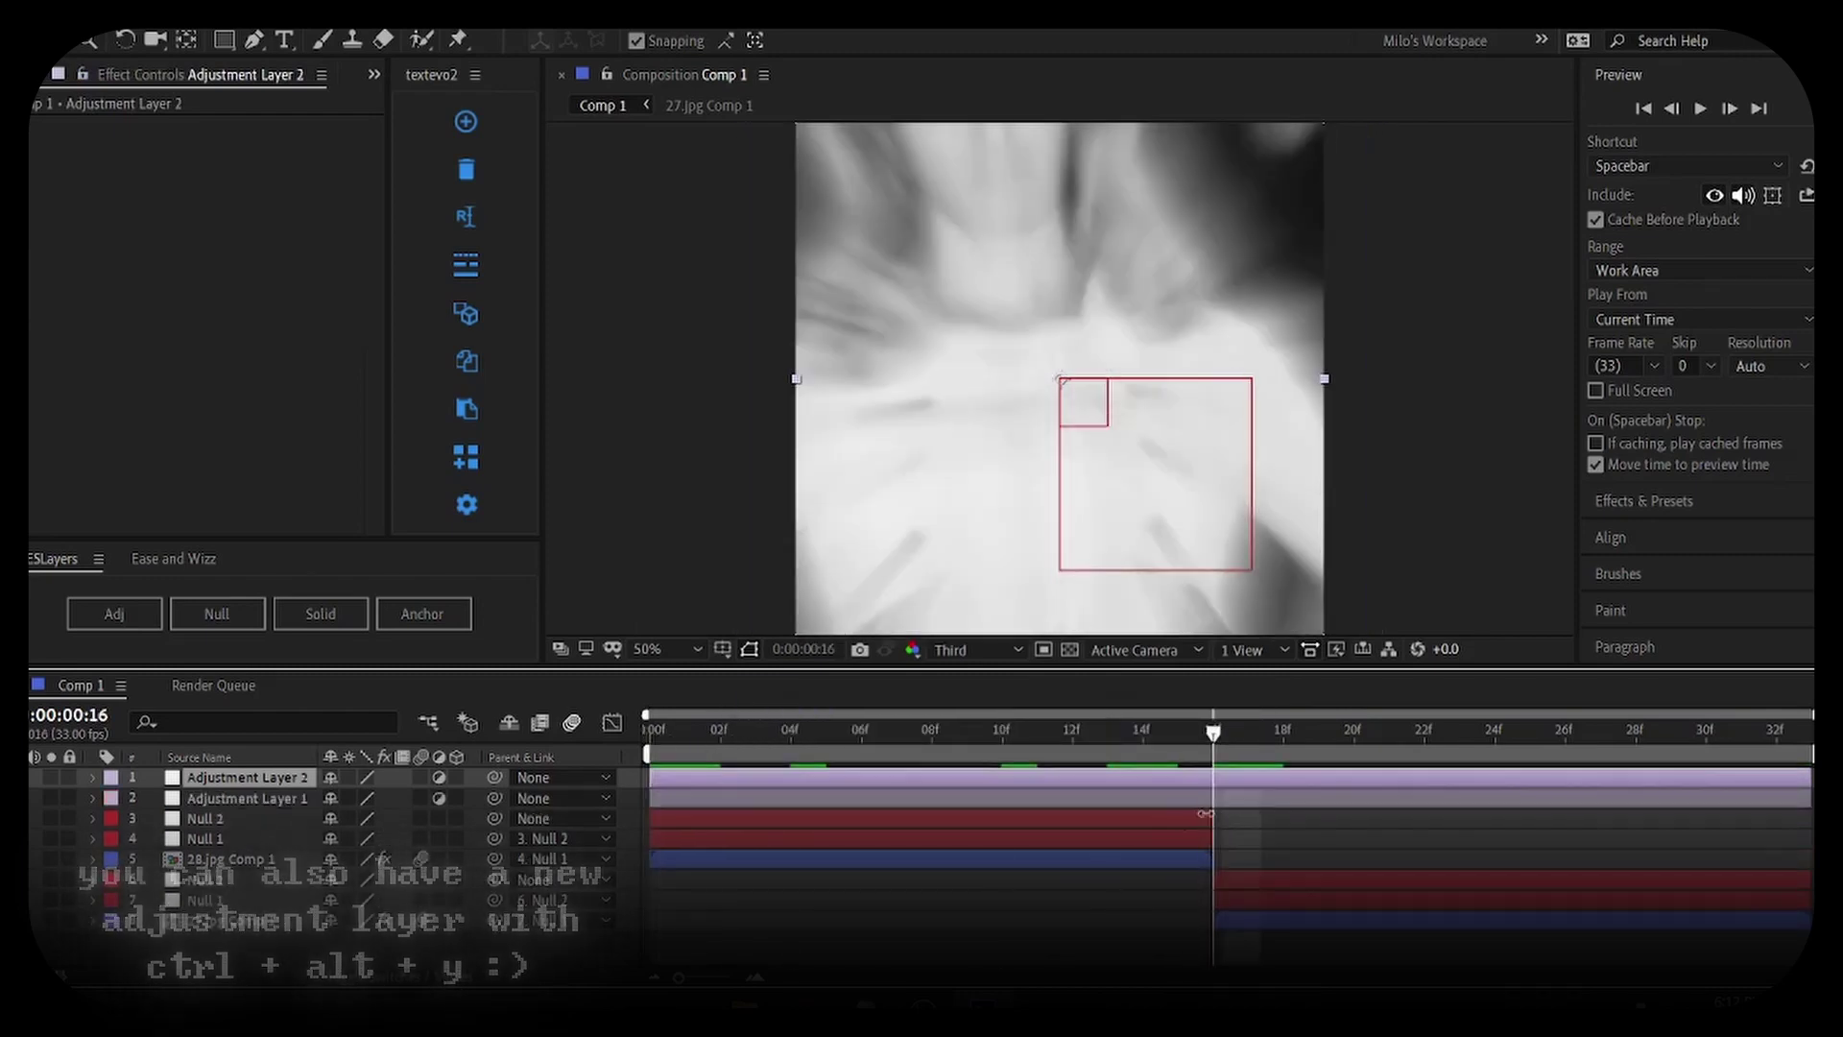
shift+click(647, 797)
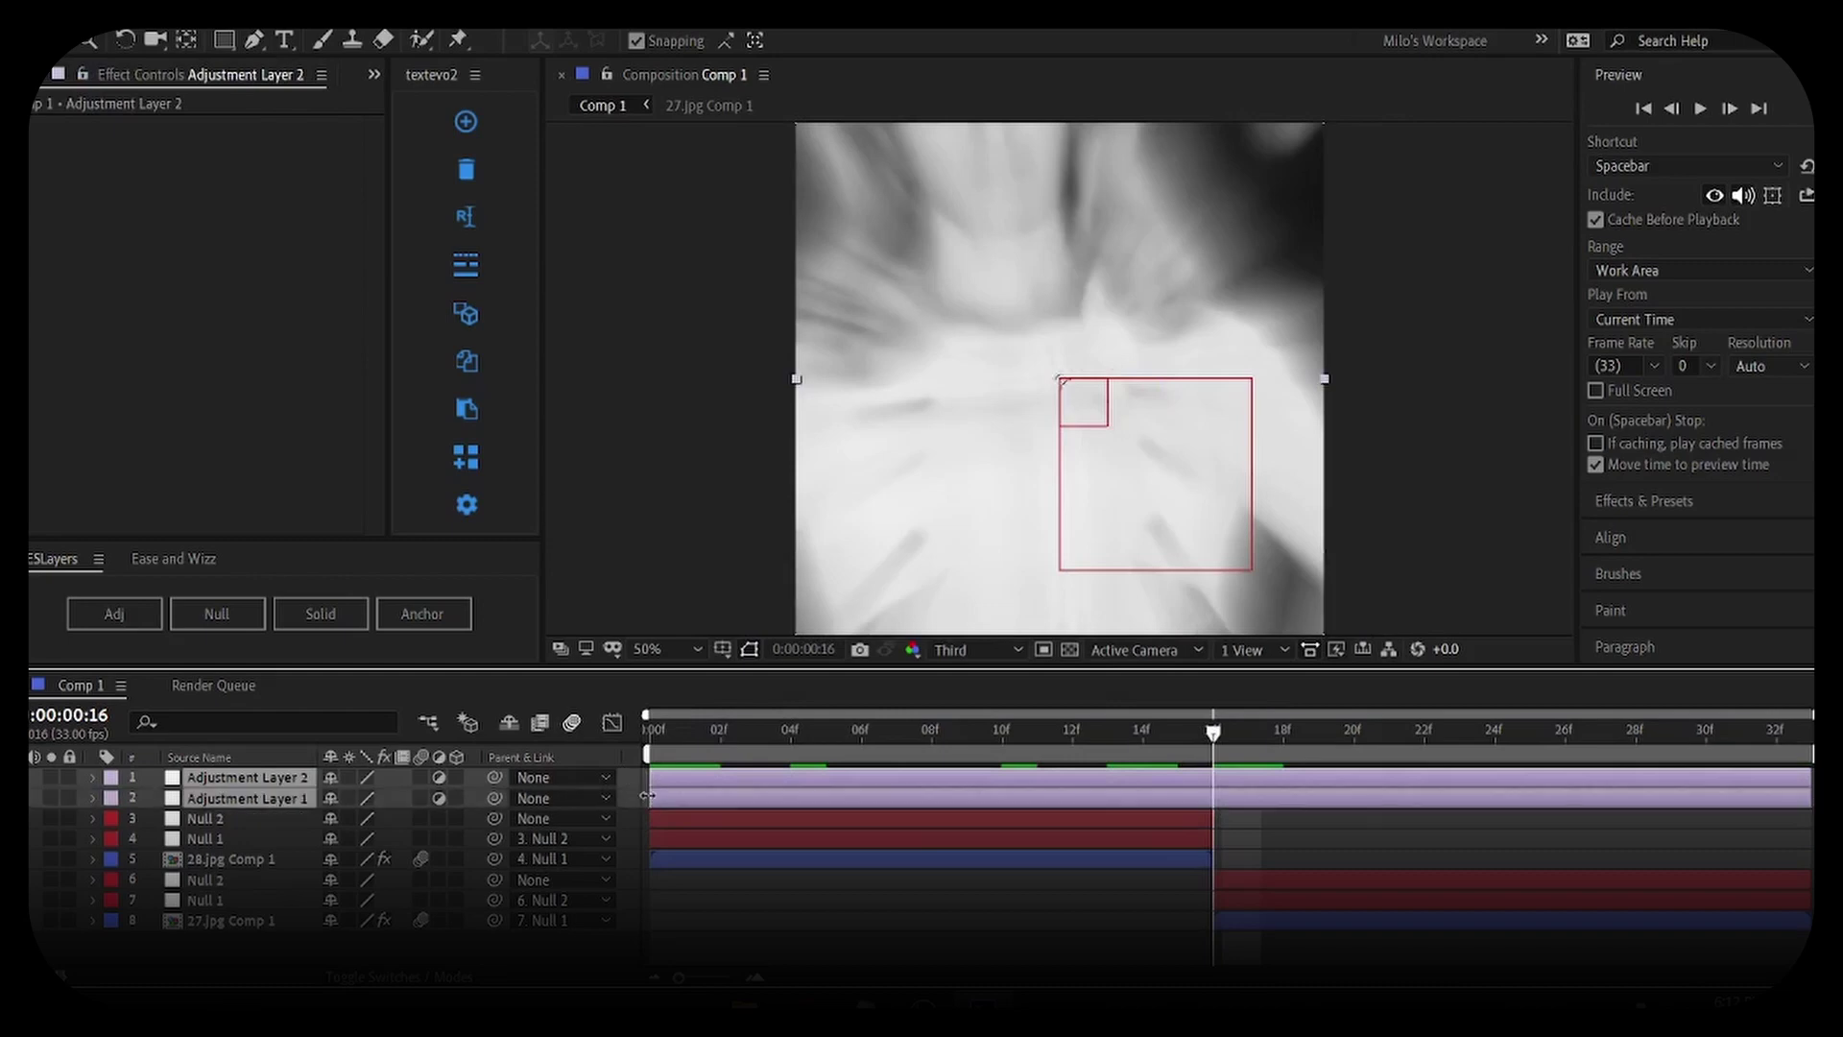
key(ctrl+shift+d)
drag(288, 816, 326, 908)
Apply the Optics Compensation effect to the upper Adjustment Layer 1 with the time at frame 0
key(Home)
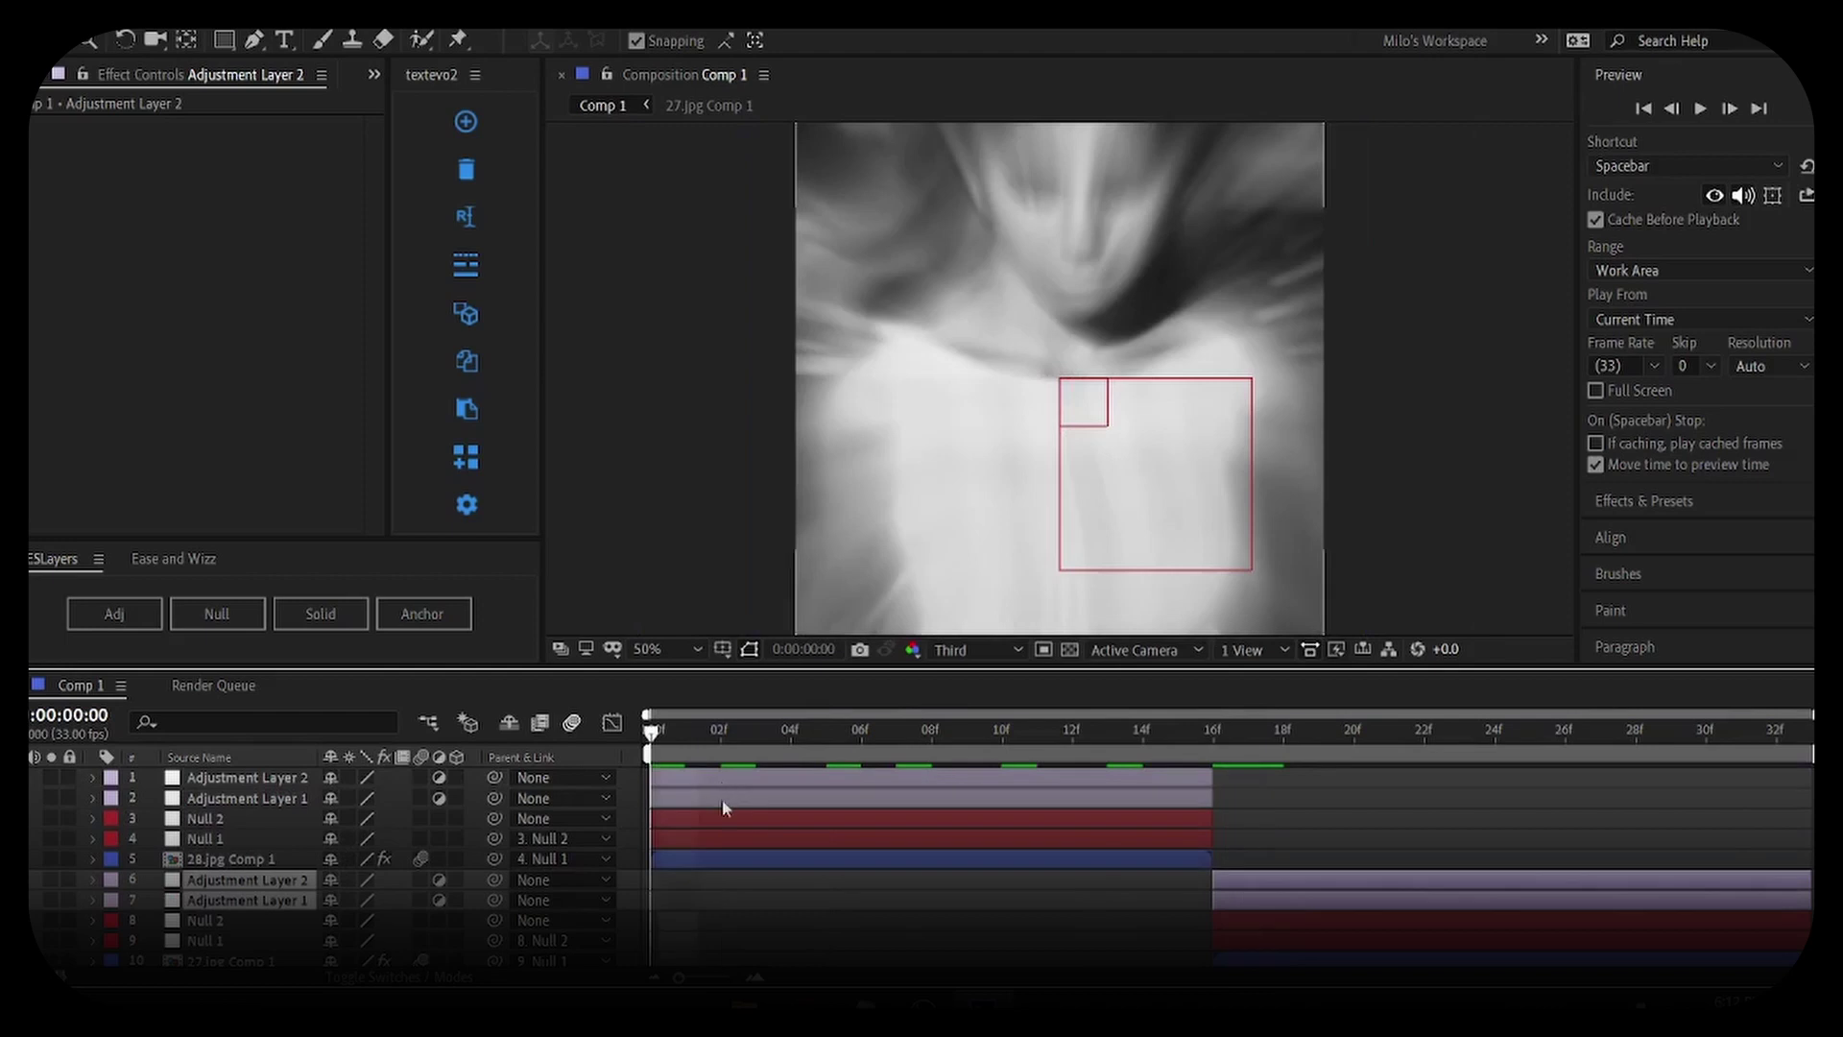
click(726, 802)
key(ctrl+space)
text(opti)
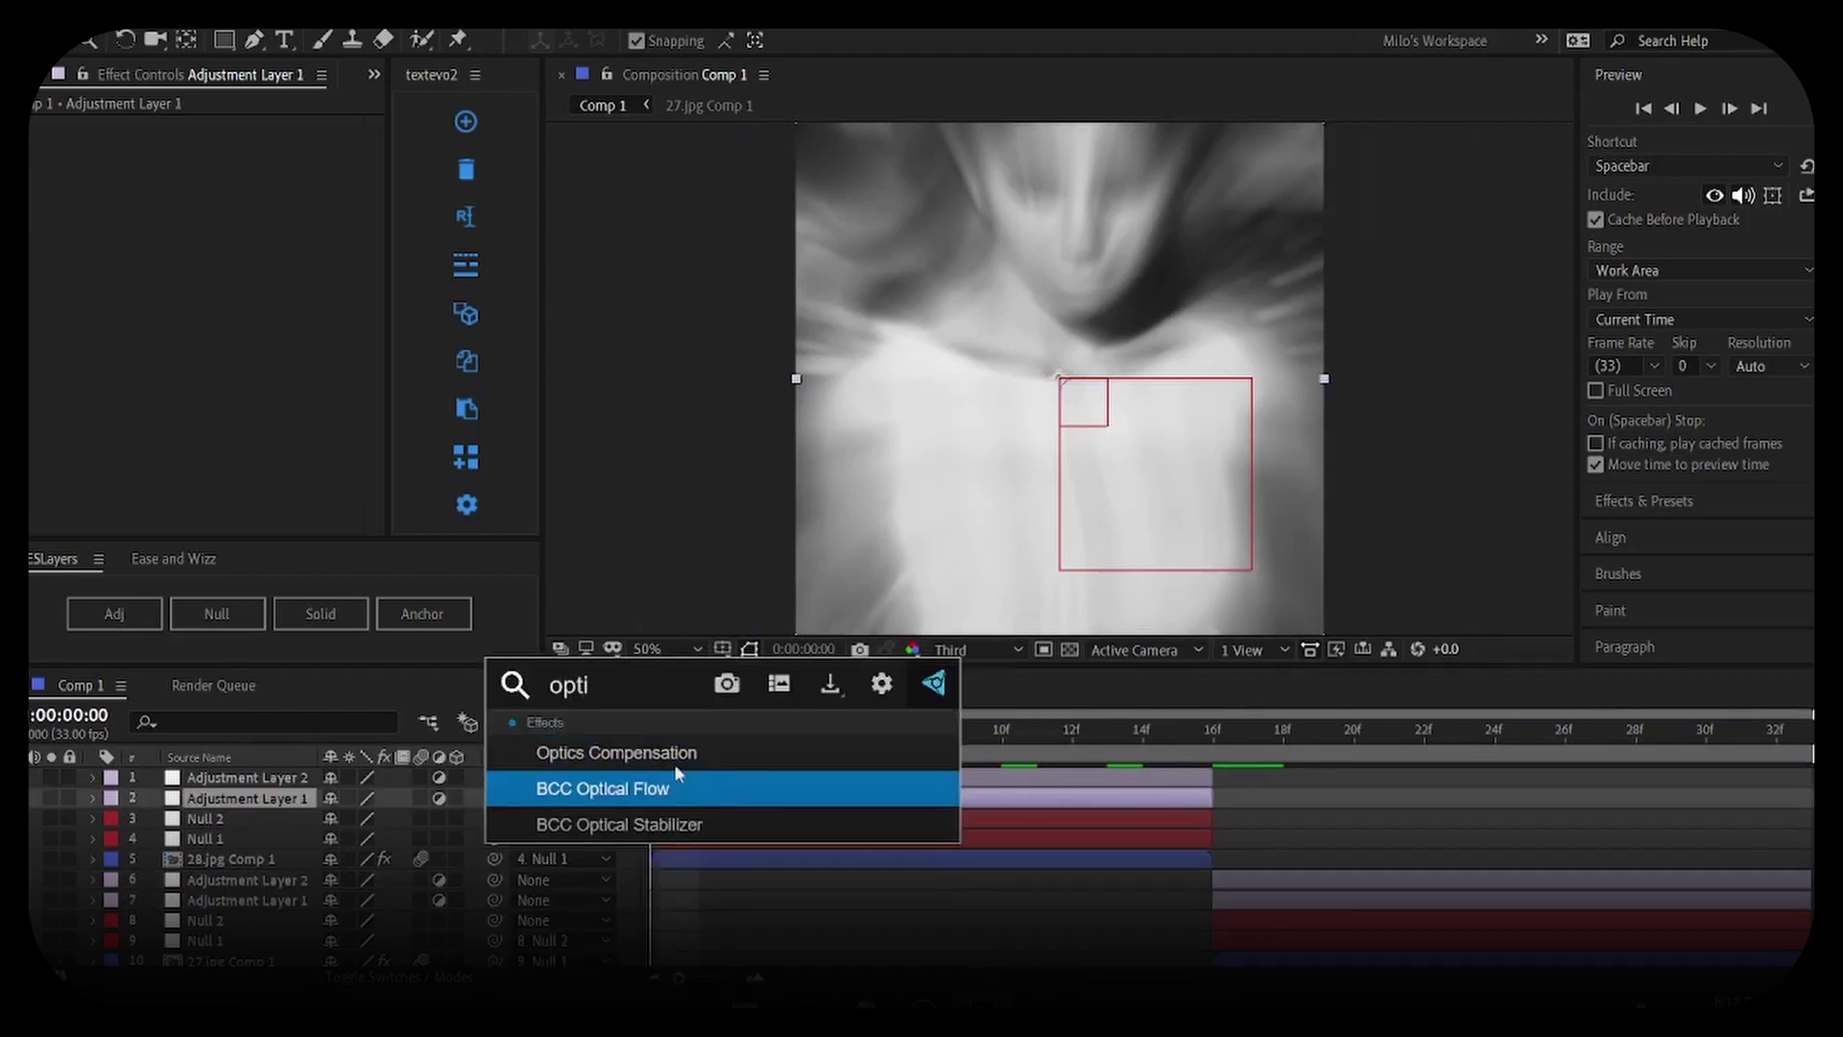
click(662, 752)
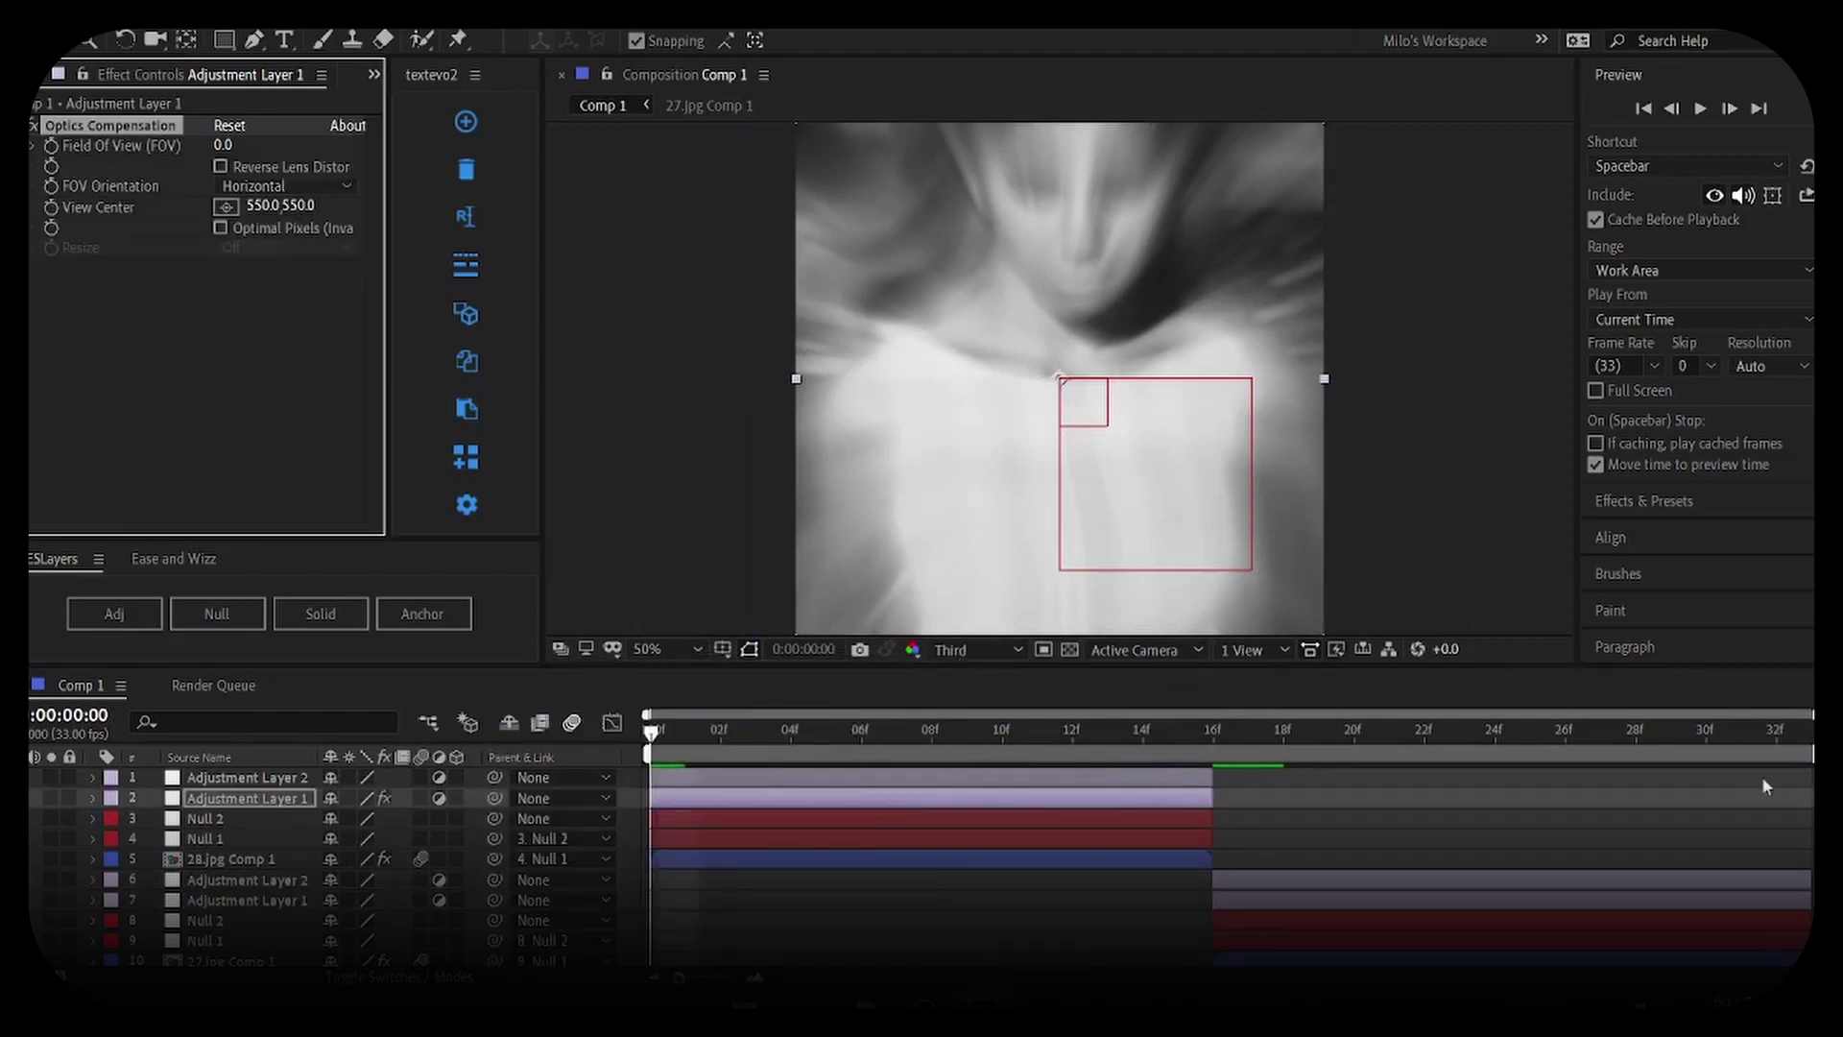
click(664, 745)
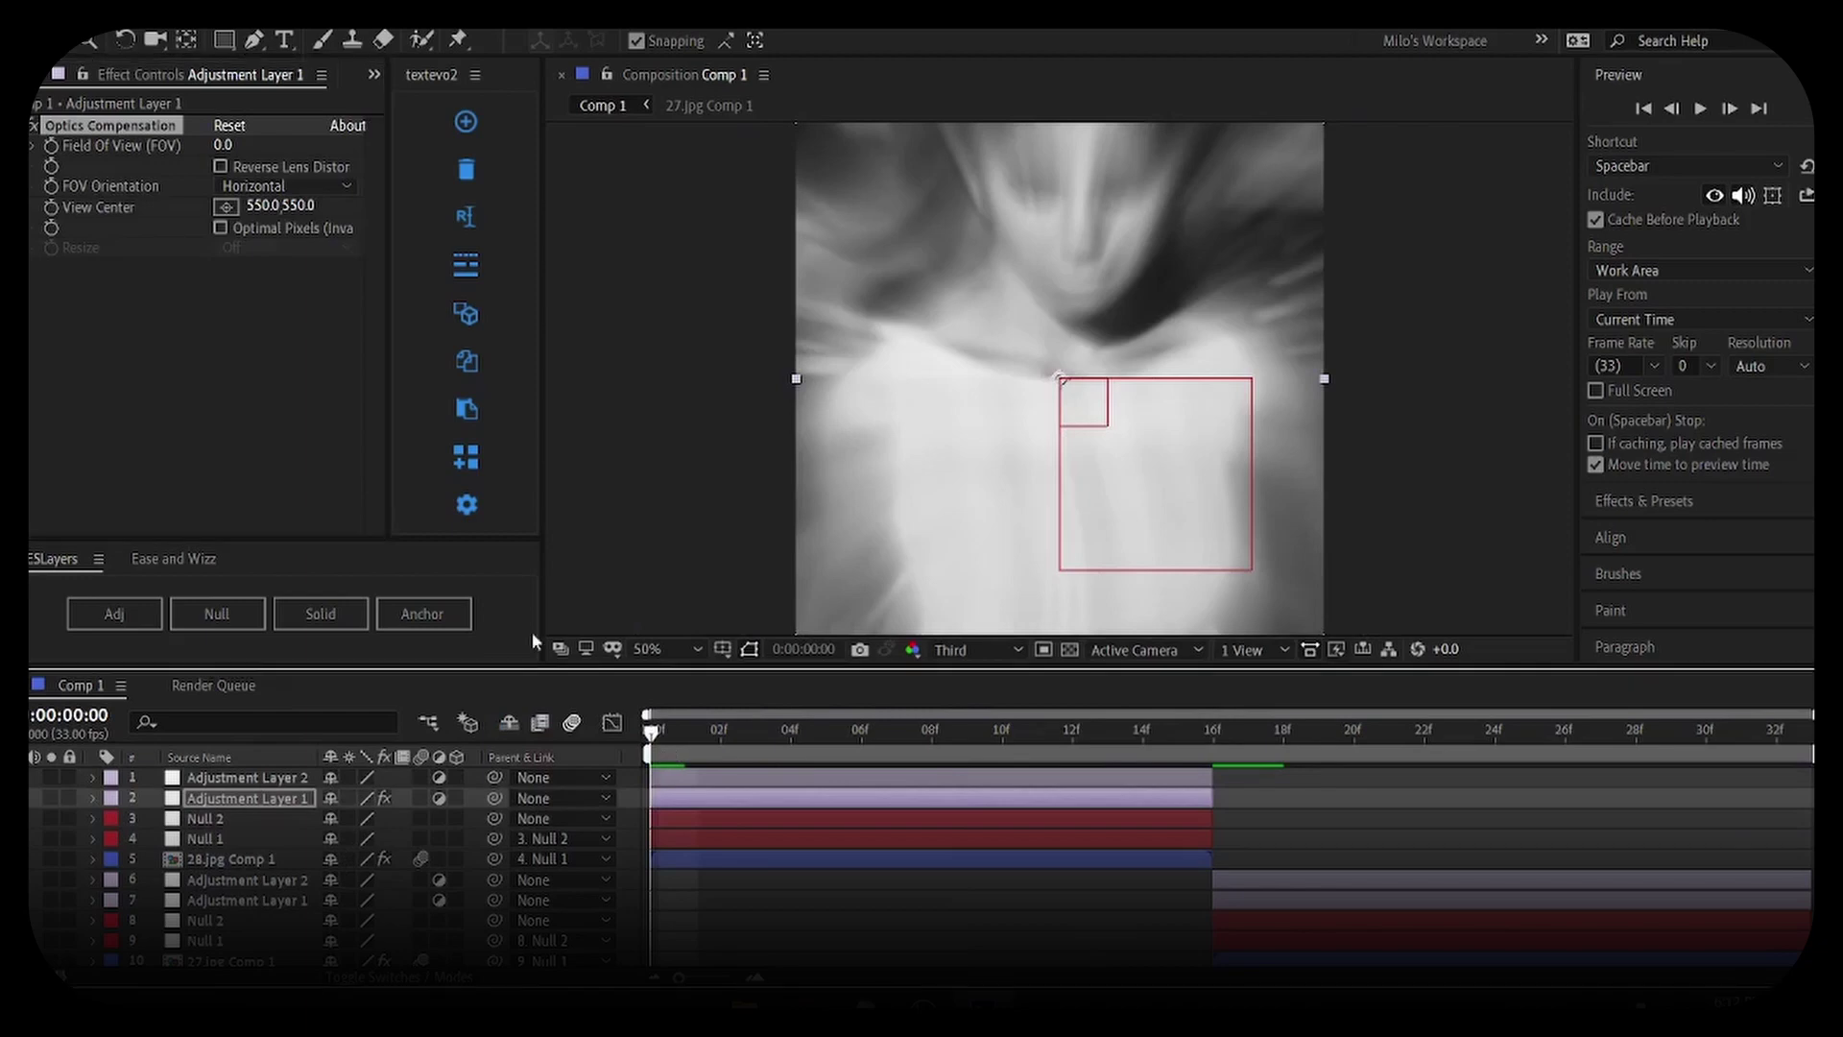
Keyframe the Optics Compensation Field Of View at 100 on frame 0 and enable Reverse Lens Distortion
click(222, 145)
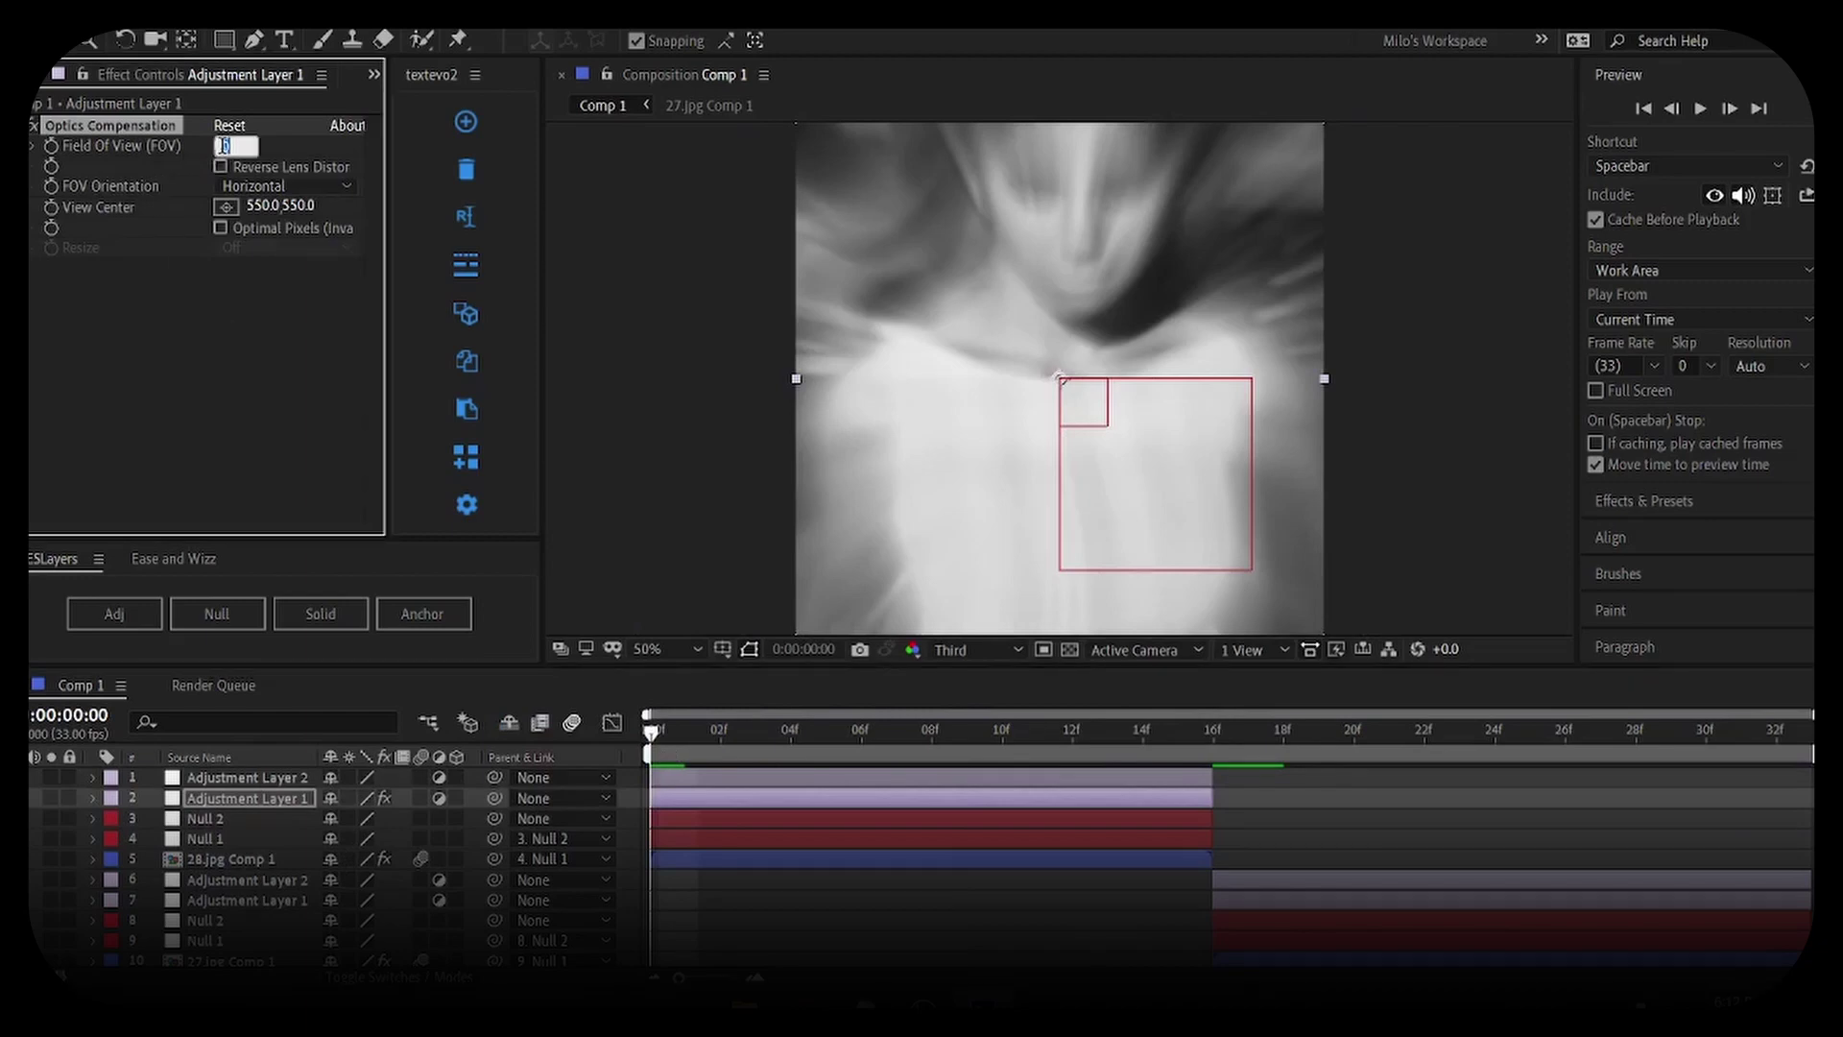
key(Return)
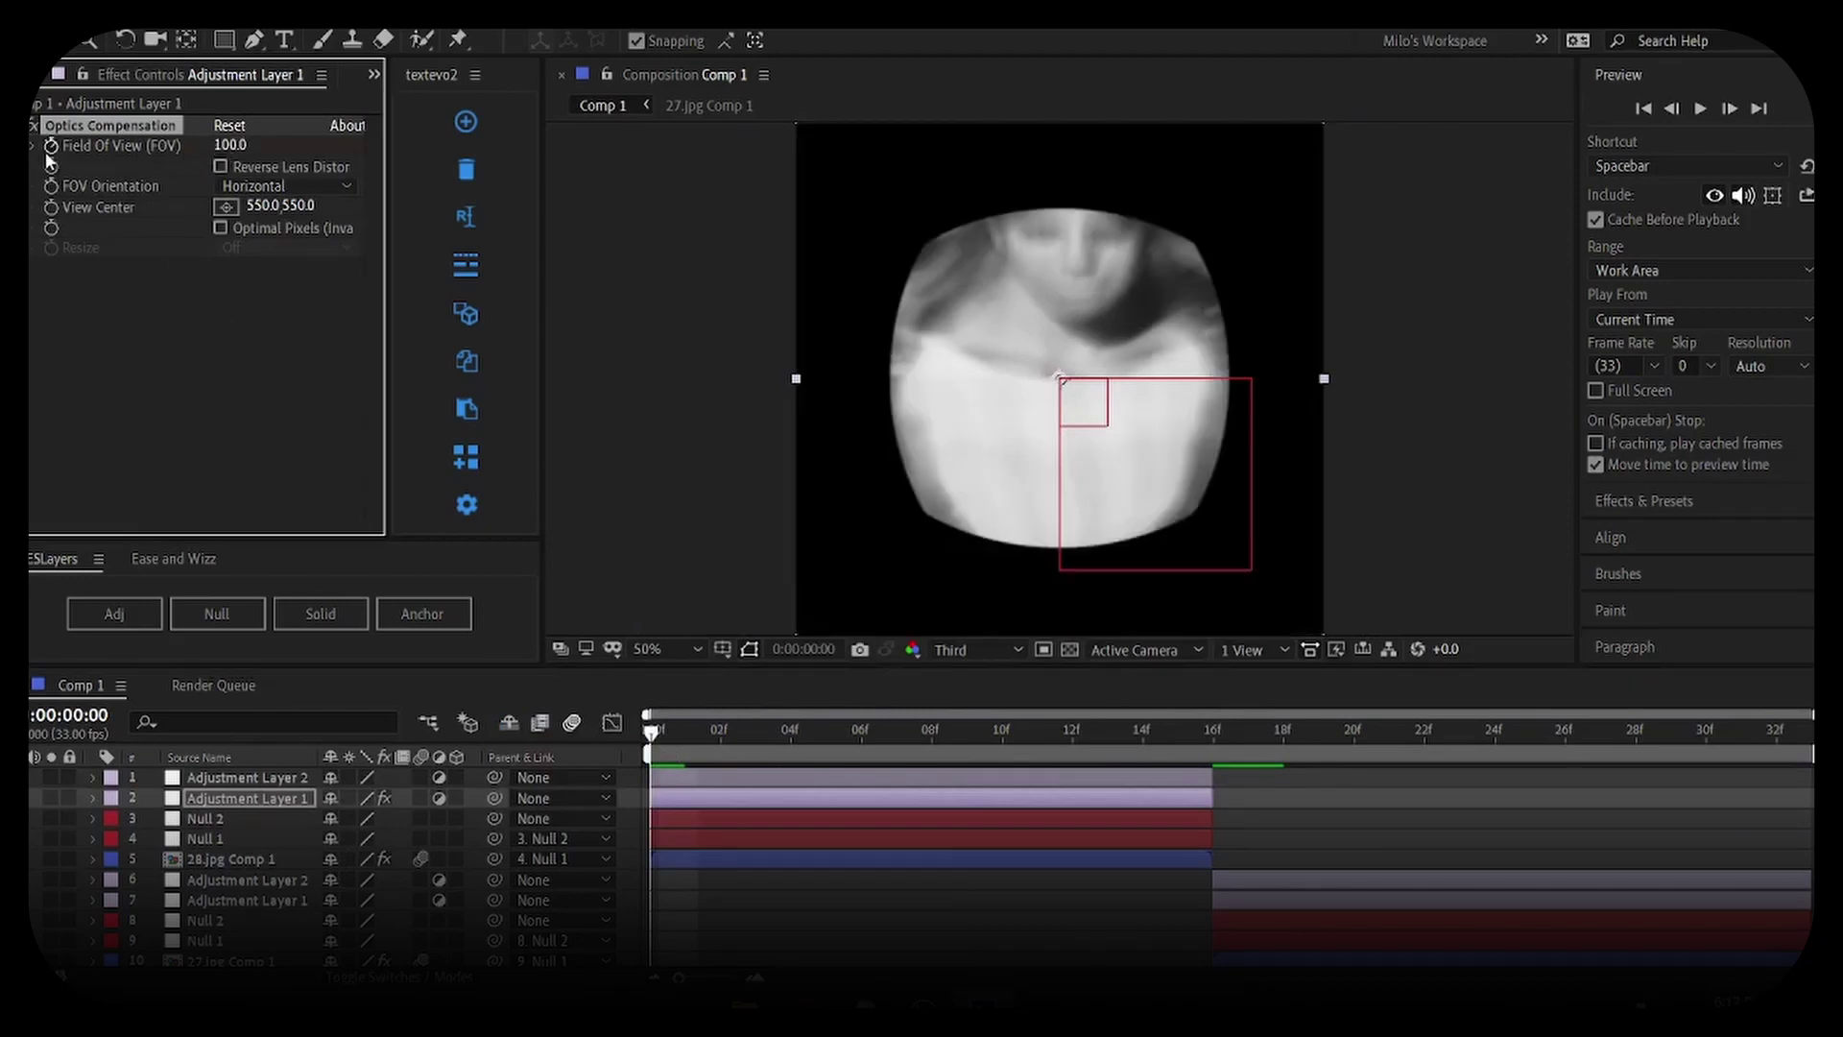
click(220, 166)
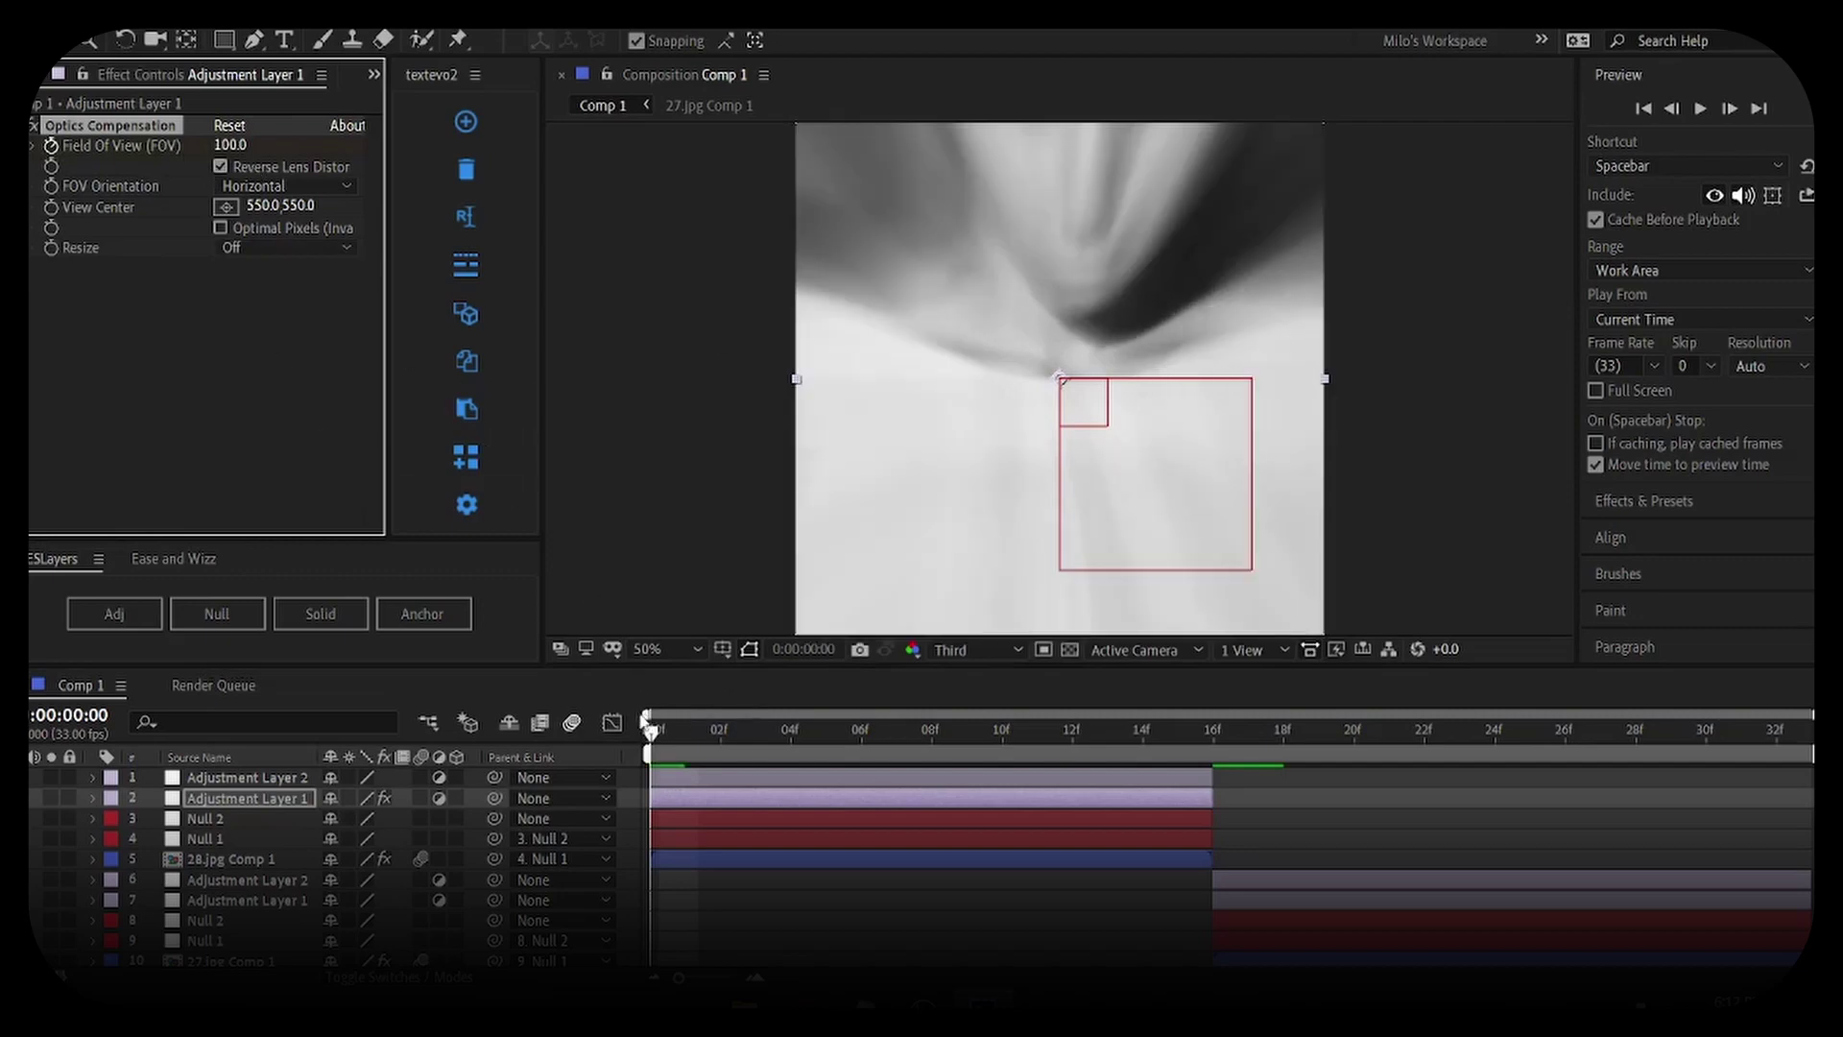
Add a Field Of View keyframe of 0 at frame 10 on the upper Adjustment Layer 1
drag(650, 730, 999, 774)
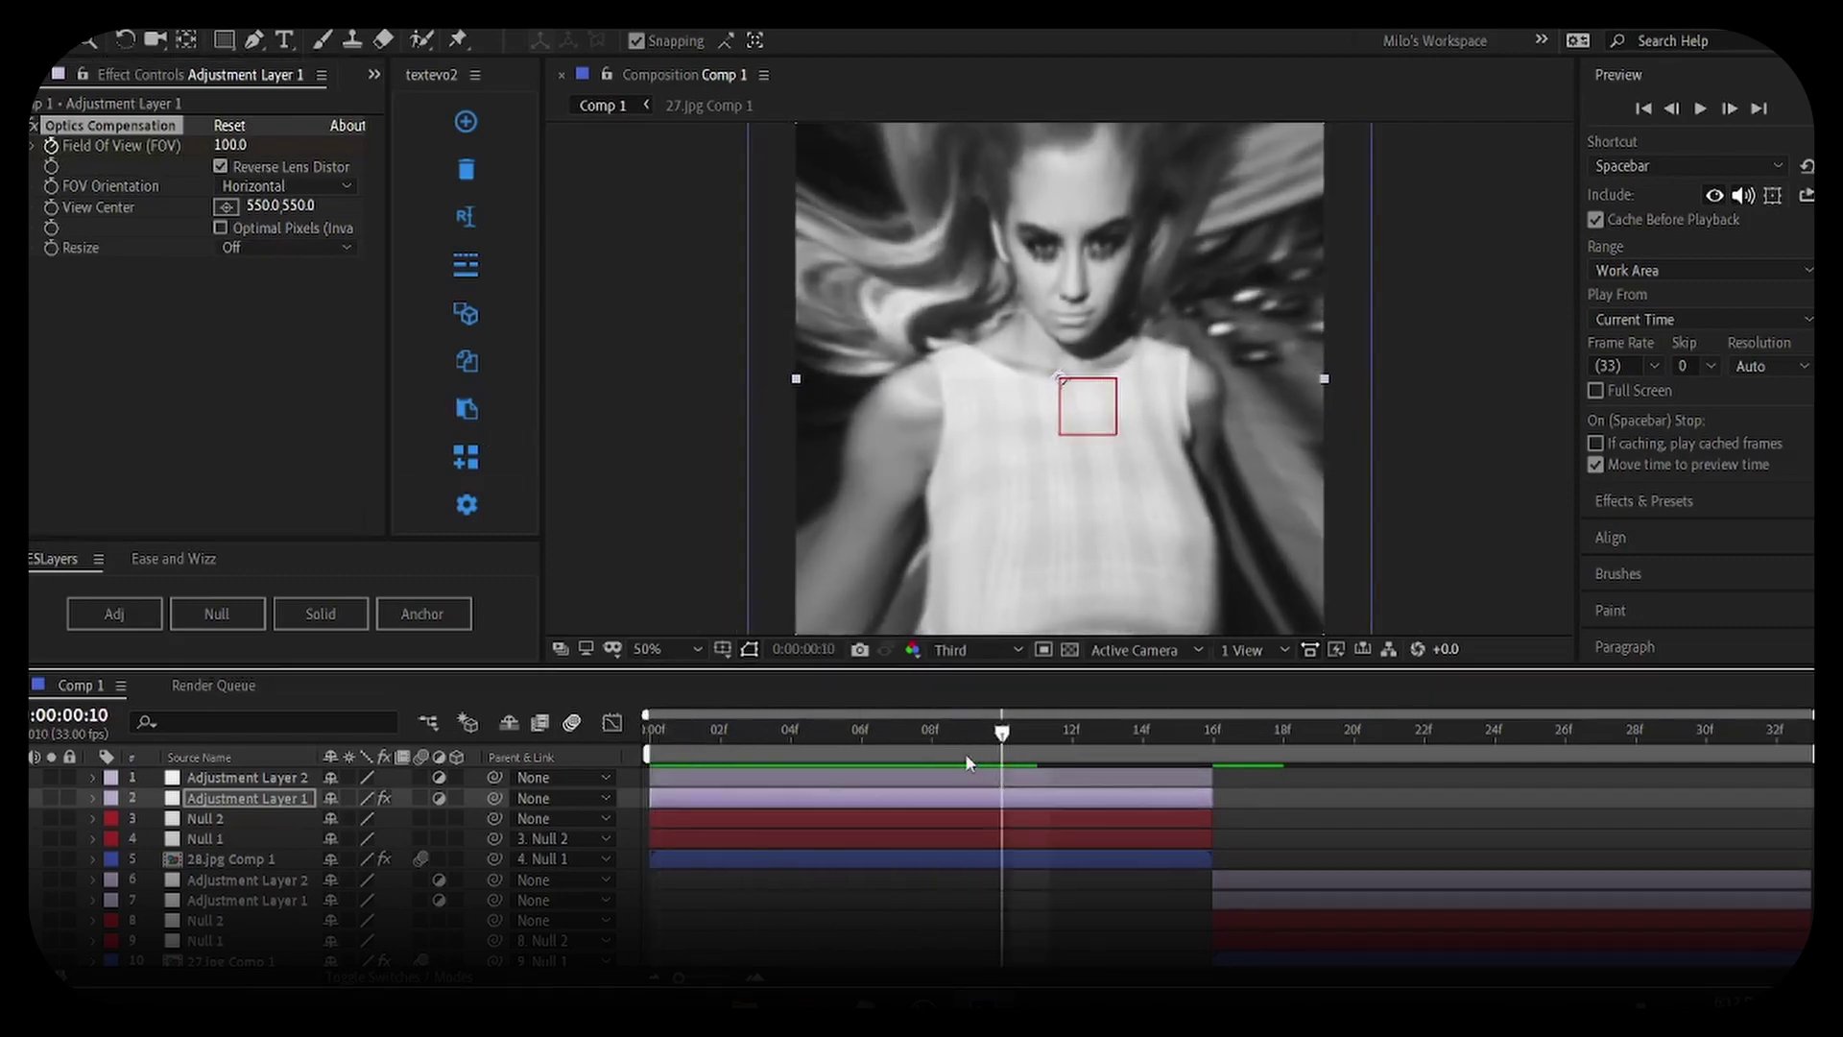
drag(231, 156, 213, 156)
text(0)
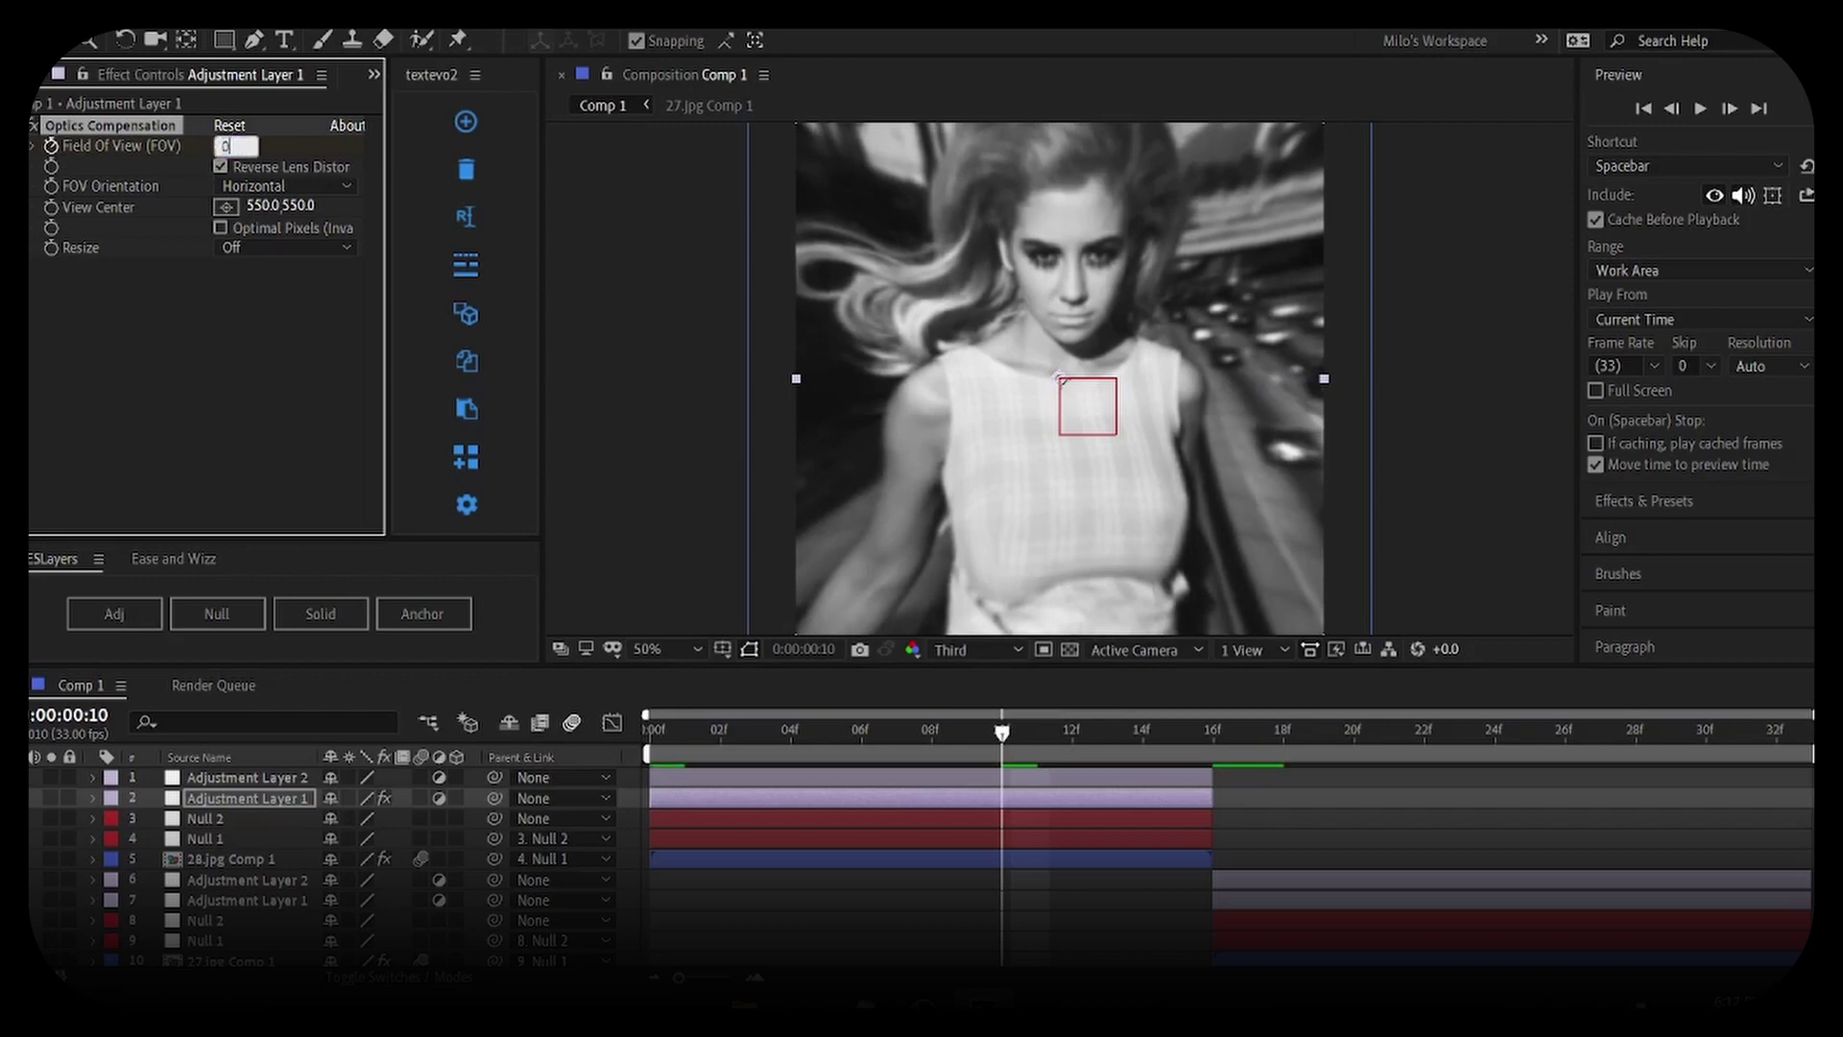
key(Return)
Apply Easy Ease to both Field Of View keyframes on the upper Adjustment Layer 1 and play back the composition
key(u)
drag(1043, 848, 499, 829)
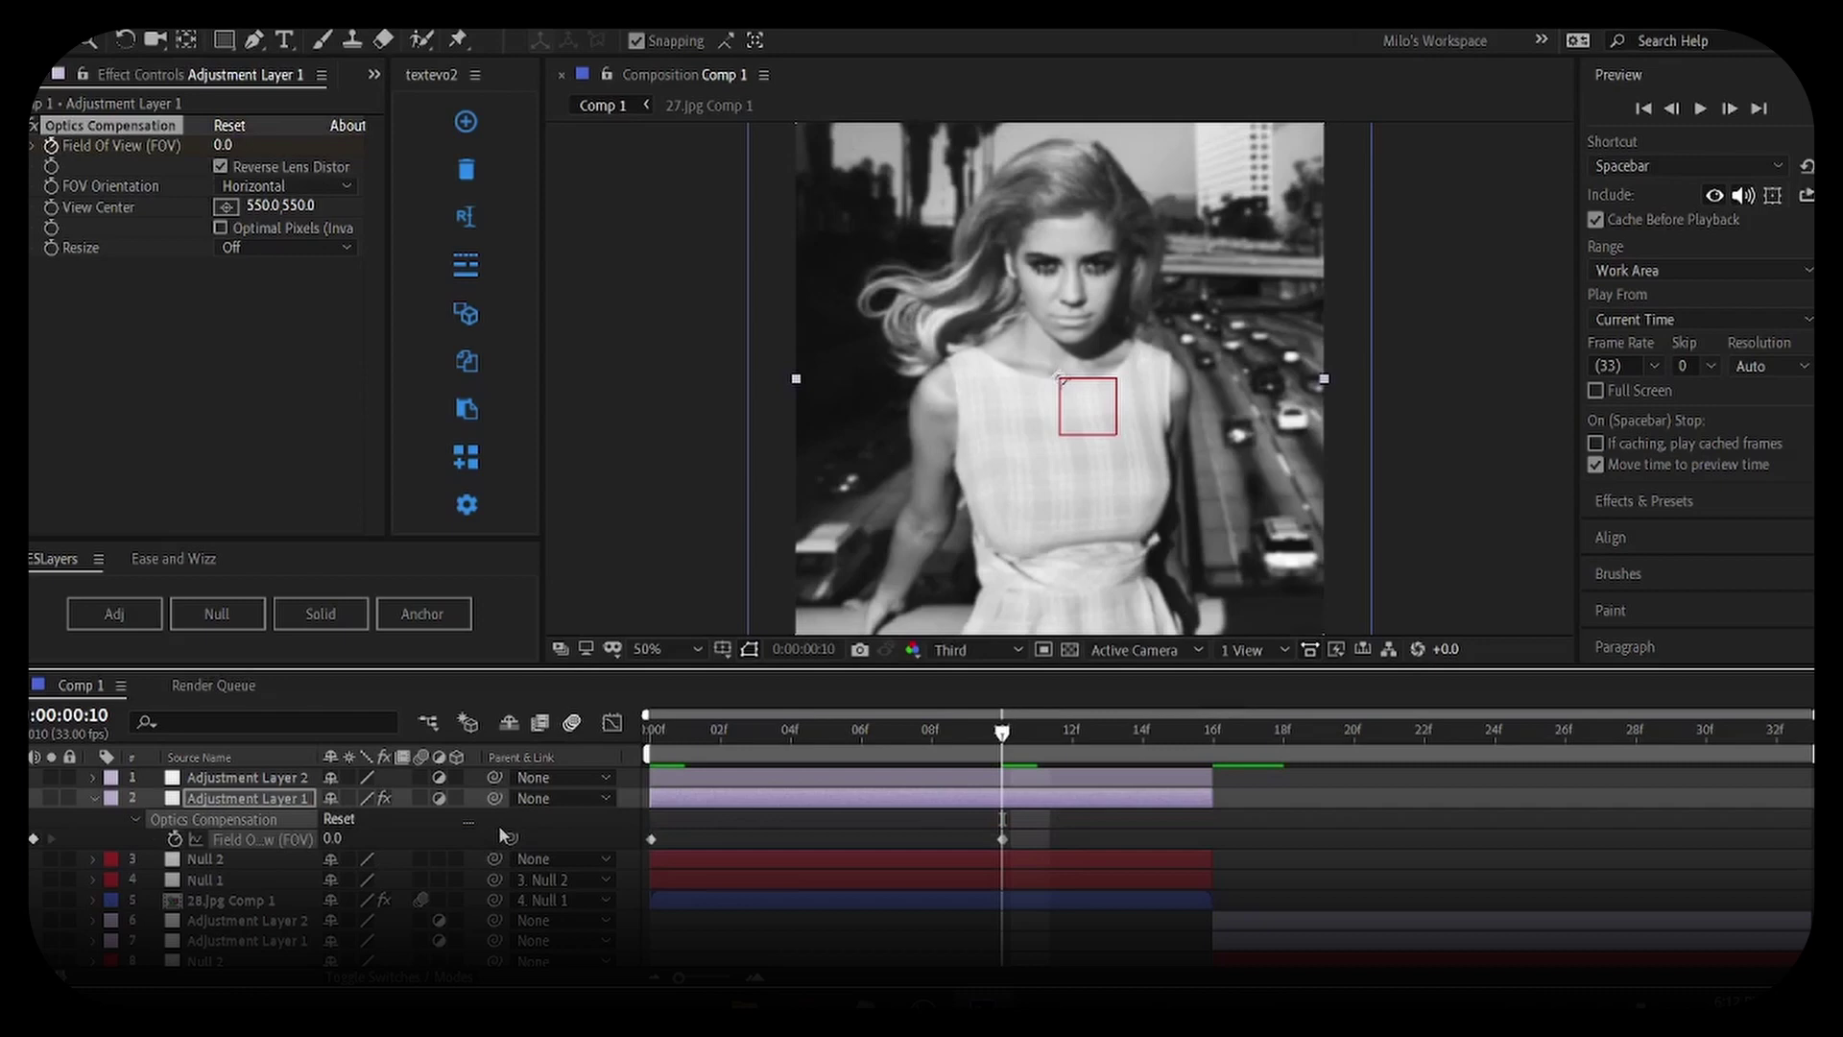
key(F9)
key(space)
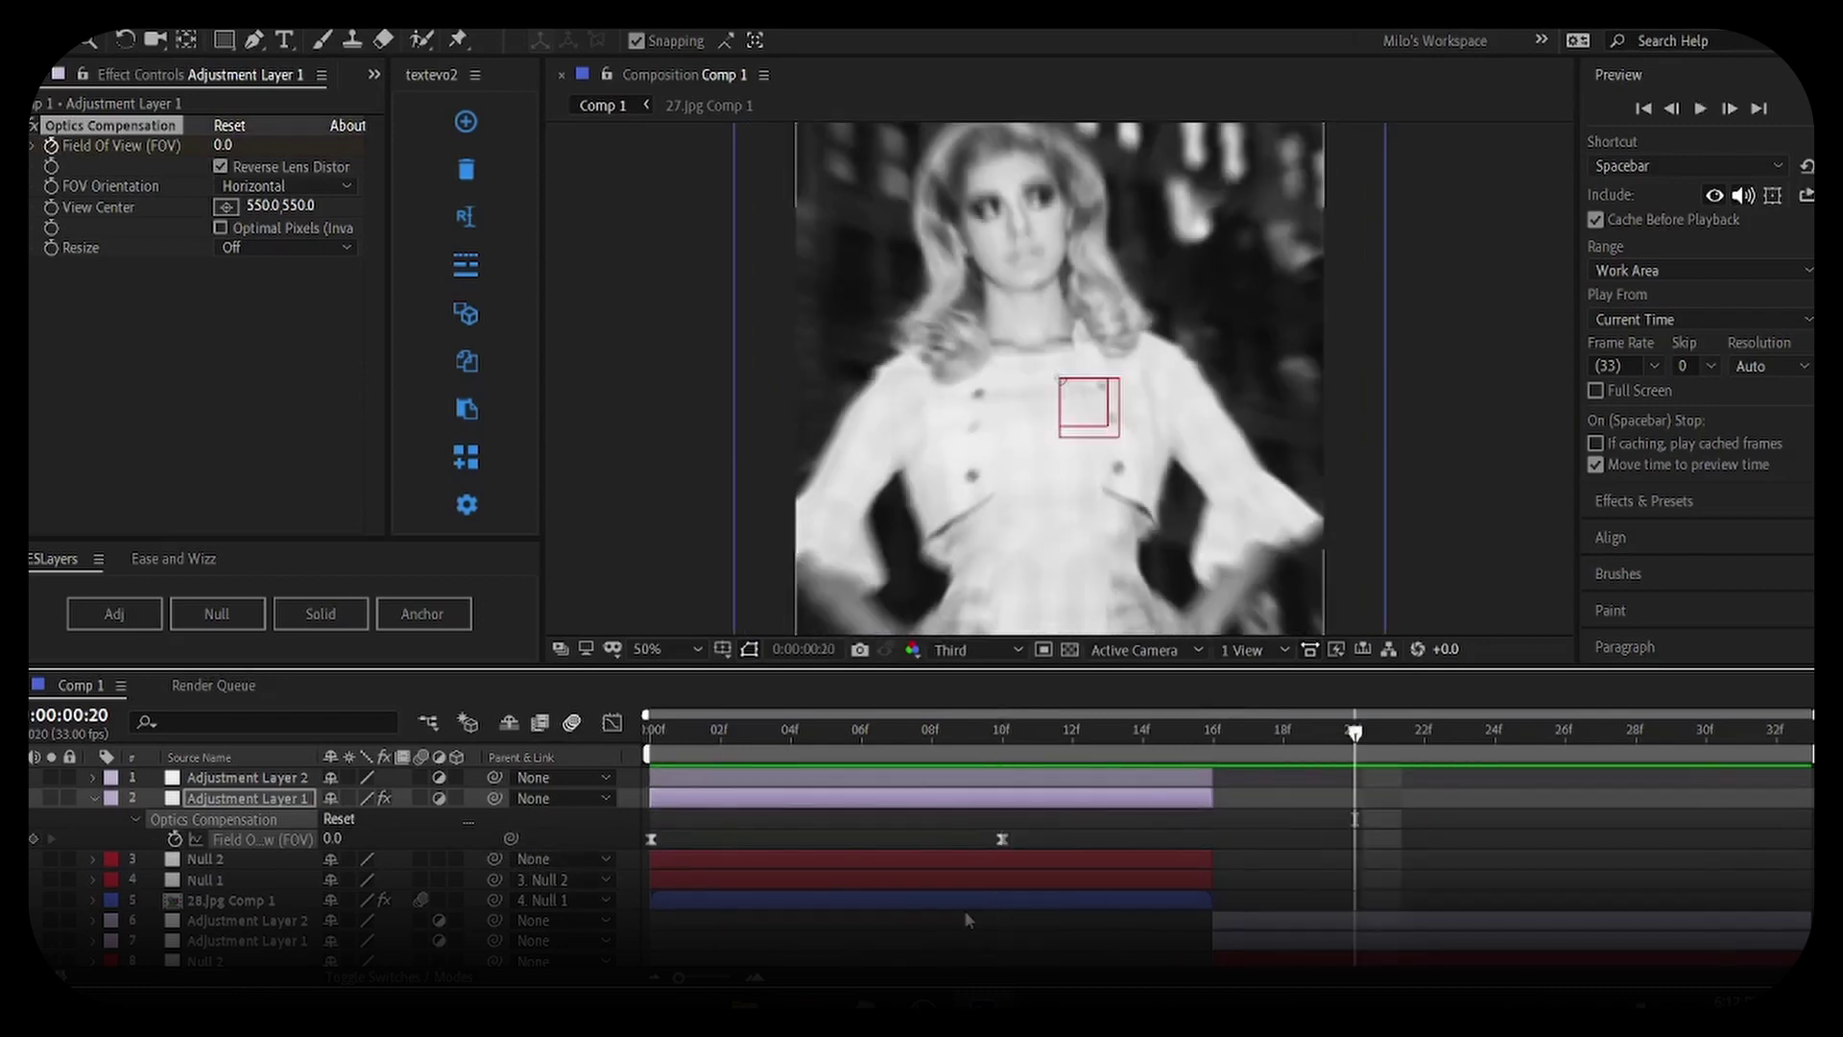
key(space)
drag(655, 824, 608, 833)
key(space)
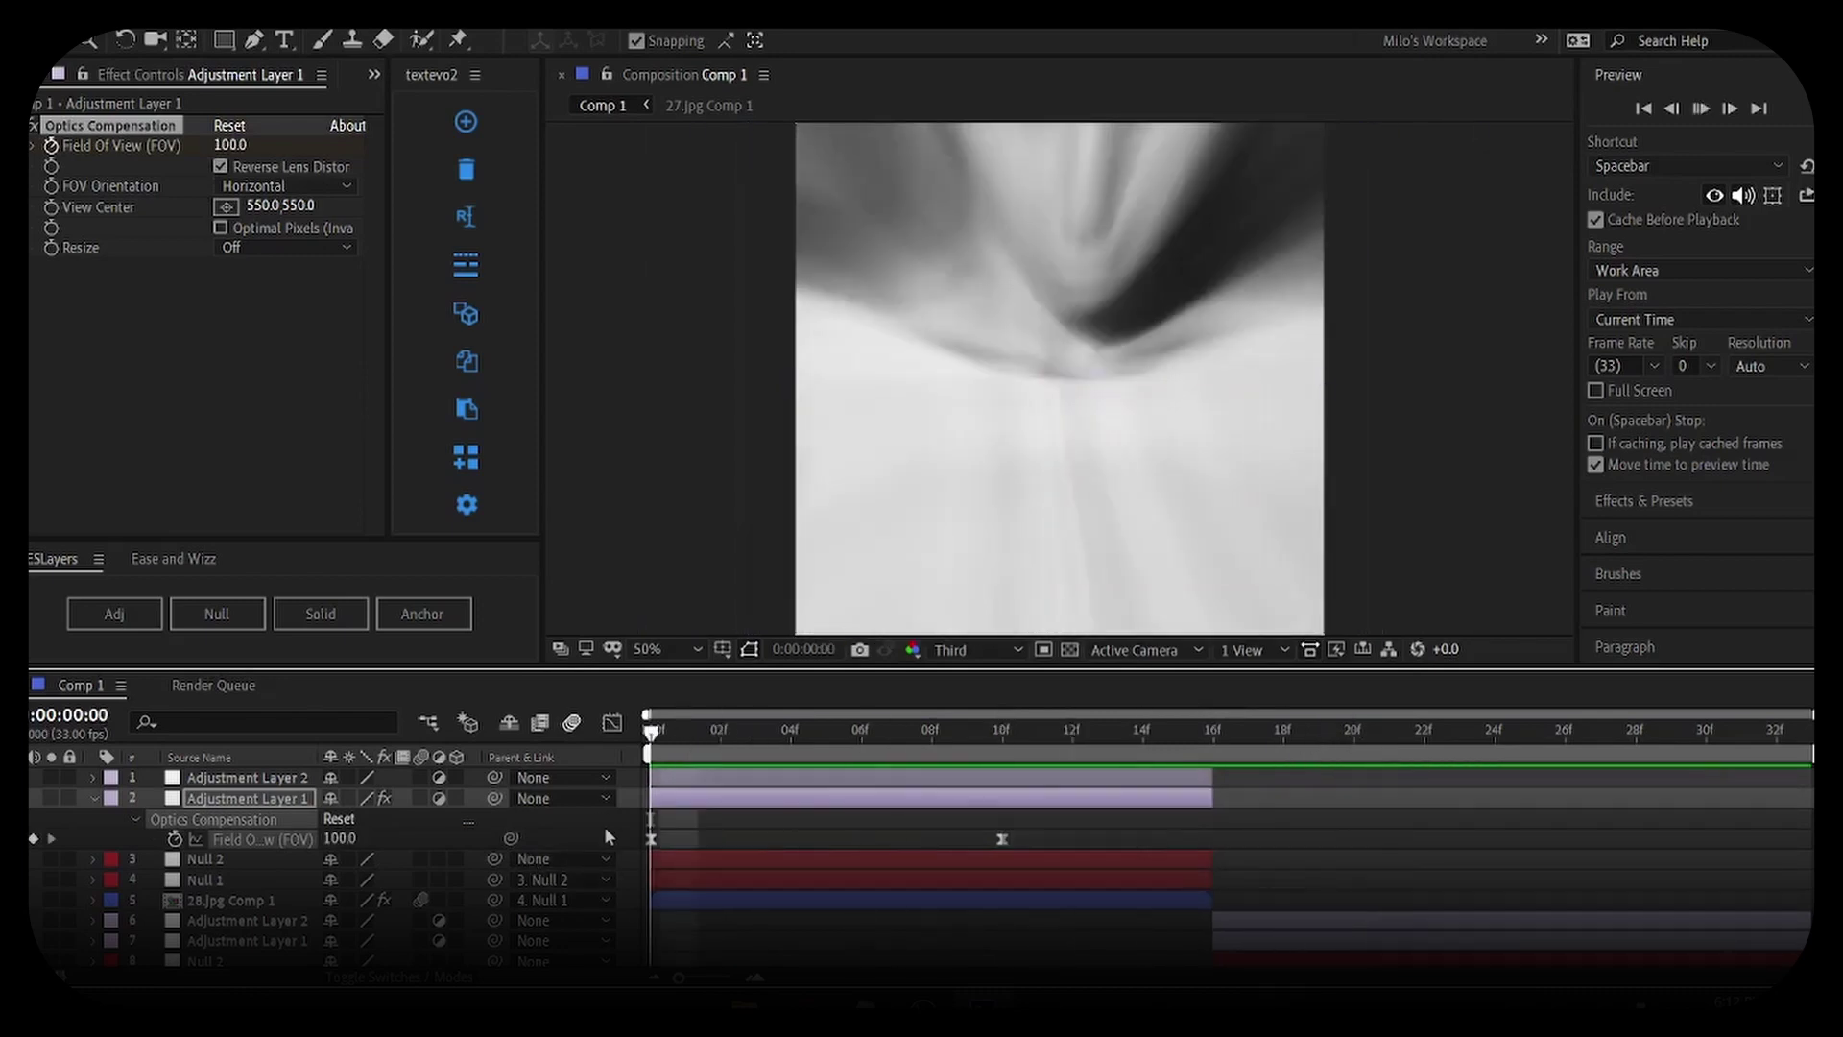
key(space)
Copy the Optics Compensation animation to the lower Adjustment Layer 1 from frame 16, enable Reverse Lens Distortion, and play it back
drag(1142, 738, 1223, 888)
click(1223, 939)
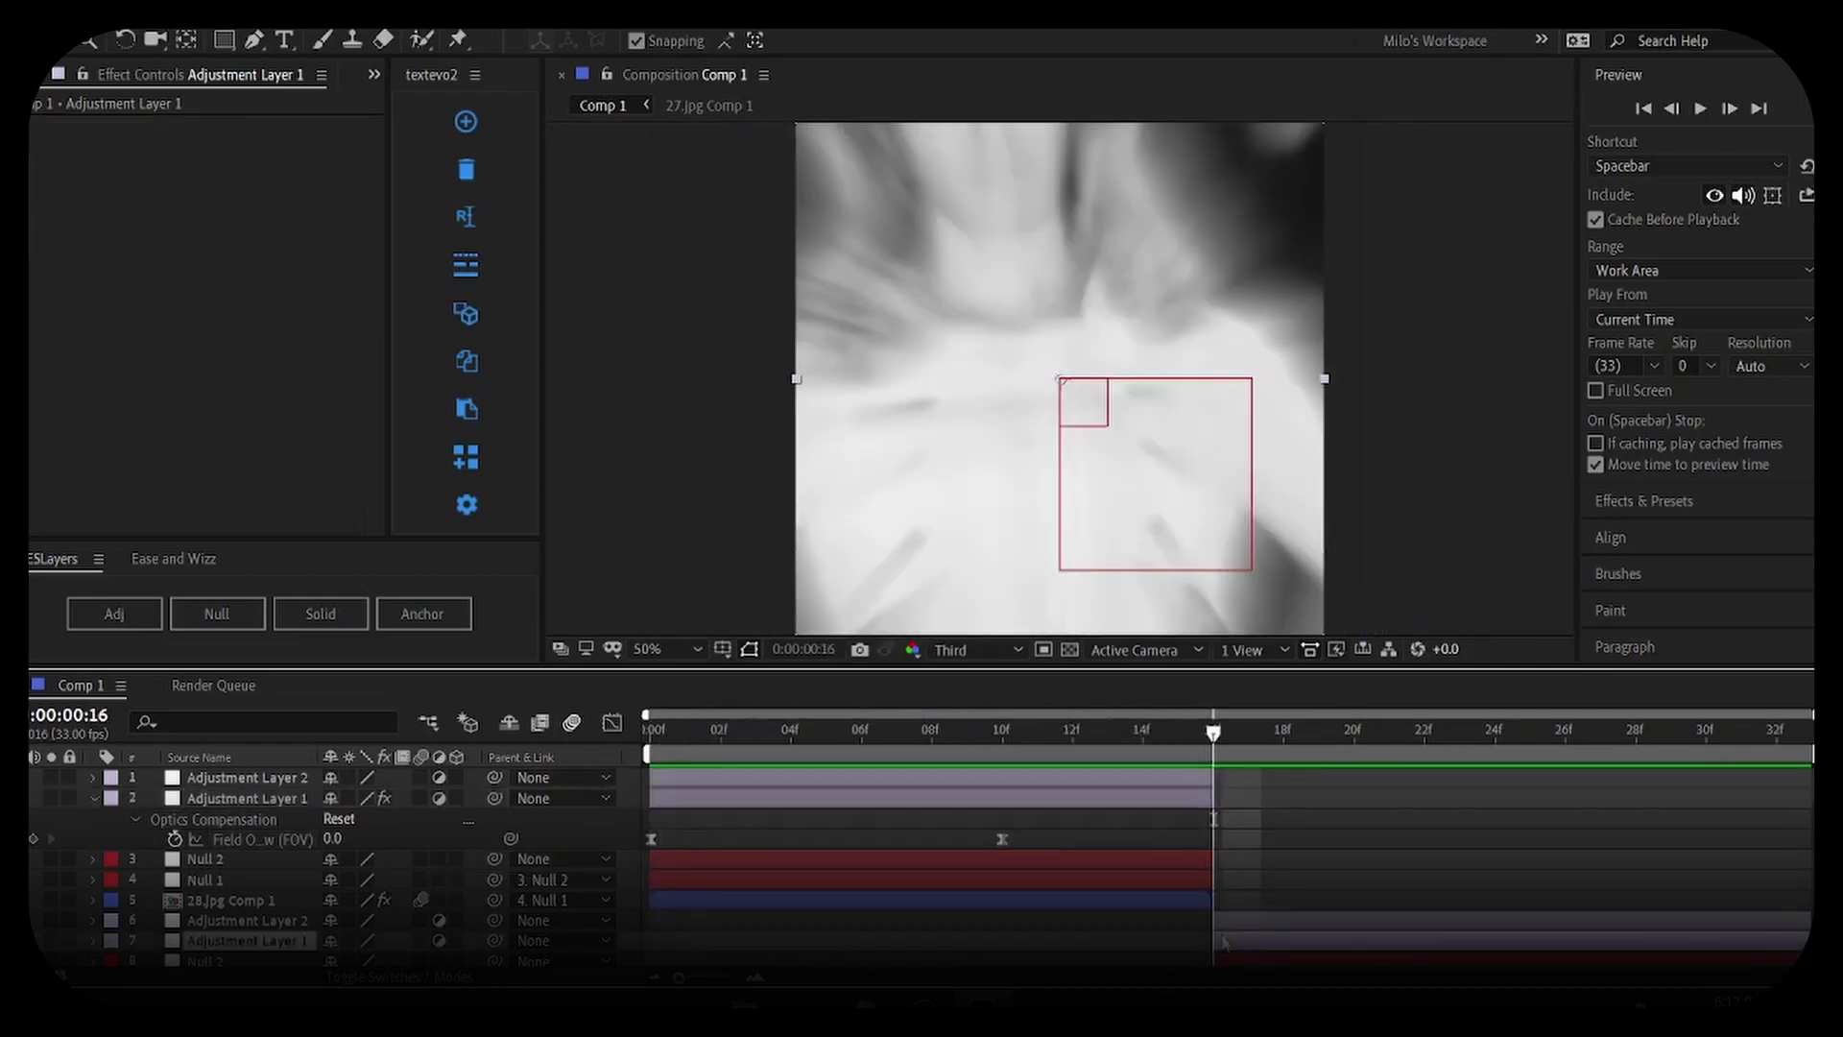
key(ctrl+v)
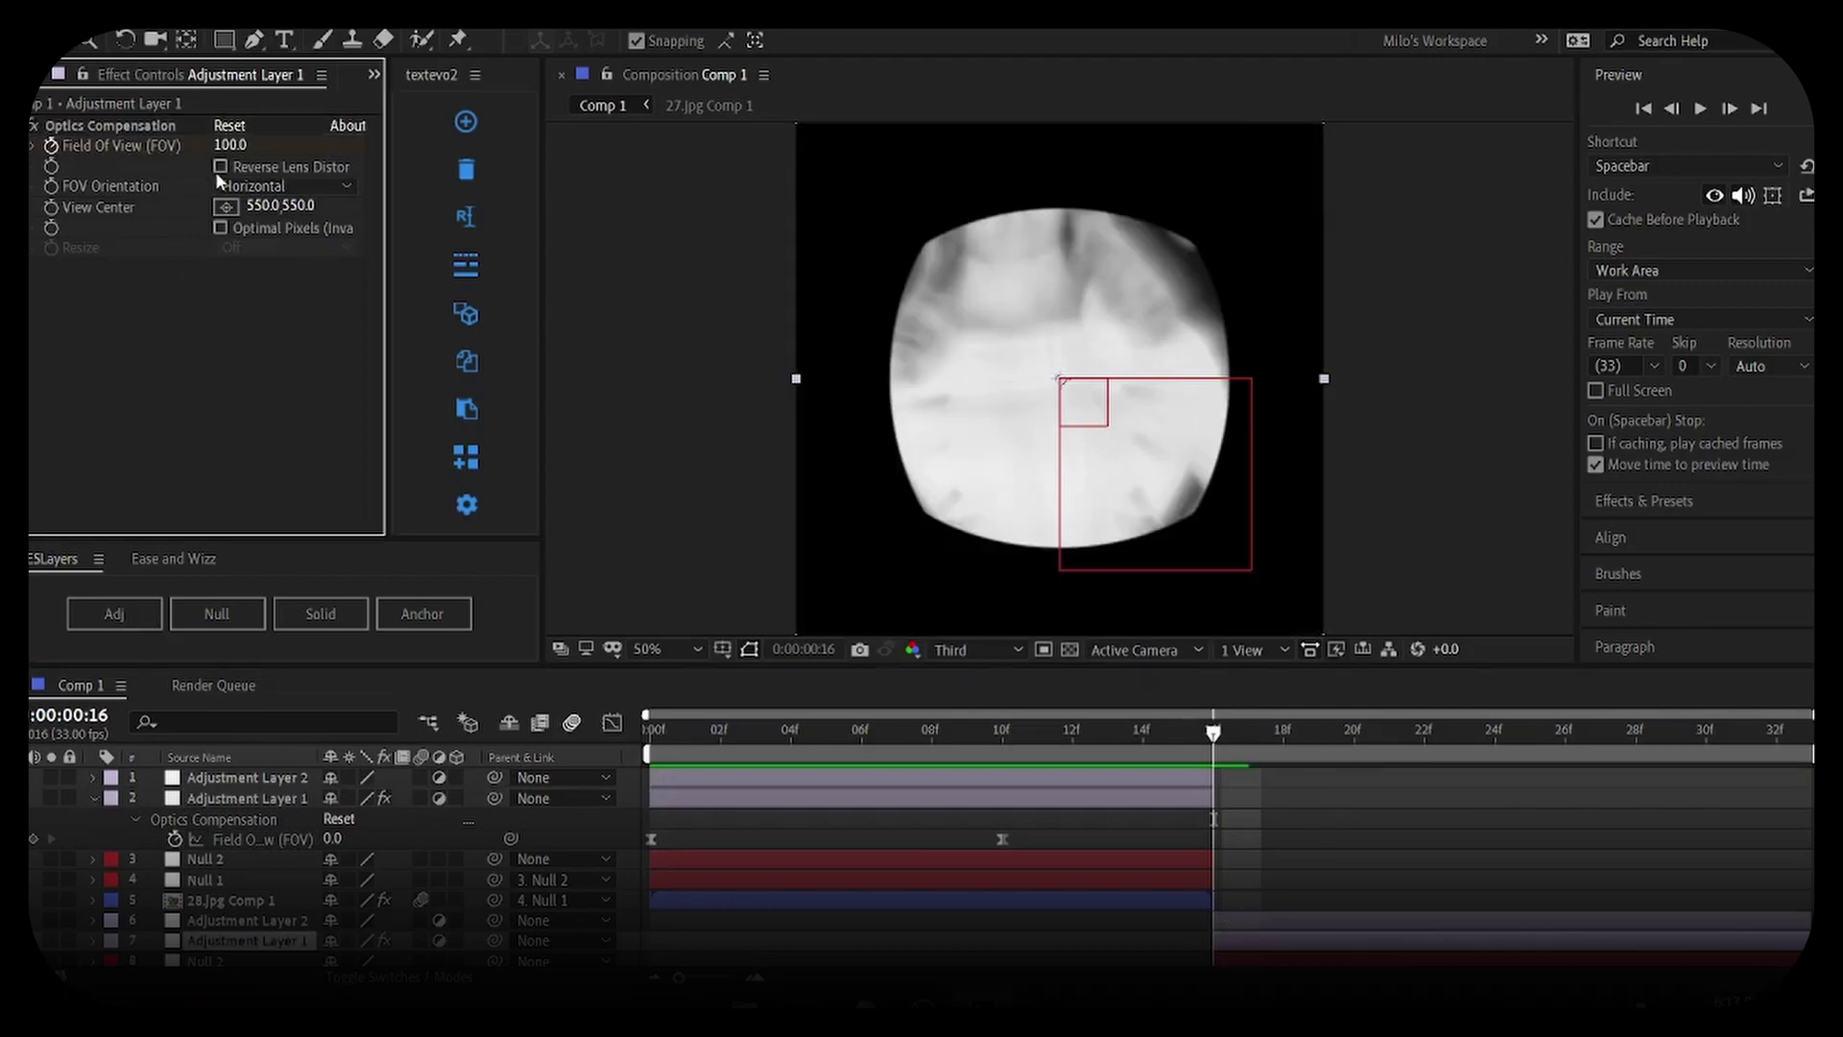
click(220, 166)
scroll(1264, 901, down, 1)
key(space)
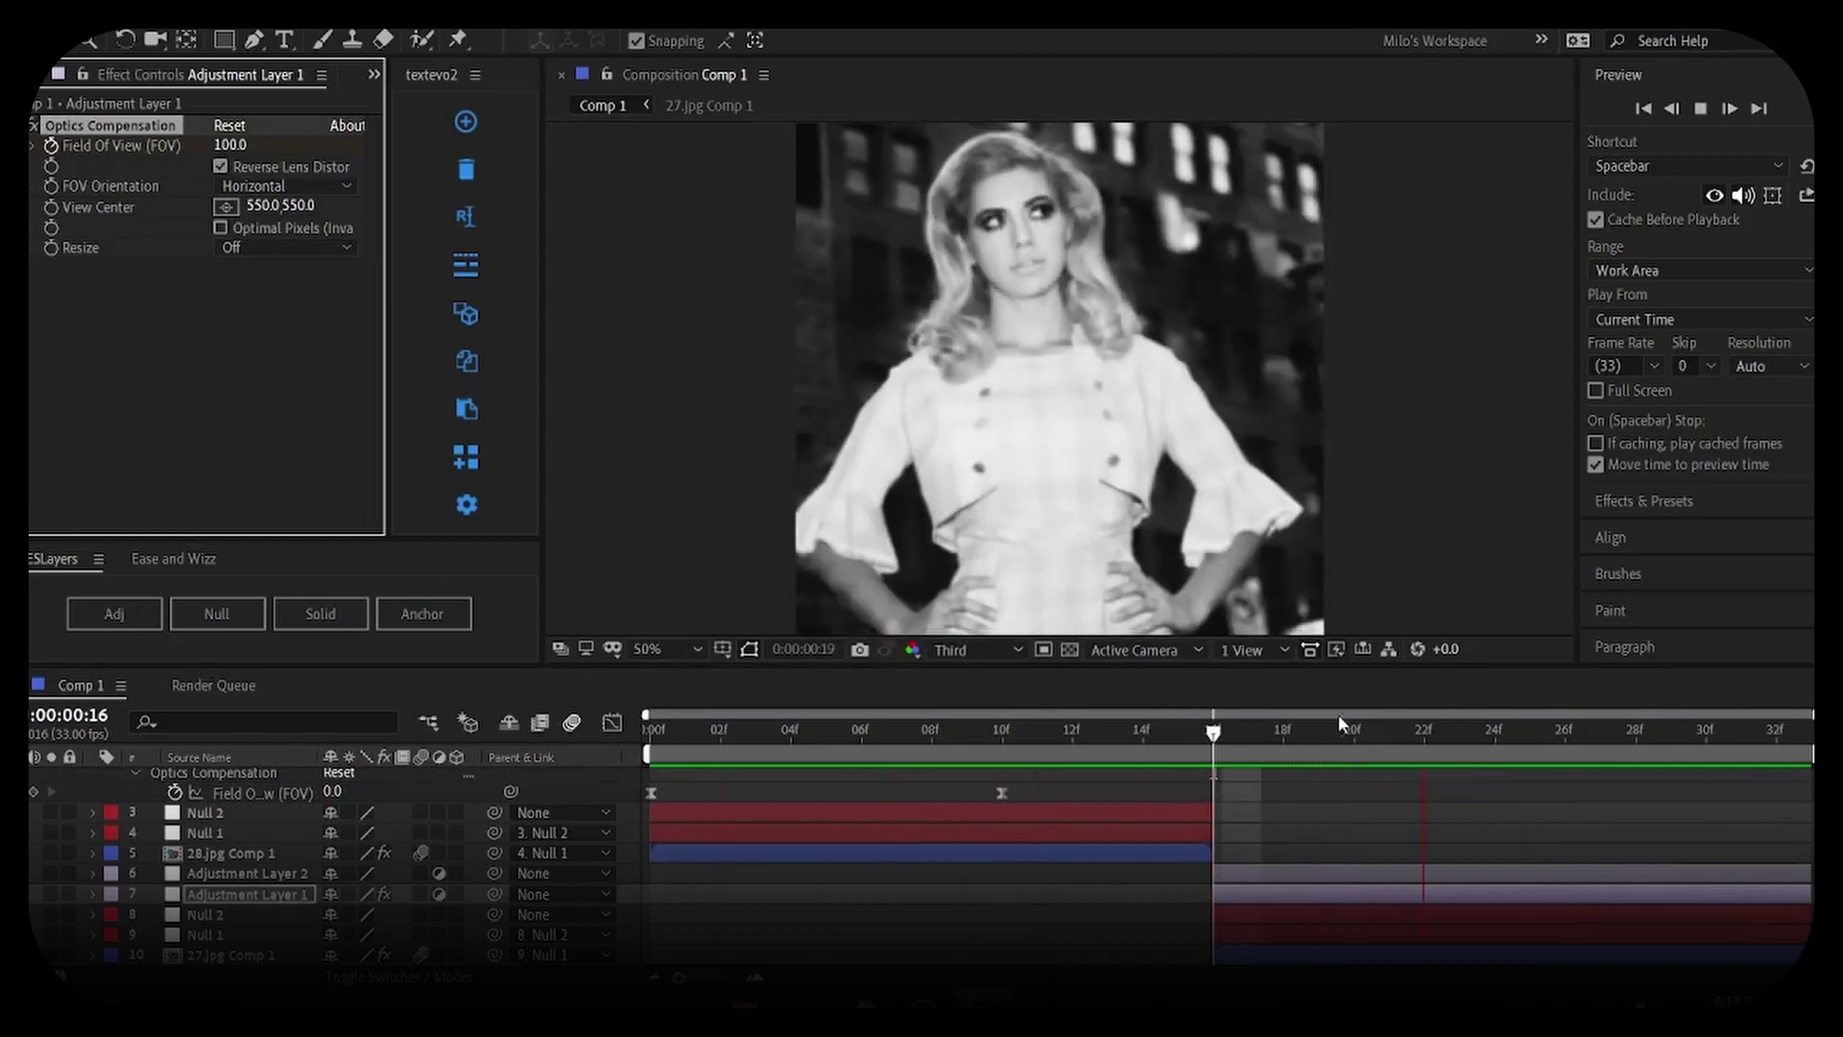
key(space)
Collapse the upper Adjustment Layer 1's properties and apply the Warp effect to the upper Adjustment Layer 2
drag(1388, 733, 822, 804)
scroll(951, 847, up, 1)
click(907, 803)
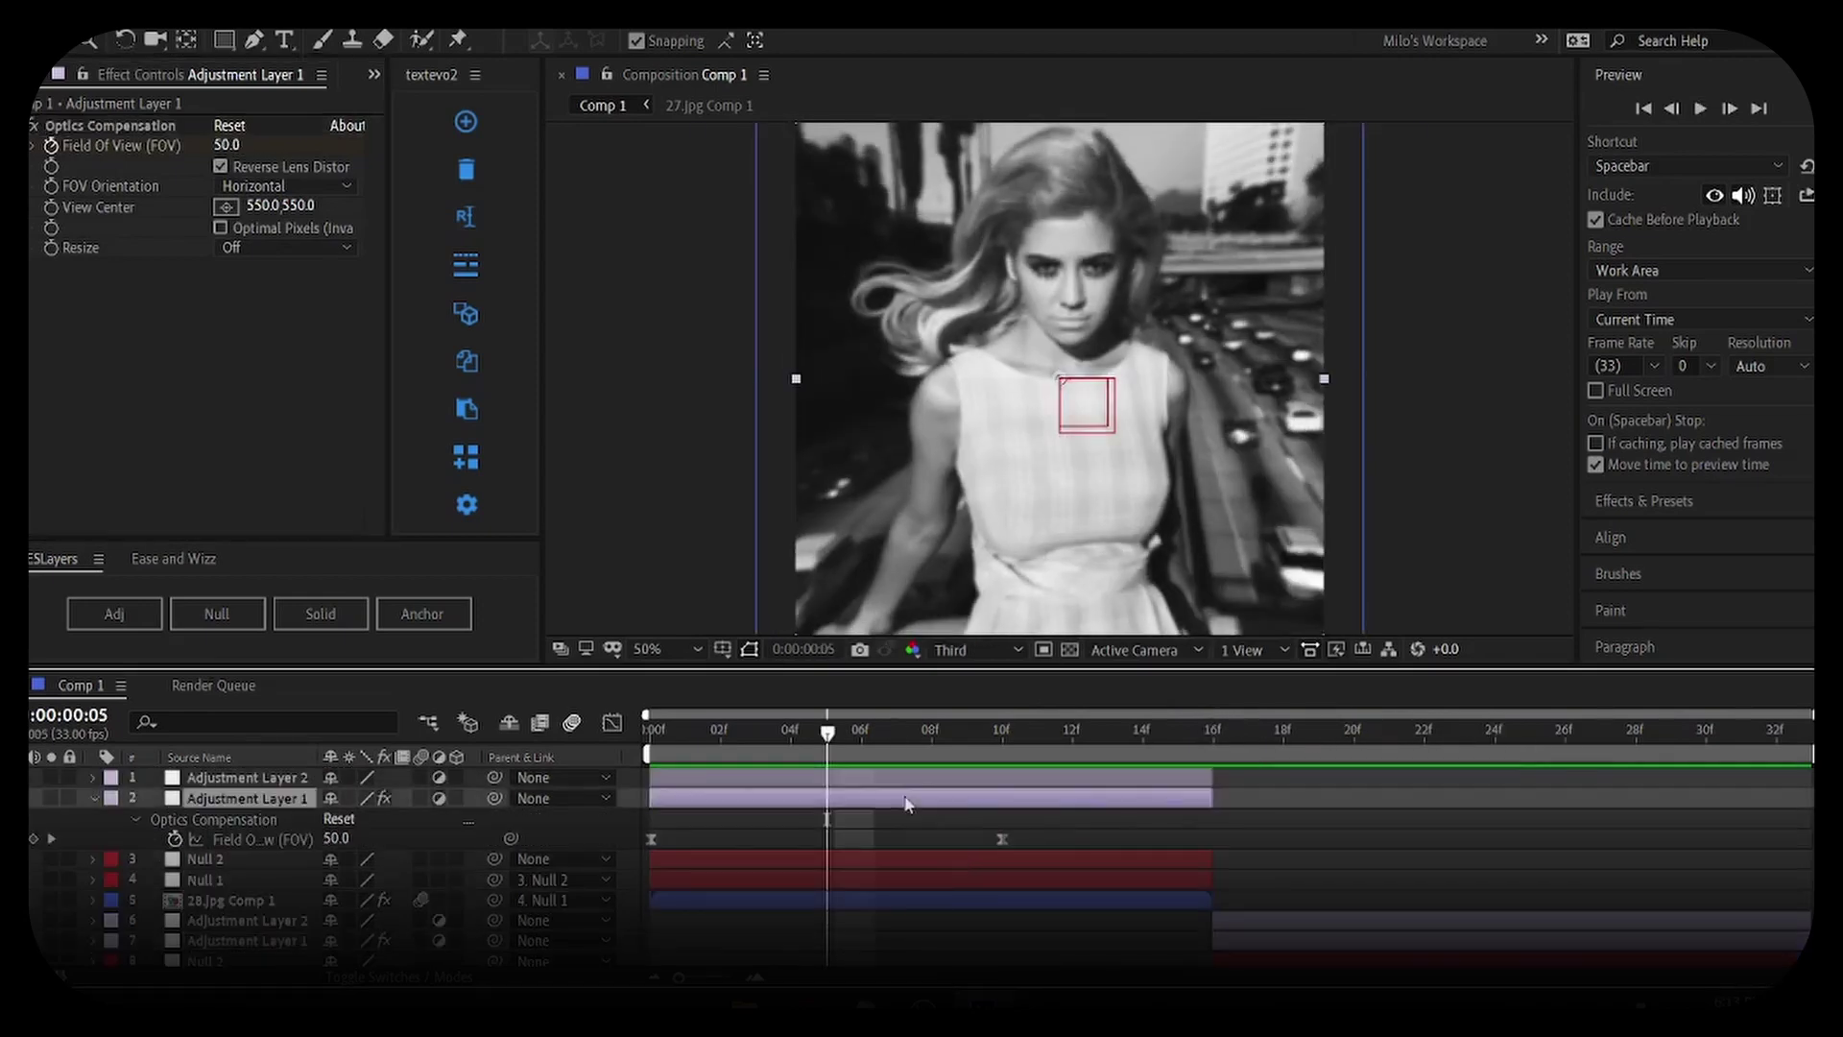
key(u)
click(1080, 779)
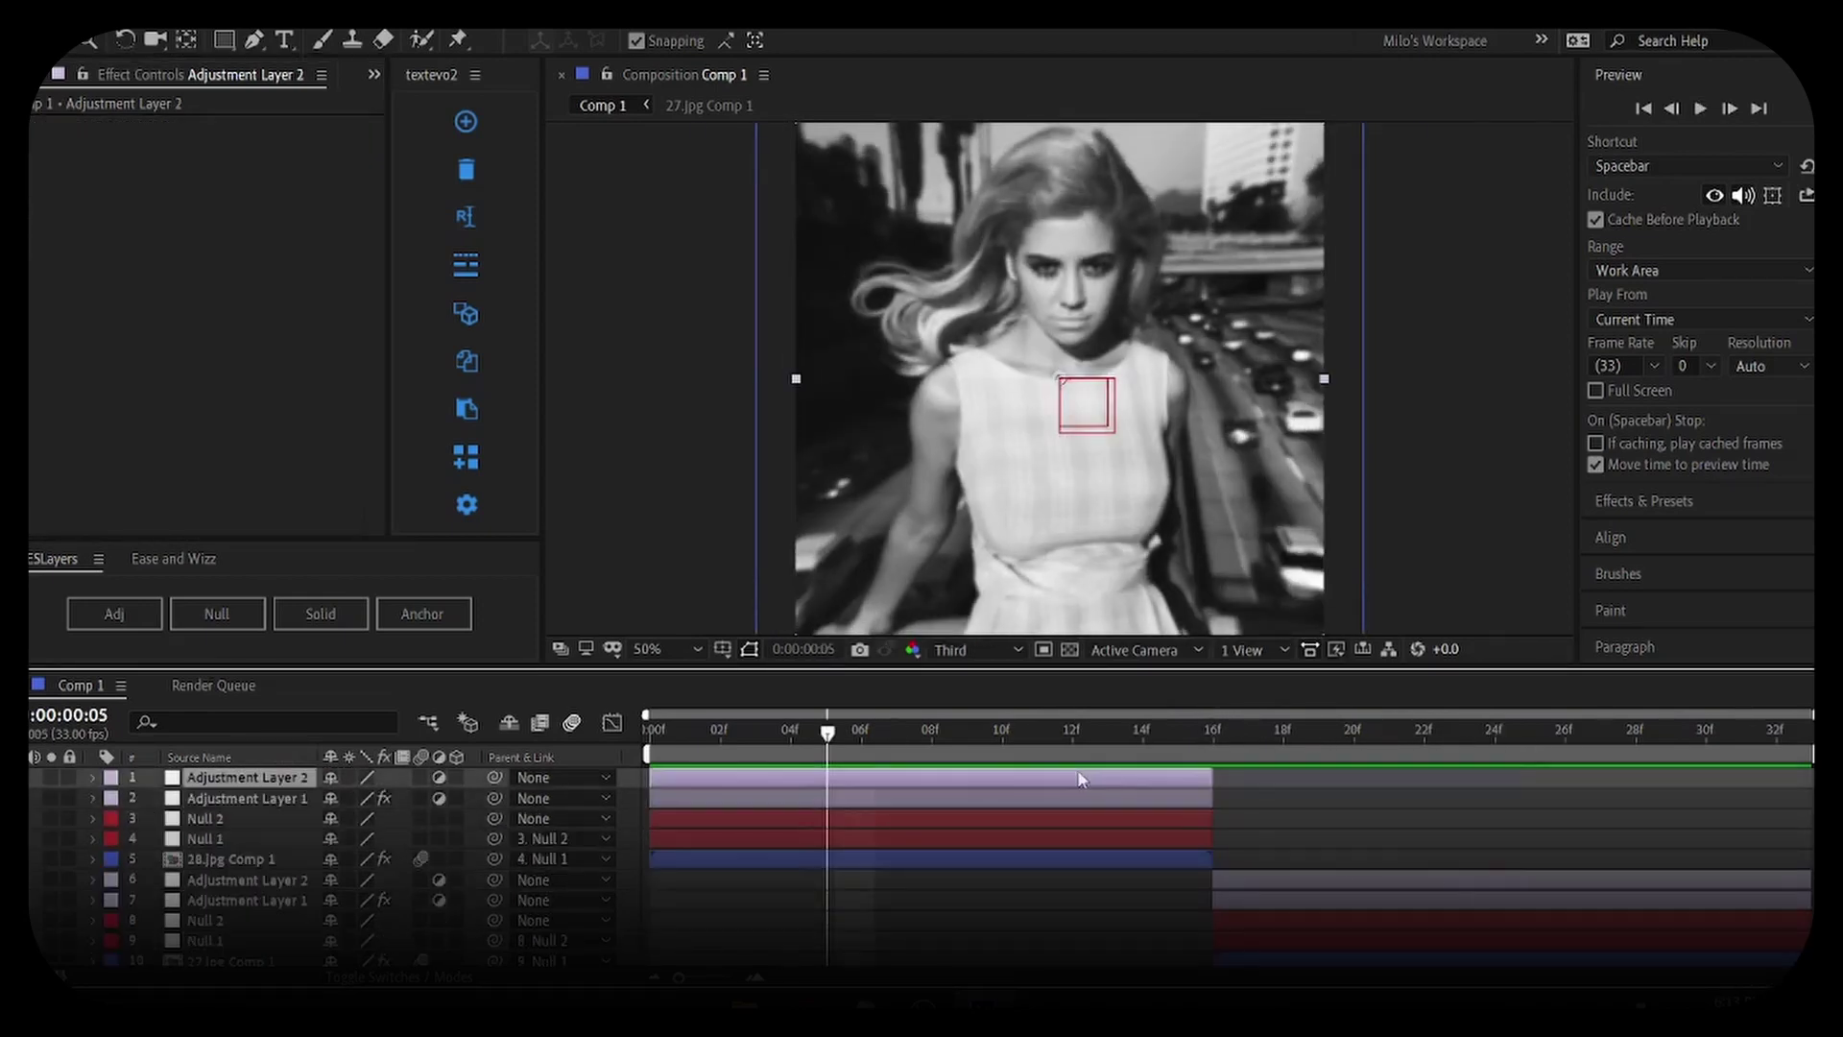
key(ctrl+space)
text(wa)
key(Return)
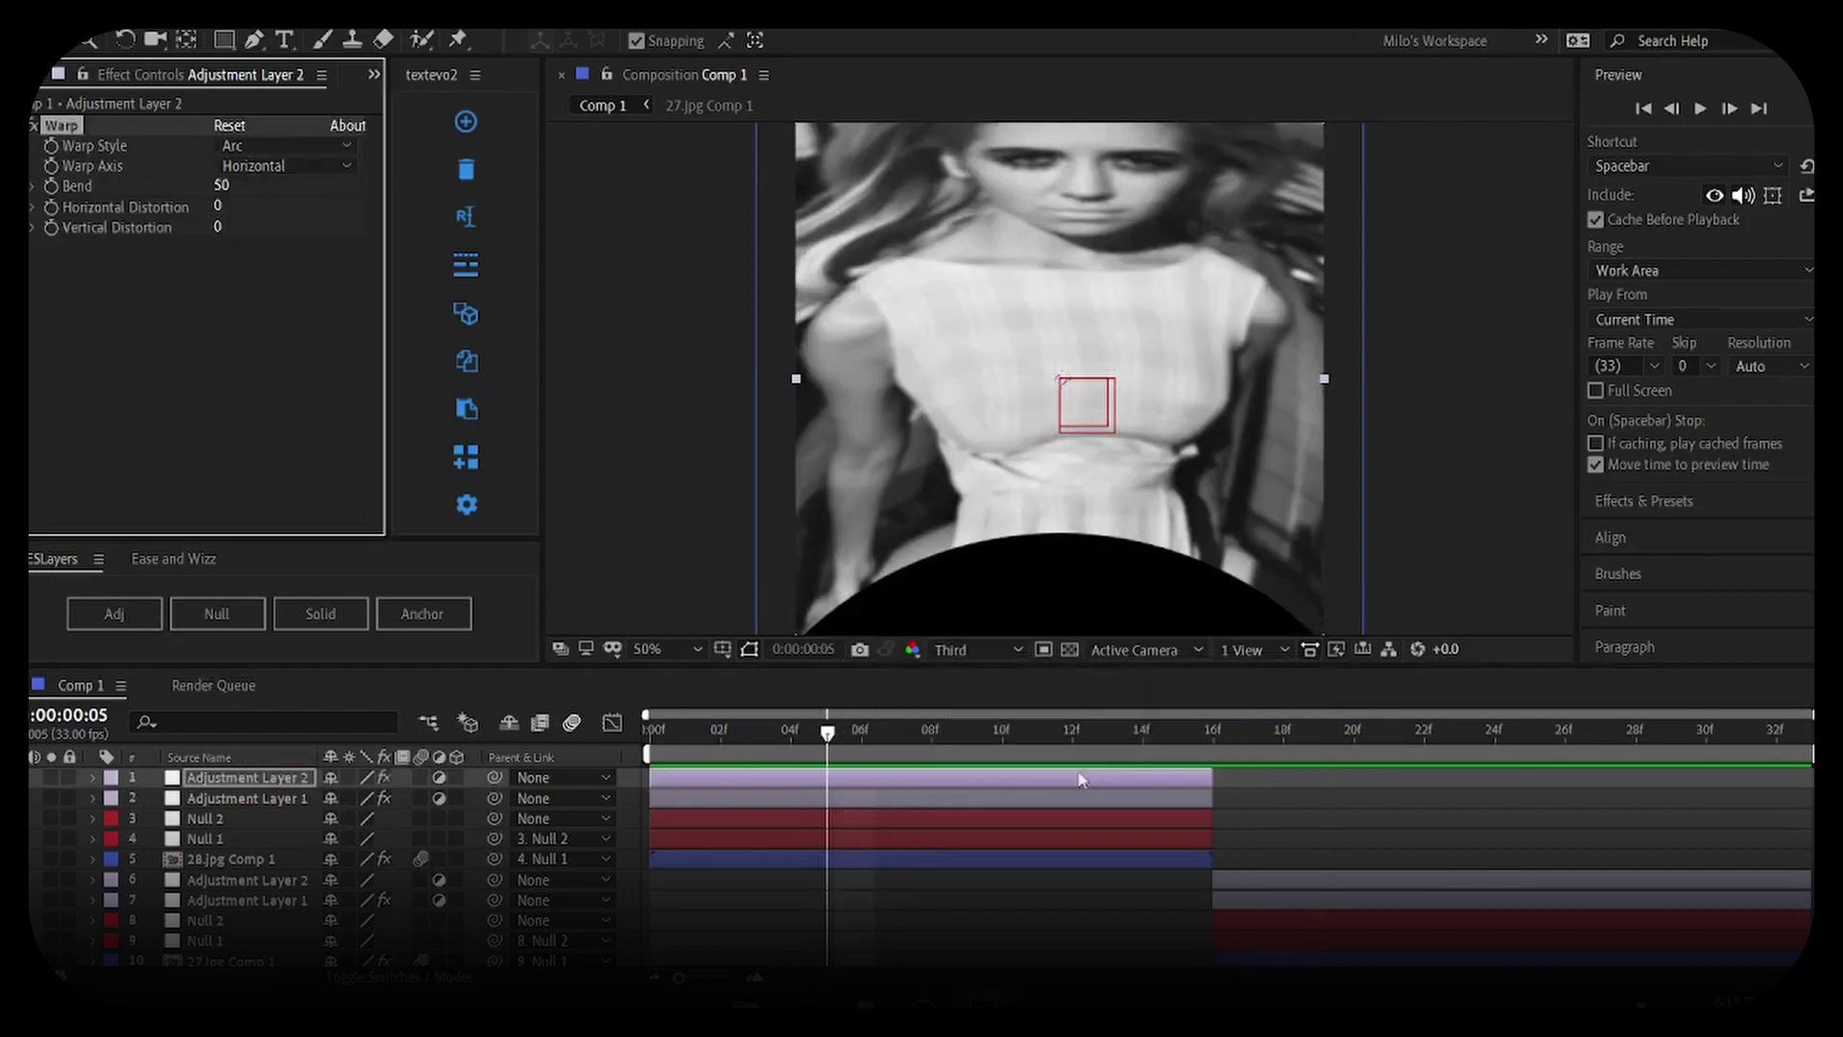
Set the Warp Style to FishEye on the upper Adjustment Layer 2 and add a Bend keyframe of 0 at frame 6
click(862, 739)
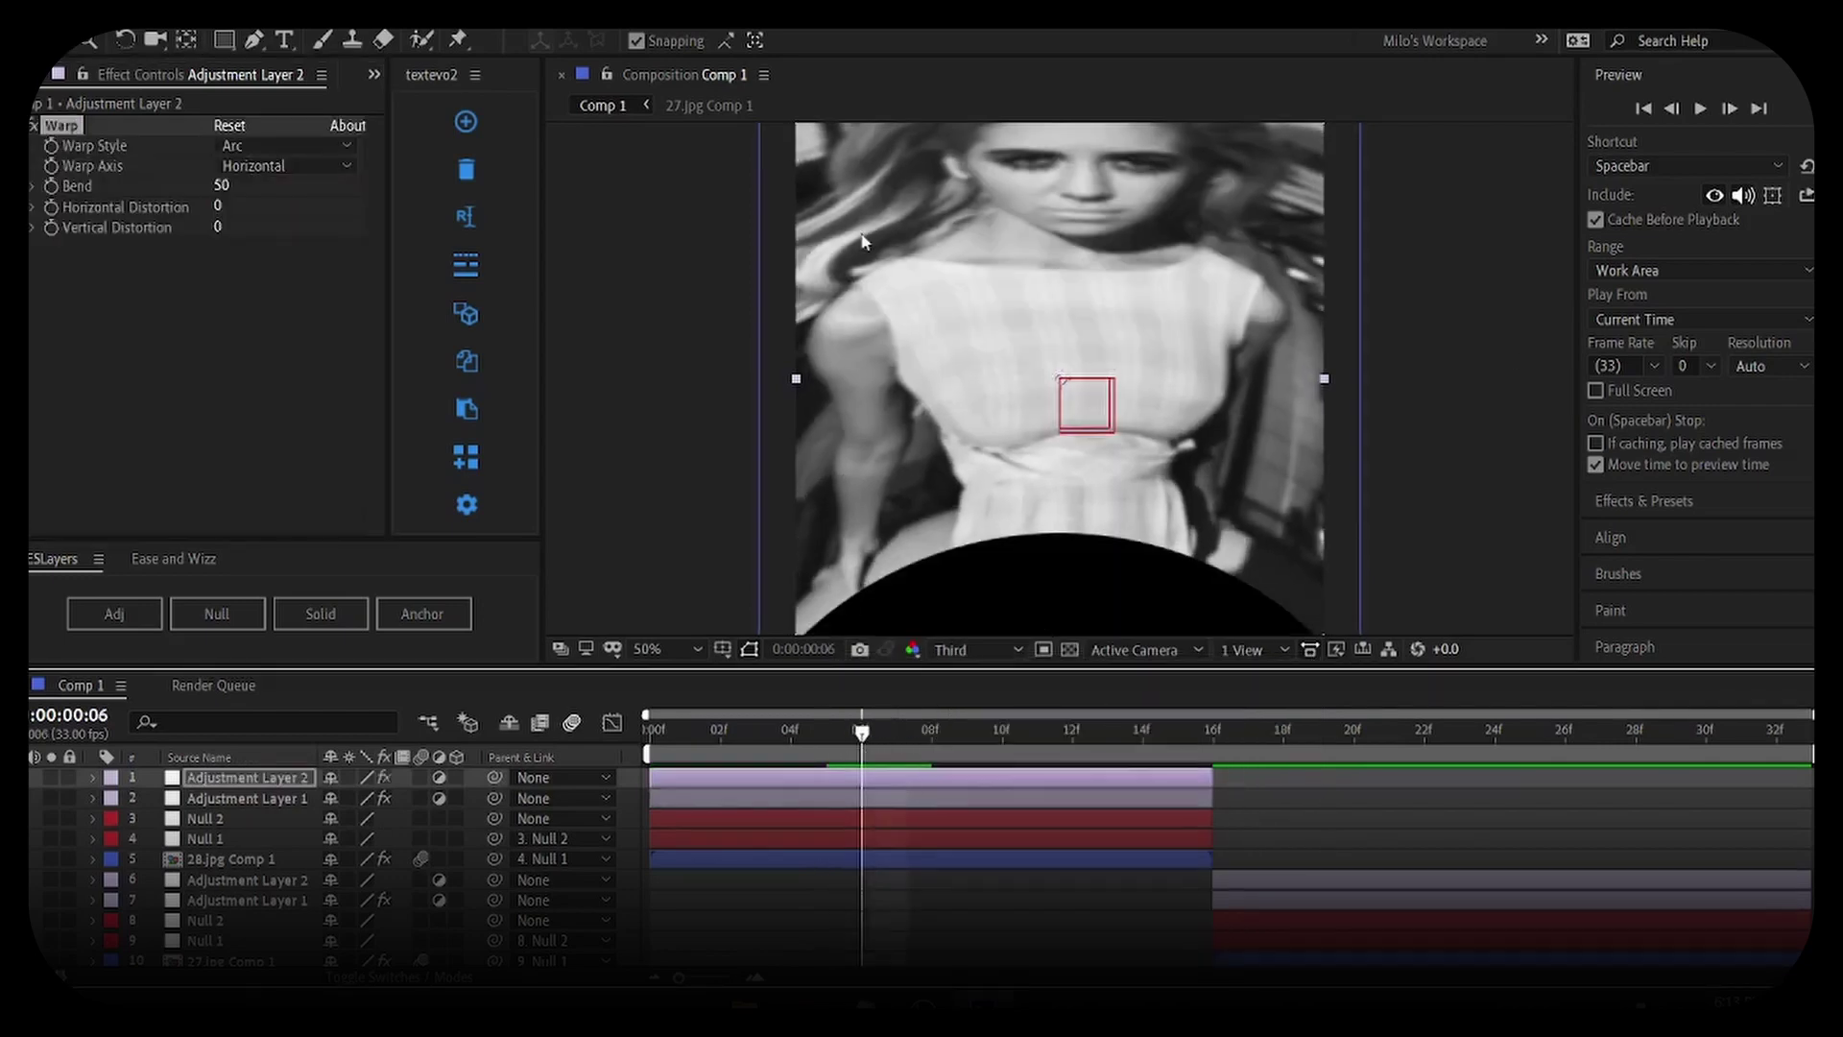
click(288, 146)
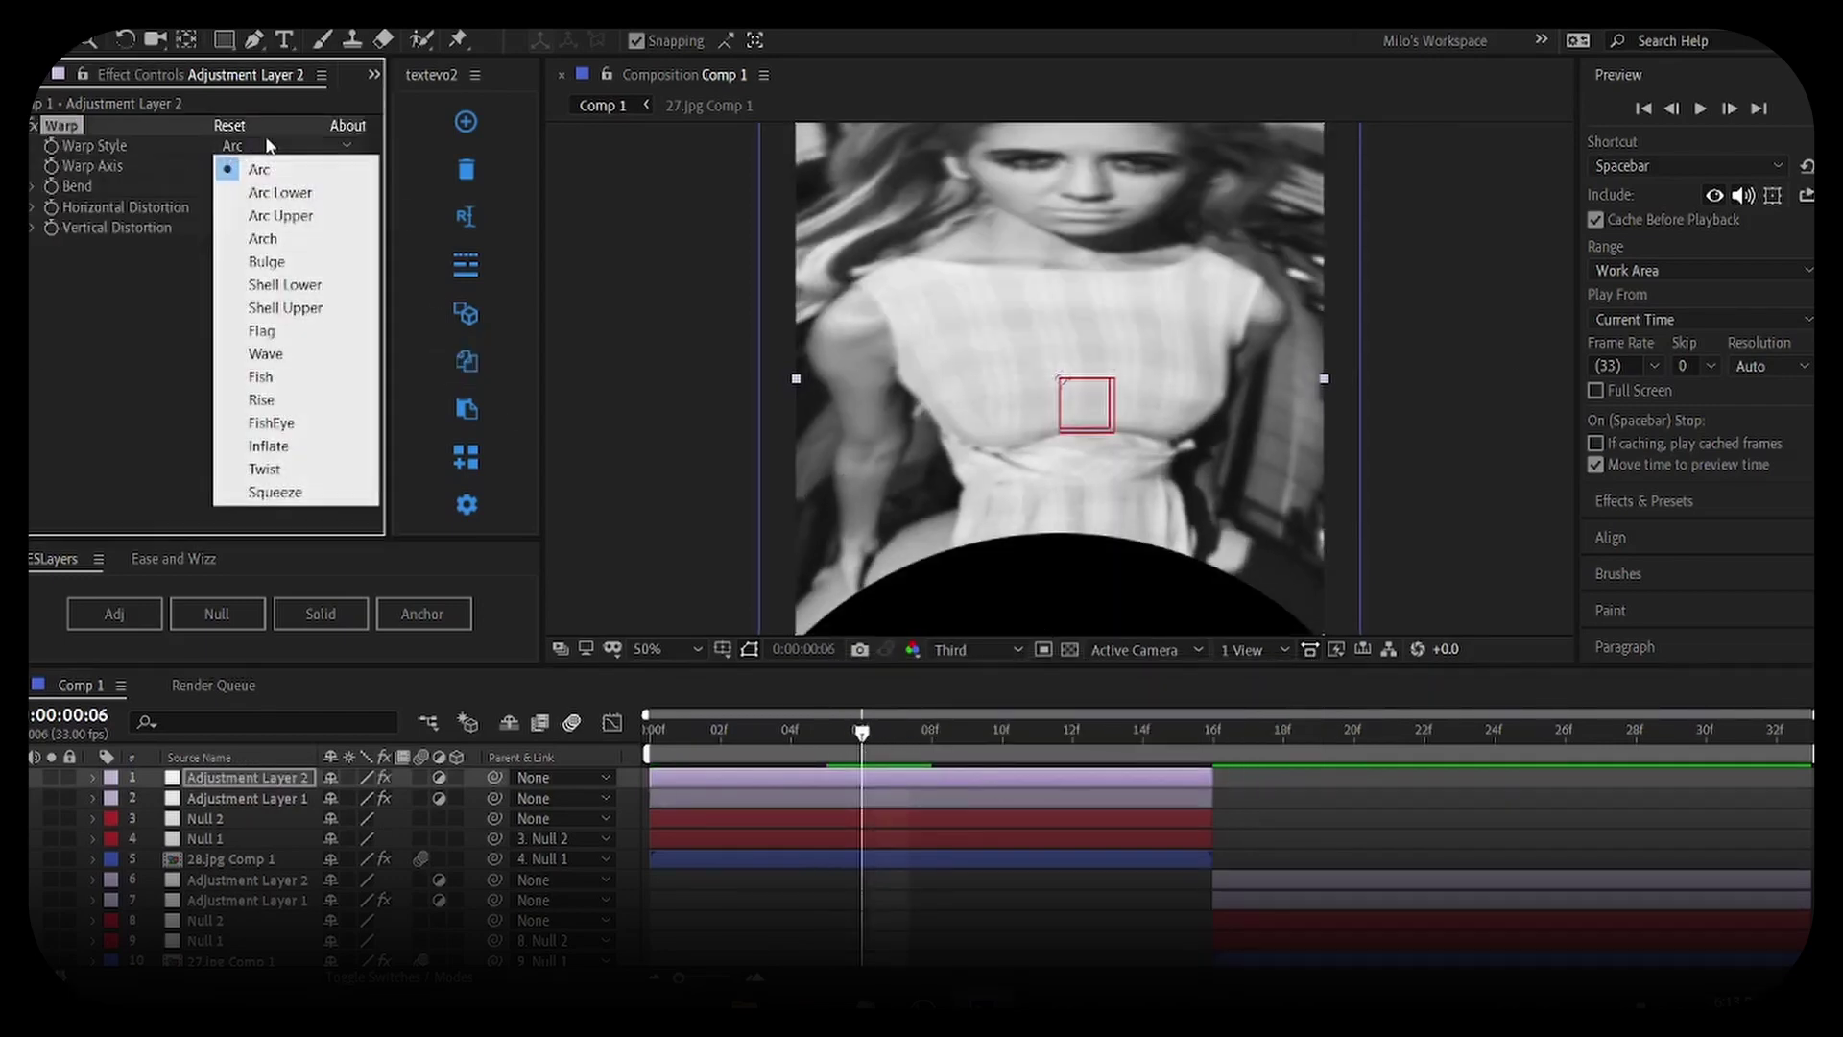
click(273, 423)
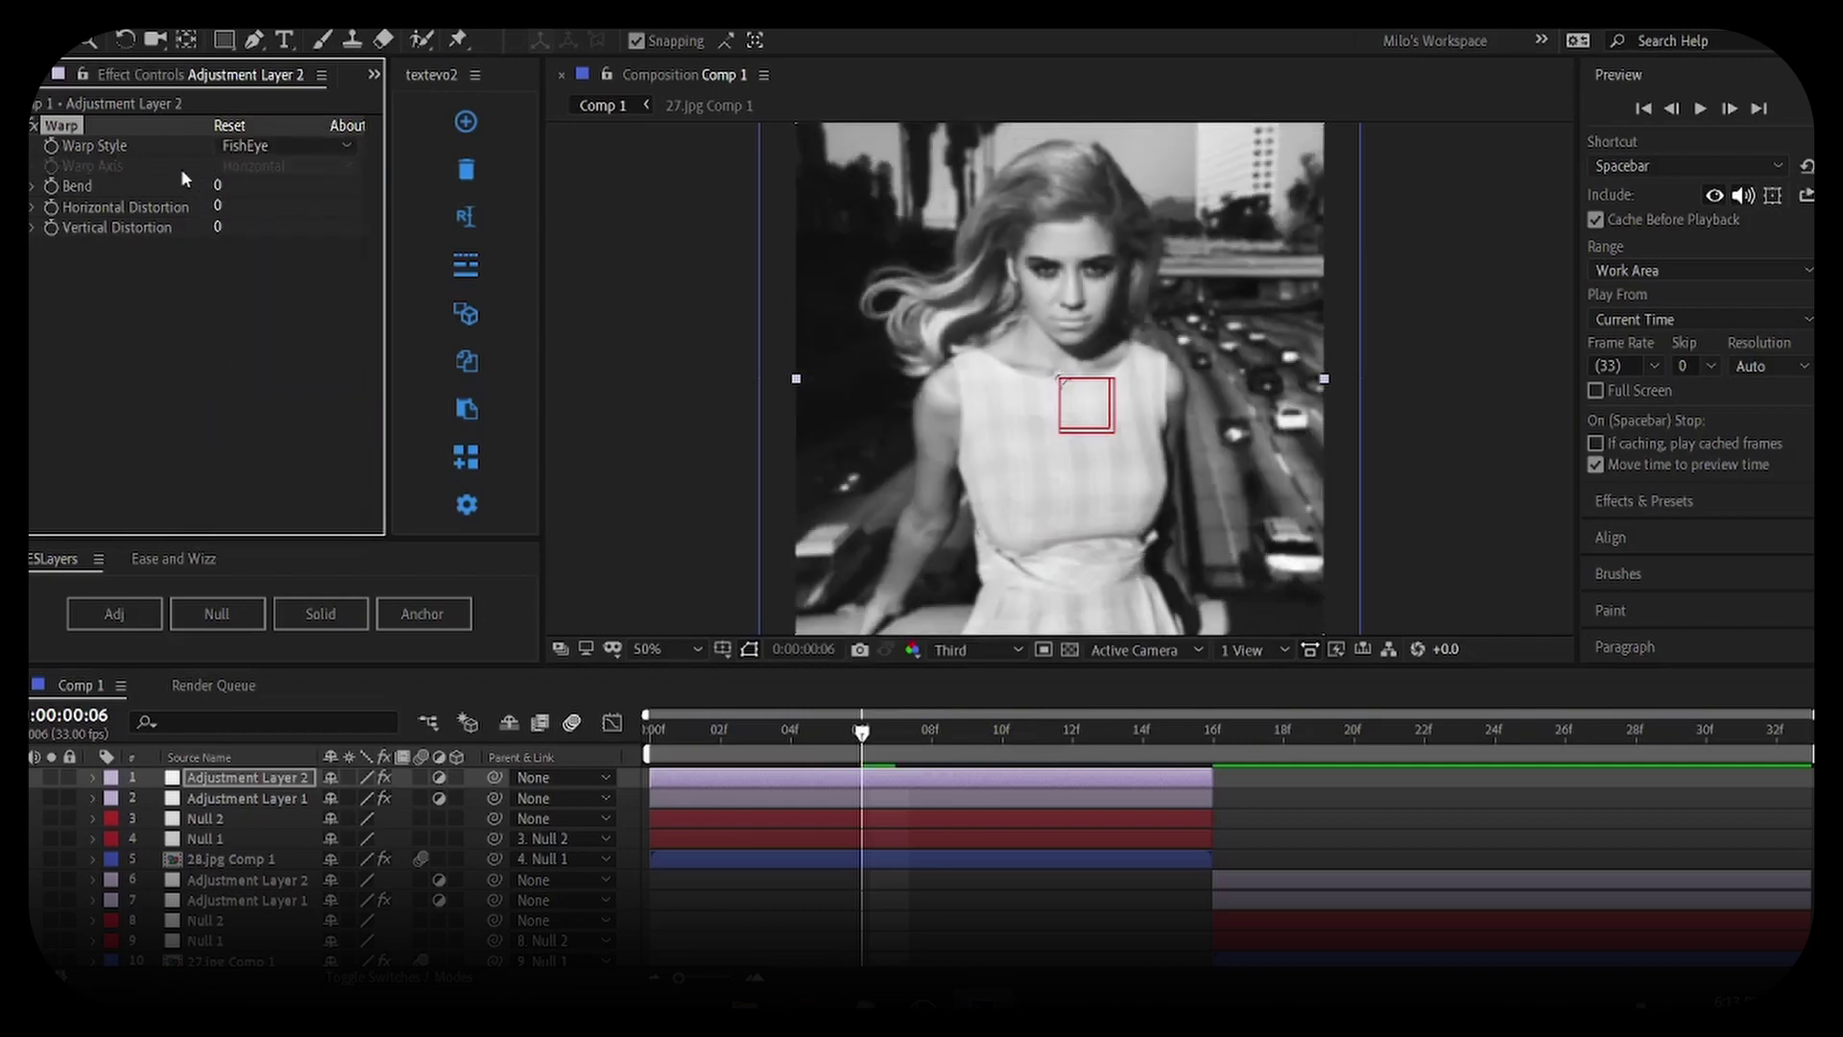
Add a Bend keyframe of -100 on the upper Adjustment Layer 2 at frame 15 and move it to frame 16
drag(863, 732, 1183, 801)
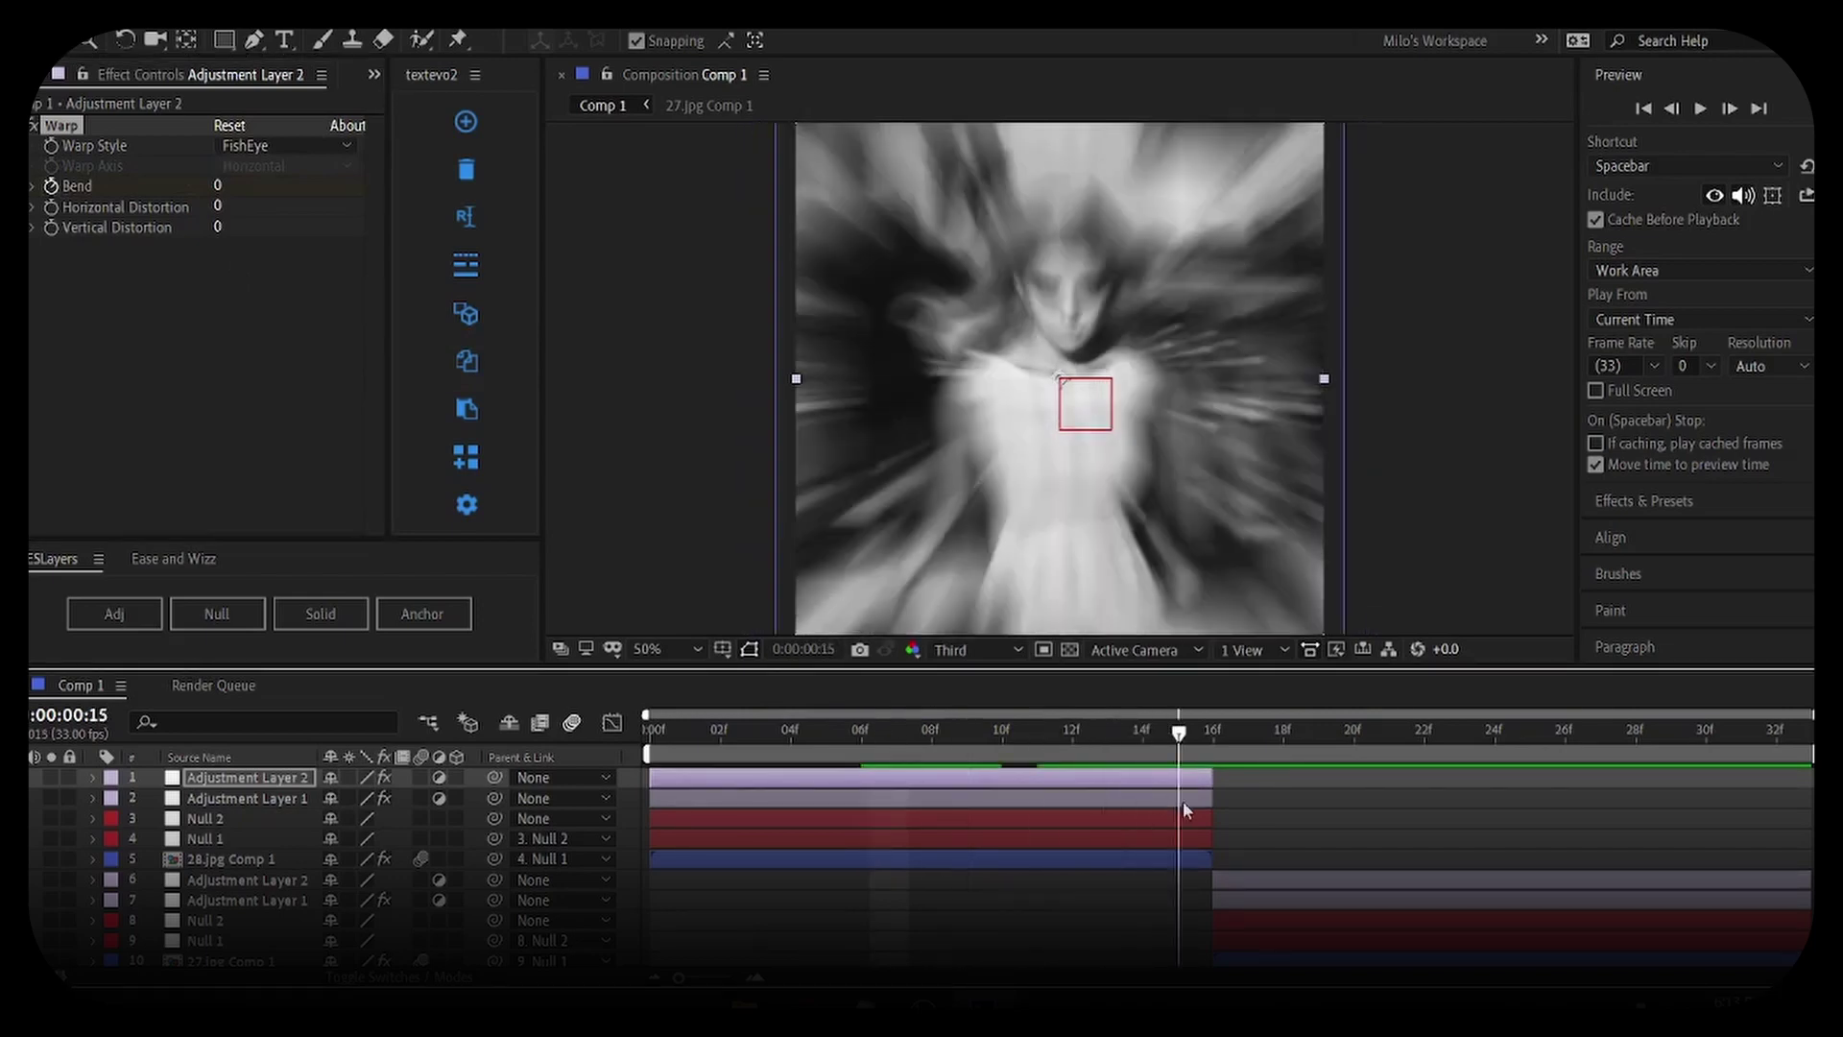
click(222, 188)
text(100)
key(Return)
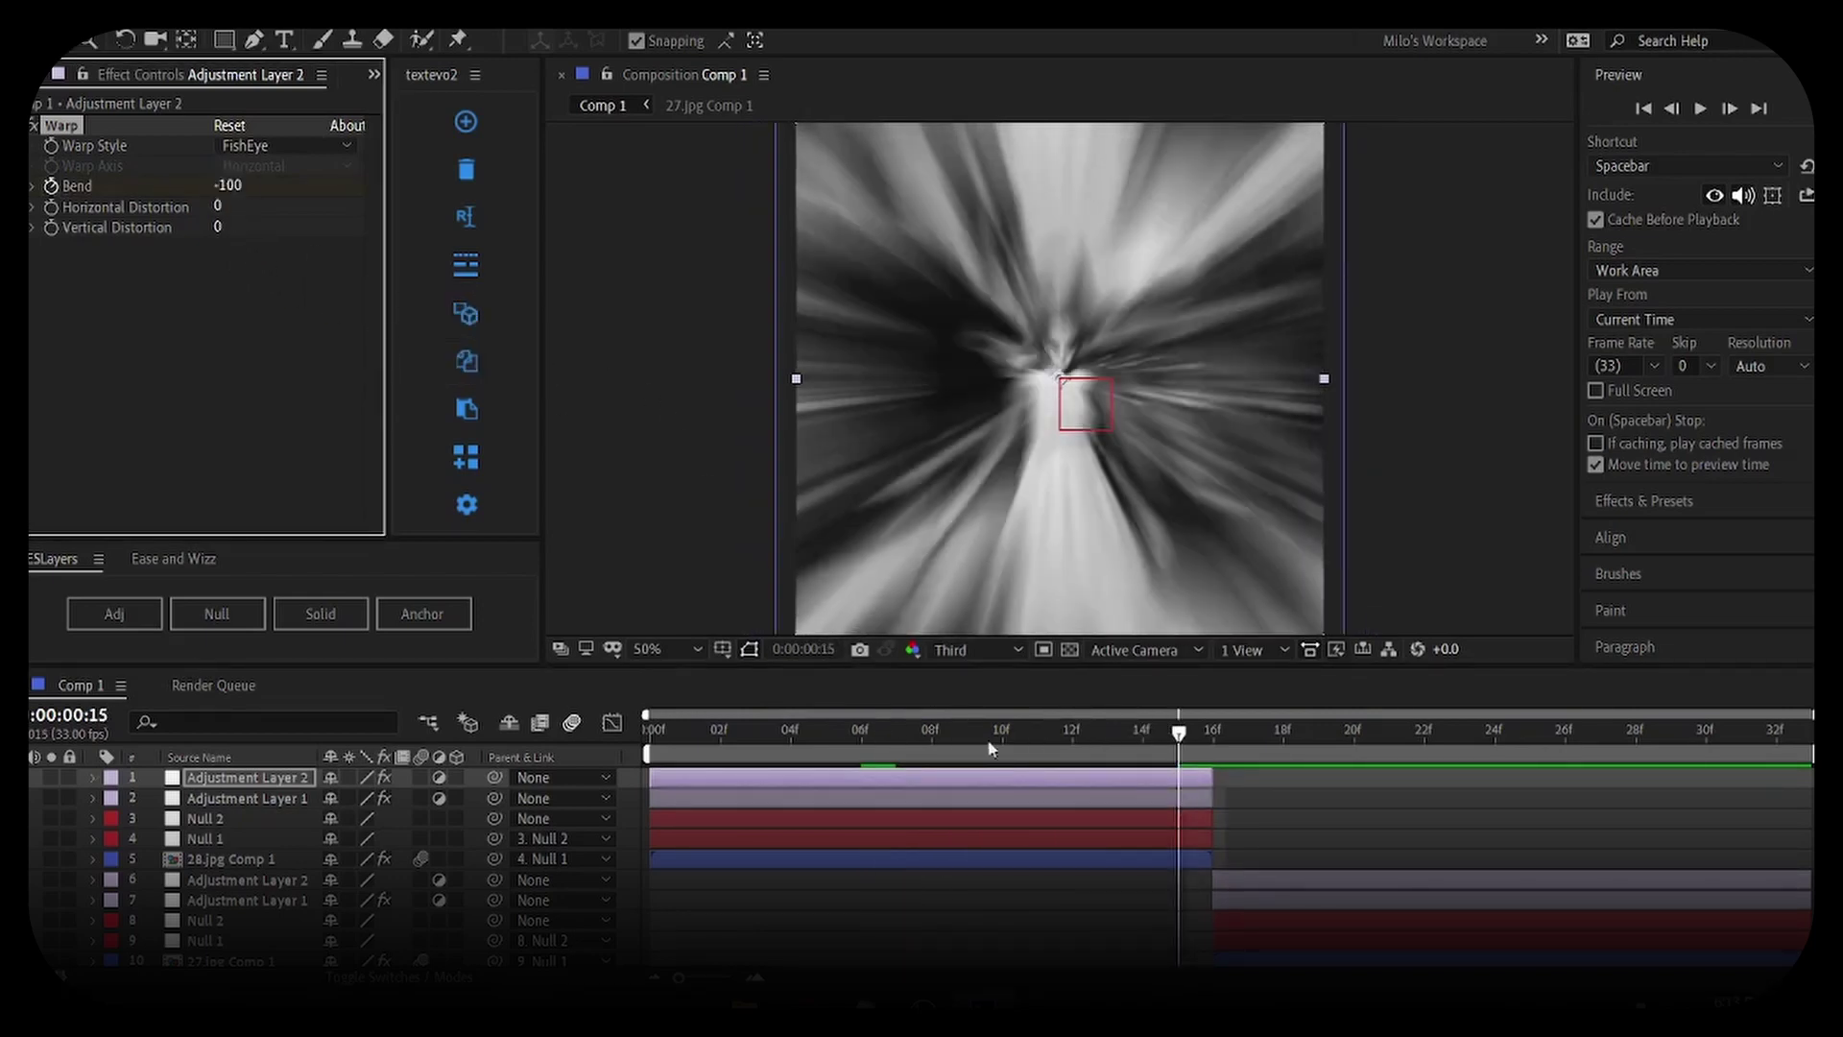
key(u)
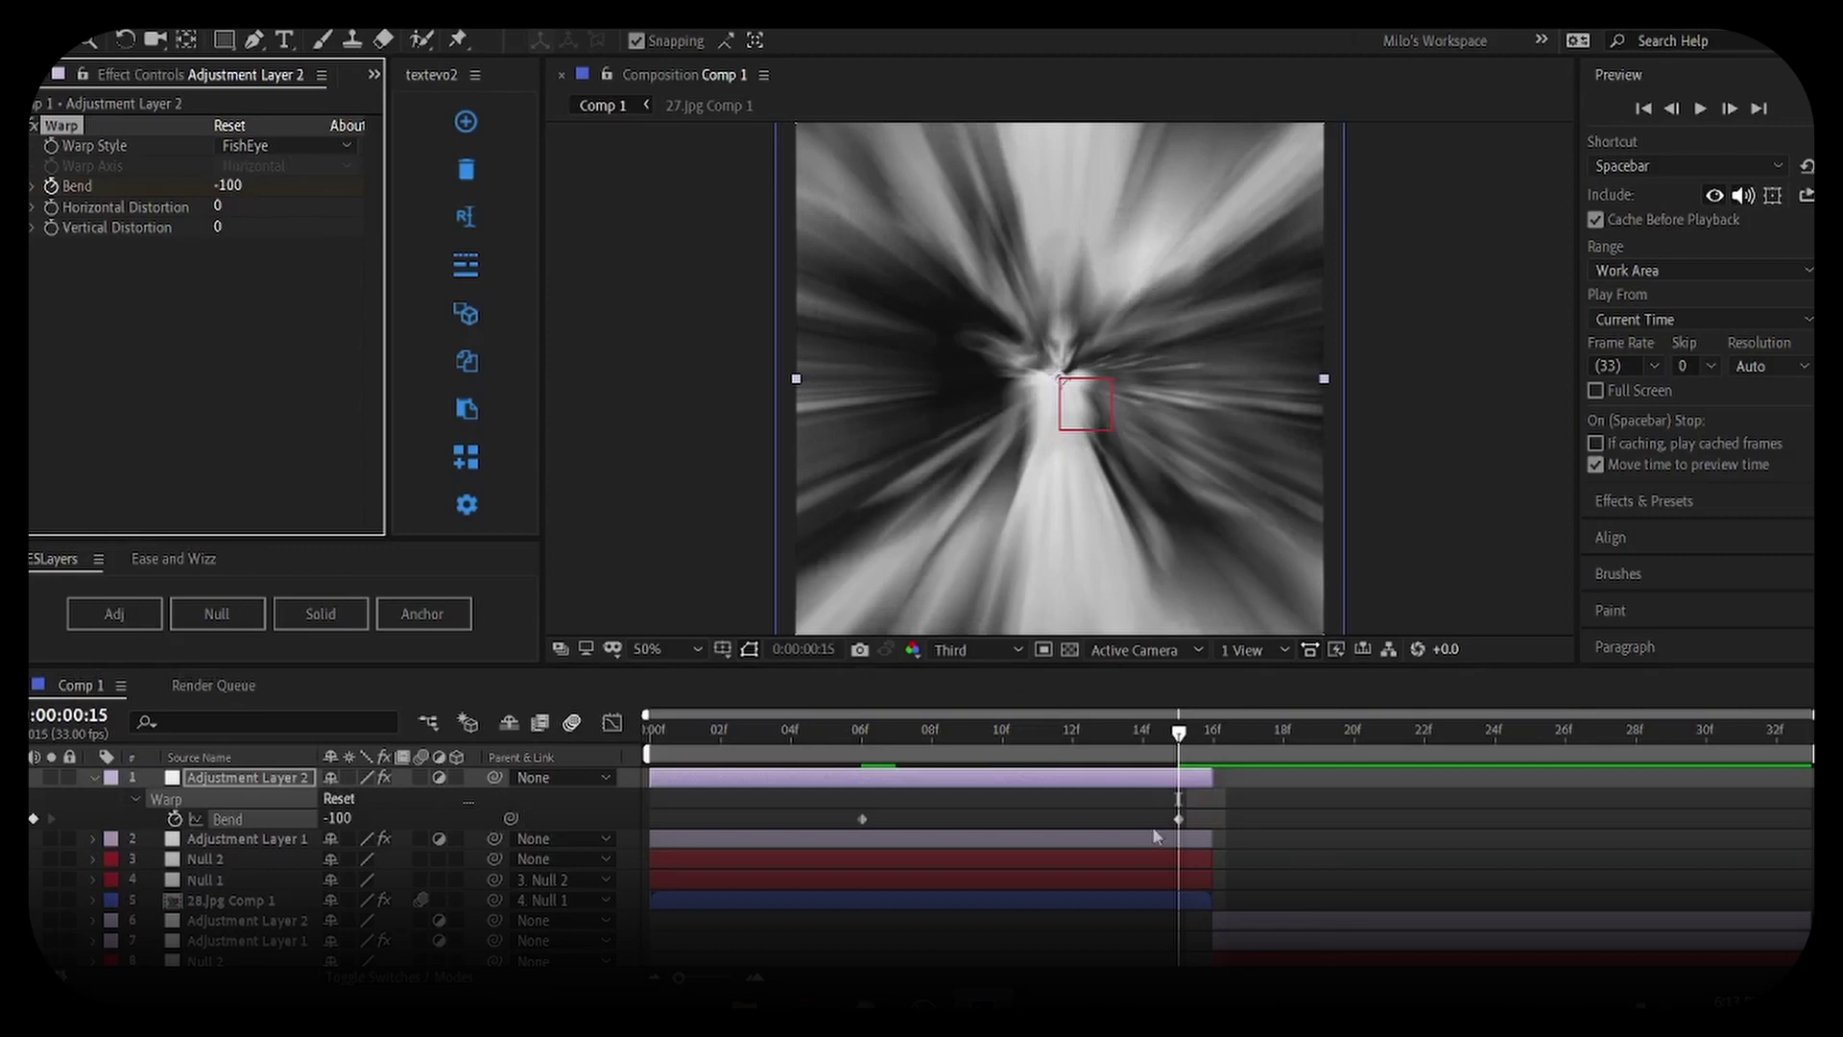
drag(1179, 819, 1221, 820)
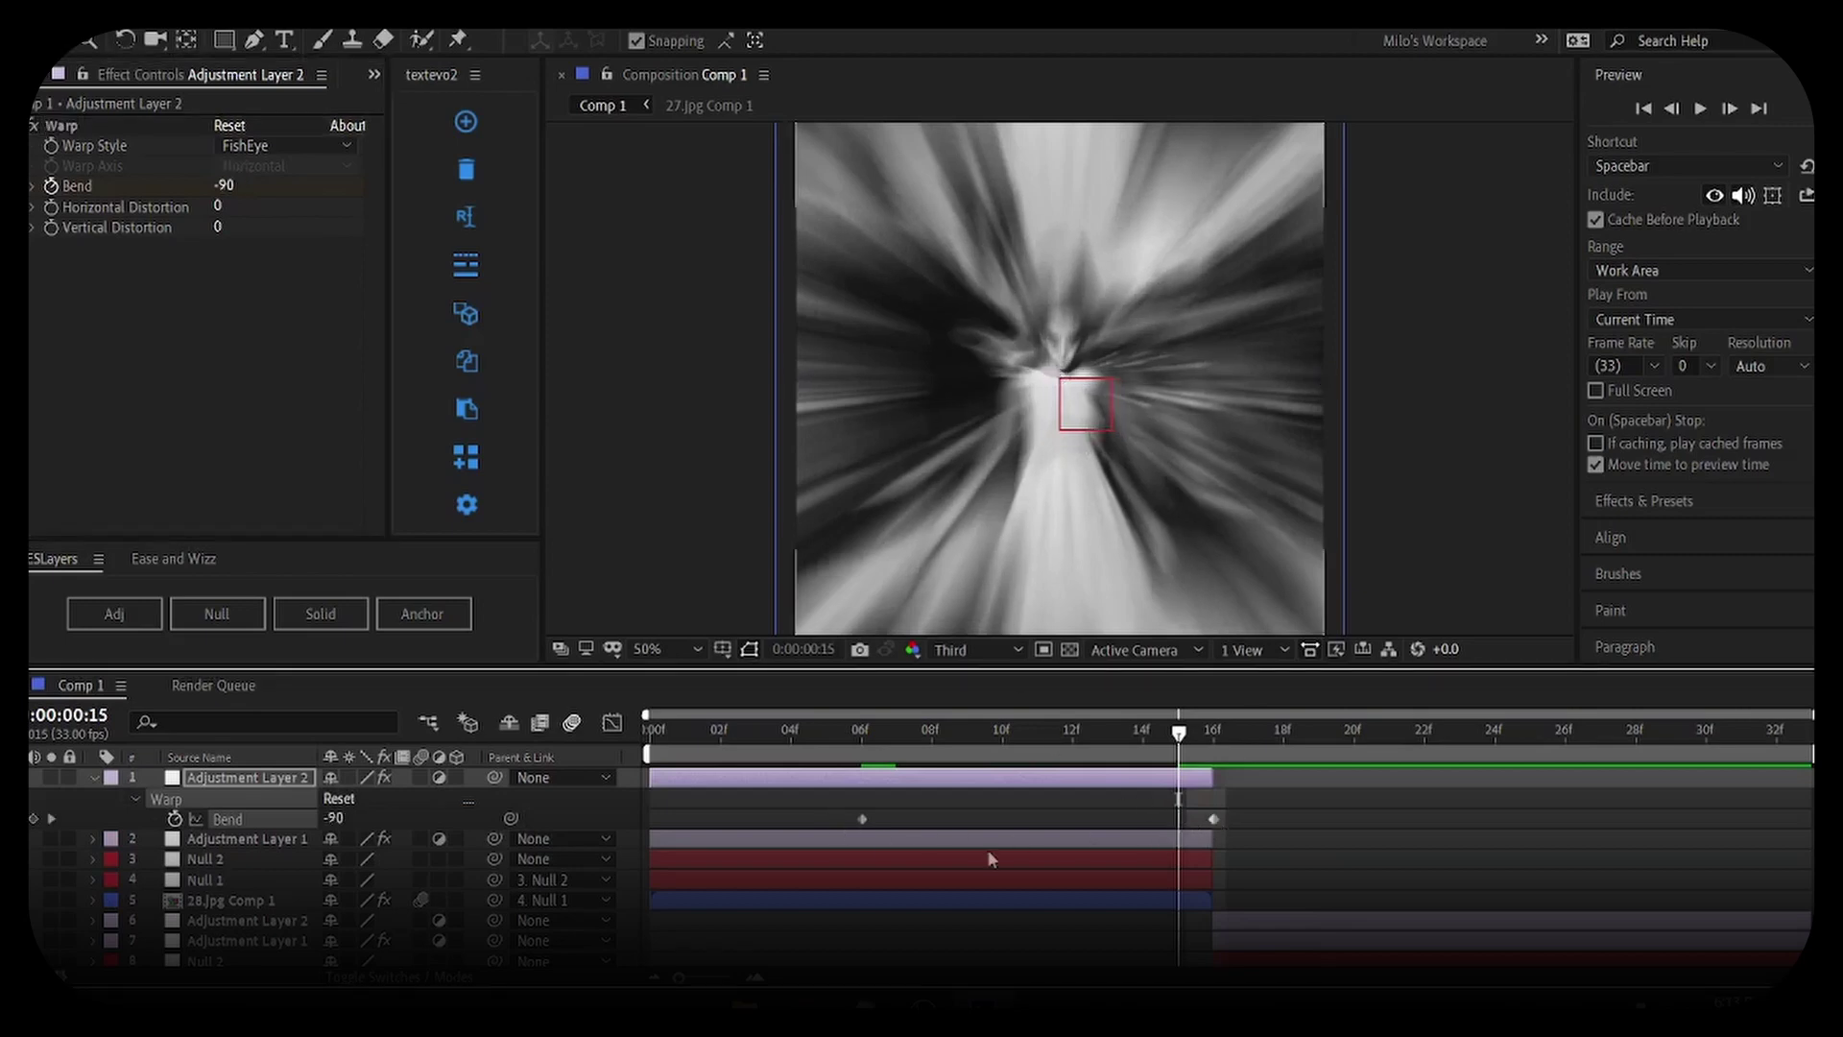
Apply Easy Ease to both Bend keyframes on the upper Adjustment Layer 2
click(1395, 883)
key(F9)
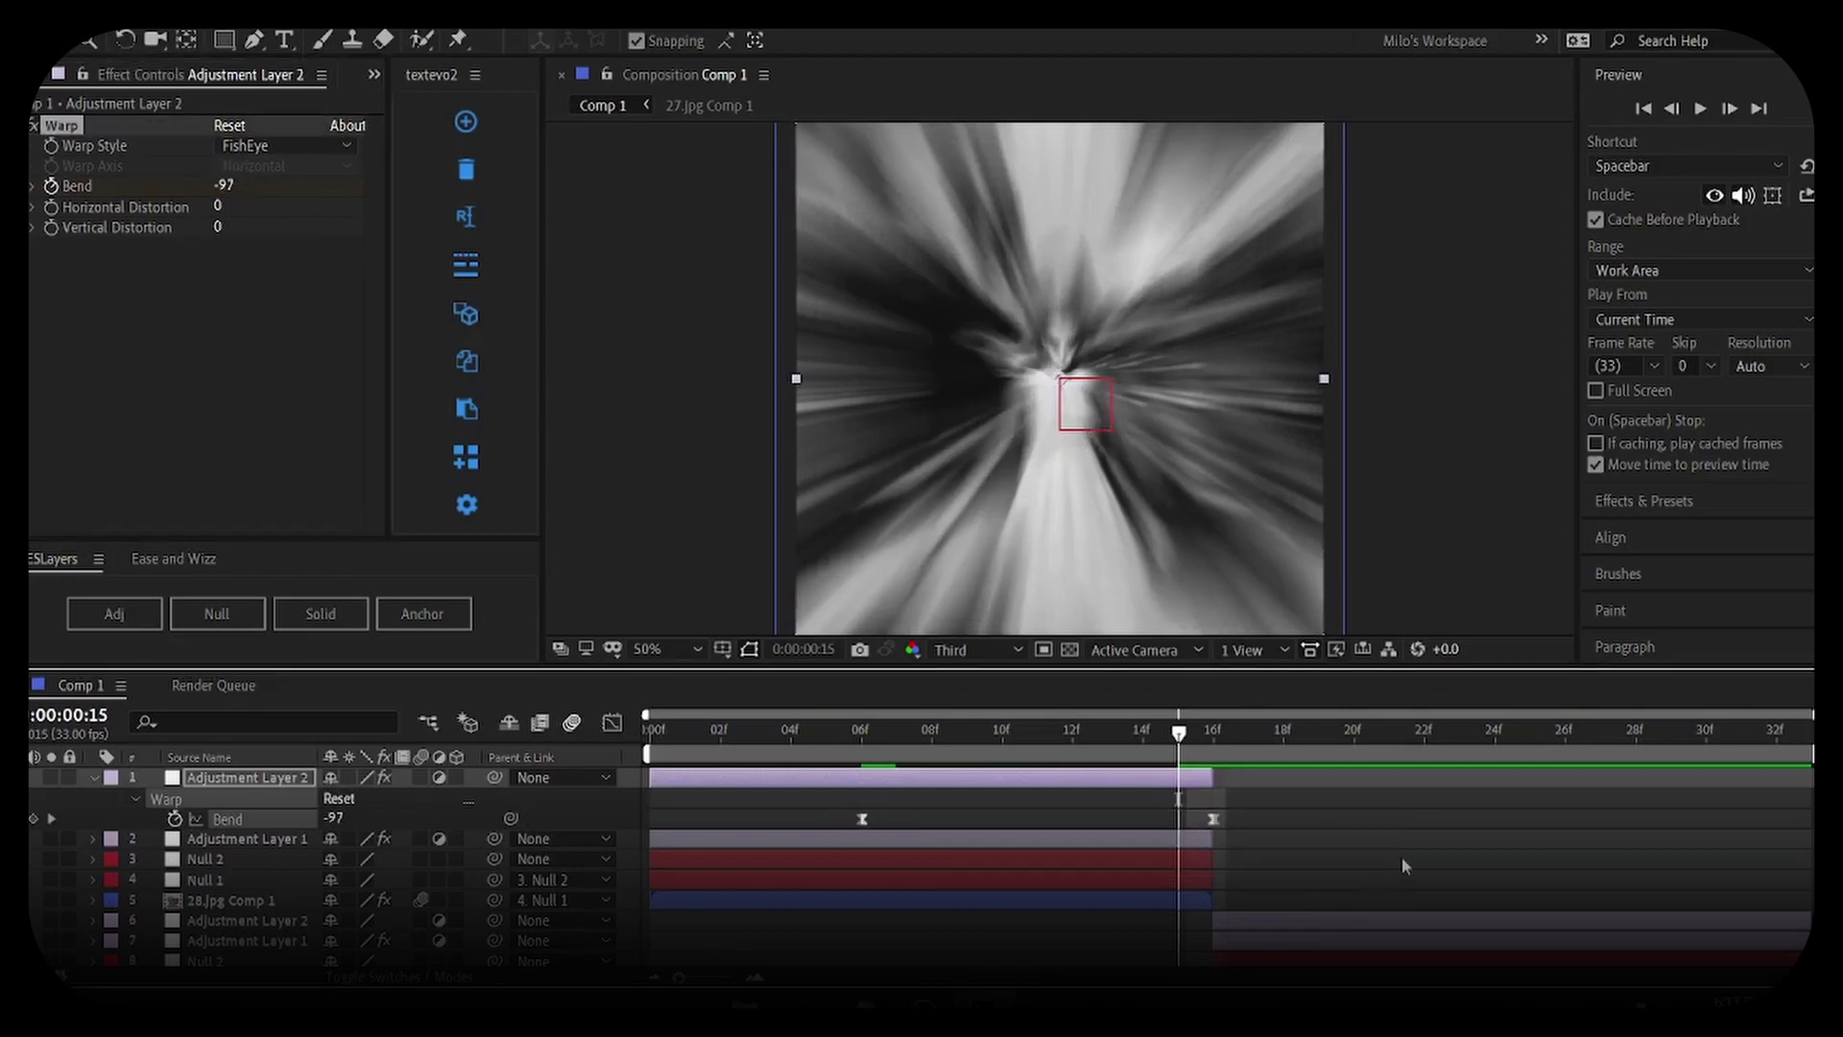
right_click(1217, 826)
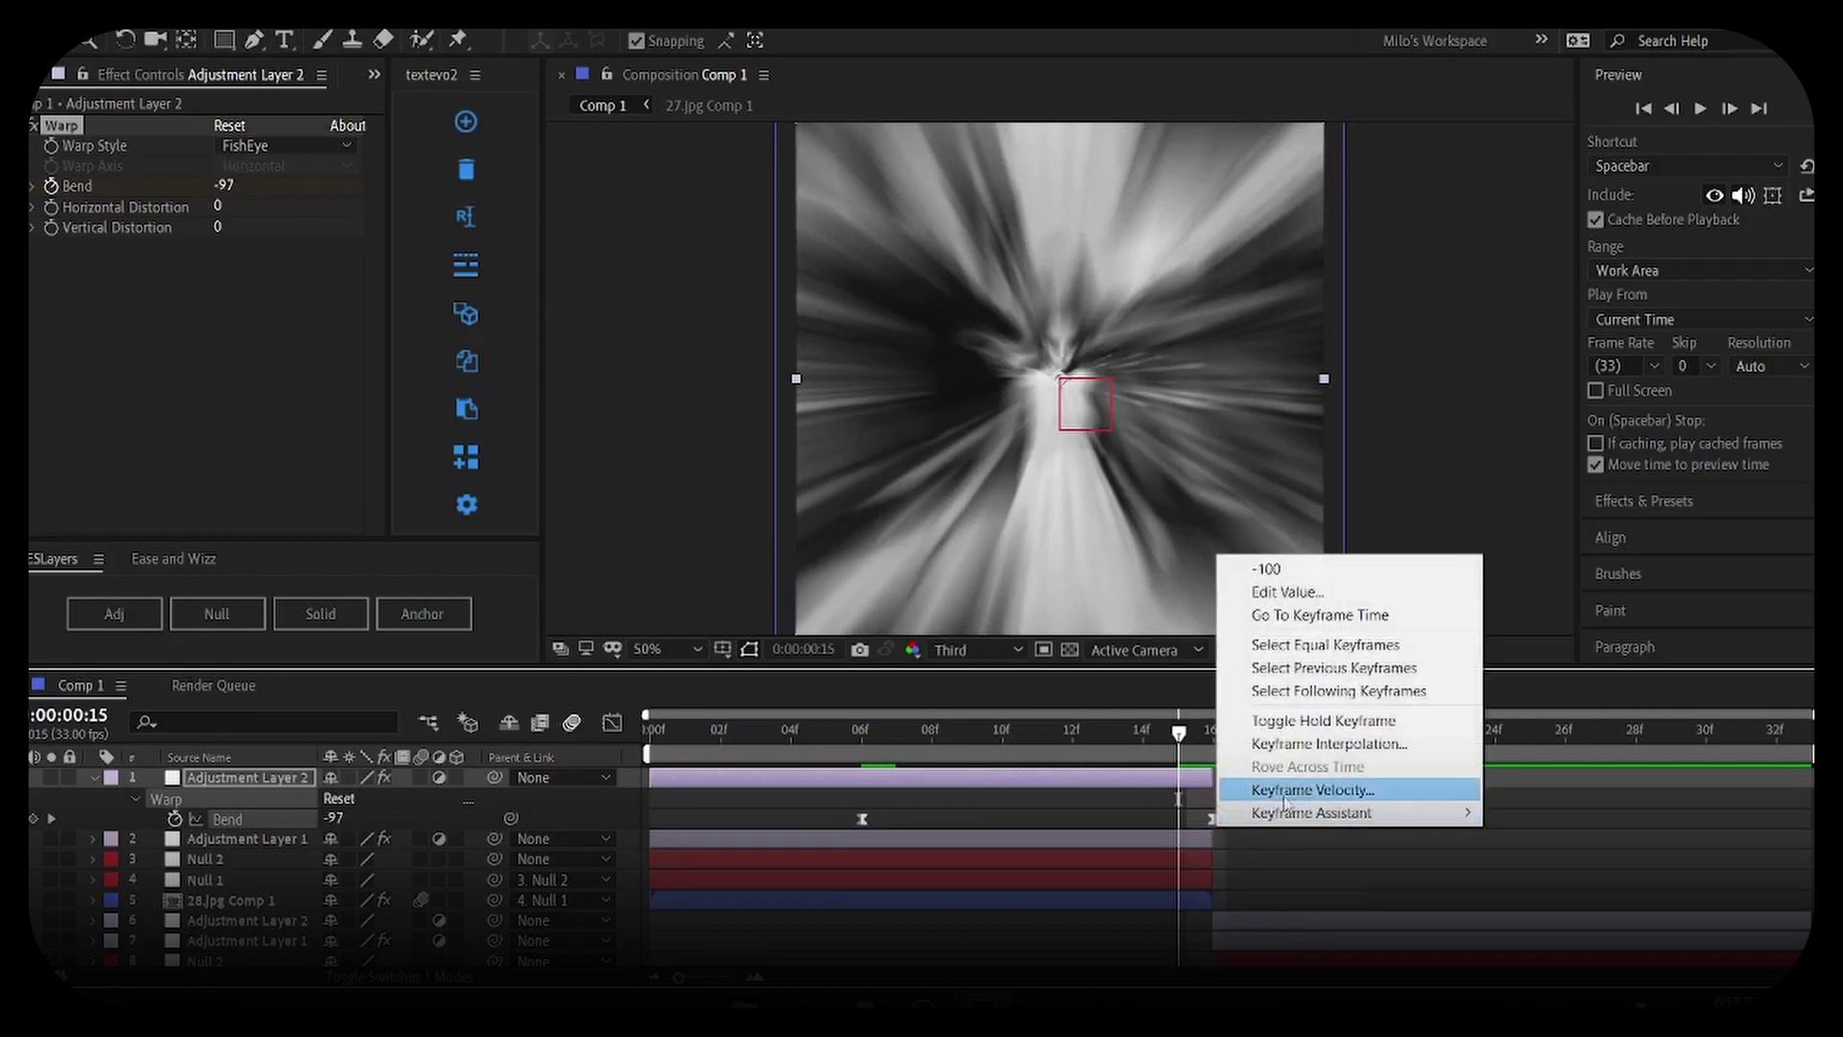
mouse_move(1312, 812)
click(1023, 907)
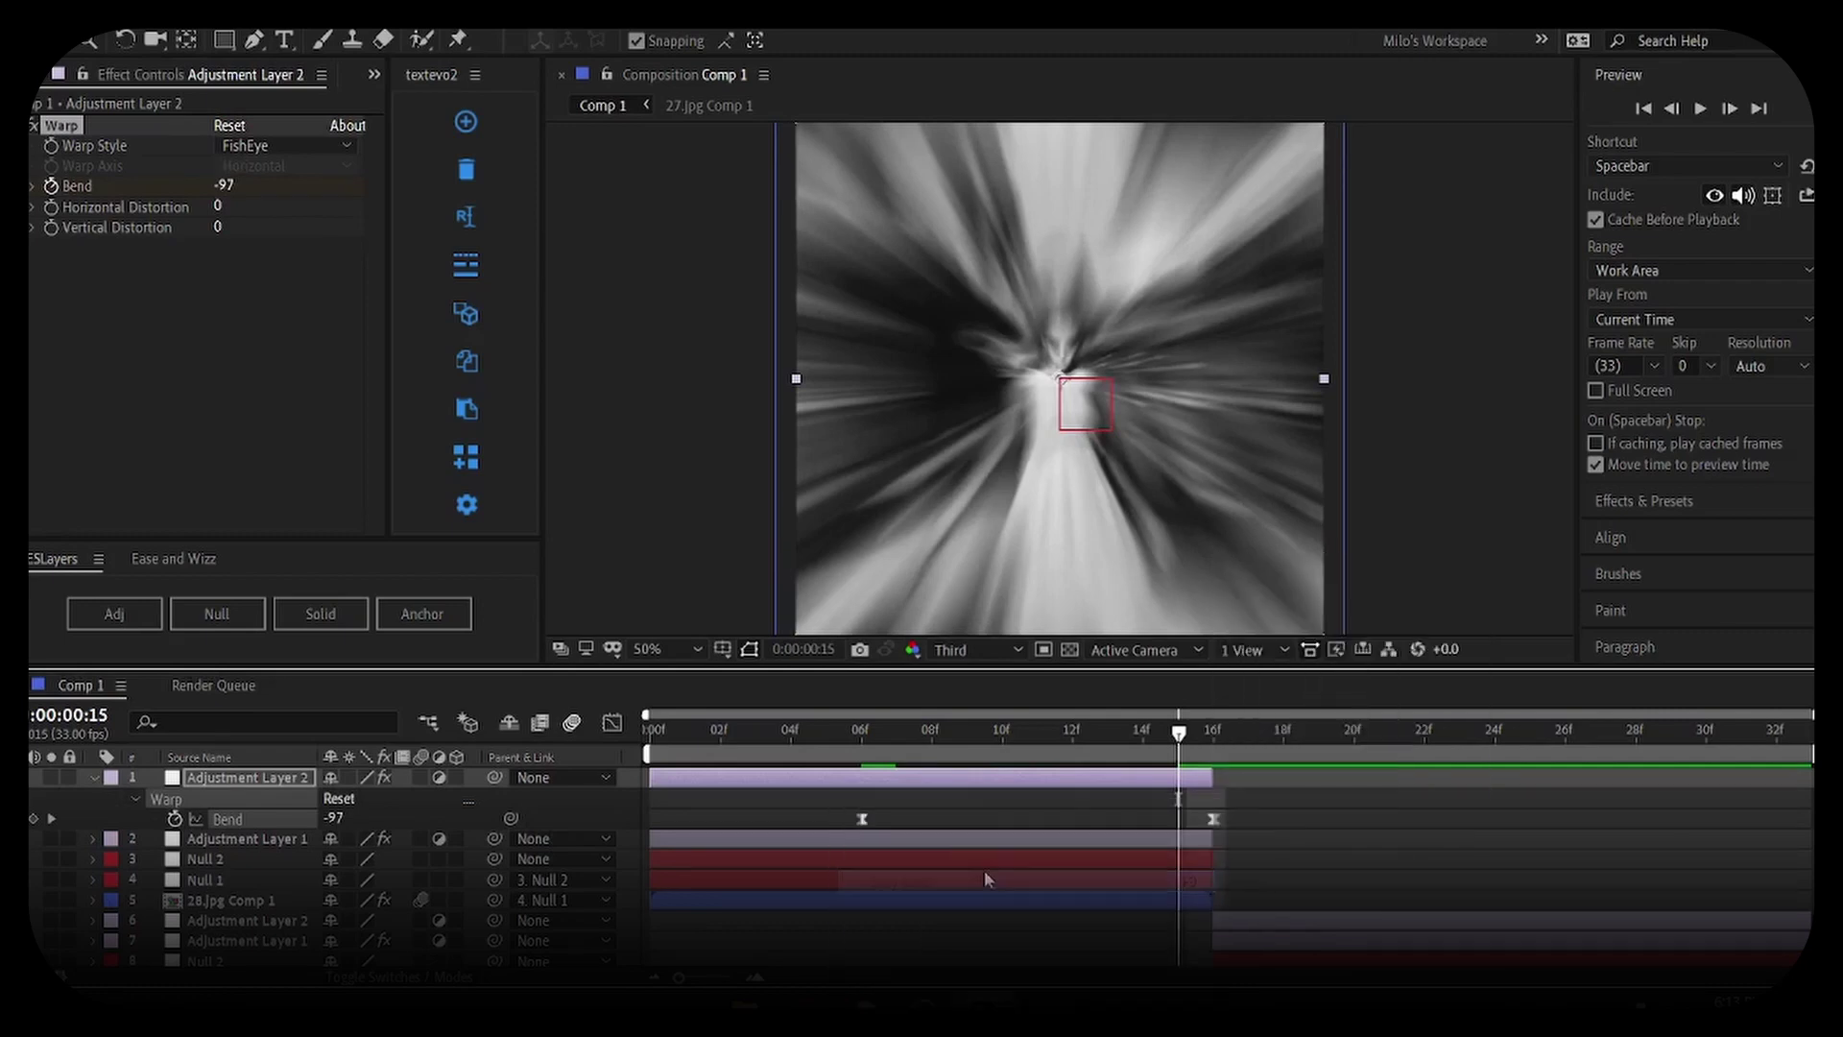
Reshape the Bend value curve to rise slightly from frame 6 and fall steeply into frame 16, and preview it
click(613, 722)
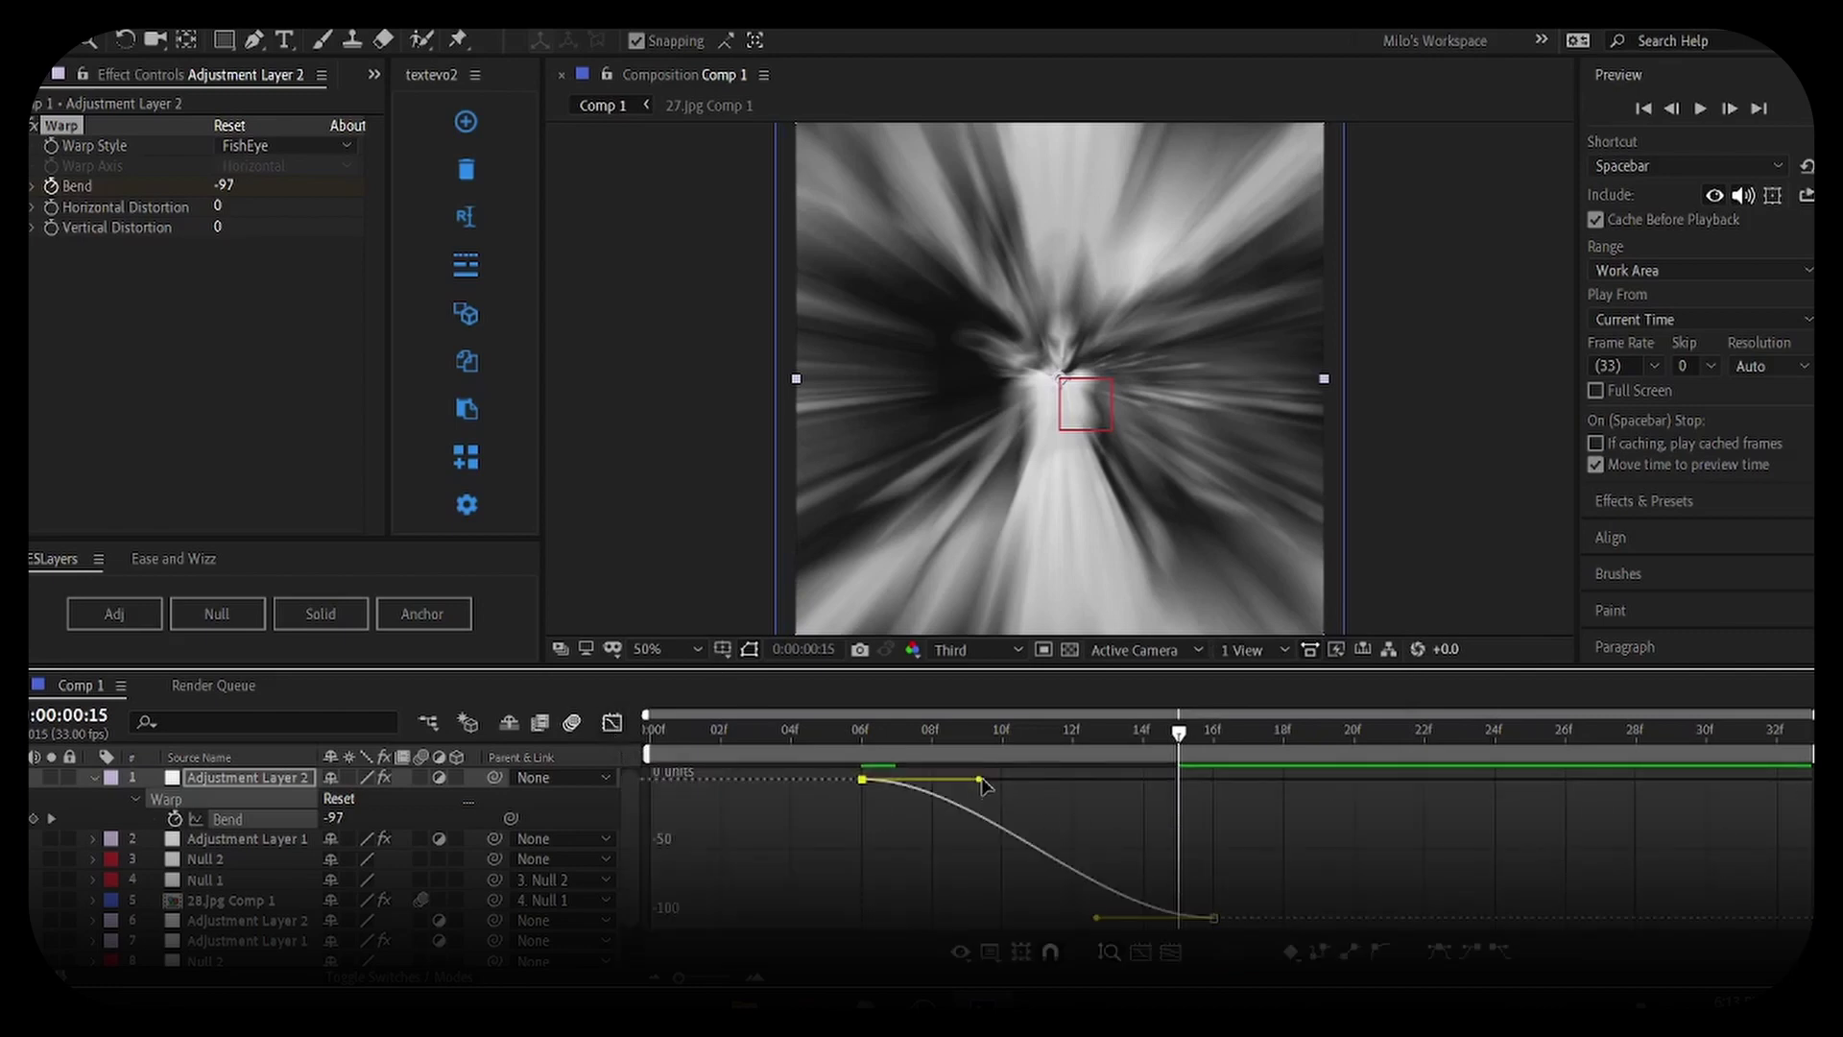
drag(983, 785, 1191, 749)
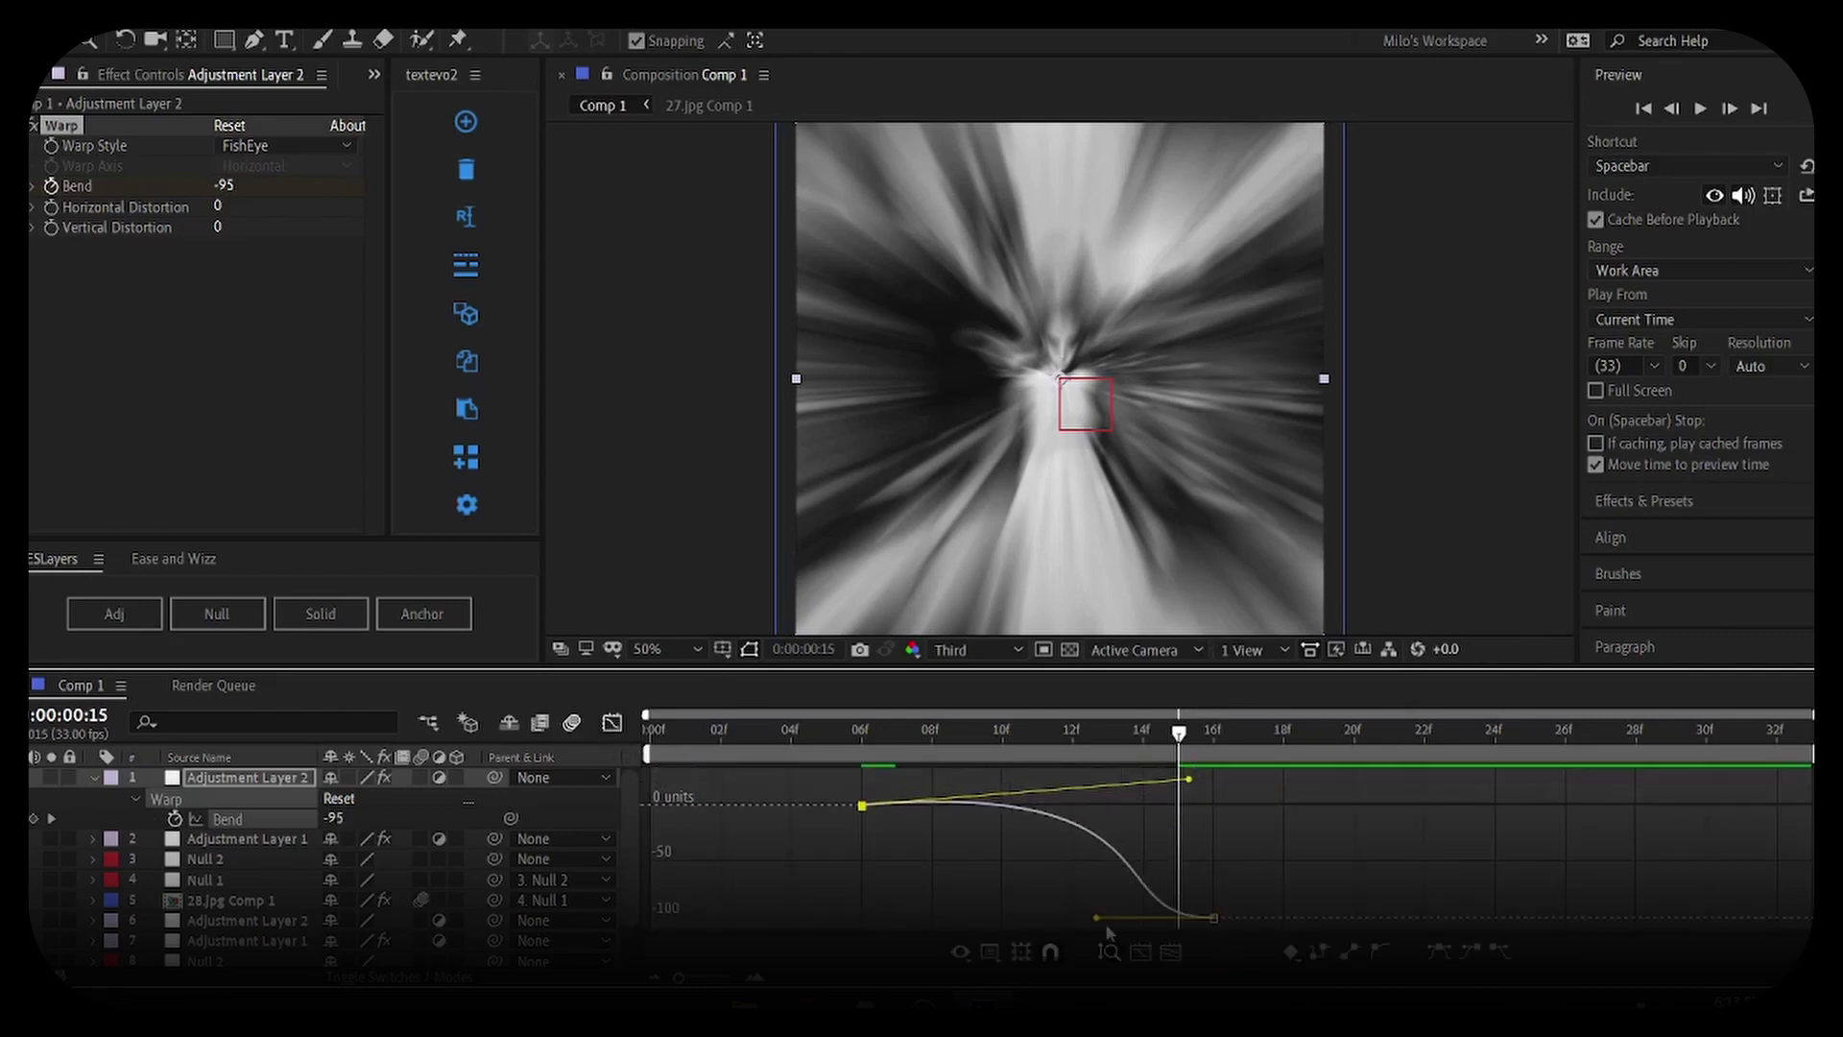
drag(1098, 920, 1321, 833)
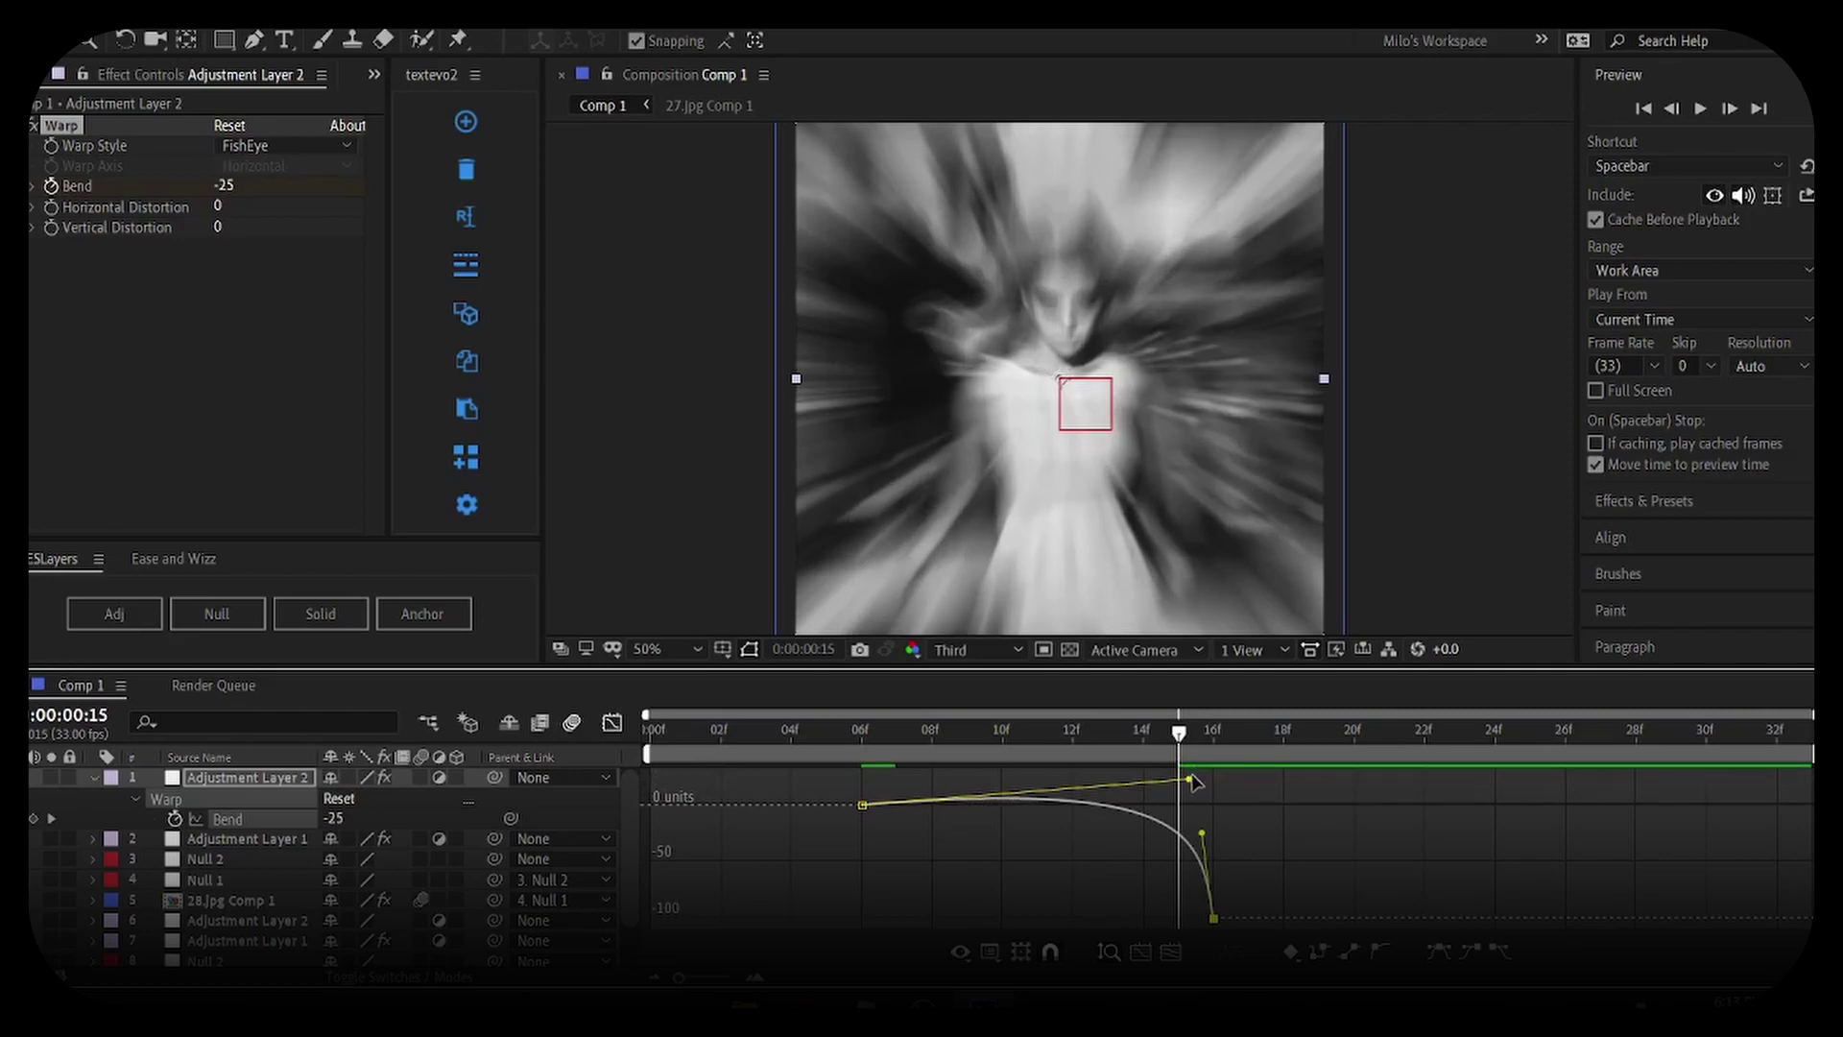
mouse_move(1191, 778)
mouse_down()
mouse_move(1188, 758)
mouse_move(1192, 776)
mouse_up()
key(space)
key(space)
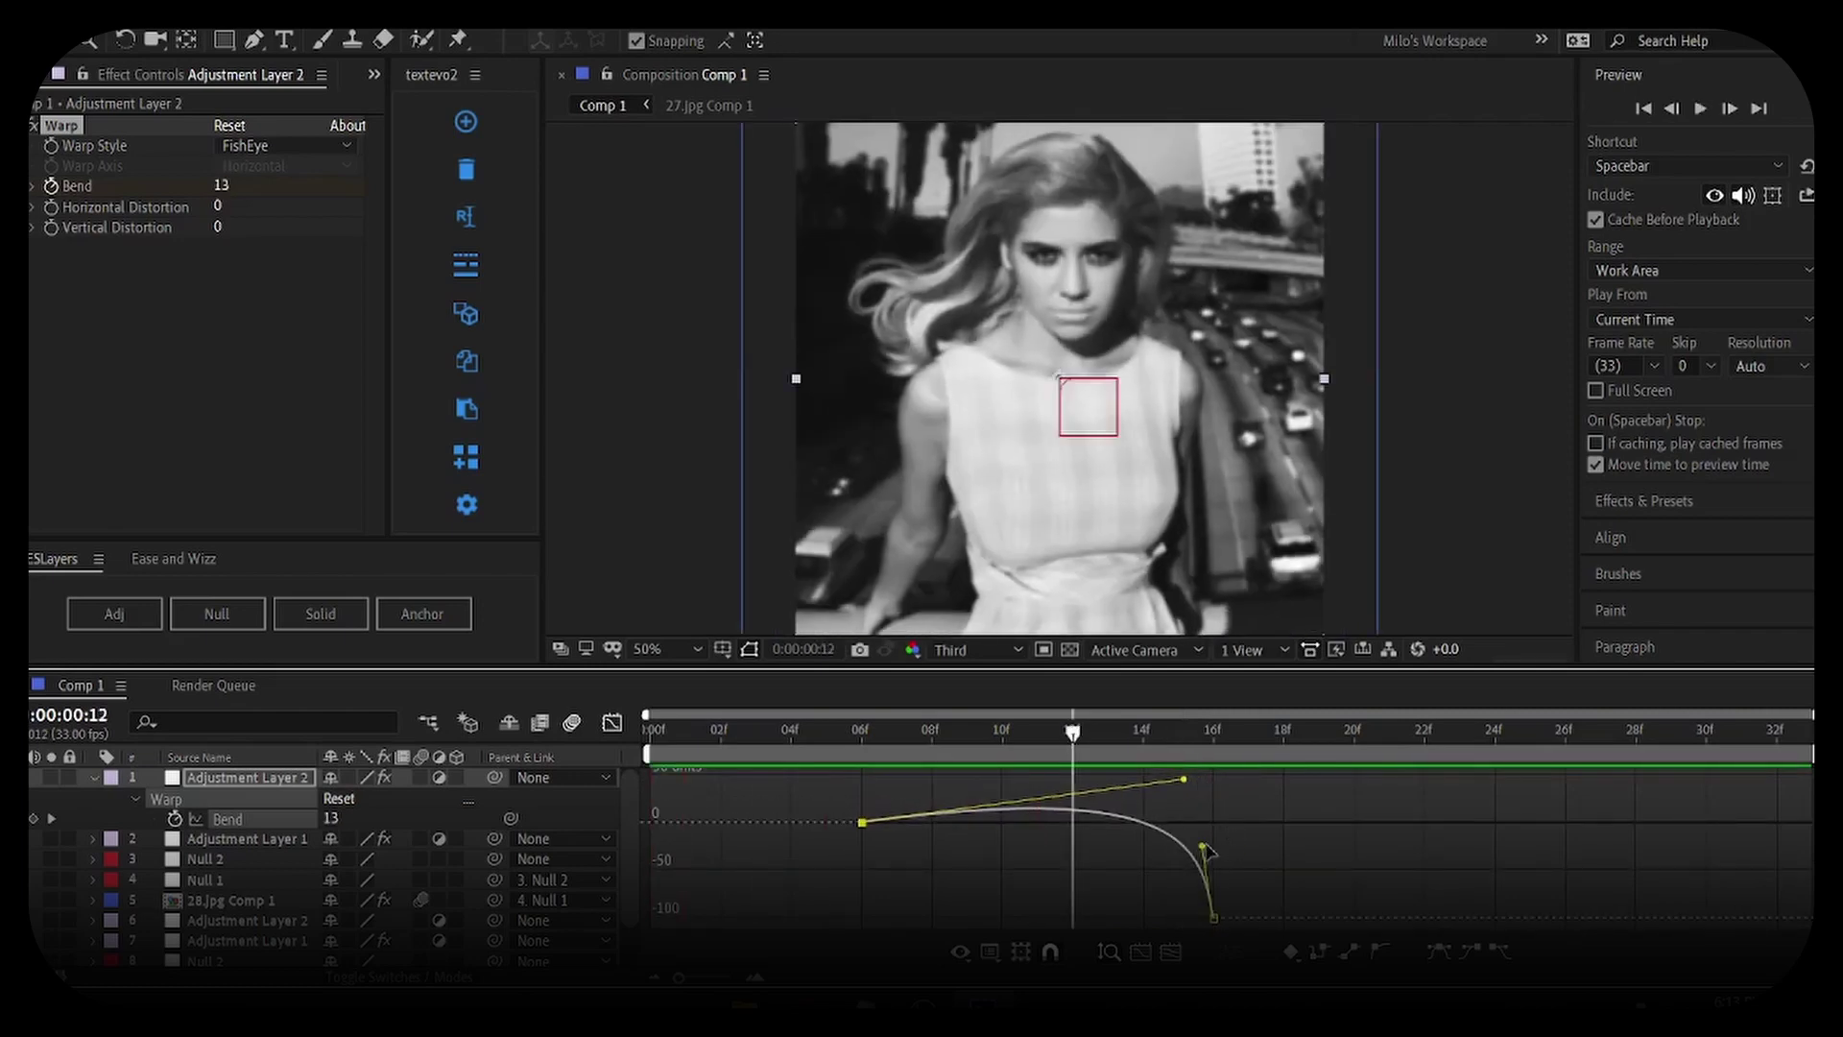
Shorten the ending handle of the Bend curve at frame 16, play back the composition, and return to the keyframe view
drag(1208, 851, 1207, 901)
key(space)
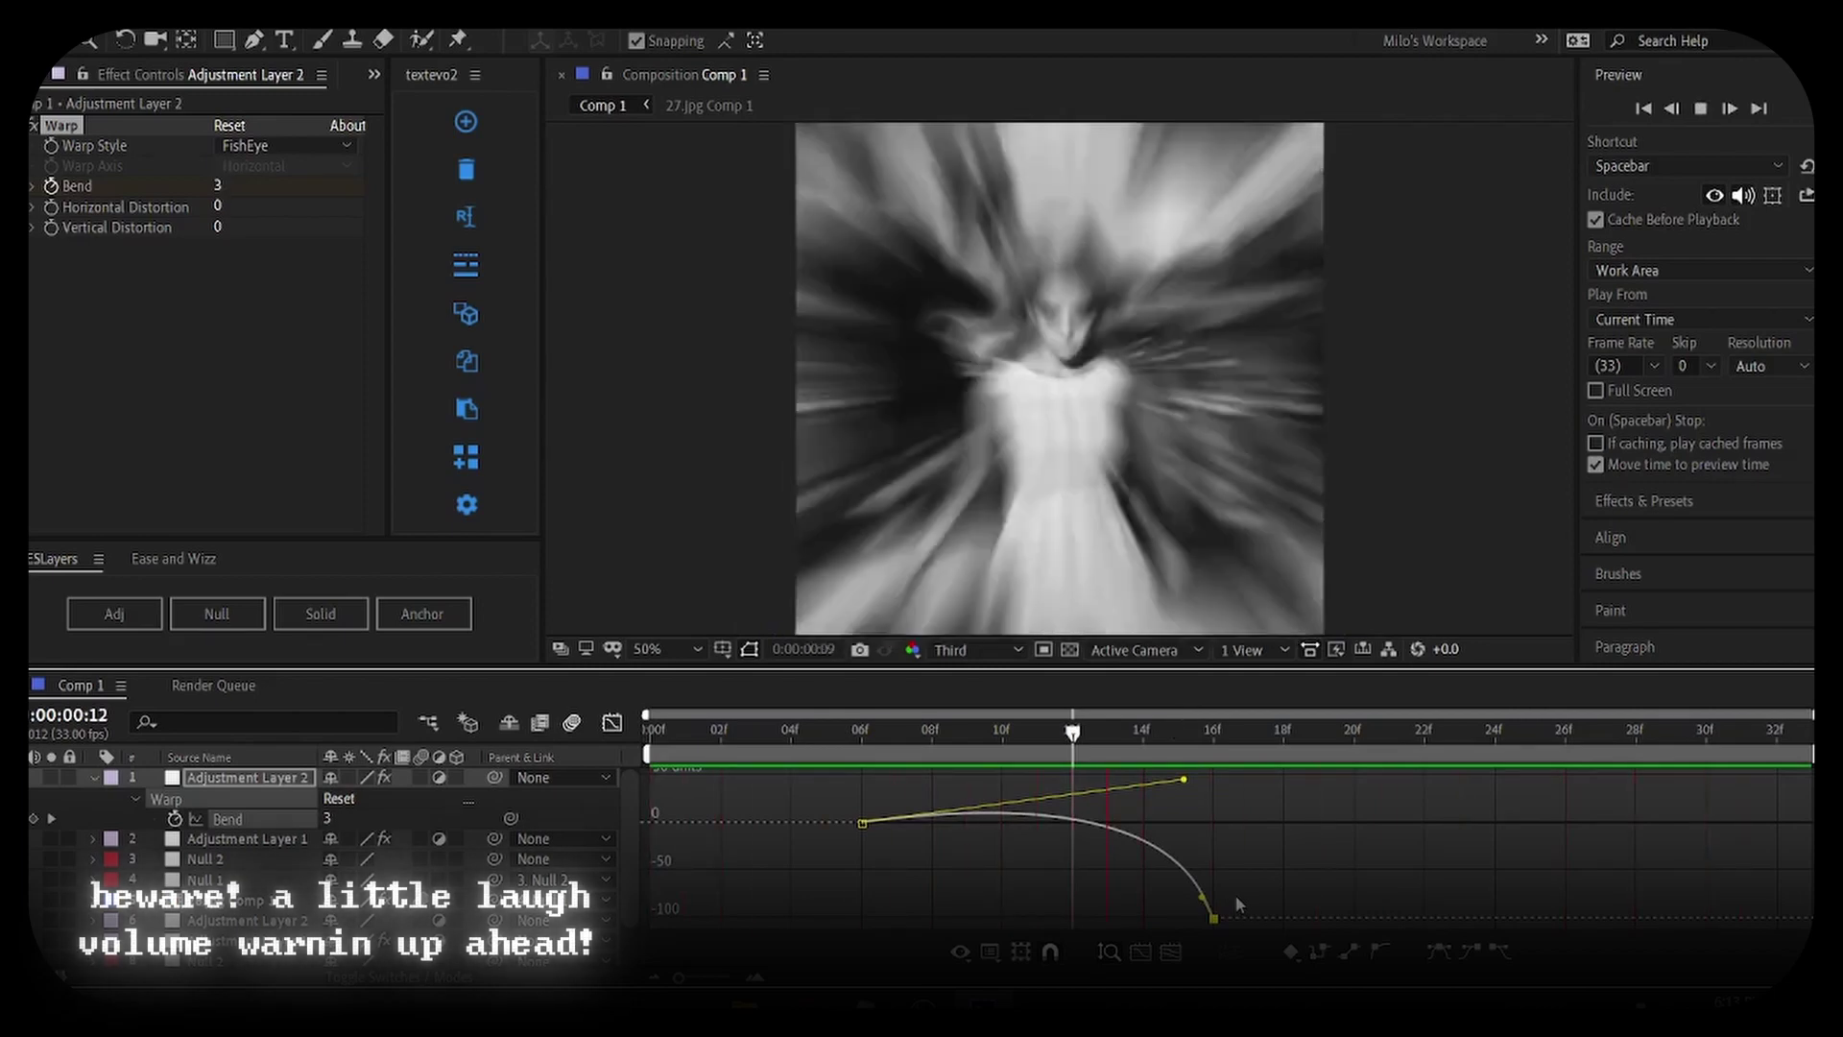
key(space)
click(611, 722)
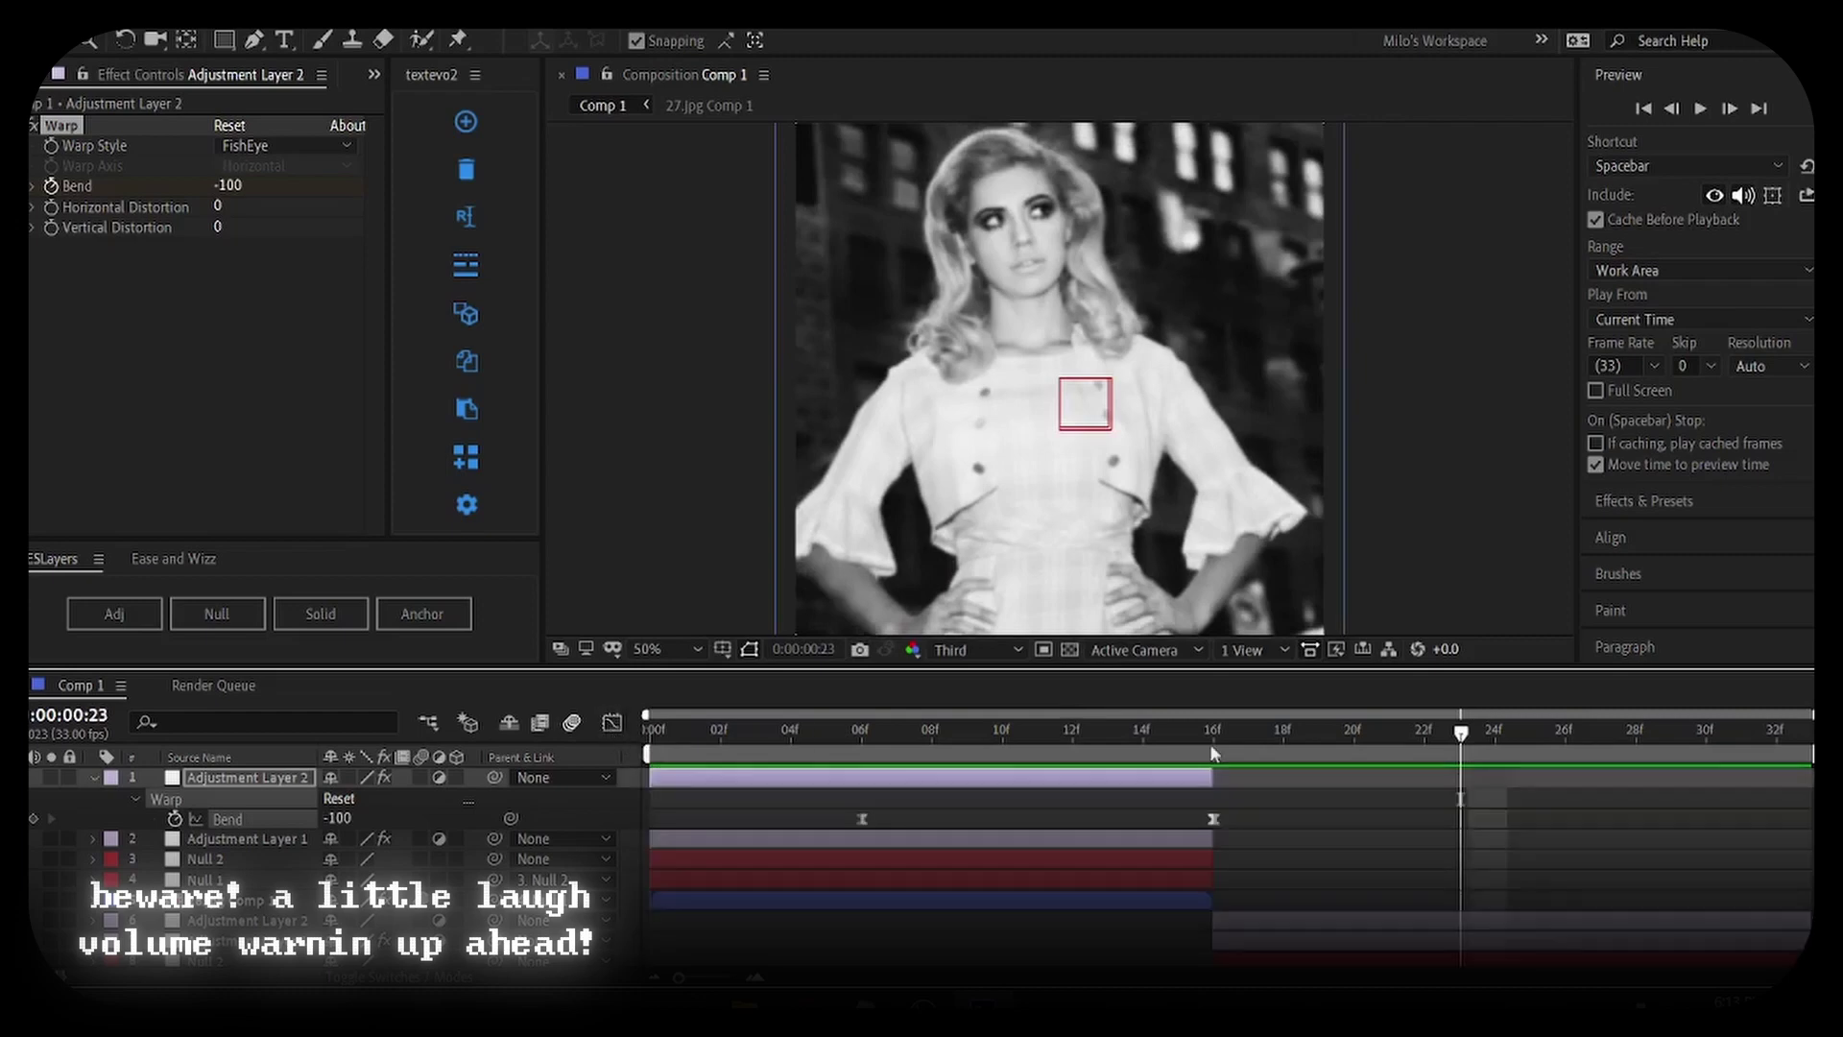
Copy the Warp Bend keyframes to the lower Adjustment Layer 2 from frame 23, reveal them, and play back the composition
mouse_move(1450, 758)
mouse_down()
mouse_move(759, 761)
mouse_move(1460, 739)
mouse_up()
click(1453, 924)
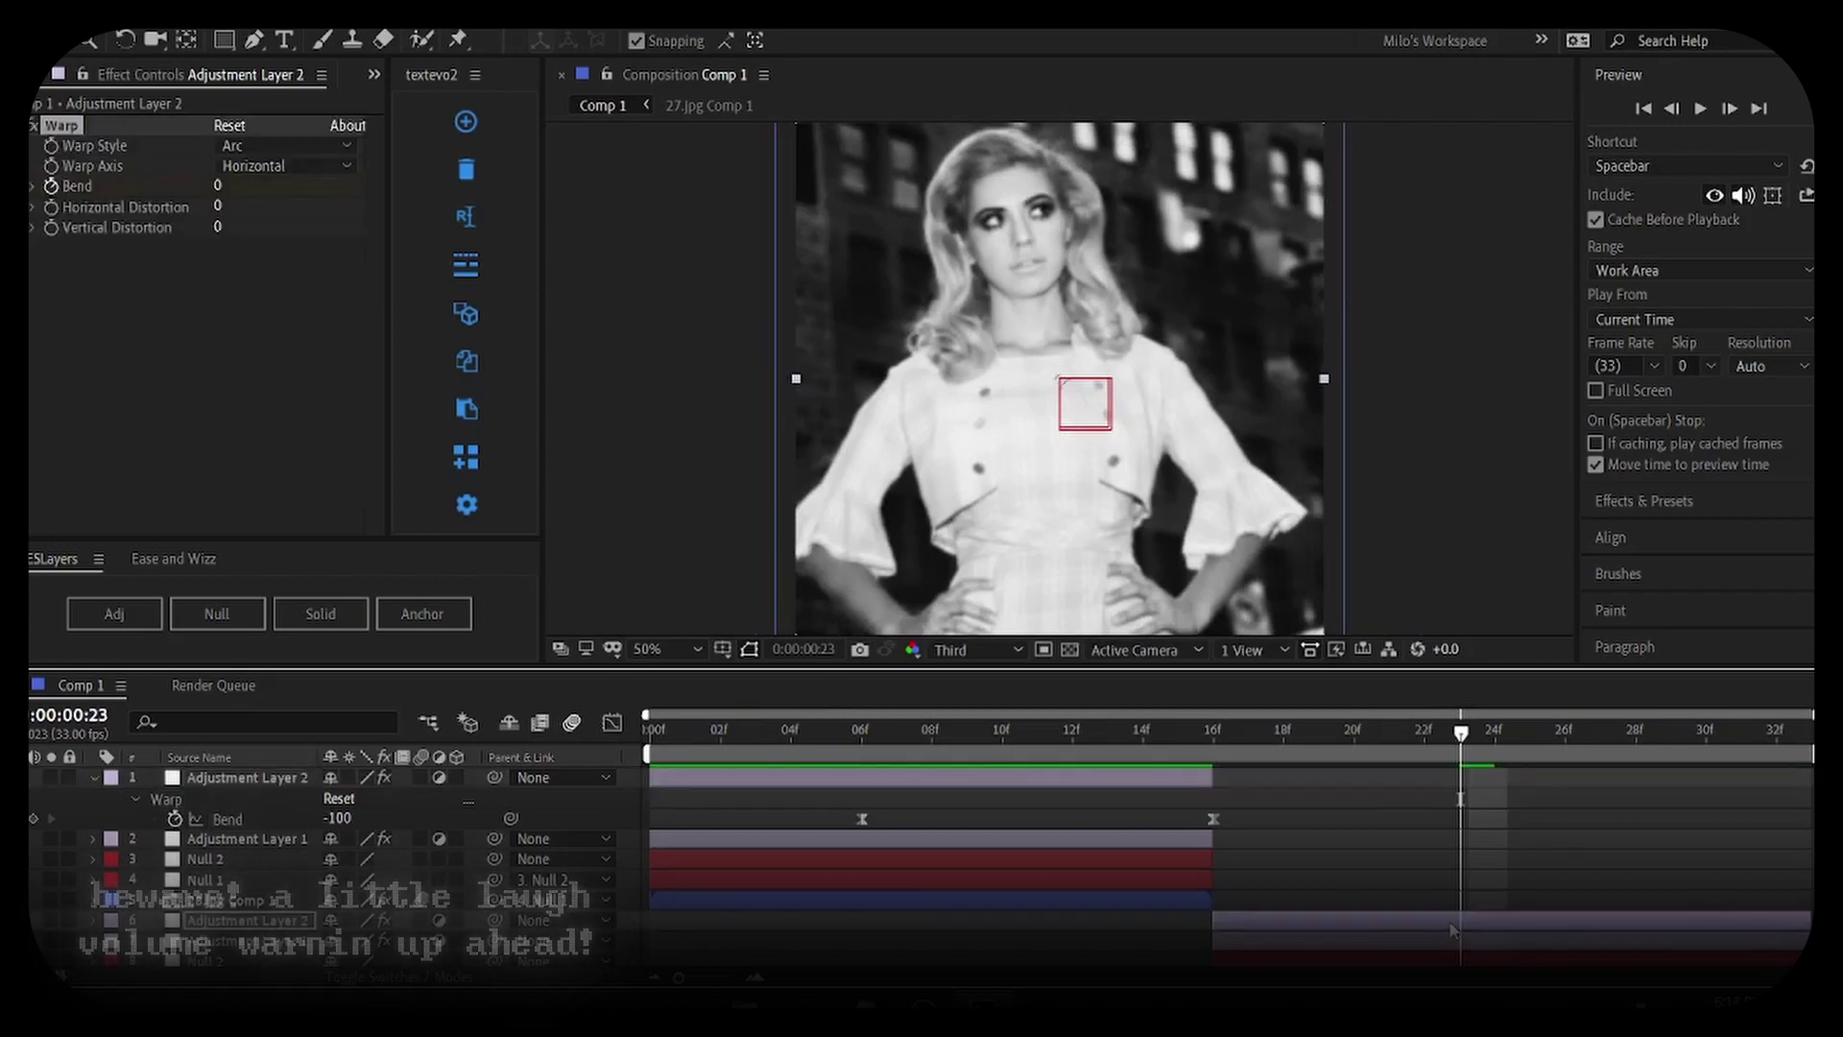
key(u)
key(space)
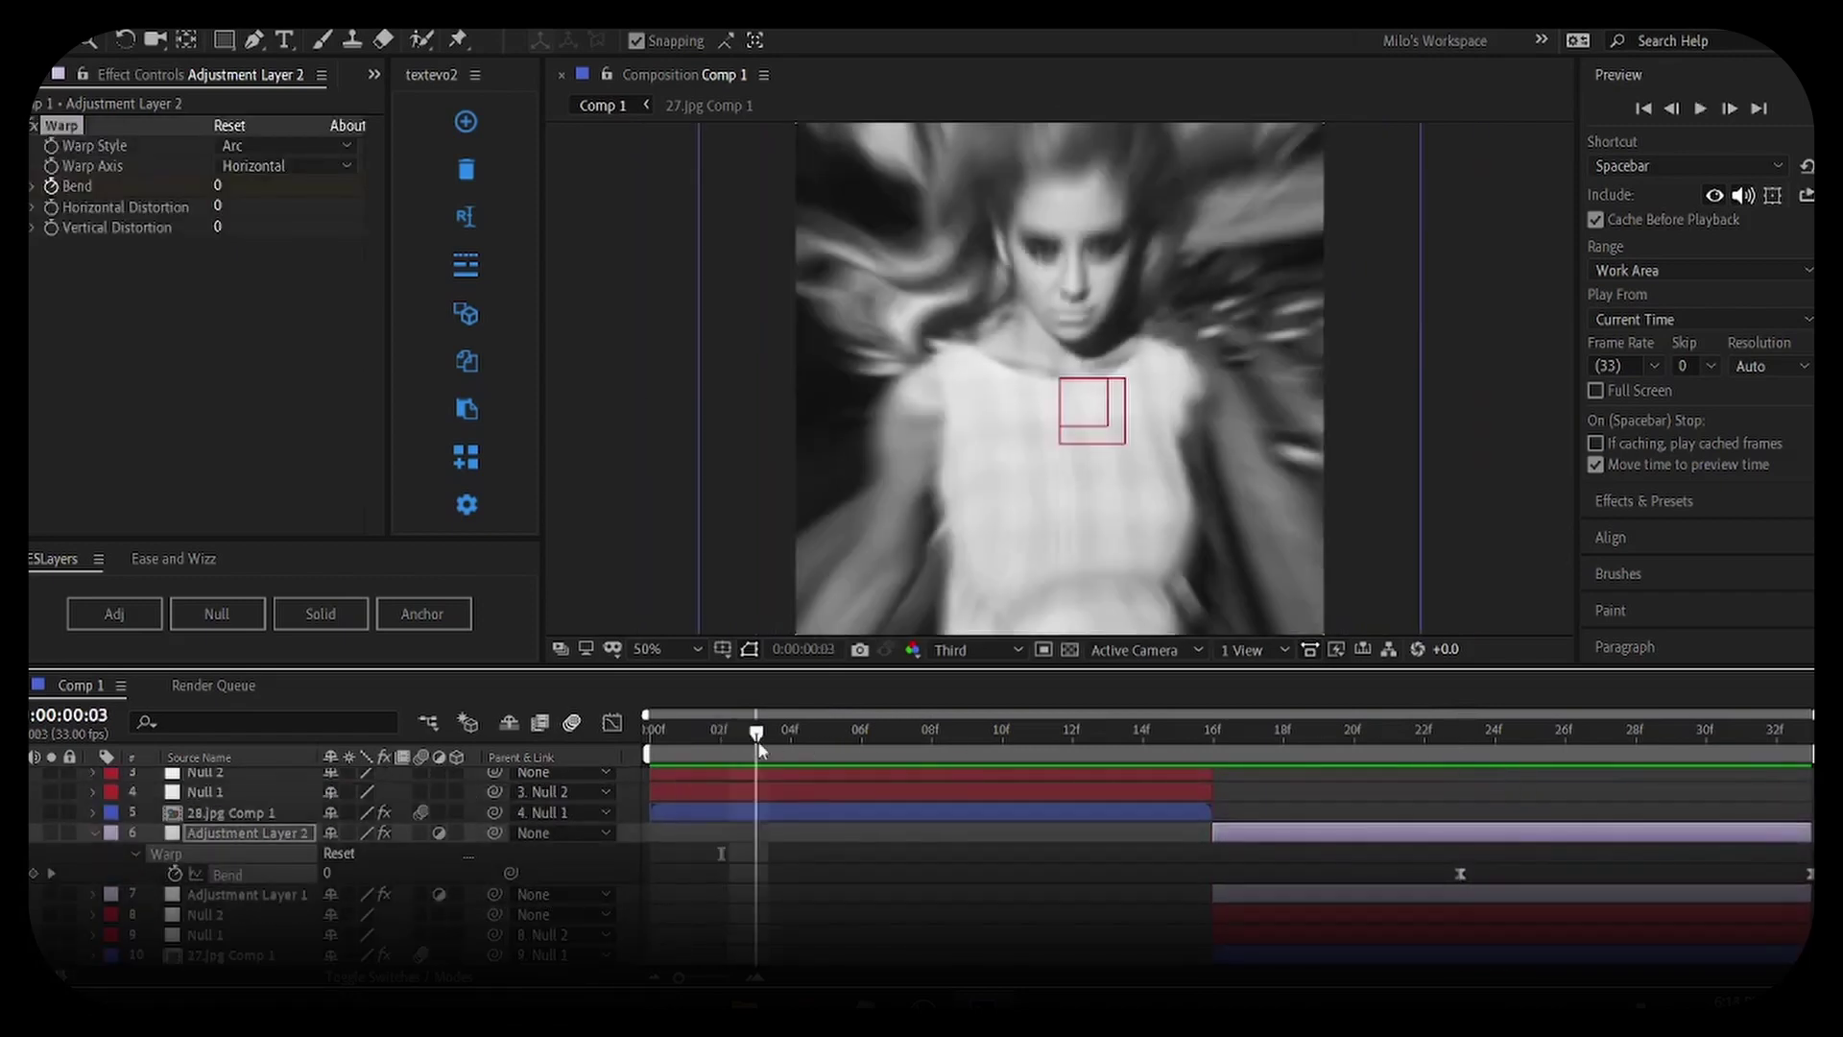
key(space)
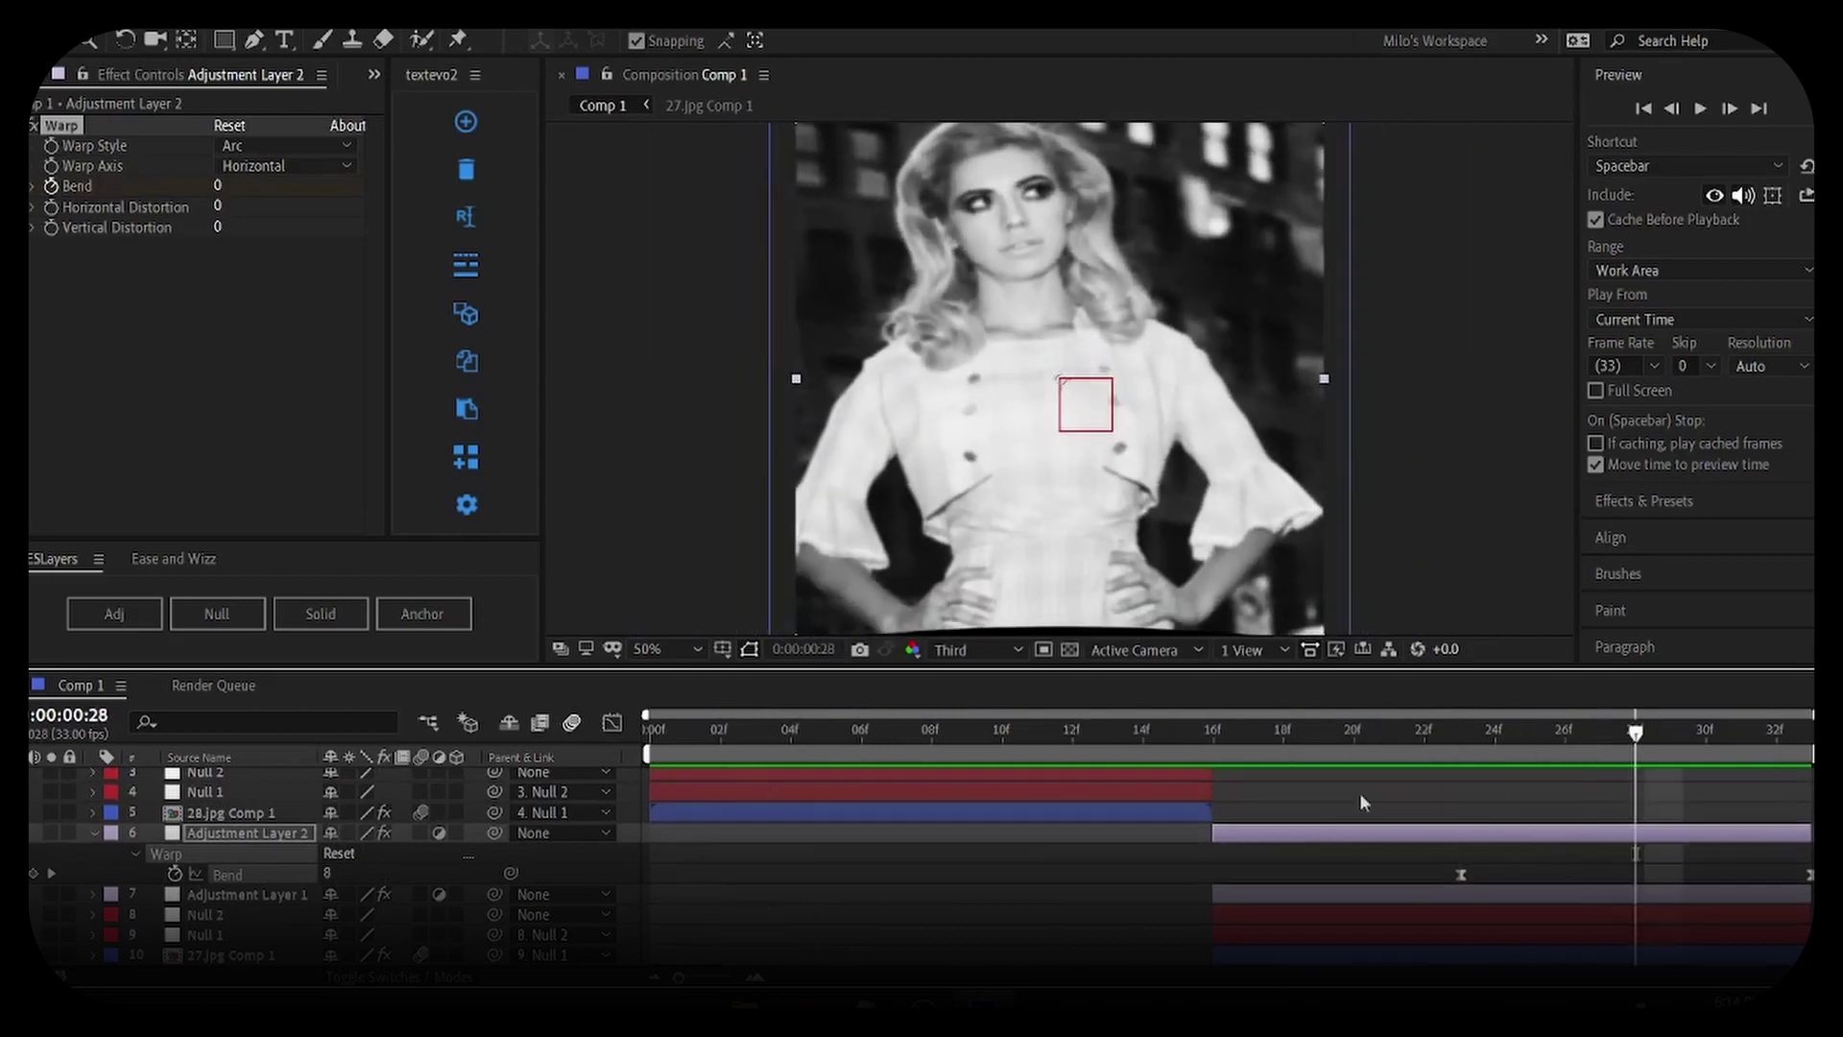
Try the FishEye and Arc warp styles on the lower Adjustment Layer 2 and preview the difference
click(288, 145)
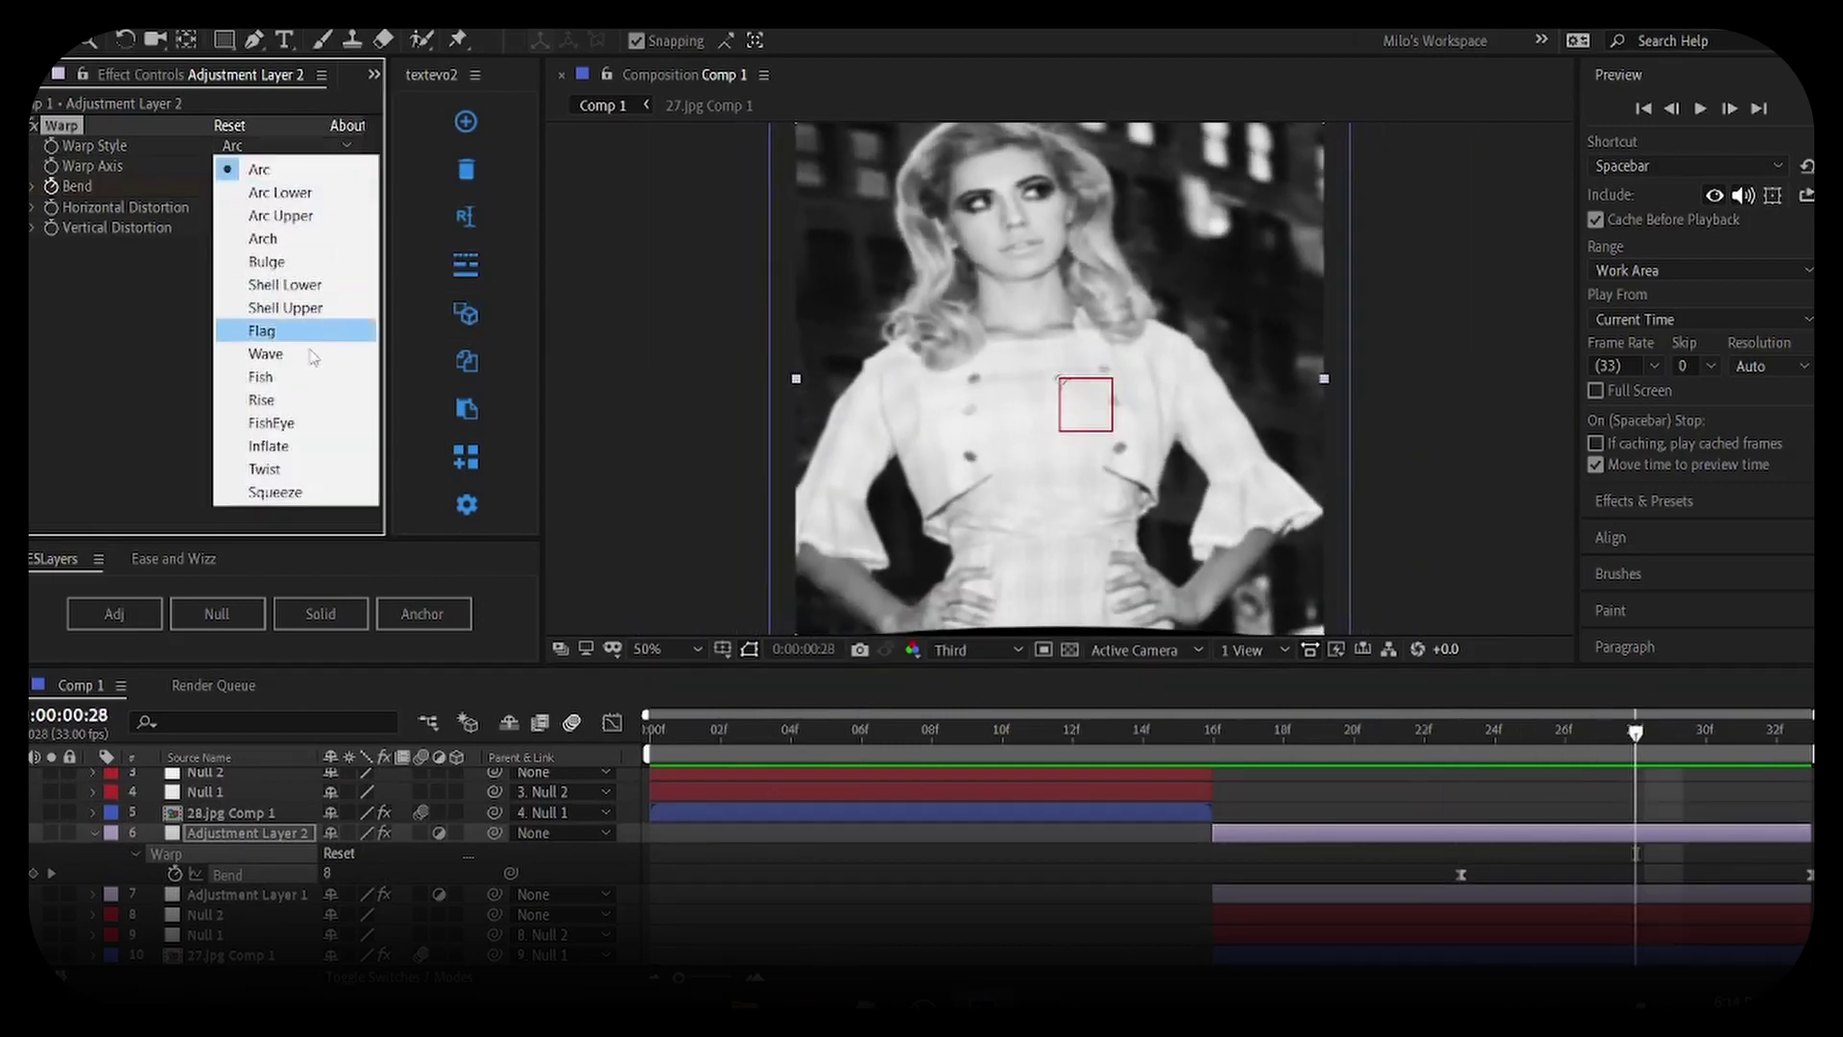
click(272, 423)
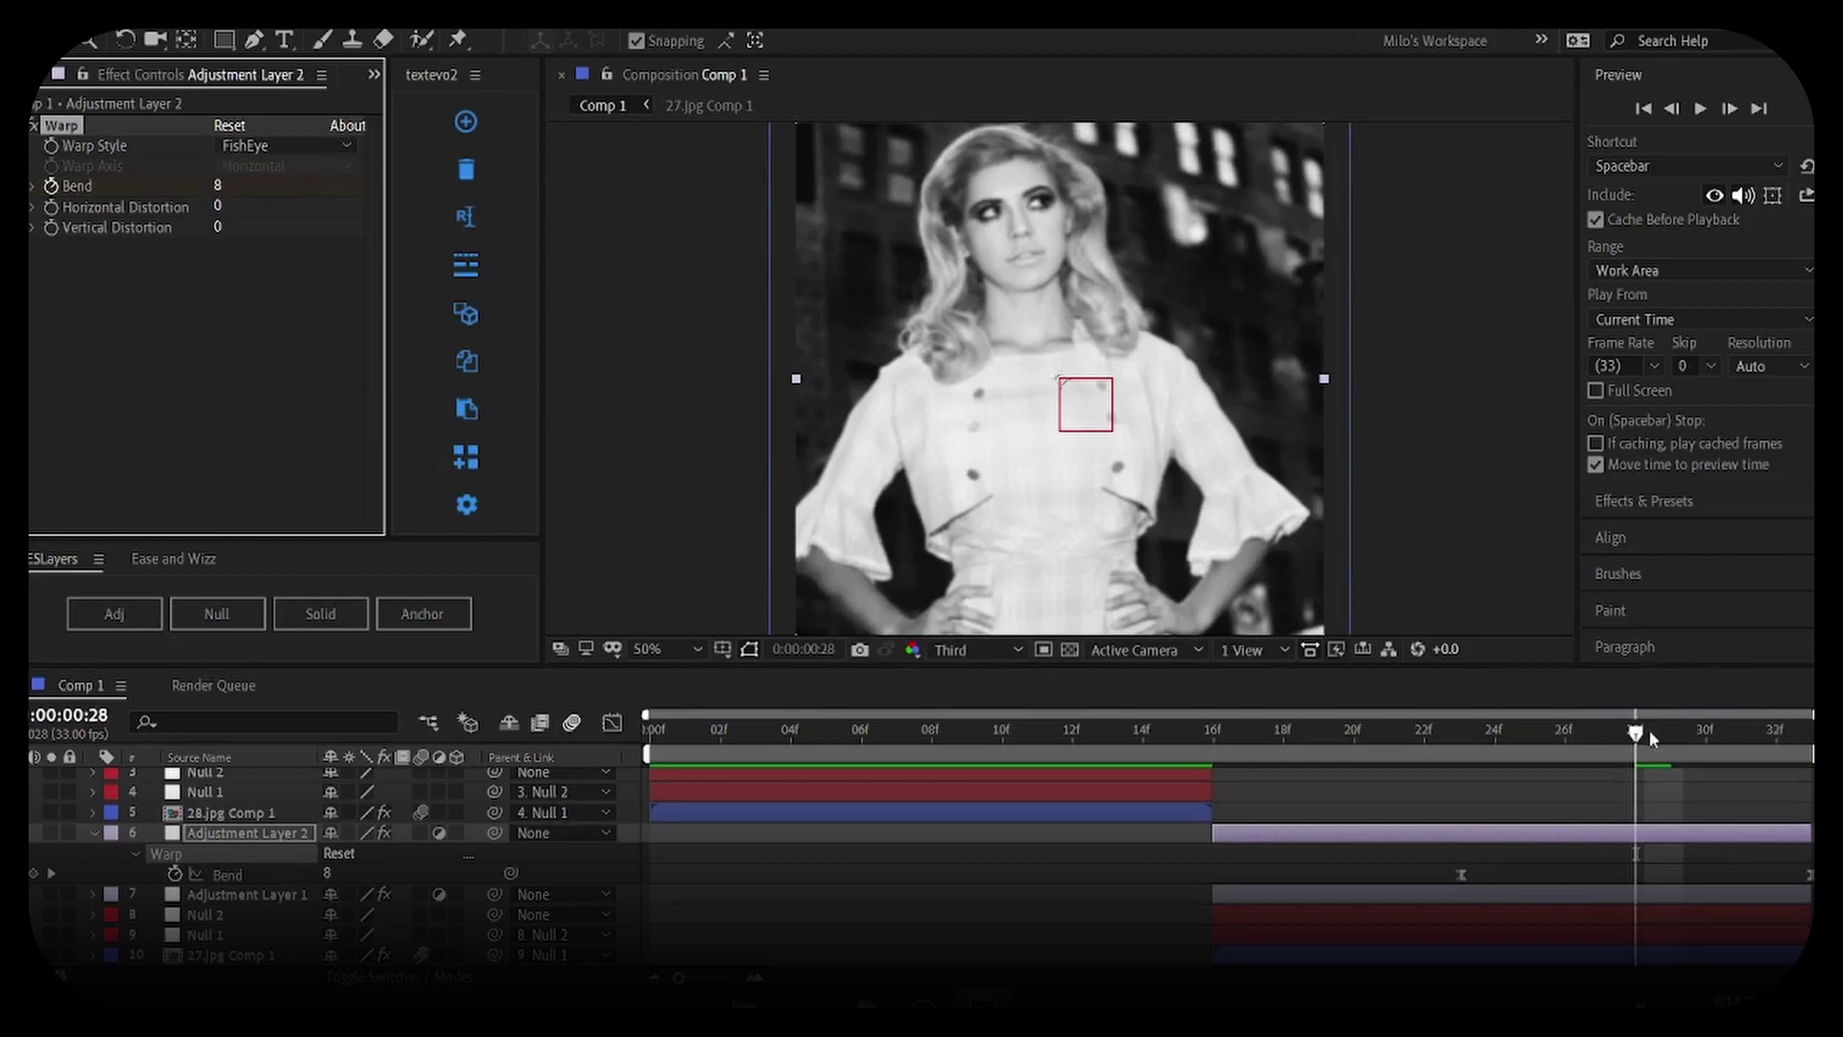
mouse_move(1650, 729)
mouse_down()
mouse_move(1778, 731)
mouse_move(1637, 754)
mouse_up()
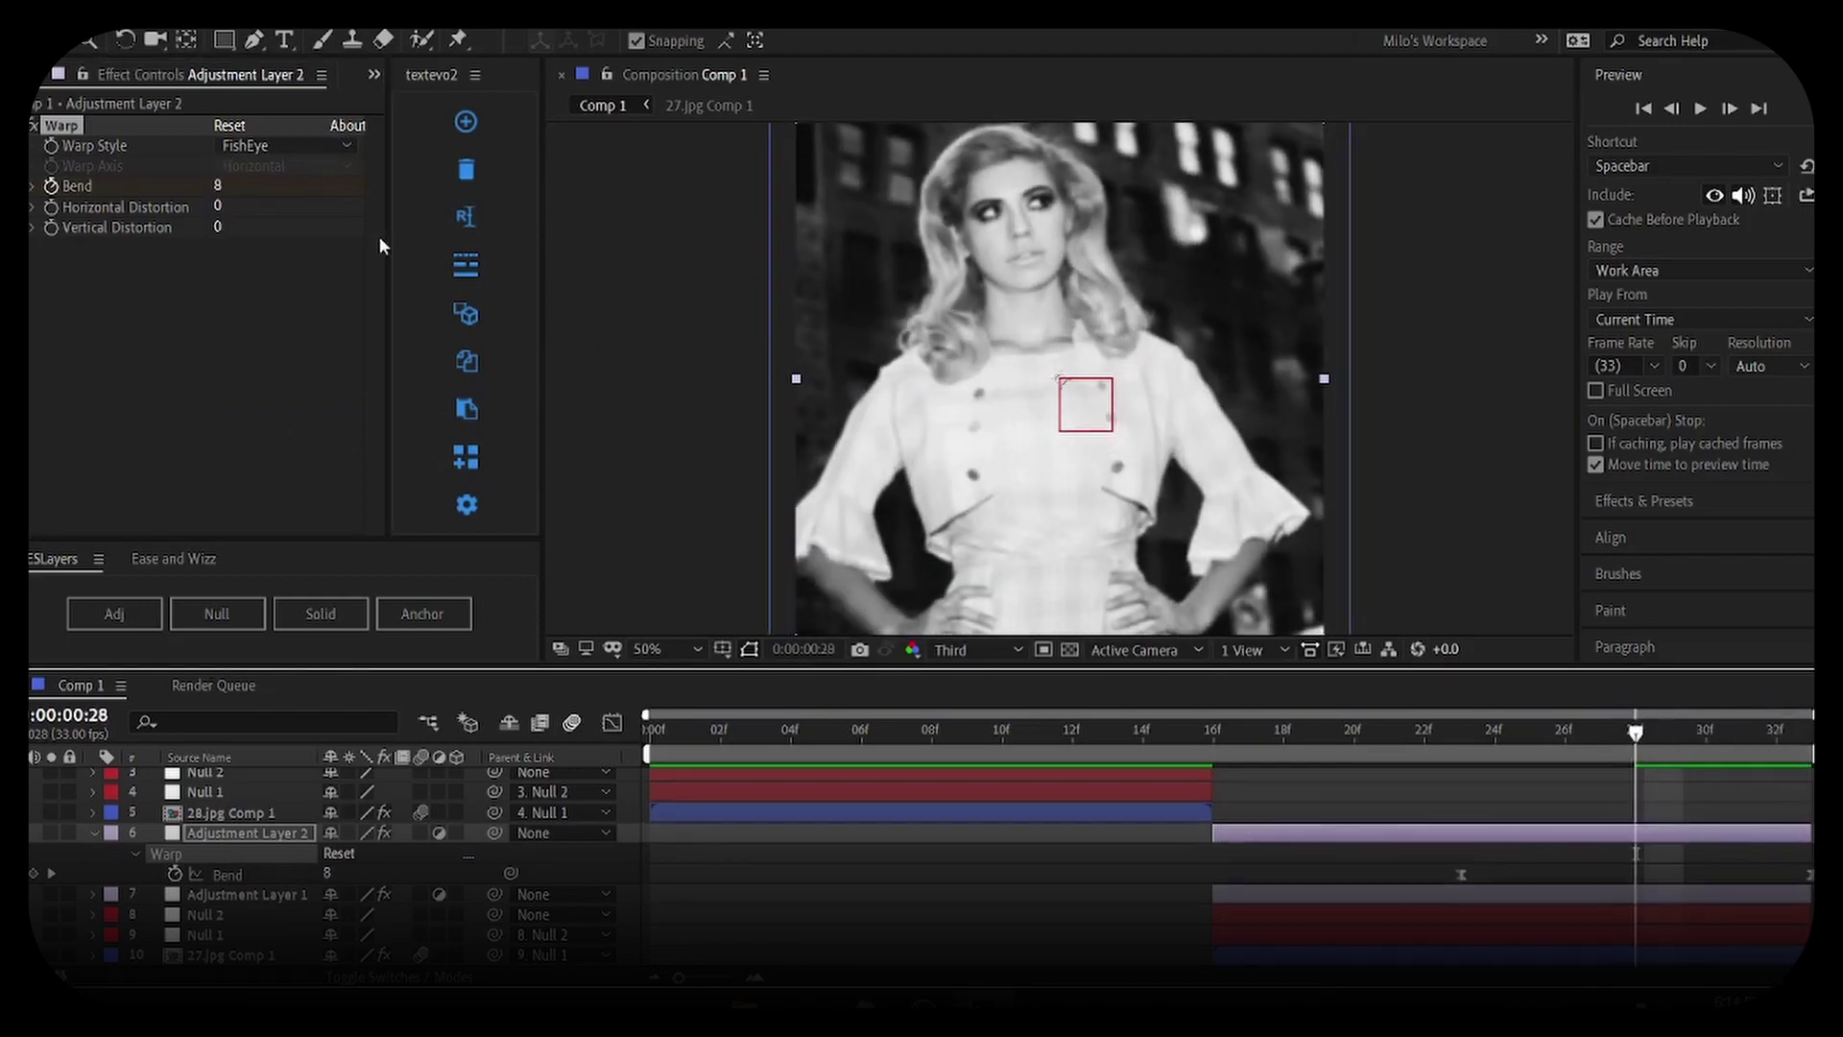
click(327, 150)
click(316, 166)
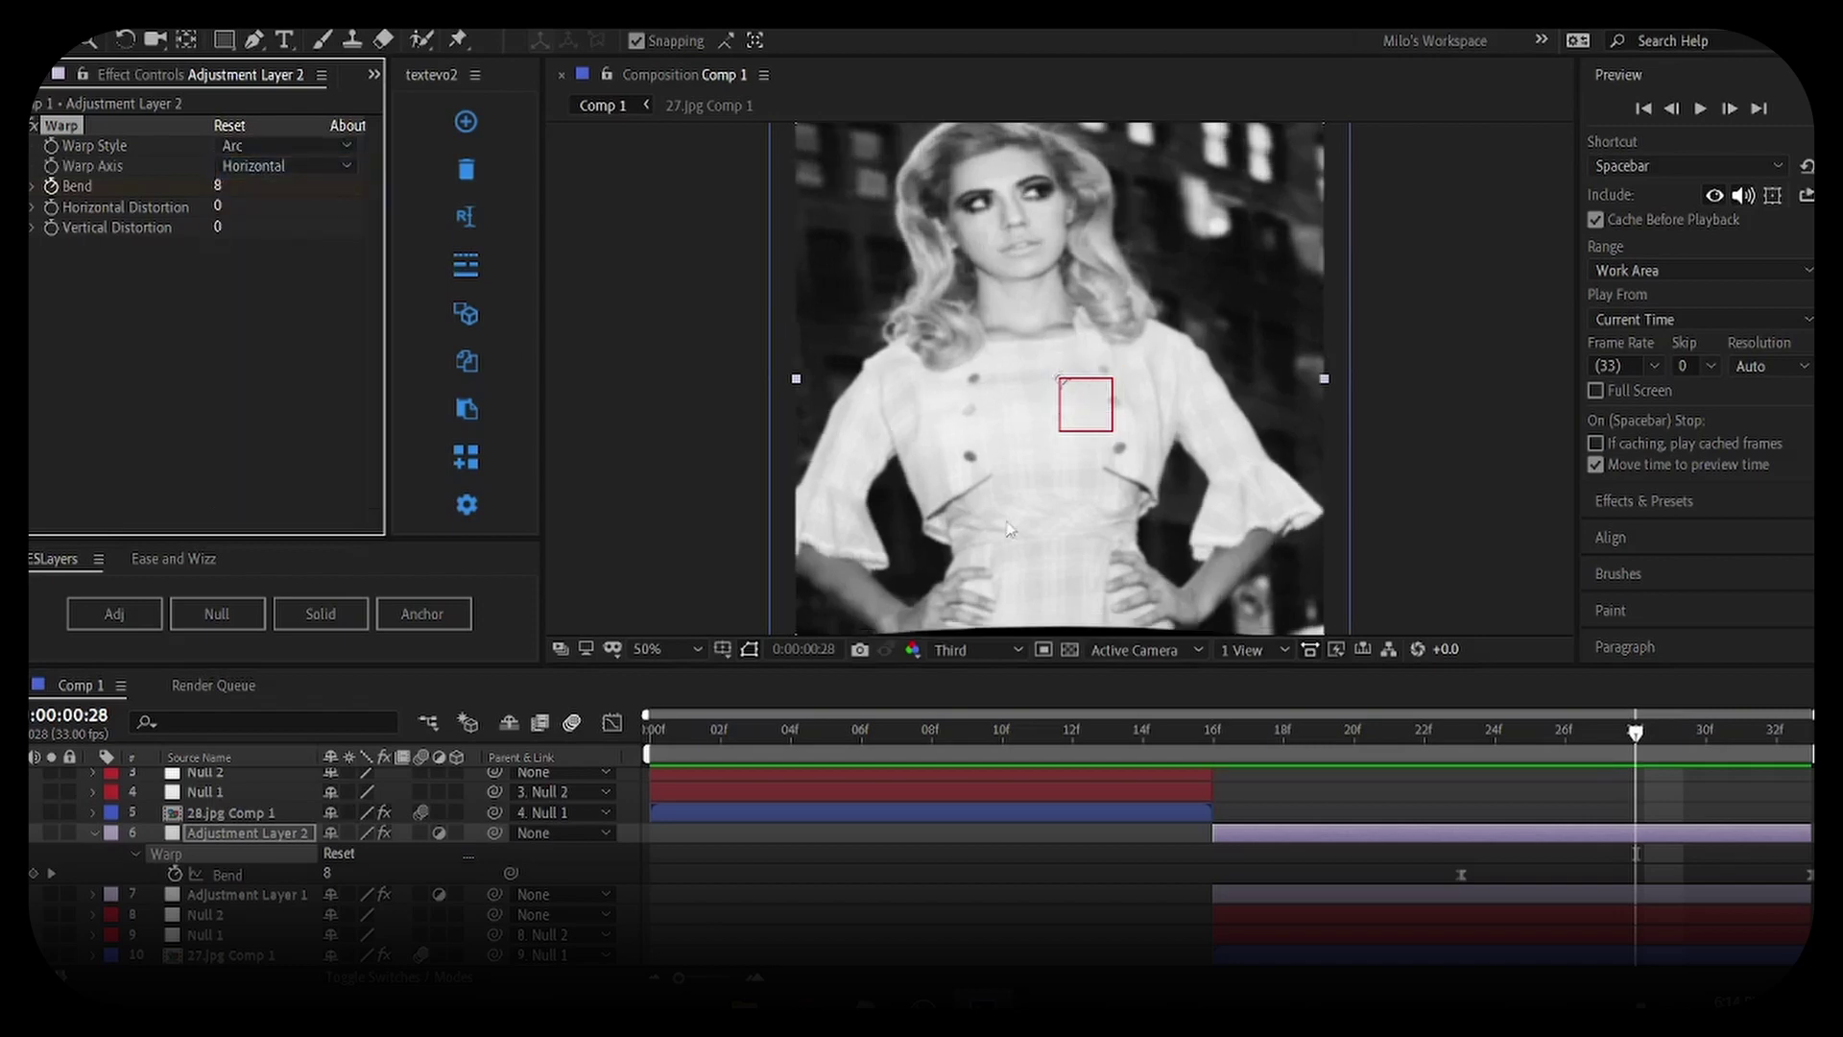
key(space)
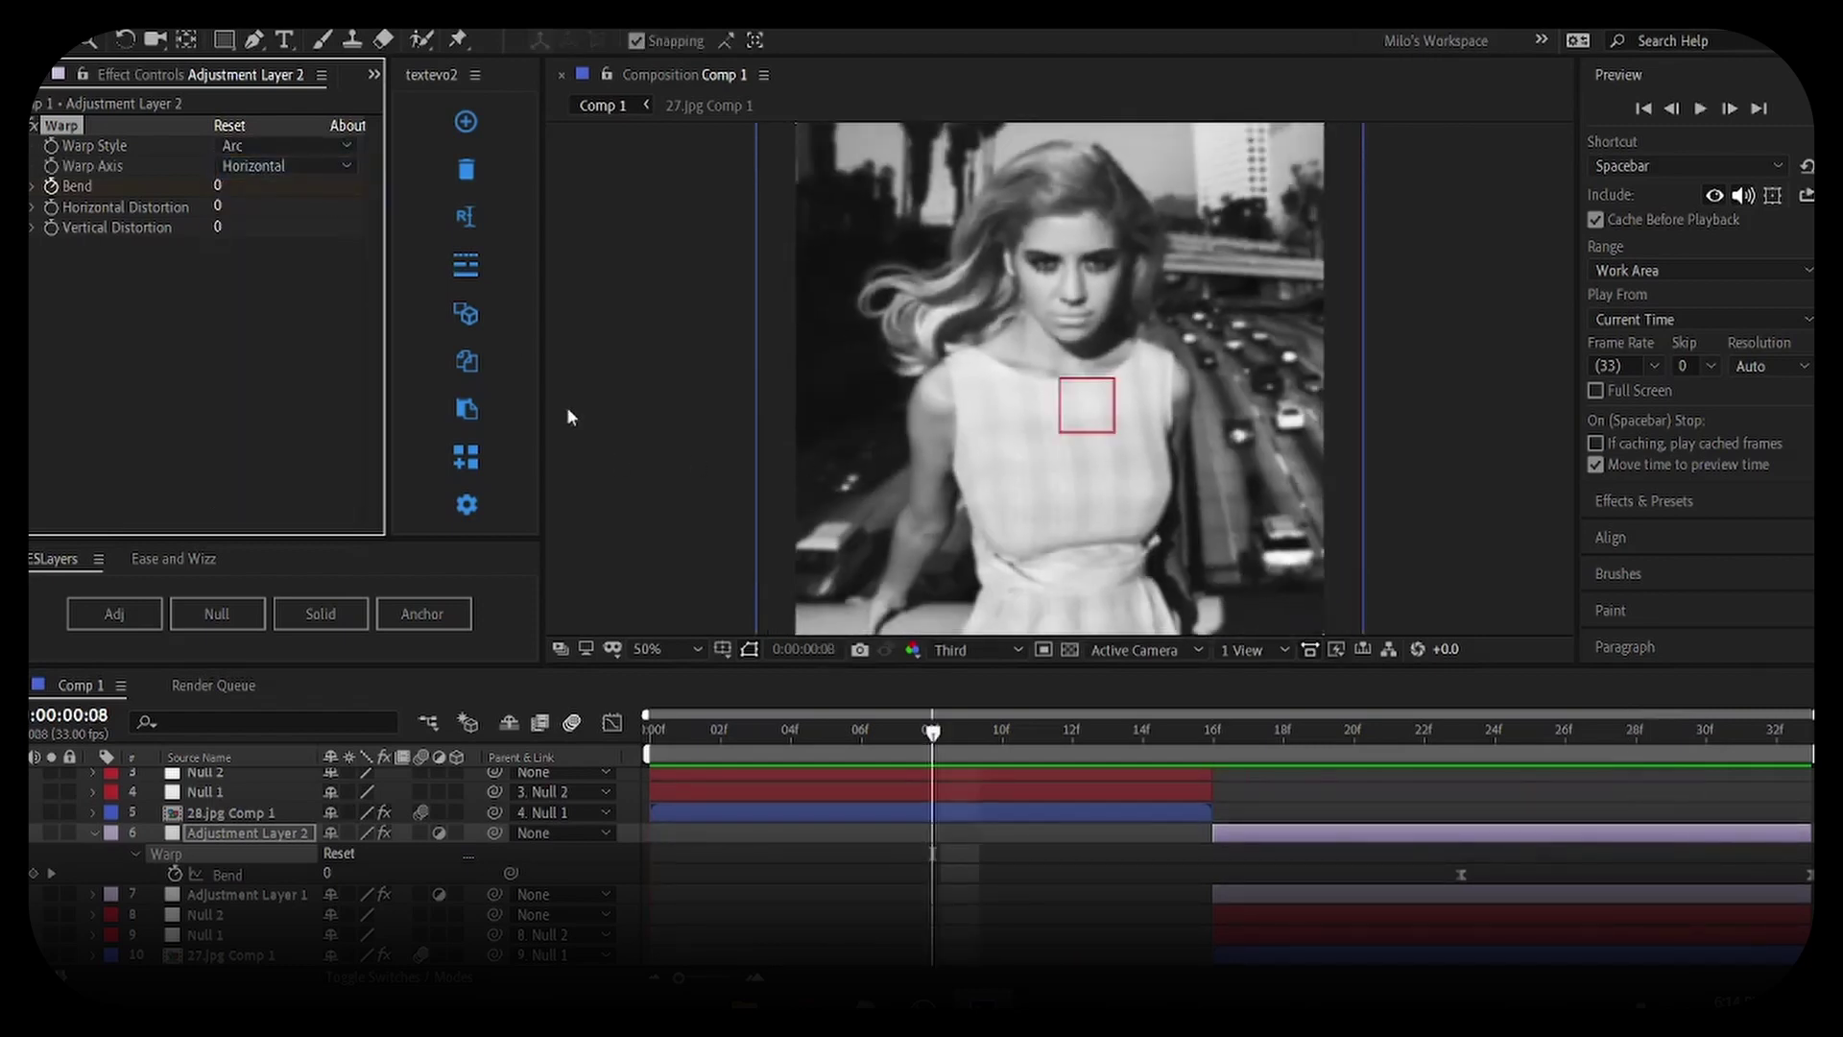
Set the Warp Style of the lower Adjustment Layer 2 to FishEye and play back the composition
click(297, 146)
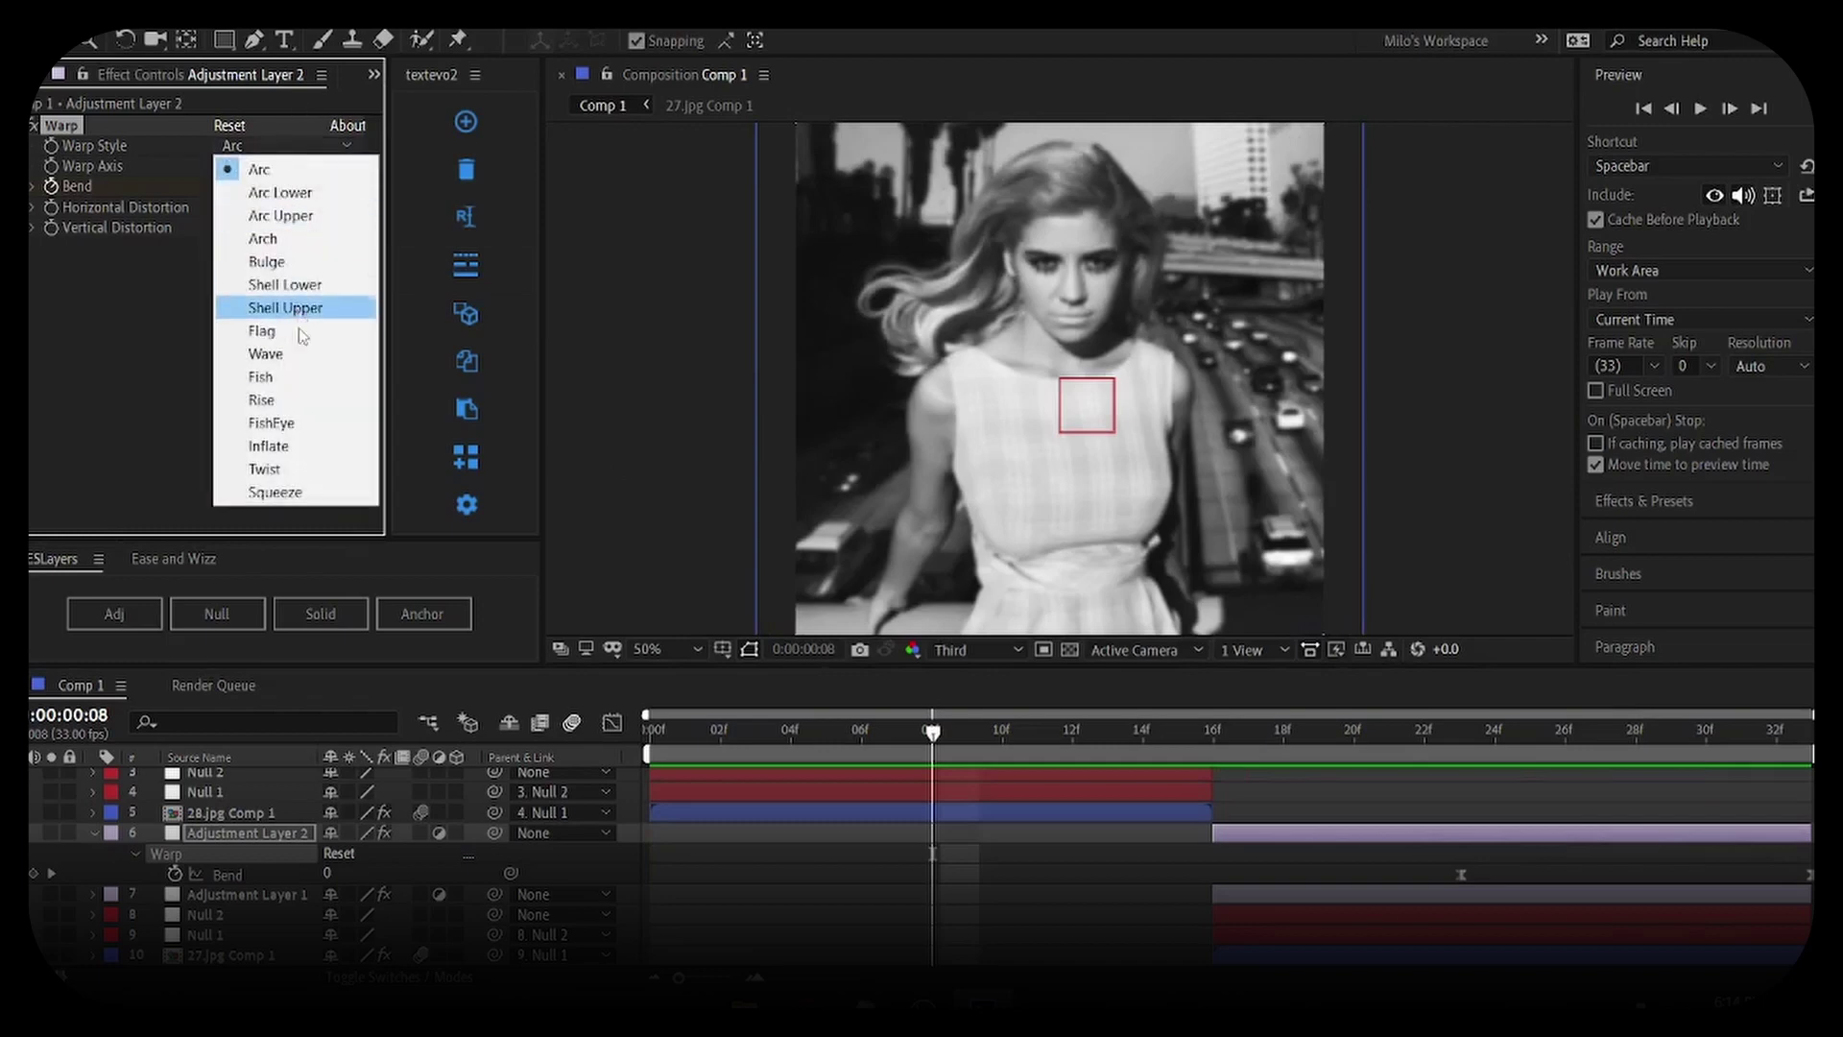
click(303, 420)
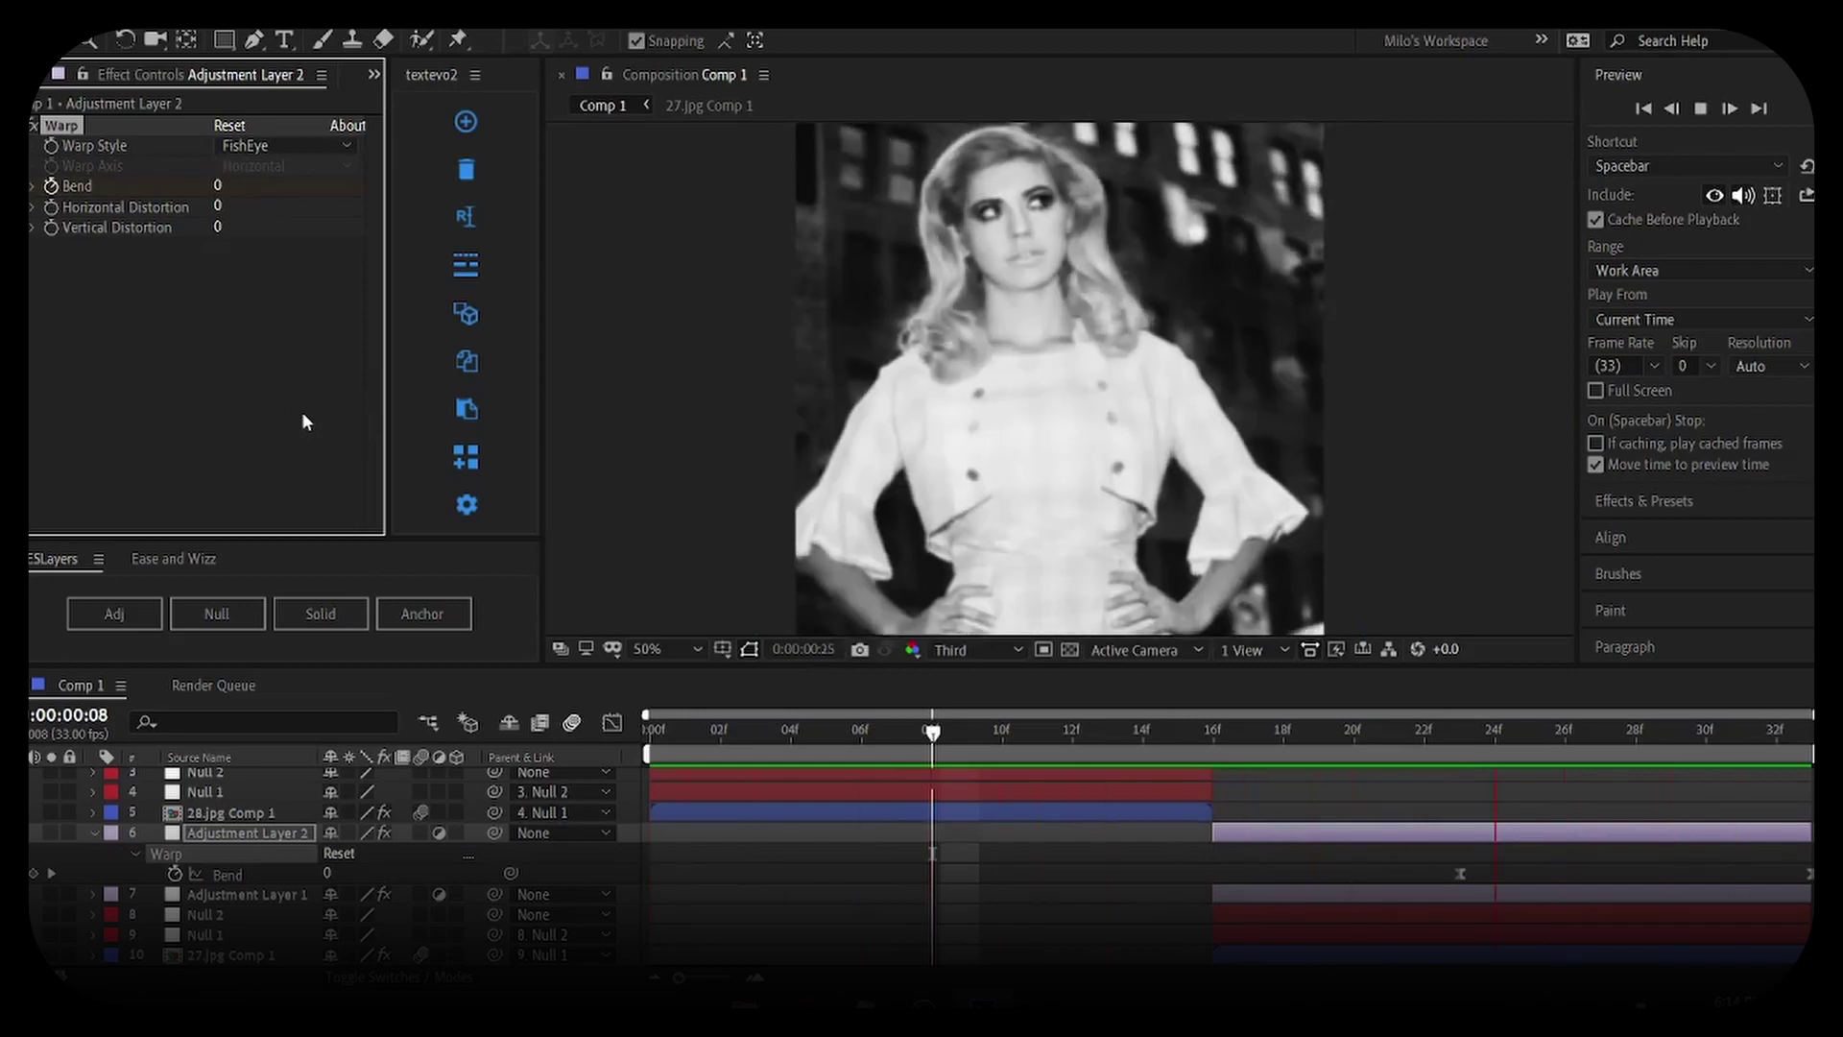
key(space)
Collapse the properties of all layers in Comp 1 and pre-compose the layers together as Pre-comp 1, moving all attributes
scroll(653, 814, up, 2)
drag(631, 785, 838, 984)
key(u)
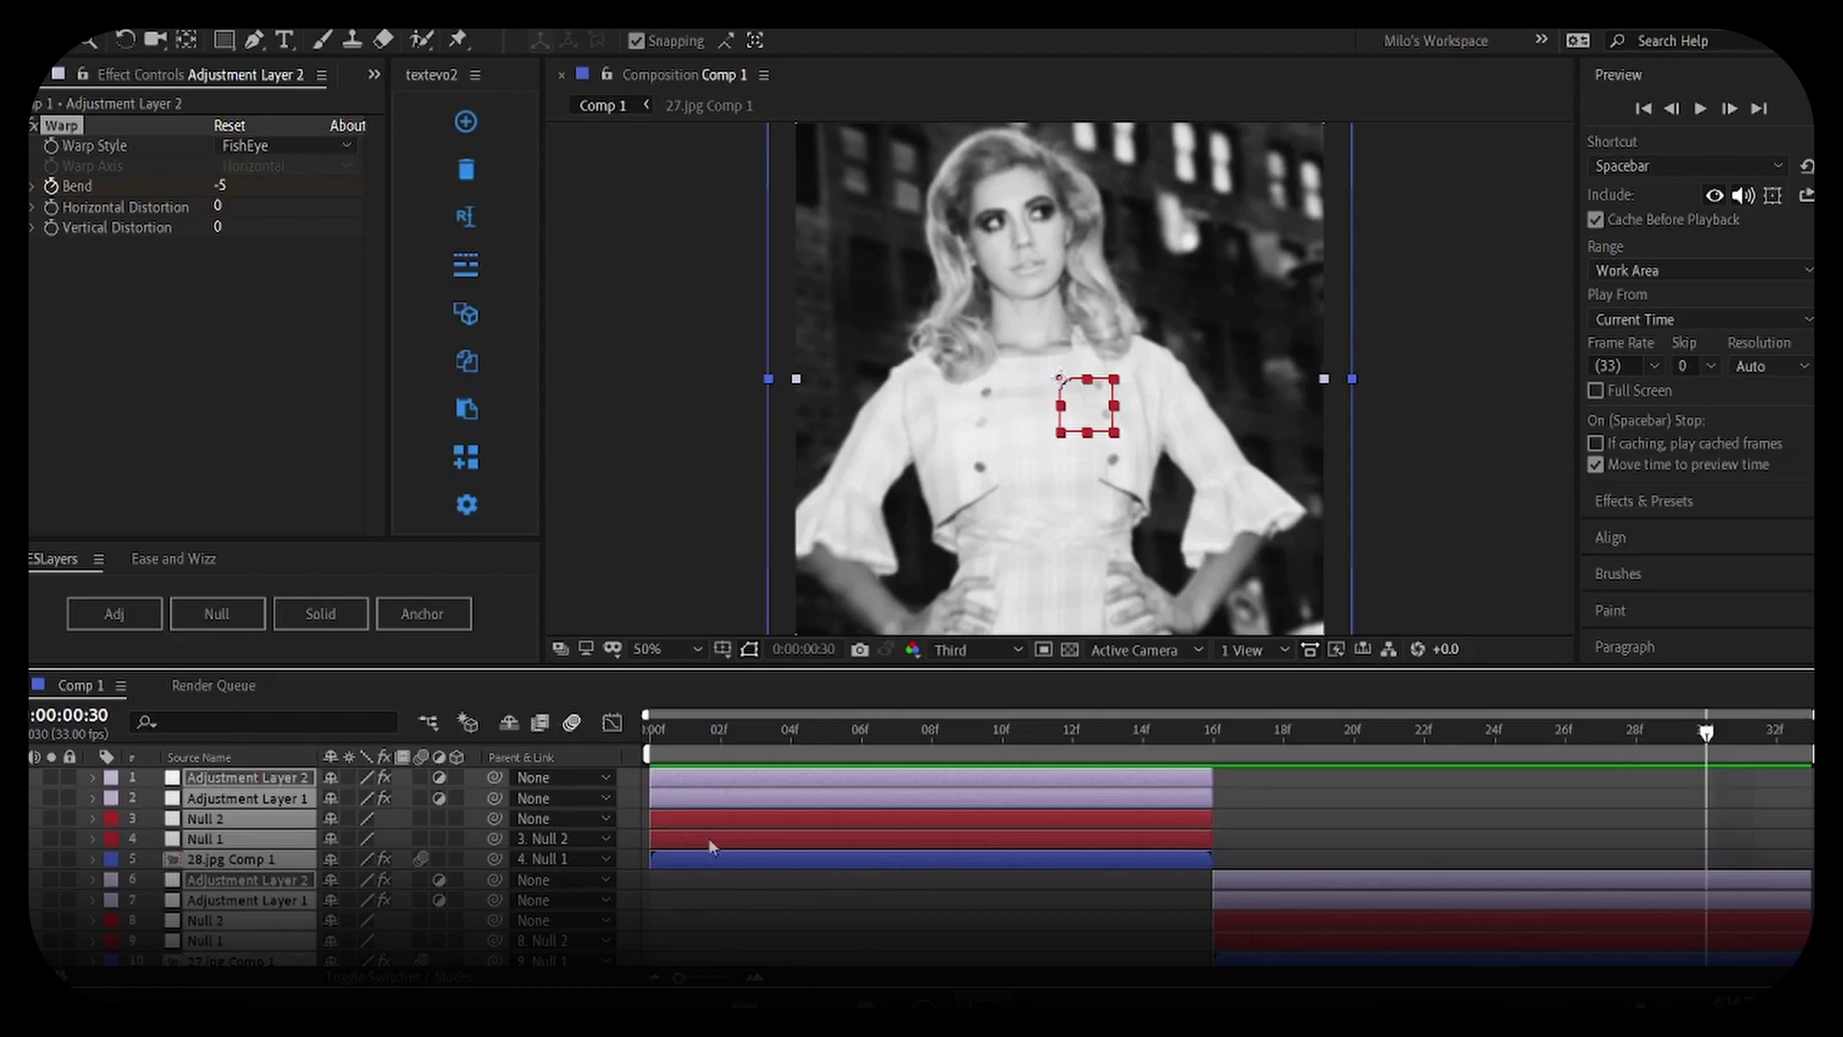
scroll(711, 844, down, 1)
key(ctrl+shift+c)
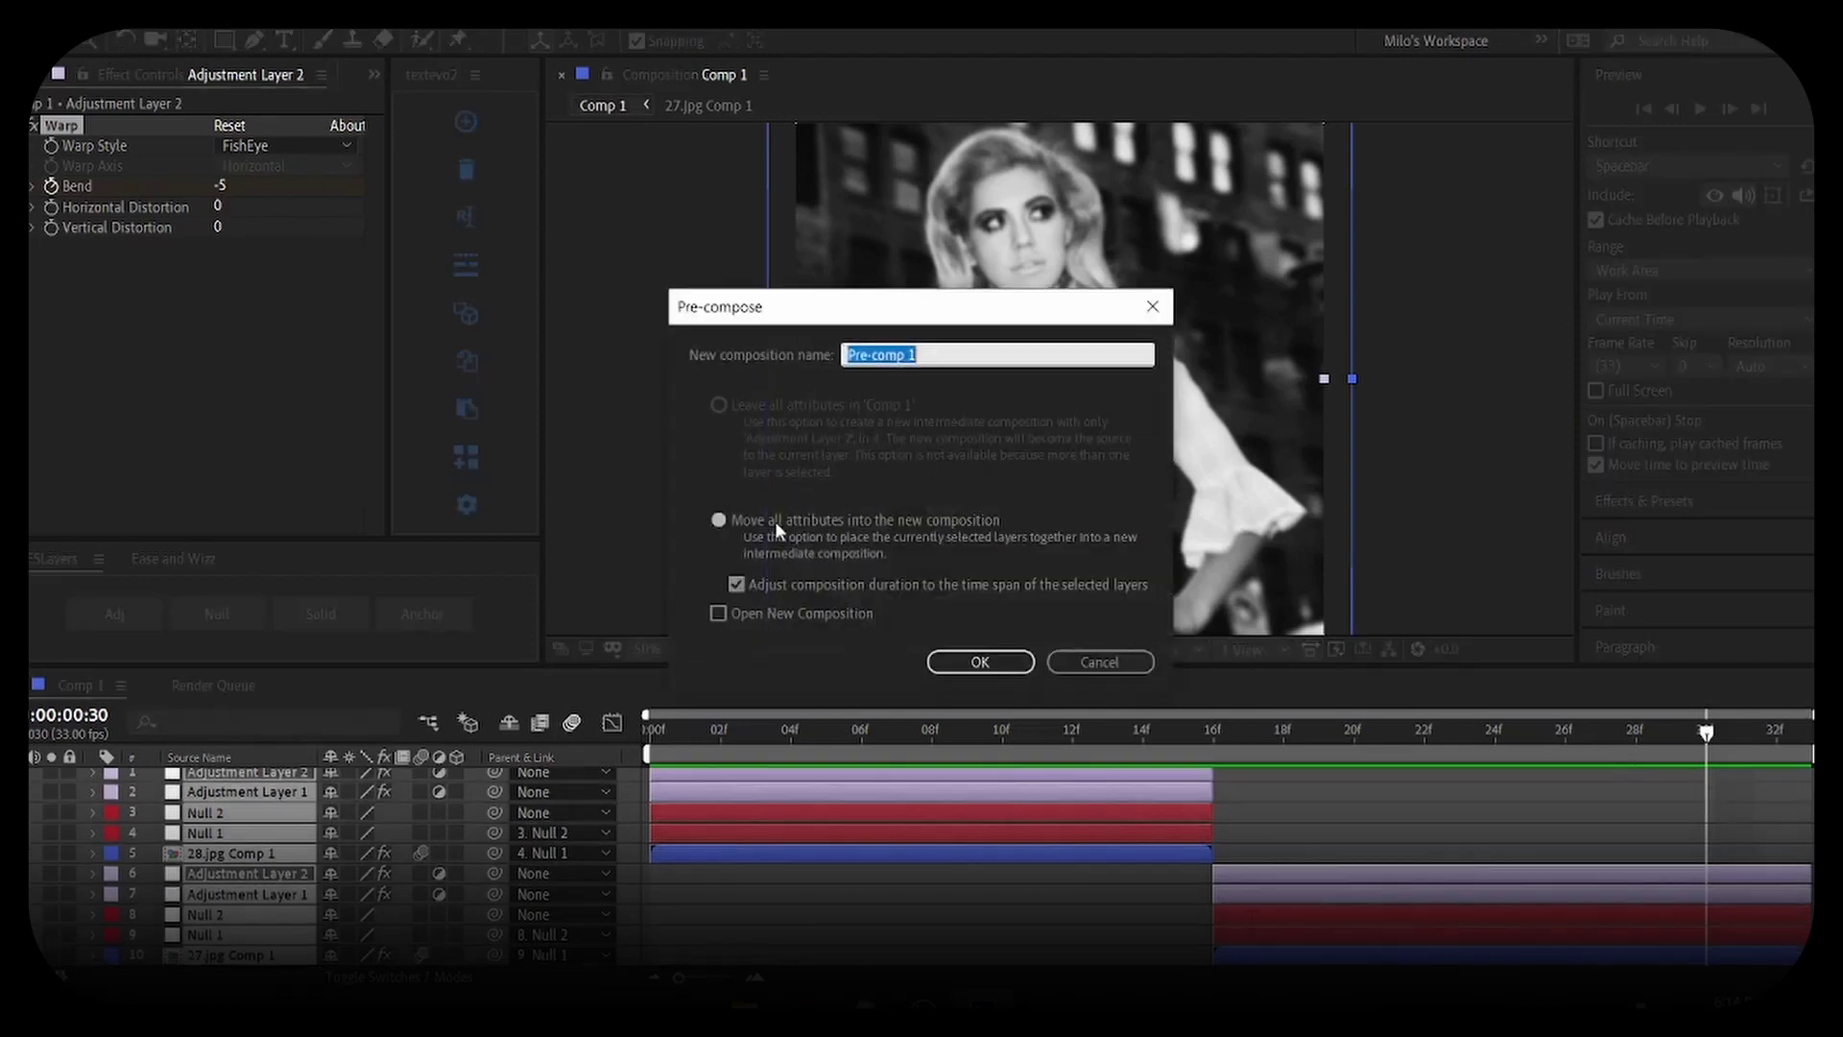
click(960, 660)
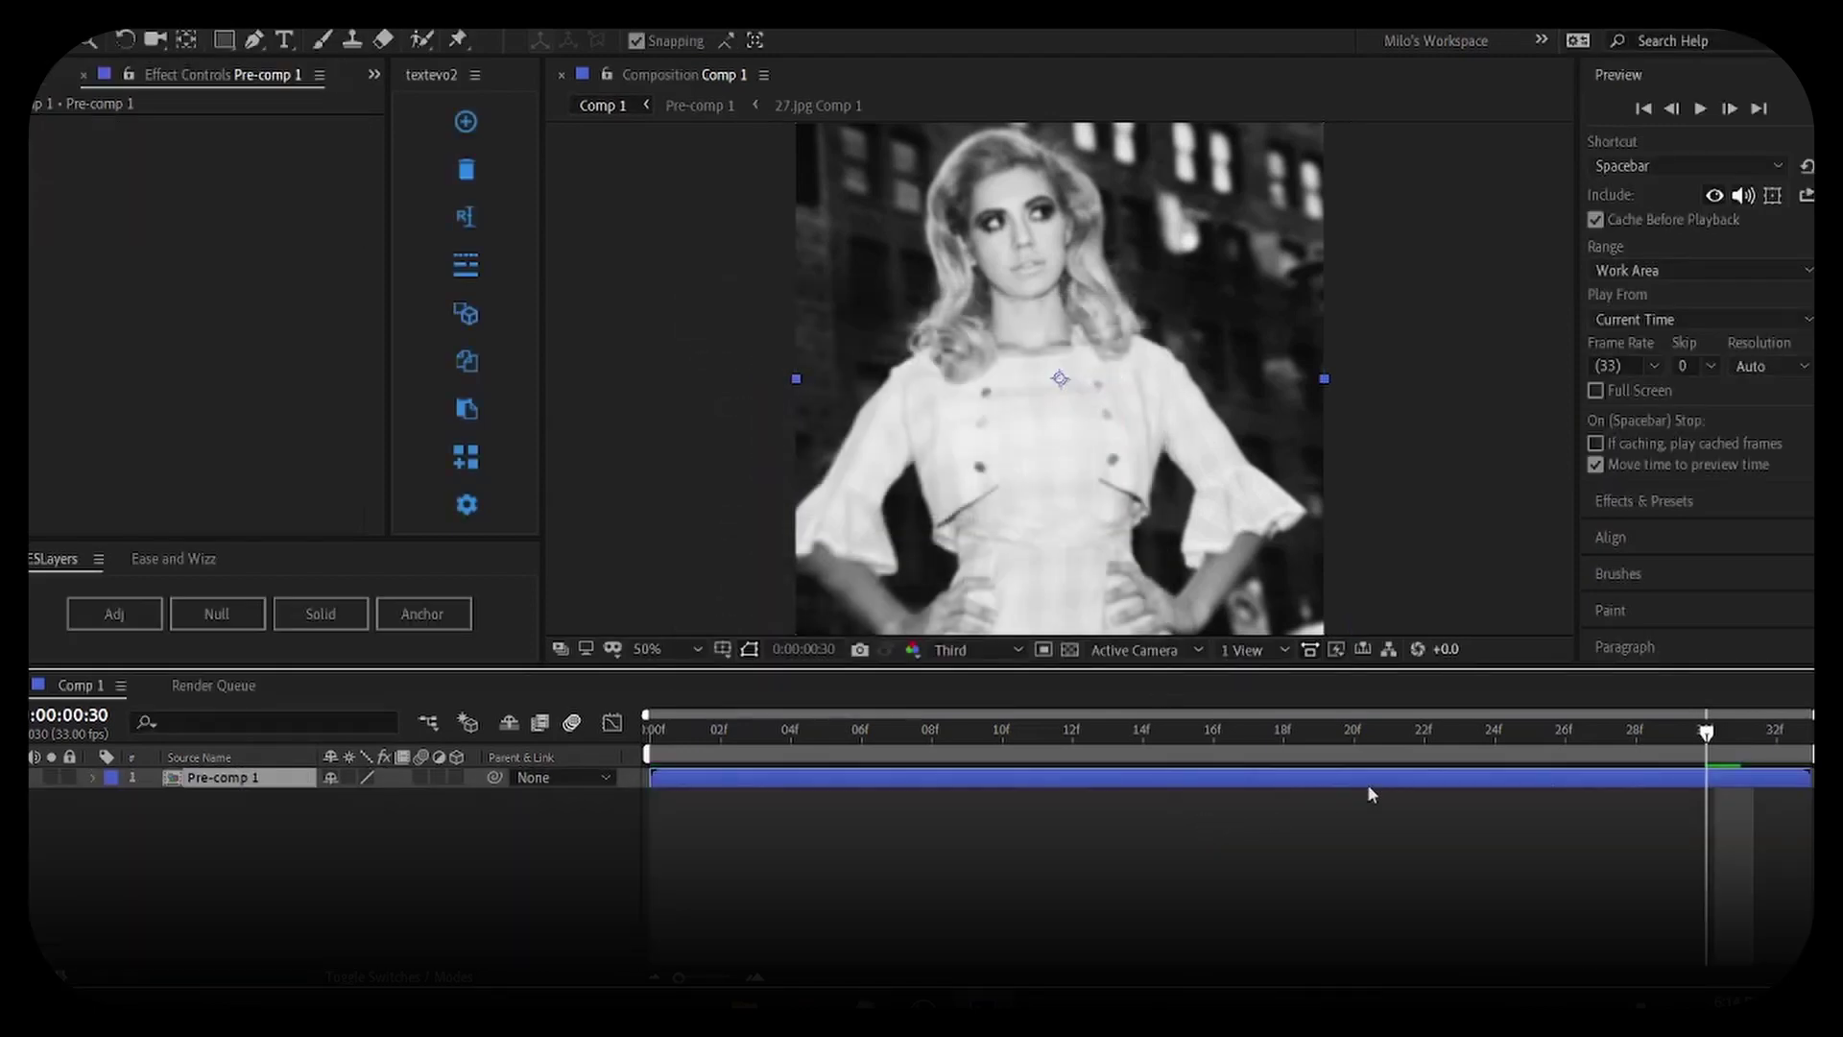
Apply the RSMB effect to Pre-comp 1 with a Blur Amount of 0.70 and play back the composition
key(ctrl+space)
text(rsm)
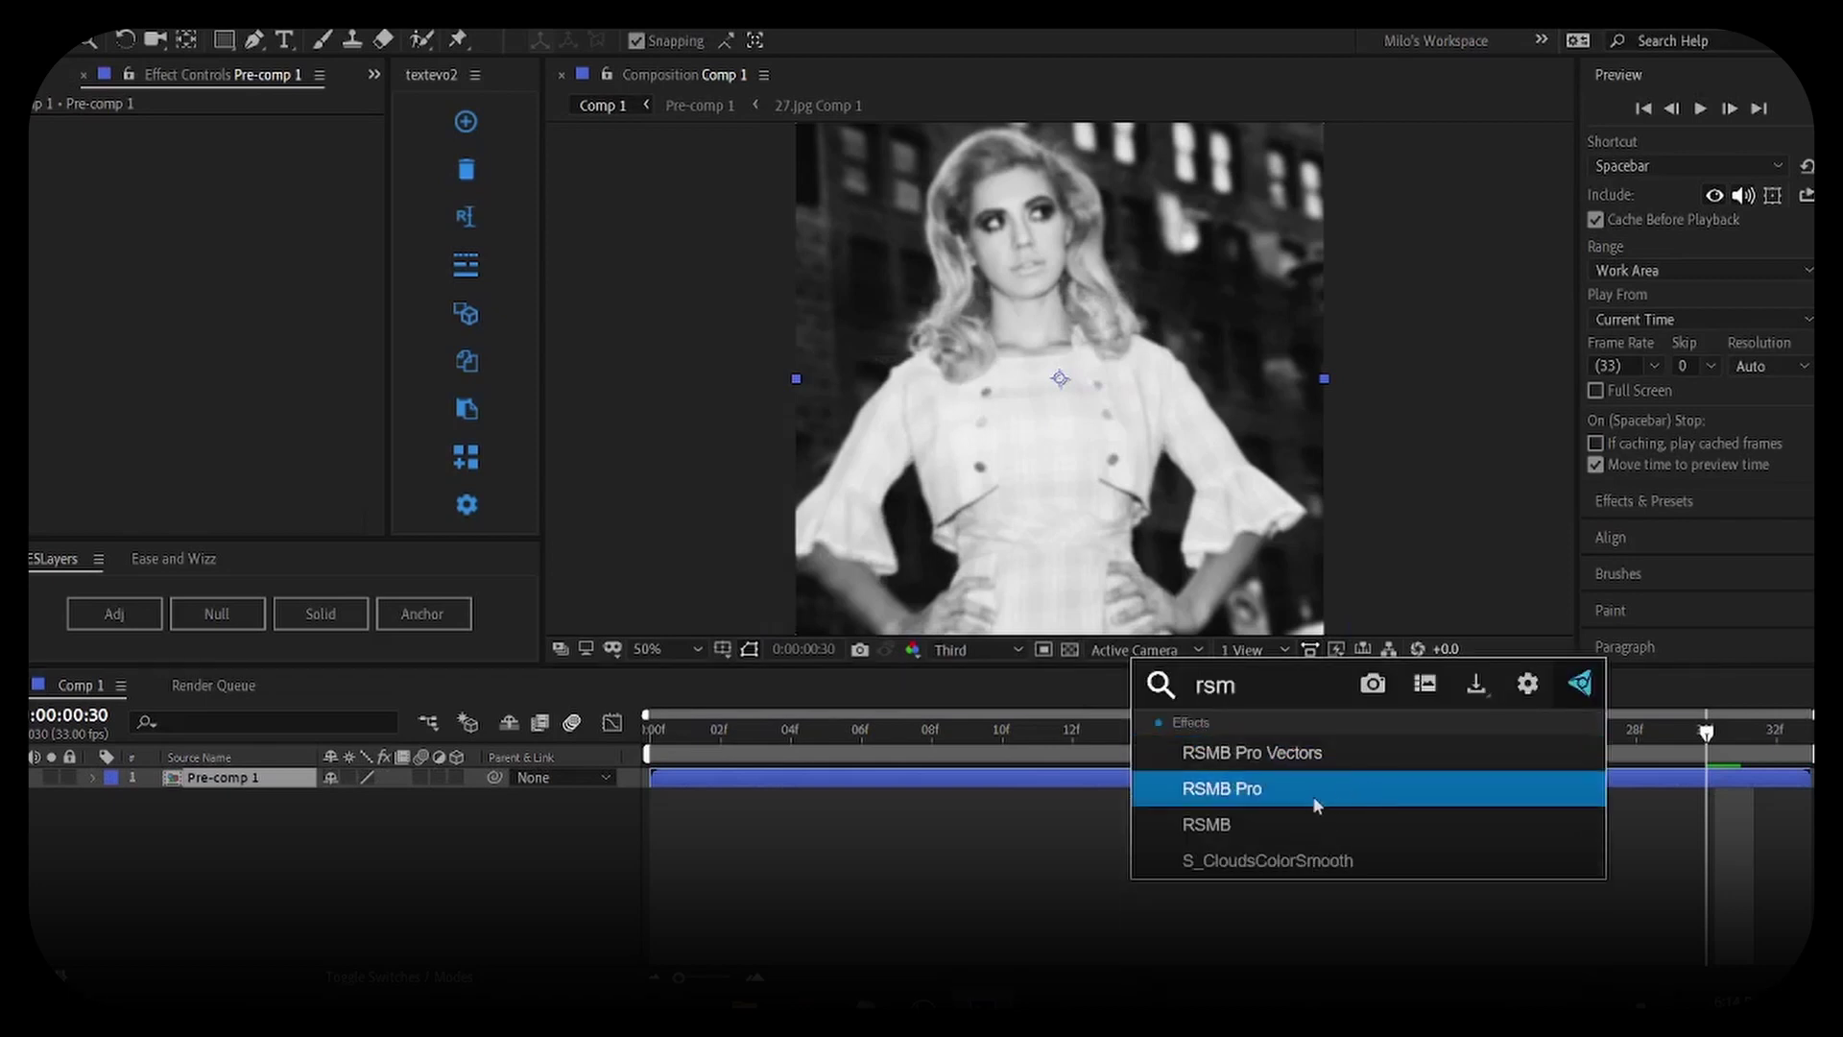
click(1269, 830)
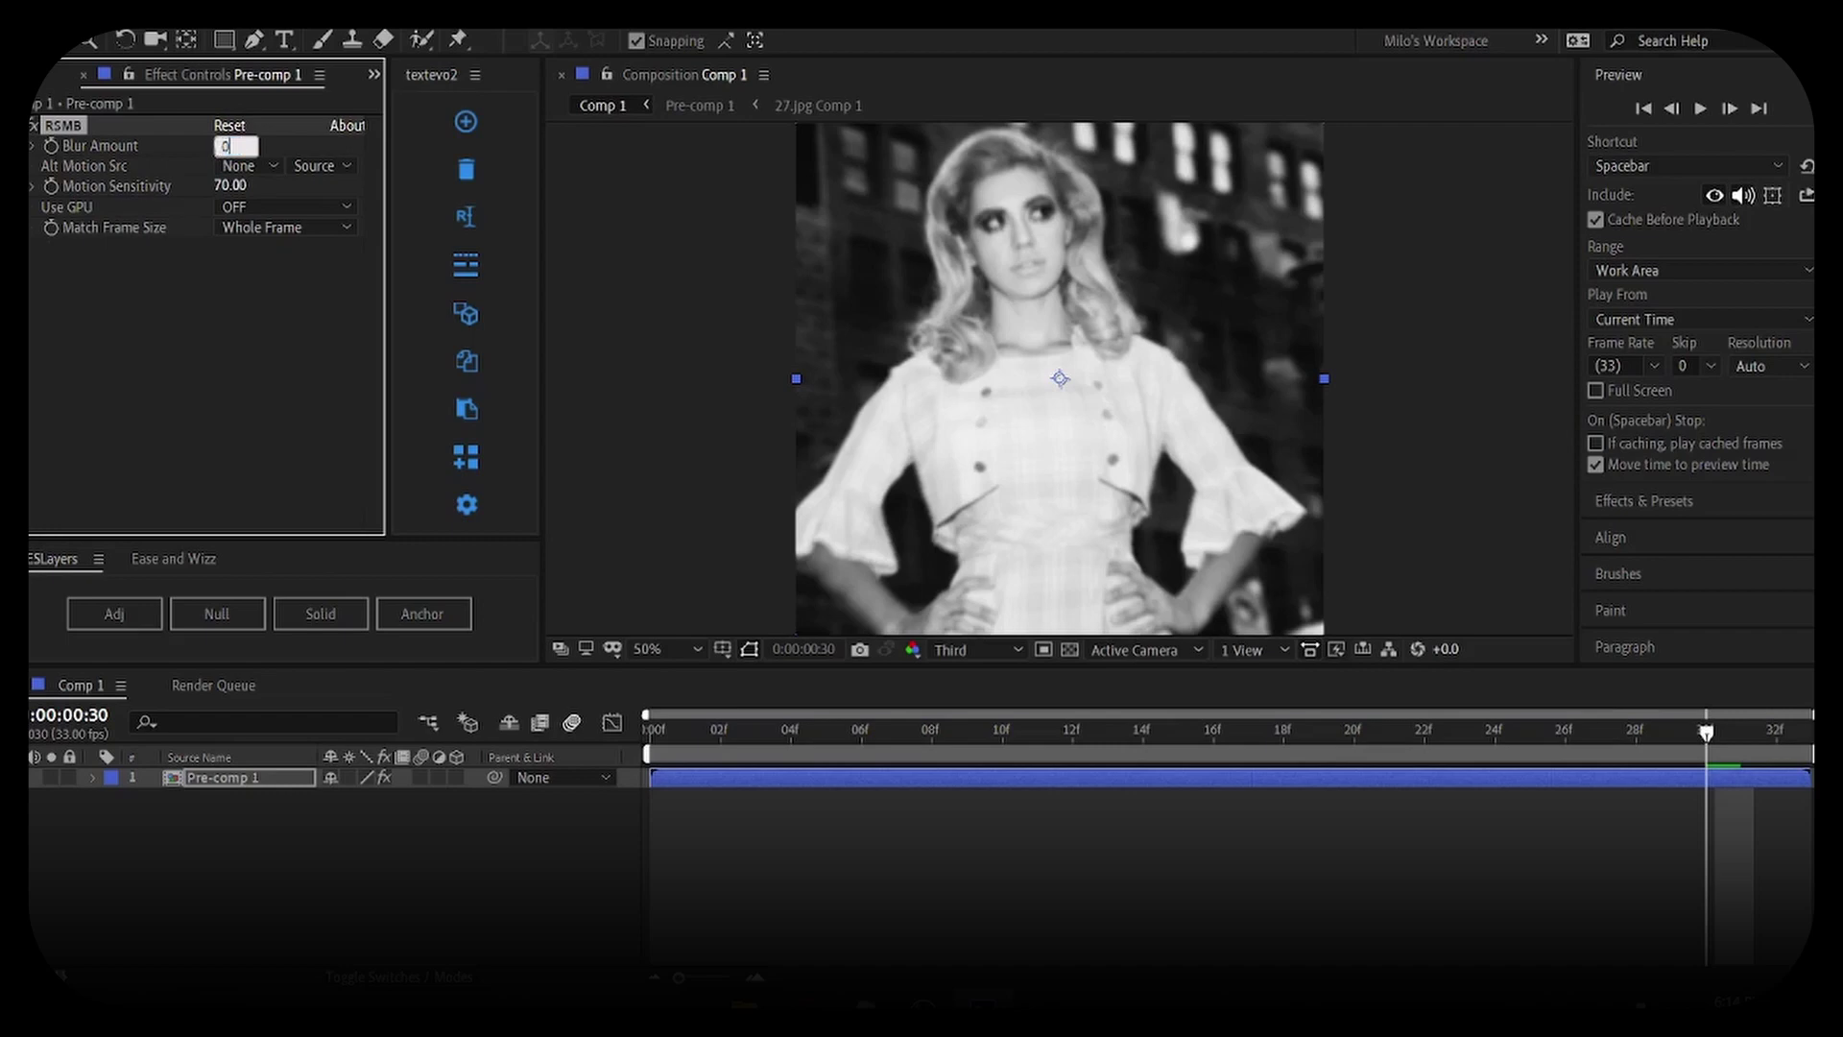
key(space)
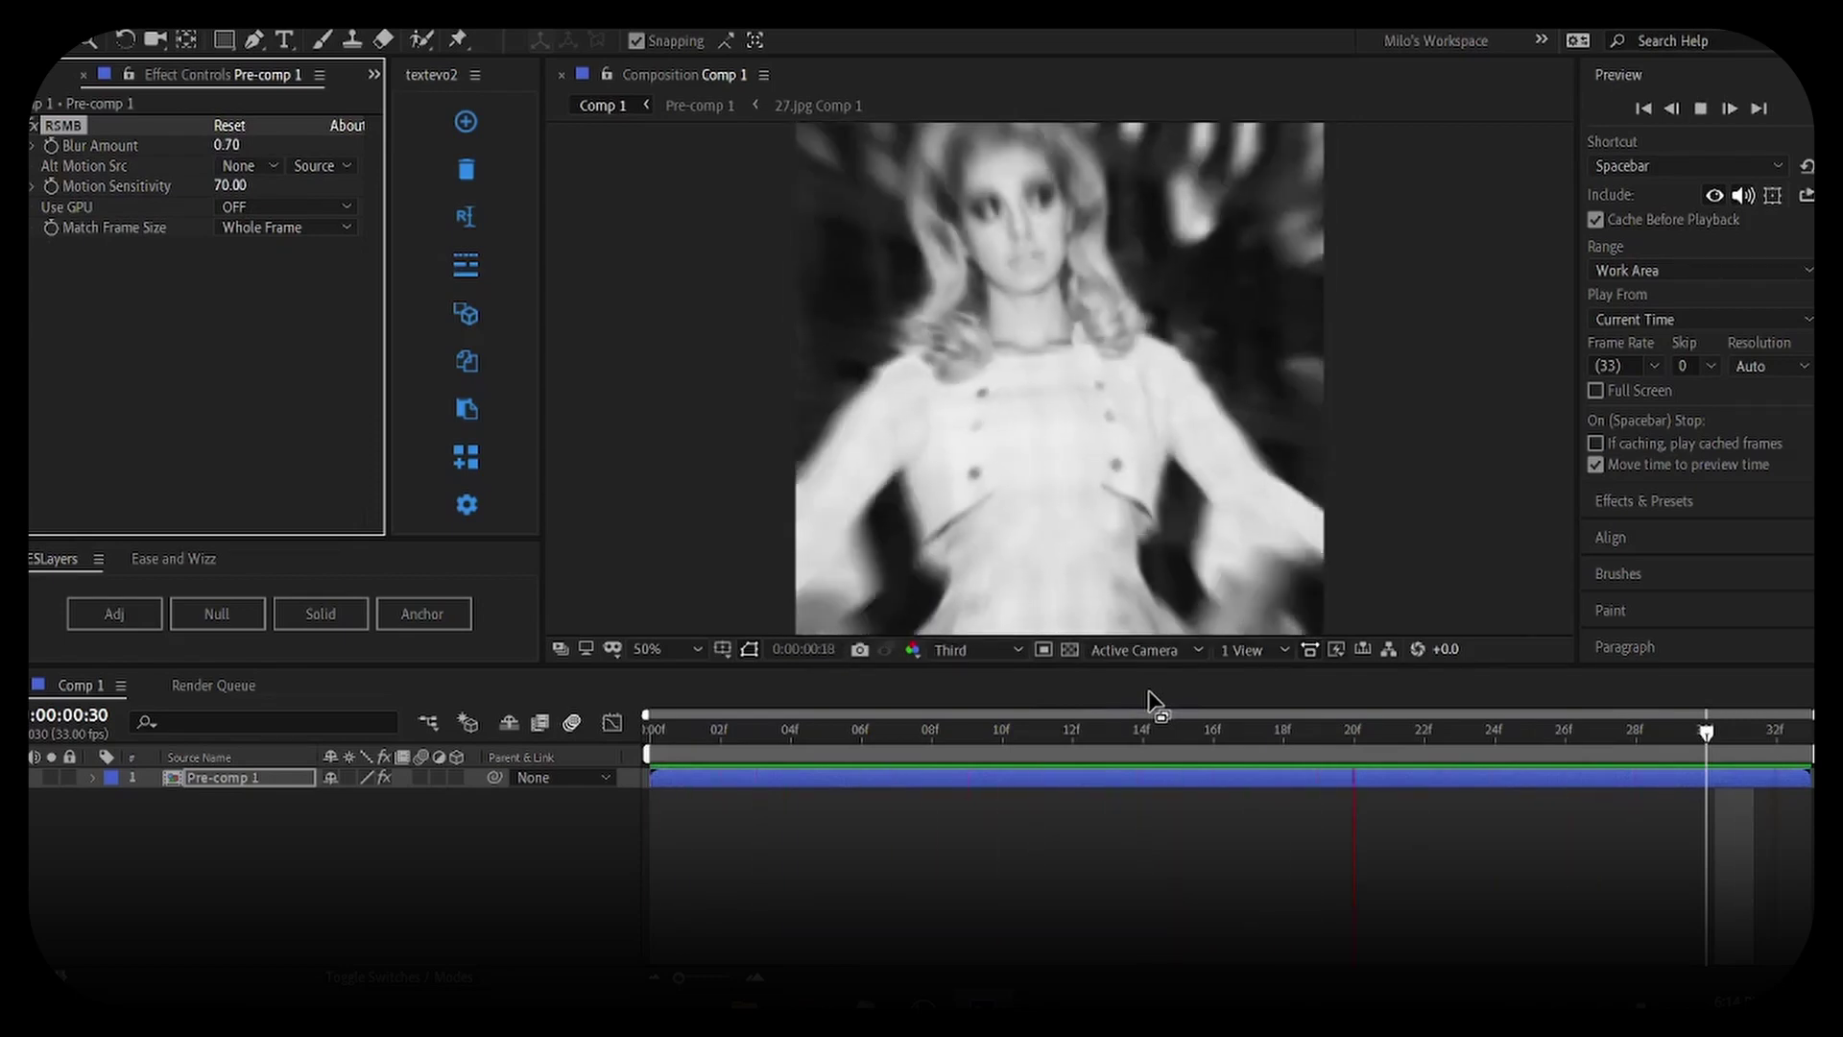
key(space)
Open Pre-comp 1 and select the upper Null 2 layer
double_click(1023, 782)
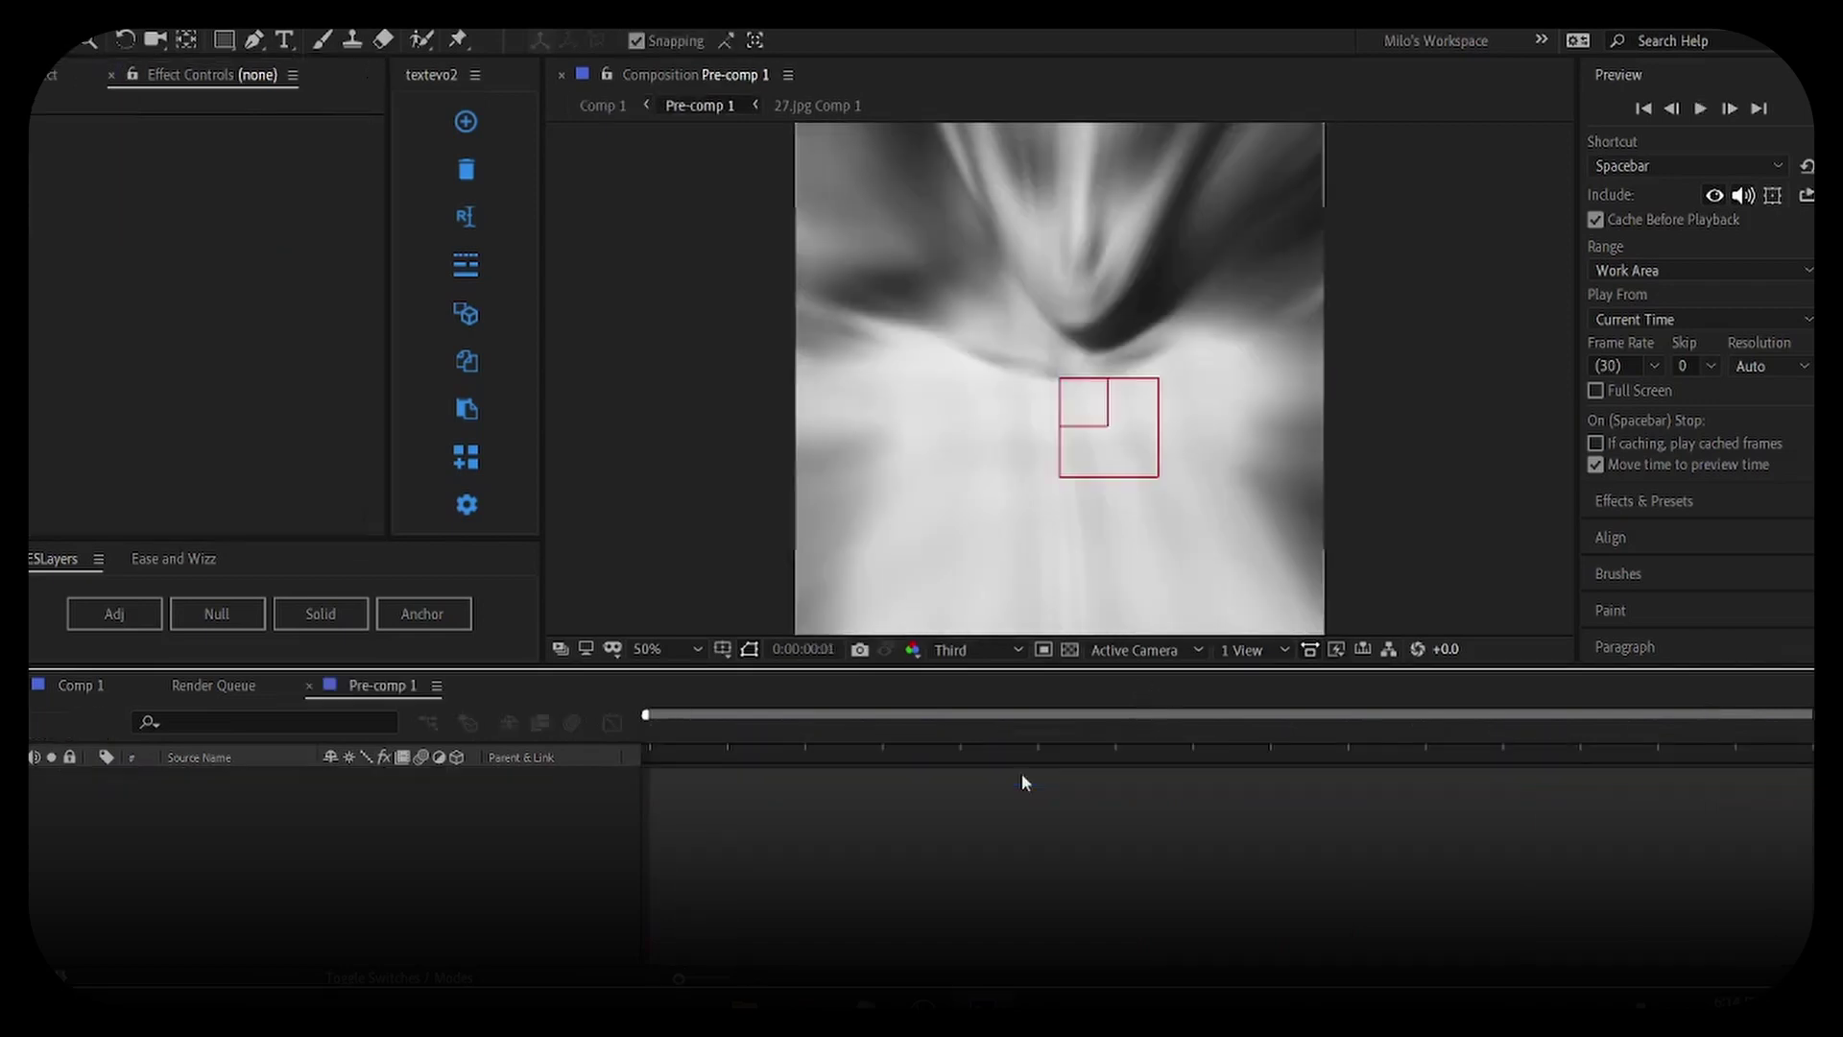
right_click(785, 929)
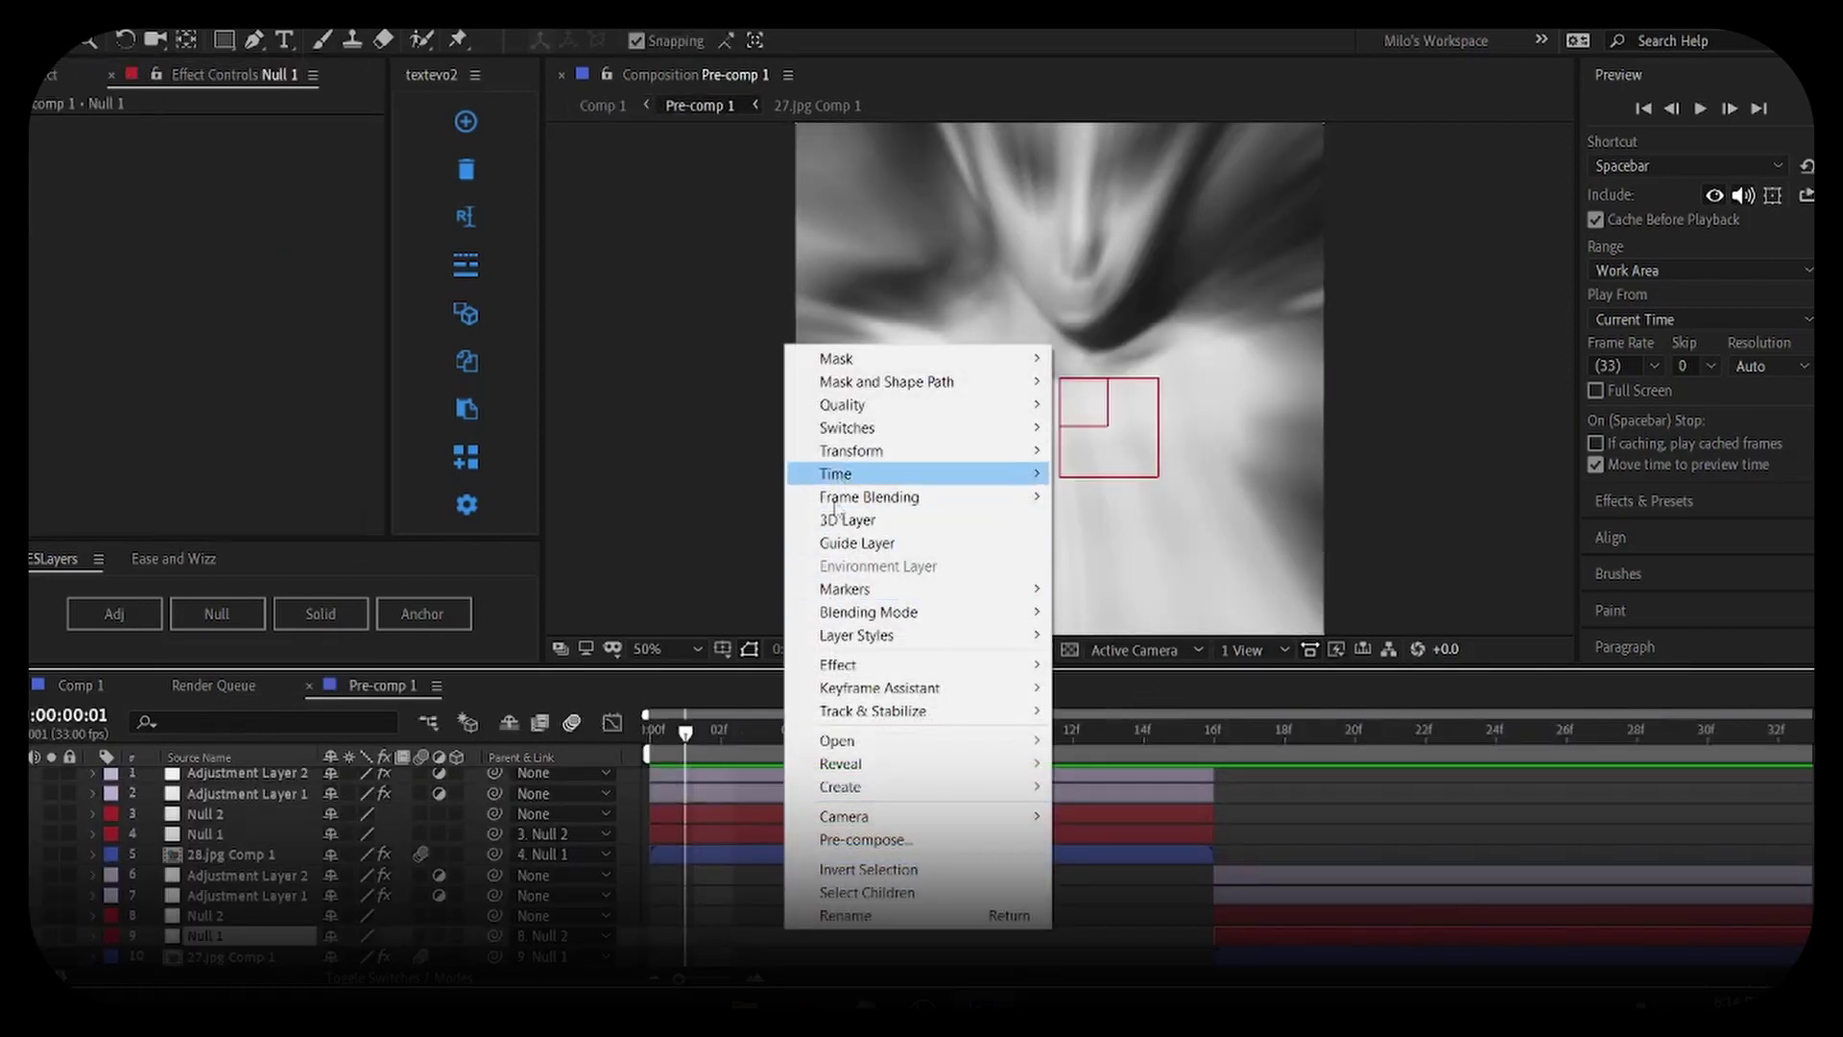
click(710, 864)
click(697, 810)
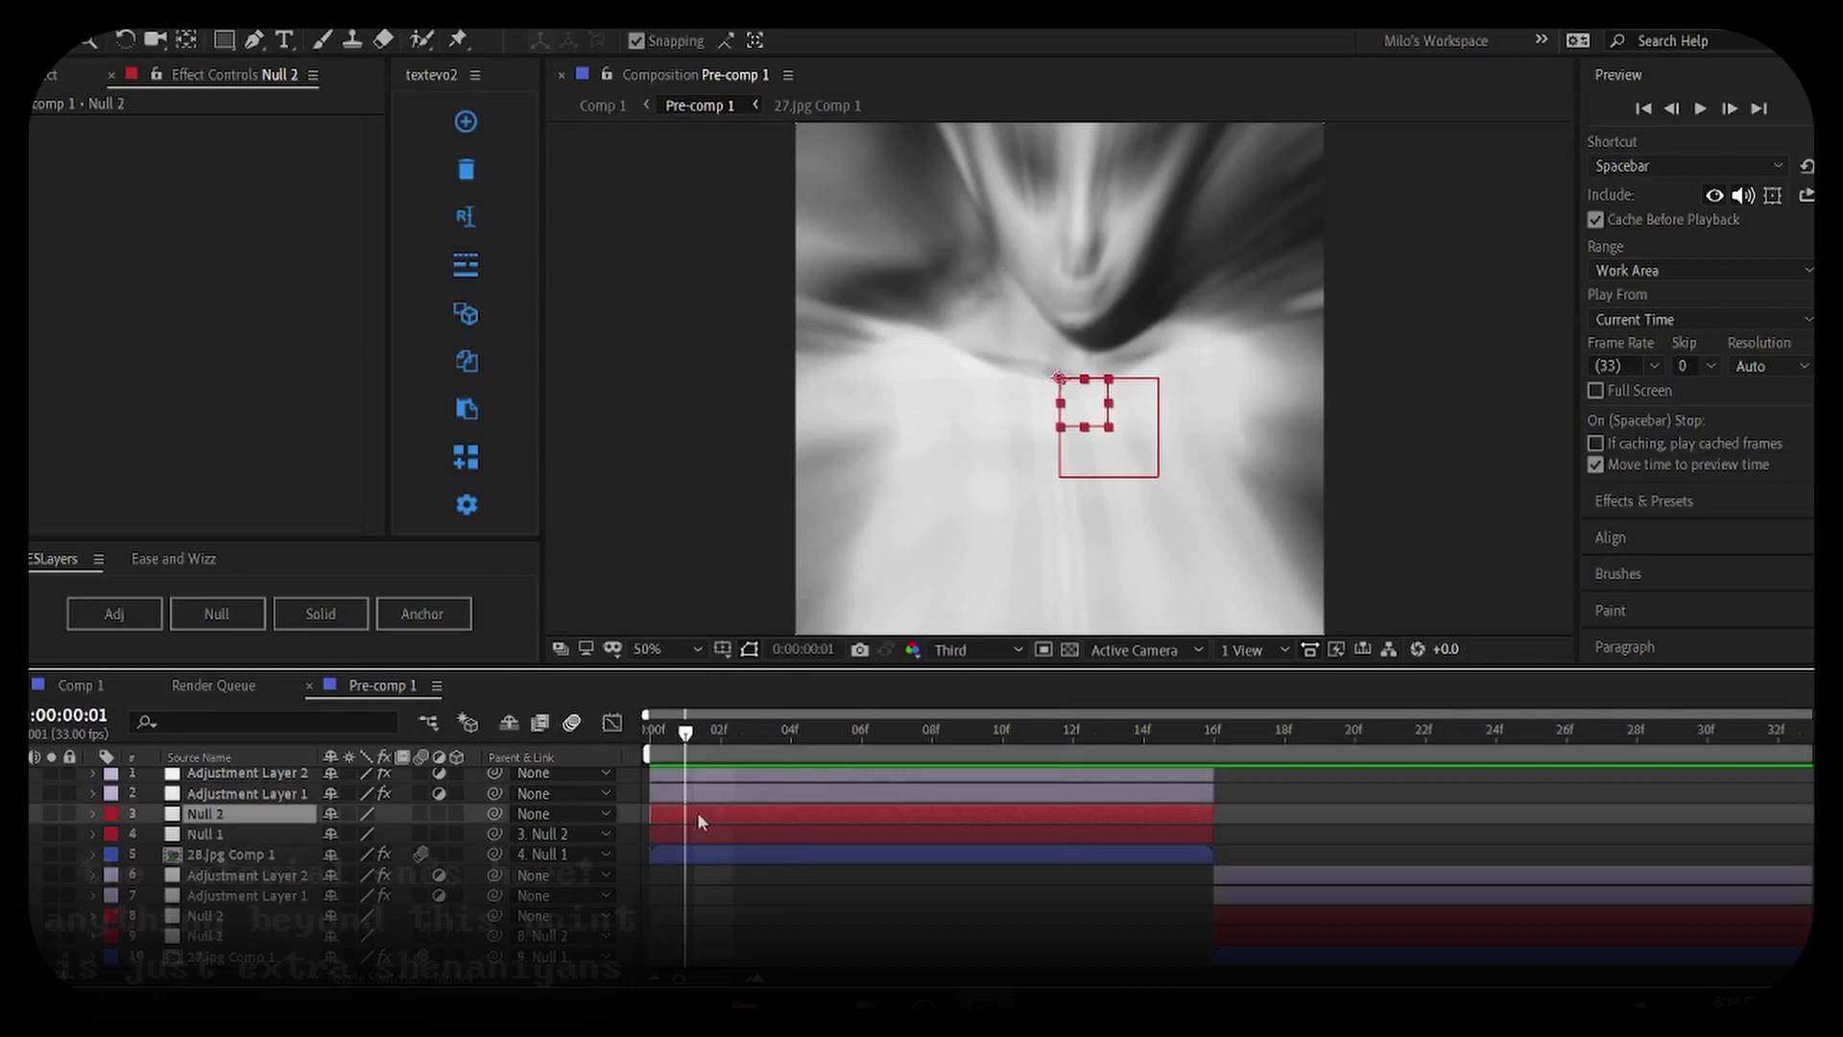
Add an adjustment layer above the upper Null 2 in Pre-comp 1, apply the milo's turb1 preset at the first frame and preview it
click(116, 617)
drag(678, 733, 586, 758)
key(ctrl+space)
text(m)
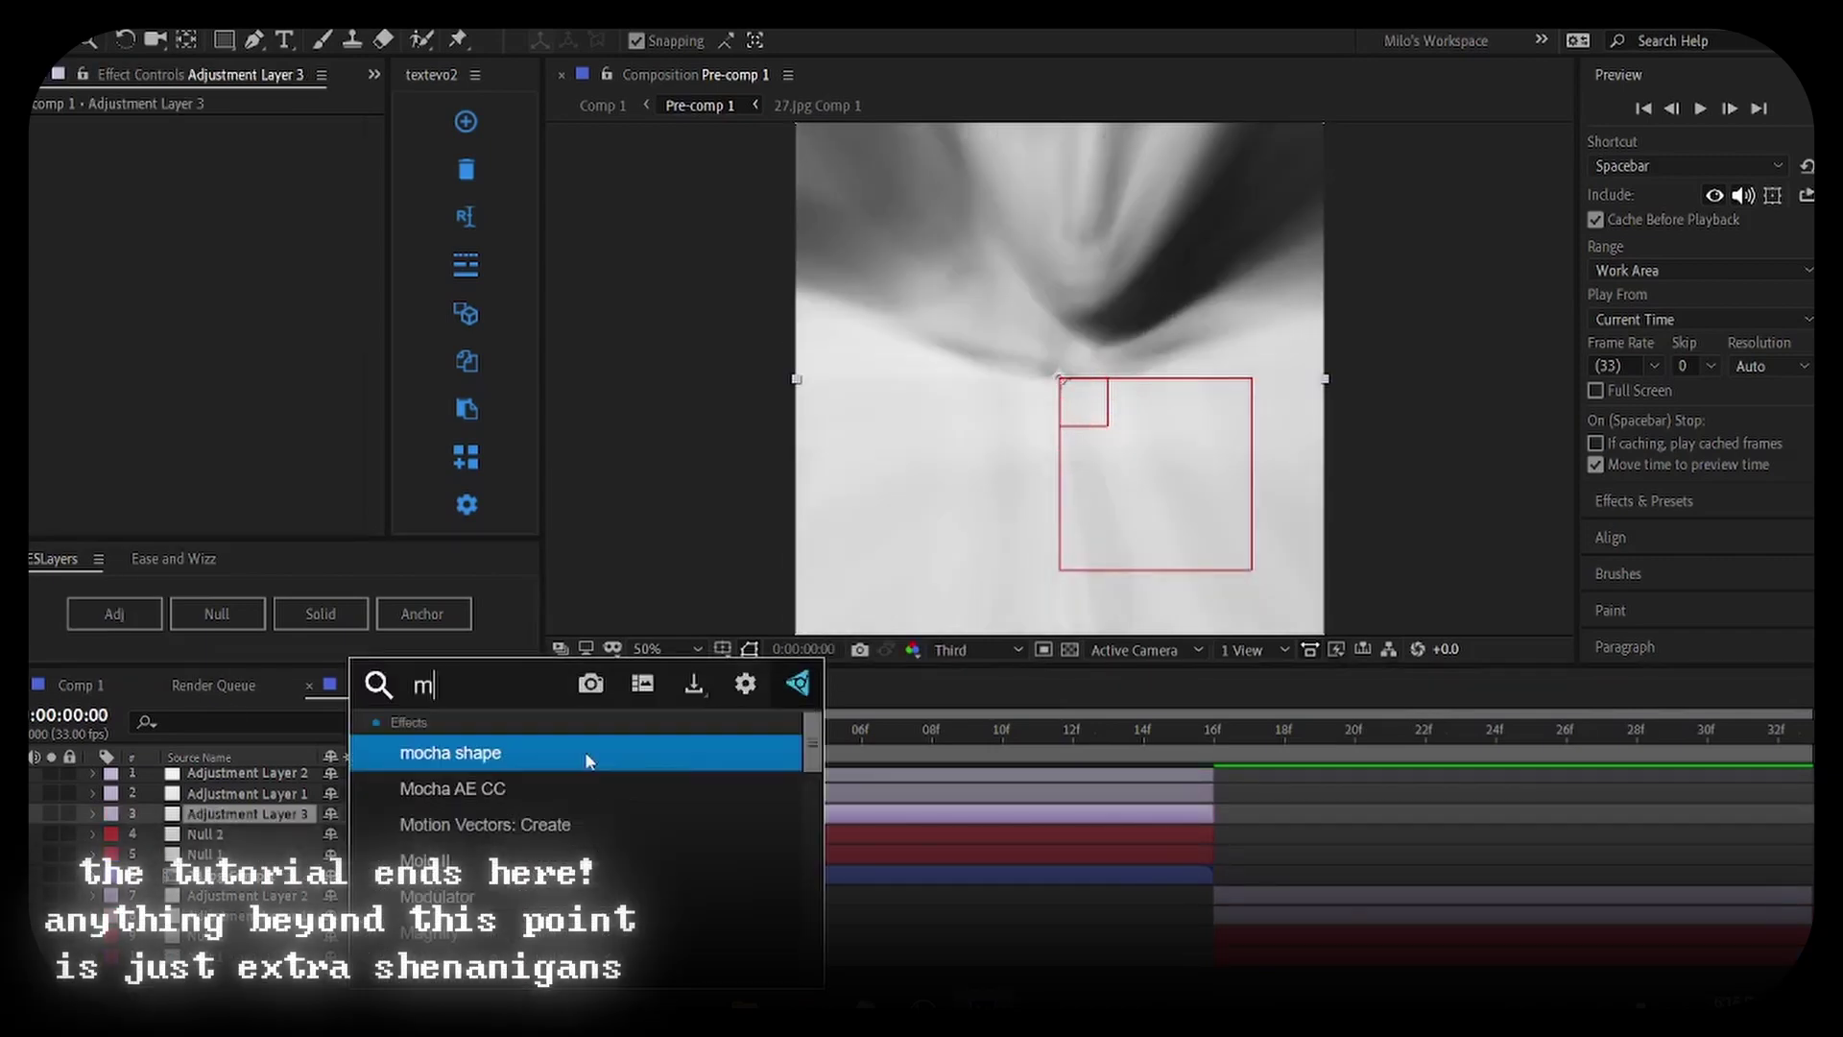
text(ilo's tu)
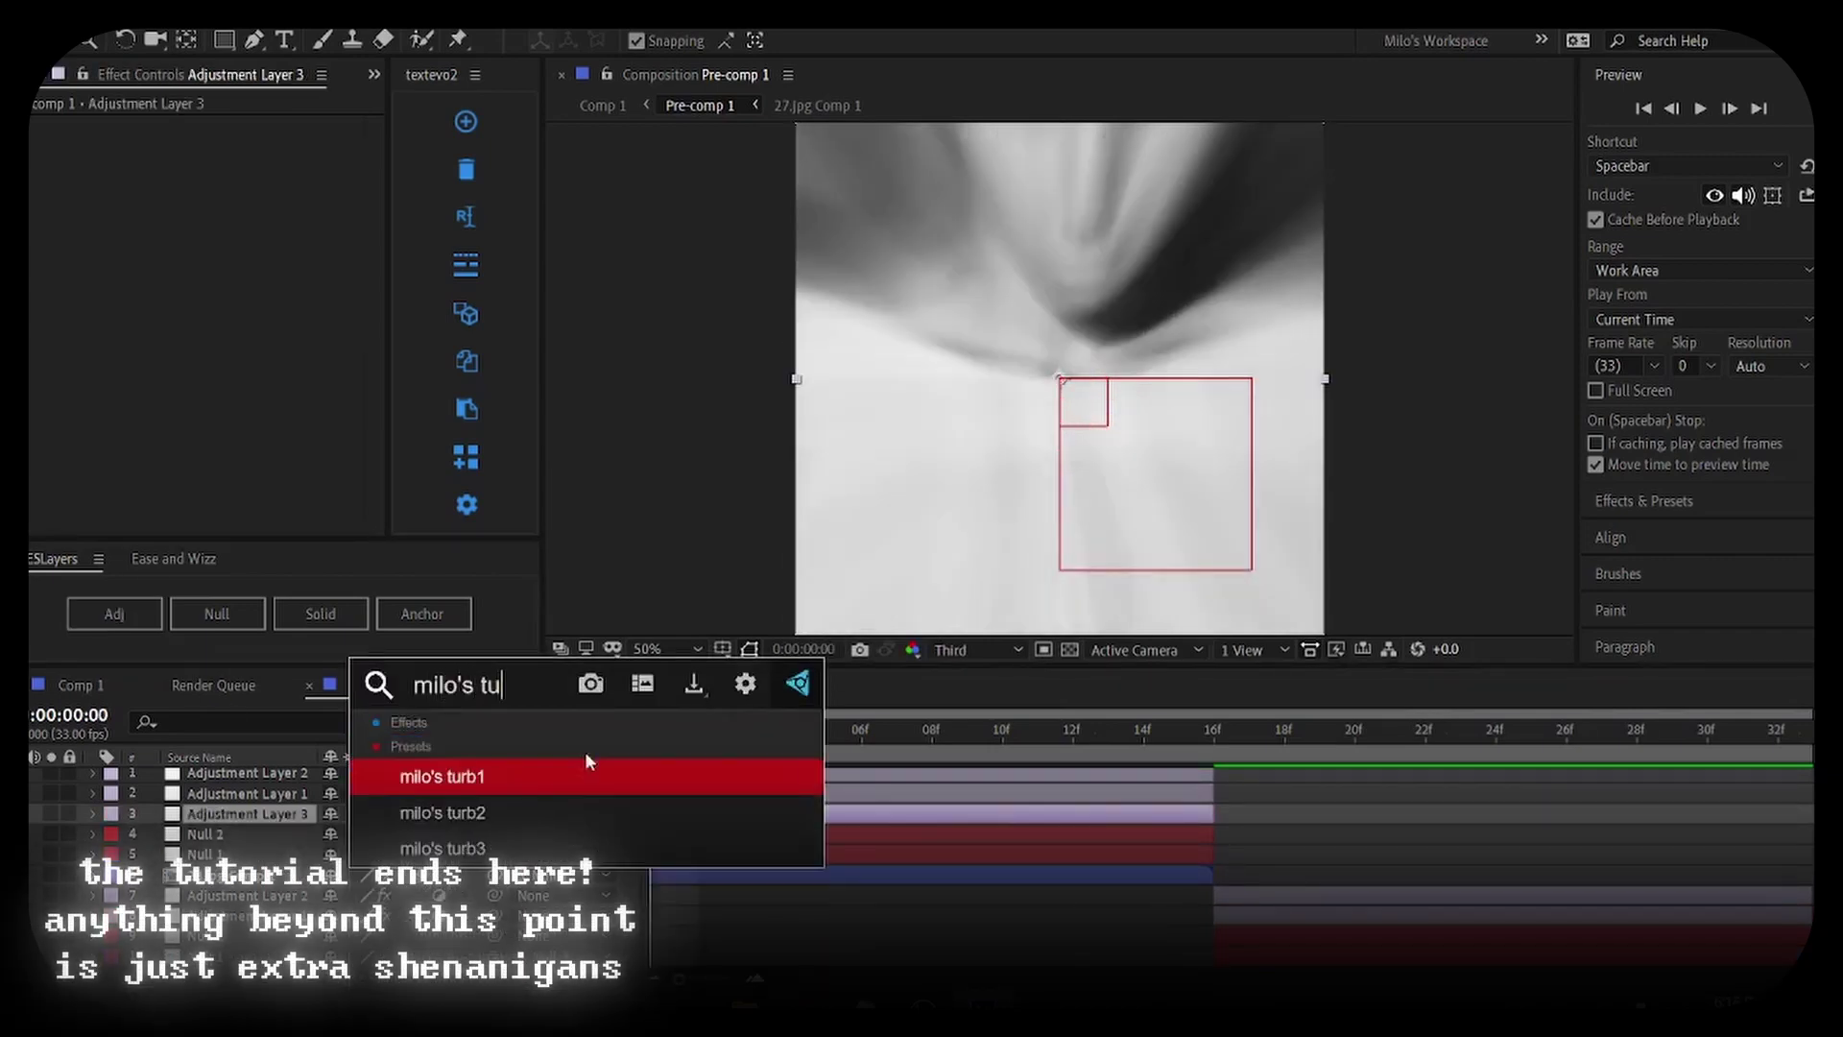
key(Return)
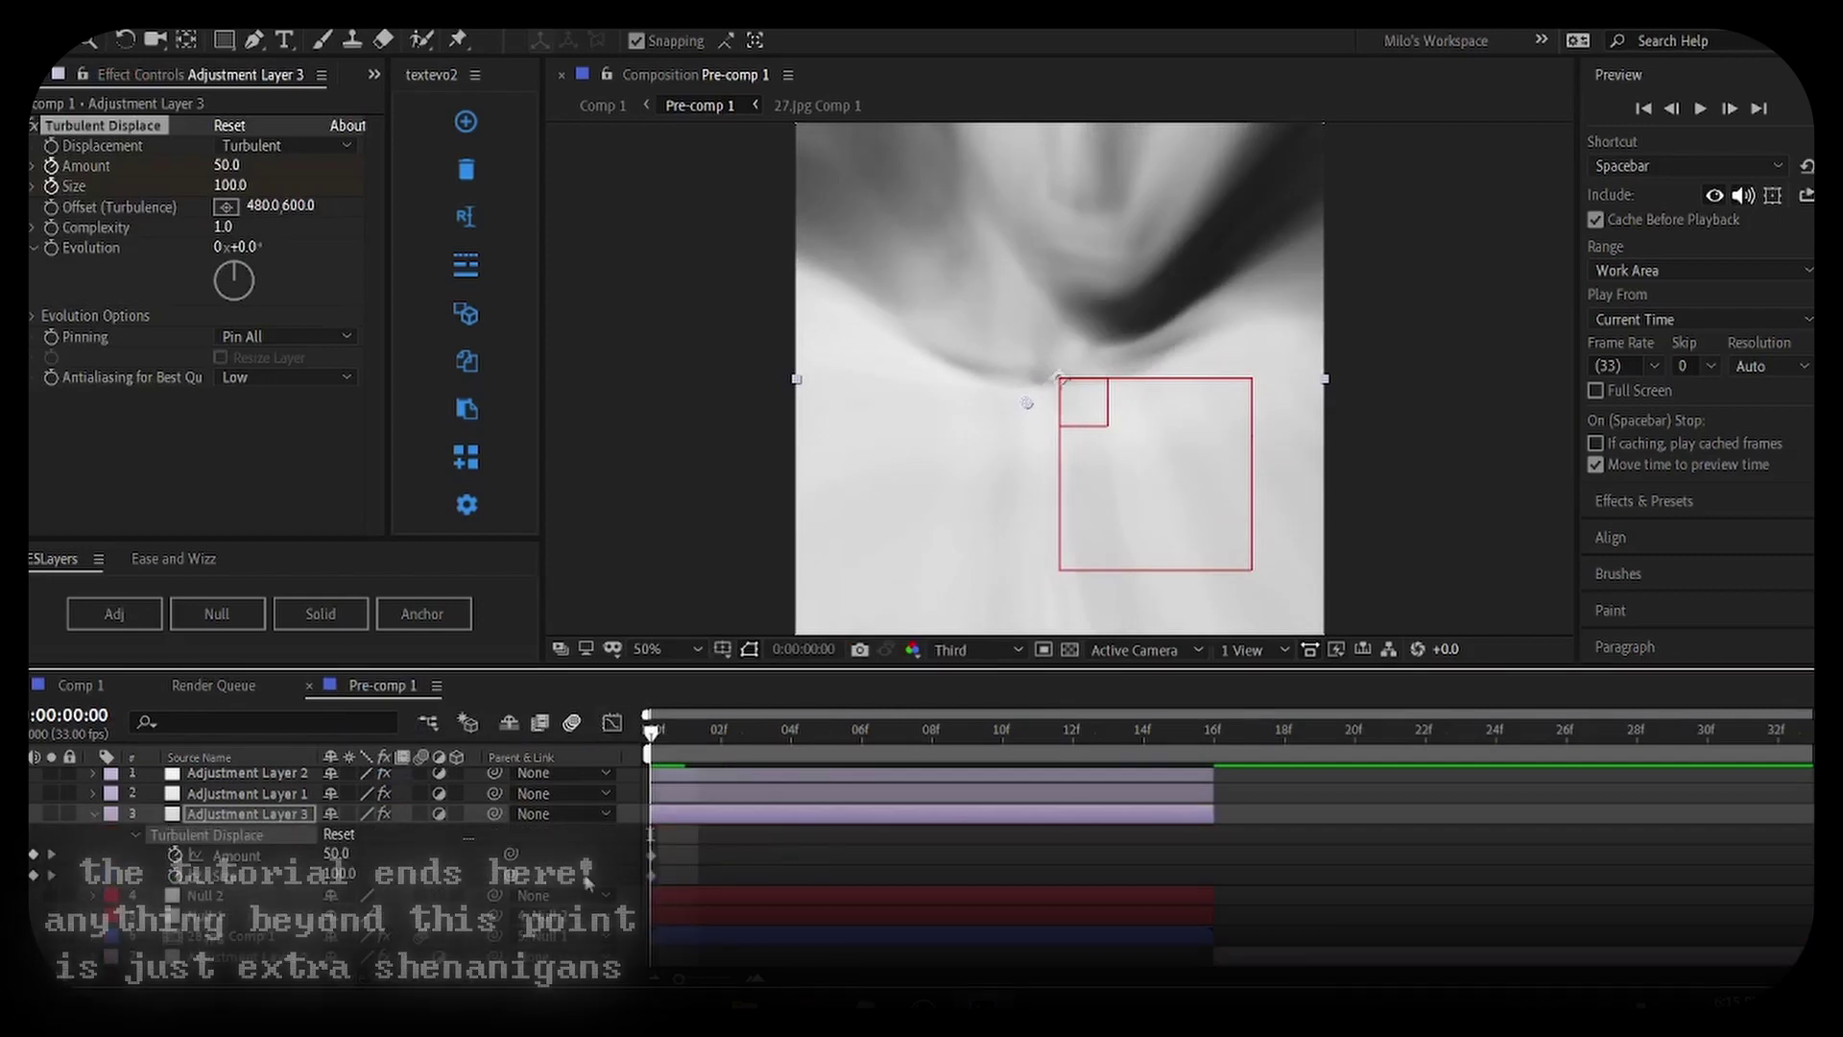
drag(772, 741, 724, 801)
drag(940, 795, 1311, 785)
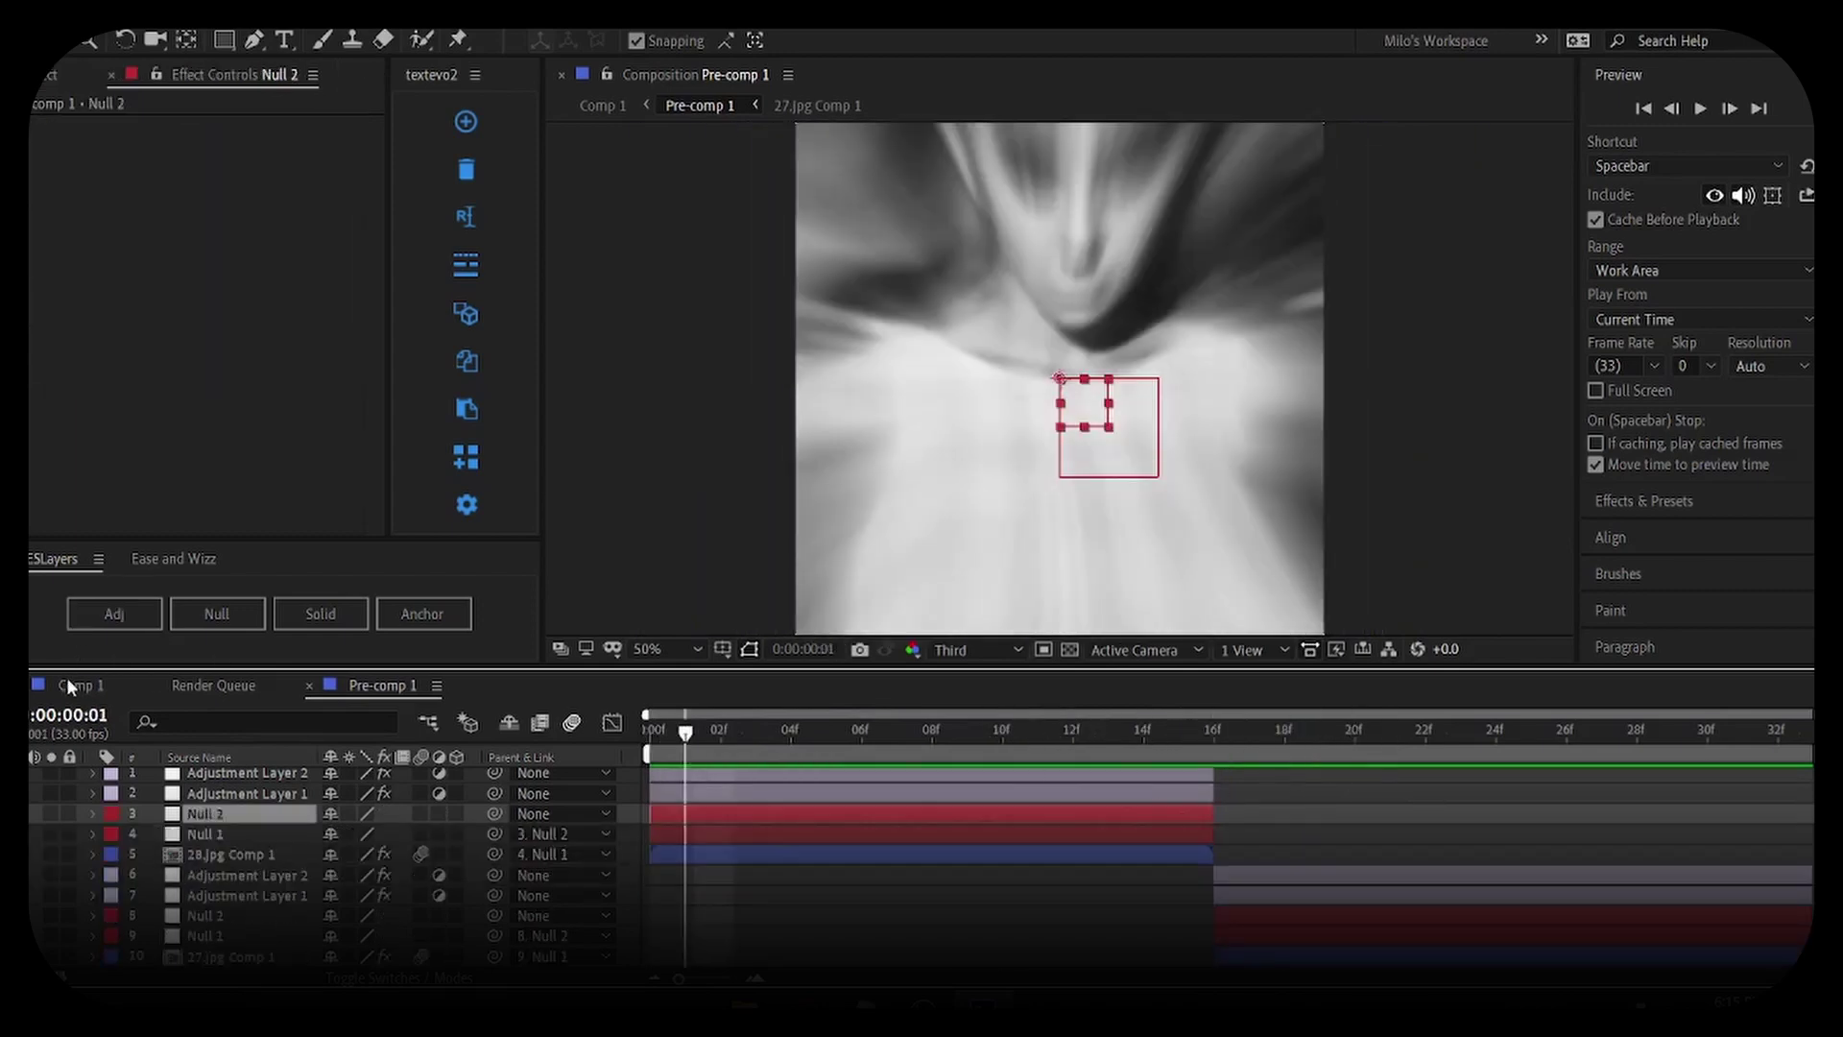
Add an adjustment layer above Pre-comp 1 in Comp 1 and apply the milo's turb1 preset at the first frame
click(107, 683)
click(115, 614)
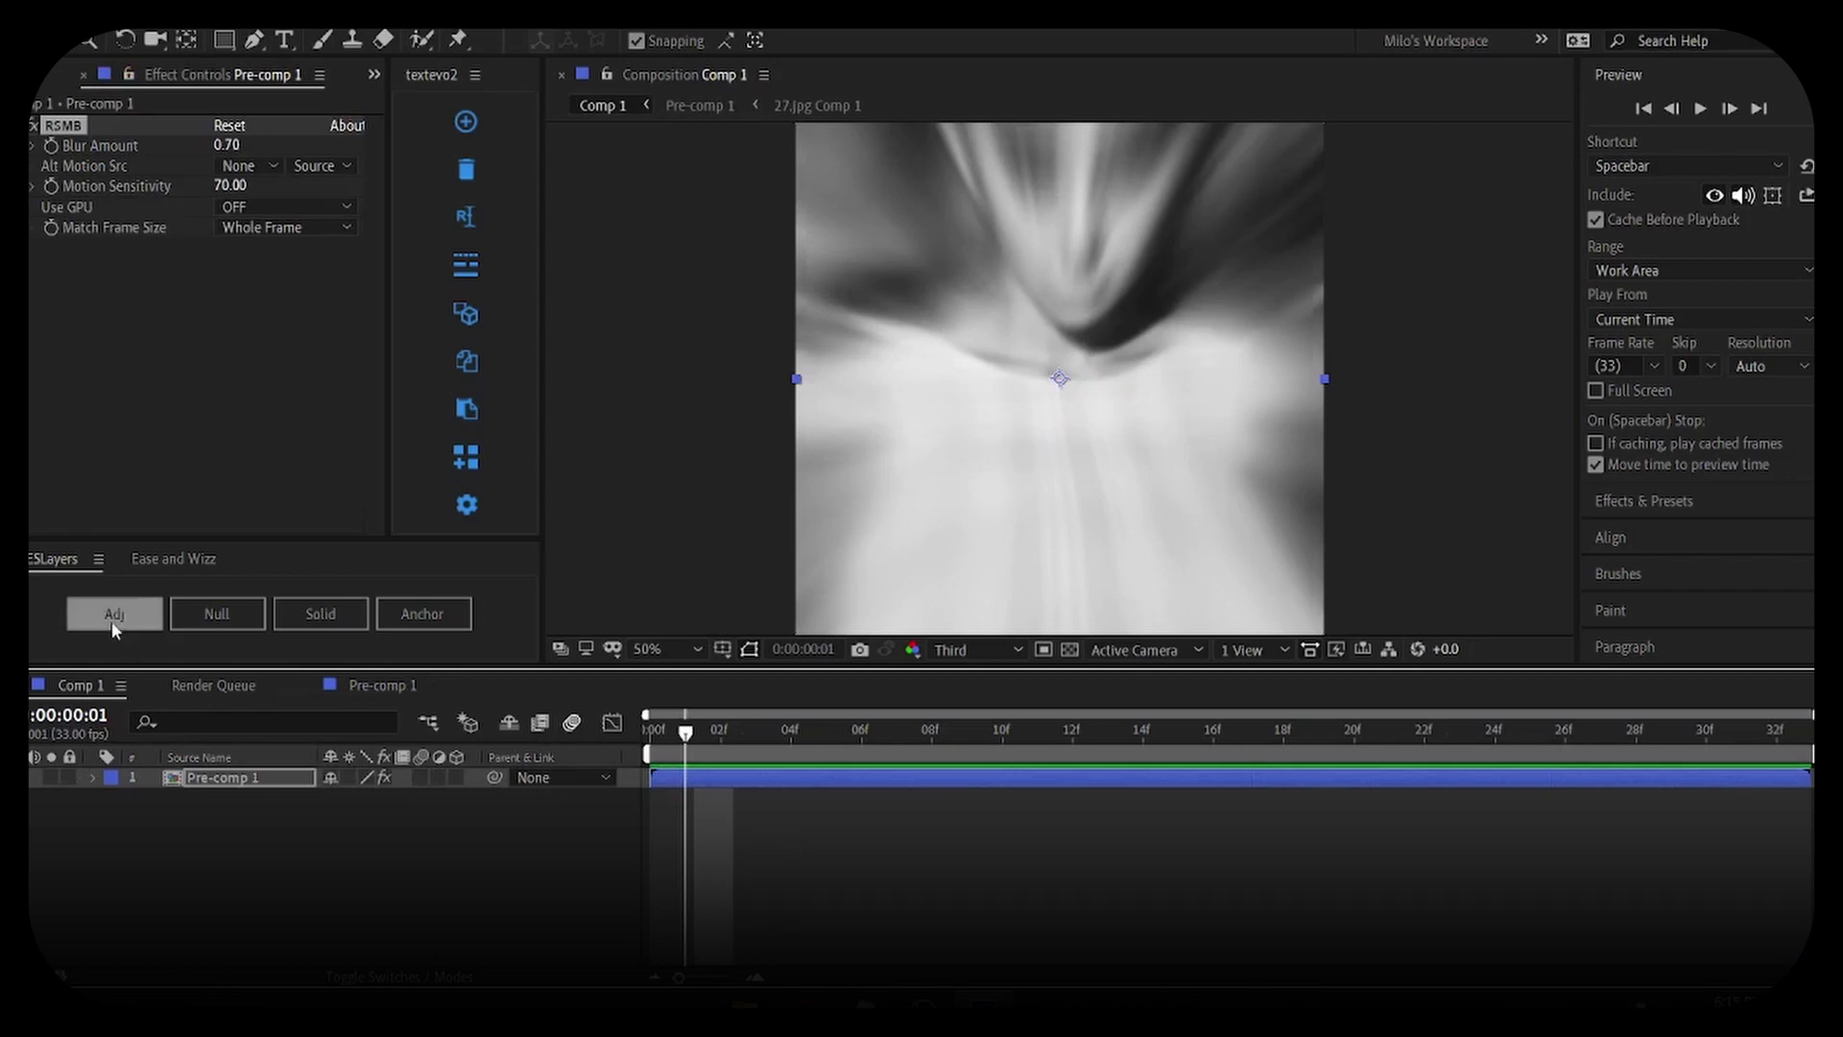
key(ctrl+space)
text(m)
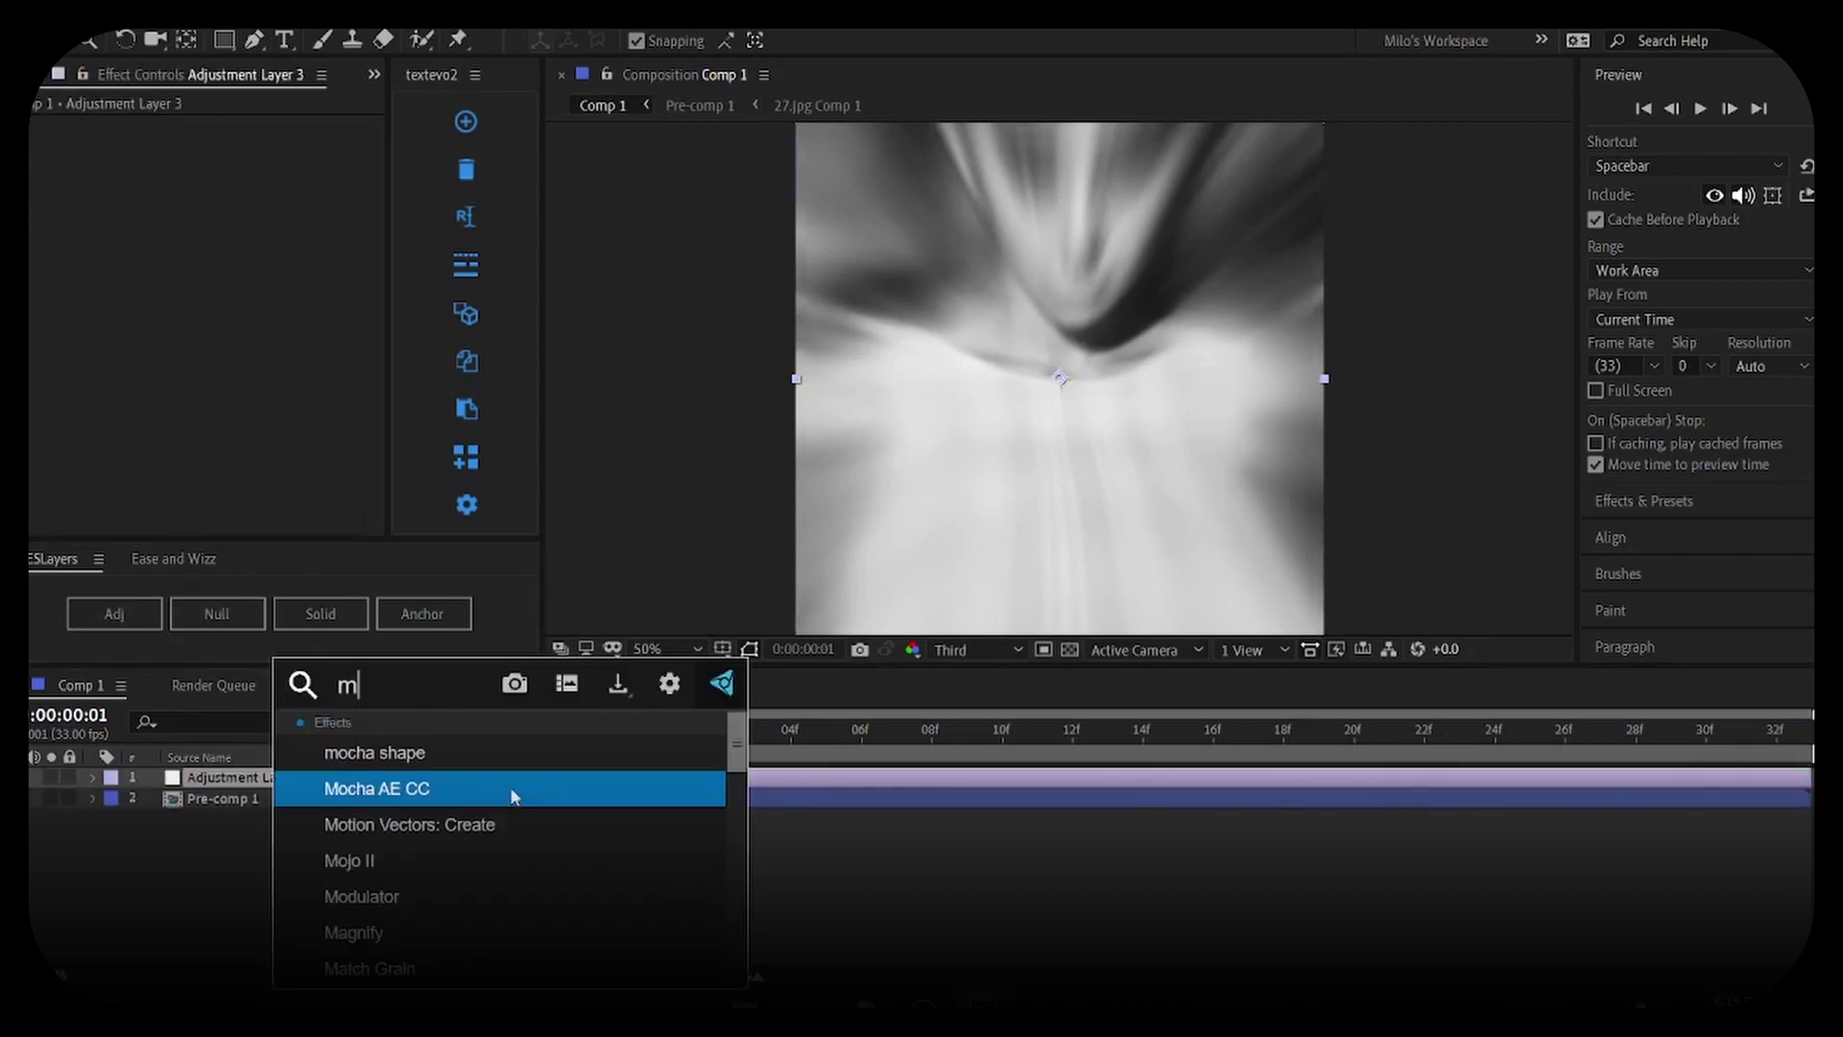
click(775, 943)
drag(685, 732, 621, 758)
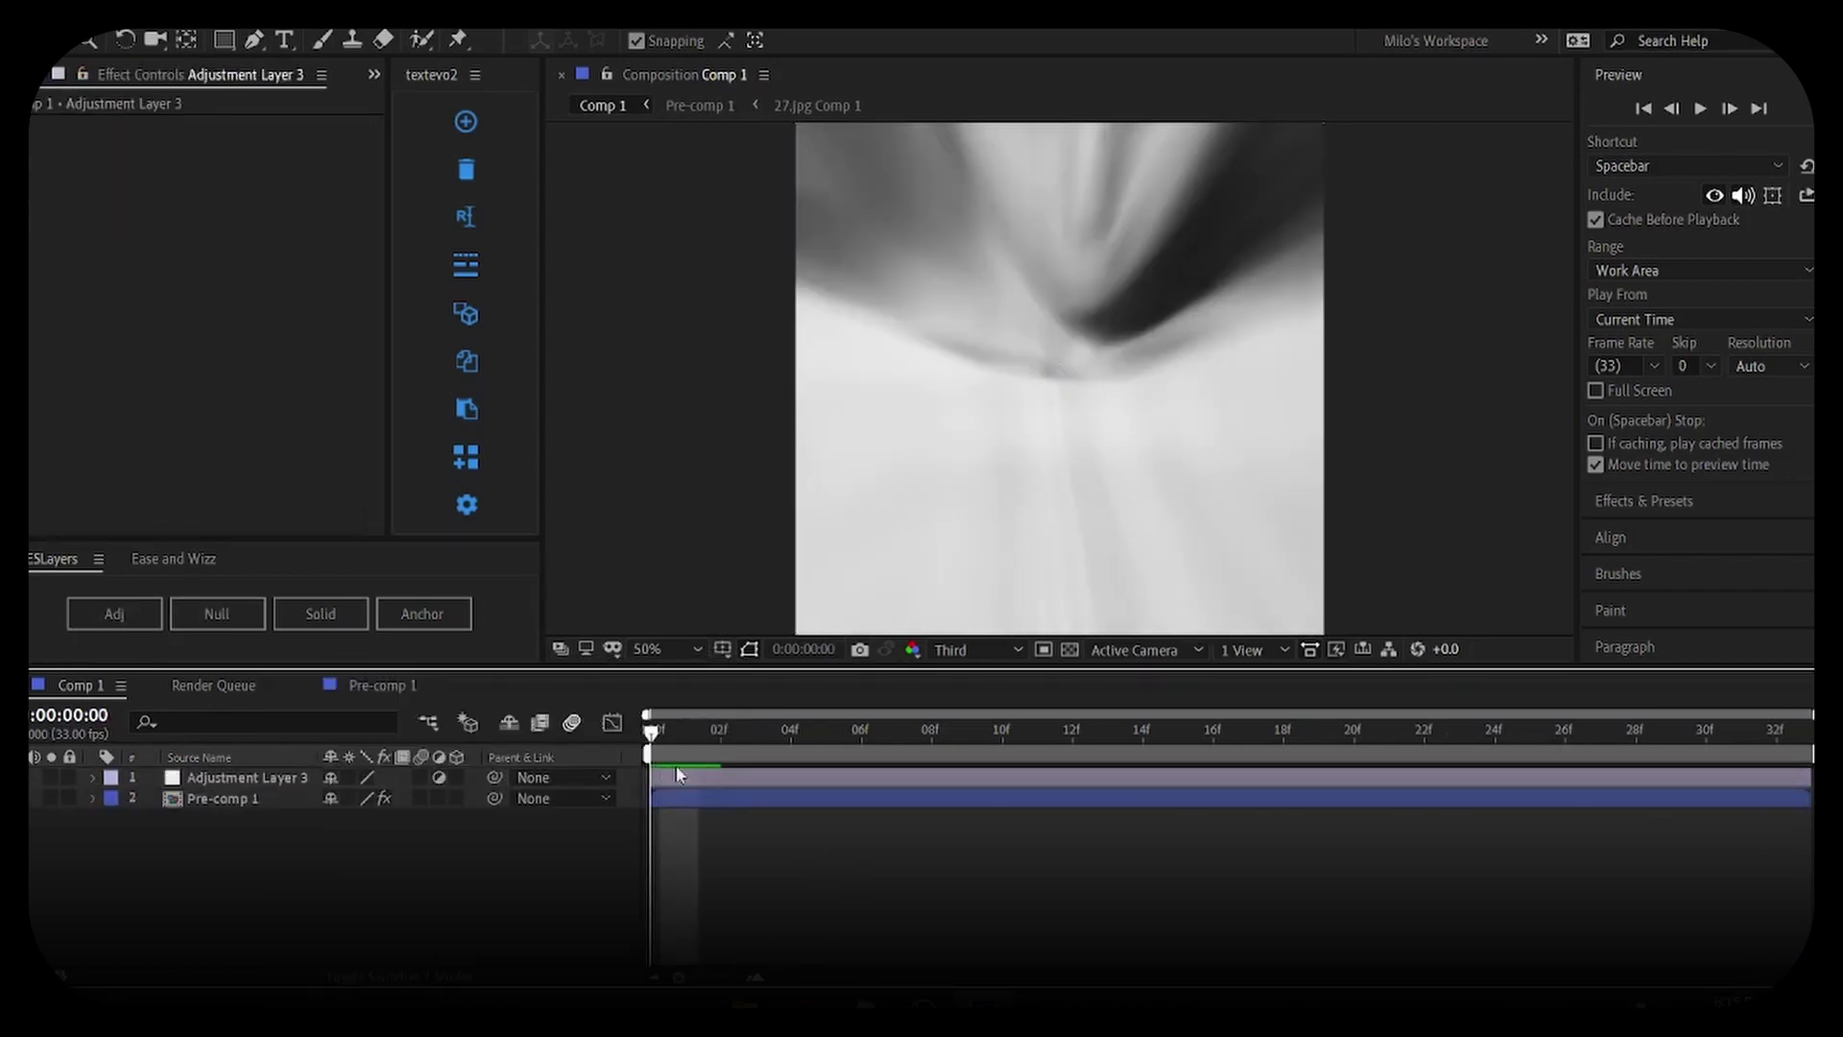
click(682, 795)
click(674, 781)
key(ctrl+space)
text(mil)
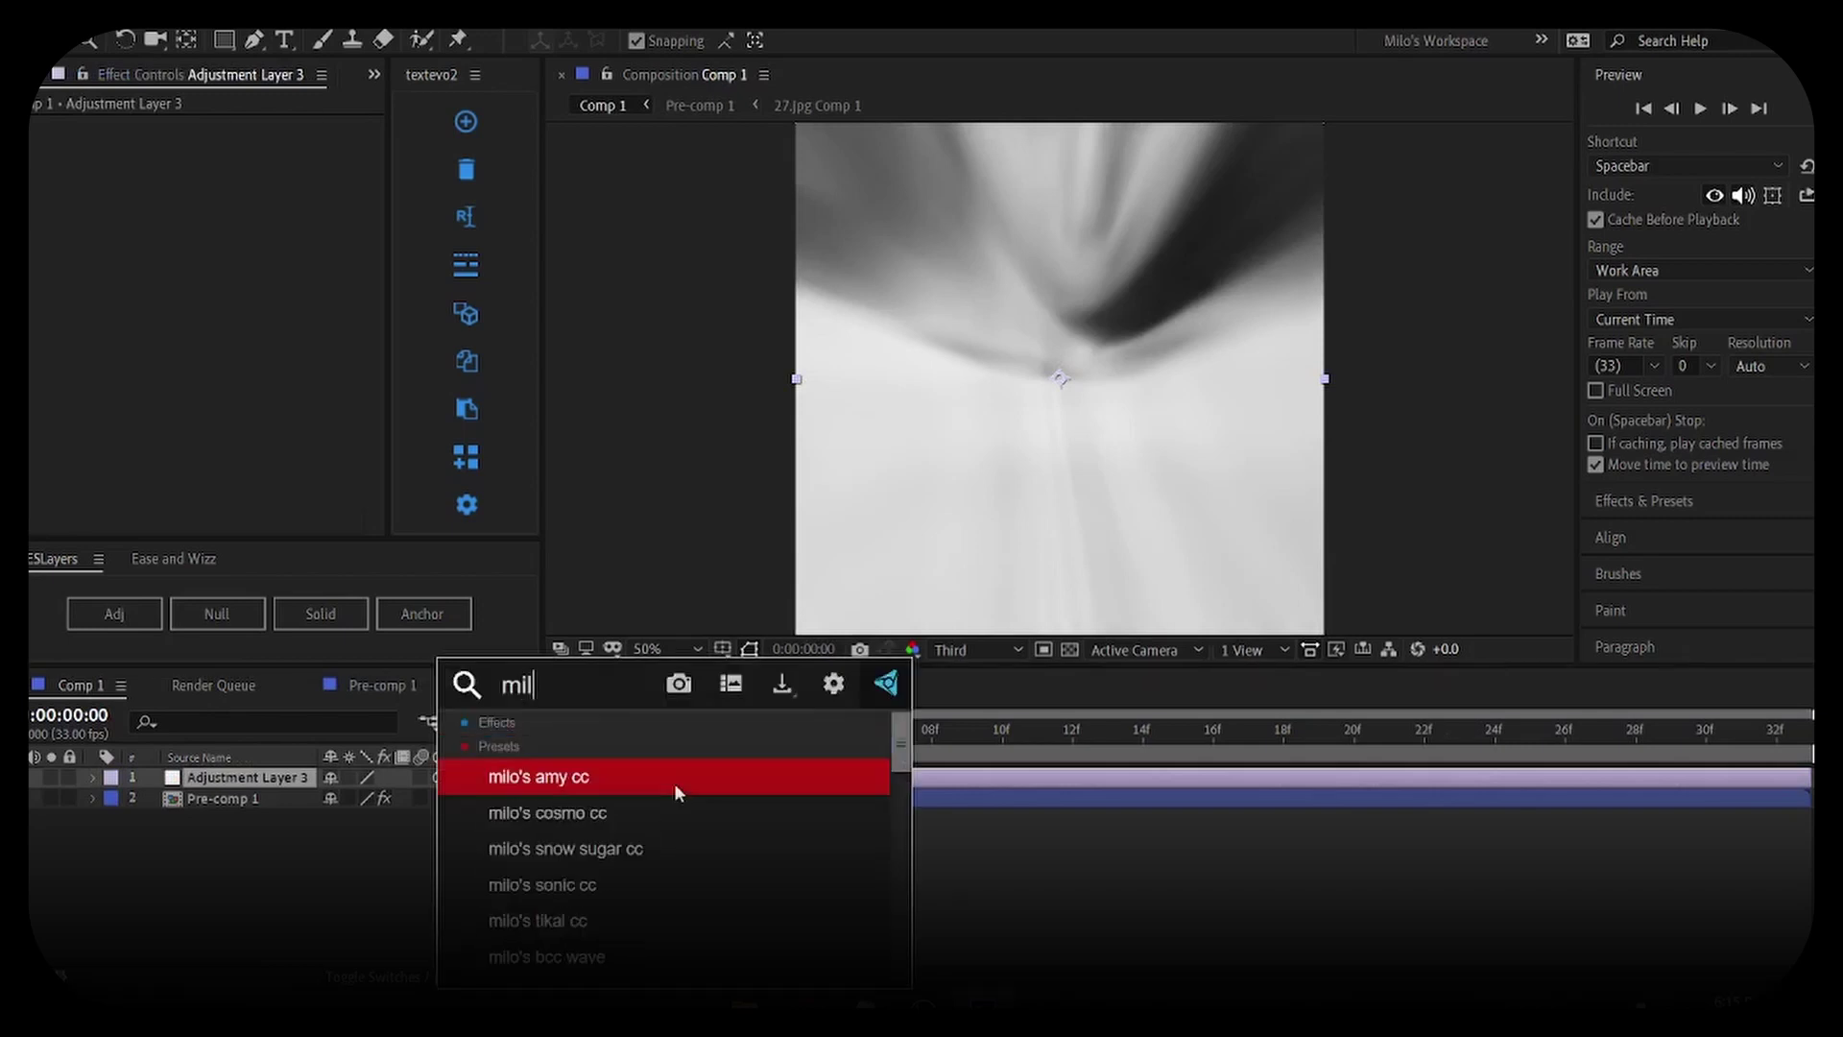
text(o's tu)
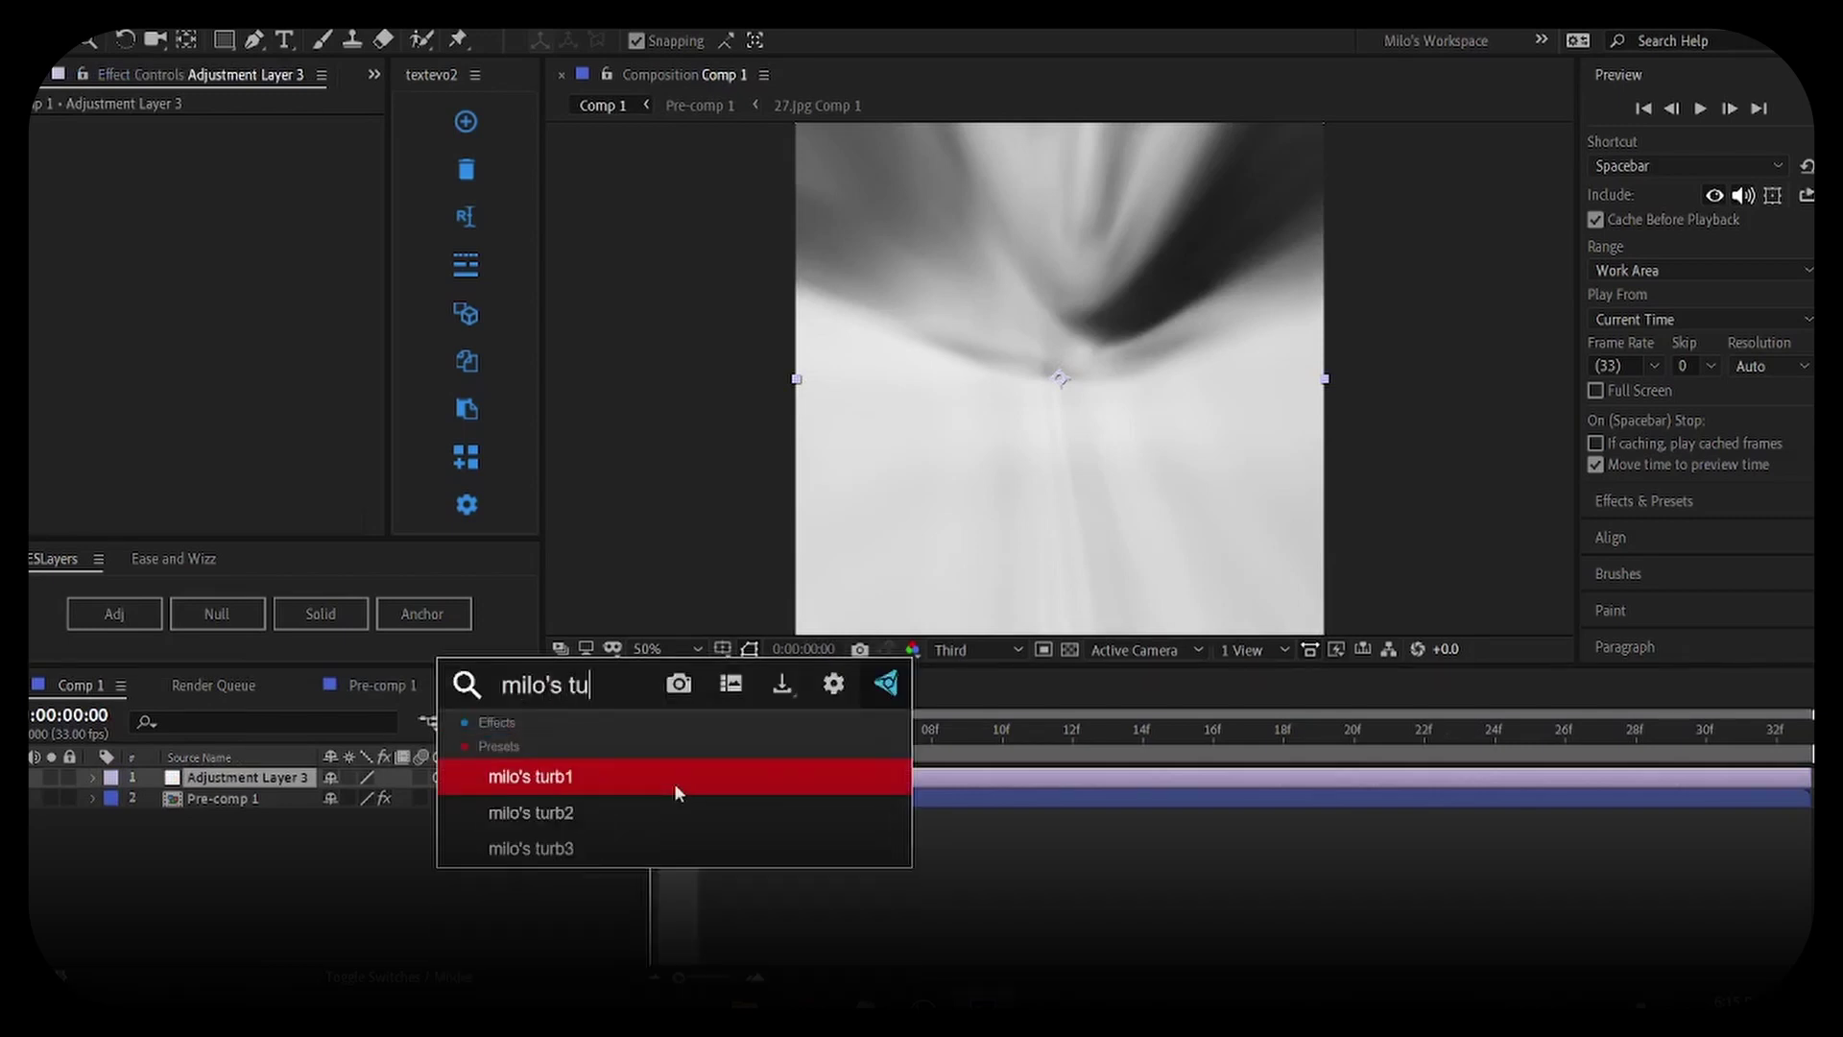
key(Return)
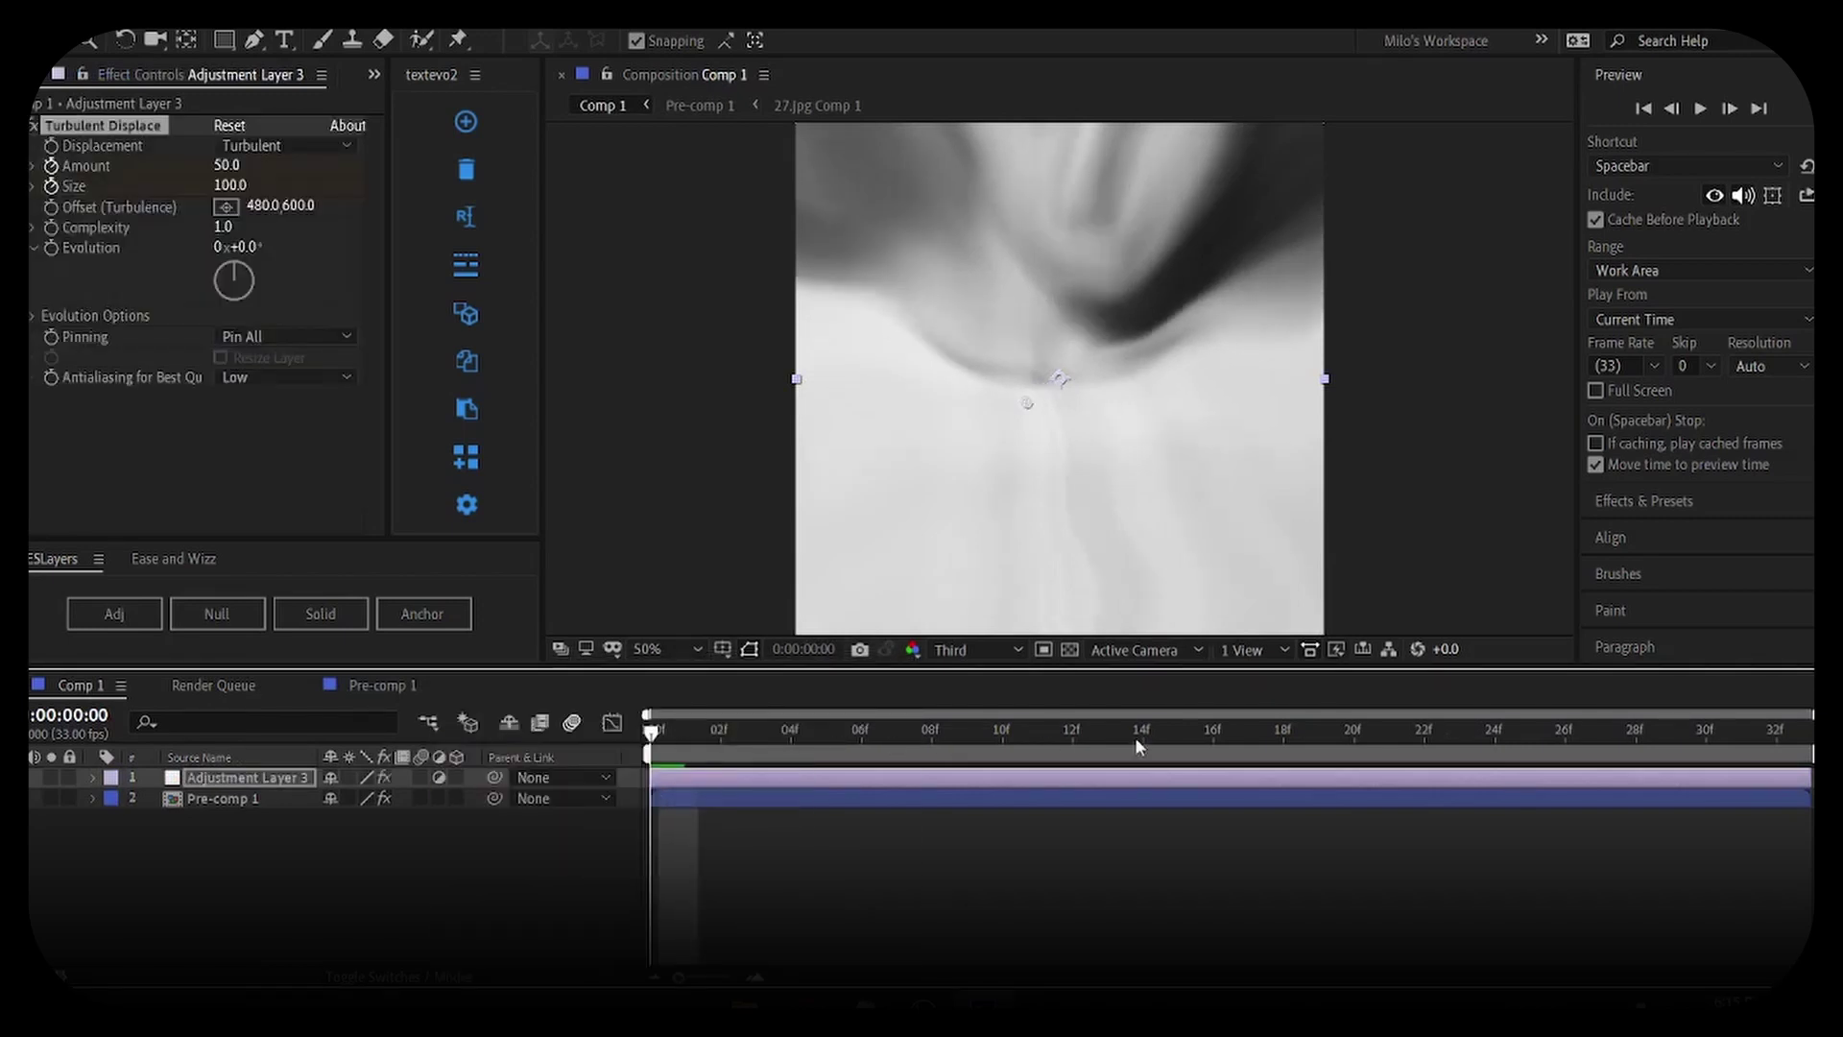
Reveal the turbulence keyframes, play back Comp 1, and delete Adjustment Layer 3
key(u)
key(space)
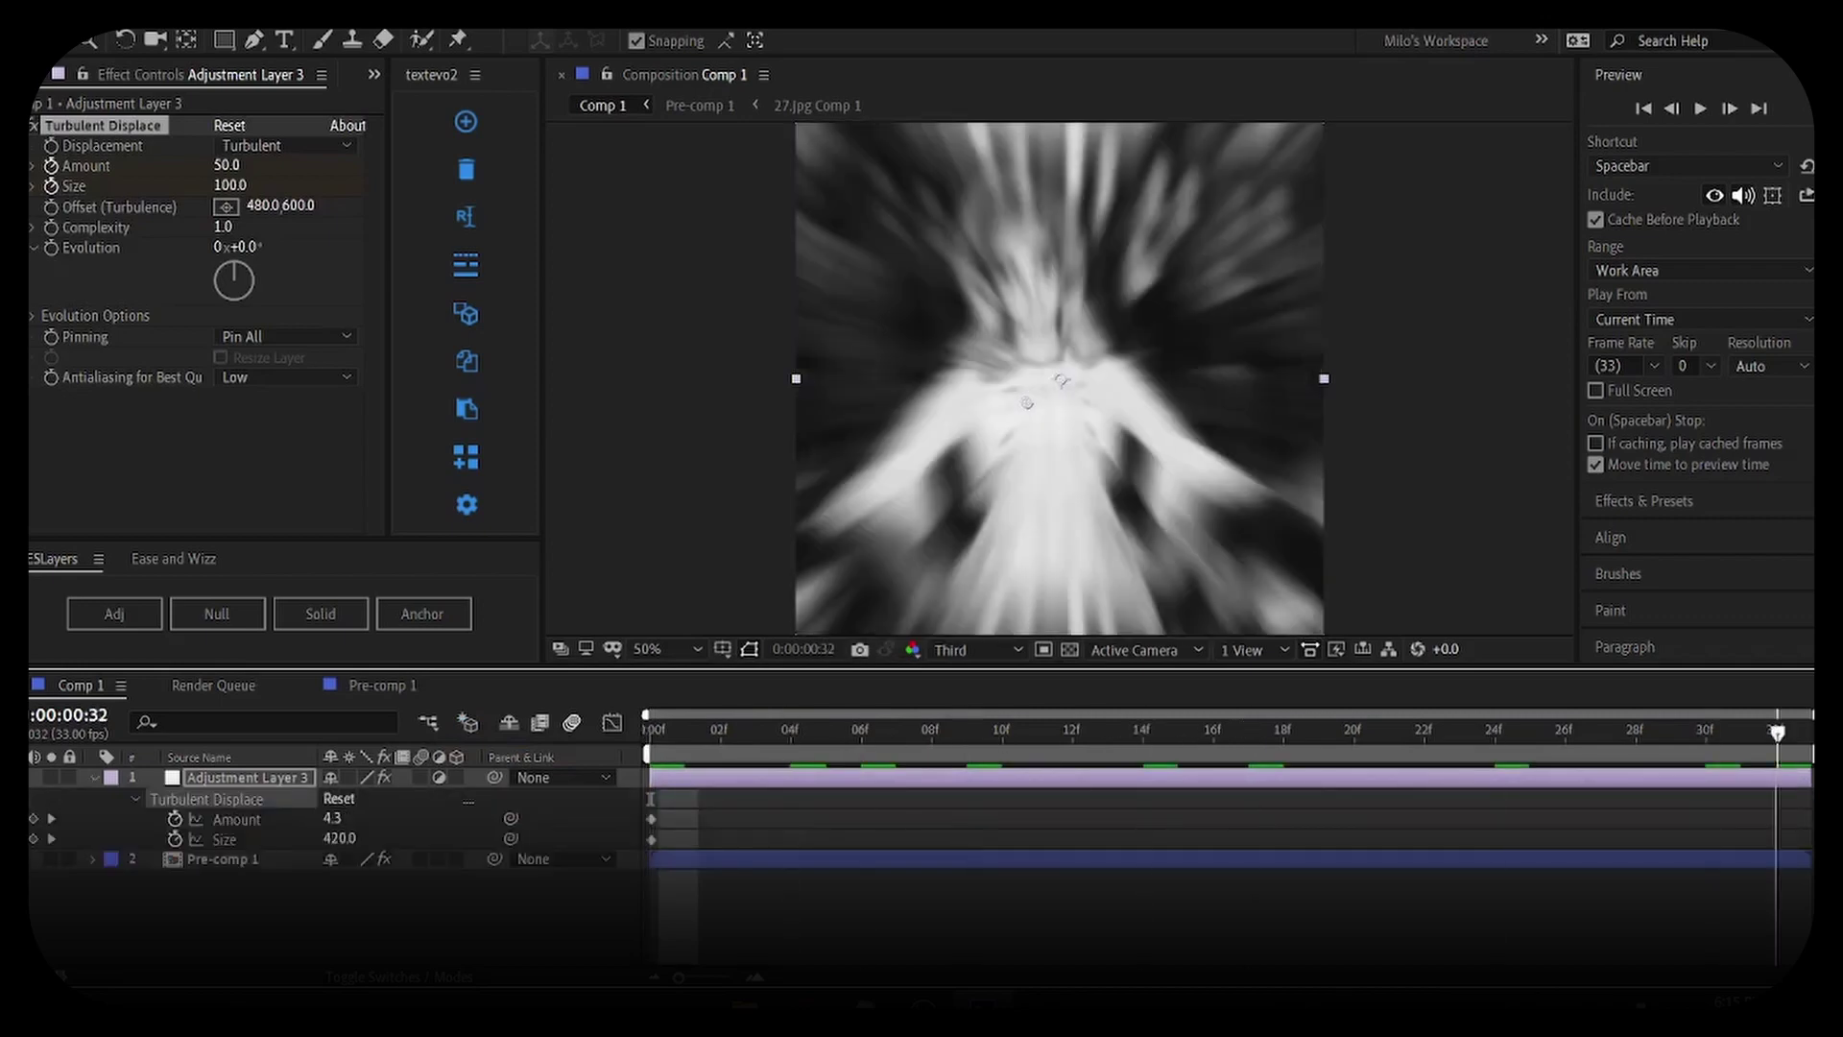
drag(1778, 733, 612, 786)
click(667, 784)
key(Delete)
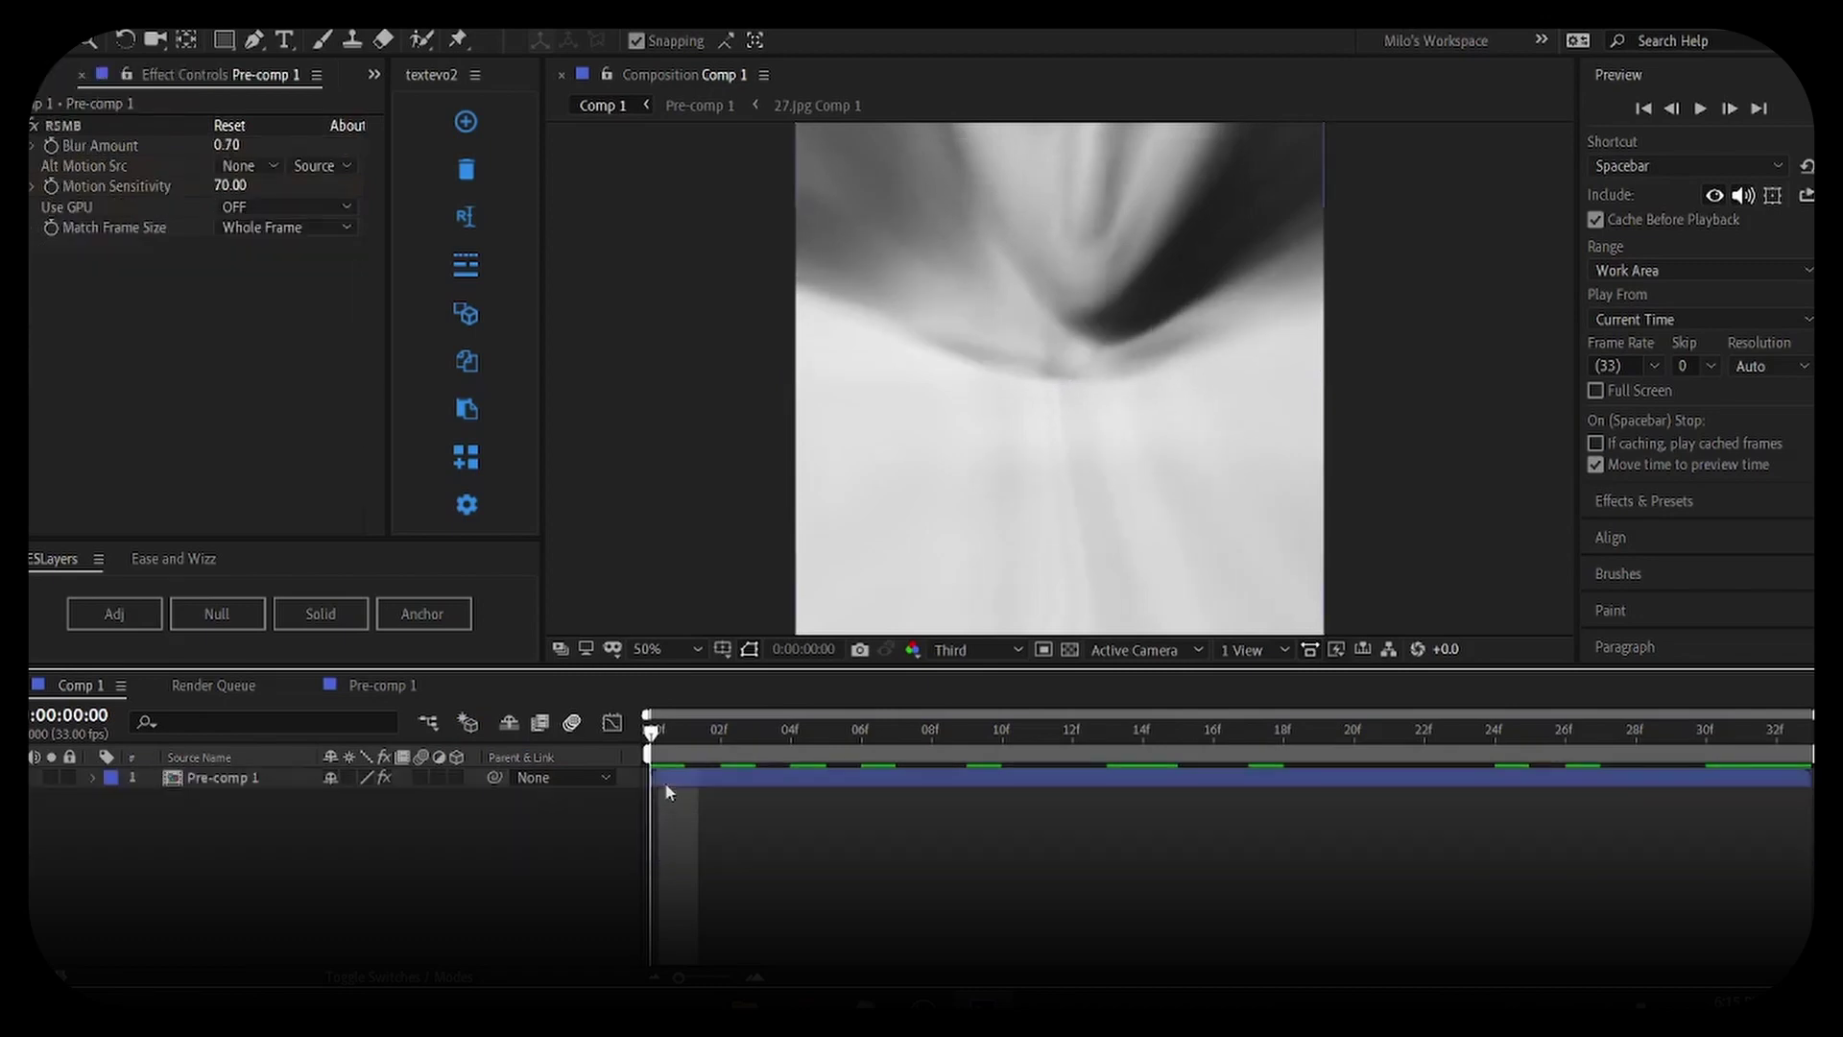
Open Pre-comp 1, add an adjustment layer above the upper Null 2 and apply the milo's turb1 preset to it
double_click(668, 786)
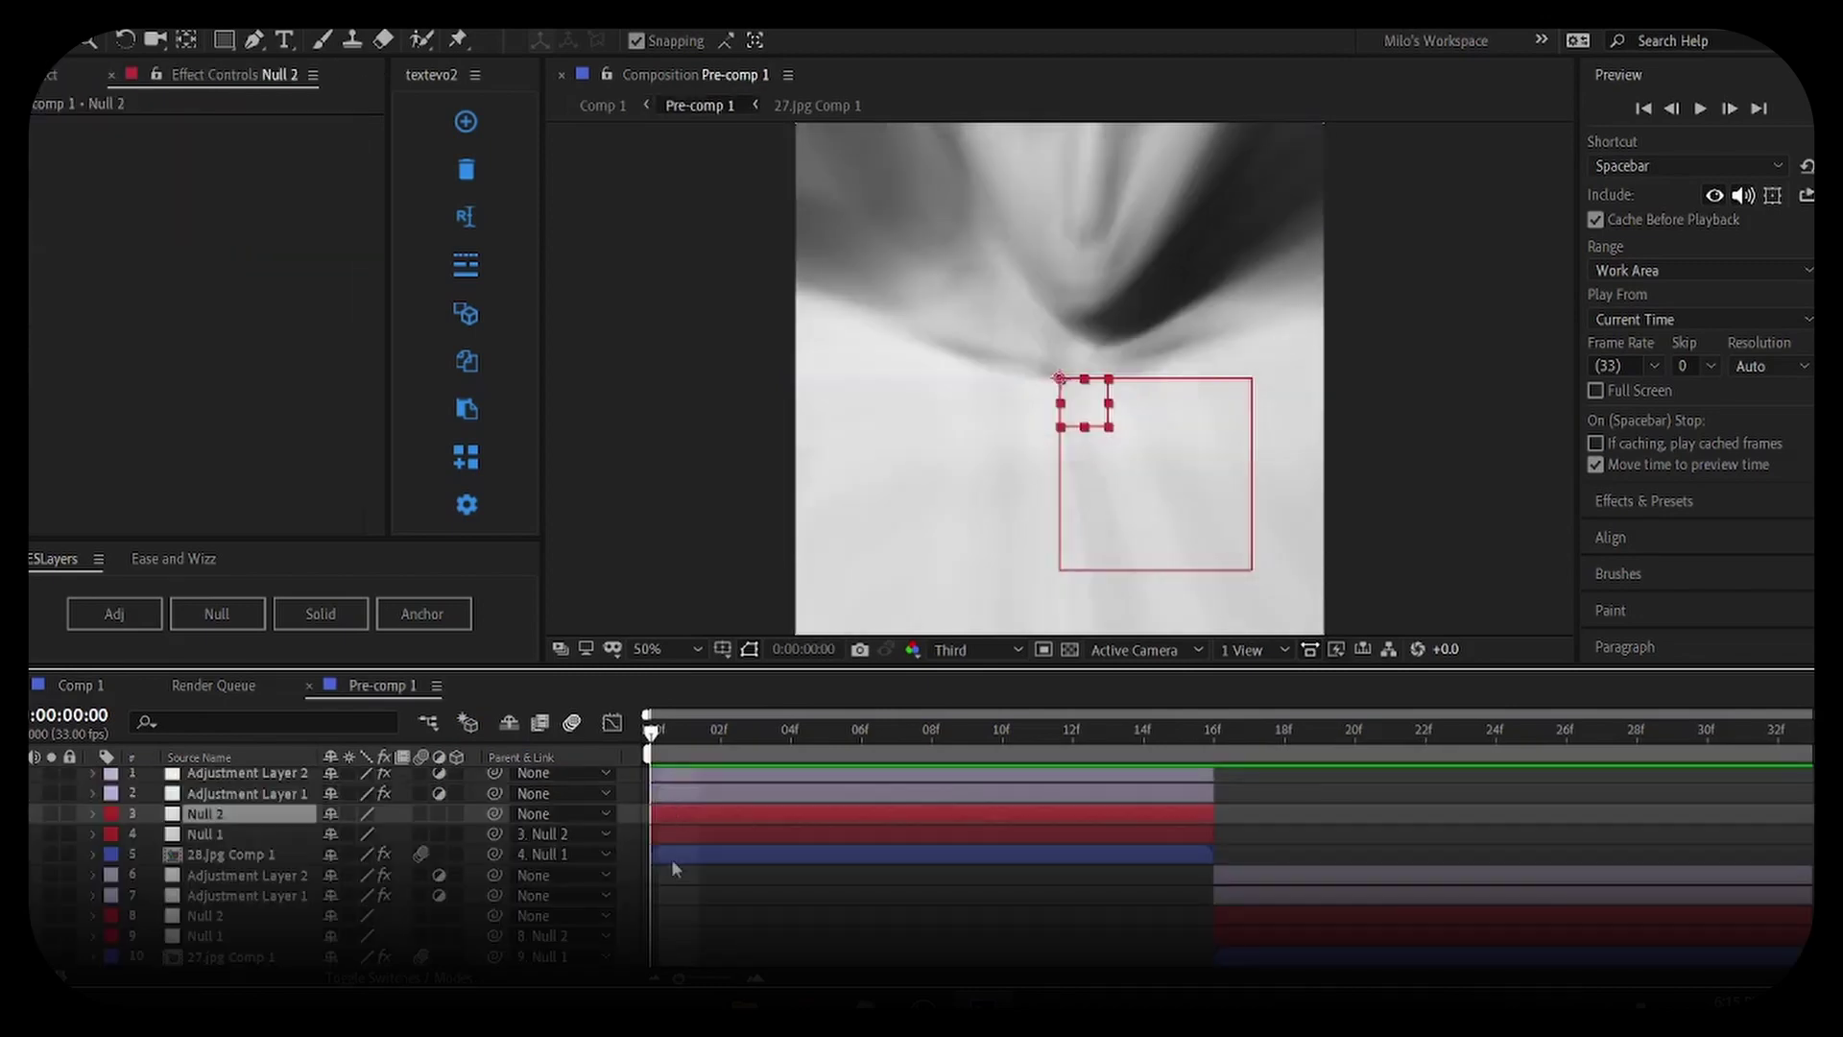
click(146, 625)
key(ctrl+space)
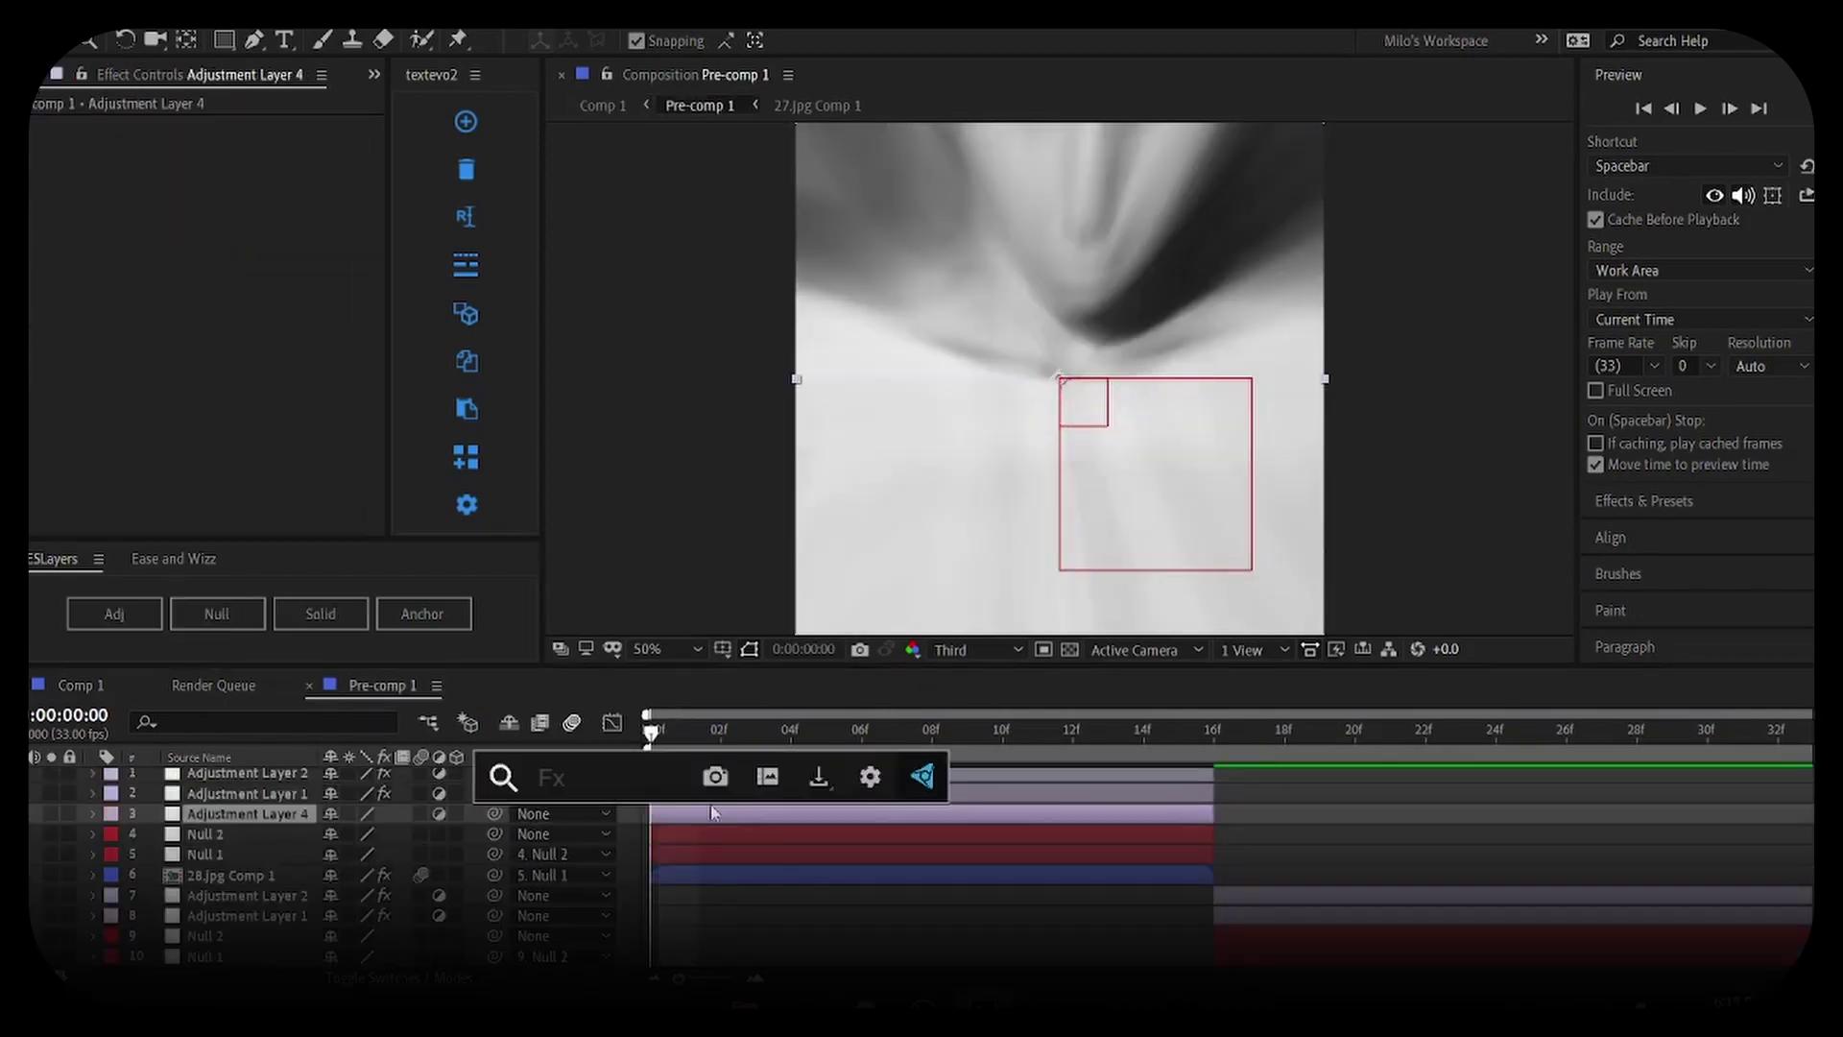
text(milo's tur)
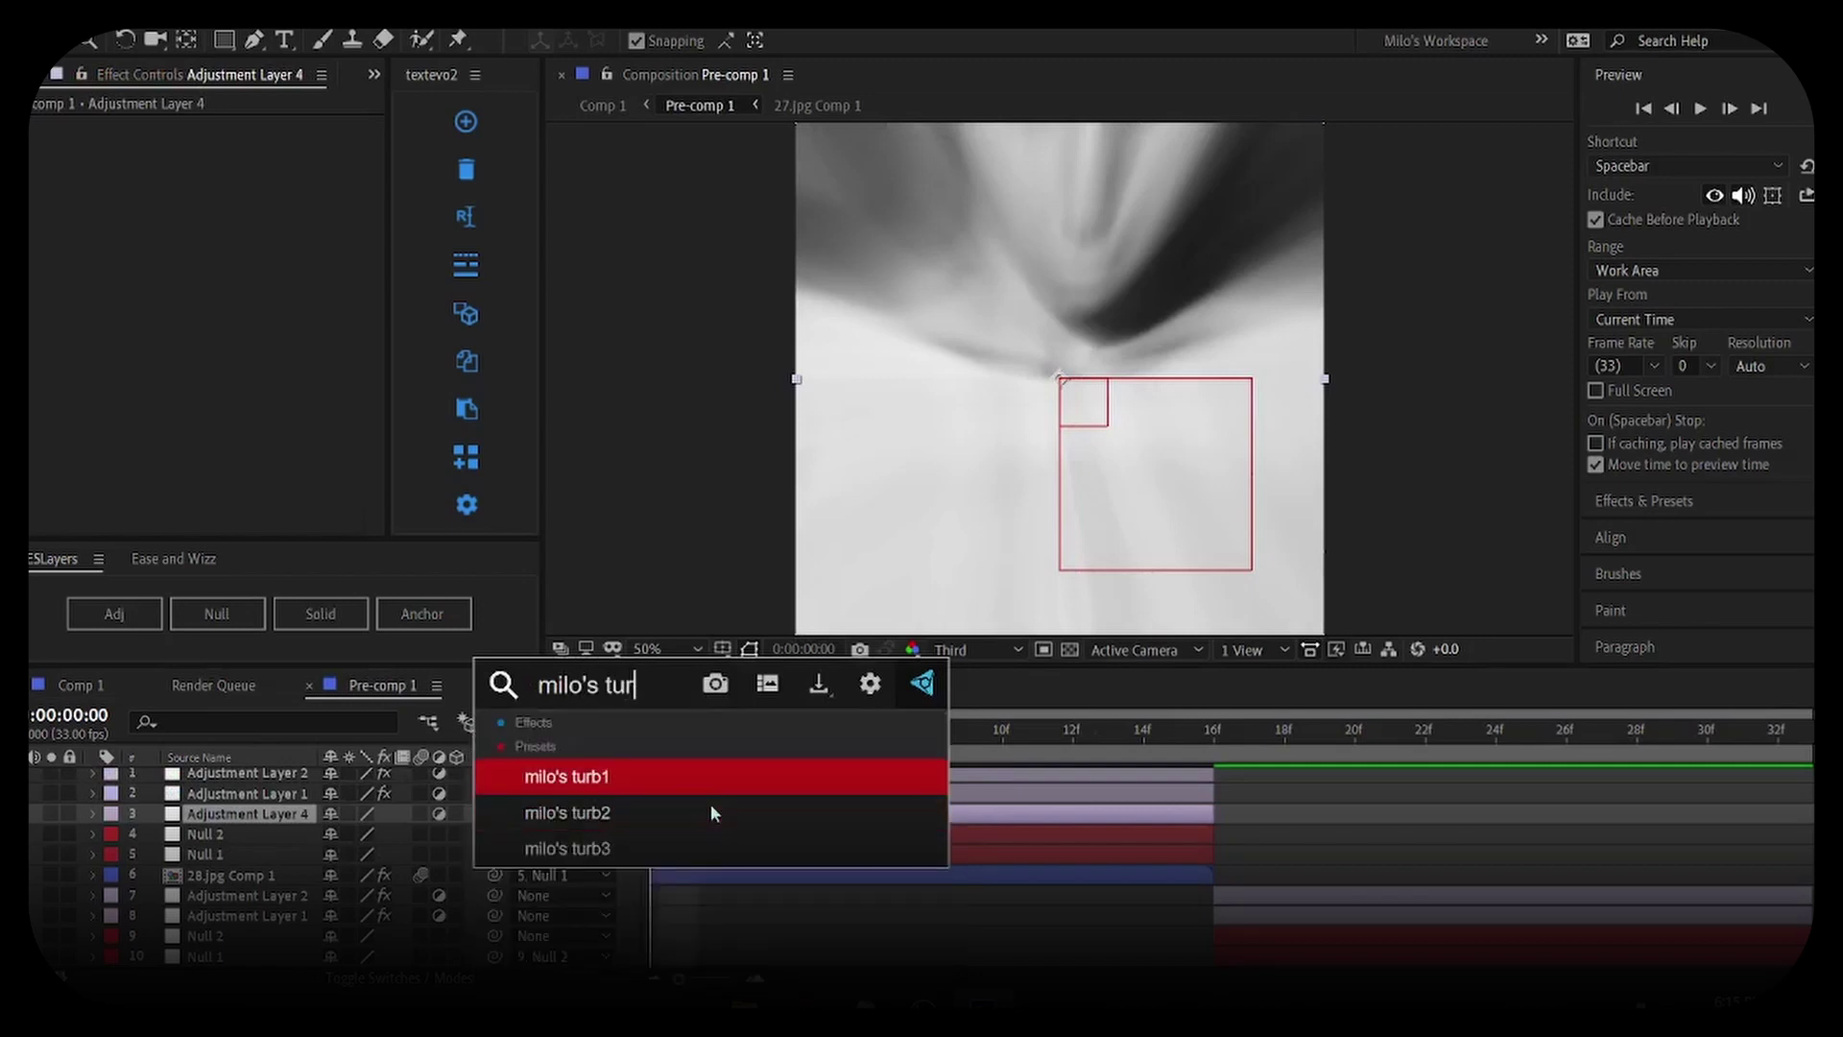
key(Return)
key(space)
Keyframe Adjustment Layer 4's Turbulent Displace Amount to 0 and raise its Size, move both end keyframes to frame 16, and play back
drag(761, 755, 1179, 828)
key(u)
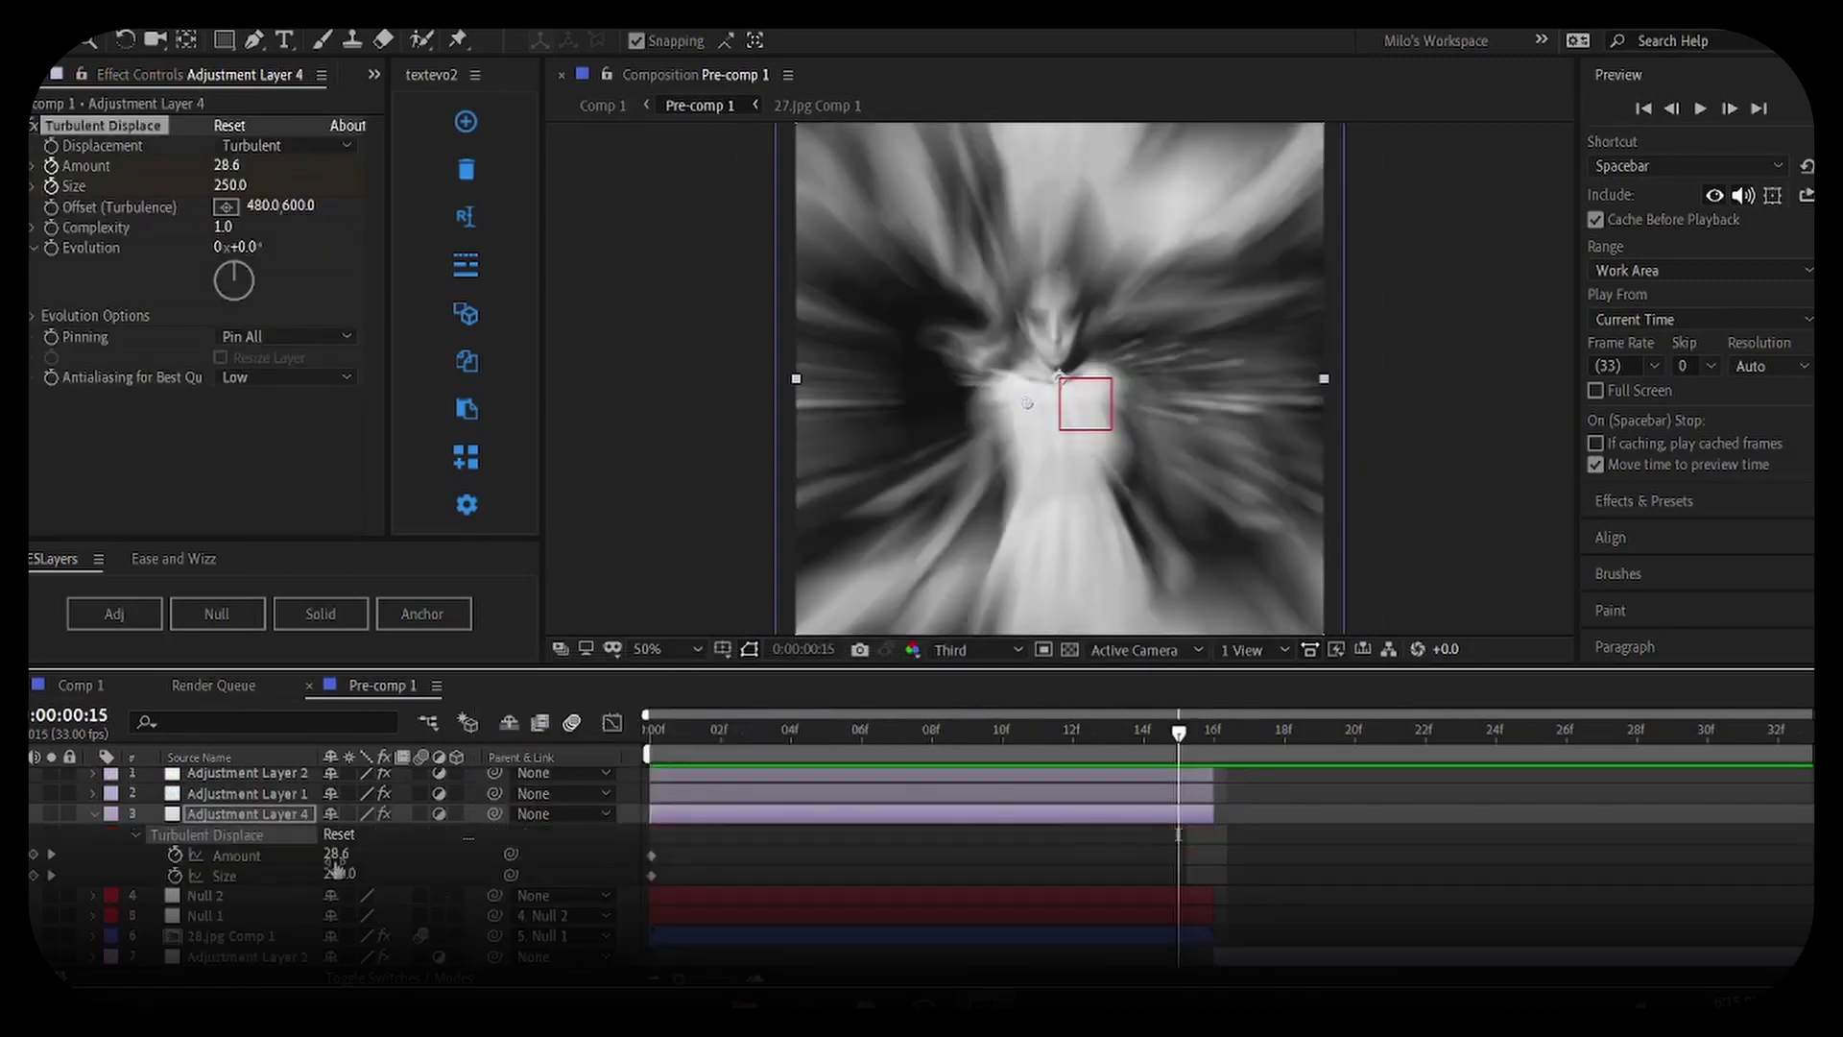
drag(336, 858, 333, 867)
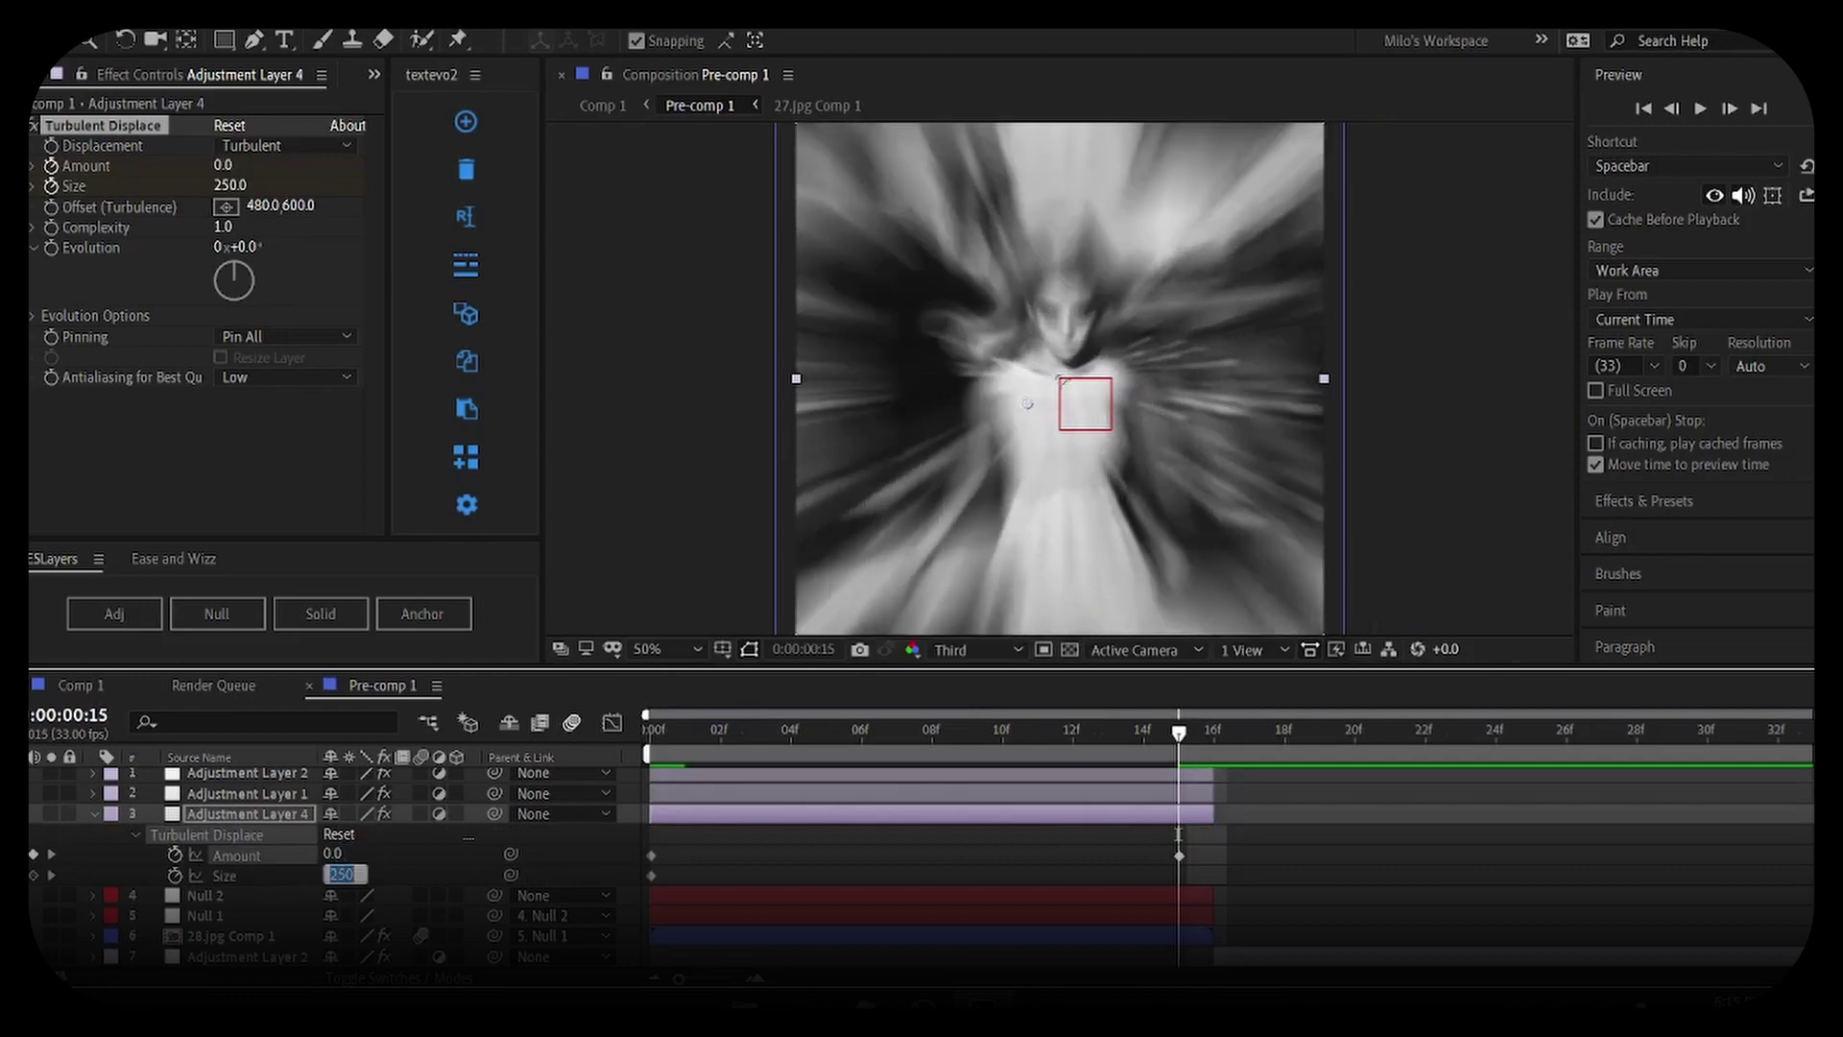
key(Return)
drag(1164, 852, 1211, 862)
key(space)
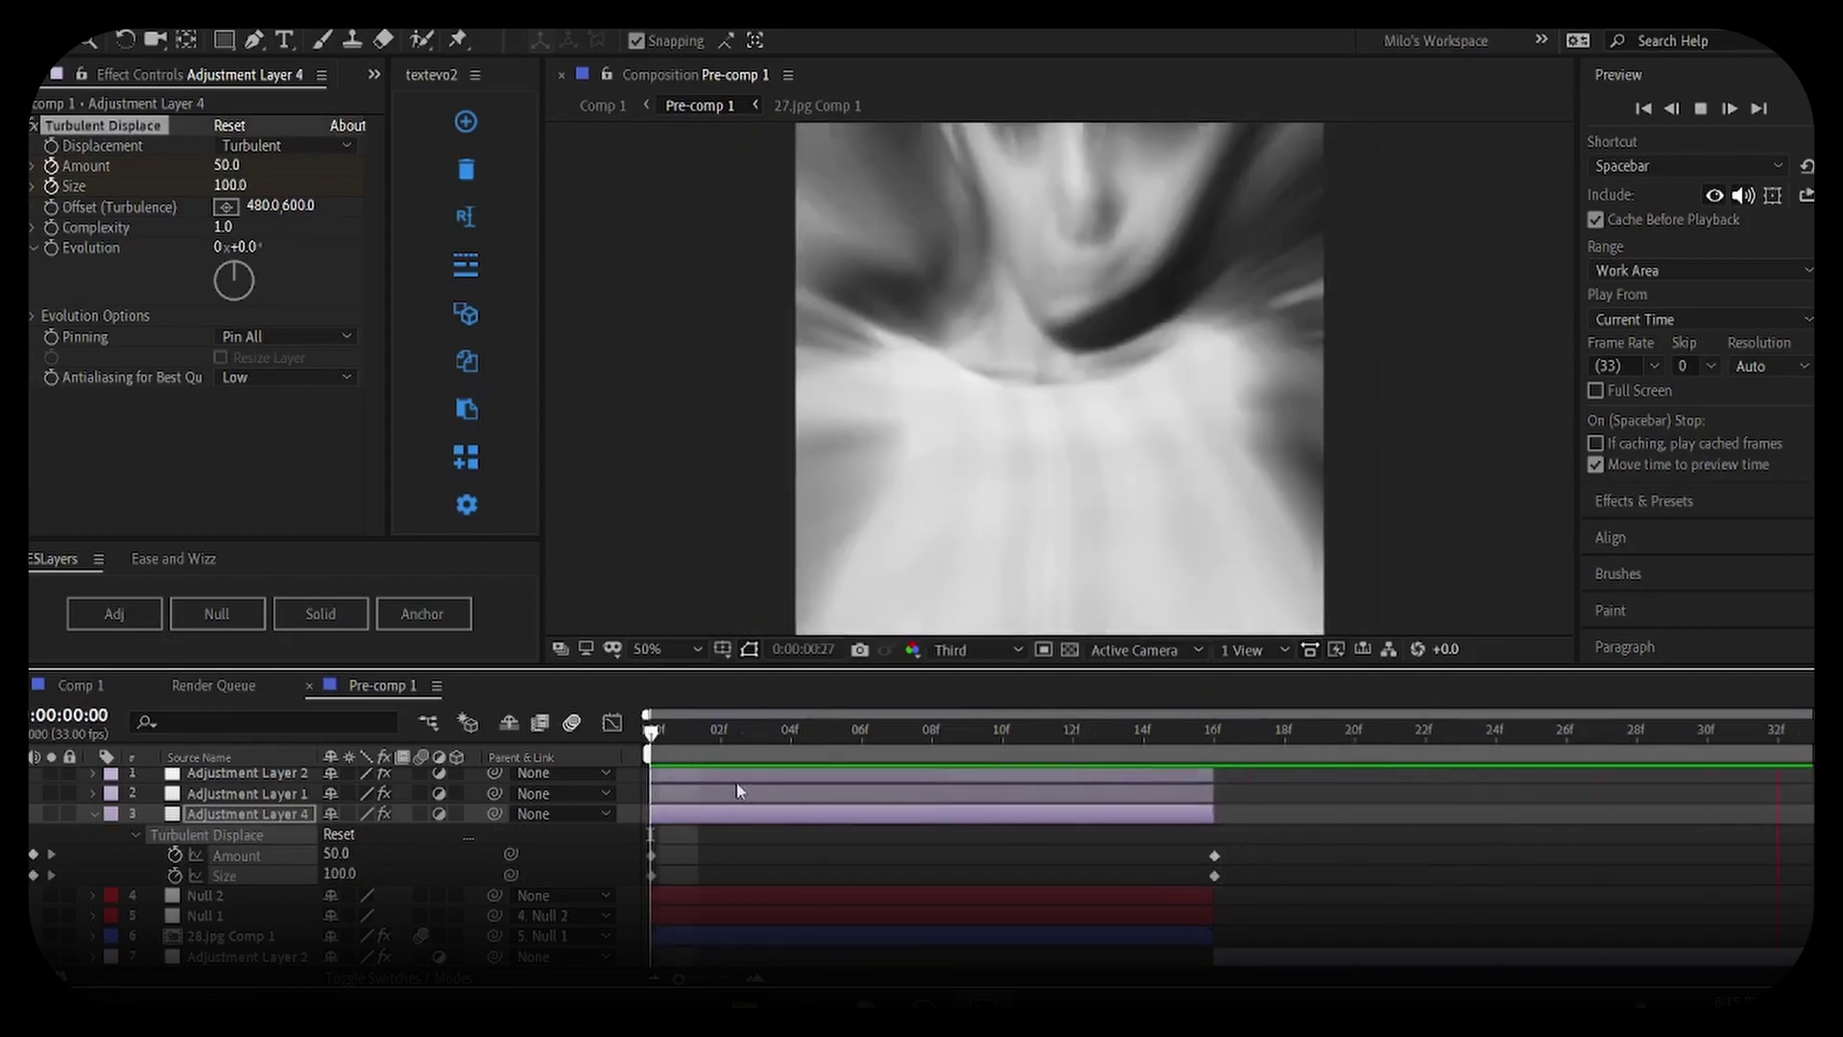
Delete Adjustment Layer 4 from Pre-comp 1 and play back the composition without it
click(1047, 821)
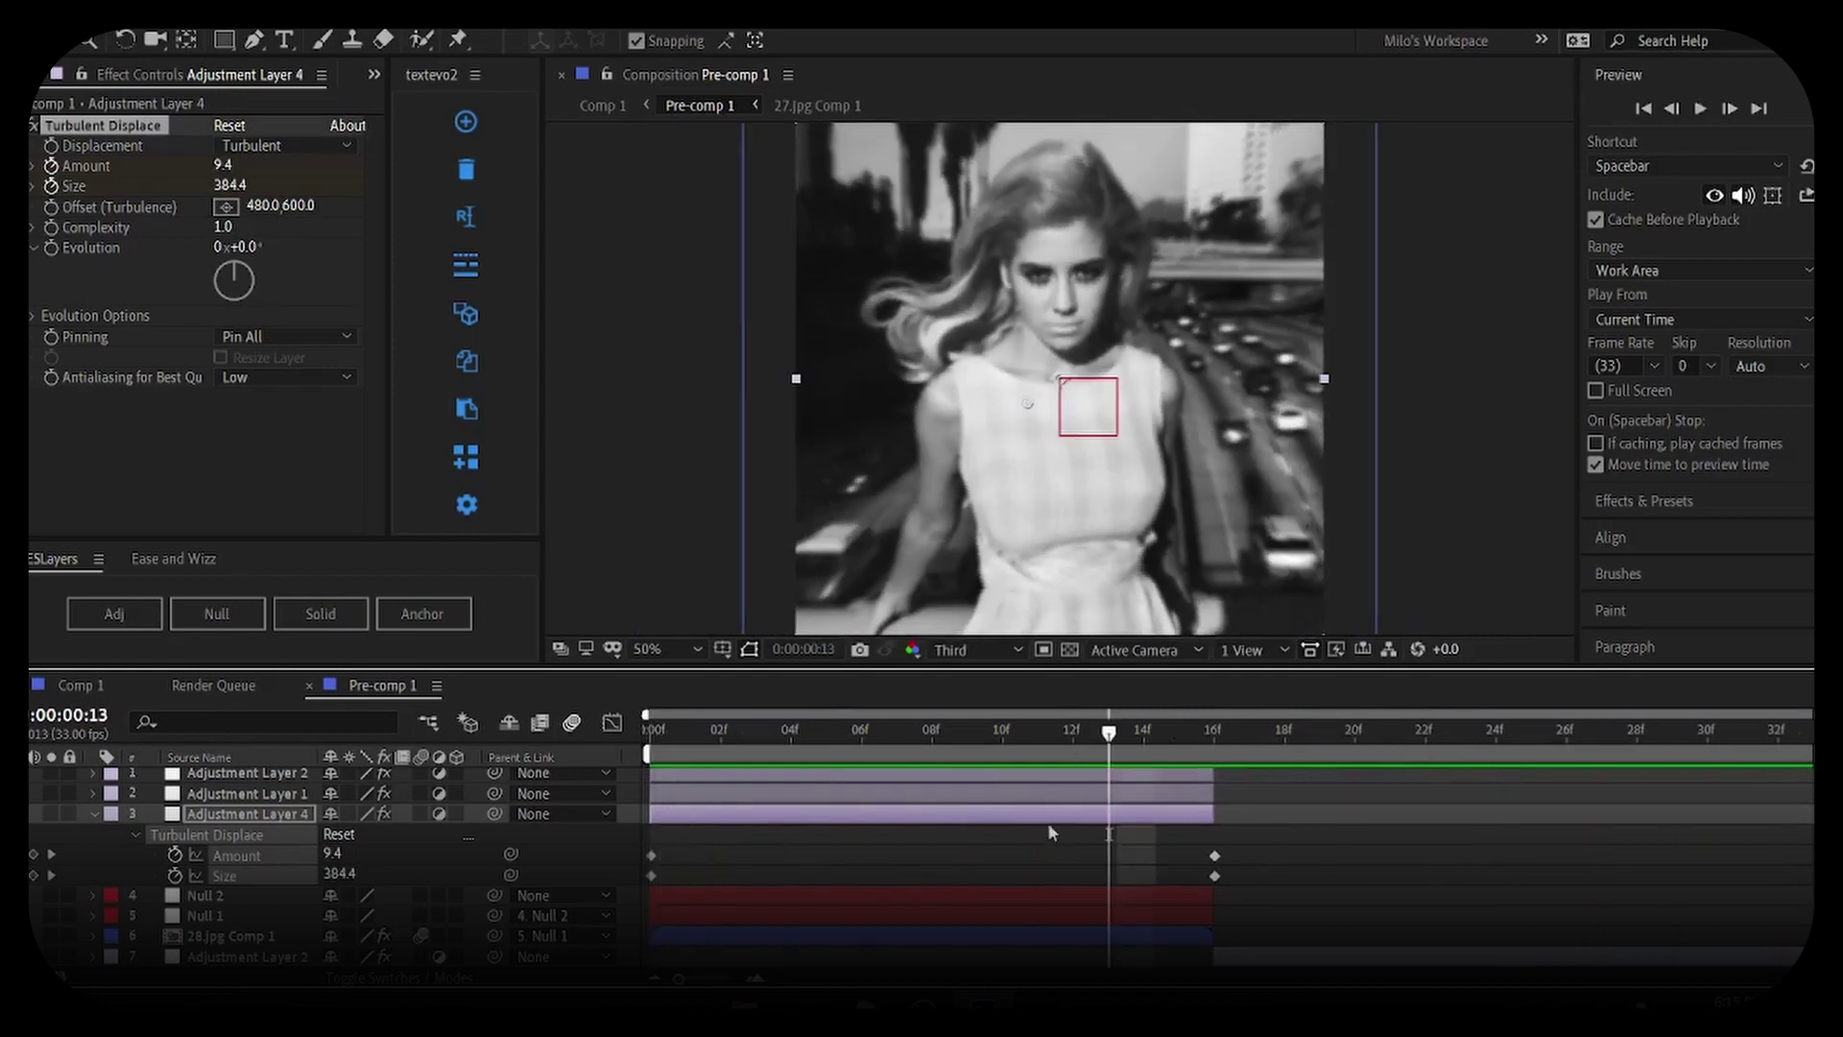
key(Delete)
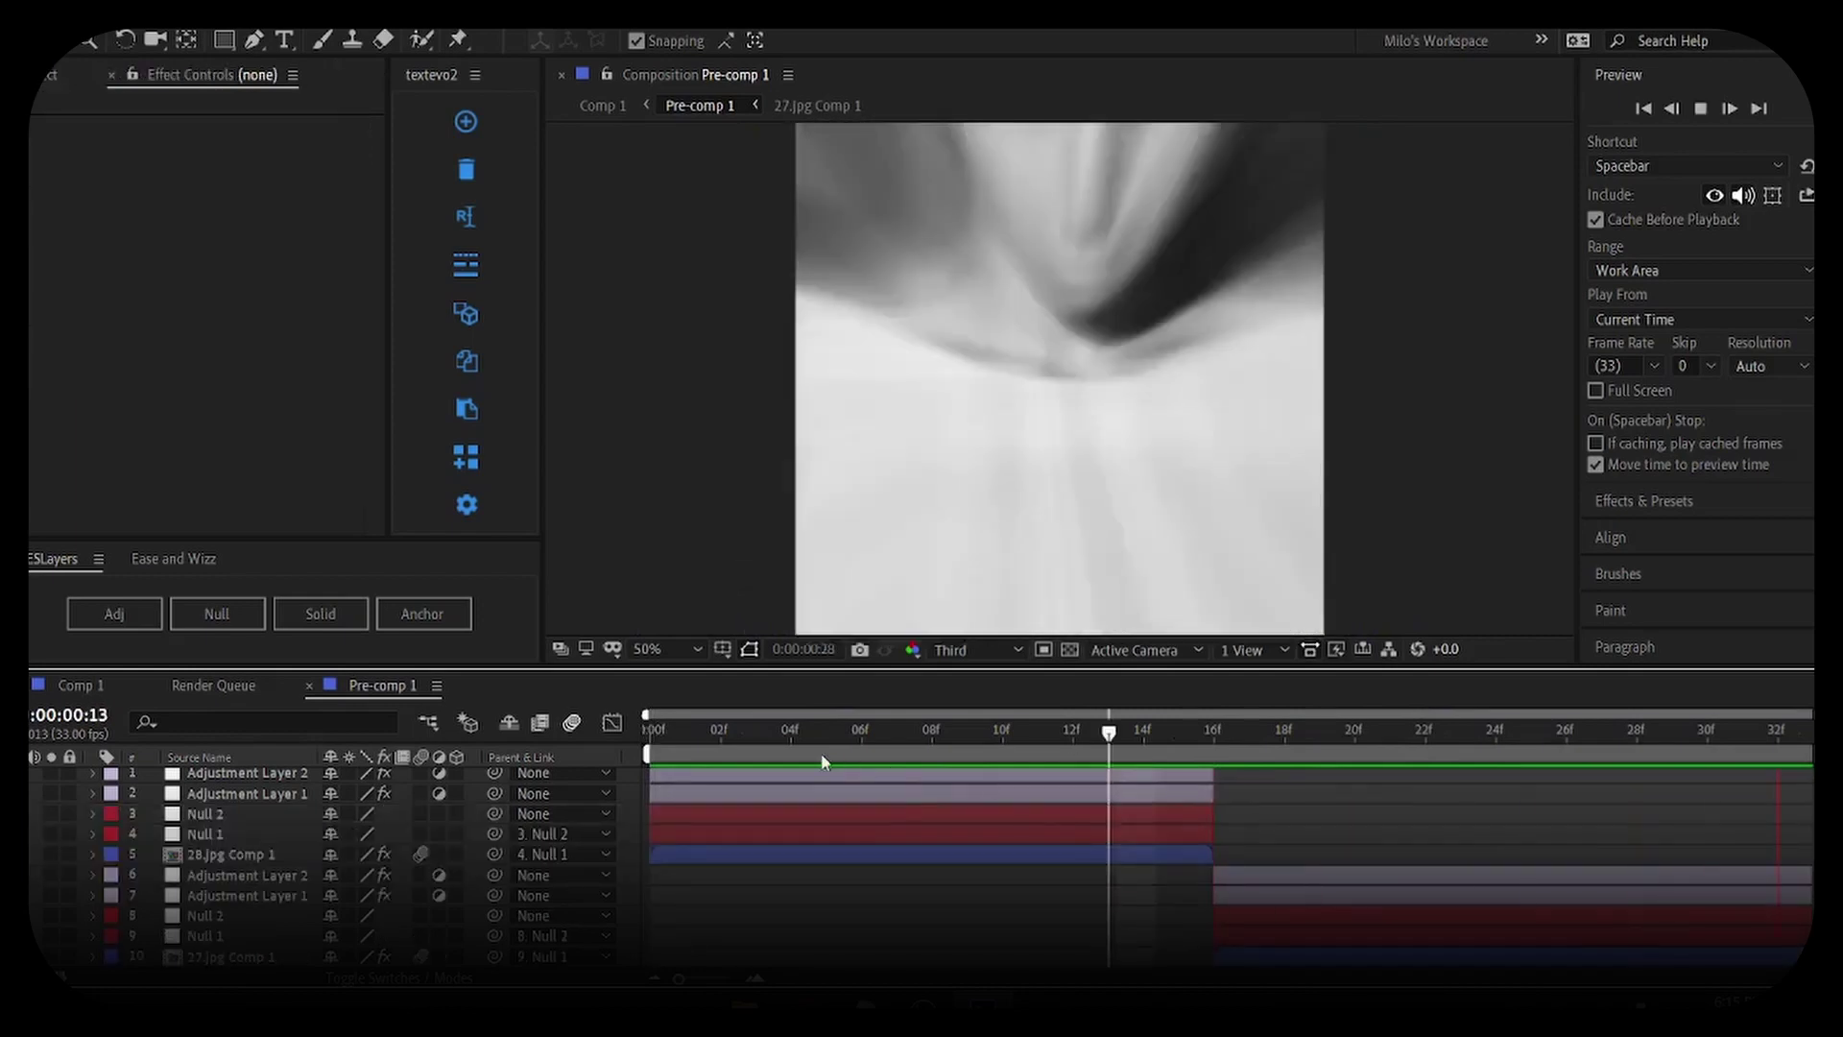
key(space)
drag(934, 732, 617, 788)
click(655, 810)
click(80, 620)
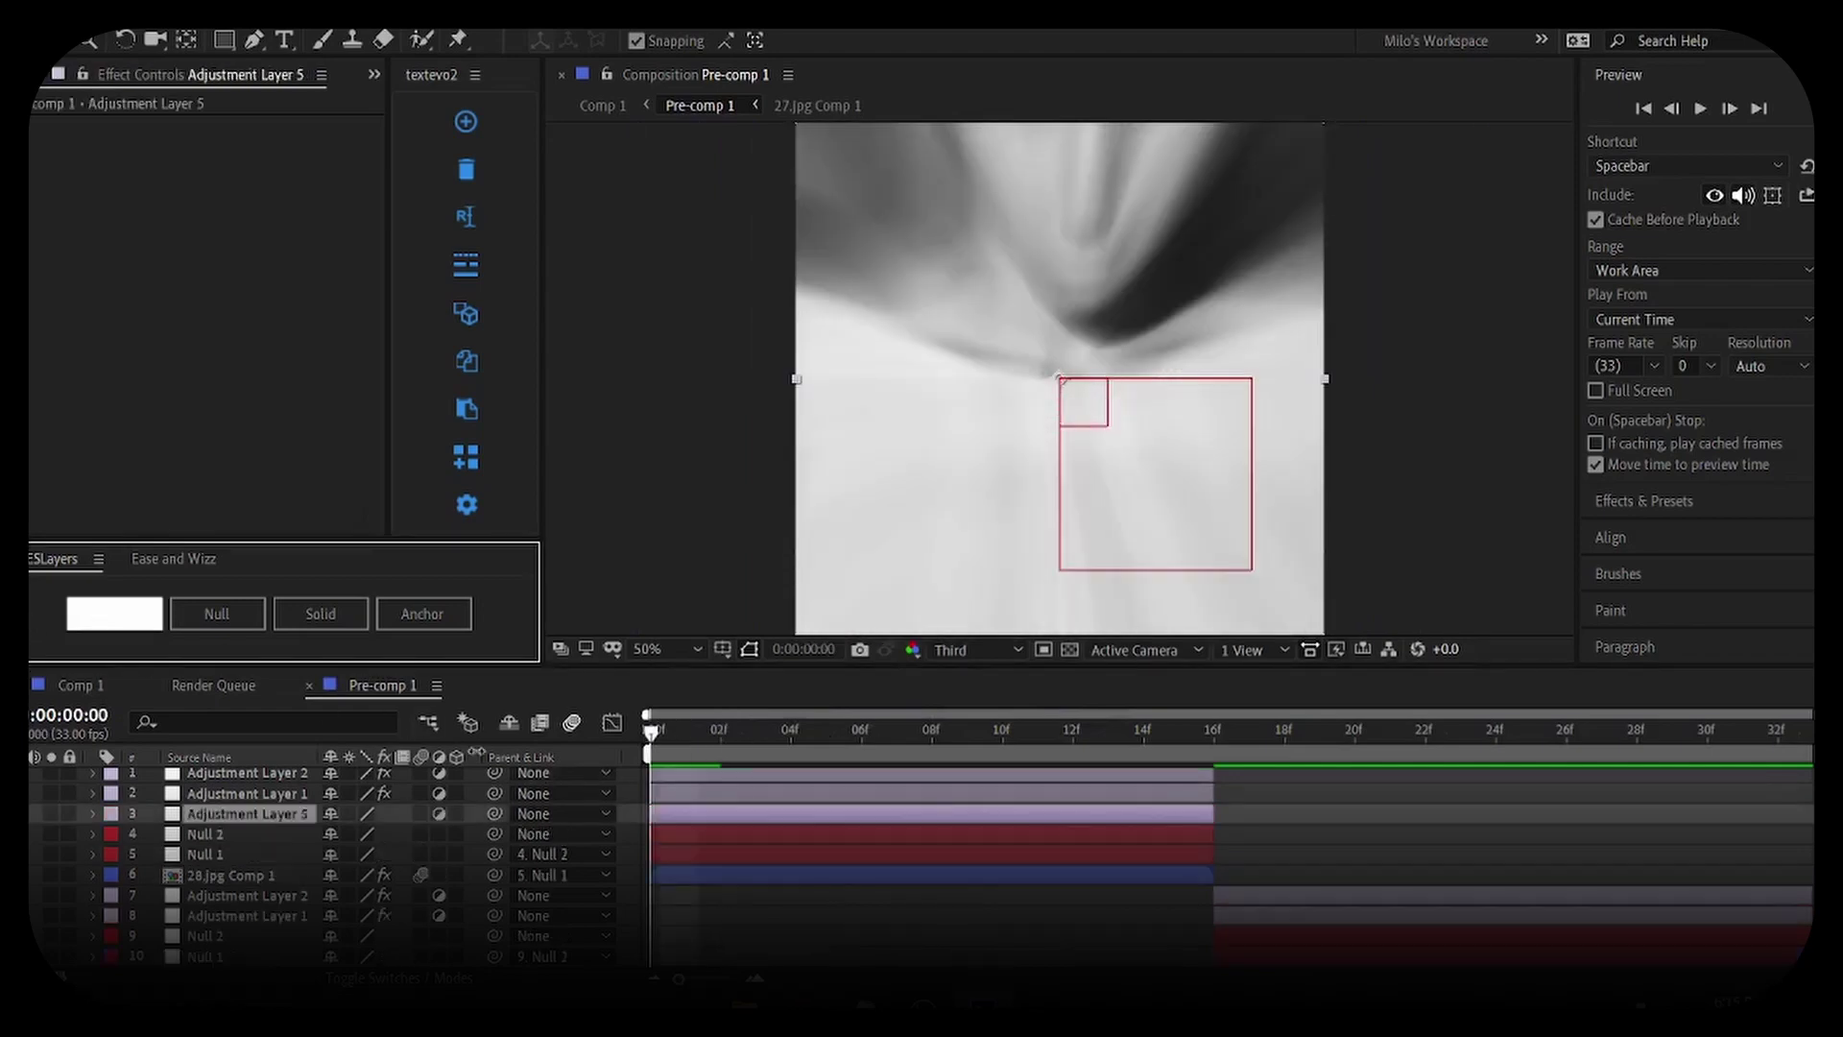
click(670, 804)
key(Delete)
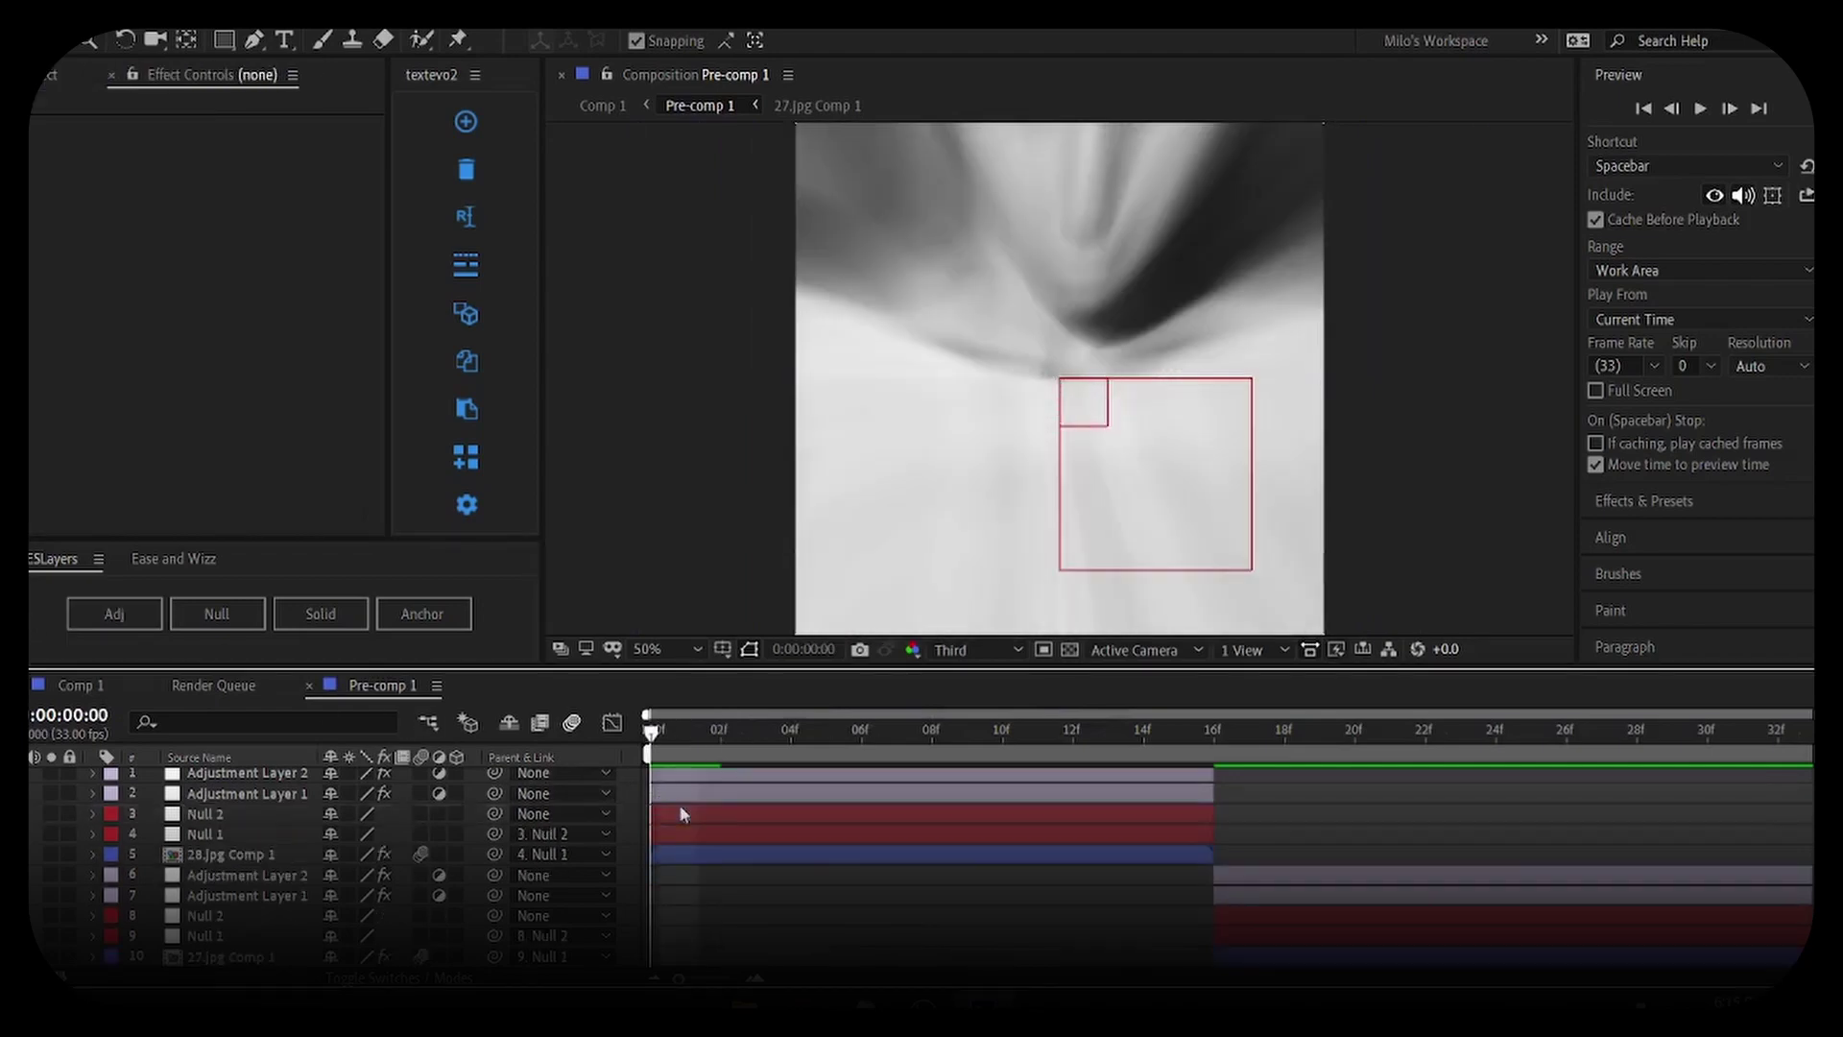
Apply the Gaussian Blur effect to the 28.jpg Comp 1 layer with a Blurriness of 70 at the first frame
click(701, 856)
key(ctrl+space)
text(blur)
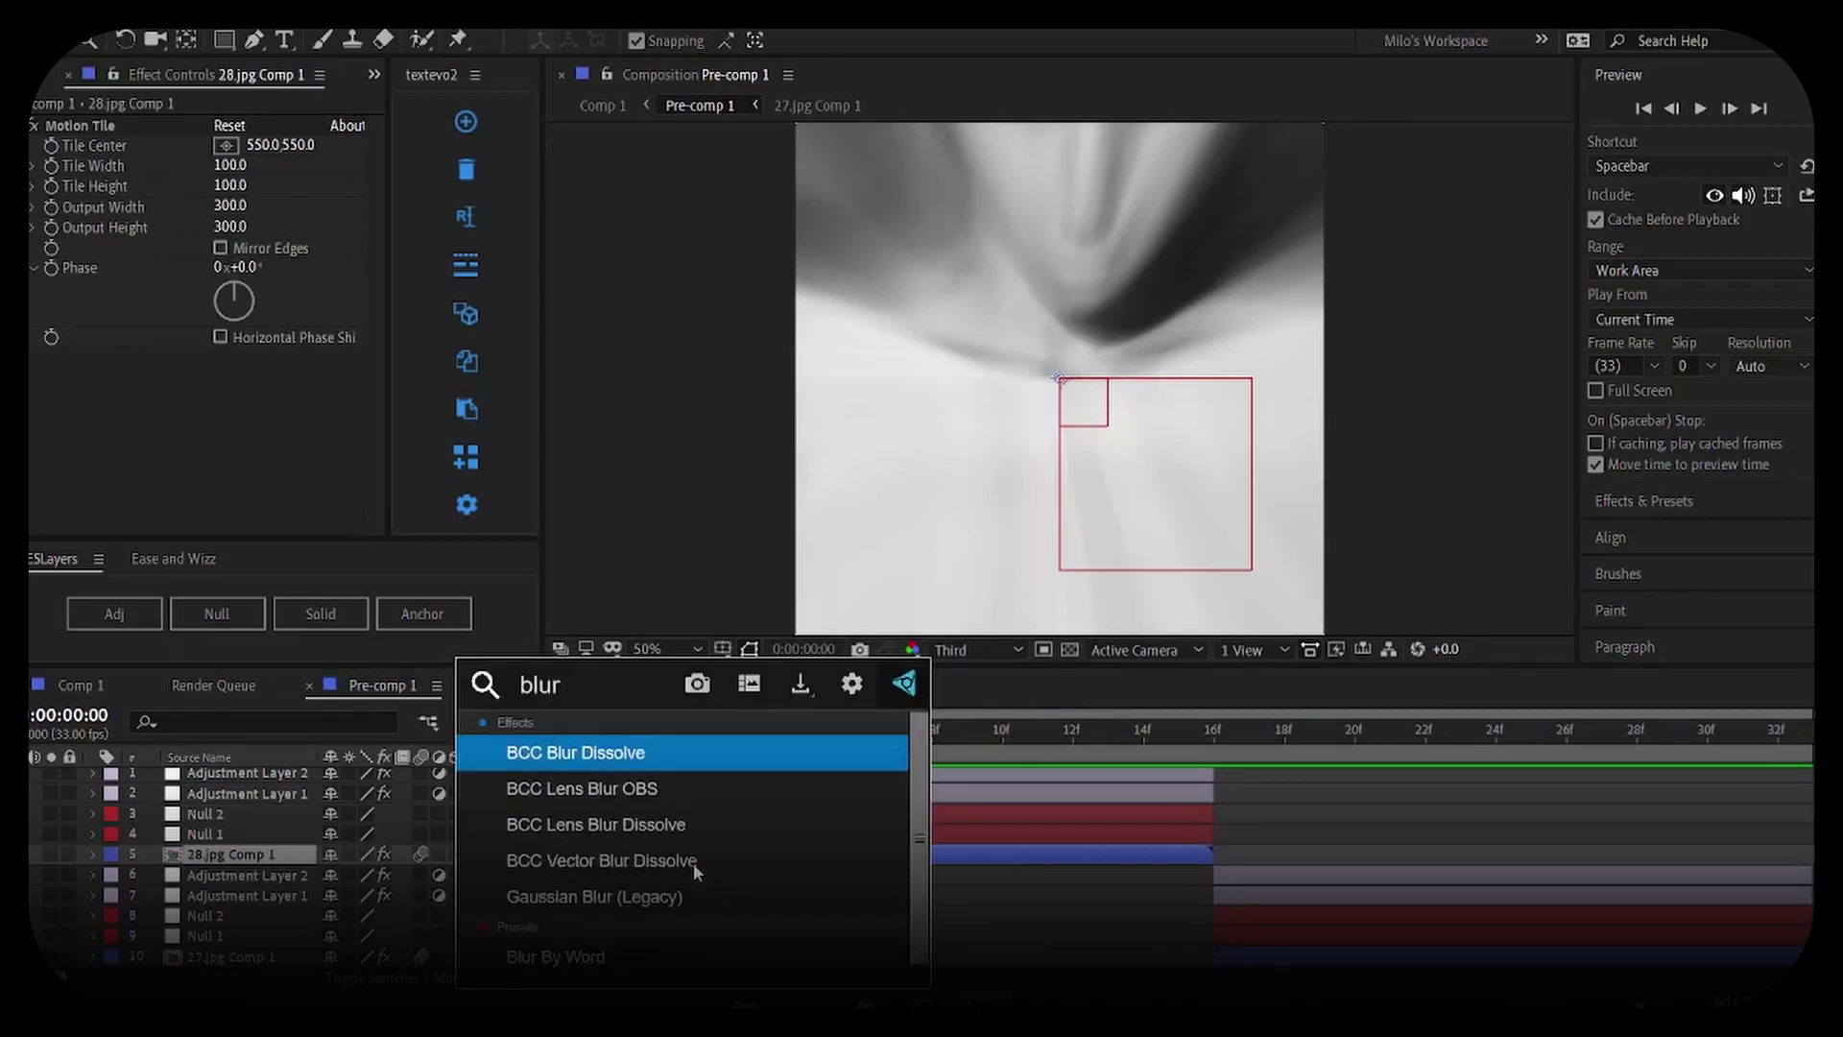
key(BackSpace)
key(BackSpace)
key(BackSpace)
key(BackSpace)
key(BackSpace)
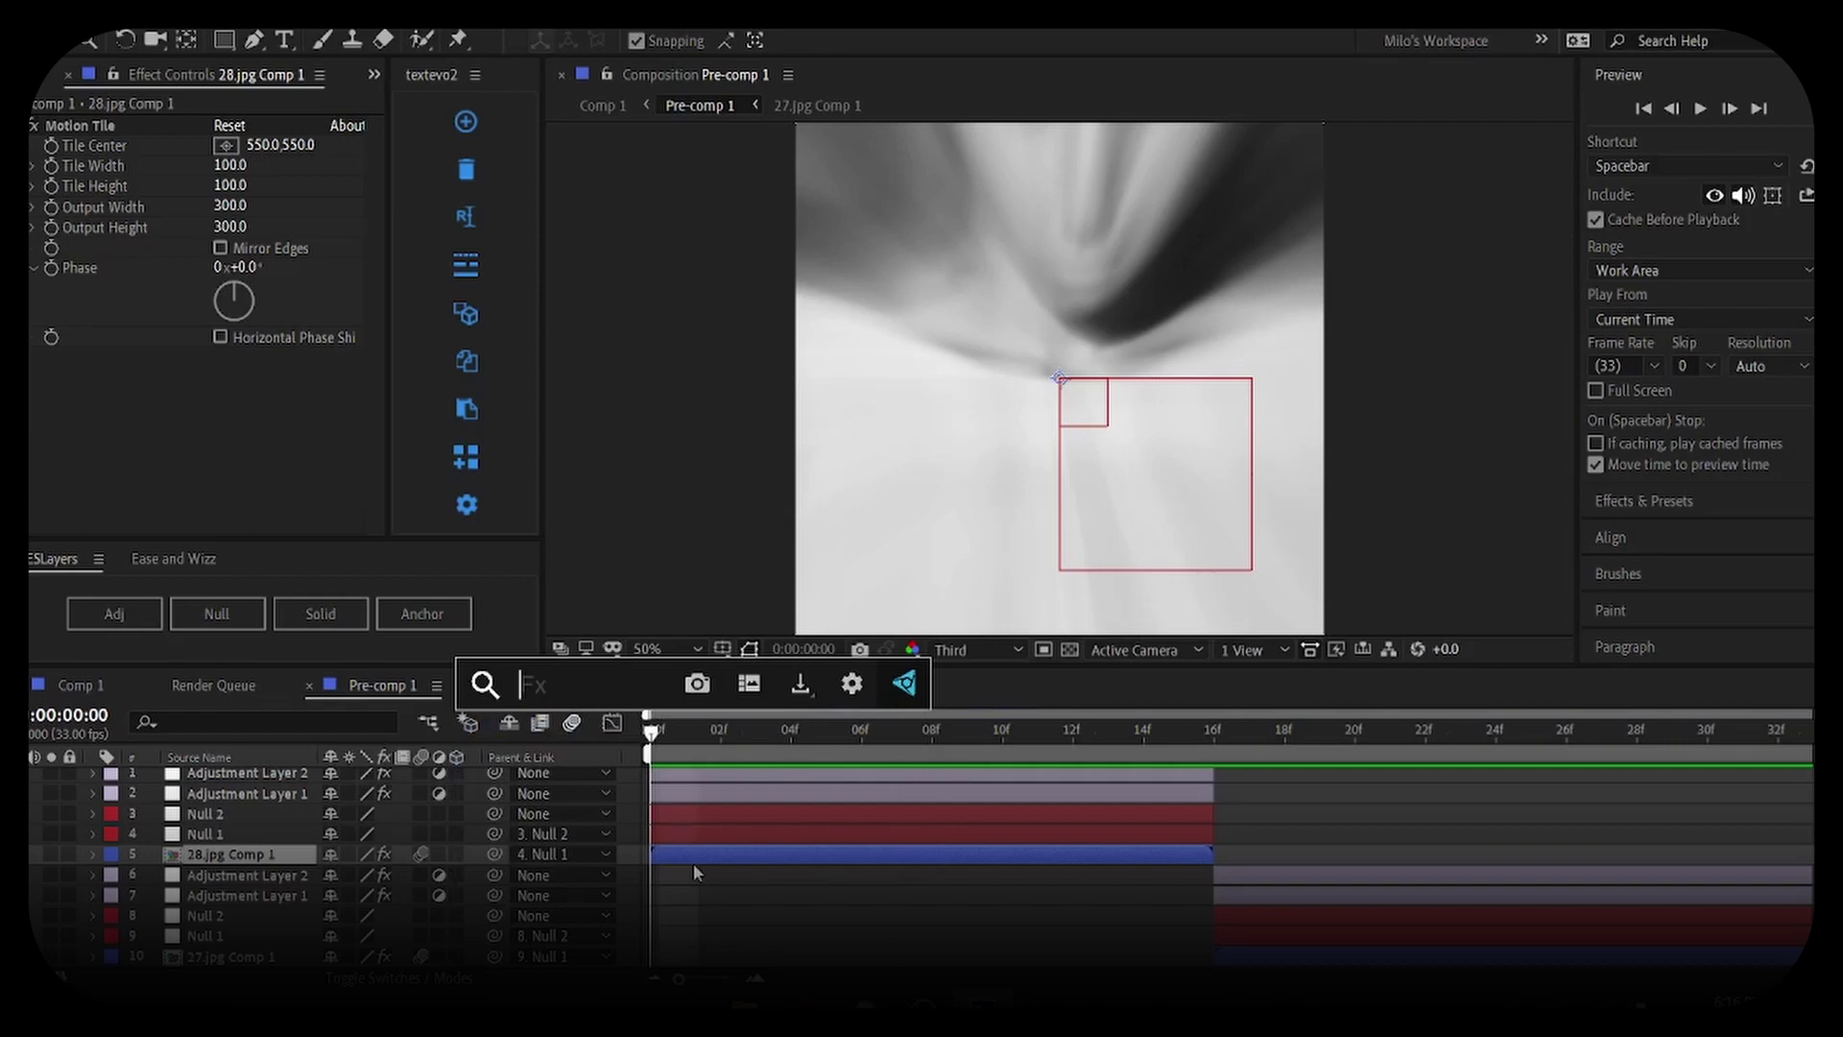
text(gau)
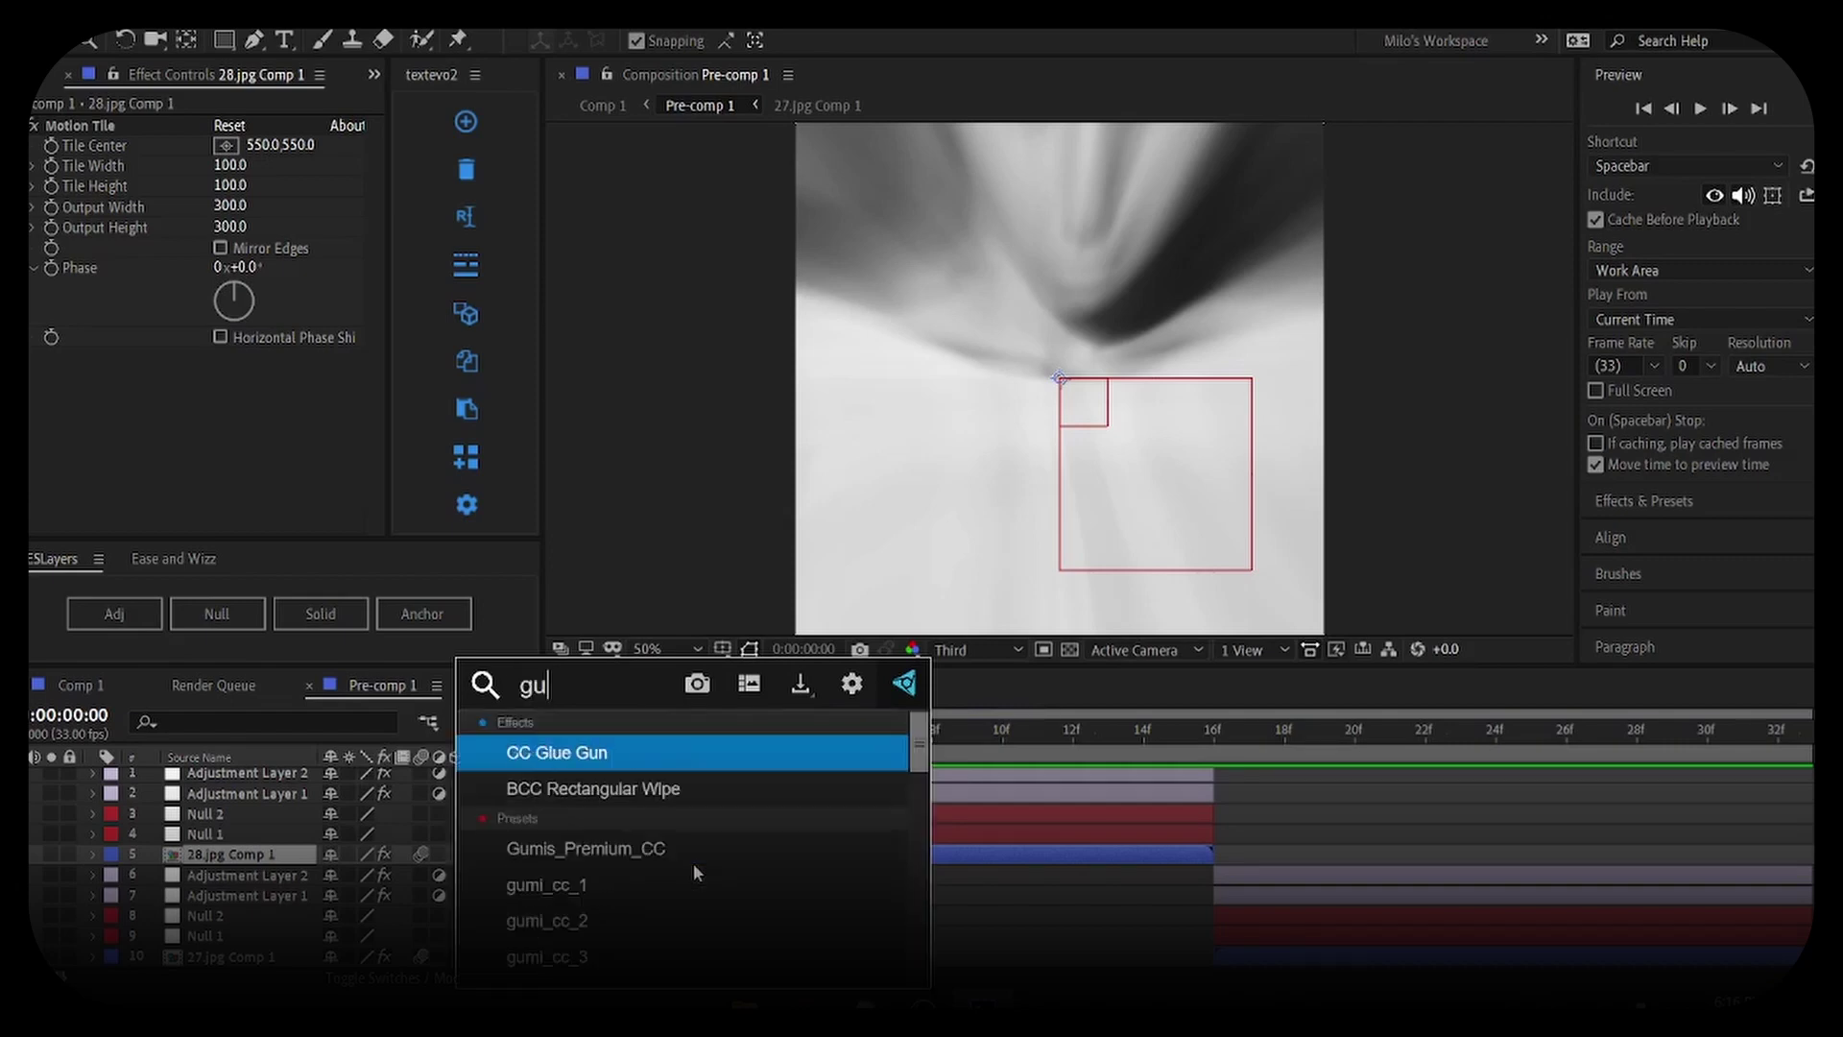
text(s)
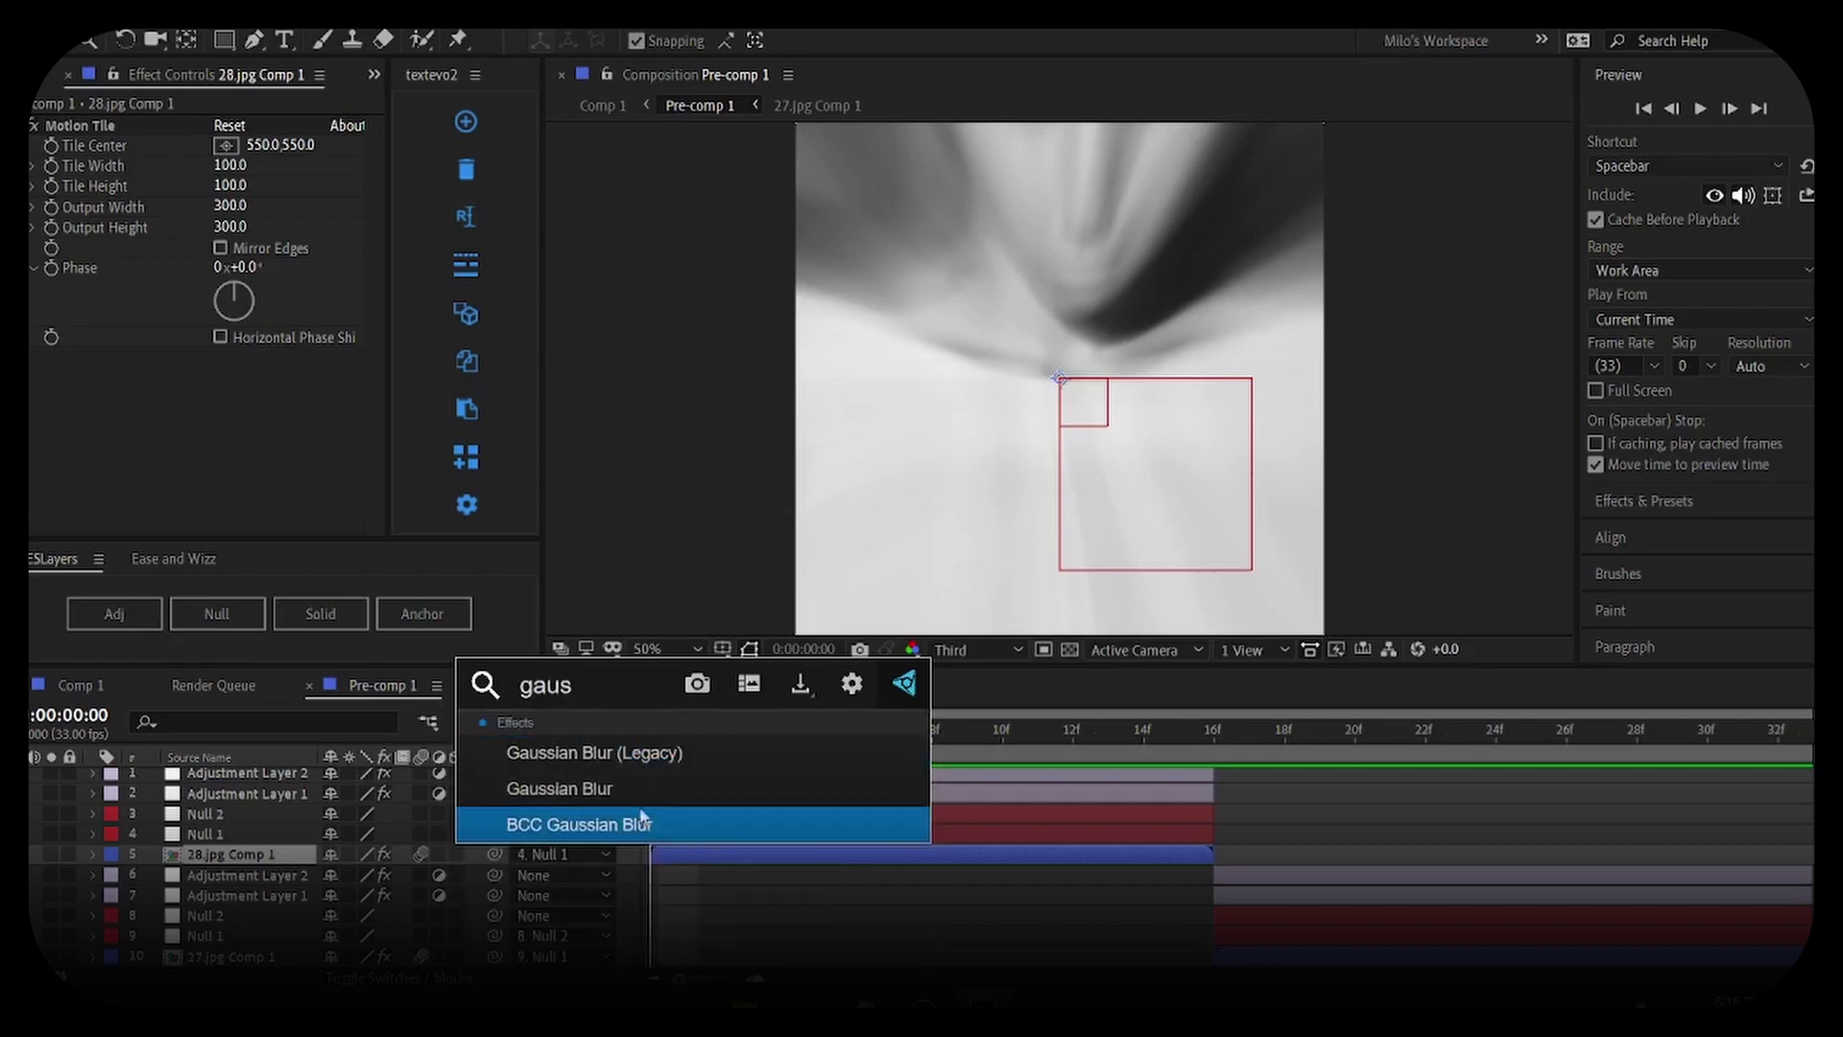
click(559, 788)
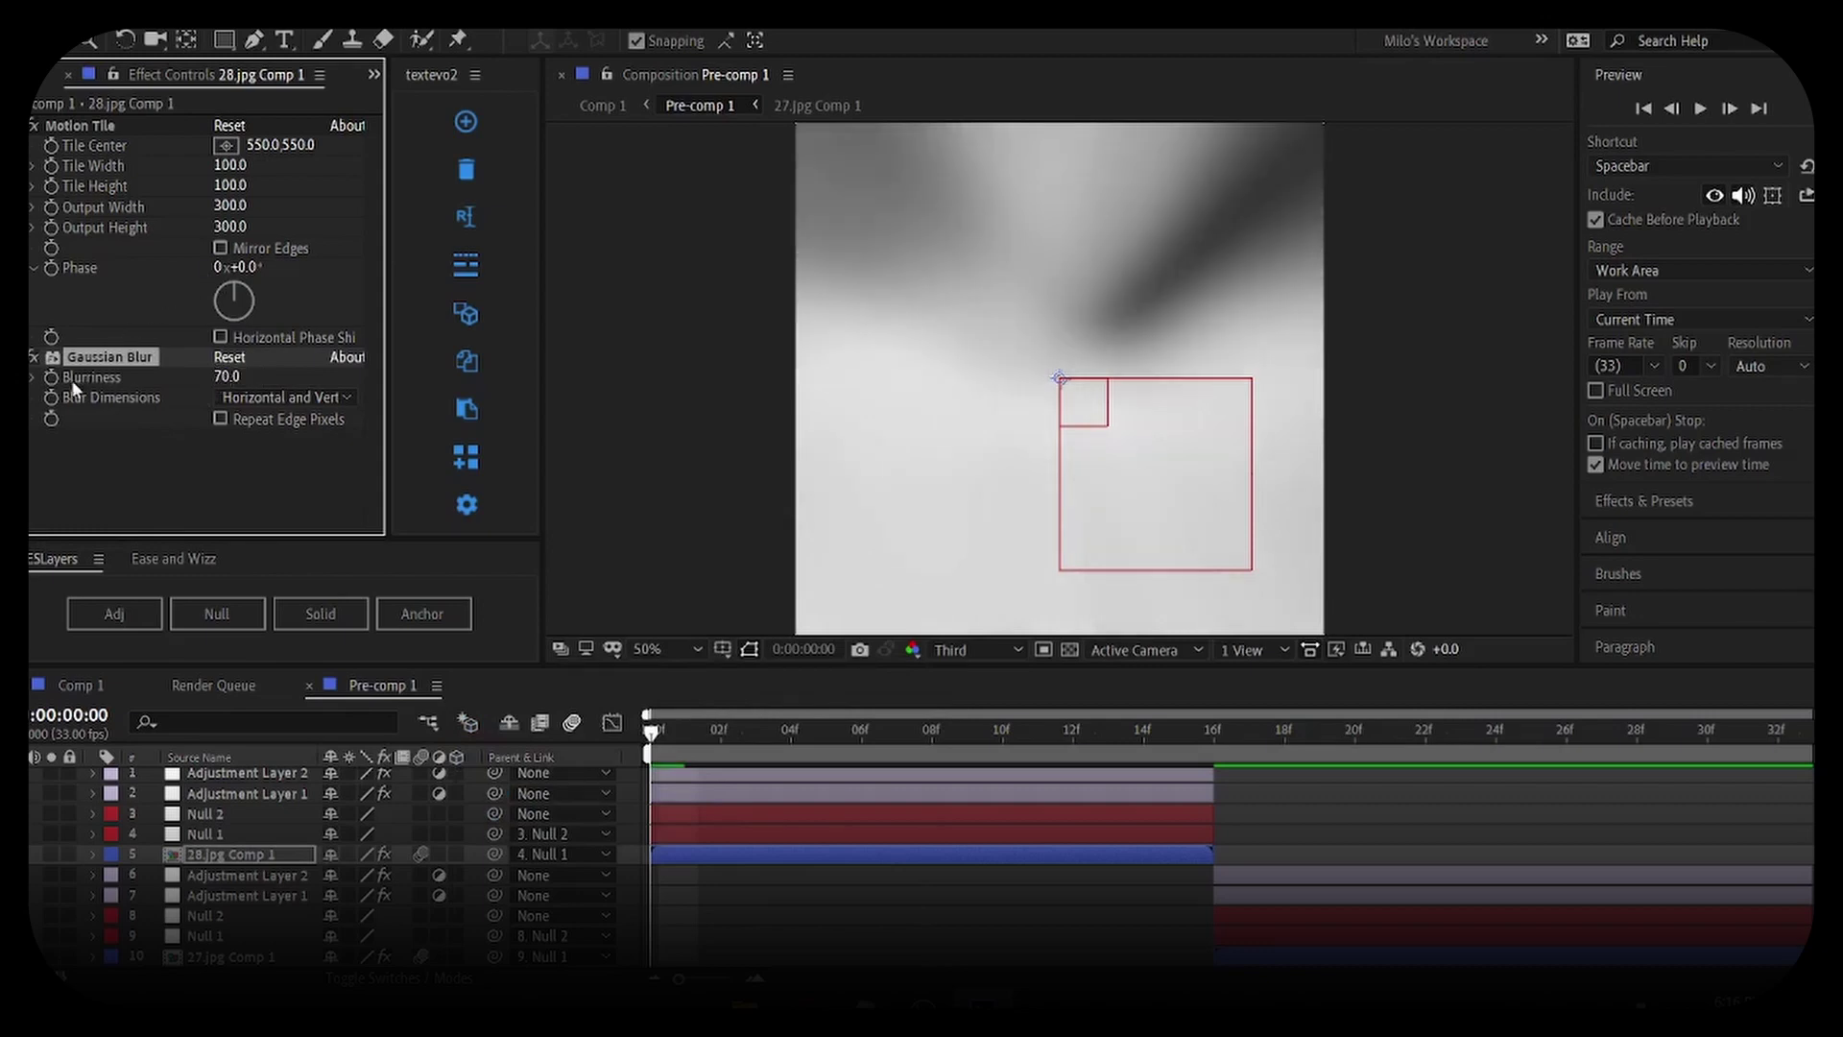
Keyframe the Gaussian Blur Blurriness of 28.jpg Comp 1 from 70 at the first frame to 0 at frame 10 and play back
drag(774, 747, 1003, 747)
drag(227, 381, 195, 388)
text(0)
key(Return)
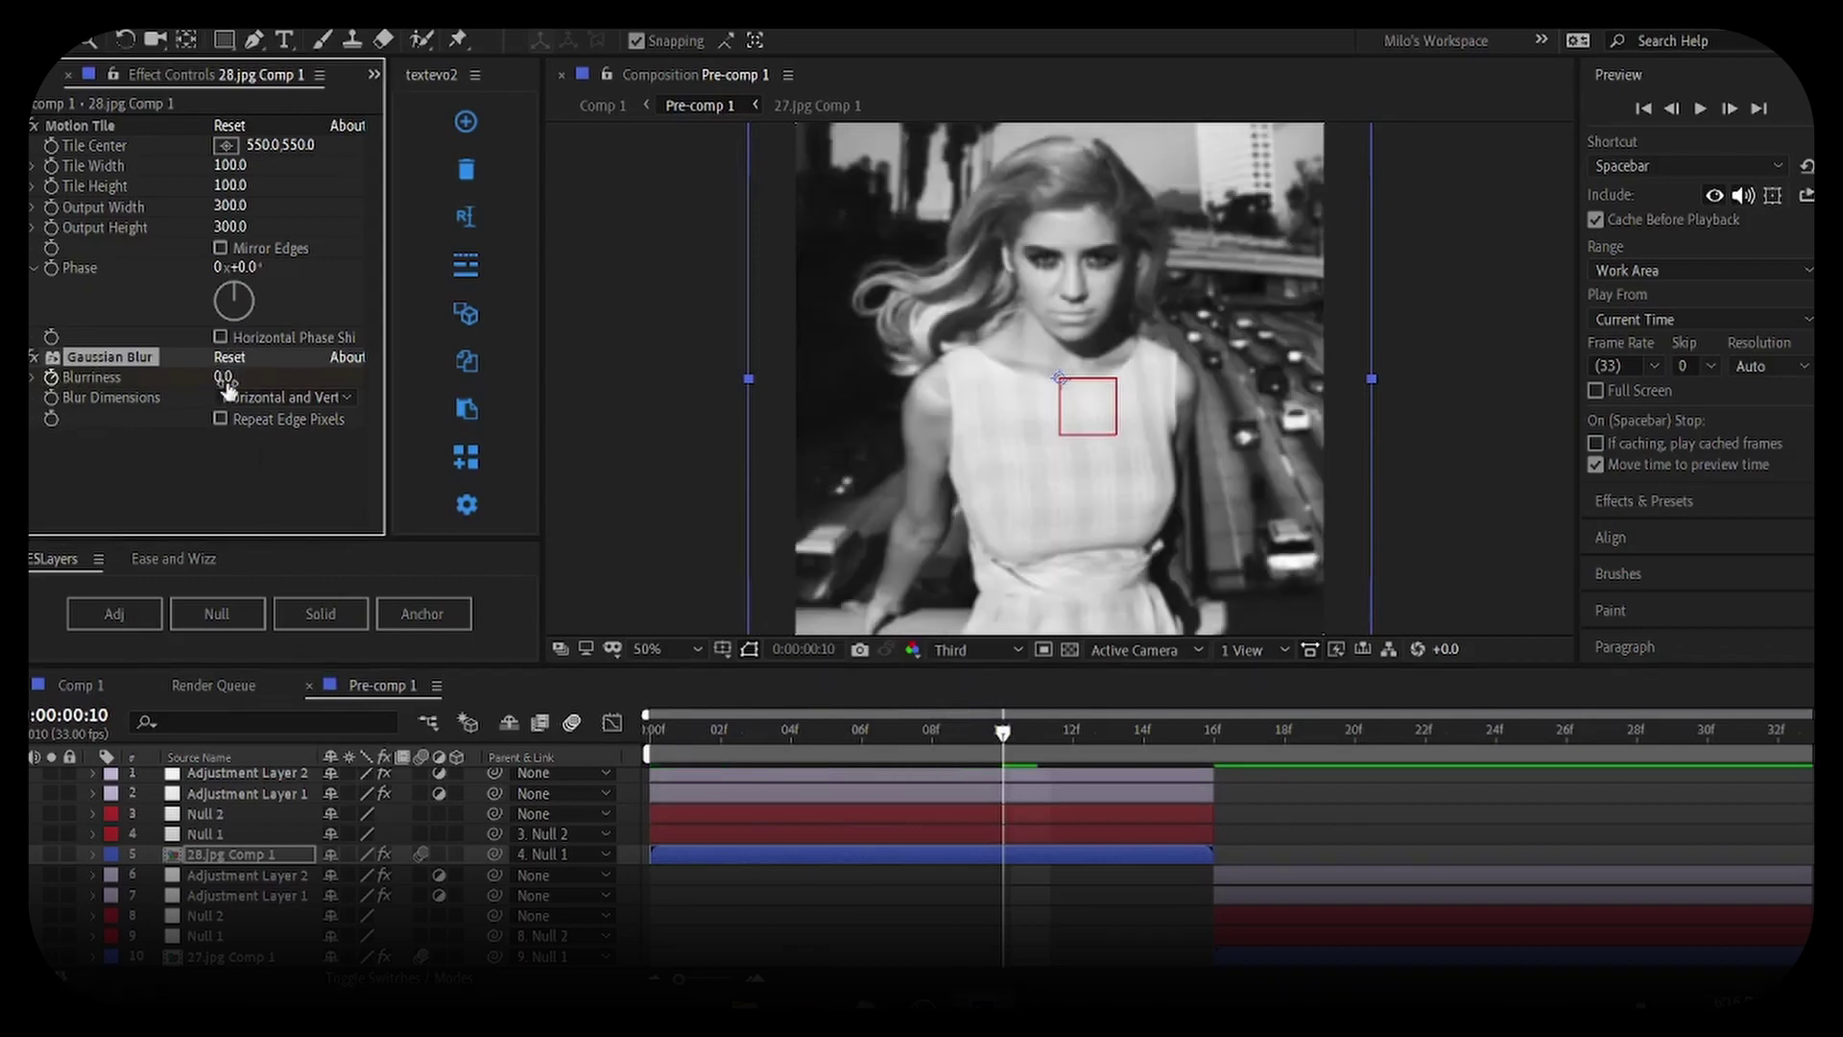
key(space)
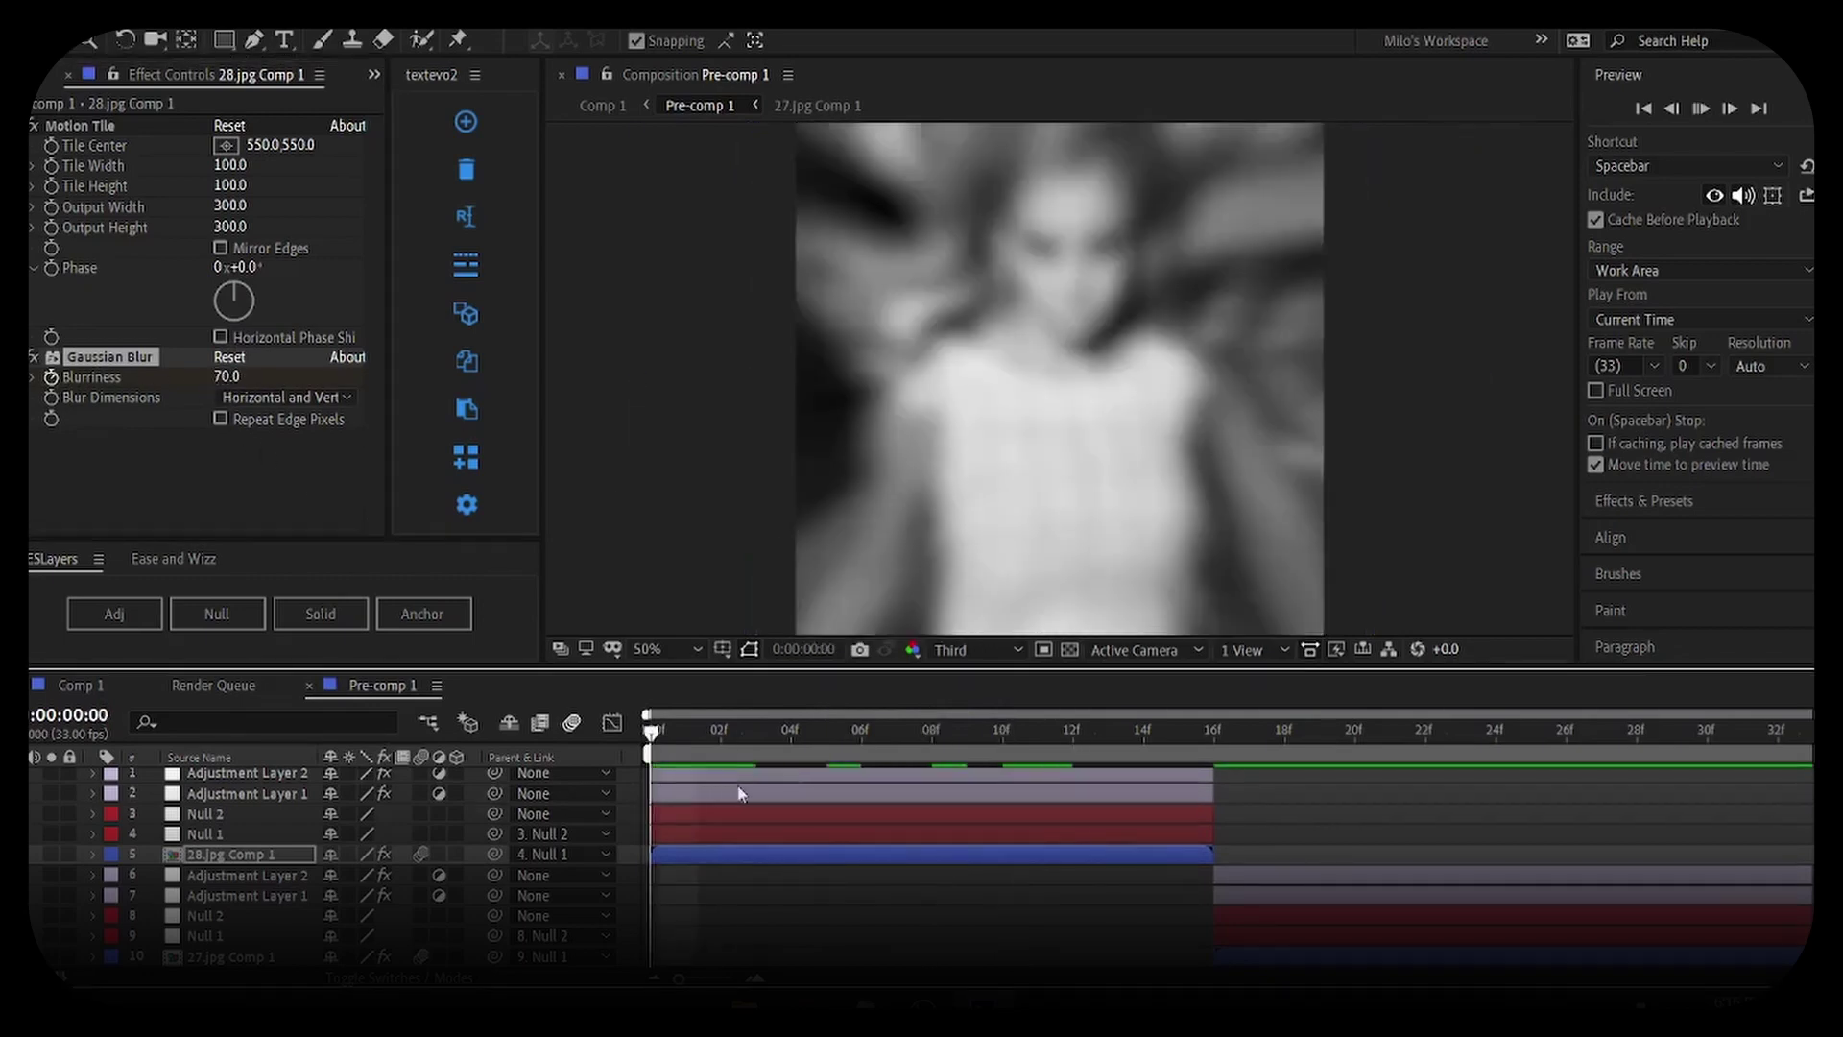
key(space)
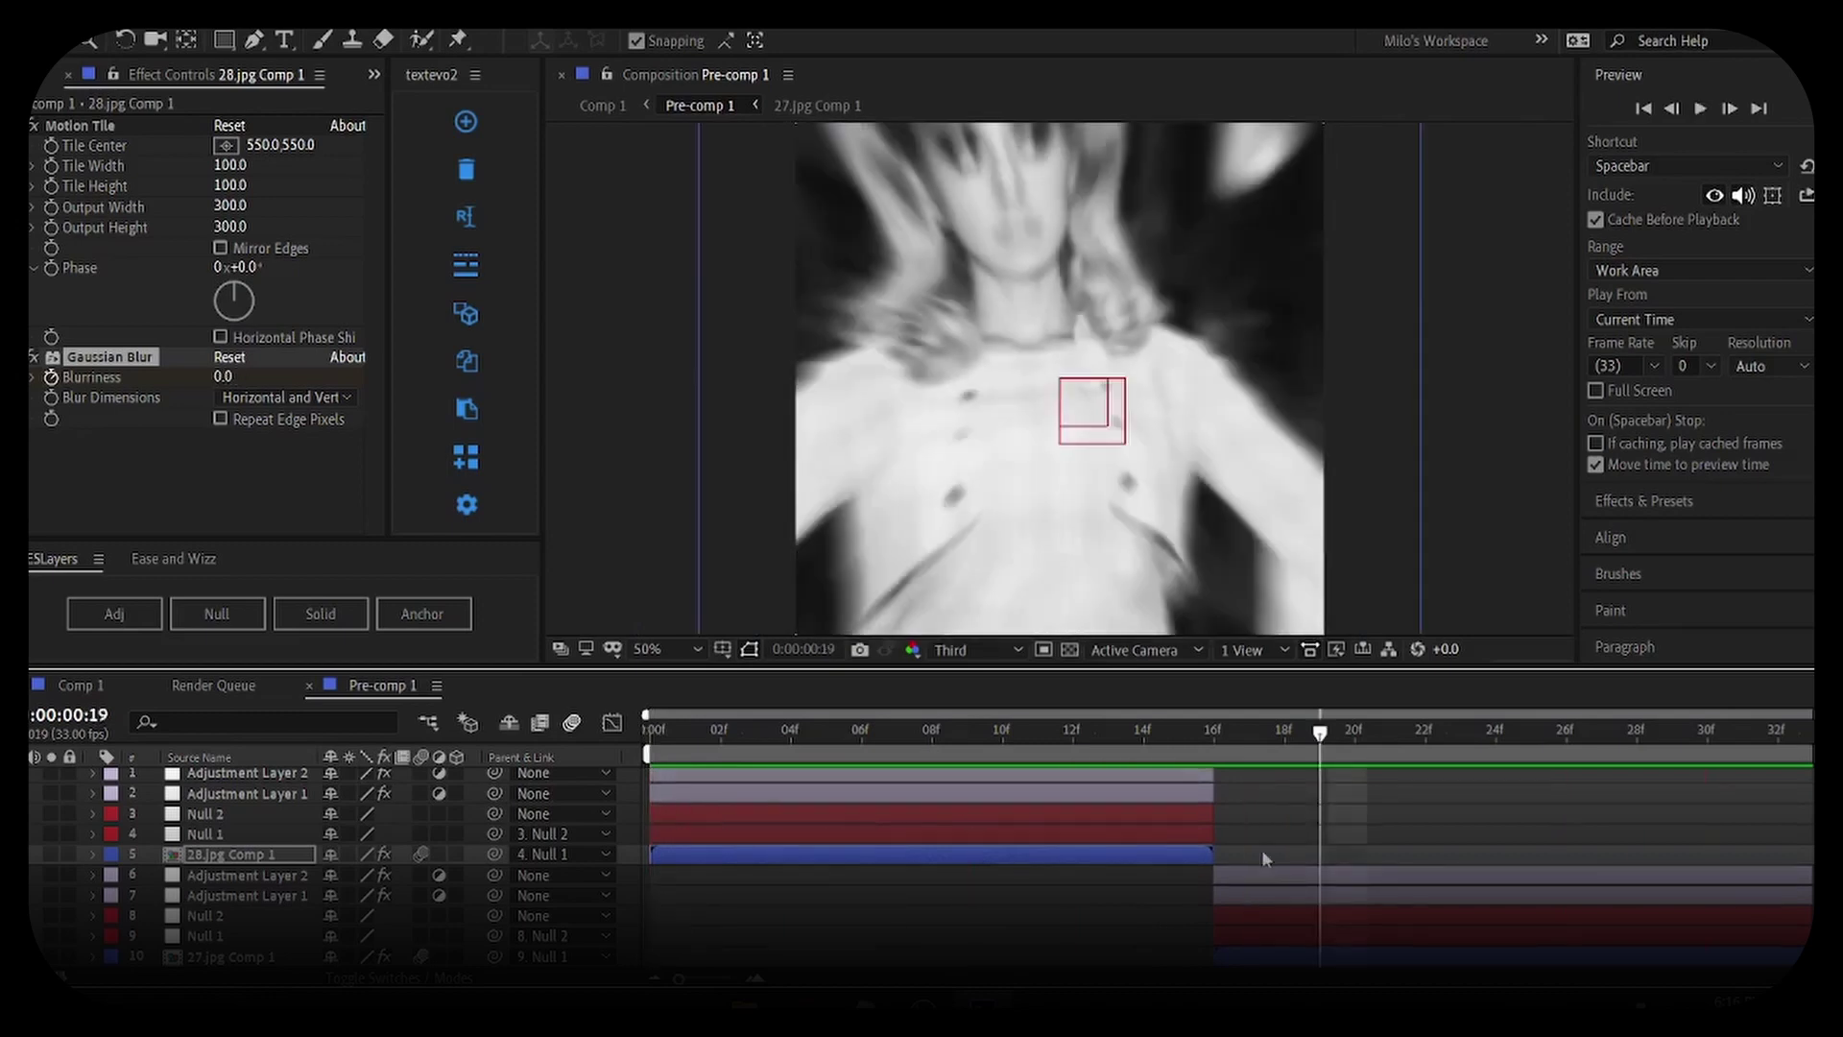
Copy the keyframed Gaussian Blur from 28.jpg Comp 1 to 27.jpg Comp 1 starting at frame 16, and play back the composition
key(u)
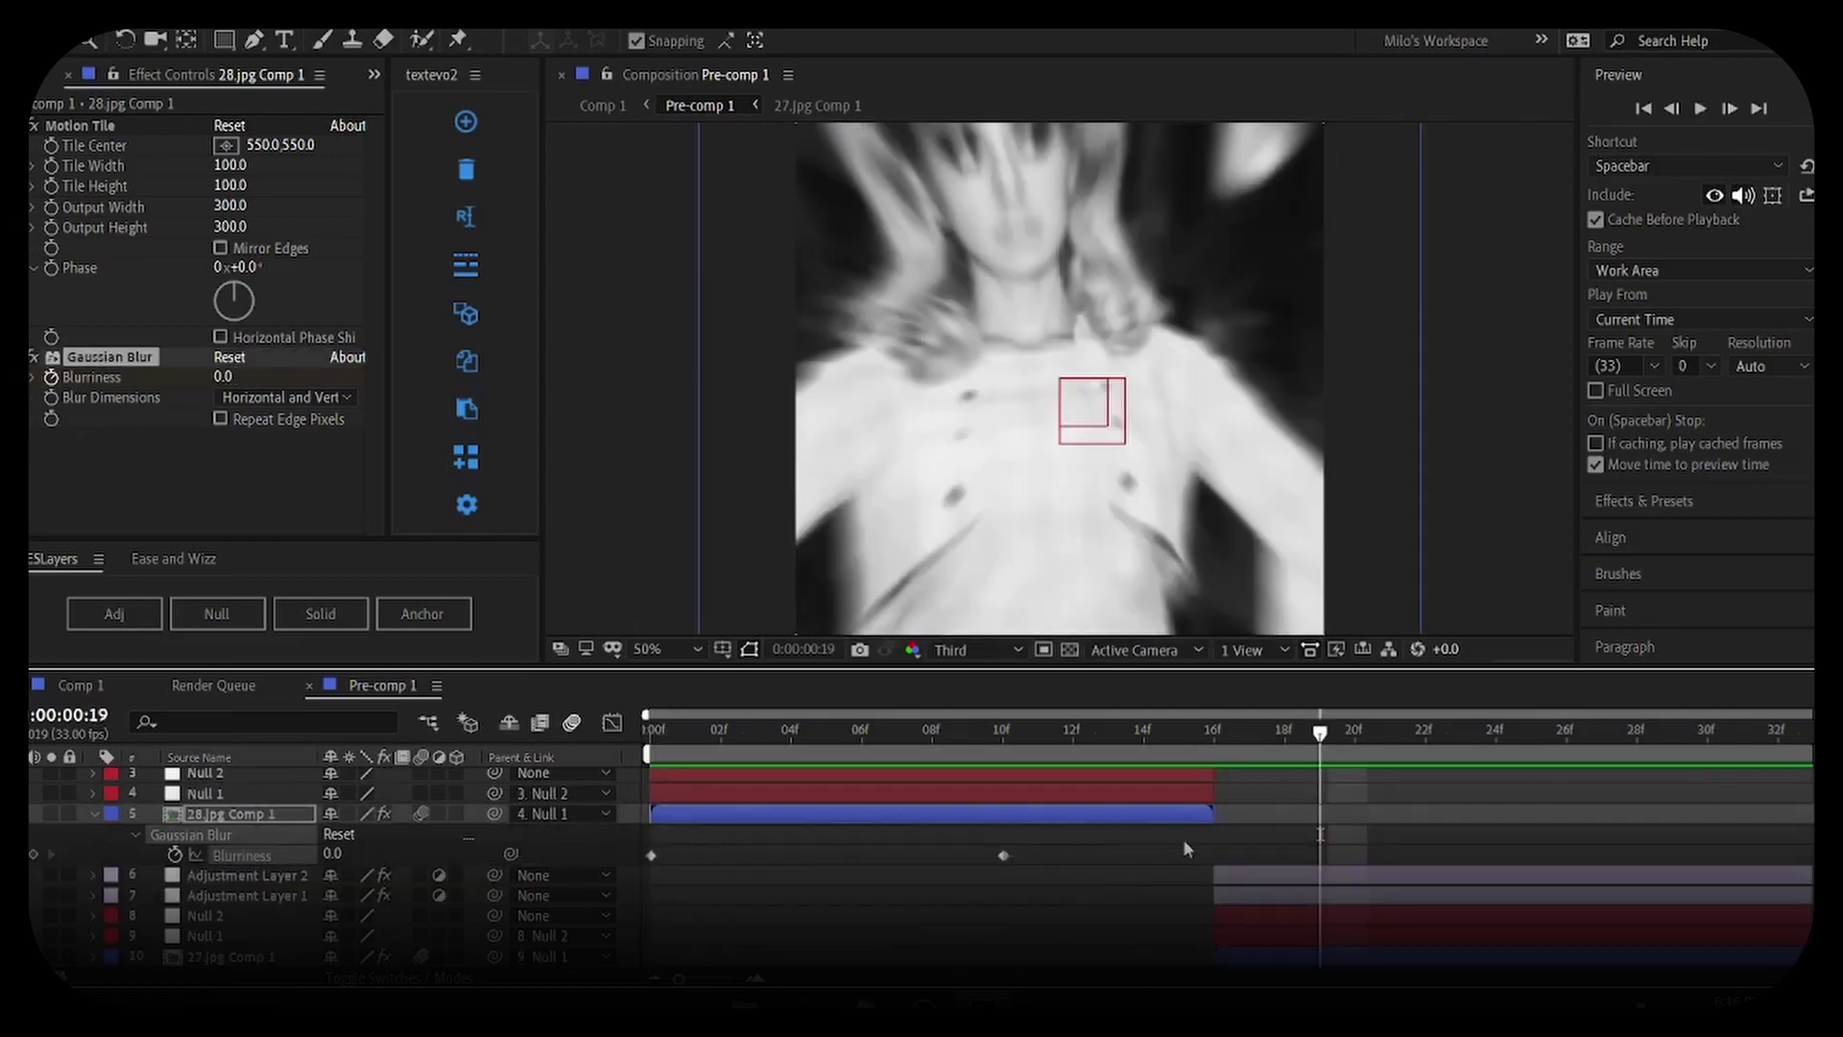
key(Page_Down)
drag(1276, 758, 1219, 816)
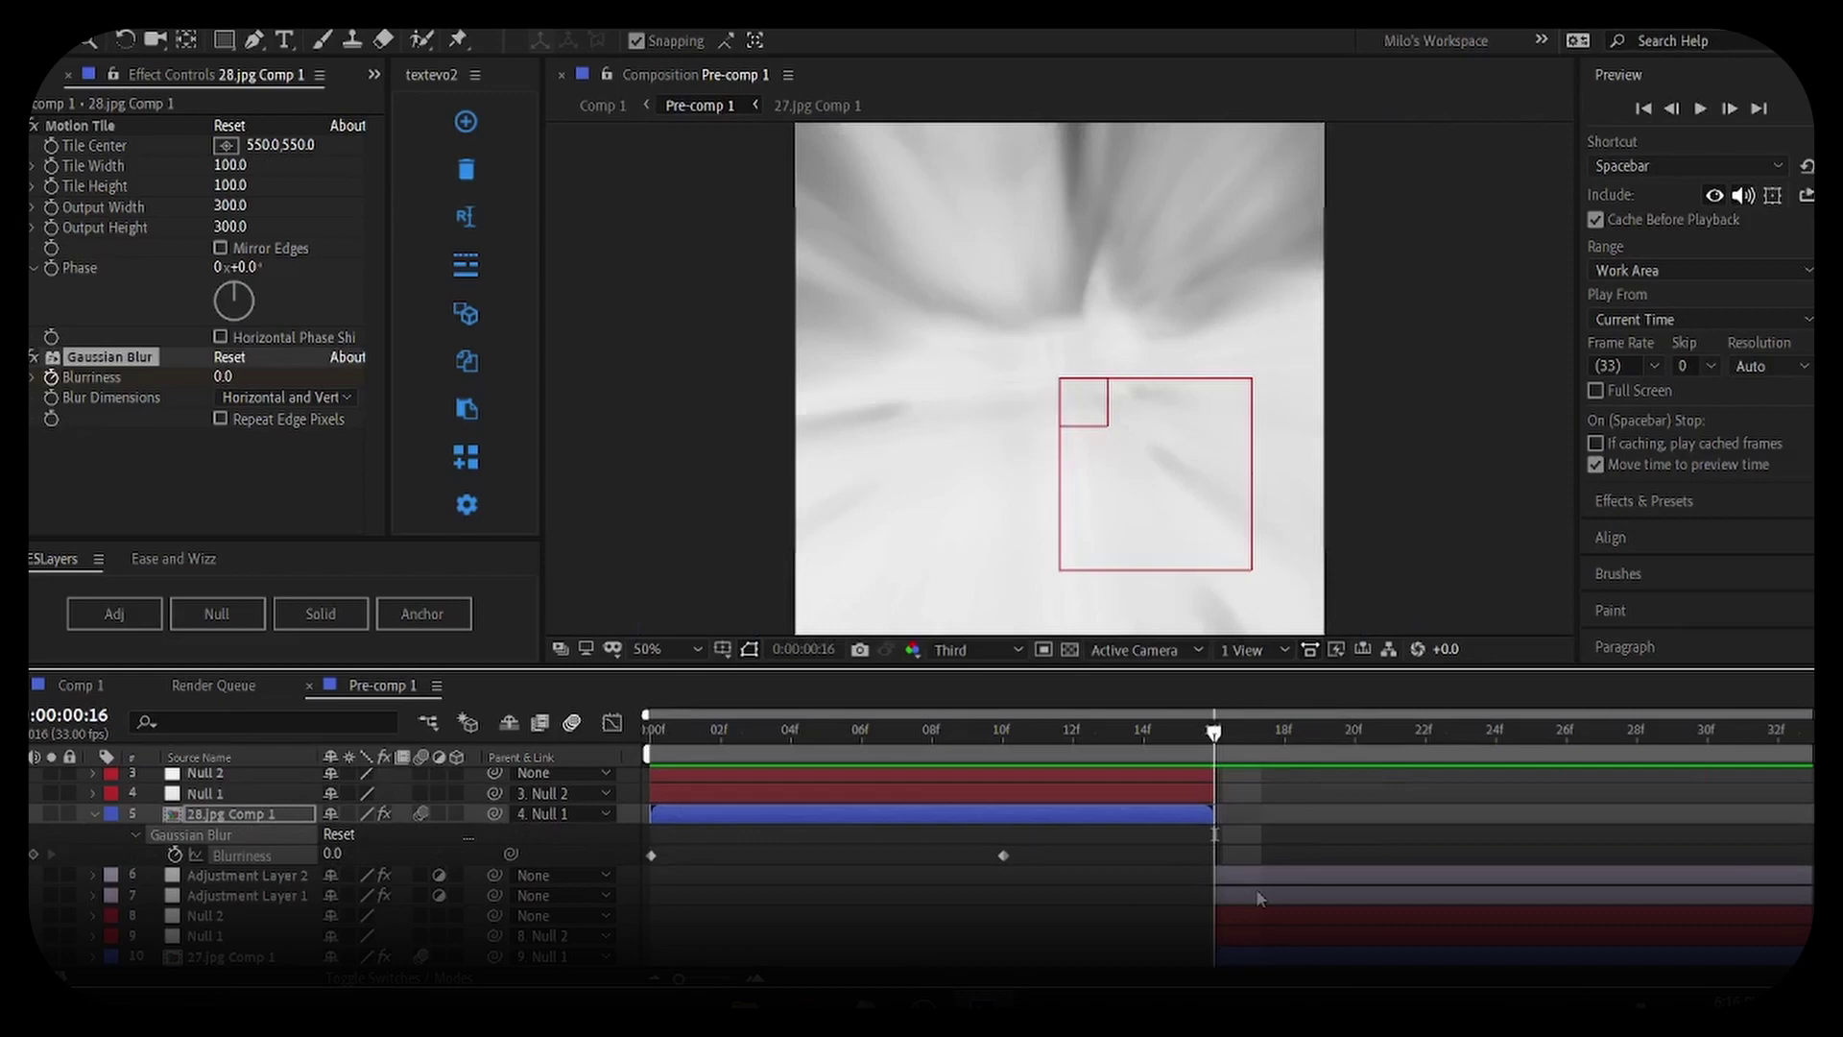
click(1261, 952)
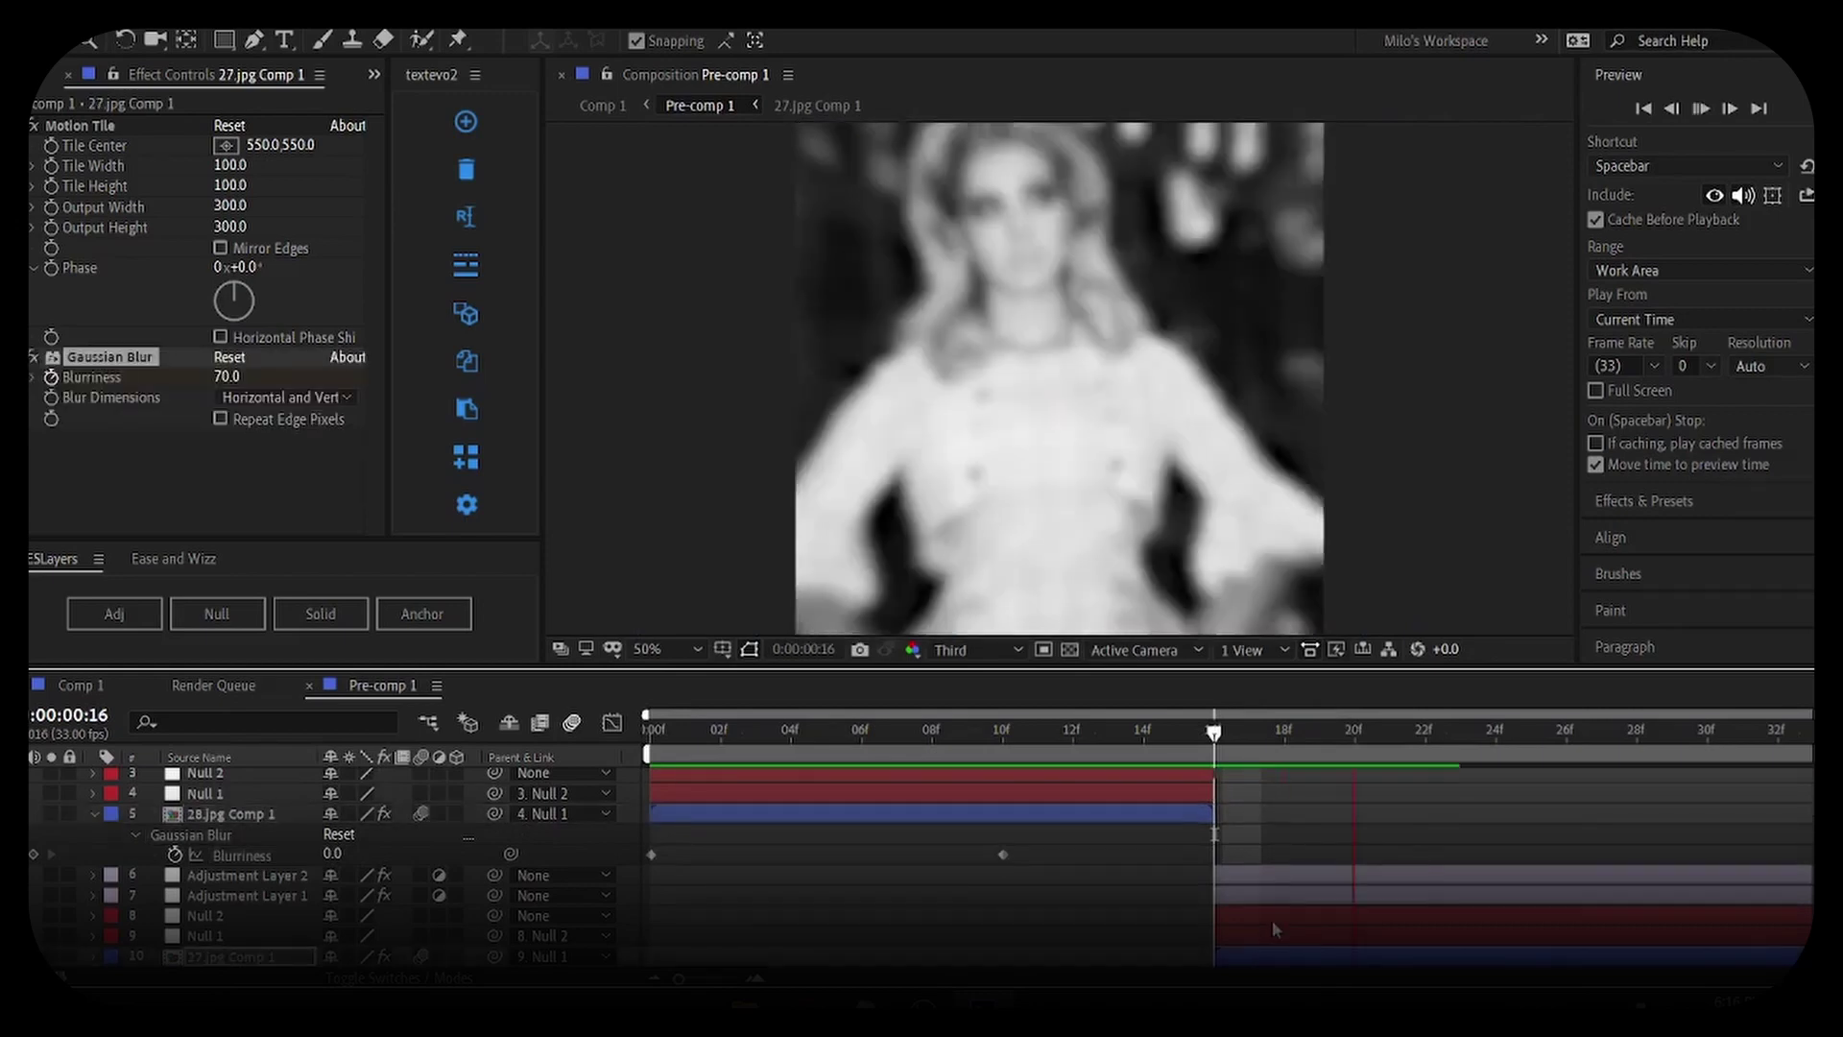
key(space)
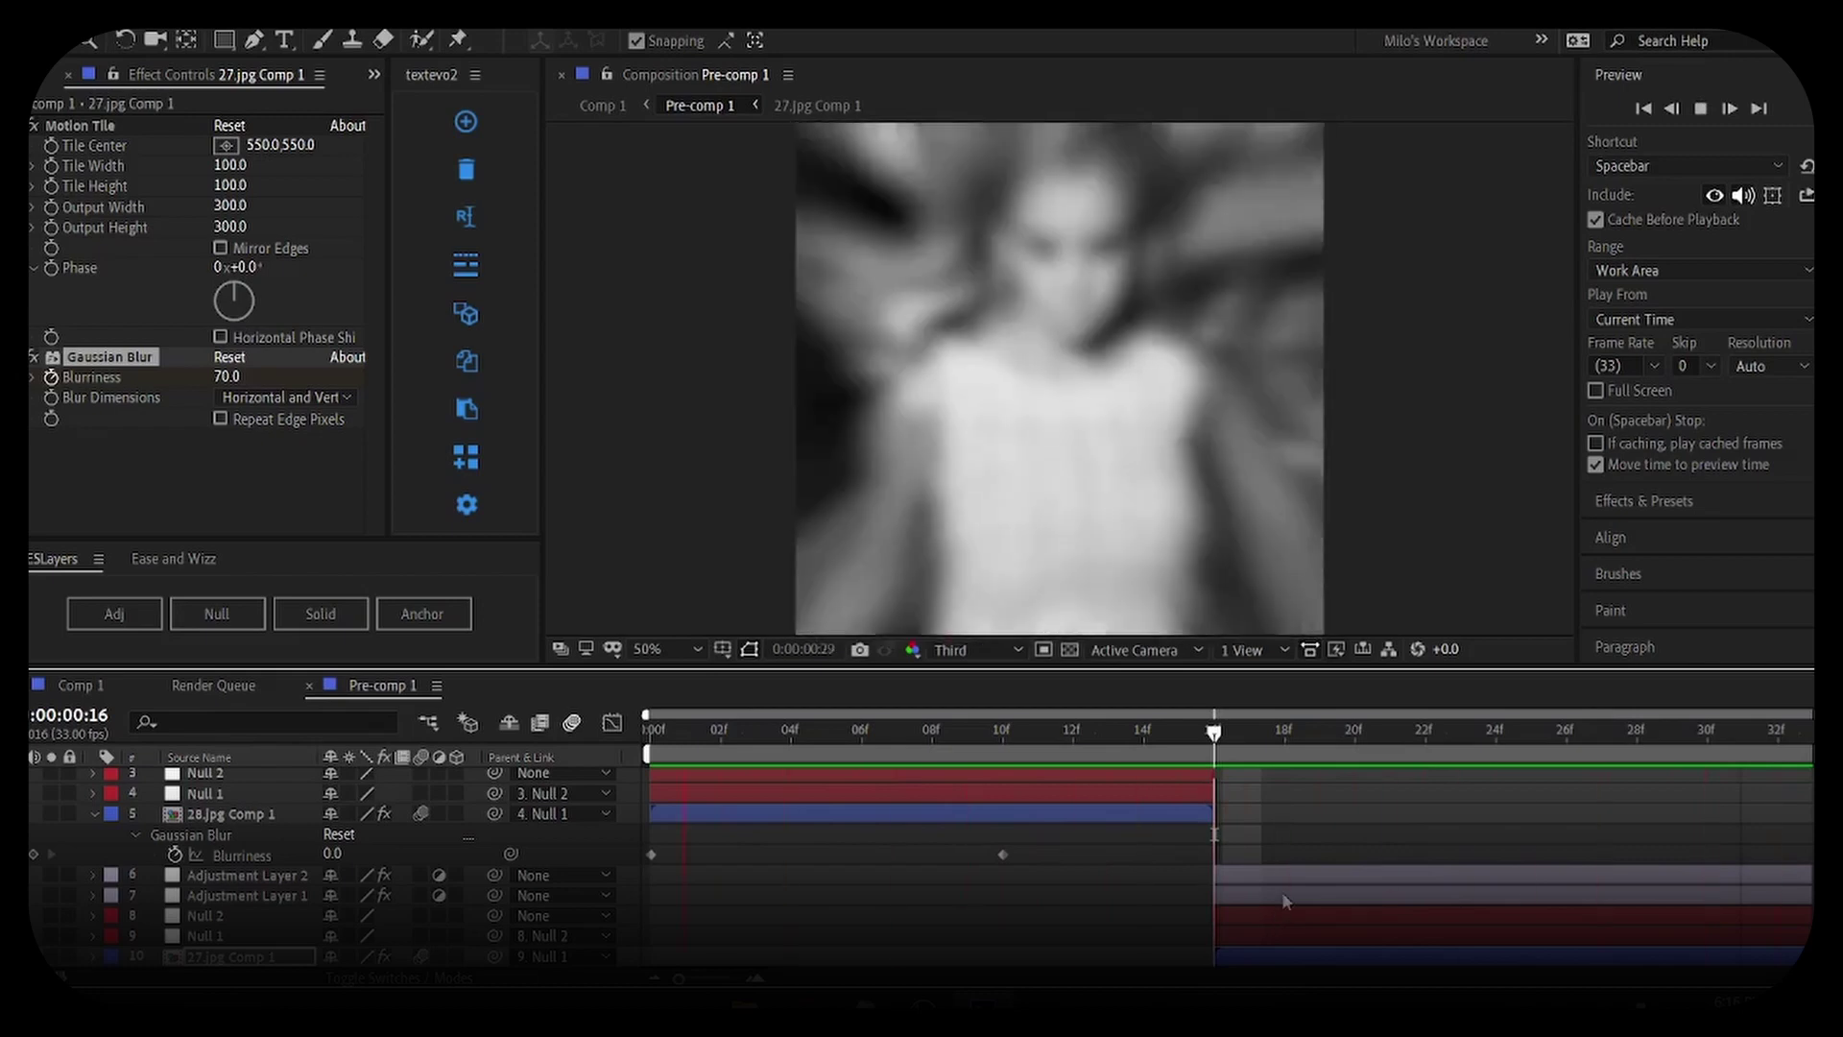
Apply the Exposure effect to 28.jpg Comp 1 and keyframe its Exposure at 0.70 on the first frame
key(space)
click(663, 816)
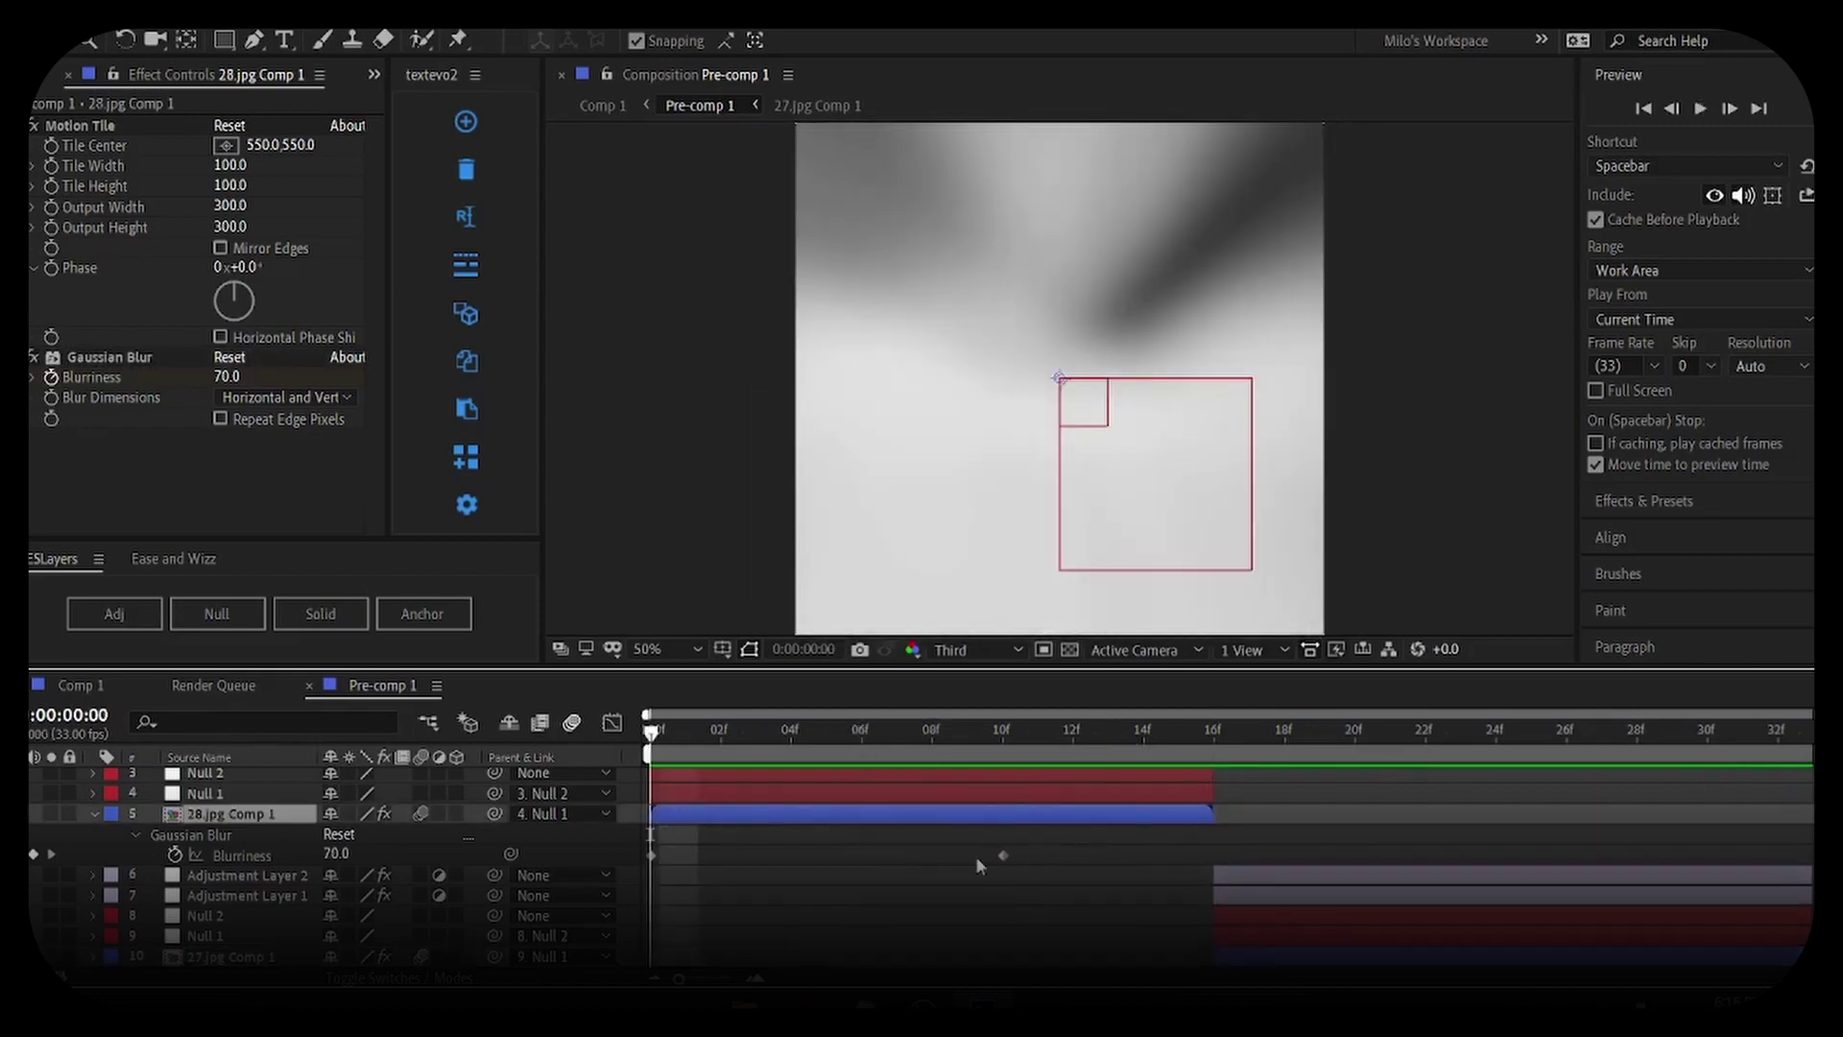
key(ctrl+space)
text(expos)
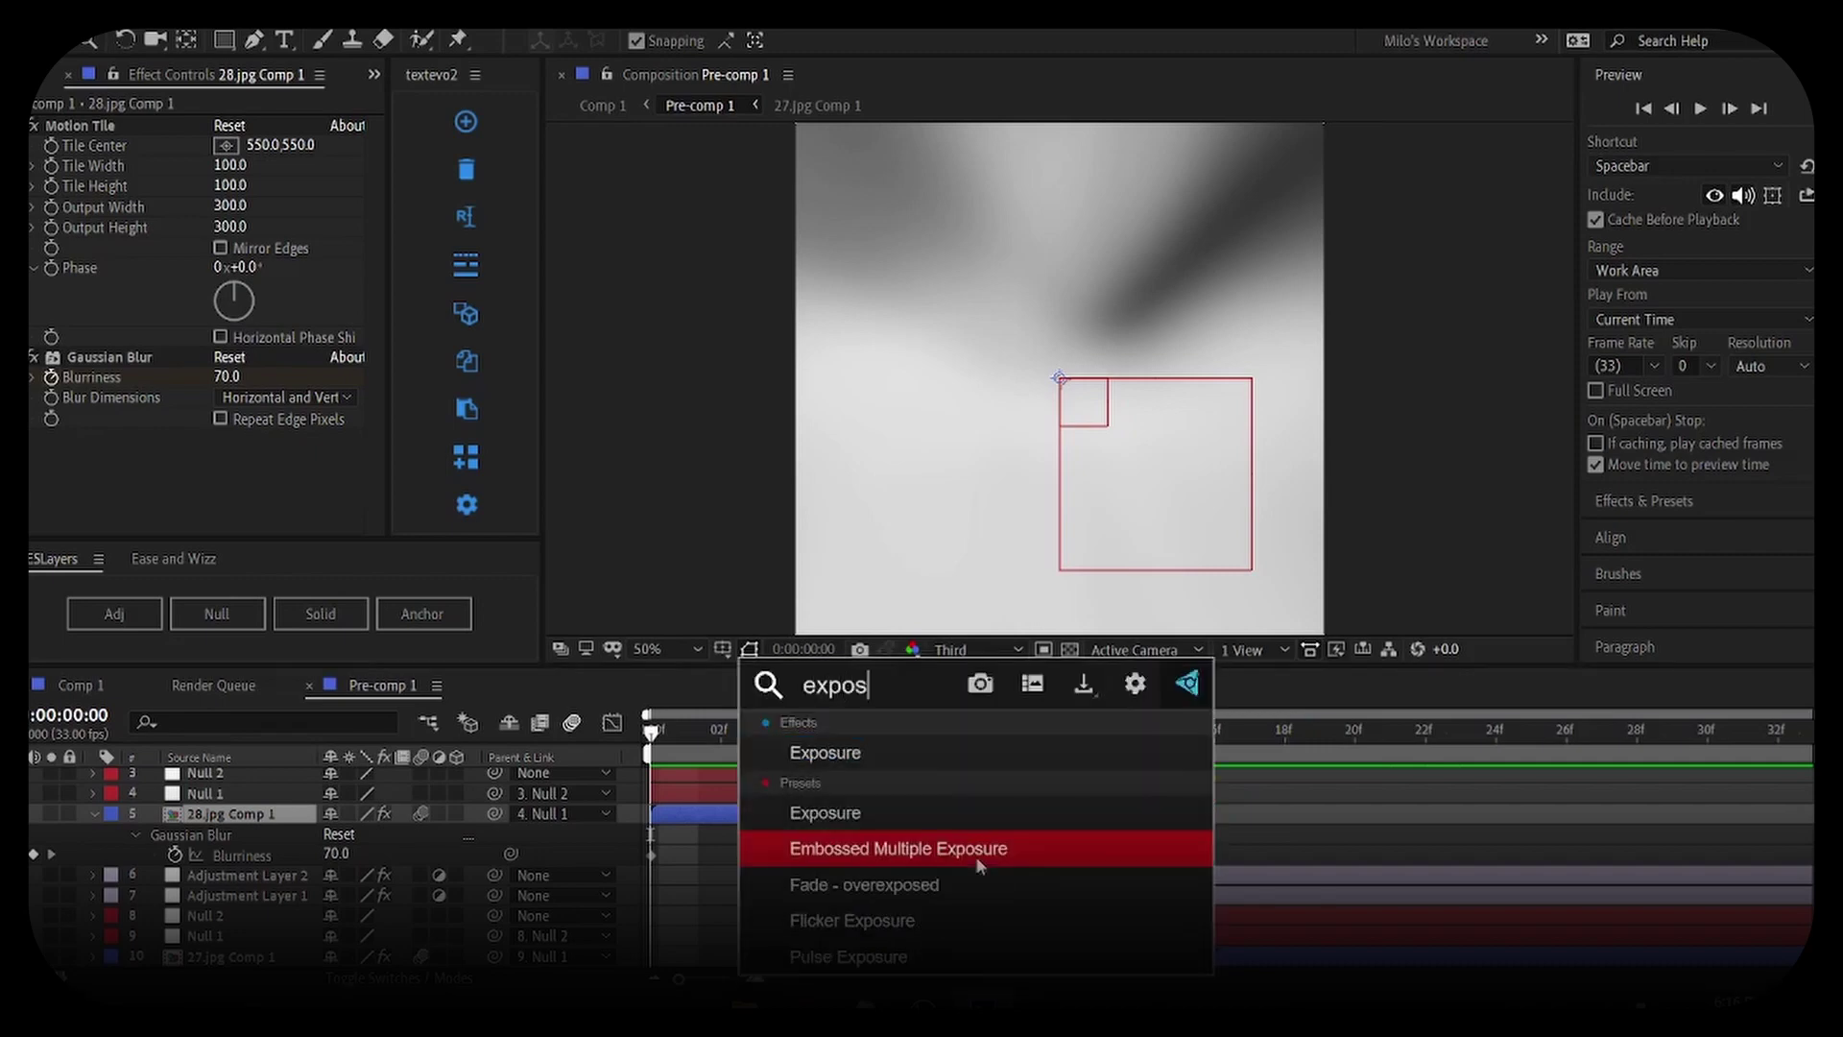
click(910, 765)
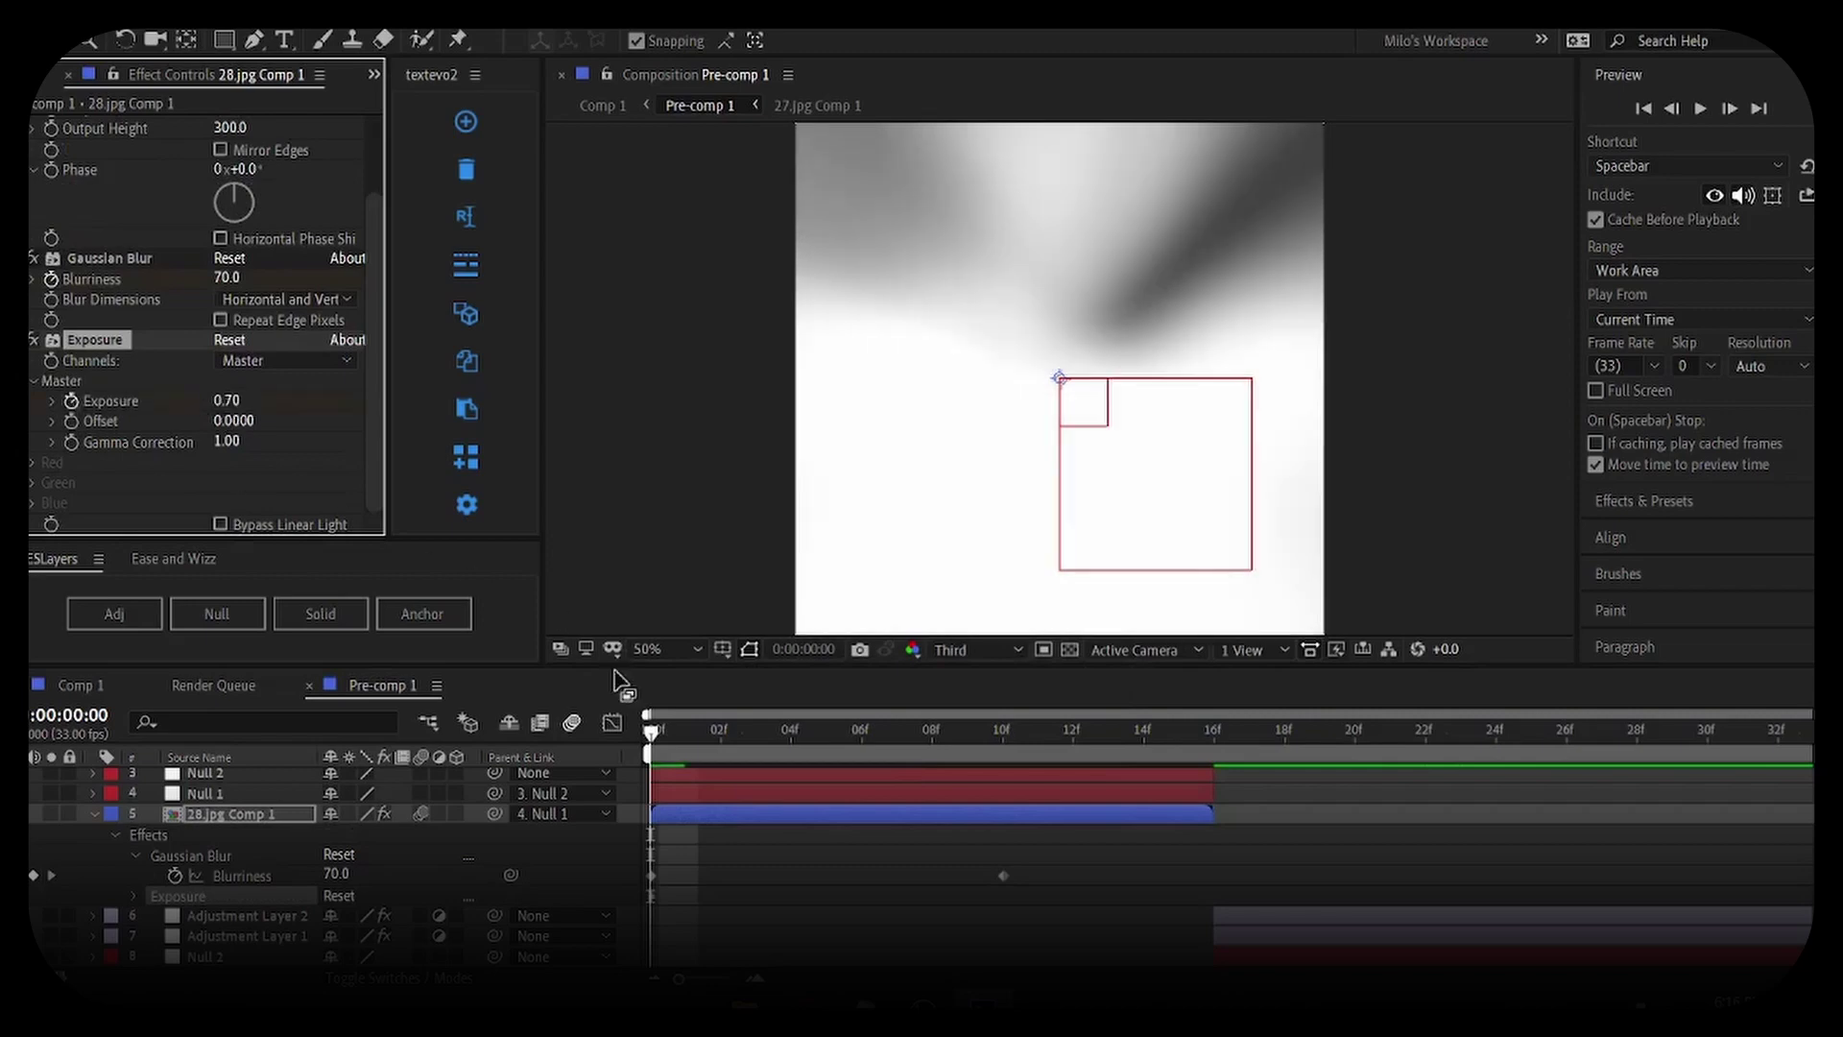
Keyframe the Exposure of 28.jpg Comp 1 to 0 at frame 10
drag(705, 733, 893, 737)
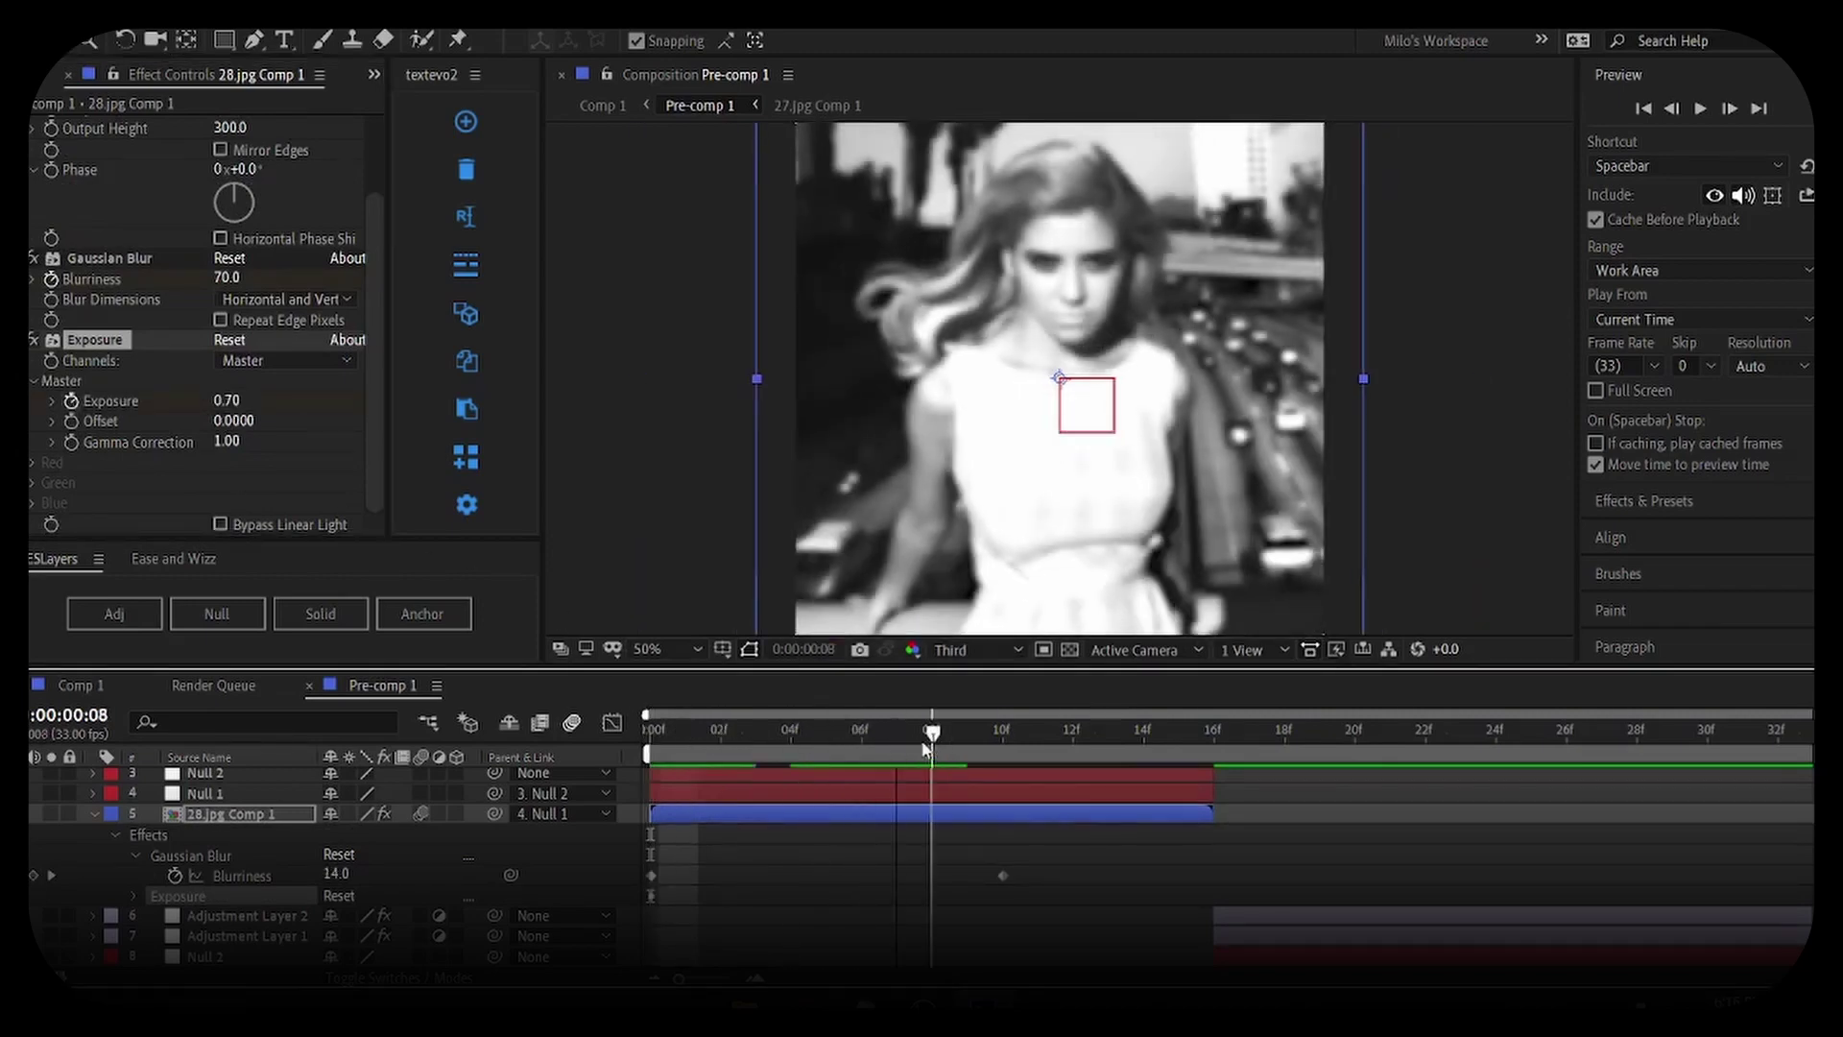
click(1006, 734)
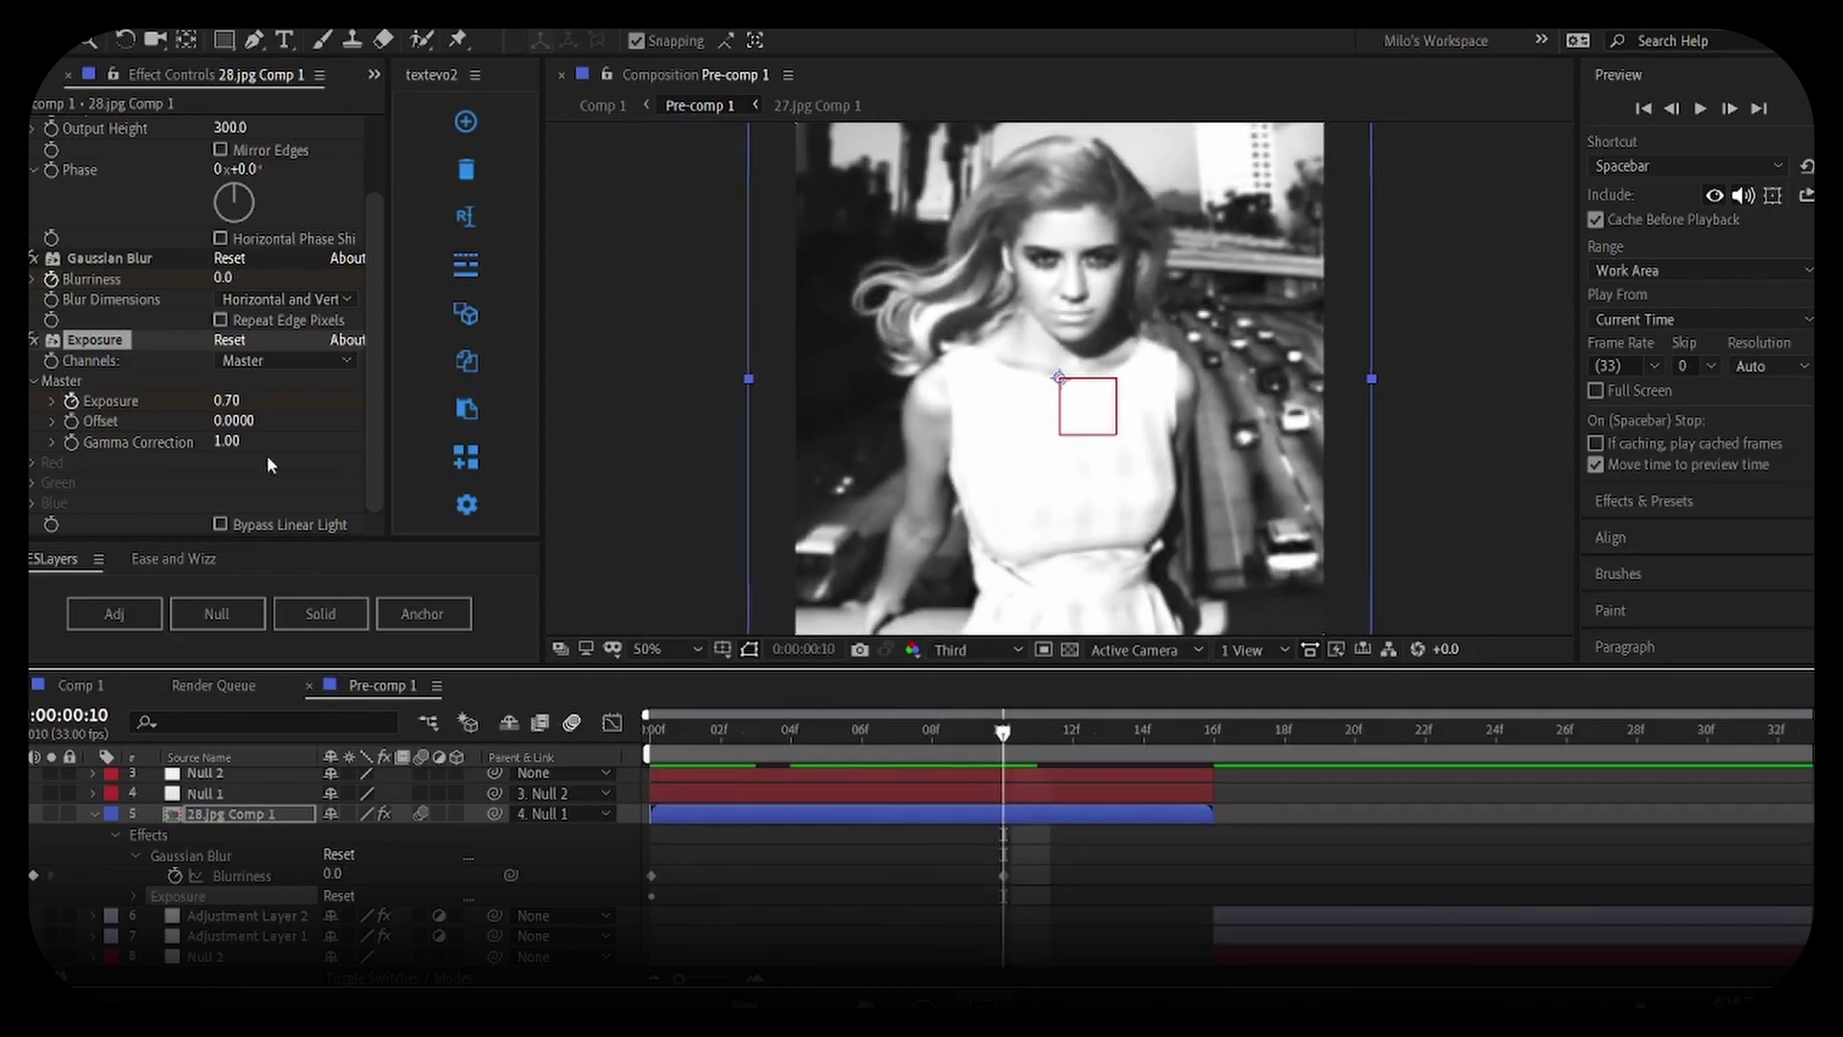
click(233, 397)
text(0)
key(Return)
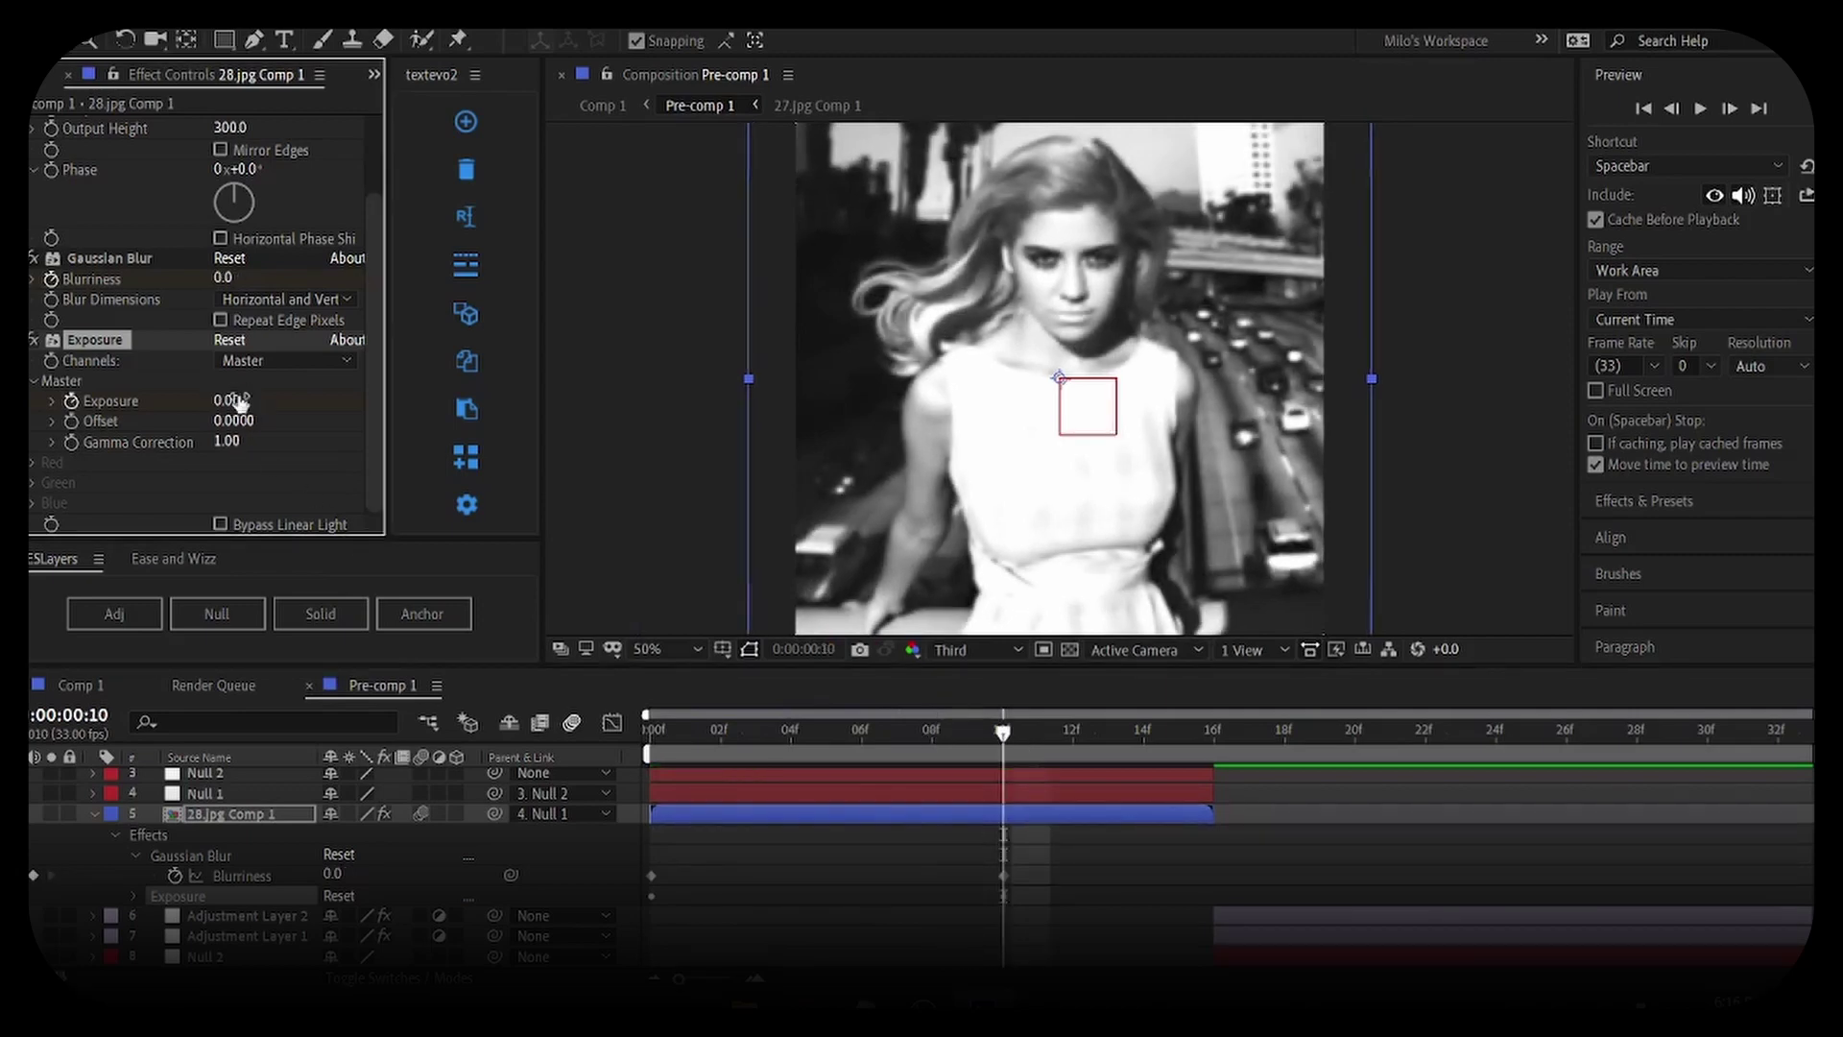
scroll(816, 763, down, 1)
drag(1050, 831, 672, 869)
Apply the Exposure effect to 27.jpg Comp 1 and keyframe its Exposure at 0.70 on frame 16
drag(1004, 733, 1217, 867)
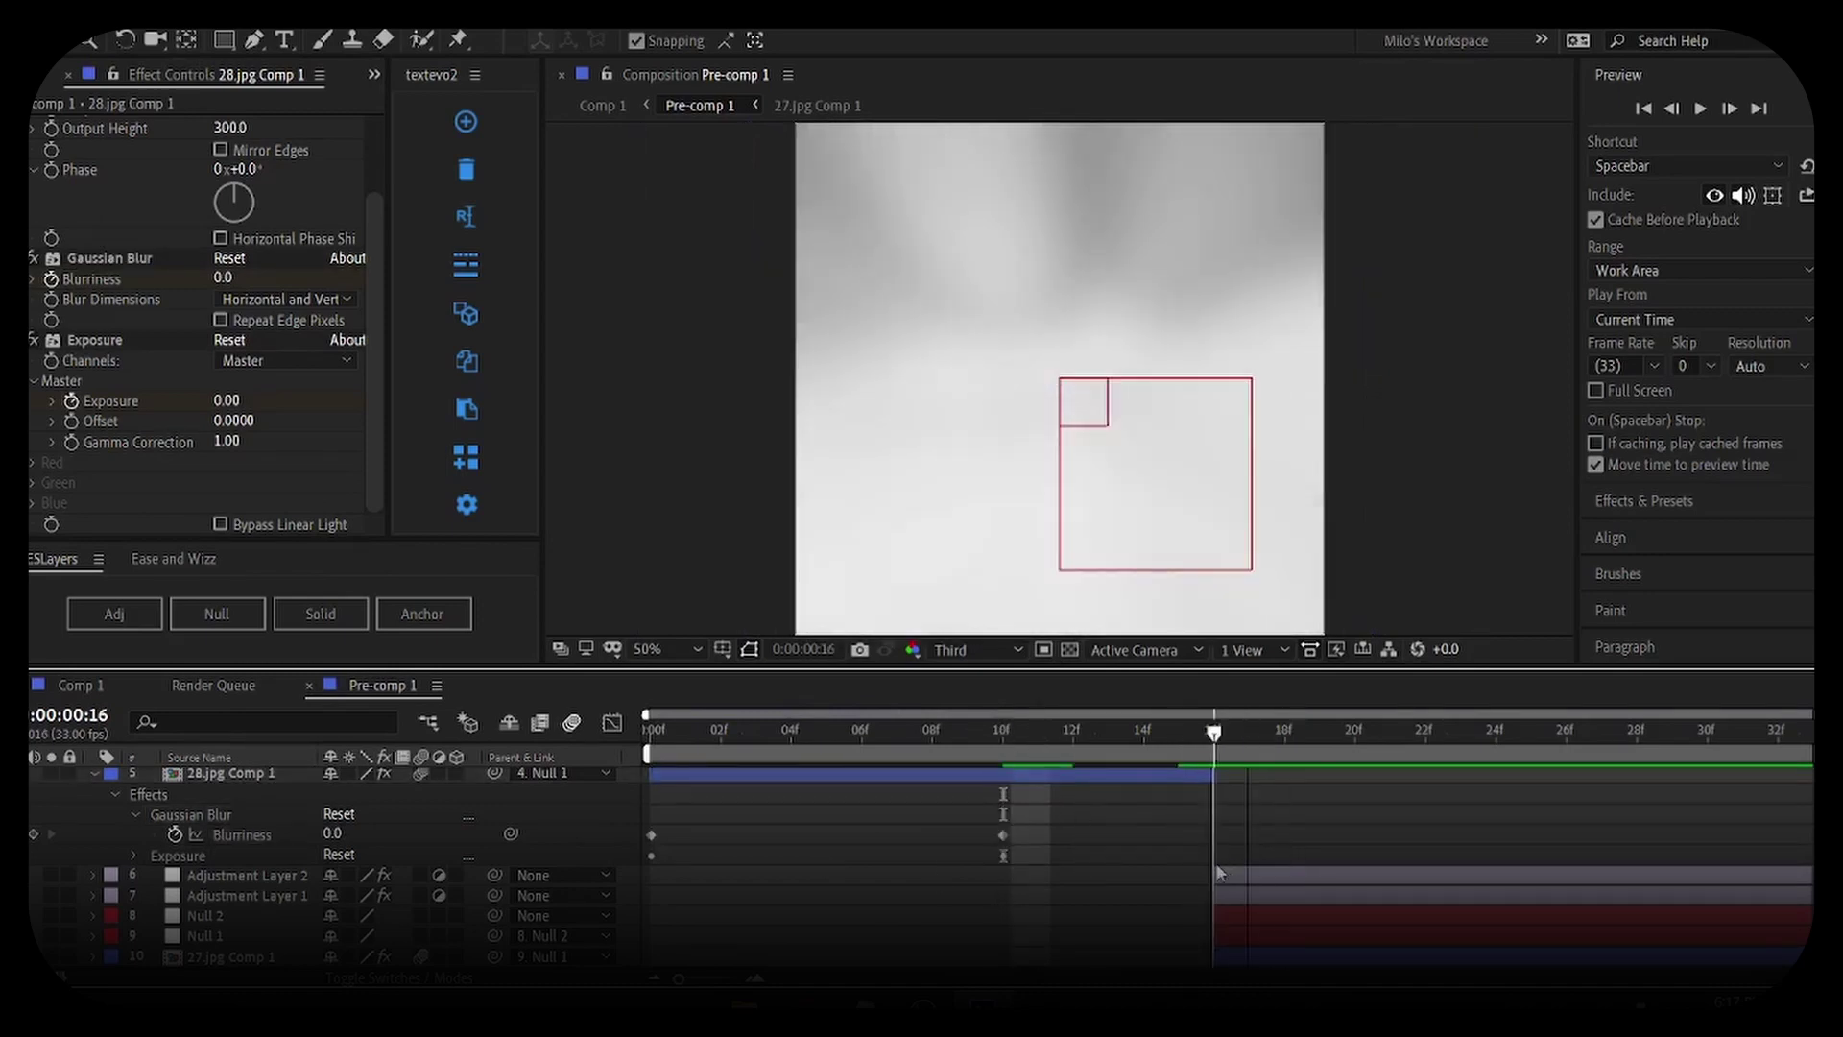
click(1241, 956)
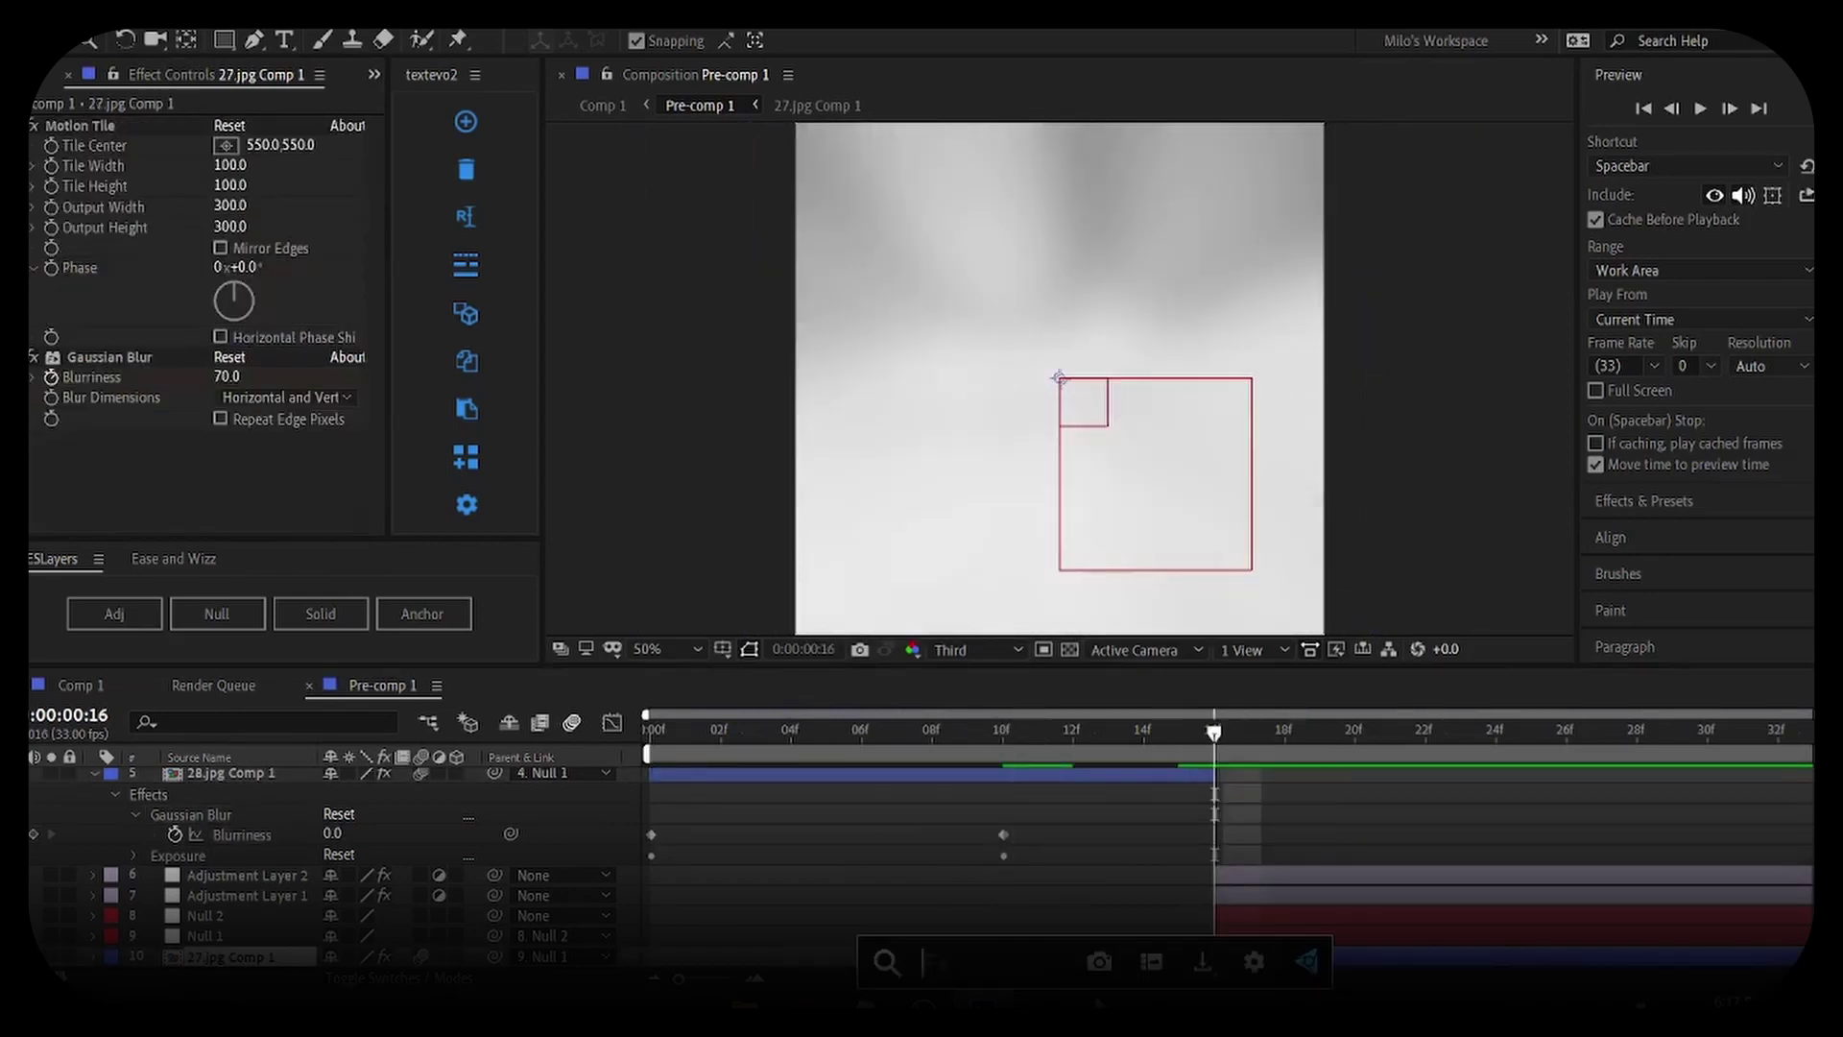
key(ctrl+space)
text(exp)
key(Return)
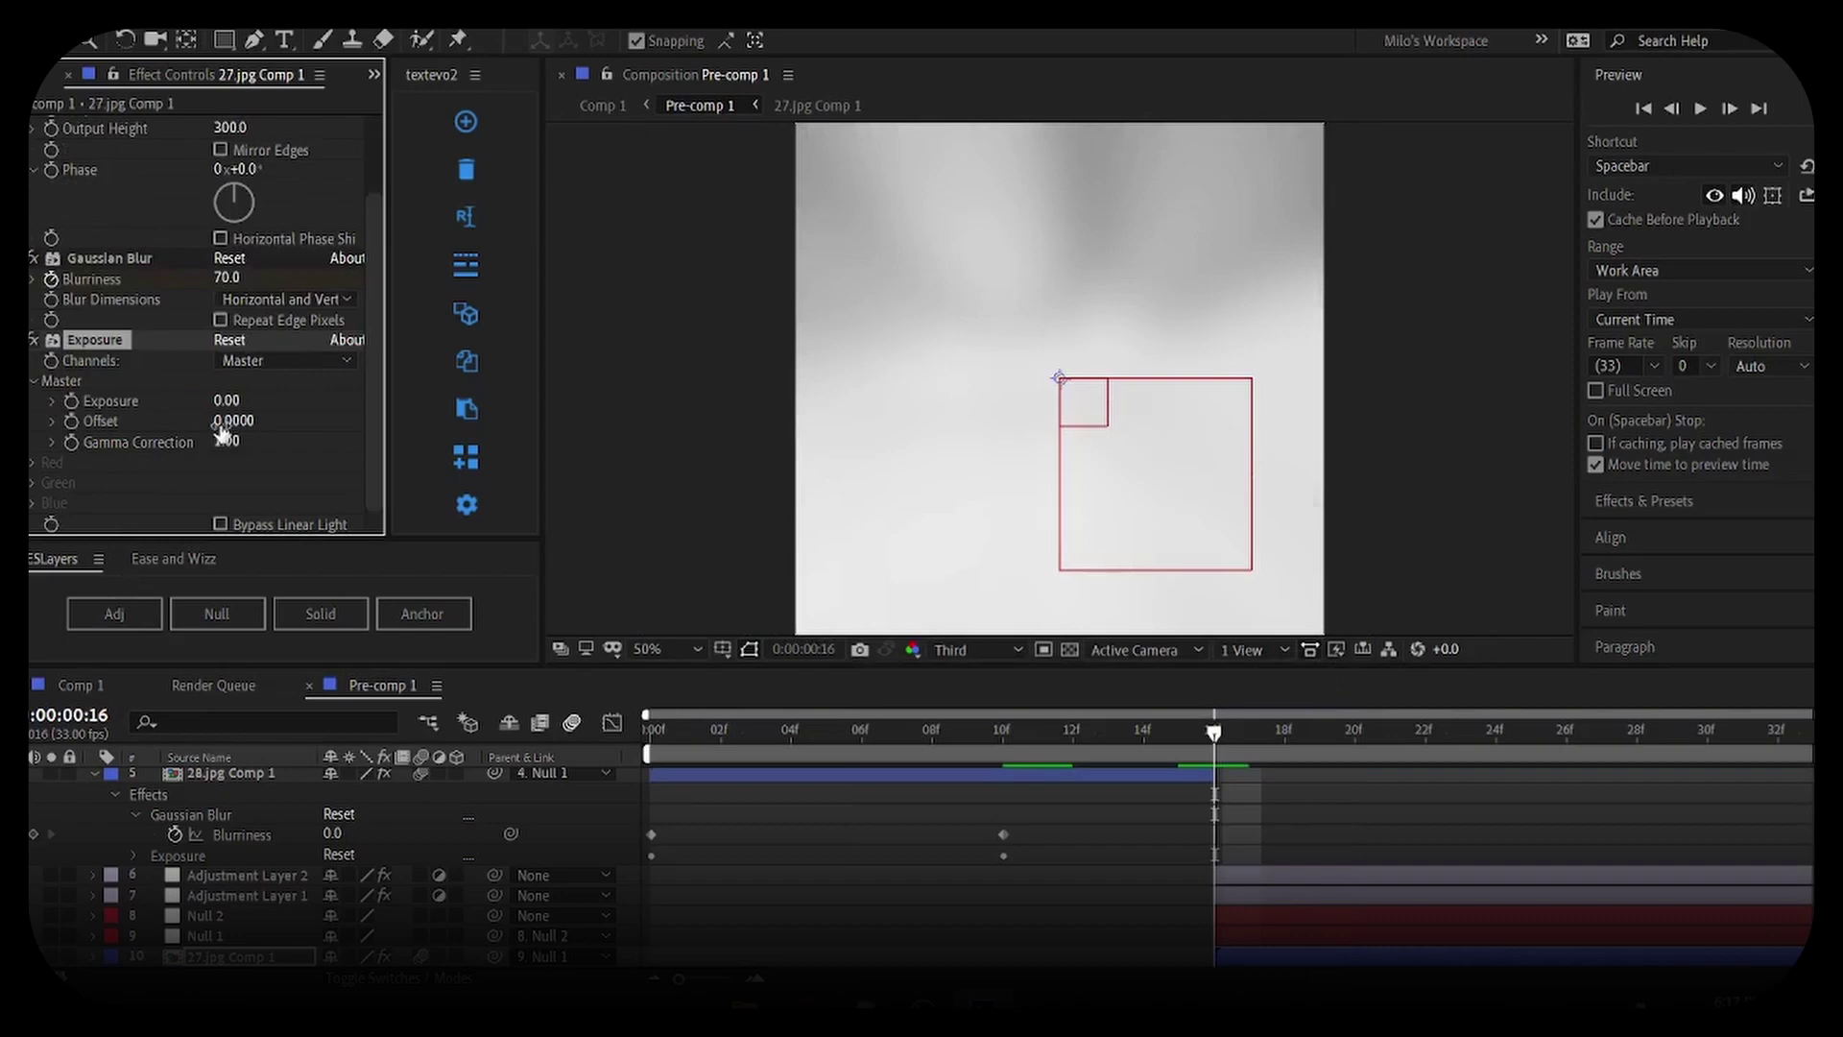
click(227, 401)
key(Return)
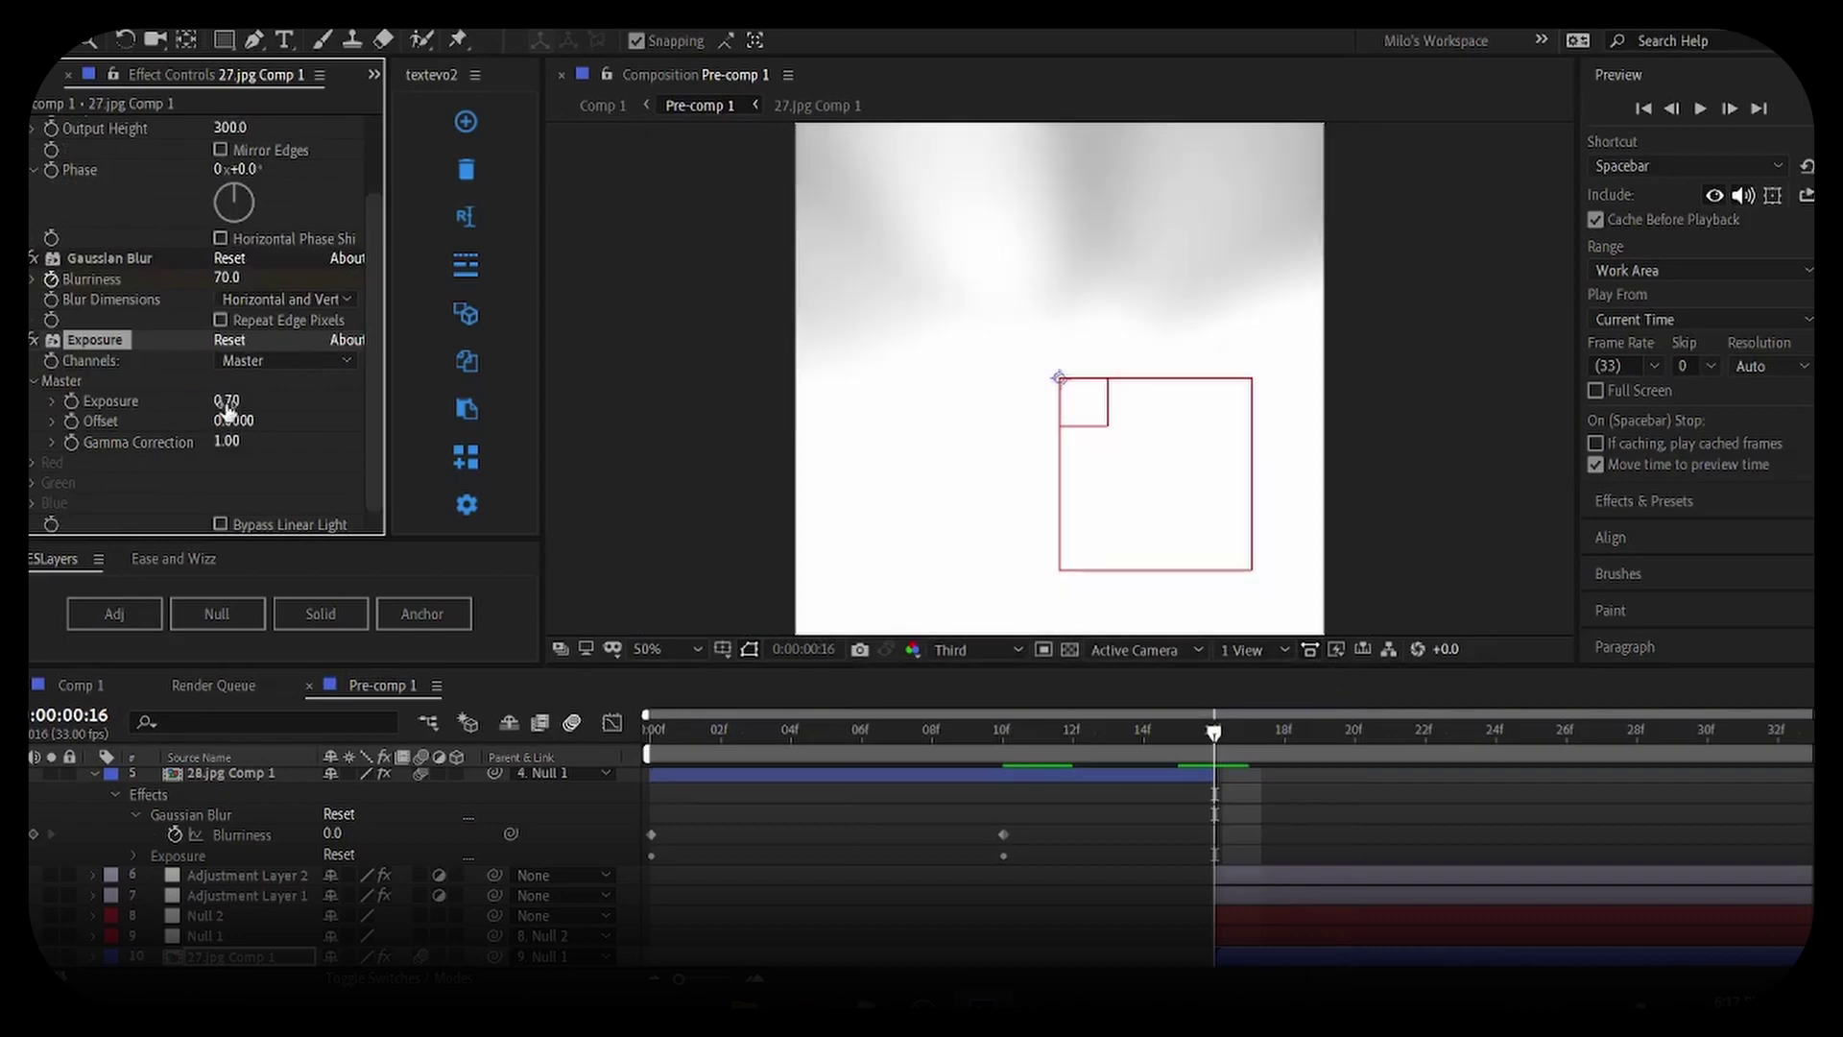
Keyframe the Exposure of 27.jpg Comp 1 to 0 at frame 26 and play back the composition
drag(1216, 749, 1603, 740)
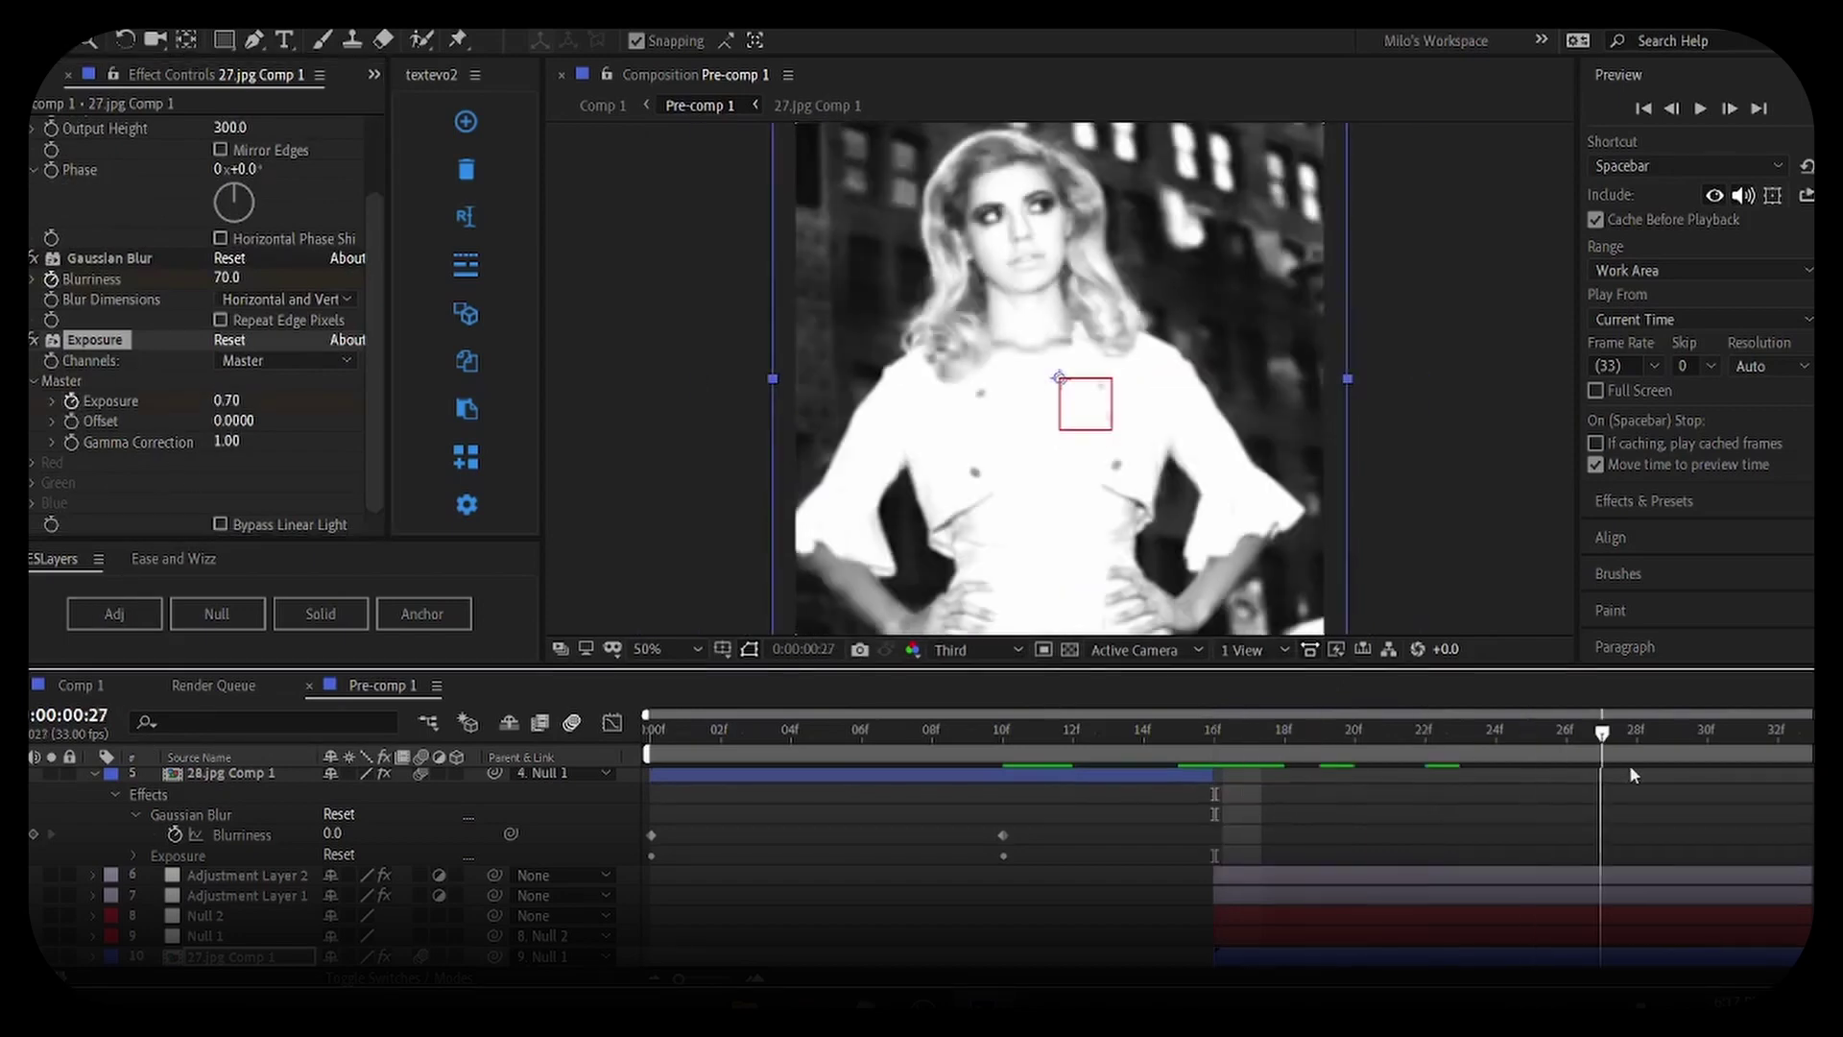
scroll(1536, 864, down, 3)
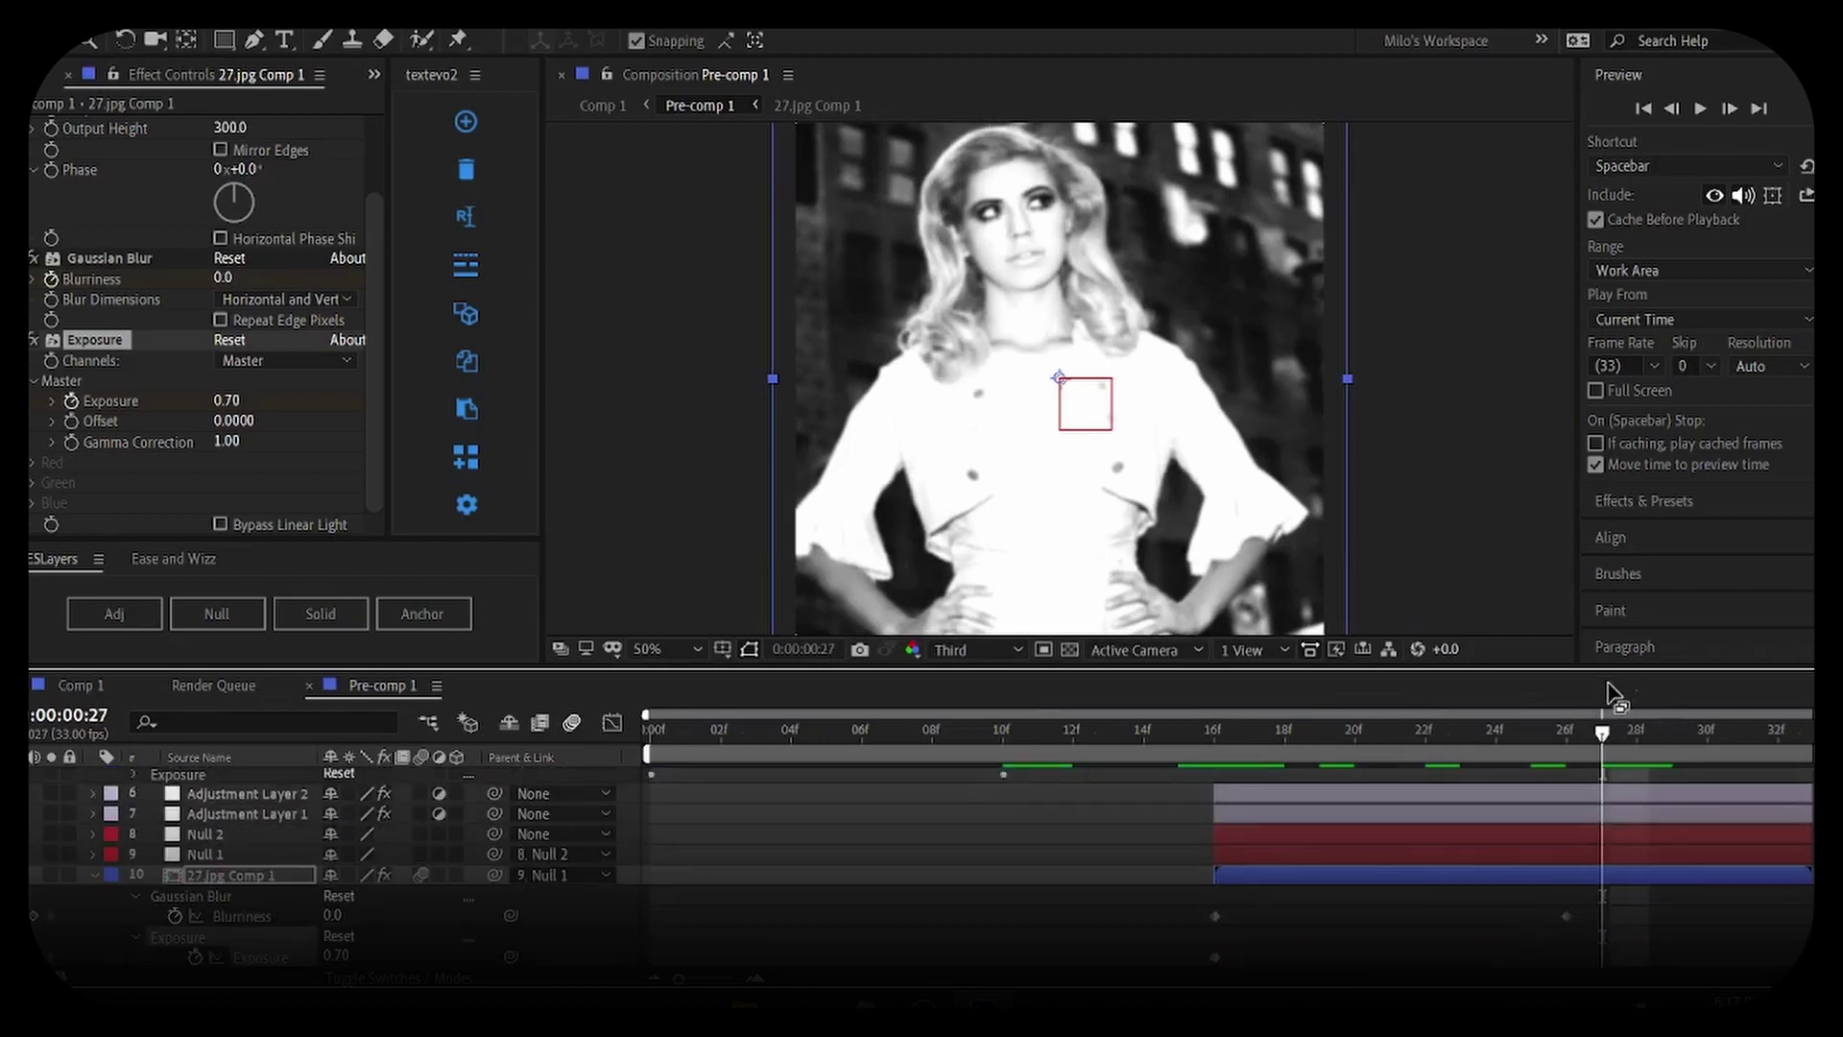
click(1581, 734)
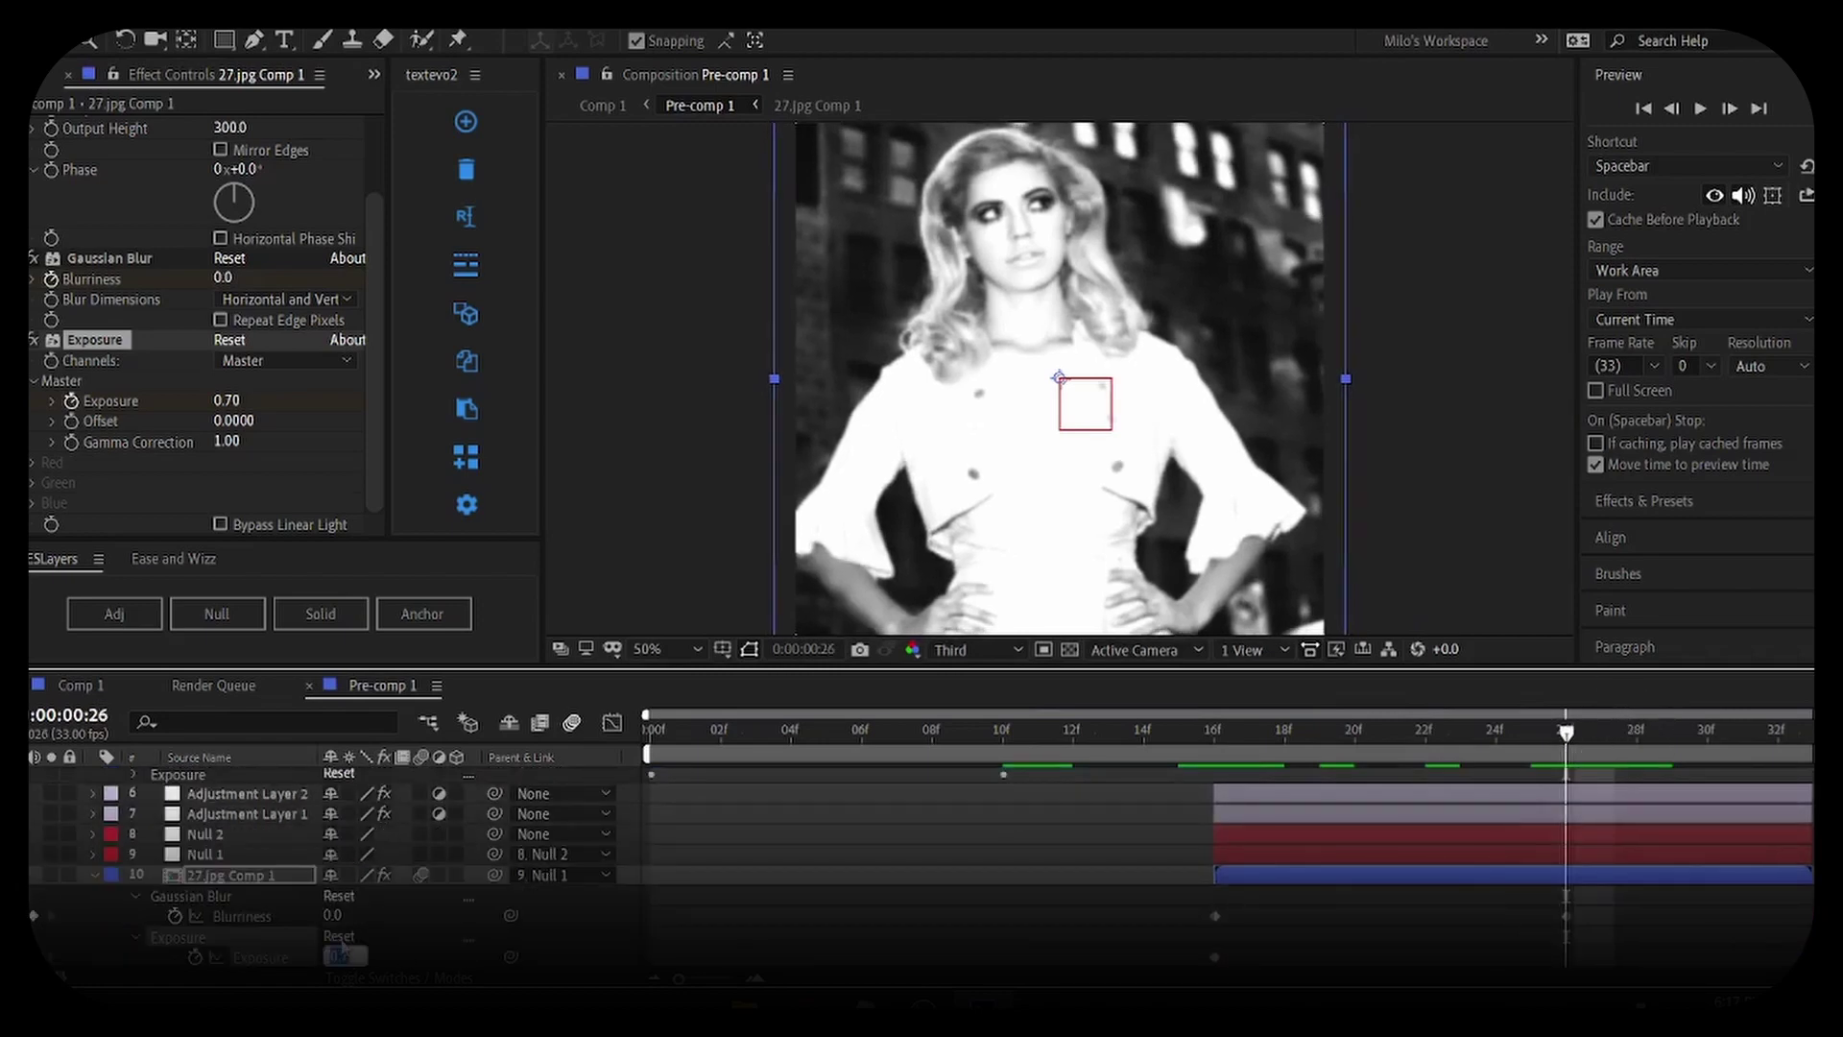
key(Return)
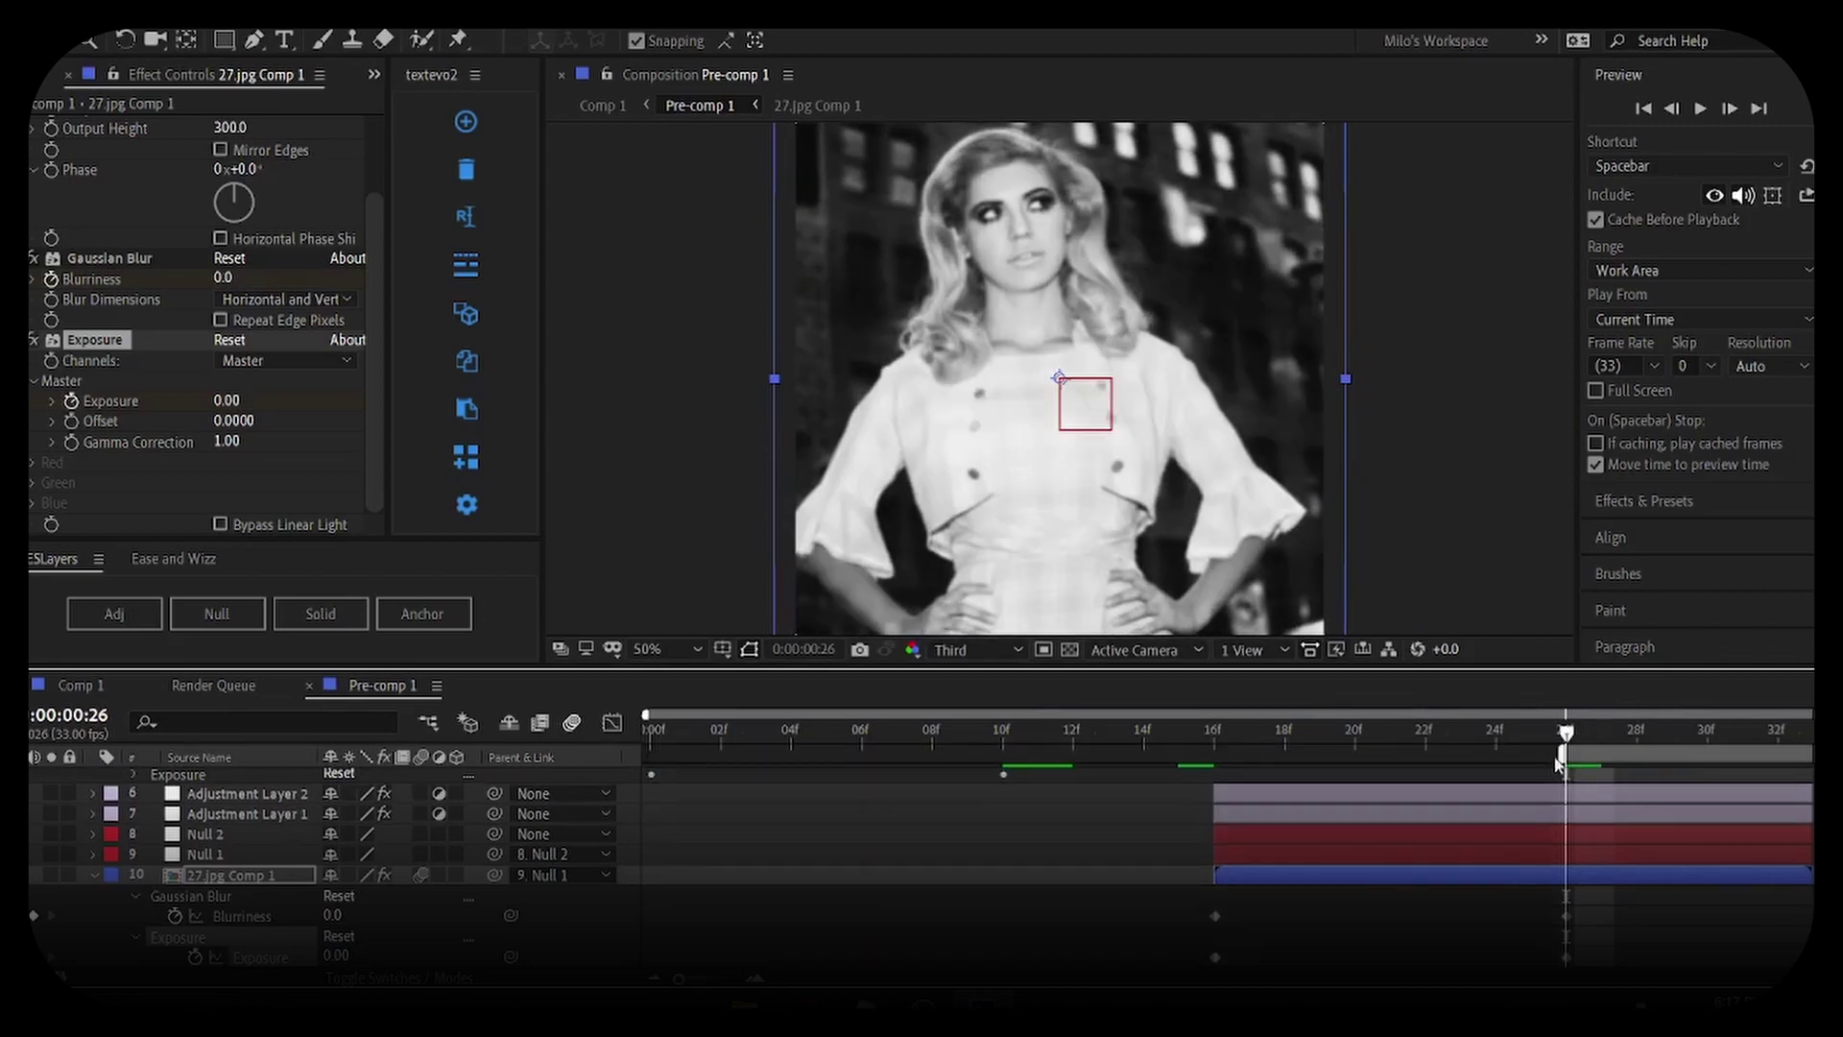
key(space)
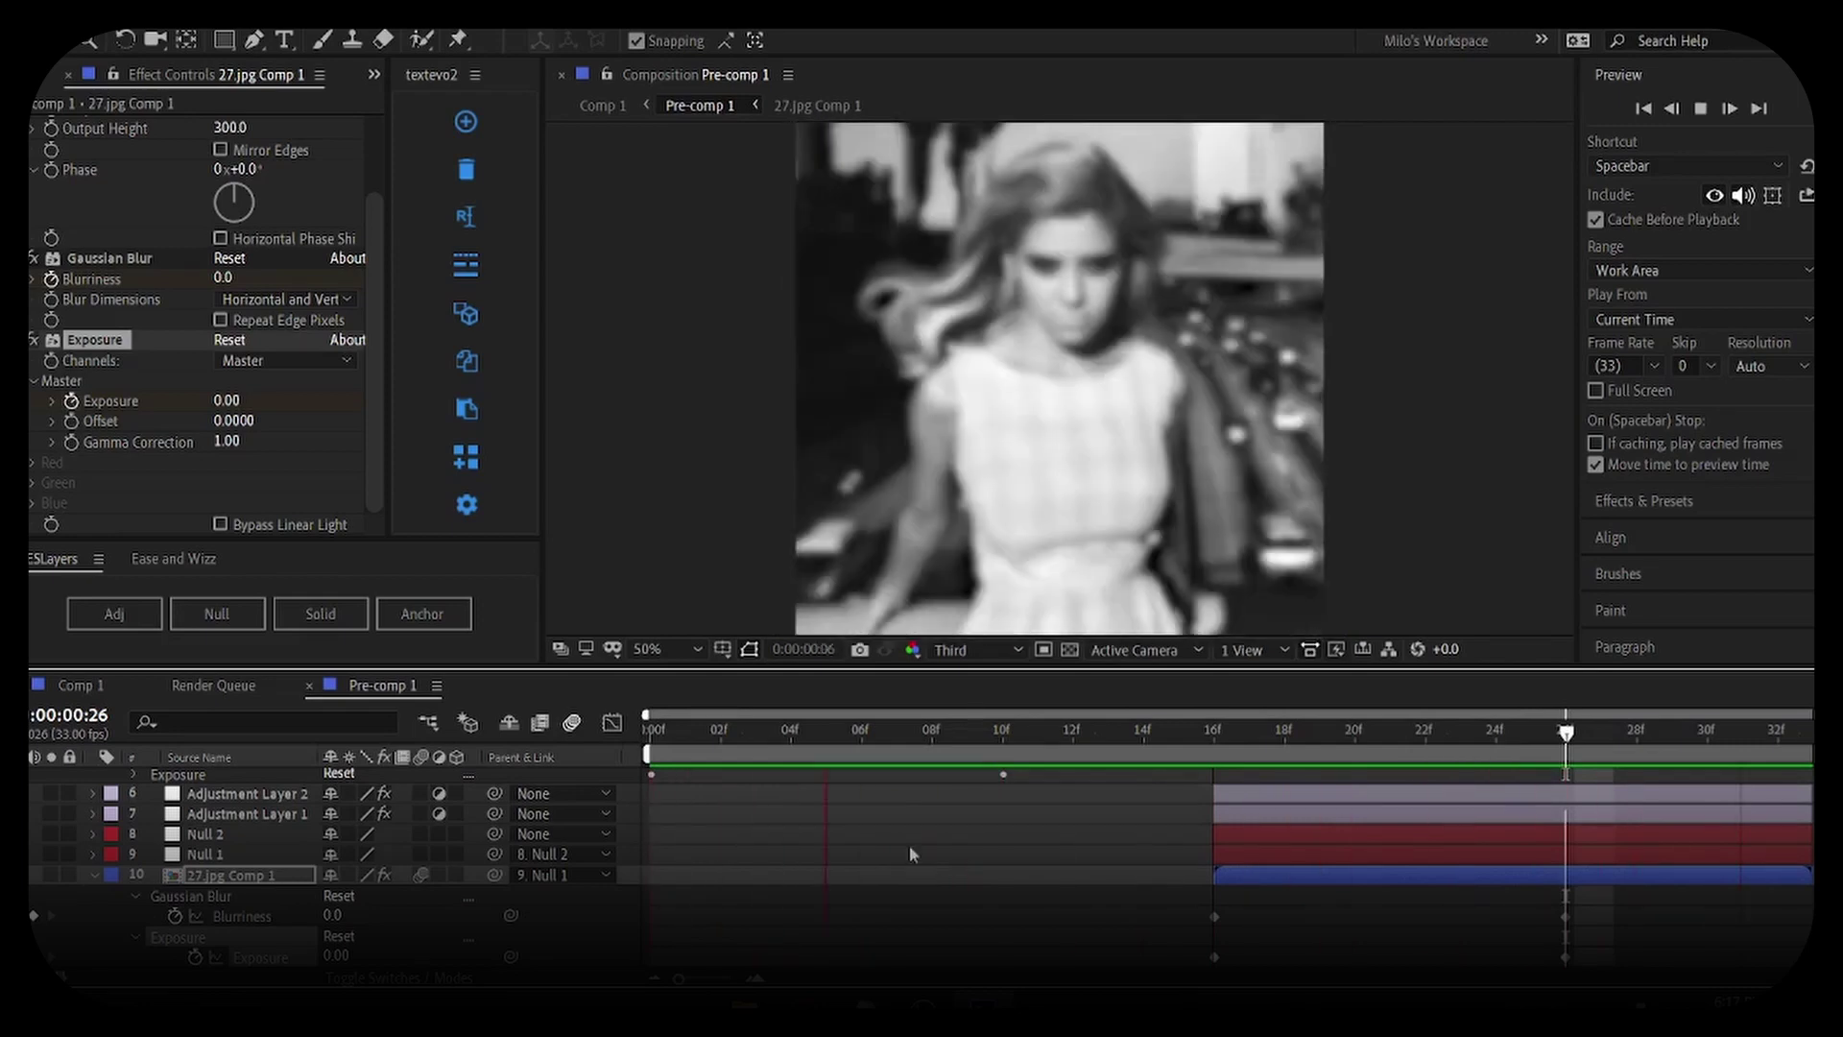
Stop the playback and delete the Exposure and Gaussian Blur effects from 27.jpg Comp 1
key(space)
click(79, 359)
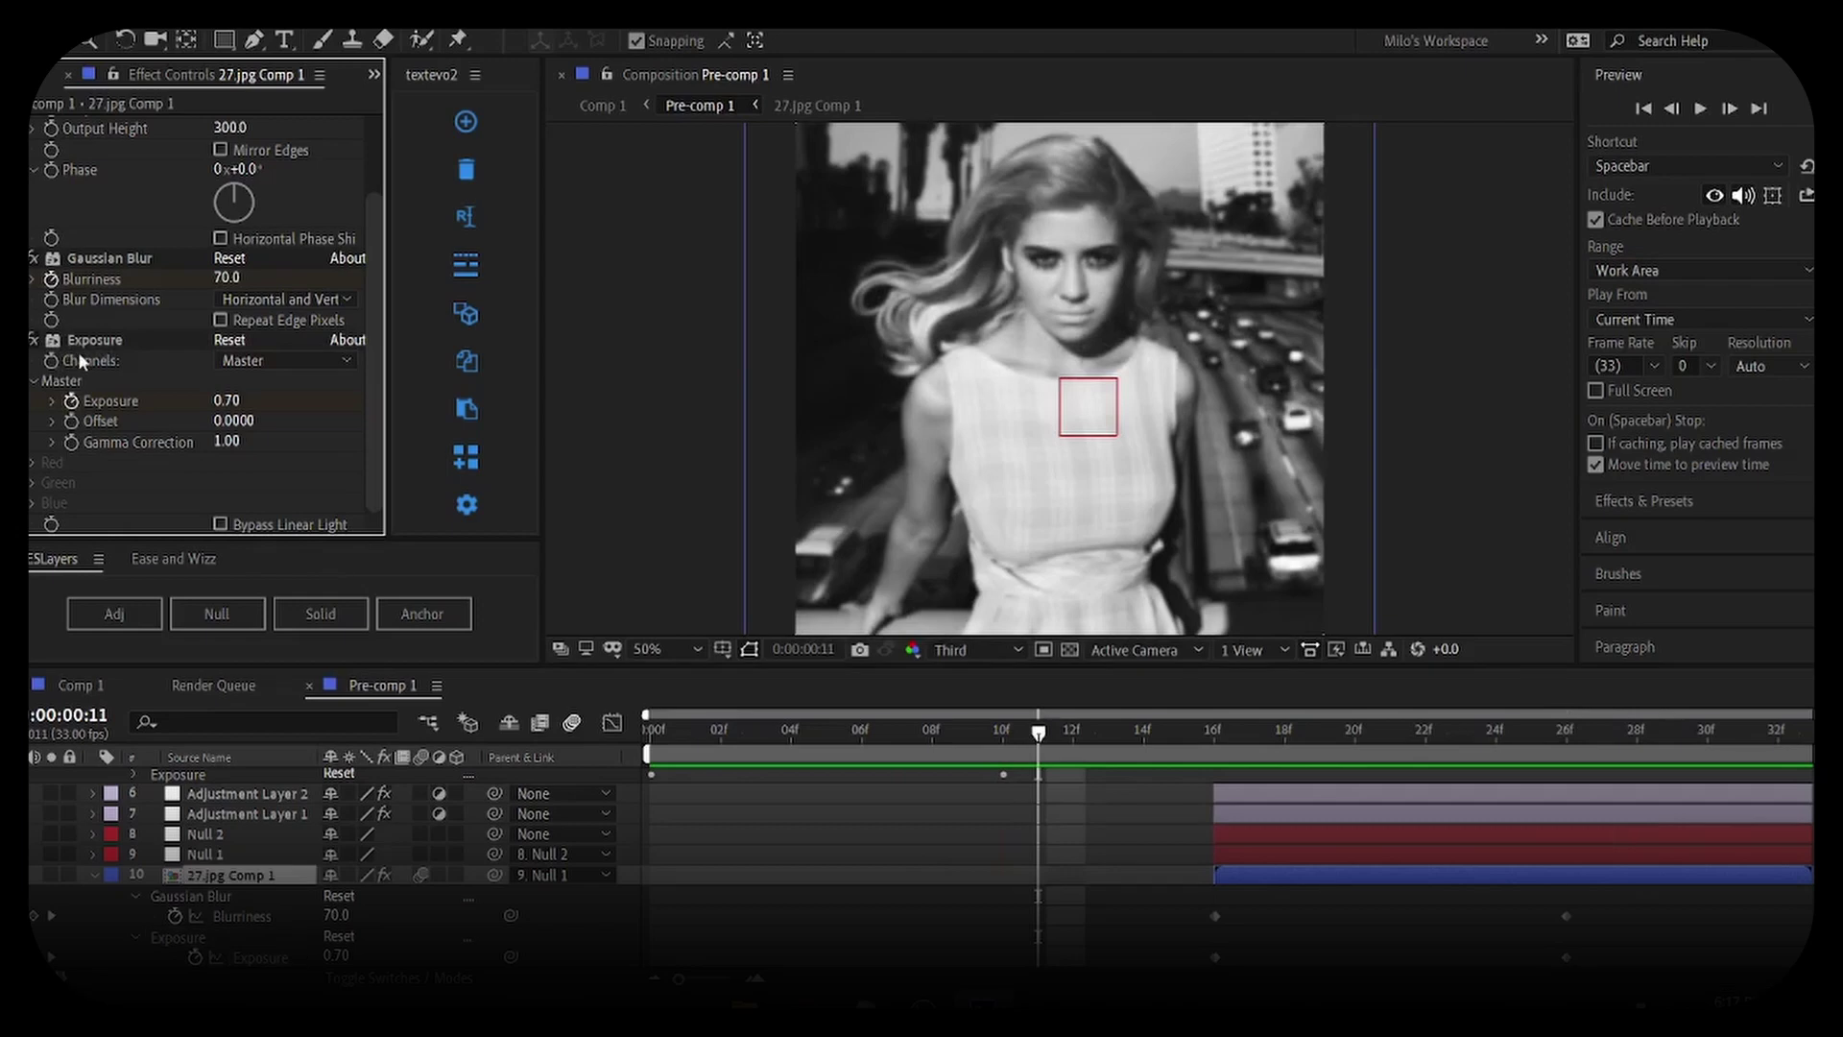
click(83, 342)
key(Delete)
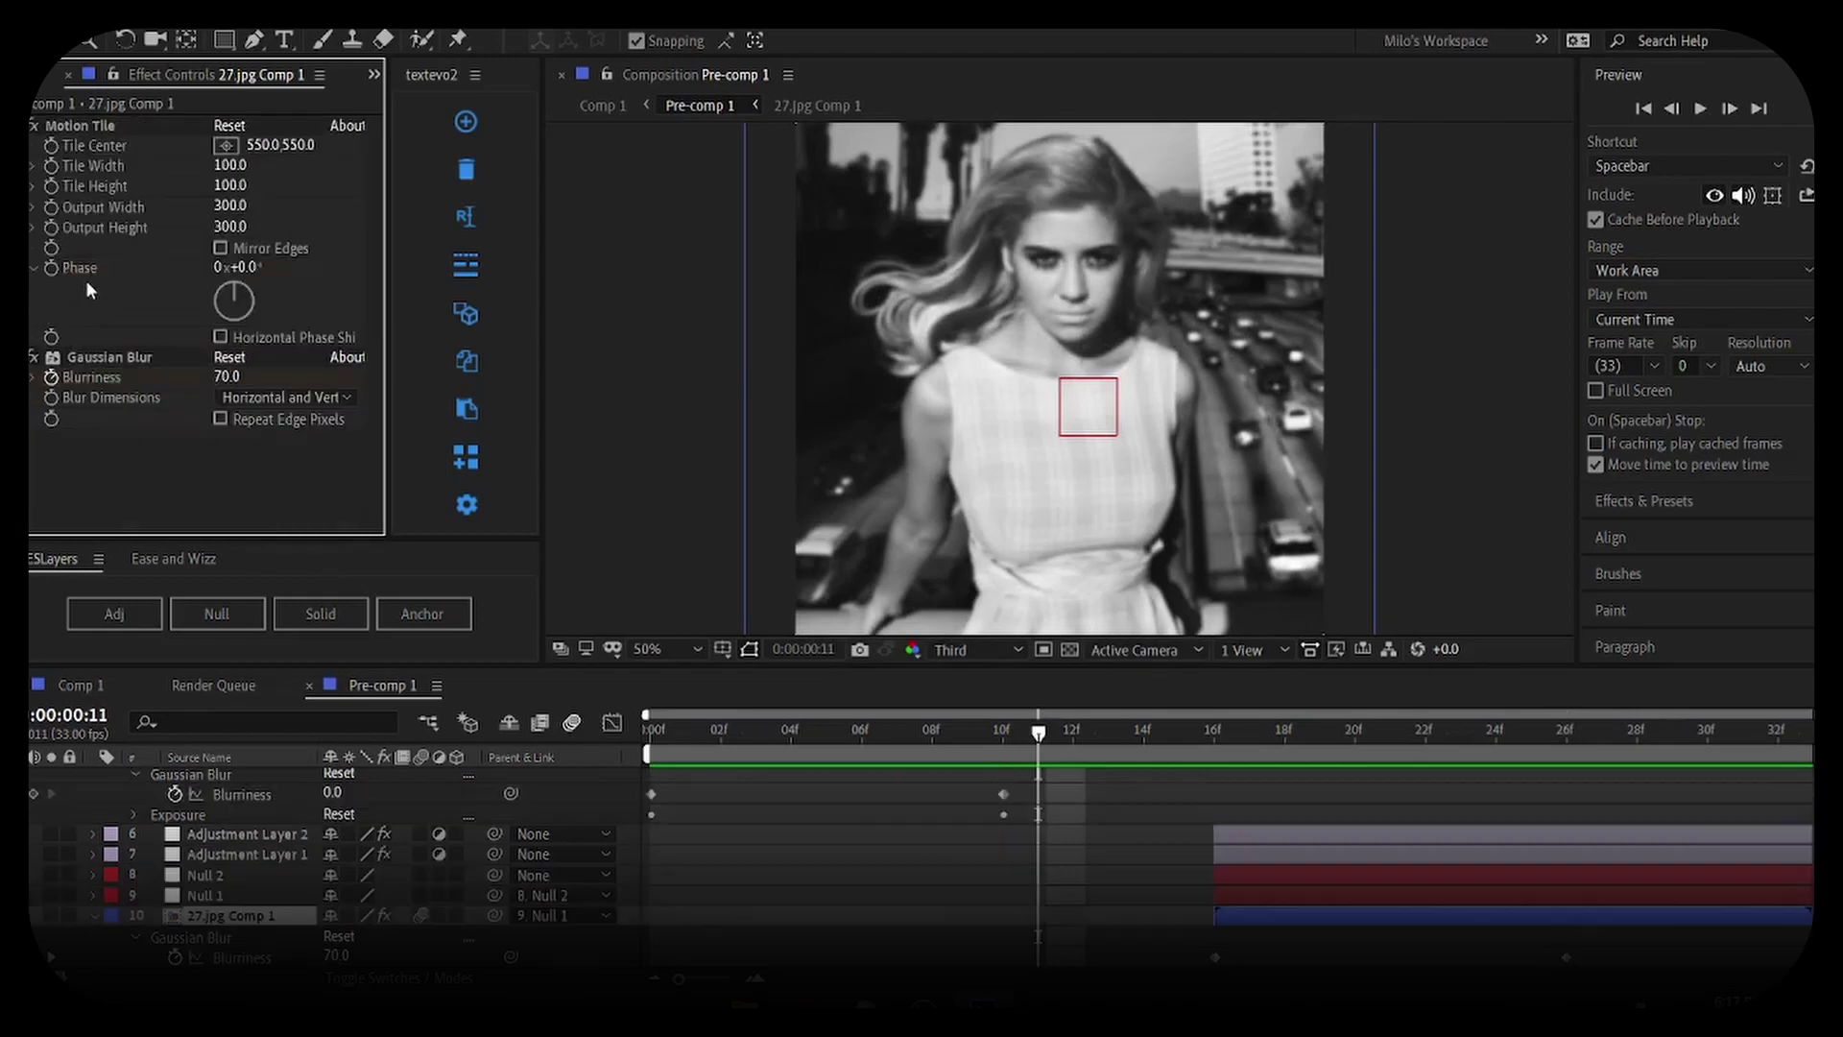
click(94, 354)
key(Delete)
Delete the Gaussian Blur and Exposure effects from 28.jpg Comp 1 and play back the composition
click(673, 776)
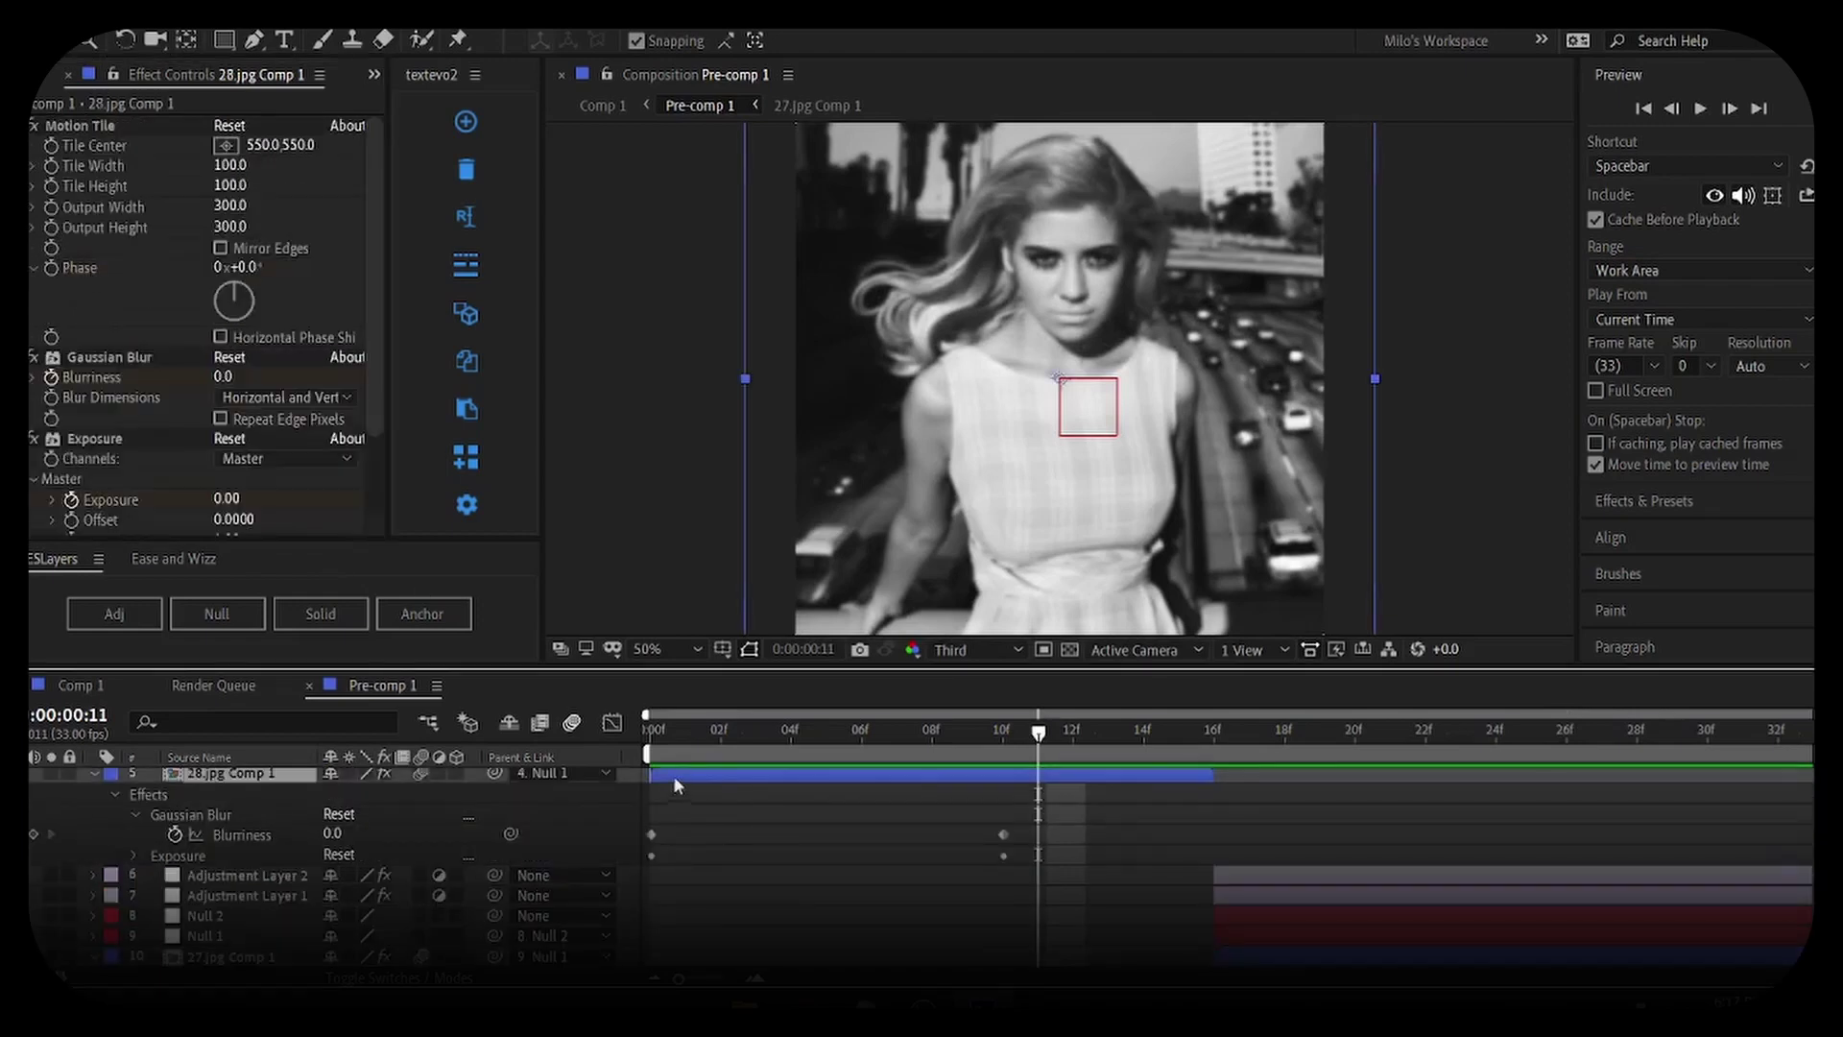
click(77, 359)
key(Delete)
key(Delete)
key(space)
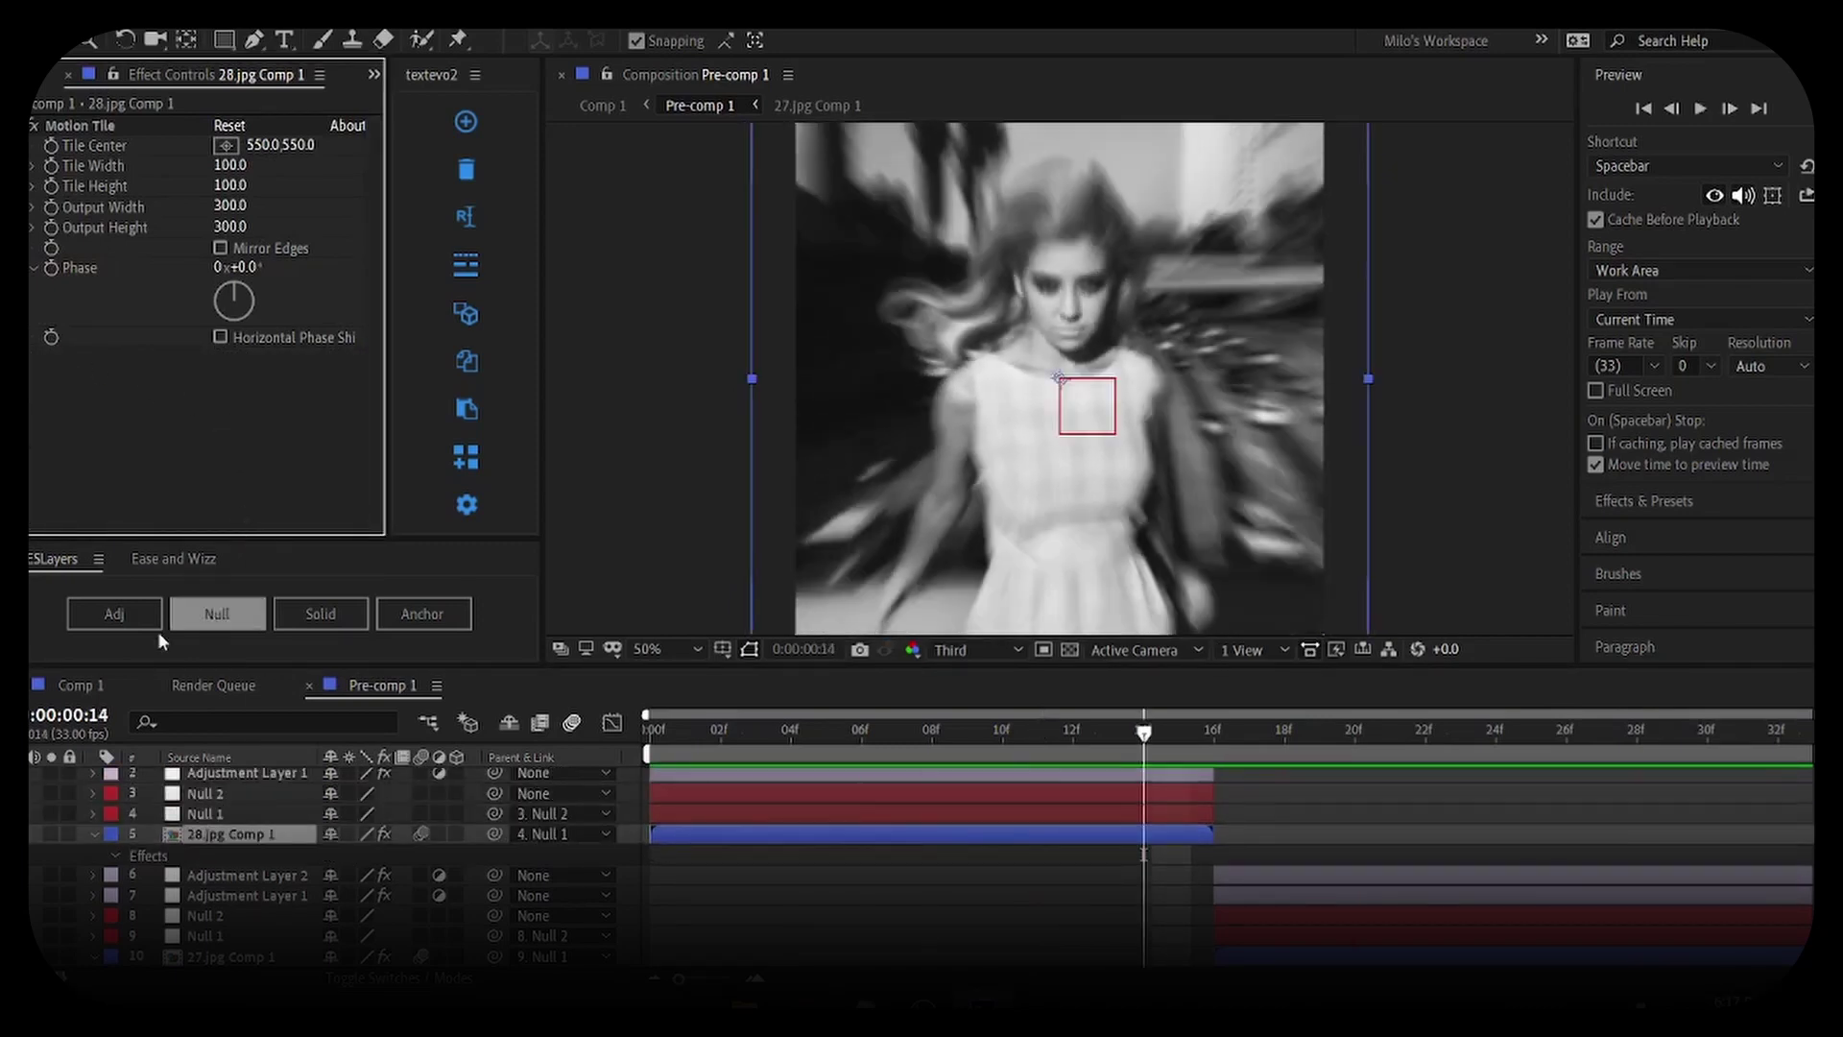
Close the Render Queue and Pre-comp 1 timelines to return to Comp 1, and play back the full transition
click(144, 685)
click(154, 686)
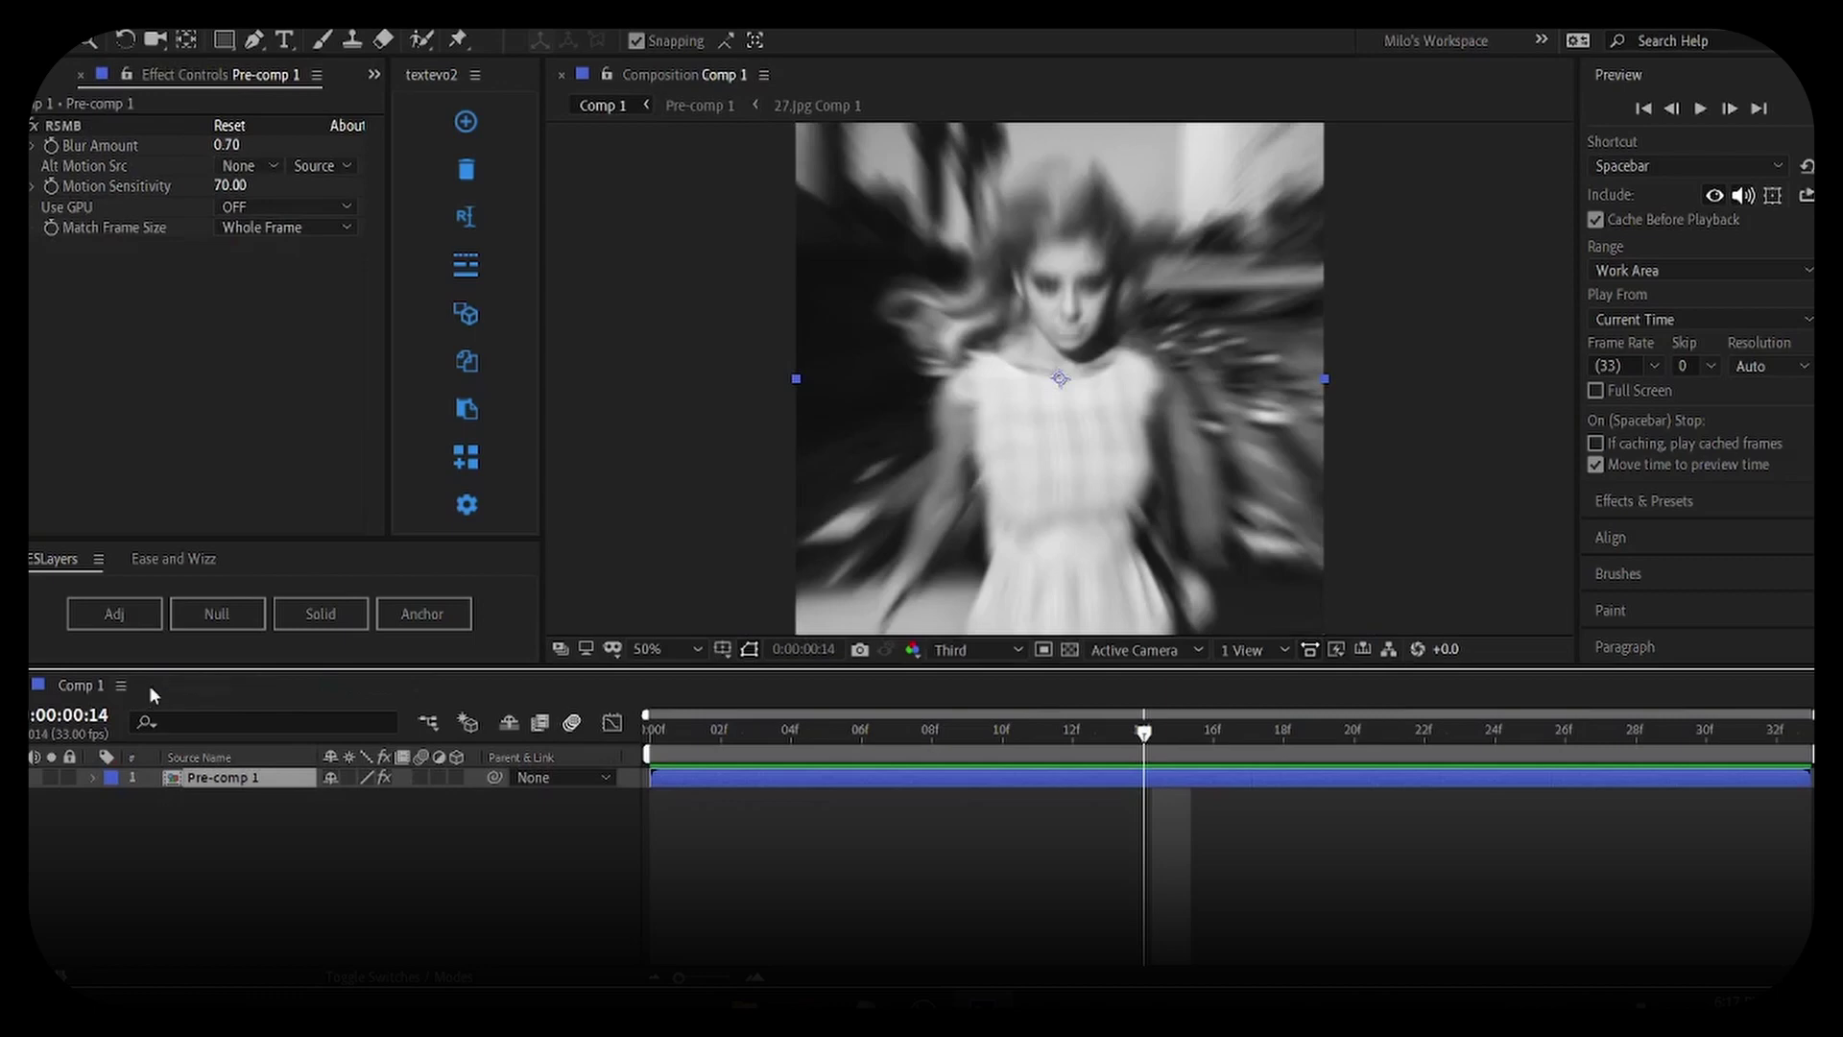
key(space)
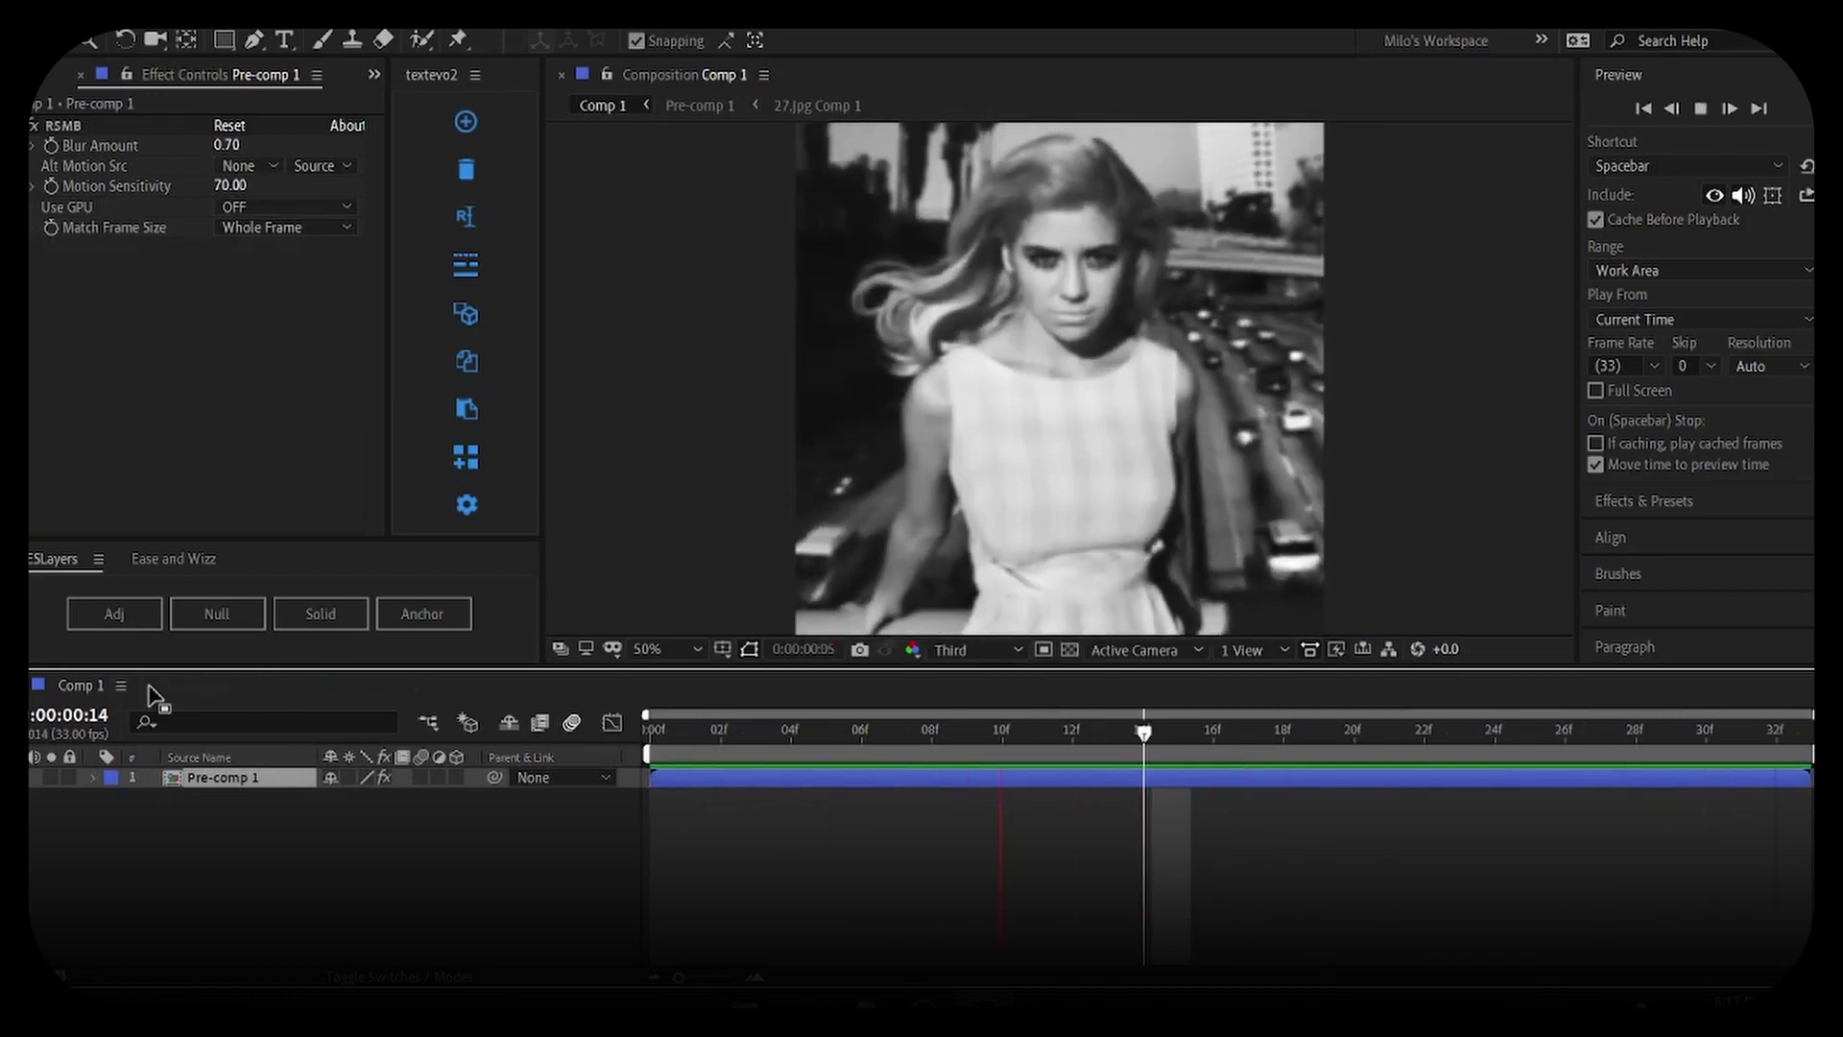